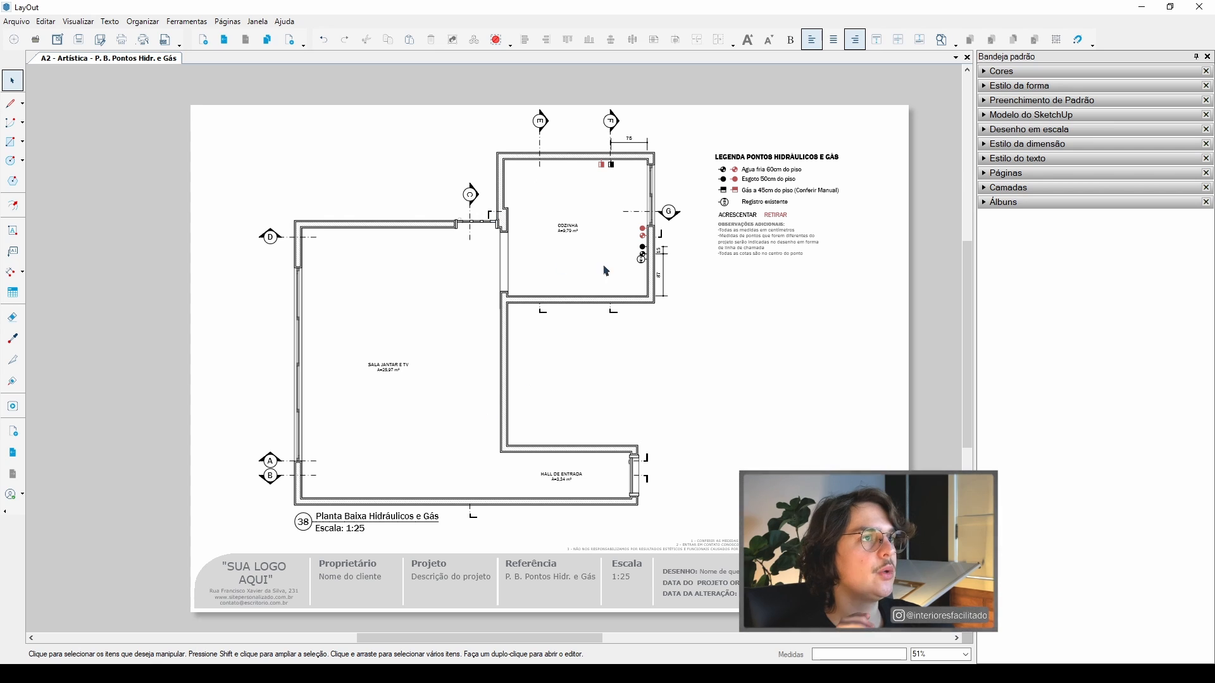
# - Check the electrical points page, switch to the SketchUp model and examine the furnished living and dining room from above
pyautogui.press('pageup')
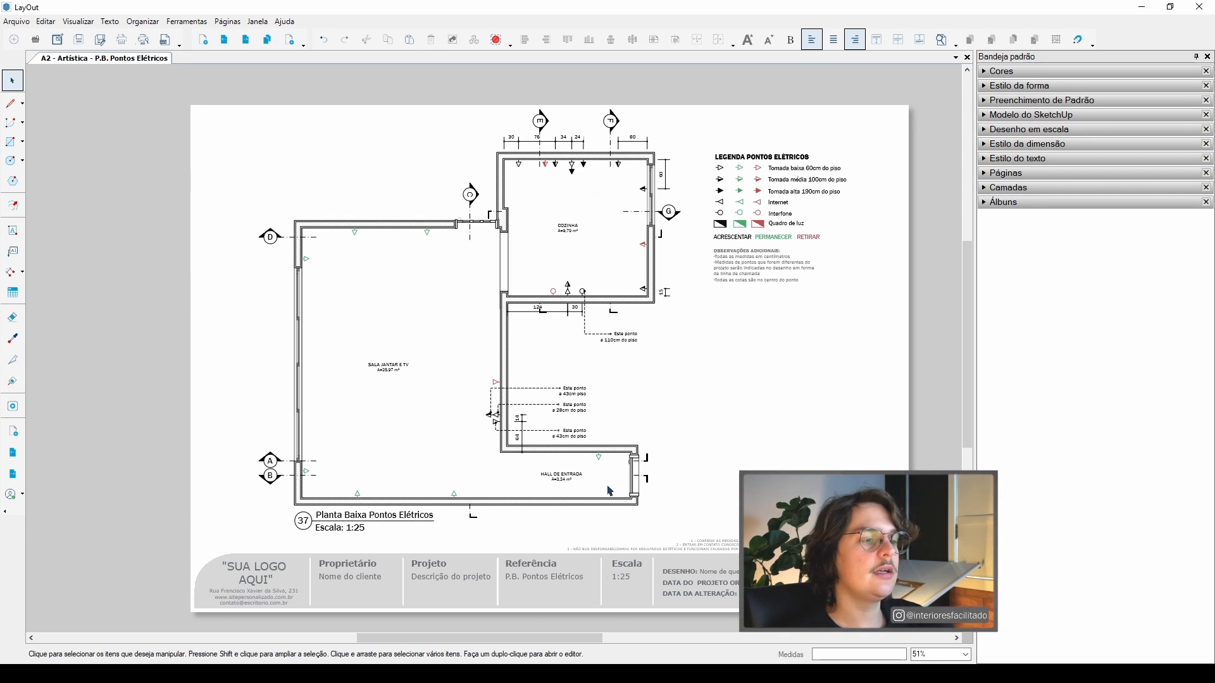
pyautogui.click(582, 672)
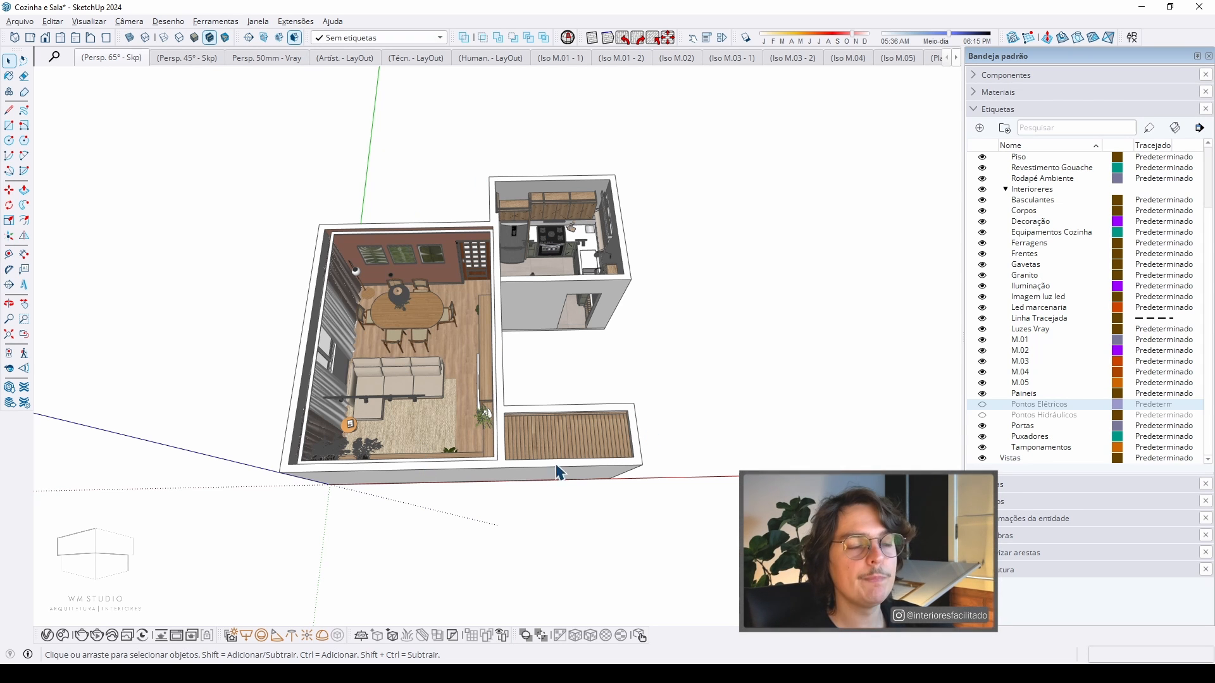
pyautogui.scroll(5, 378, 384)
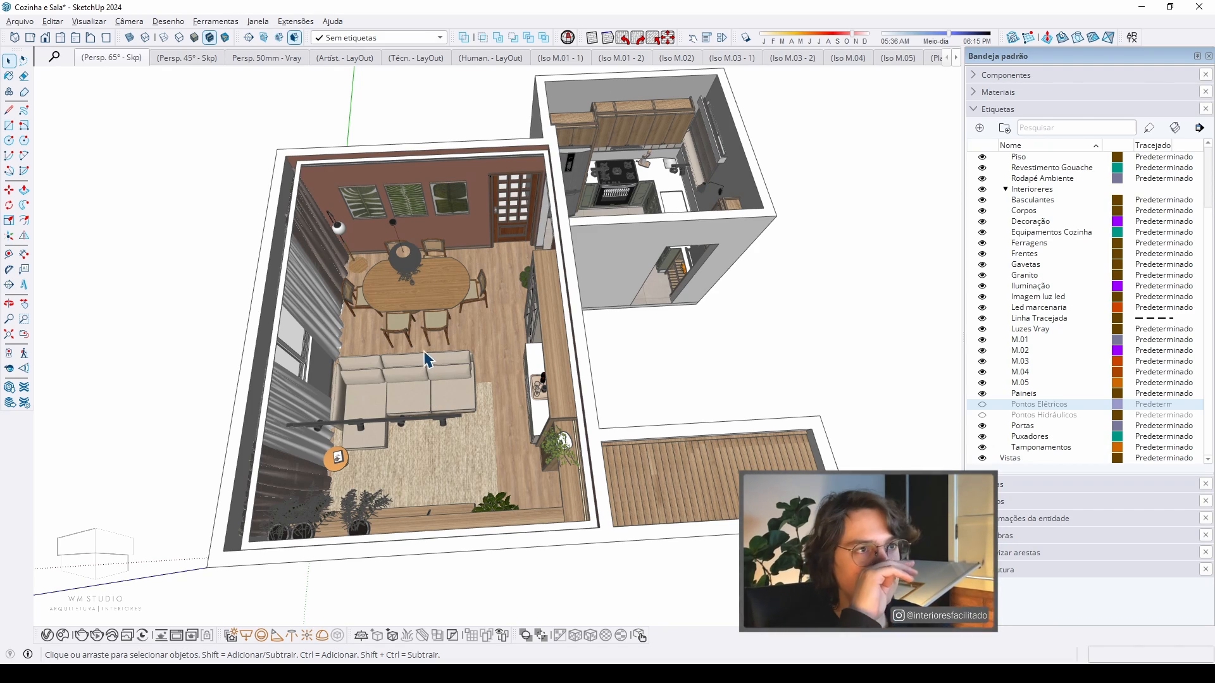
pyautogui.moveTo(430, 354); pyautogui.dragTo(437, 202, button='middle')
pyautogui.scroll(8, 438, 200)
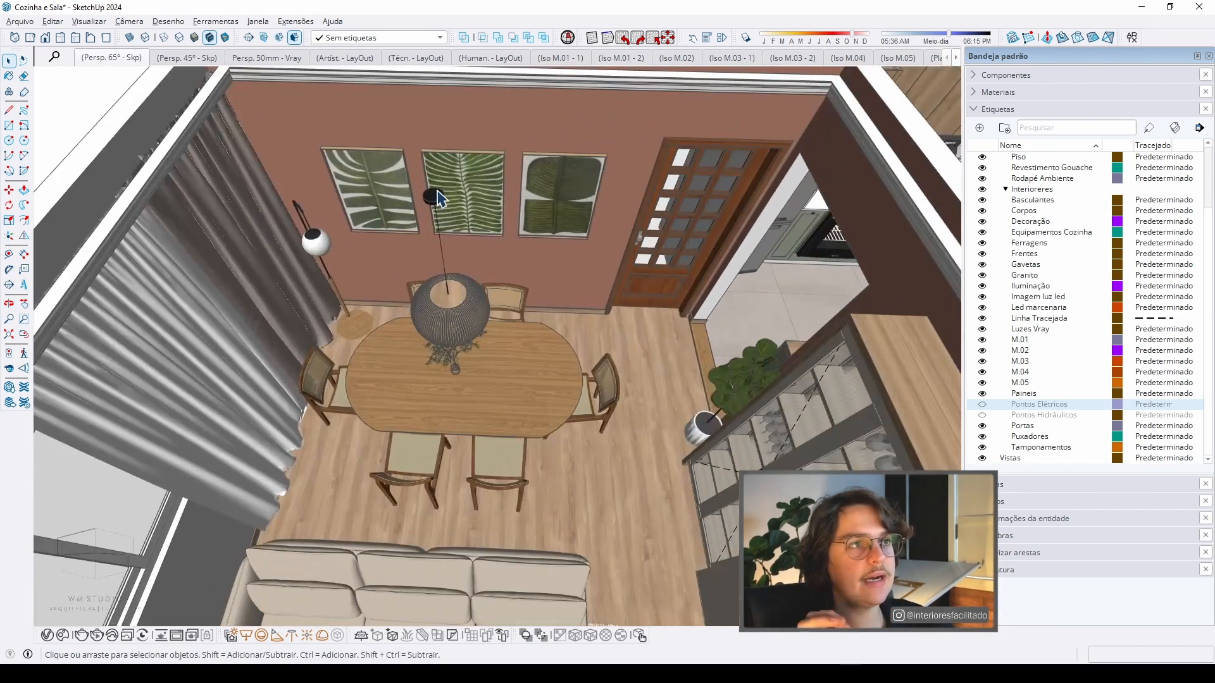
pyautogui.scroll(-6, 438, 200)
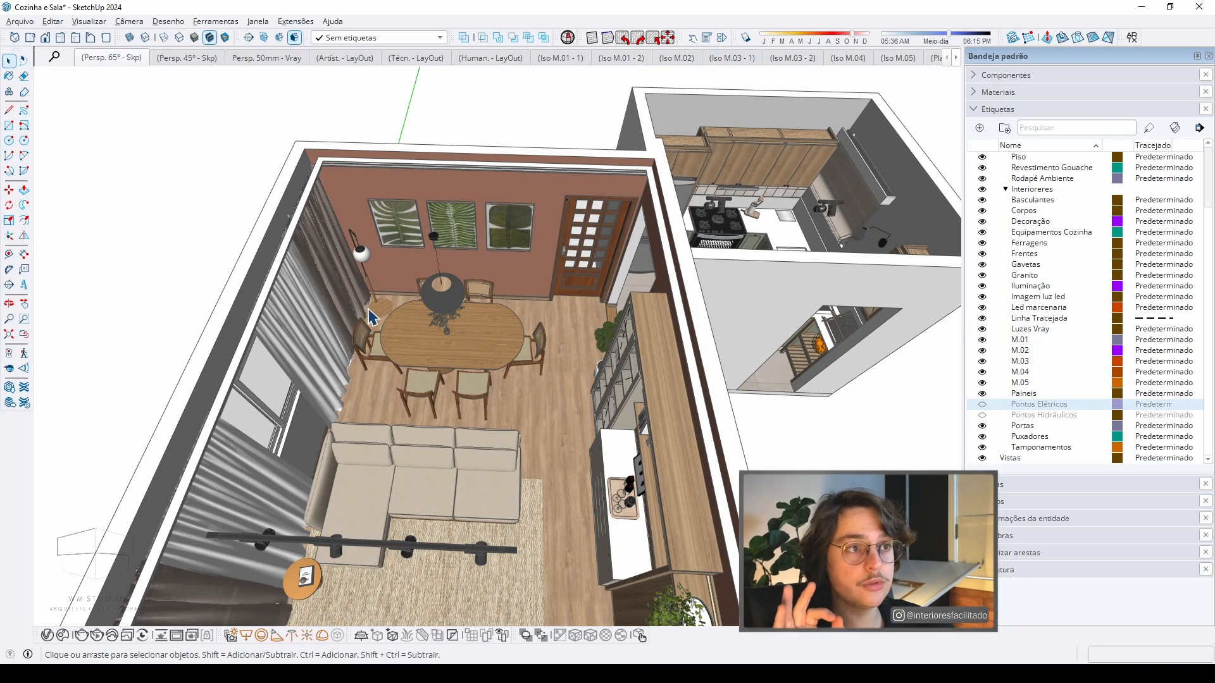
pyautogui.scroll(-3, 370, 314)
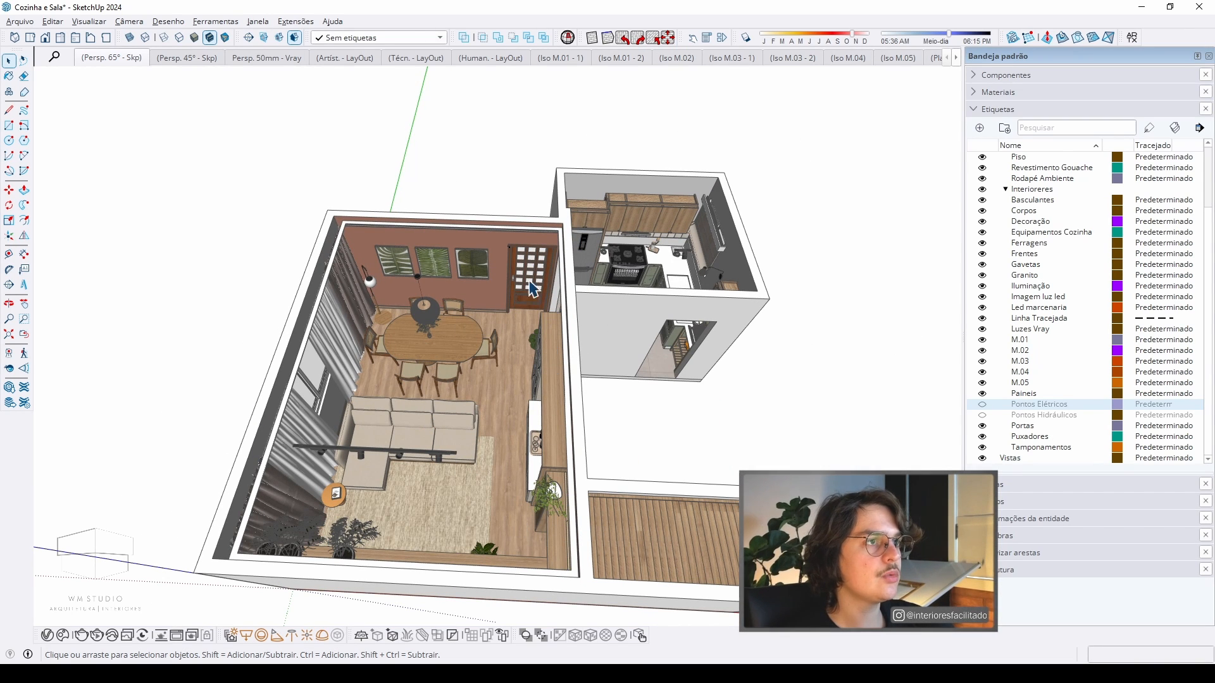
pyautogui.scroll(3, 288, 320)
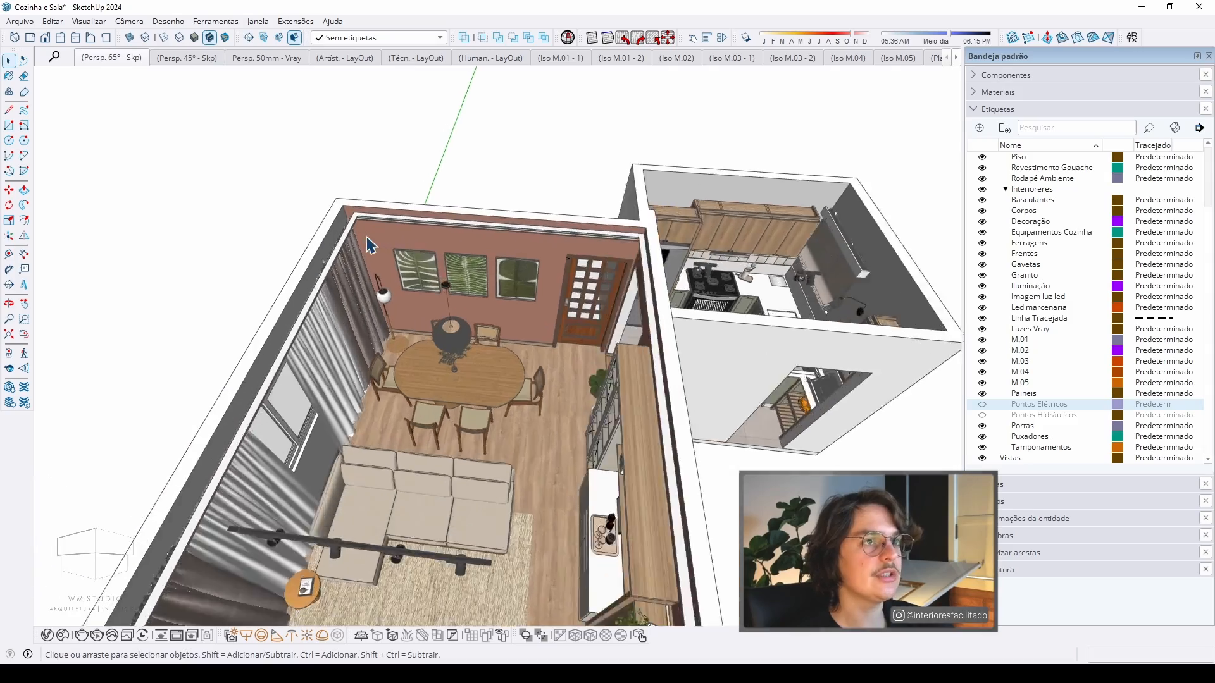
# - Examine the track lights and pendant lamp from inside the living and dining room
pyautogui.moveTo(370, 245); pyautogui.dragTo(276, 205, button='middle')
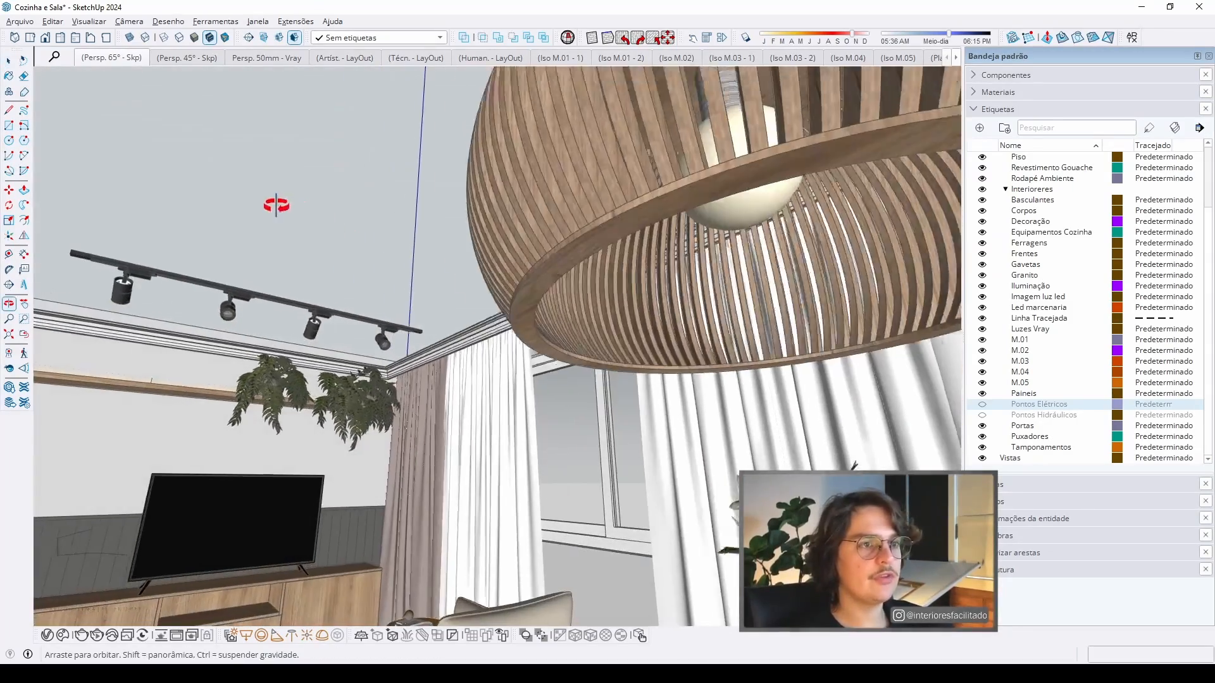
pyautogui.scroll(-2, 406, 382)
pyautogui.moveTo(406, 382); pyautogui.dragTo(320, 298, button='middle')
pyautogui.scroll(-2, 321, 299)
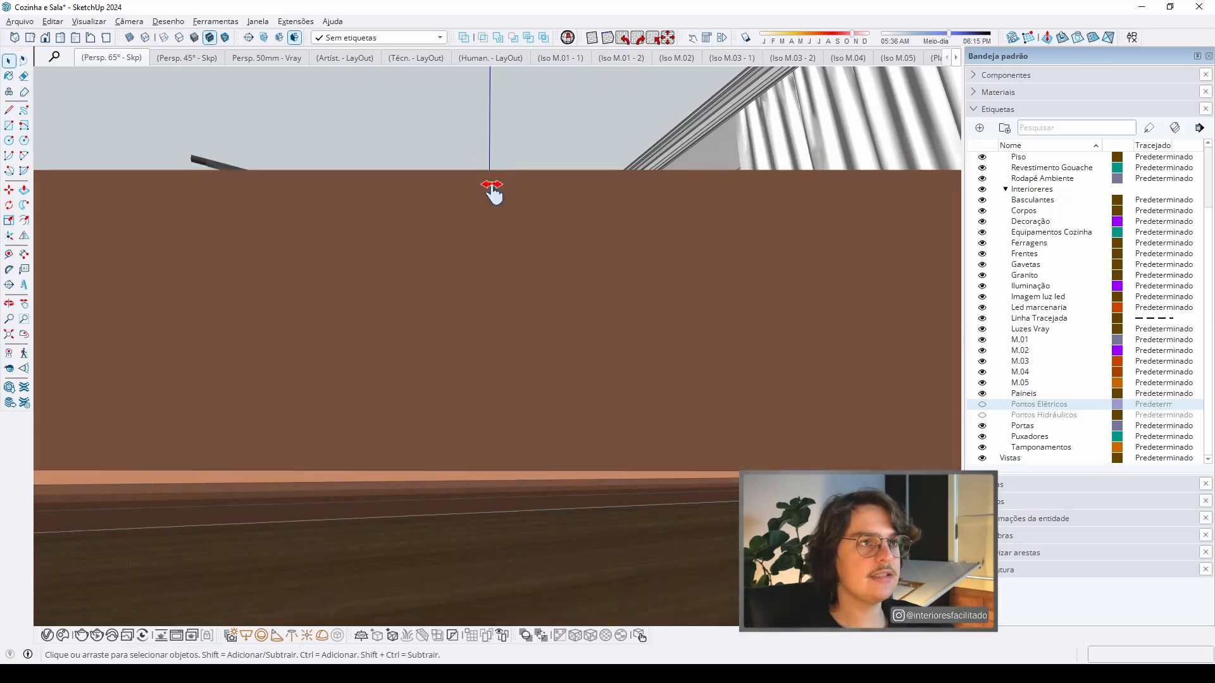
pyautogui.keyDown('shift'); pyautogui.moveTo(492, 190); pyautogui.dragTo(669, 313, button='middle'); pyautogui.keyUp('shift')
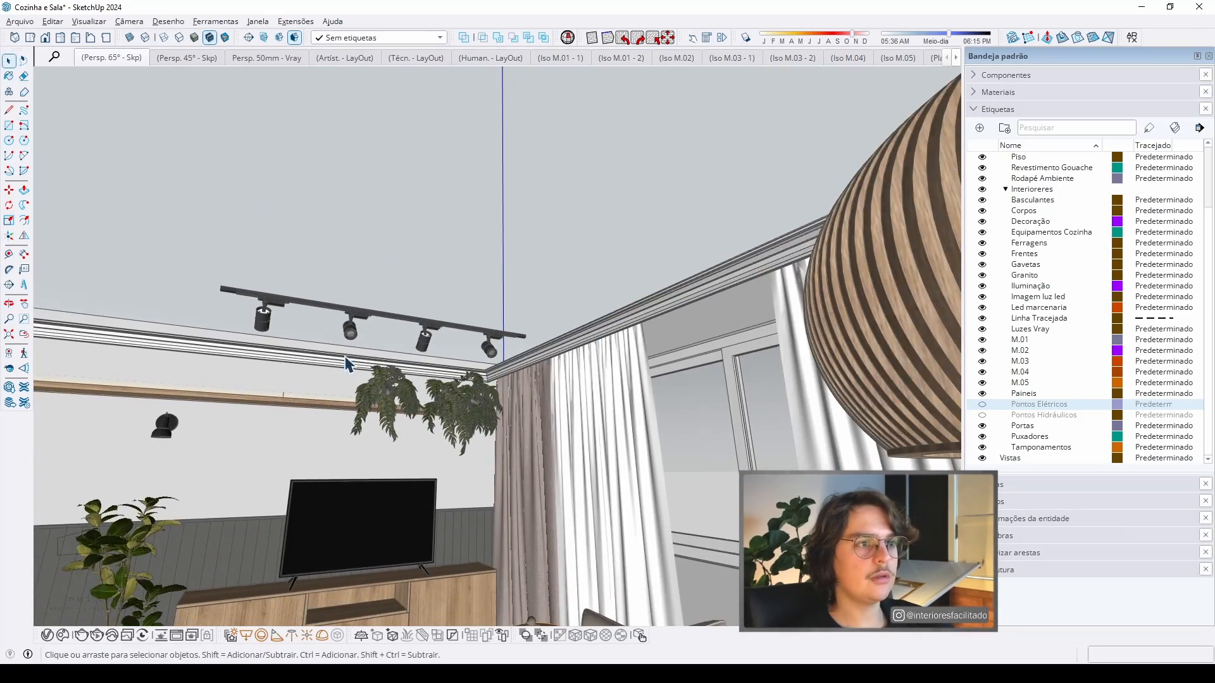
pyautogui.moveTo(347, 365); pyautogui.dragTo(534, 578, button='middle')
pyautogui.scroll(-4, 534, 578)
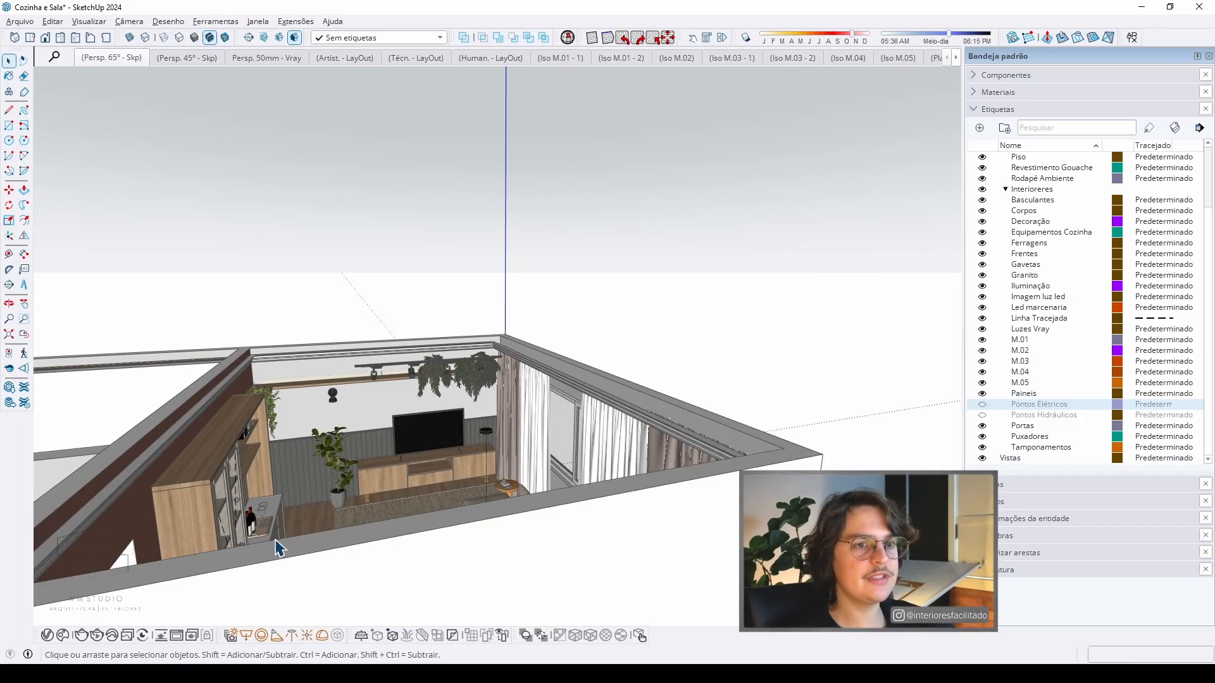
# - Examine the kitchen's cabinets and window wall, and the overall layout of the apartment from above
pyautogui.moveTo(311, 465); pyautogui.dragTo(762, 402, button='middle')
pyautogui.scroll(5, 714, 332)
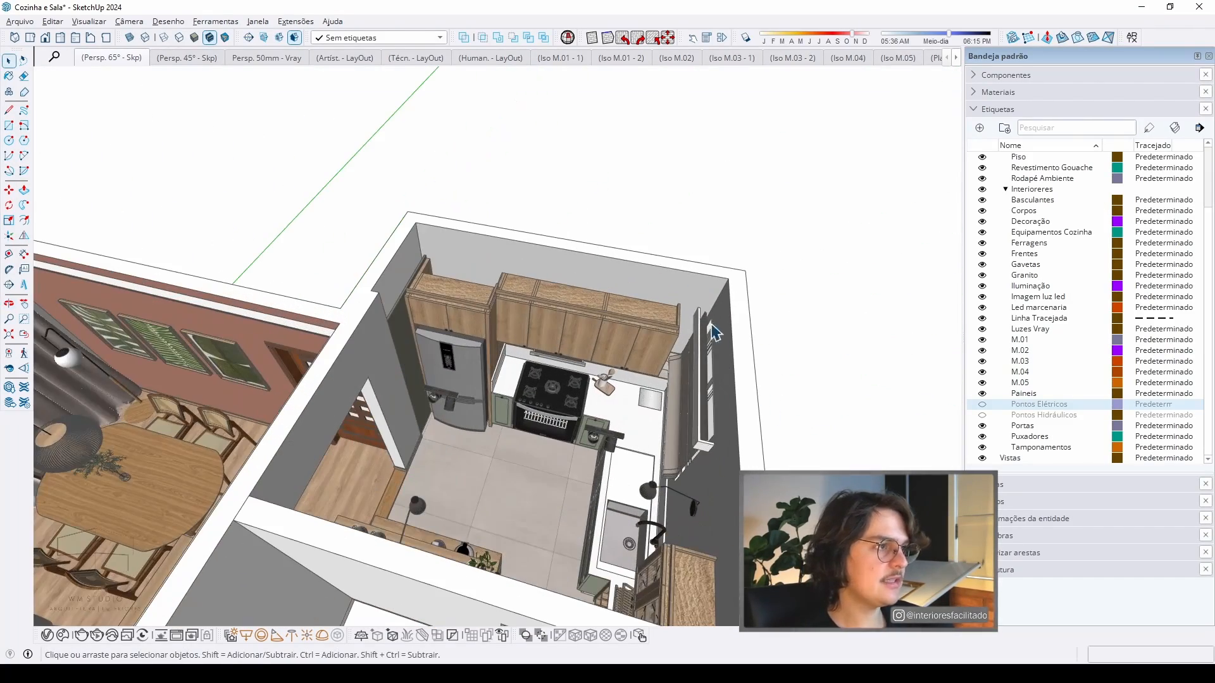
pyautogui.scroll(1, 712, 392)
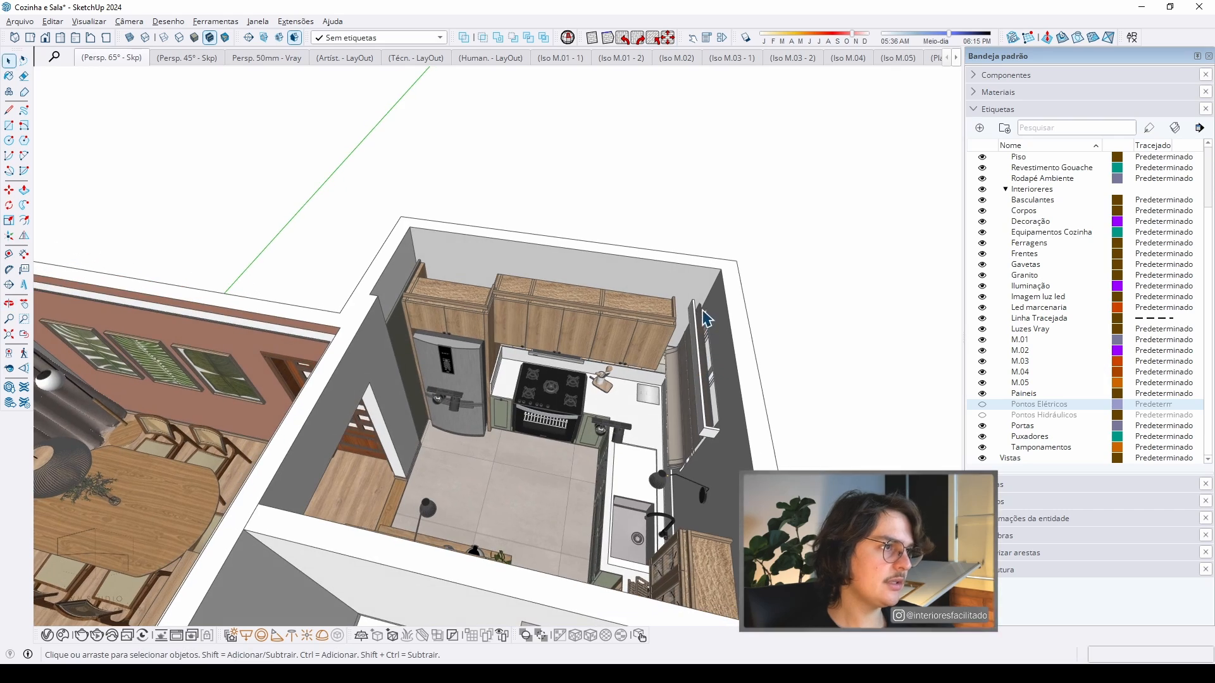
pyautogui.scroll(1, 714, 320)
pyautogui.scroll(-2, 696, 434)
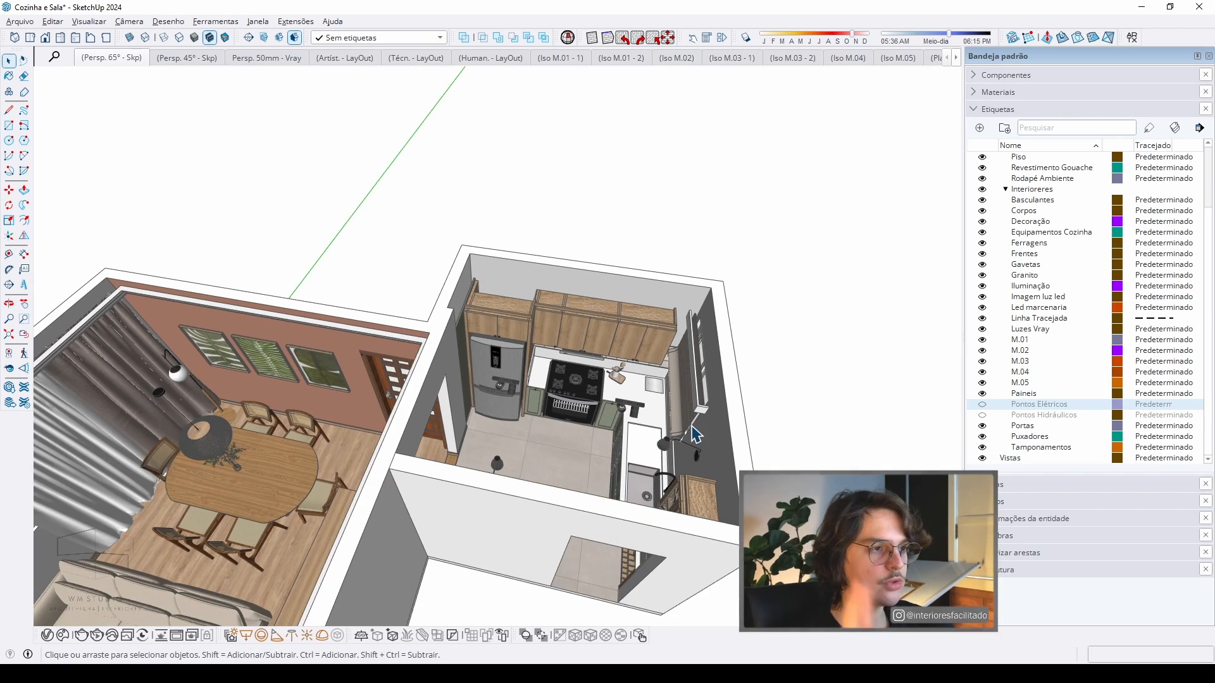
pyautogui.scroll(-3, 622, 425)
pyautogui.moveTo(617, 421); pyautogui.dragTo(601, 303, button='middle')
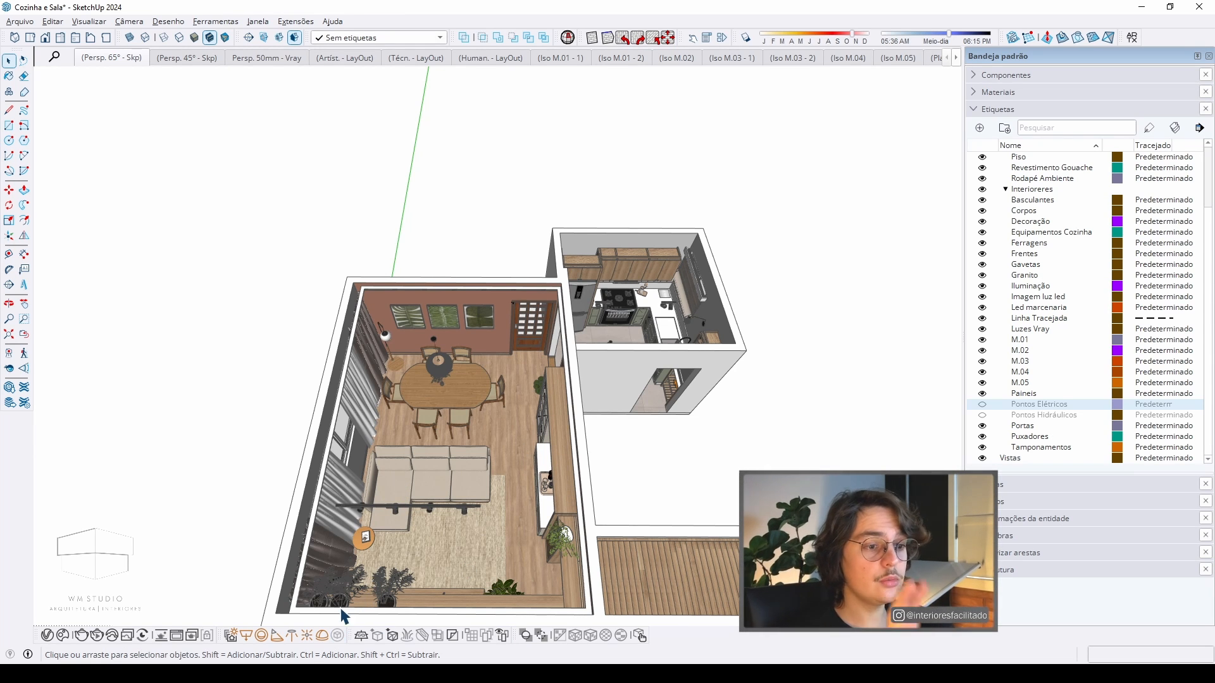
pyautogui.scroll(-3, 452, 550)
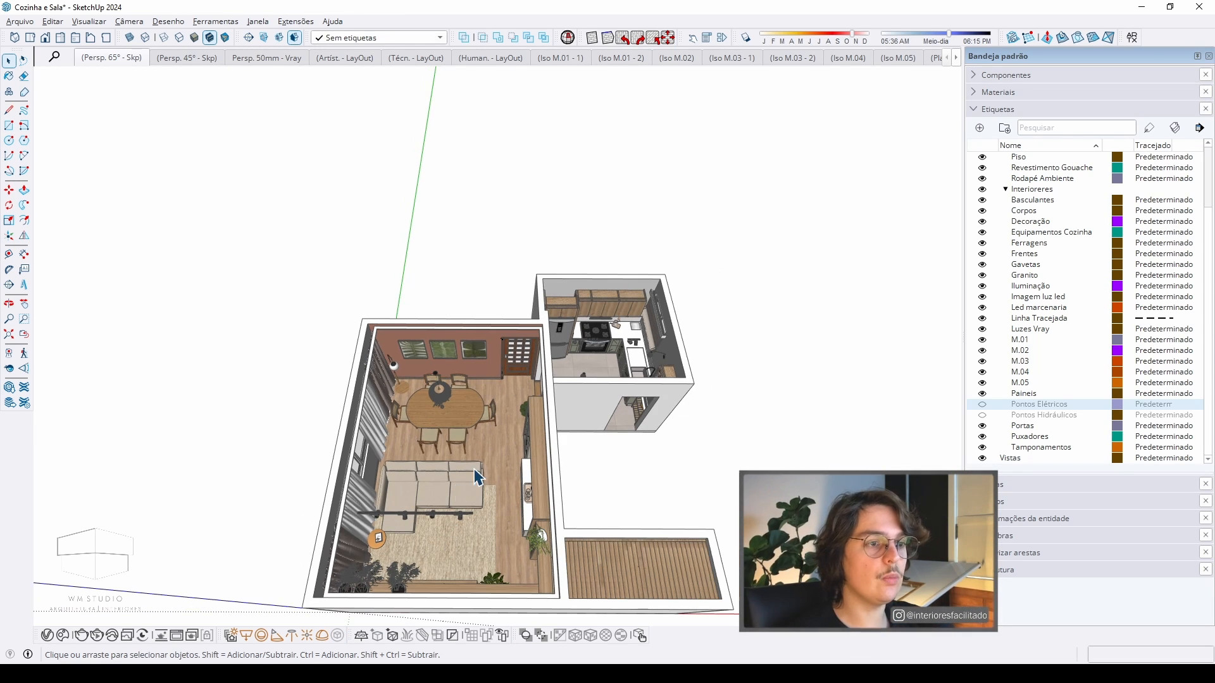
pyautogui.moveTo(455, 545); pyautogui.dragTo(474, 437, button='middle')
pyautogui.scroll(5, 474, 437)
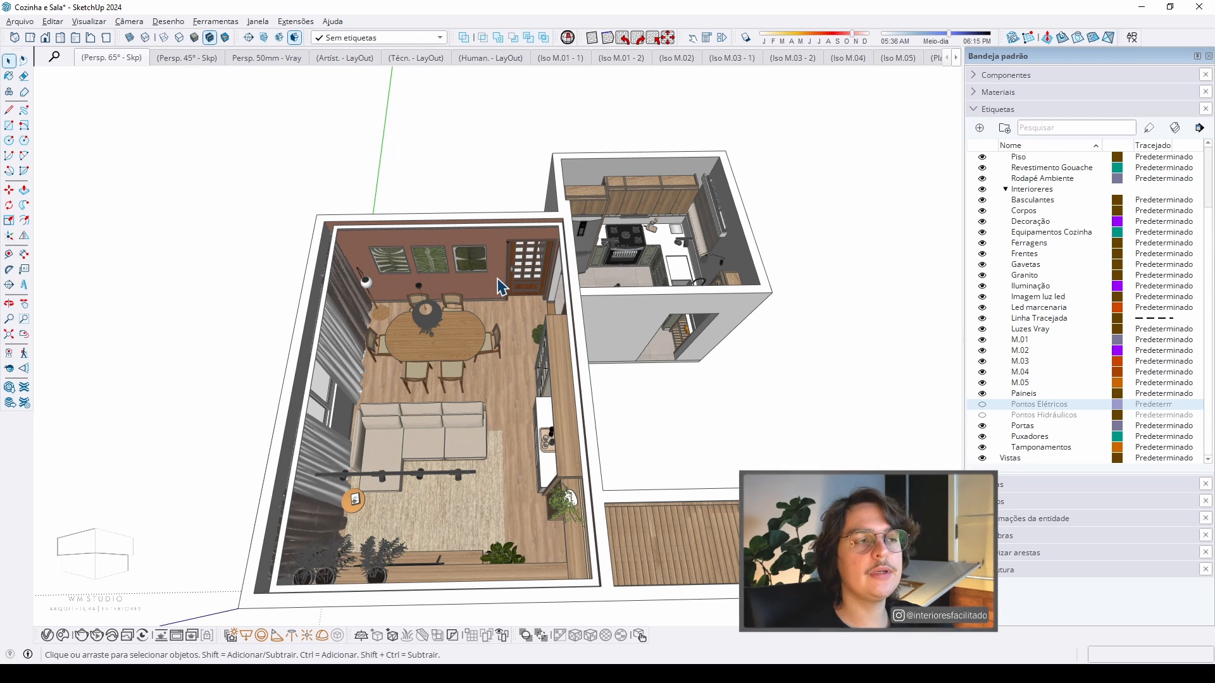
pyautogui.moveTo(513, 301); pyautogui.dragTo(484, 283, button='middle')
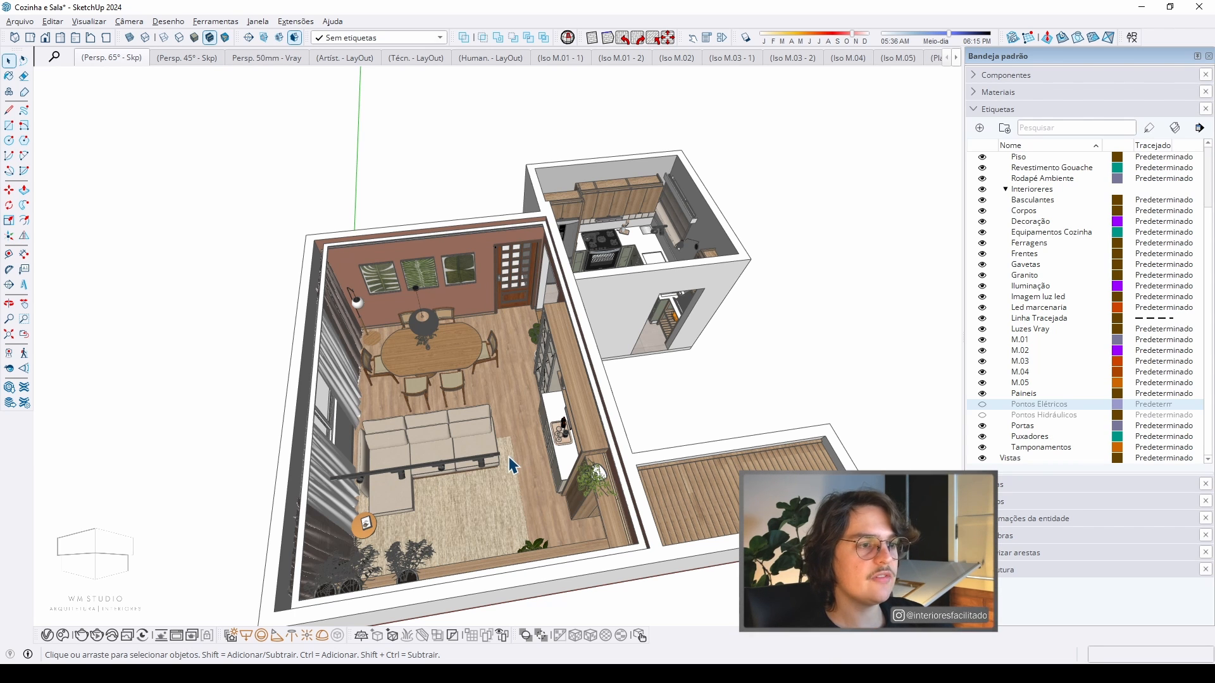
# - Switch to the Caderno Cozinha PDF in the browser and examine the Planta Baixa Iluminação sheet on page 20
pyautogui.hotkey('alt', 'Tab')
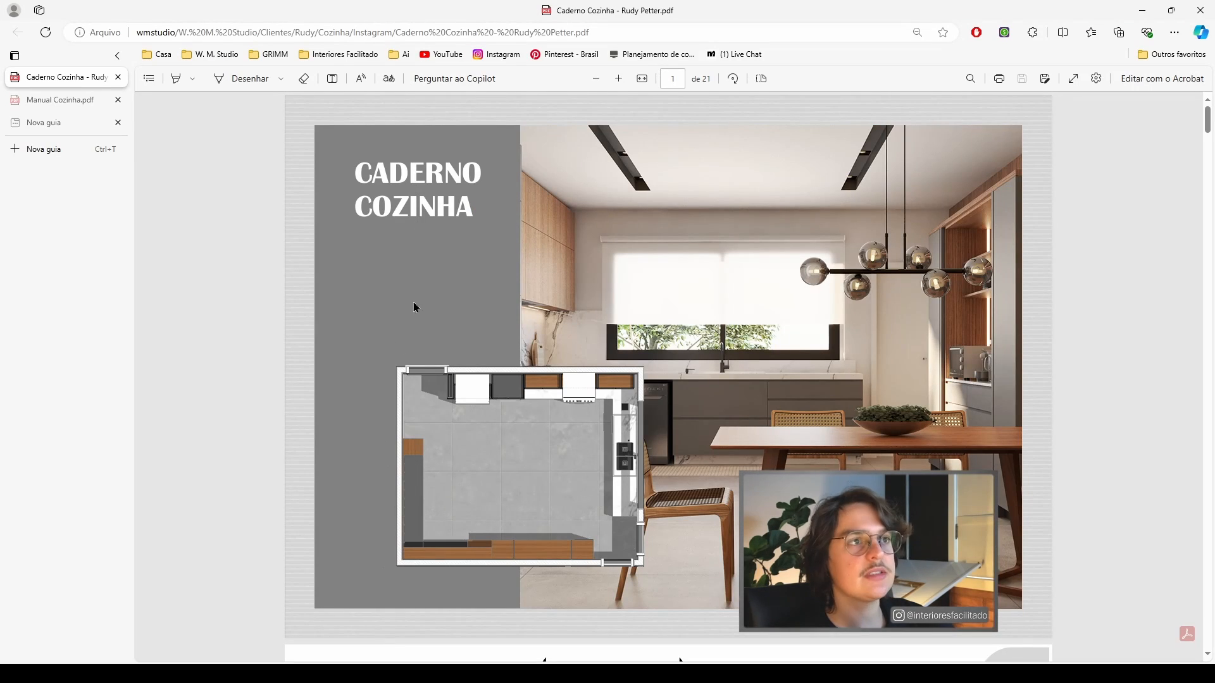
pyautogui.moveTo(1208, 126); pyautogui.dragTo(1209, 448)
pyautogui.scroll(-20, 932, 378)
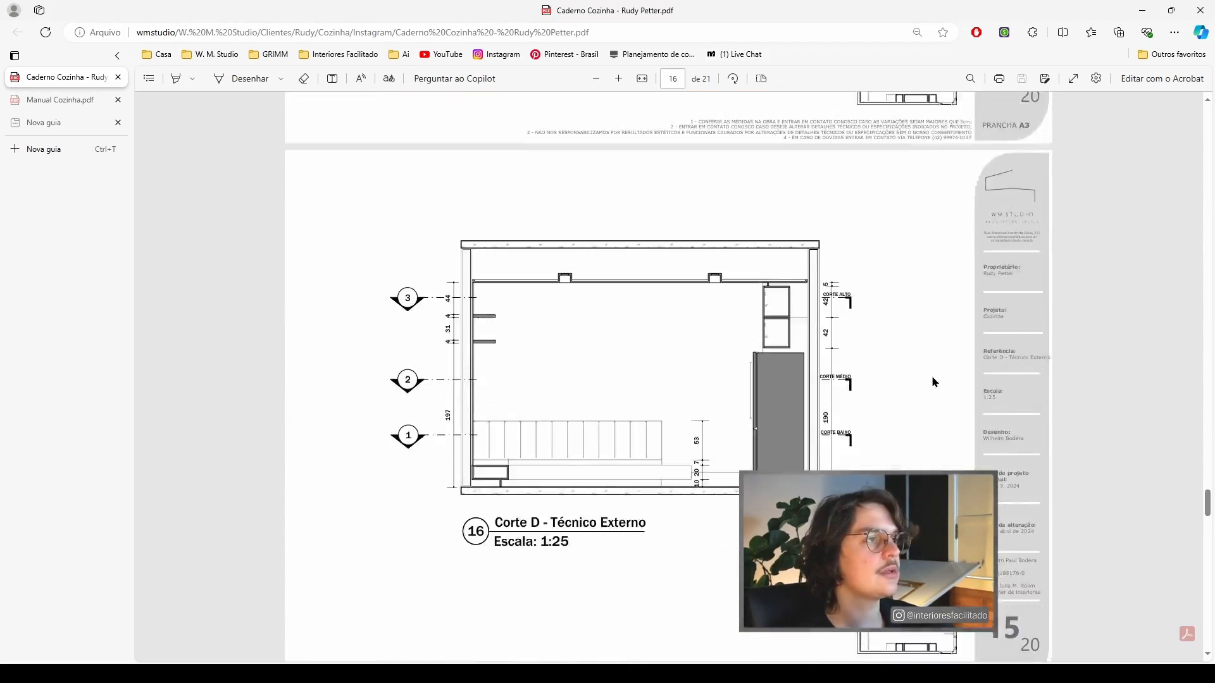
pyautogui.scroll(-15, 935, 367)
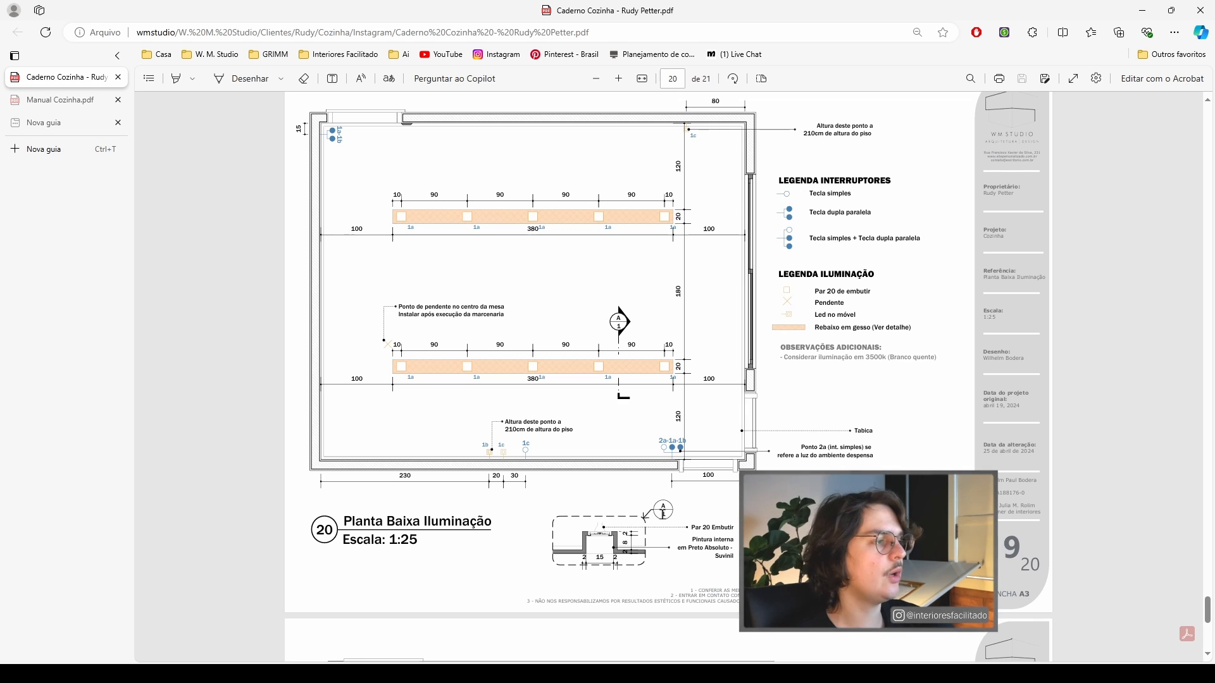
pyautogui.scroll(1, 632, 507)
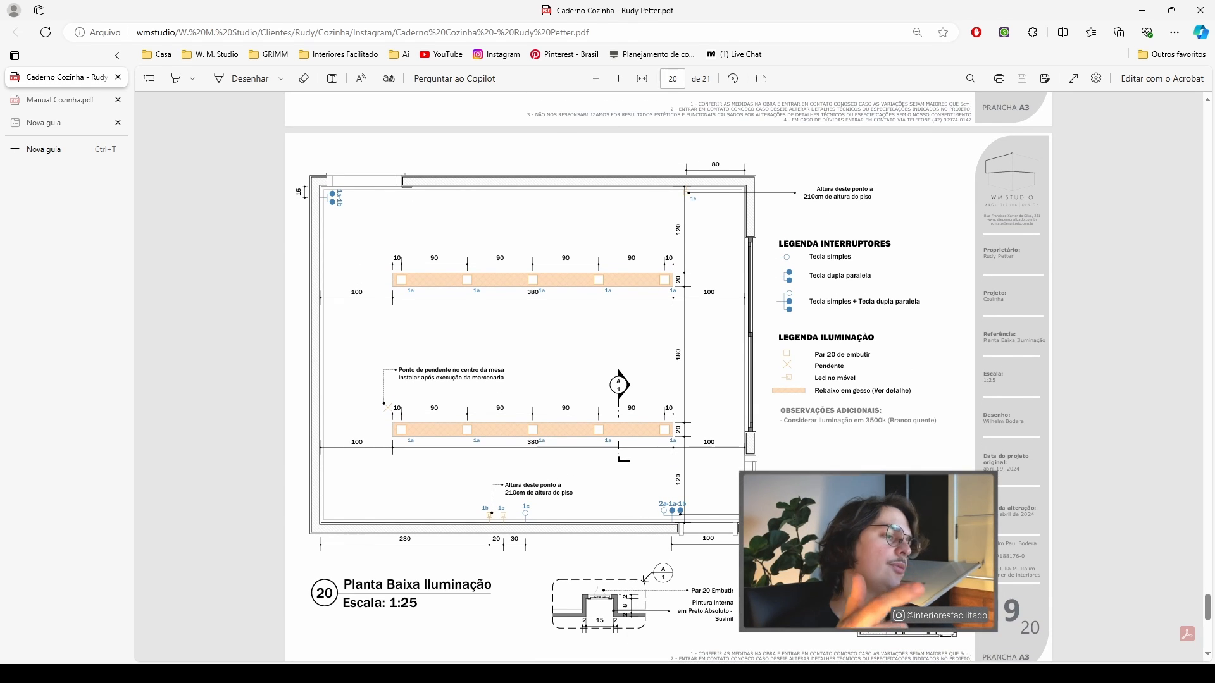
# - Return to LayOut and duplicate the P. B. Pontos Hidr. e Gás page
pyautogui.hotkey('alt', 'Tab')
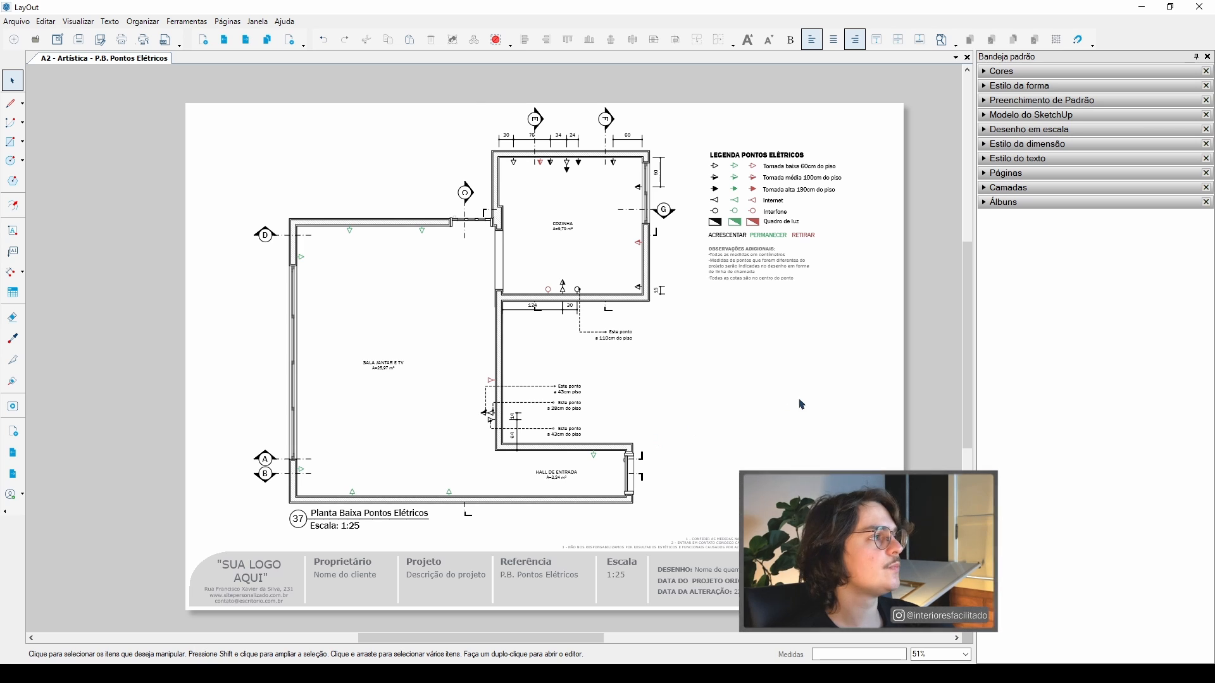
pyautogui.click(246, 41)
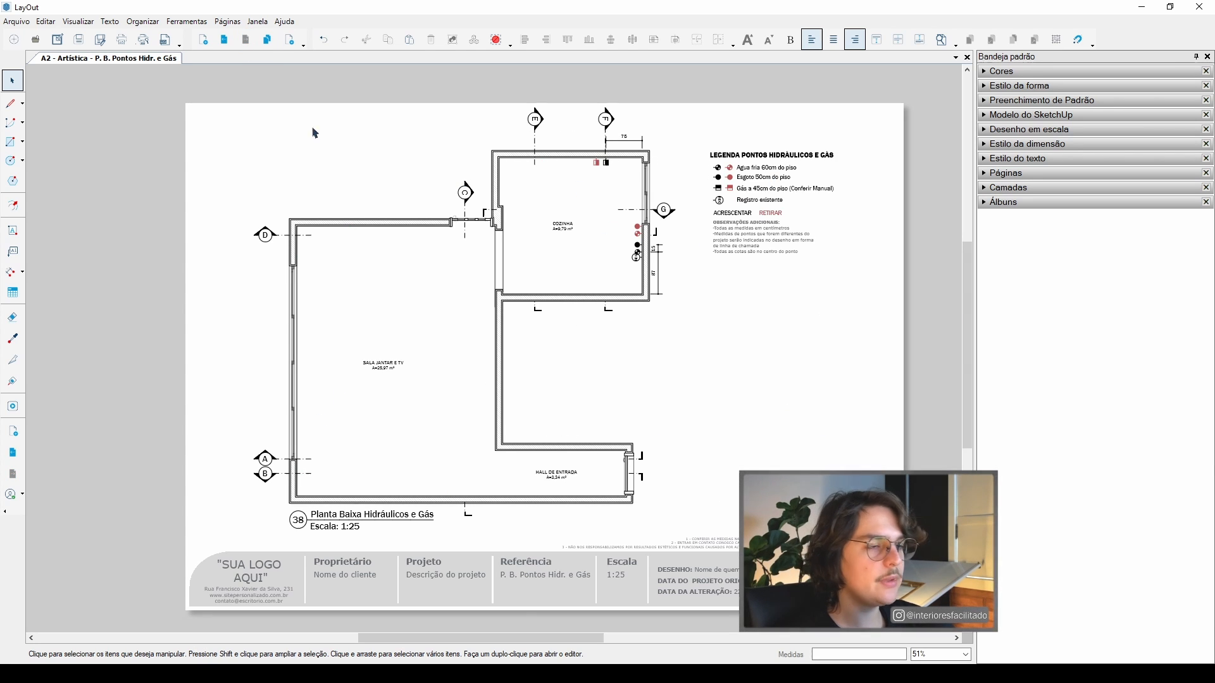
pyautogui.click(267, 40)
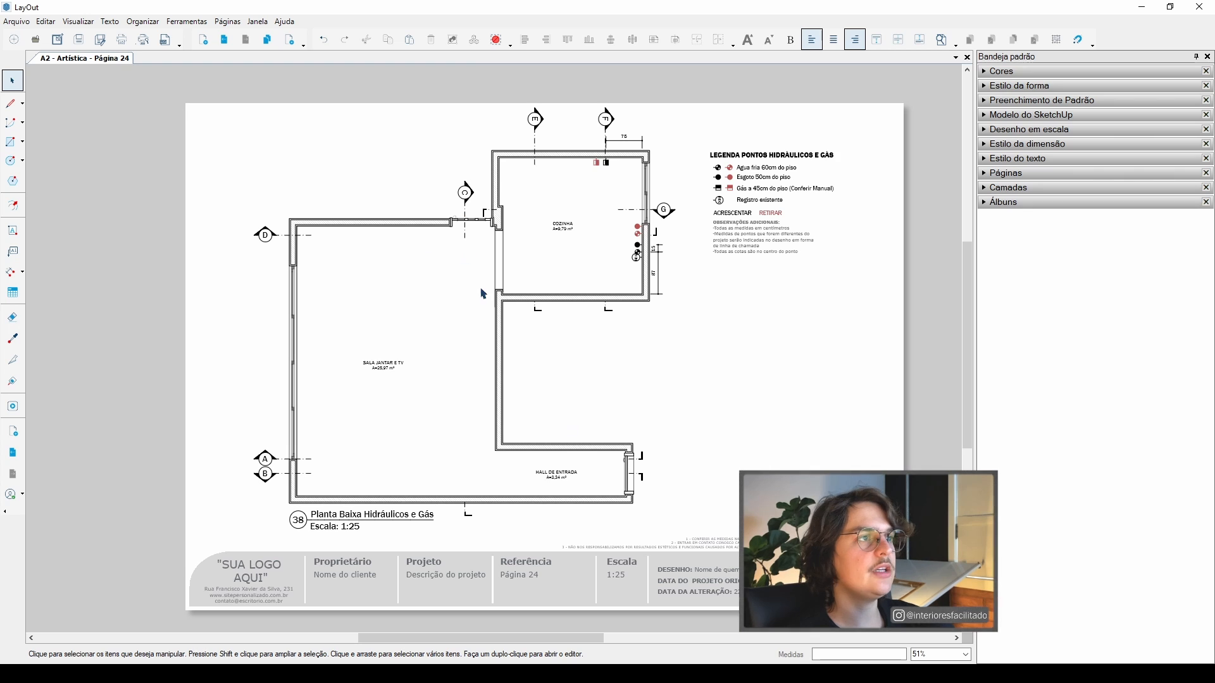
# - Delete the hydraulic and gas legend, the kitchen's point symbols and their dimensions from the duplicated page
pyautogui.moveTo(633, 277); pyautogui.dragTo(565, 294, button='middle')
pyautogui.moveTo(630, 155); pyautogui.dragTo(786, 288)
pyautogui.press('Delete')
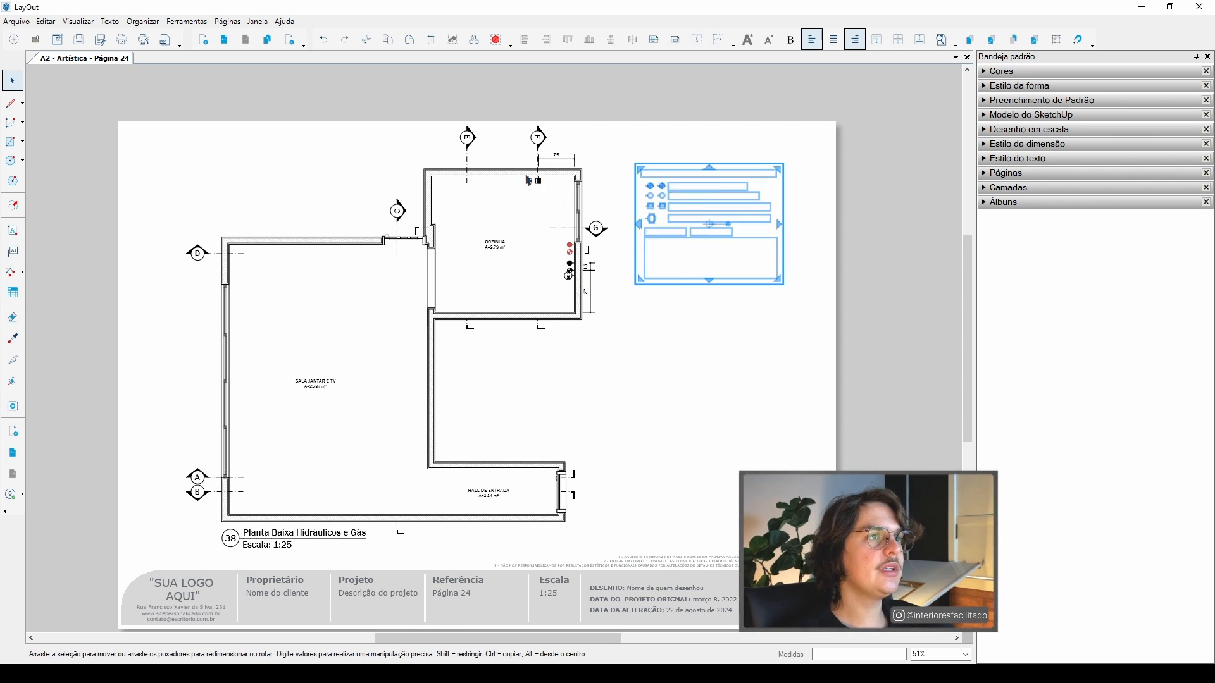
pyautogui.moveTo(501, 152)
pyautogui.mouseDown()
pyautogui.moveTo(625, 284)
pyautogui.moveTo(645, 336)
pyautogui.mouseUp()
pyautogui.press('Delete')
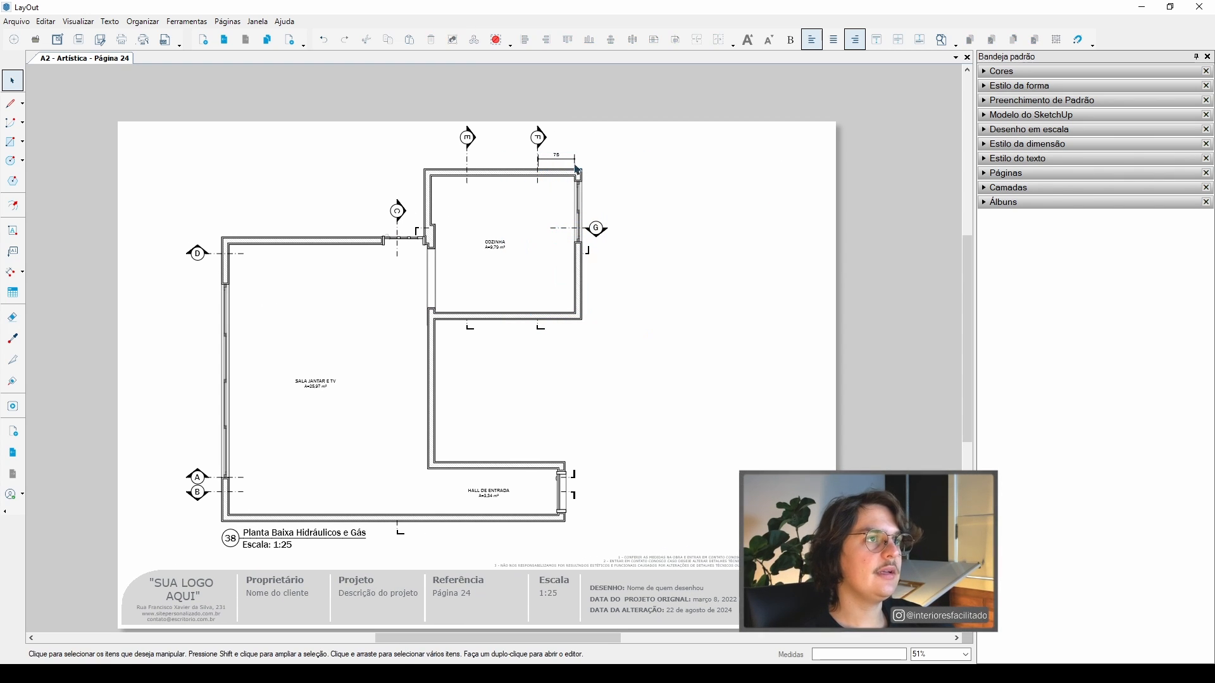
pyautogui.click(593, 166)
pyautogui.click(675, 163)
pyautogui.moveTo(452, 114); pyautogui.dragTo(636, 274)
pyautogui.moveTo(406, 108); pyautogui.dragTo(604, 192)
pyautogui.press('Delete')
# - Delete the section markers A to G around the floor plan on the duplicated page
pyautogui.click(538, 138)
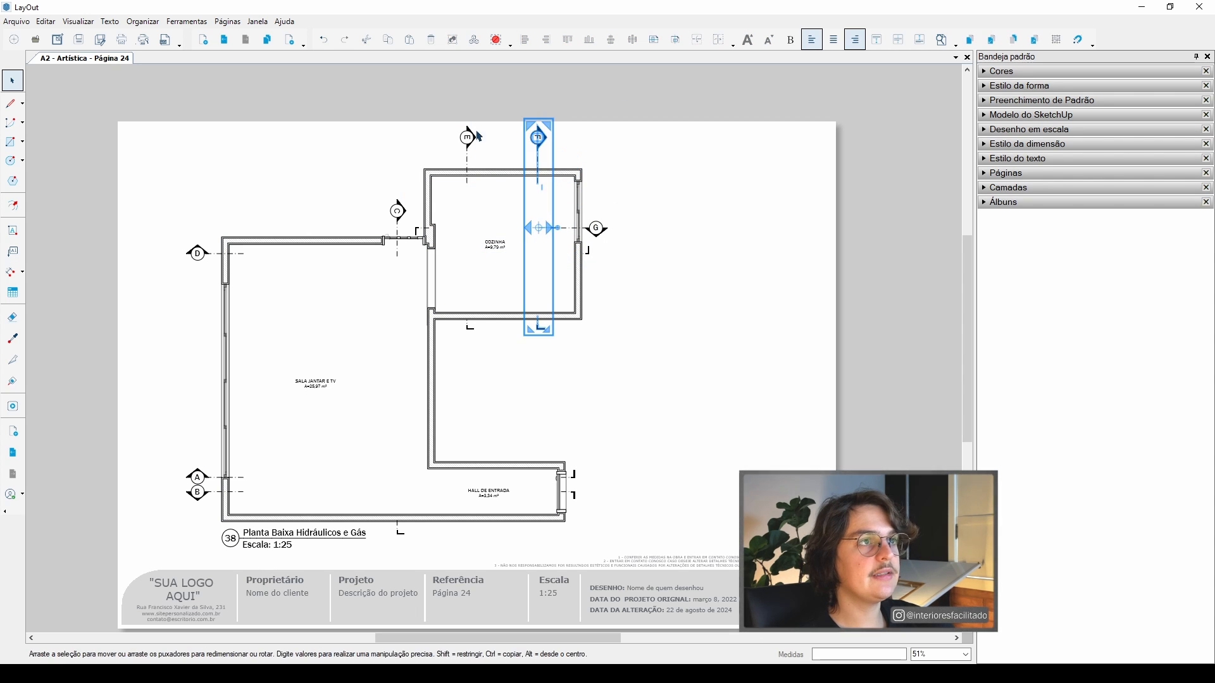
pyautogui.press('Delete')
pyautogui.click(468, 138)
pyautogui.press('Delete')
pyautogui.click(596, 228)
pyautogui.press('Delete')
pyautogui.click(398, 211)
pyautogui.press('Delete')
pyautogui.click(198, 253)
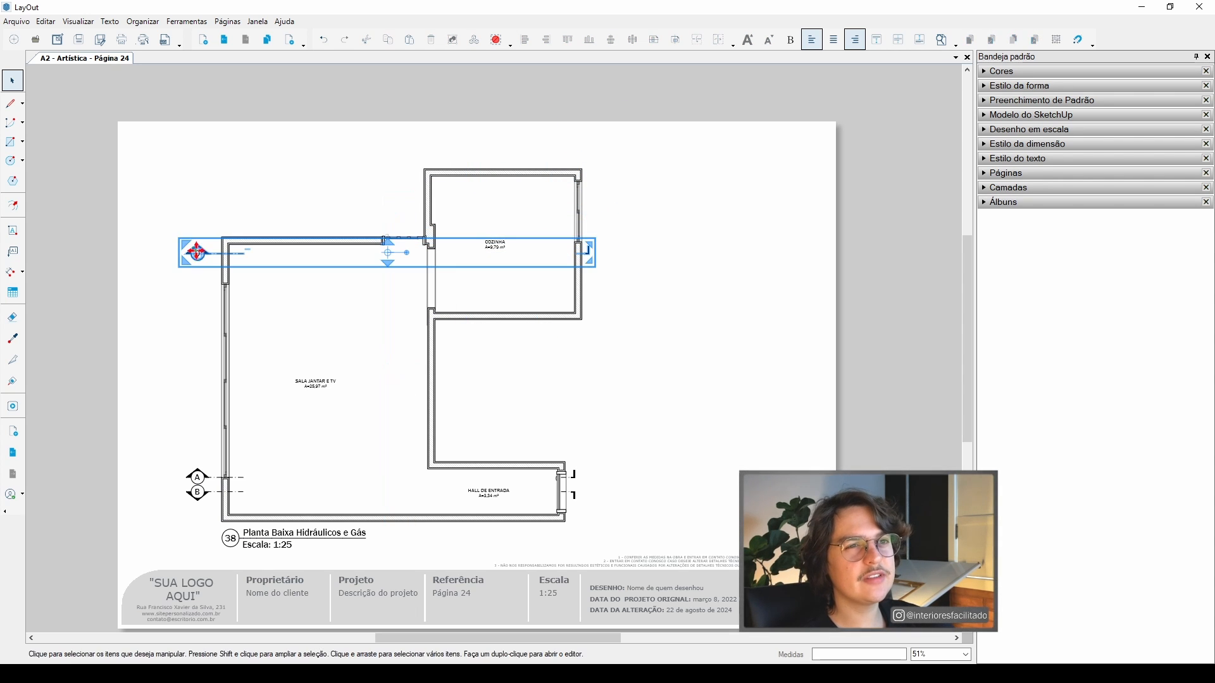
pyautogui.press('Delete')
pyautogui.click(197, 491)
pyautogui.press('Delete')
pyautogui.click(198, 477)
pyautogui.press('Delete')
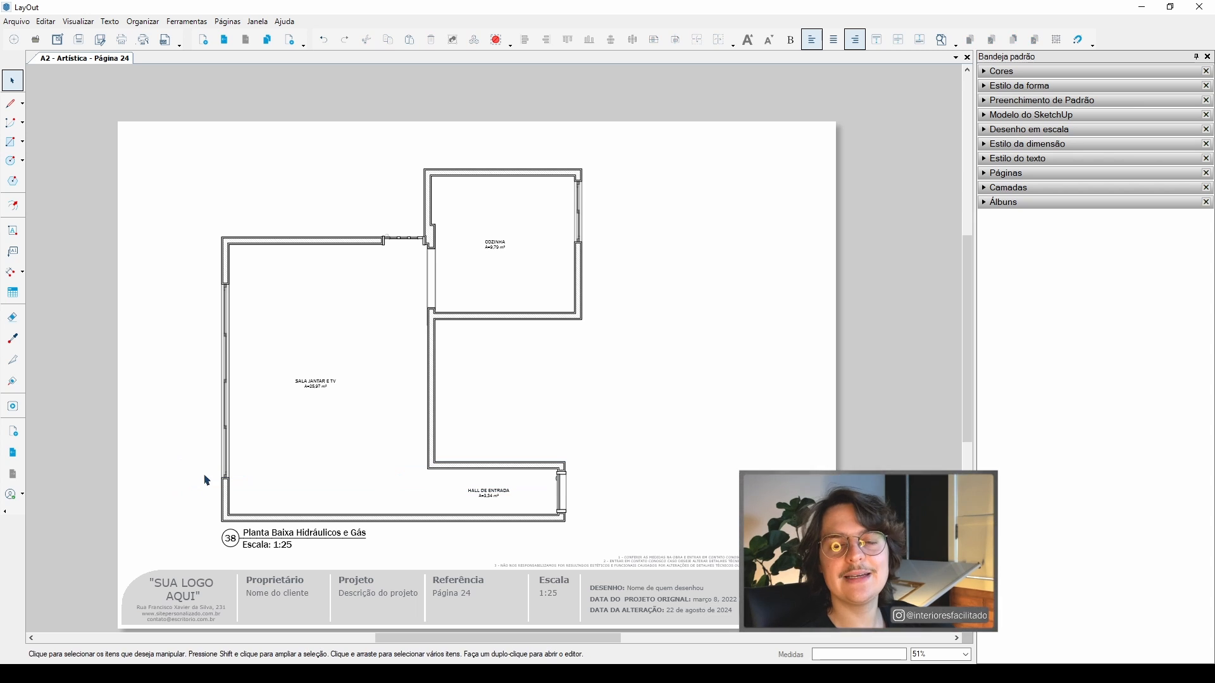
# - Check the Planta Baixa Iluminação sheet in the Caderno Cozinha PDF in the browser and return to LayOut
pyautogui.hotkey('alt', 'Tab')
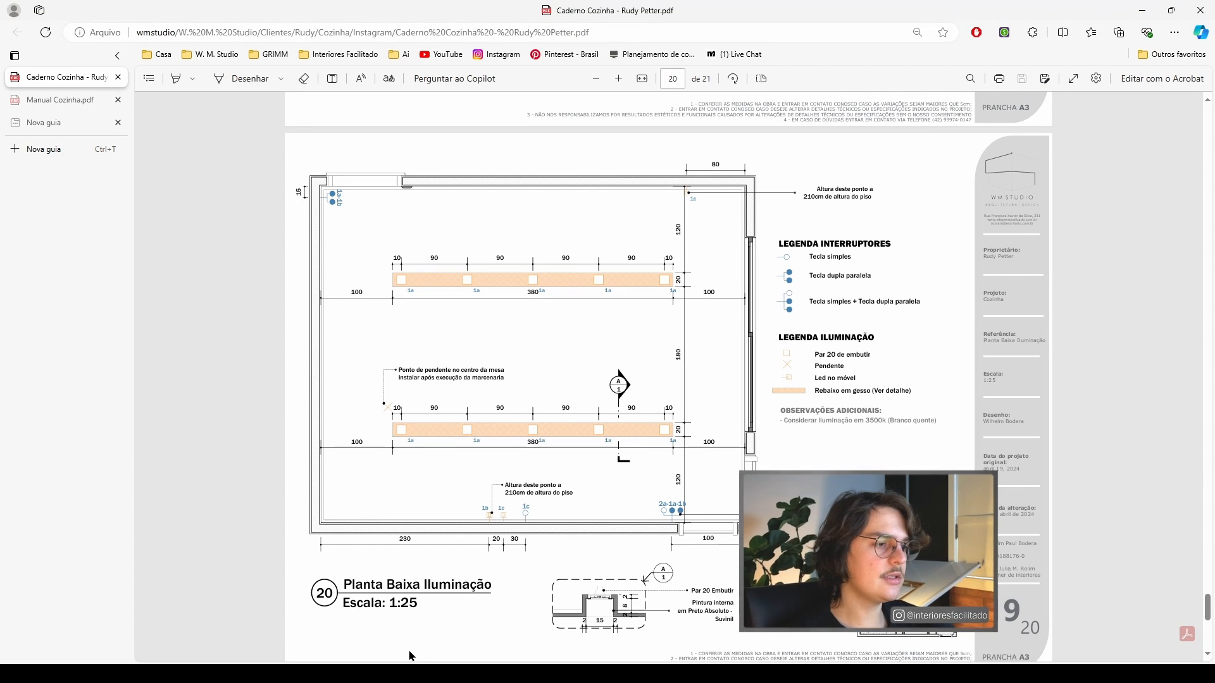
pyautogui.hotkey('alt', 'Tab')
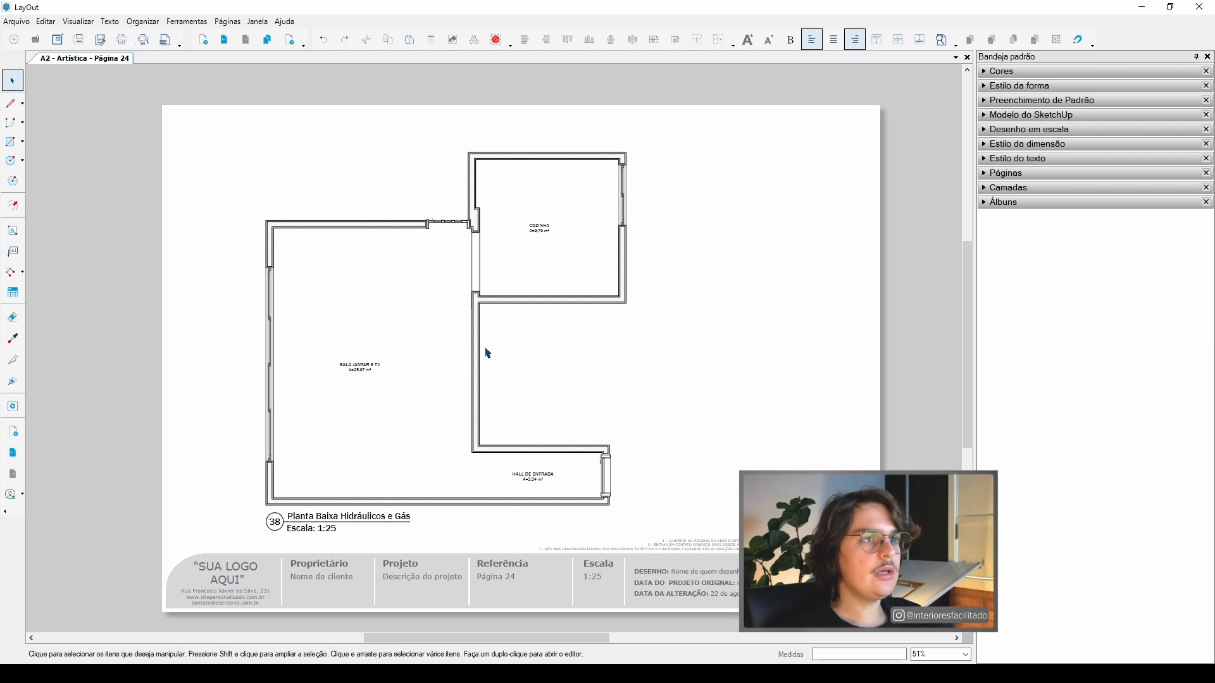
# - Ungroup the floor plan on the duplicated page and select only its SketchUp model viewport
pyautogui.click(537, 243)
pyautogui.doubleClick(522, 246)
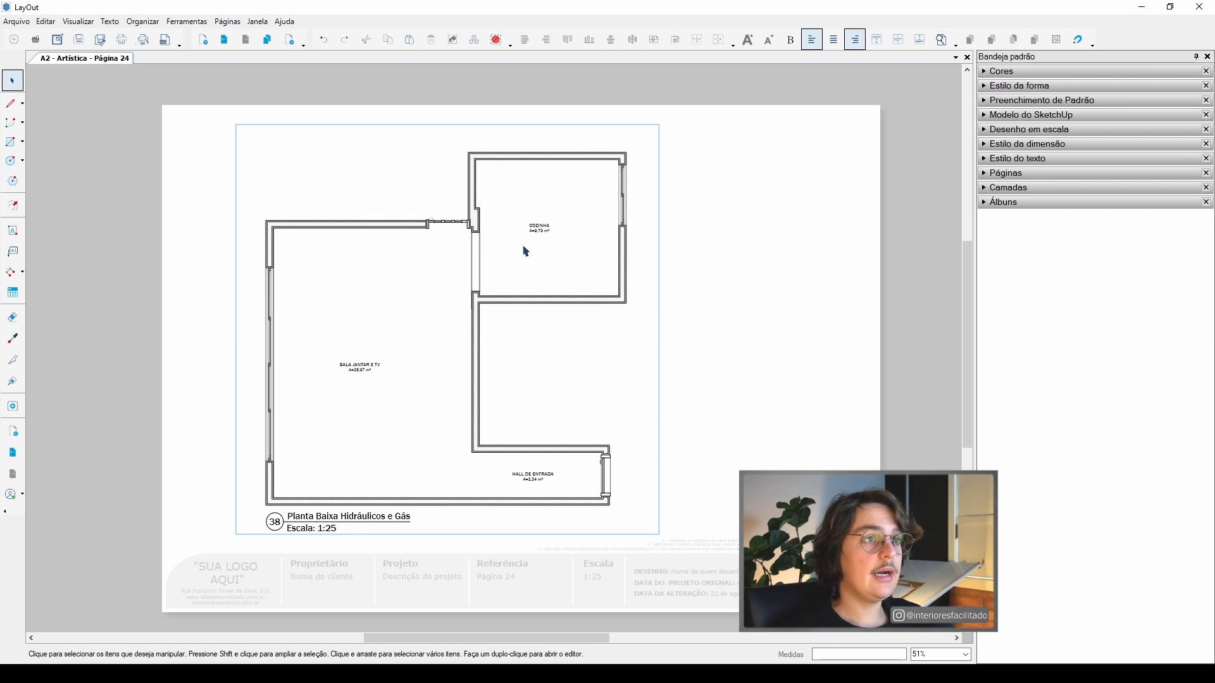
pyautogui.click(718, 271)
pyautogui.click(543, 277)
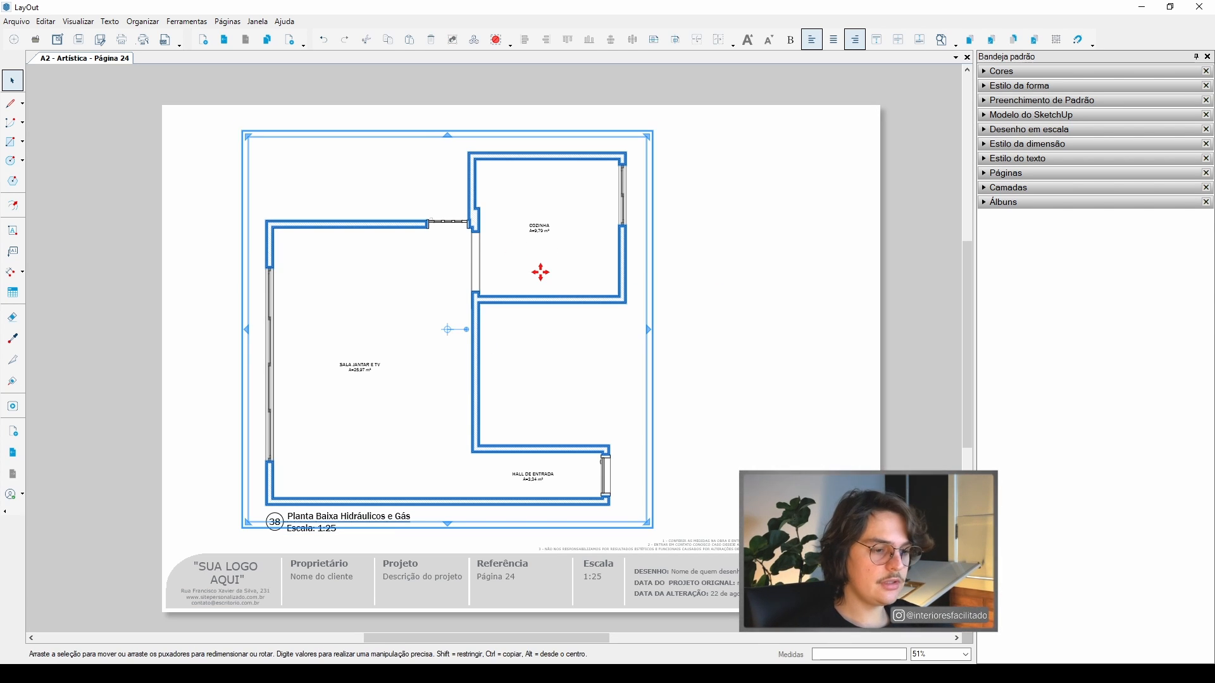
pyautogui.click(749, 263)
pyautogui.click(598, 266)
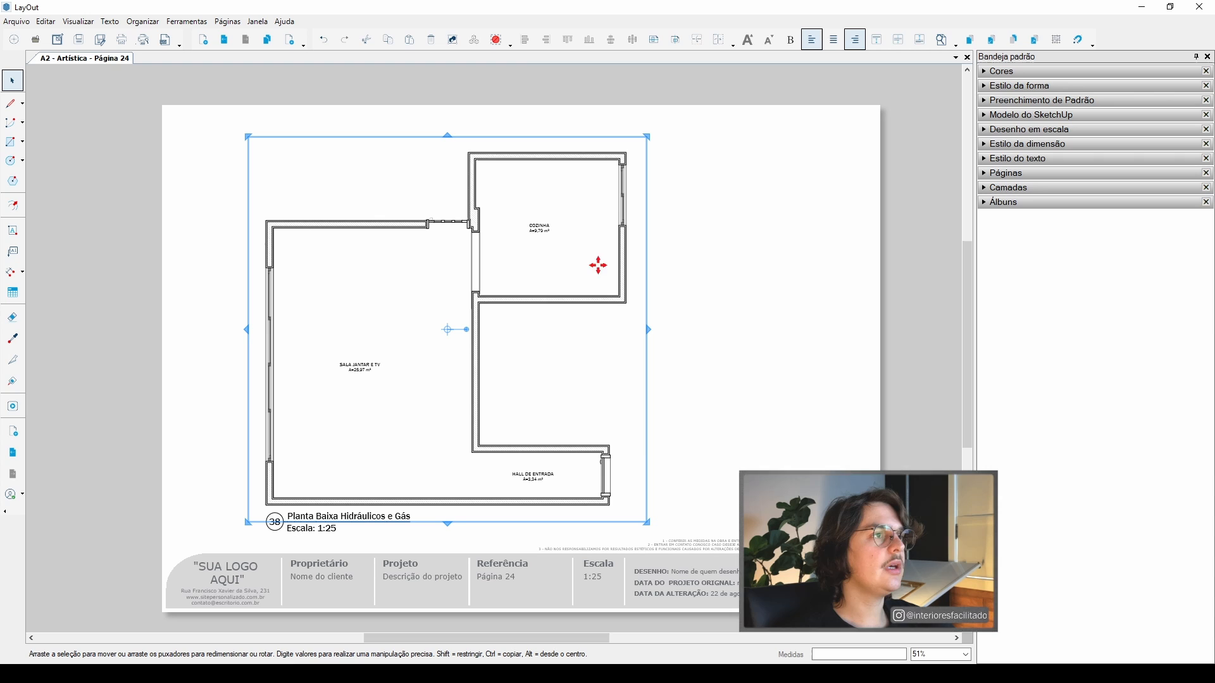
# - Change the floor plan viewport's scene to Planta Baixa Iluminação and reset its tag overrides to show the light fixtures
pyautogui.click(1030, 116)
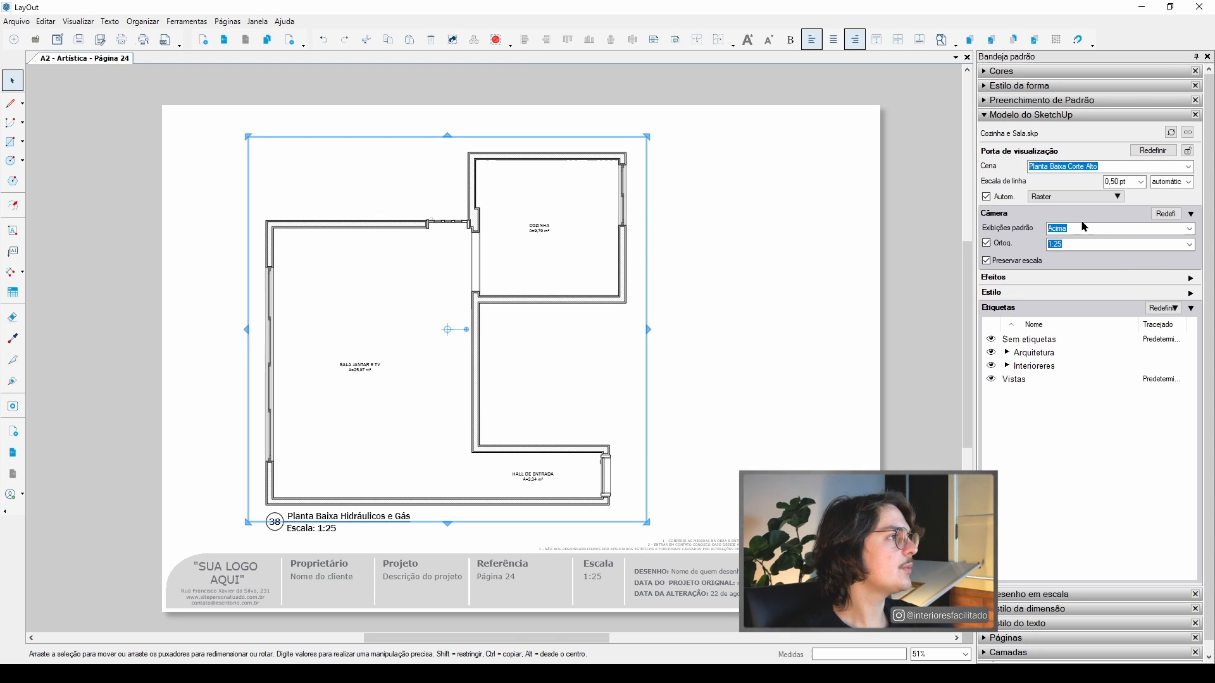
pyautogui.click(1189, 167)
pyautogui.click(1061, 320)
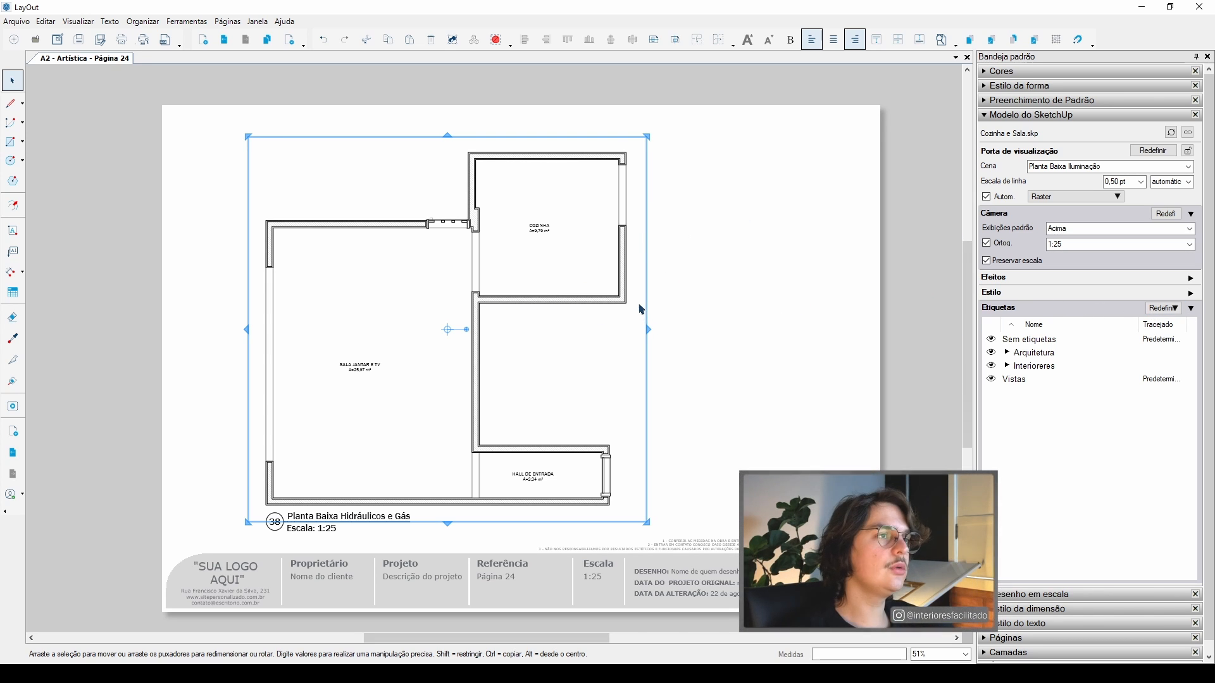
pyautogui.click(1156, 310)
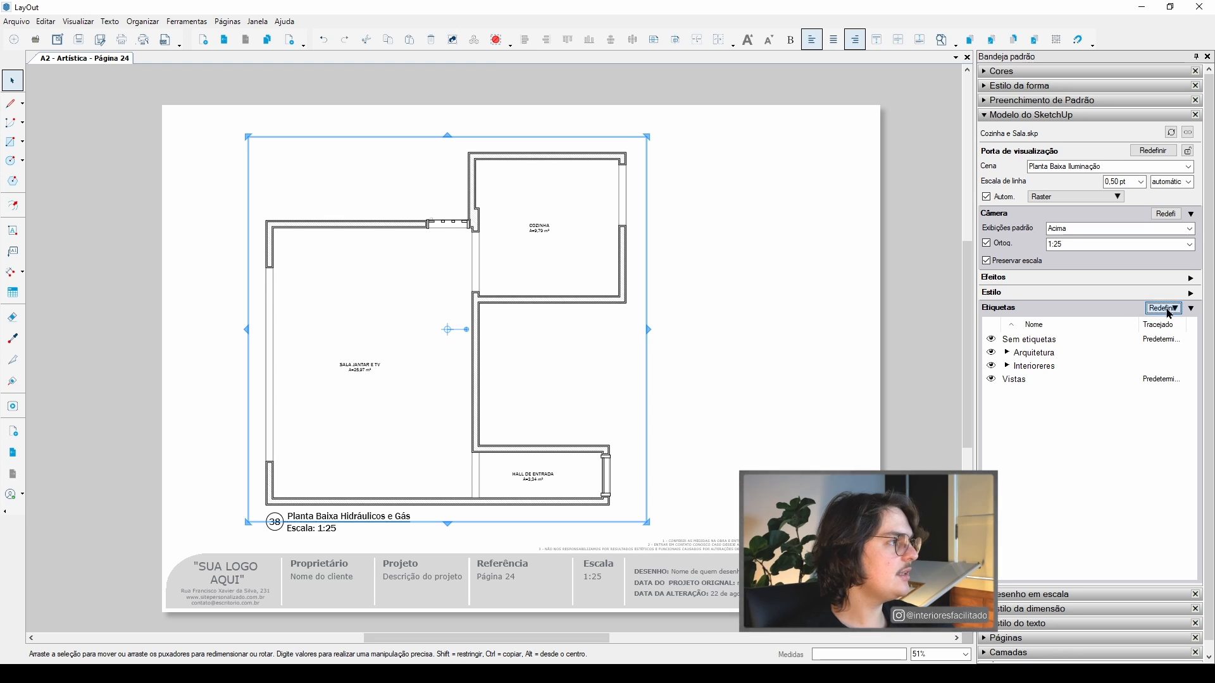
pyautogui.click(1164, 322)
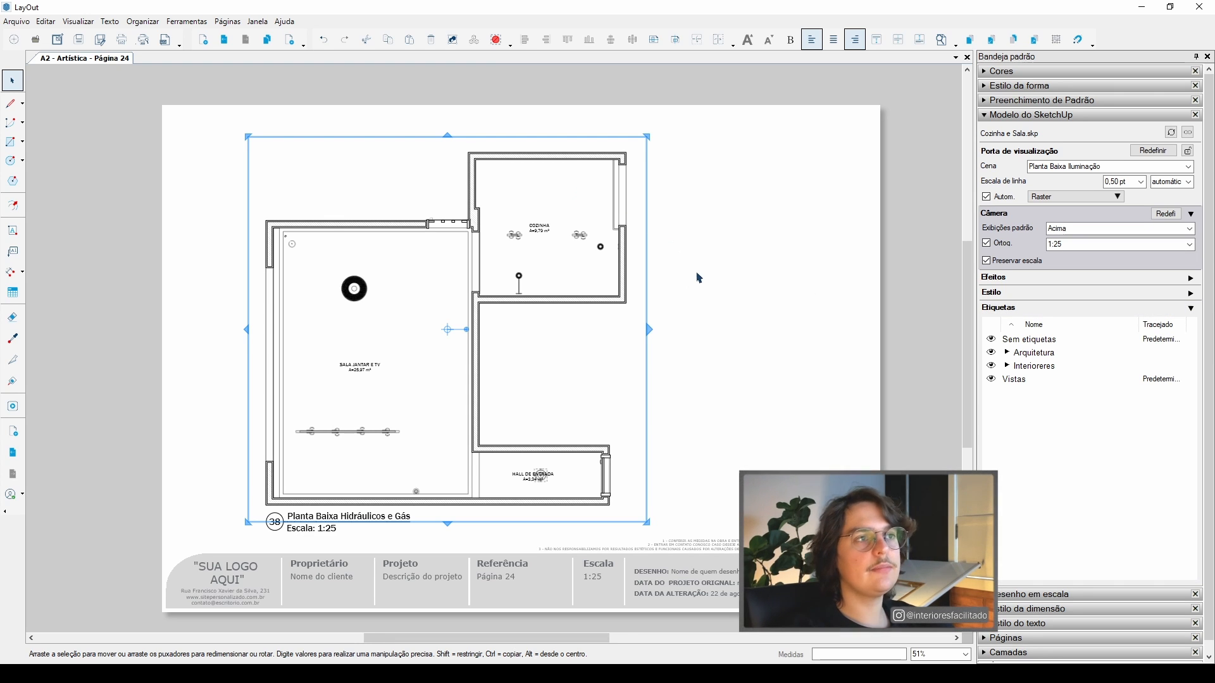
pyautogui.click(741, 274)
# - Delete the hatched wall fill and the separate piece in the opening of the living room's upper wall
pyautogui.scroll(5, 467, 225)
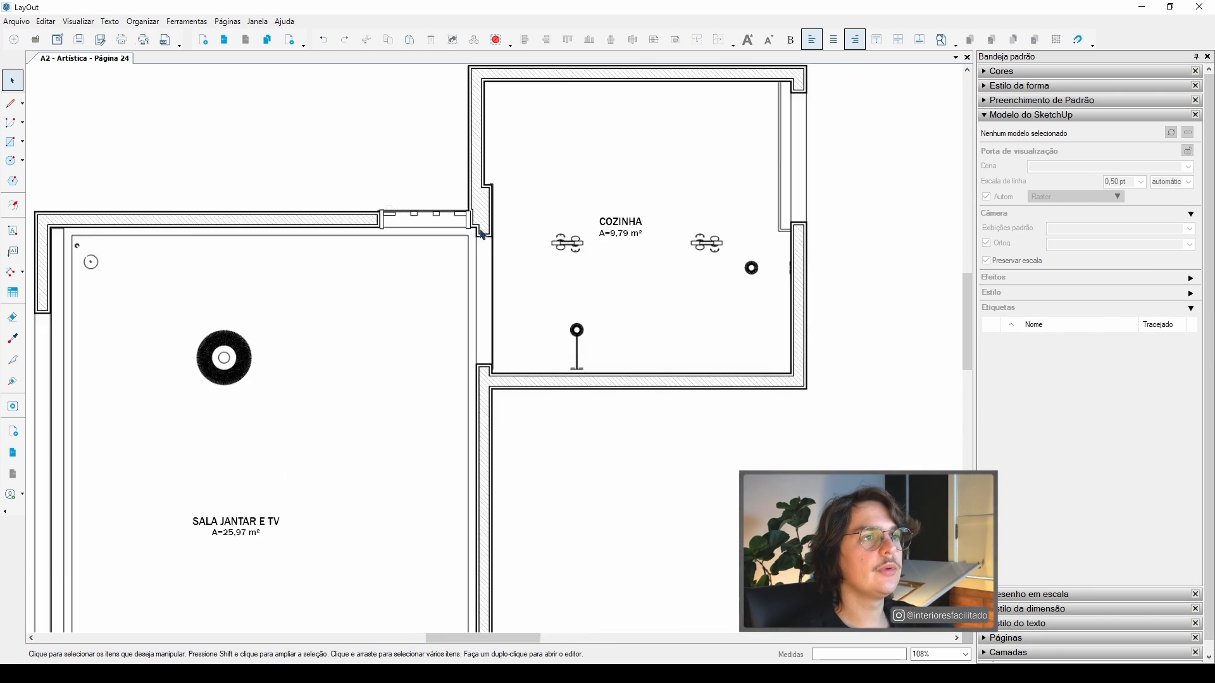
pyautogui.click(442, 157)
pyautogui.press('Delete')
pyautogui.moveTo(318, 182); pyautogui.dragTo(508, 284)
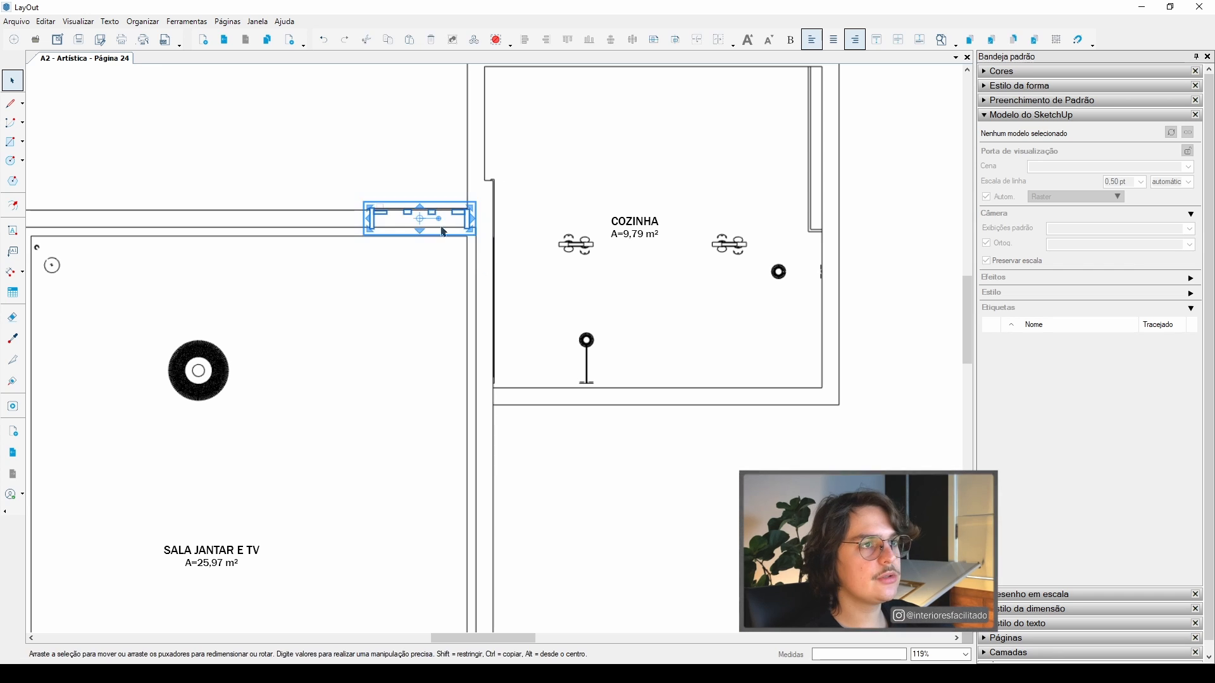
pyautogui.press('Delete')
pyautogui.scroll(-2, 471, 215)
pyautogui.scroll(-3, 487, 219)
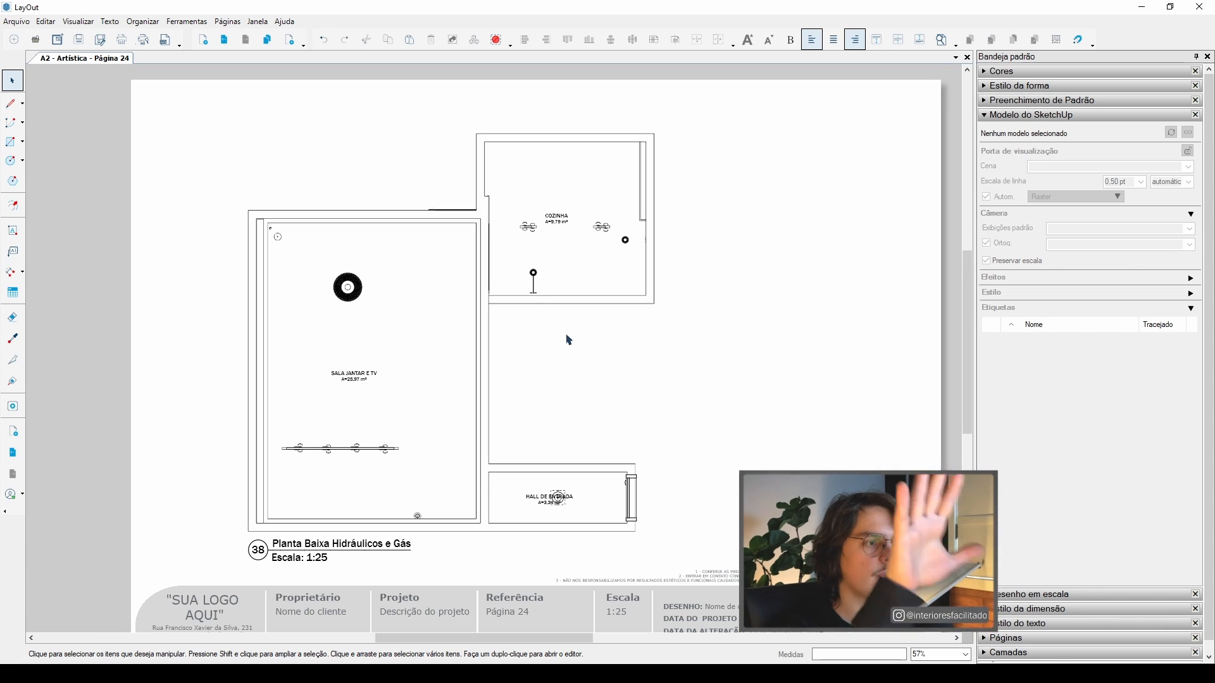
# - Move the Hall de Entrada label clear of the ceiling light and remove the leftover entrance door drawing
pyautogui.moveTo(610, 435); pyautogui.dragTo(560, 453)
pyautogui.scroll(6, 550, 500)
pyautogui.scroll(-6, 560, 453)
pyautogui.click(643, 437)
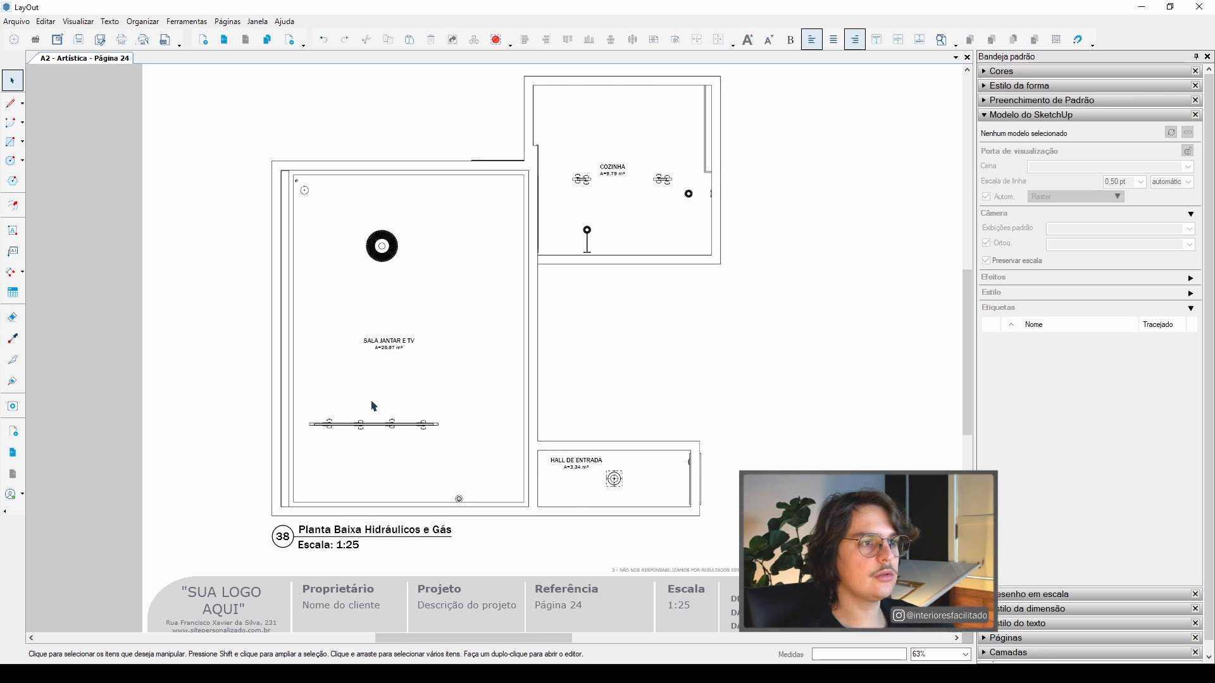
# - Expand the Arquitetura tags of the floor plan viewport and check the Gesso tag by toggling its visibility off and on
pyautogui.scroll(1, 609, 251)
pyautogui.click(484, 298)
pyautogui.scroll(-3, 484, 297)
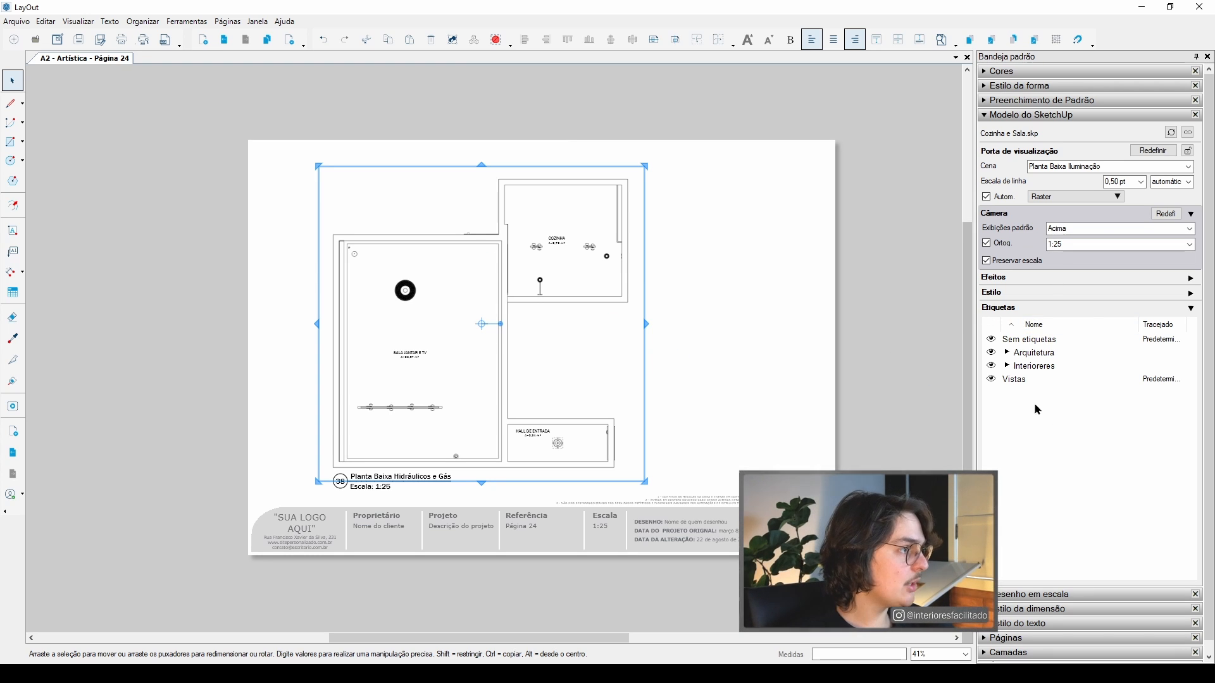
pyautogui.click(1007, 352)
pyautogui.click(1034, 380)
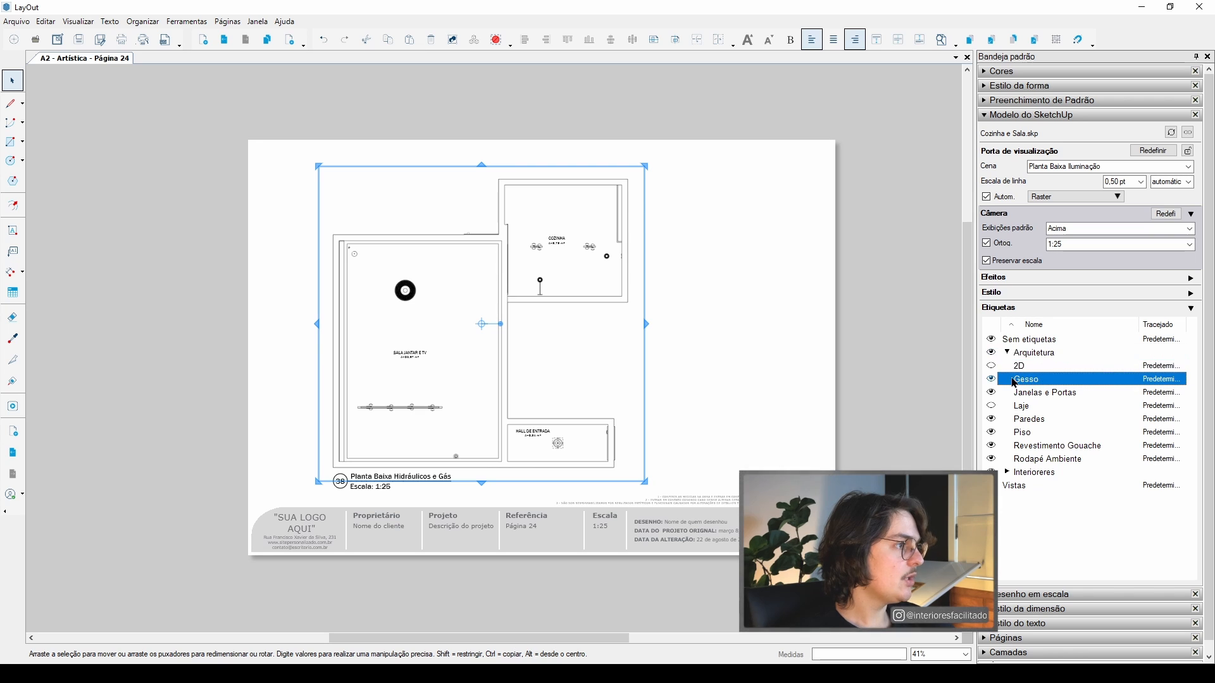
pyautogui.click(992, 379)
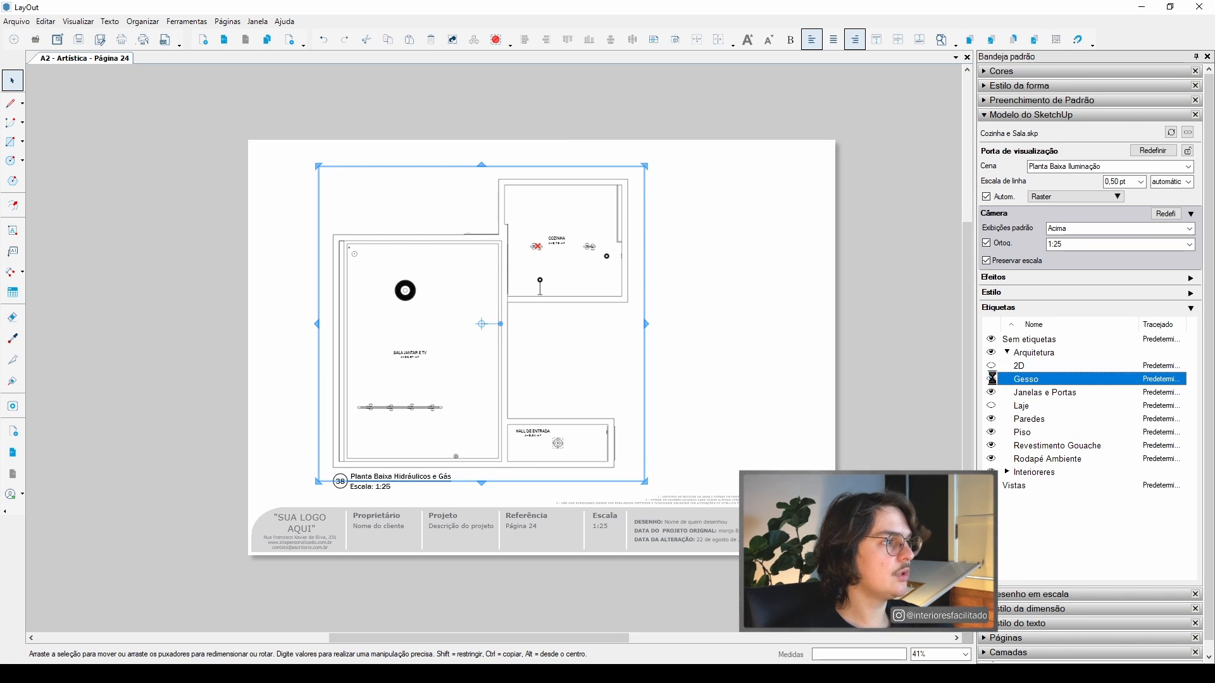
pyautogui.click(991, 380)
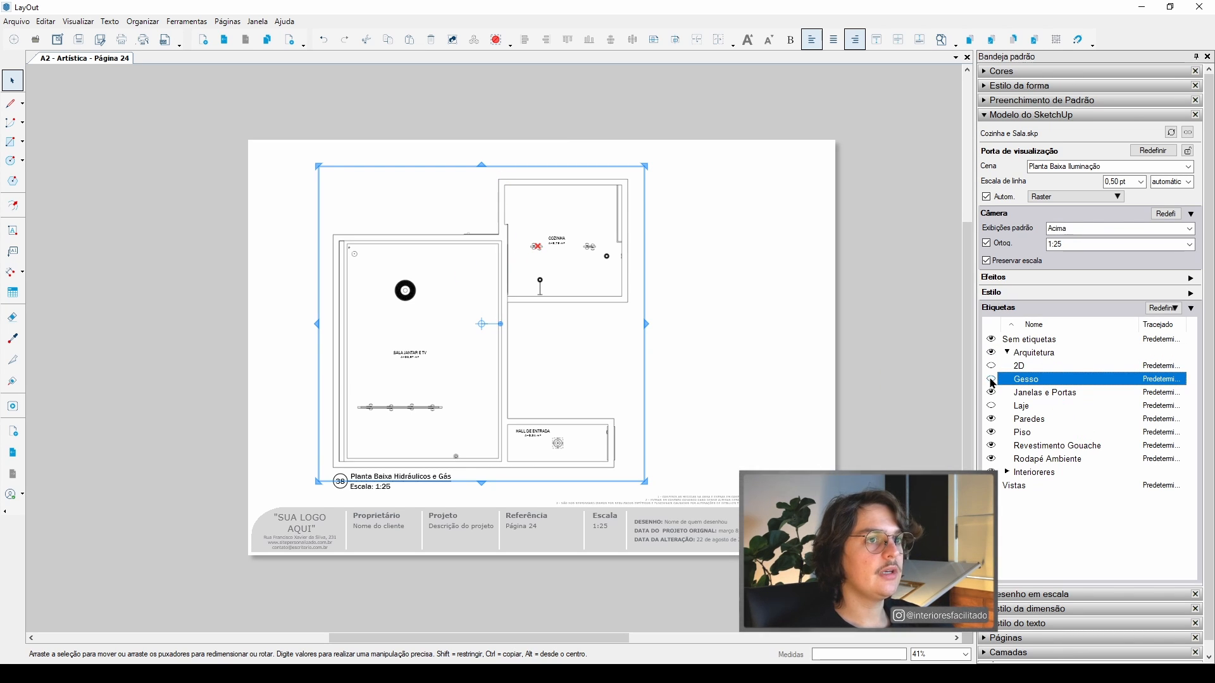
# - Override the Gesso tag's line style with a solid line at a 0,30 pt line scale
pyautogui.click(1161, 379)
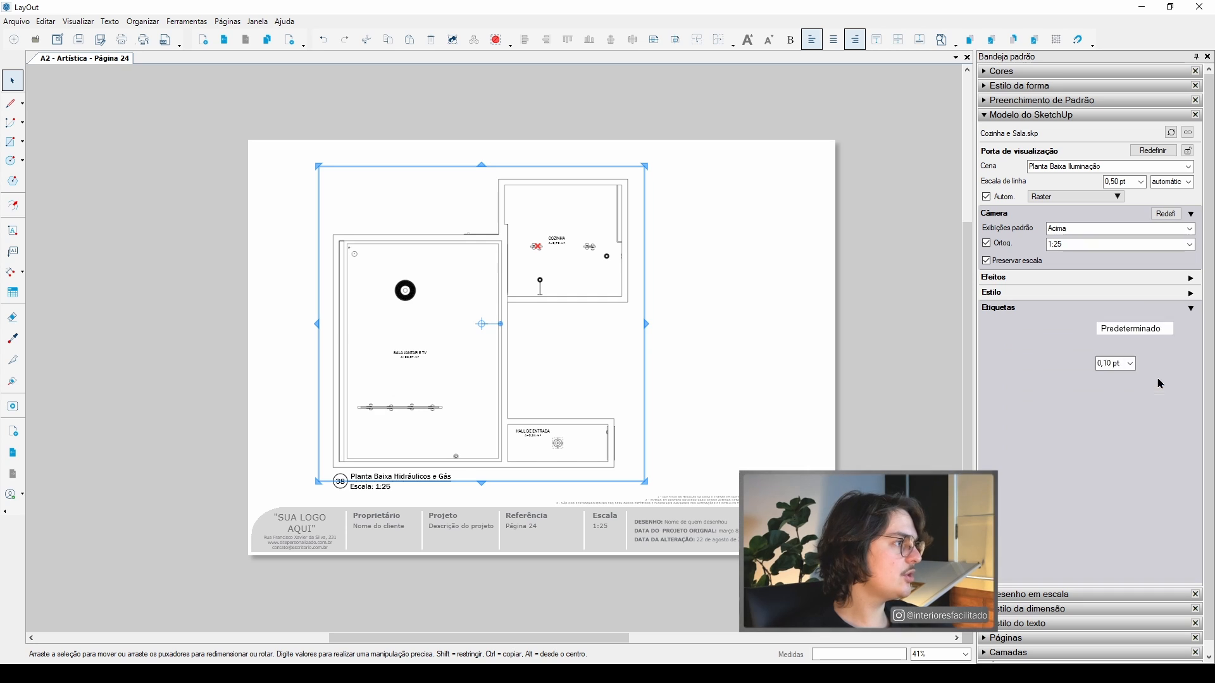
pyautogui.click(1174, 331)
pyautogui.click(1176, 329)
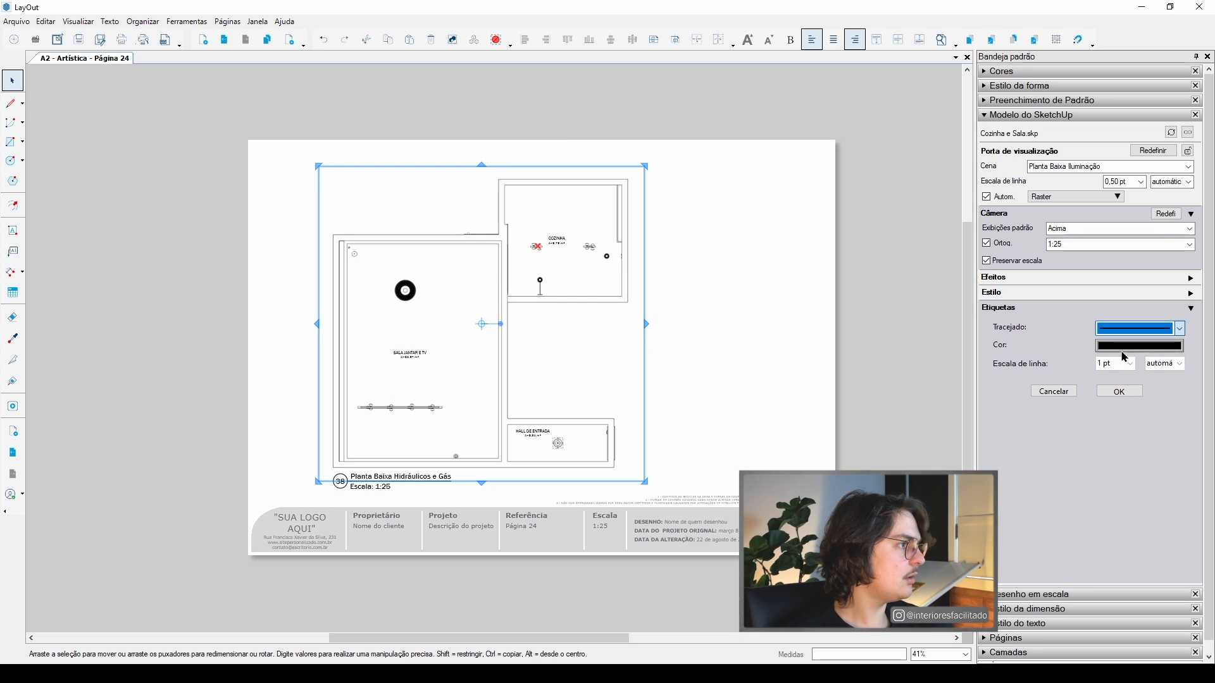
pyautogui.doubleClick(1113, 363)
pyautogui.write(',3')
pyautogui.press('Return')
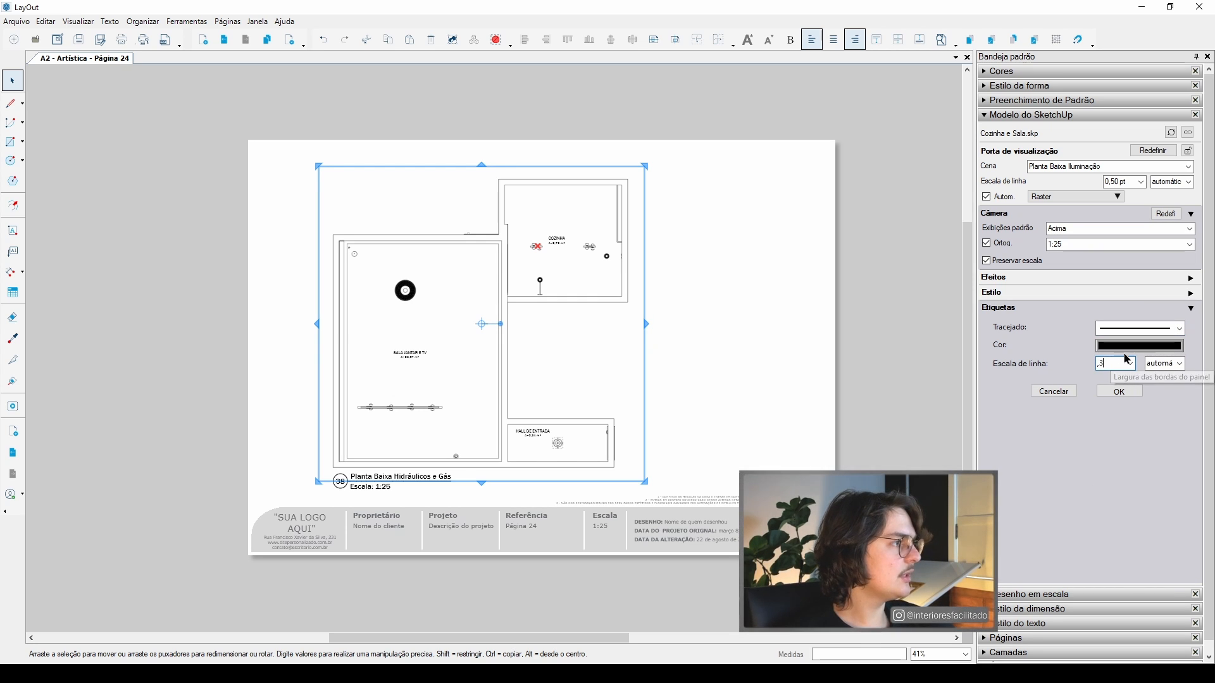
# - Set the Gesso tag's line colour to a 50% grey and apply the style to the plan
pyautogui.click(1130, 347)
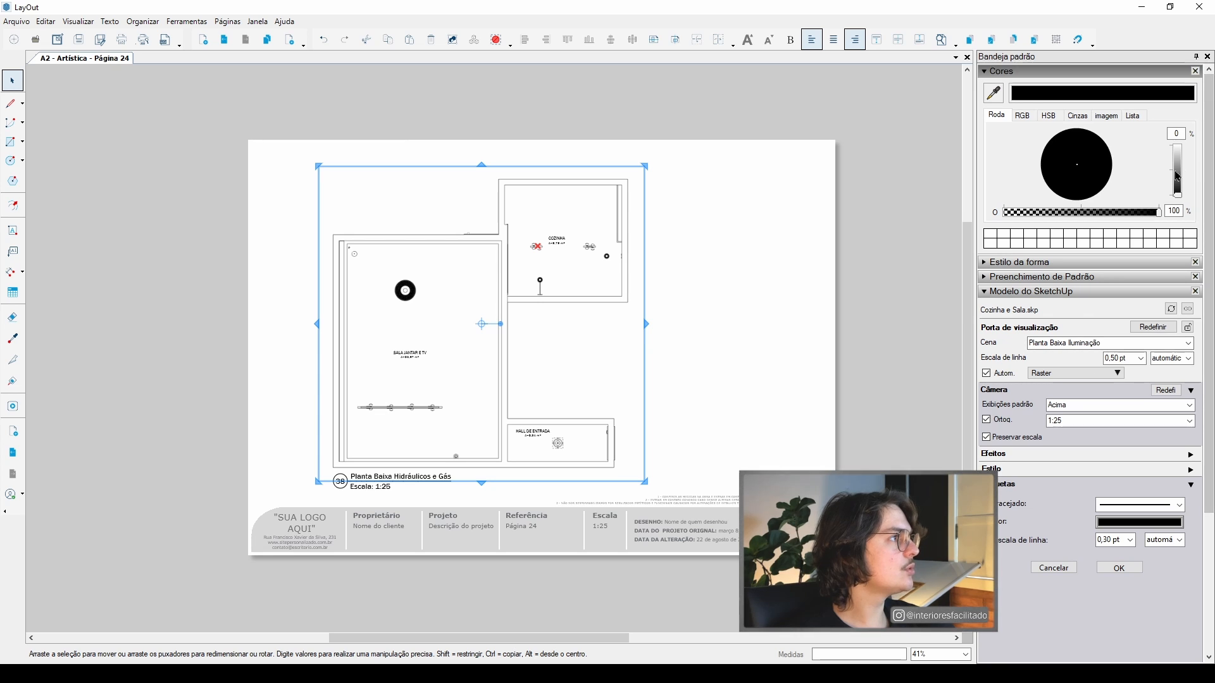
pyautogui.click(1177, 168)
pyautogui.write('50')
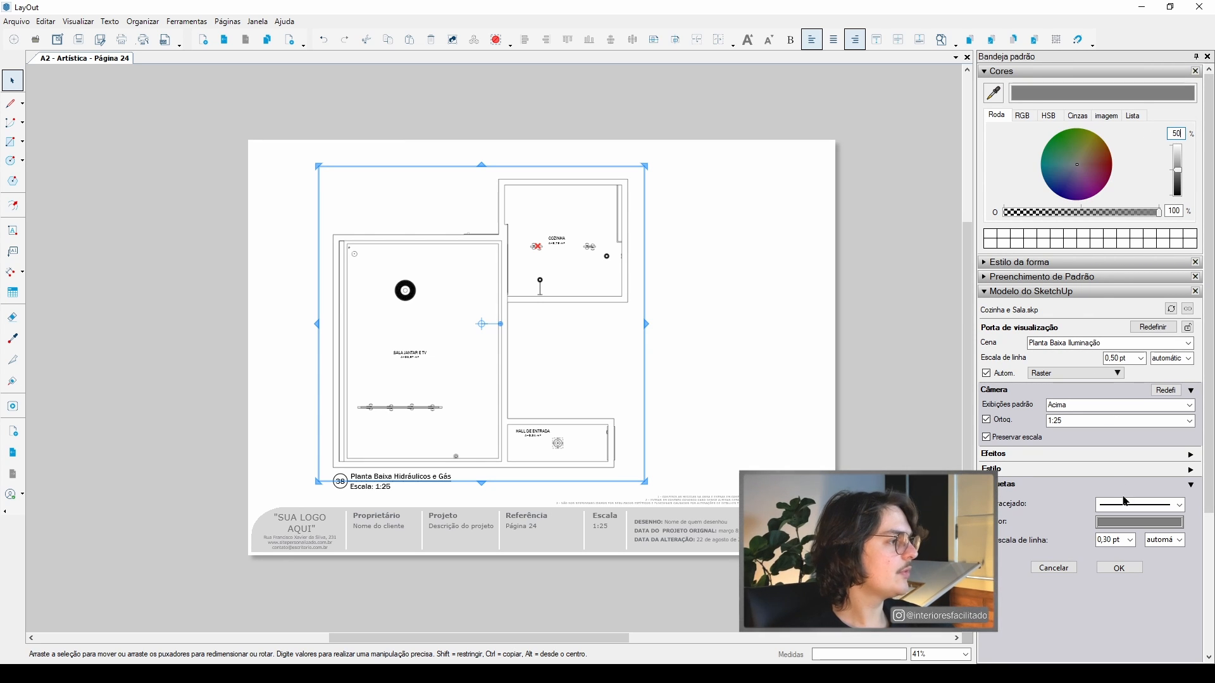
pyautogui.click(1120, 568)
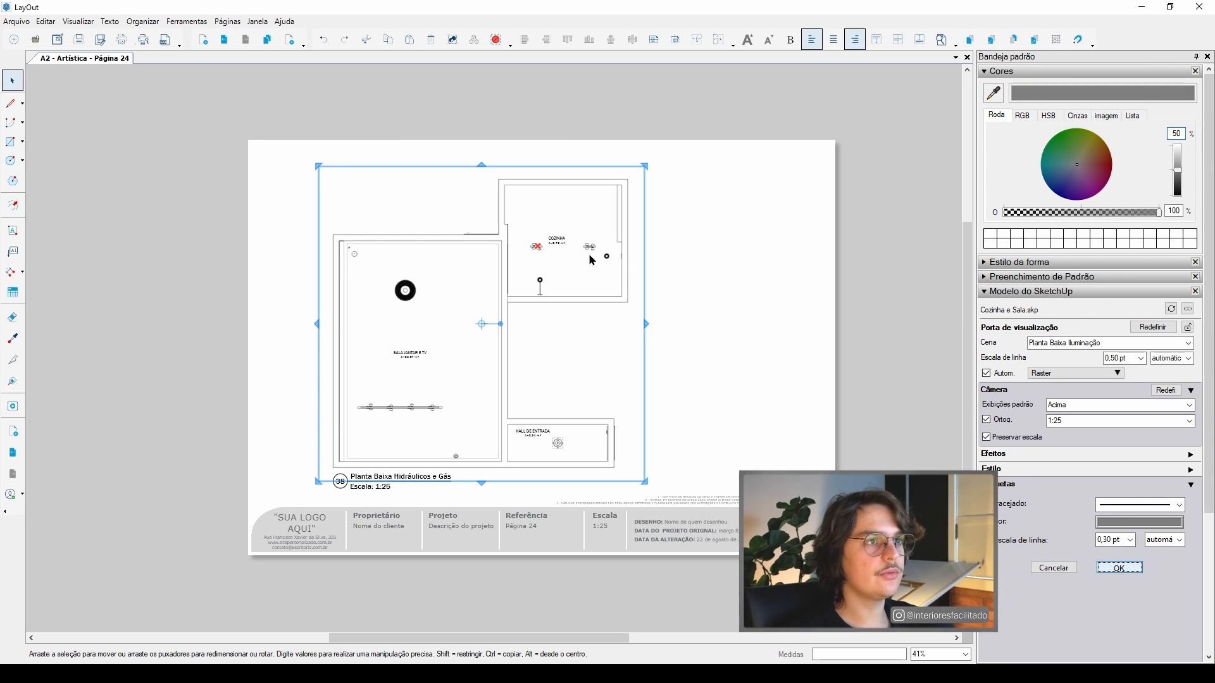
pyautogui.press('h')
pyautogui.click(683, 290)
pyautogui.scroll(3, 569, 256)
pyautogui.scroll(-1, 570, 258)
pyautogui.moveTo(563, 265); pyautogui.dragTo(594, 261, button='middle')
pyautogui.click(504, 307)
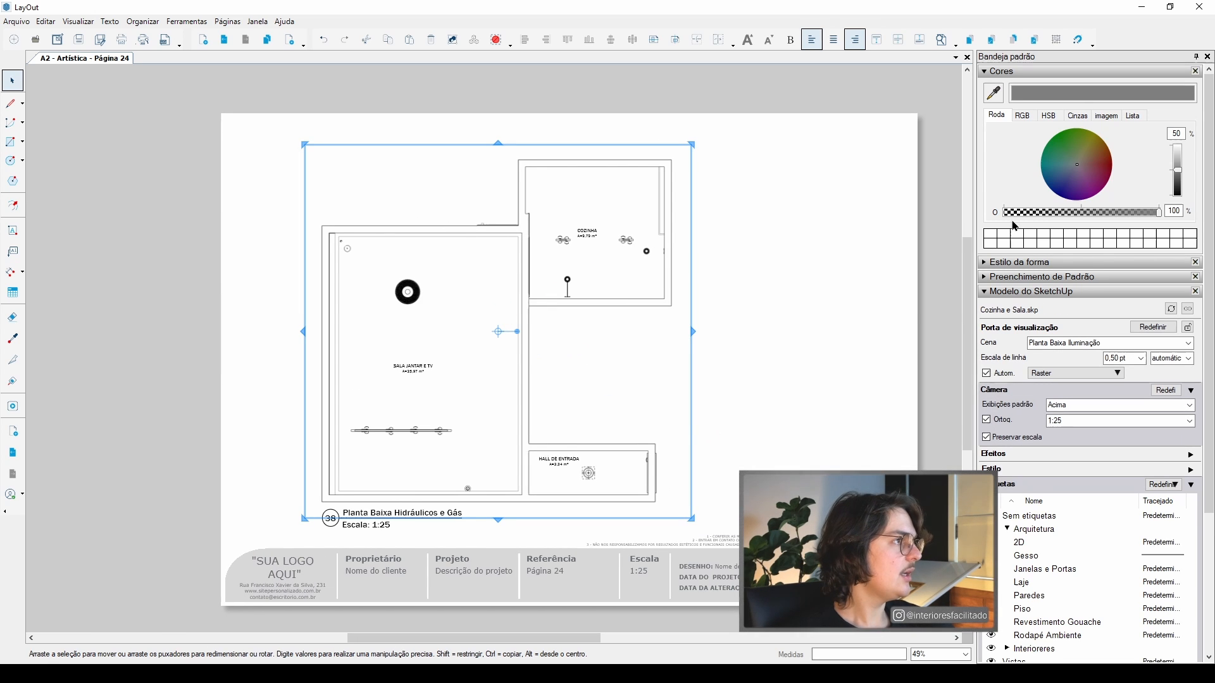
pyautogui.click(1013, 73)
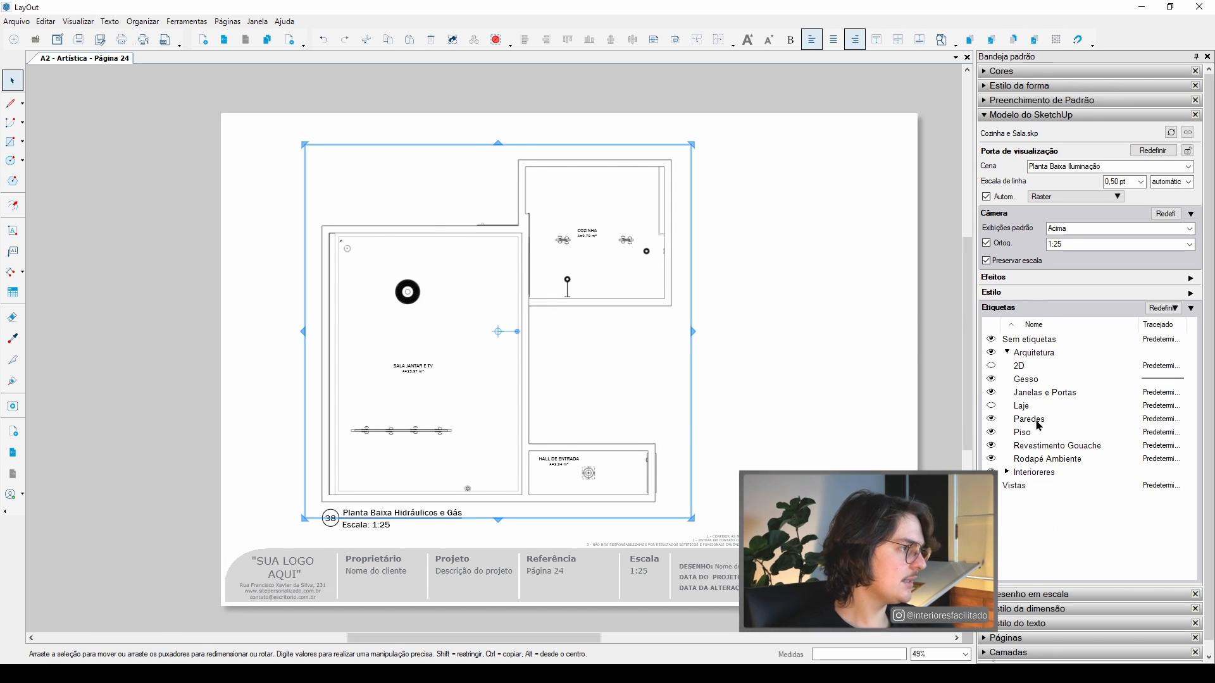
pyautogui.click(1004, 424)
pyautogui.click(1162, 428)
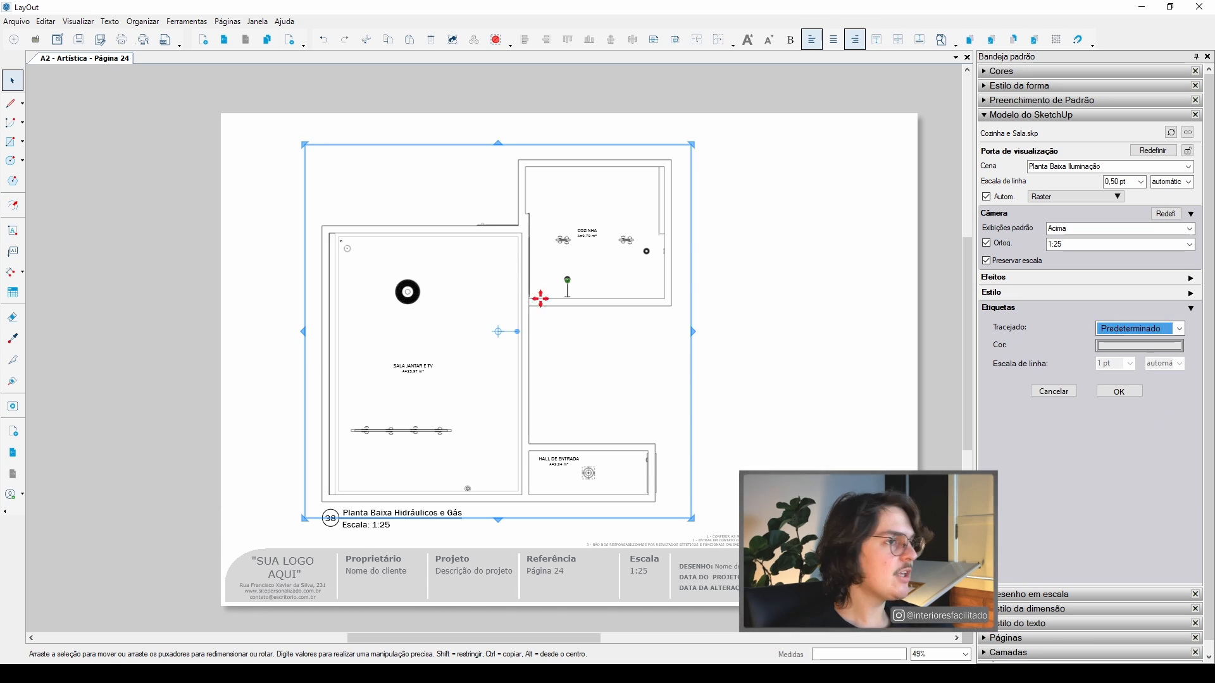
pyautogui.click(238, 80)
# - Examine the wall outlines on the P. B. Pontos Hidr. e Gás page and return to the duplicated page
pyautogui.click(224, 39)
pyautogui.scroll(9, 520, 295)
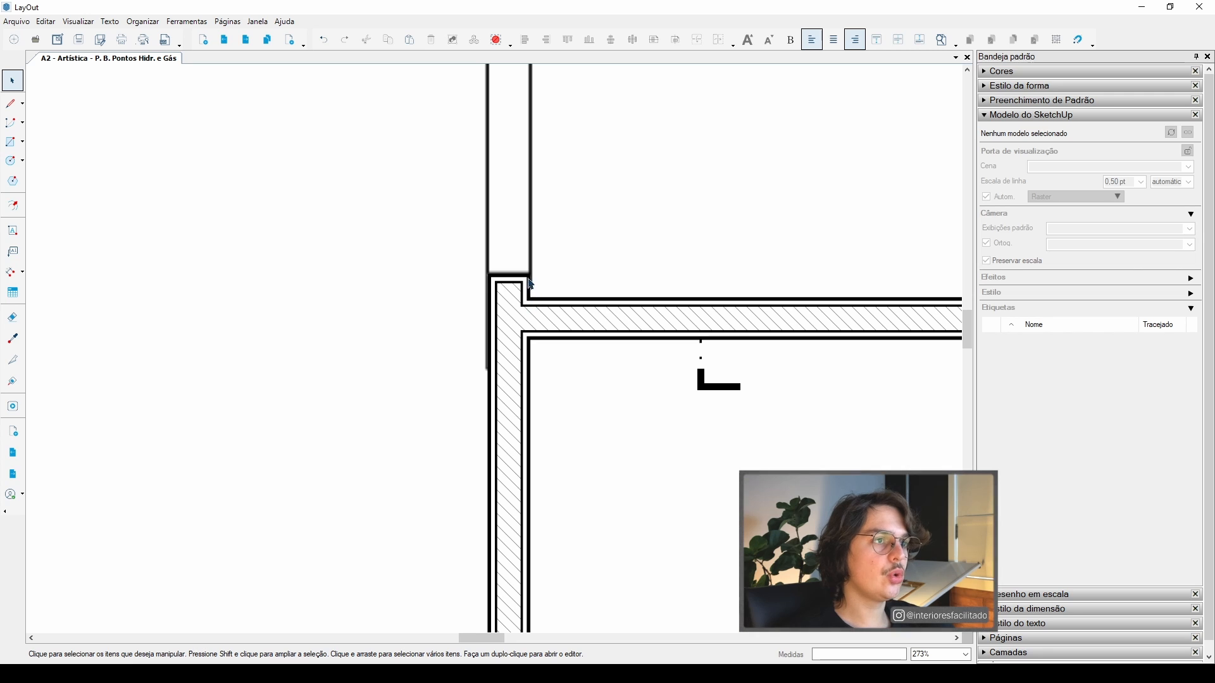
pyautogui.scroll(-1, 495, 222)
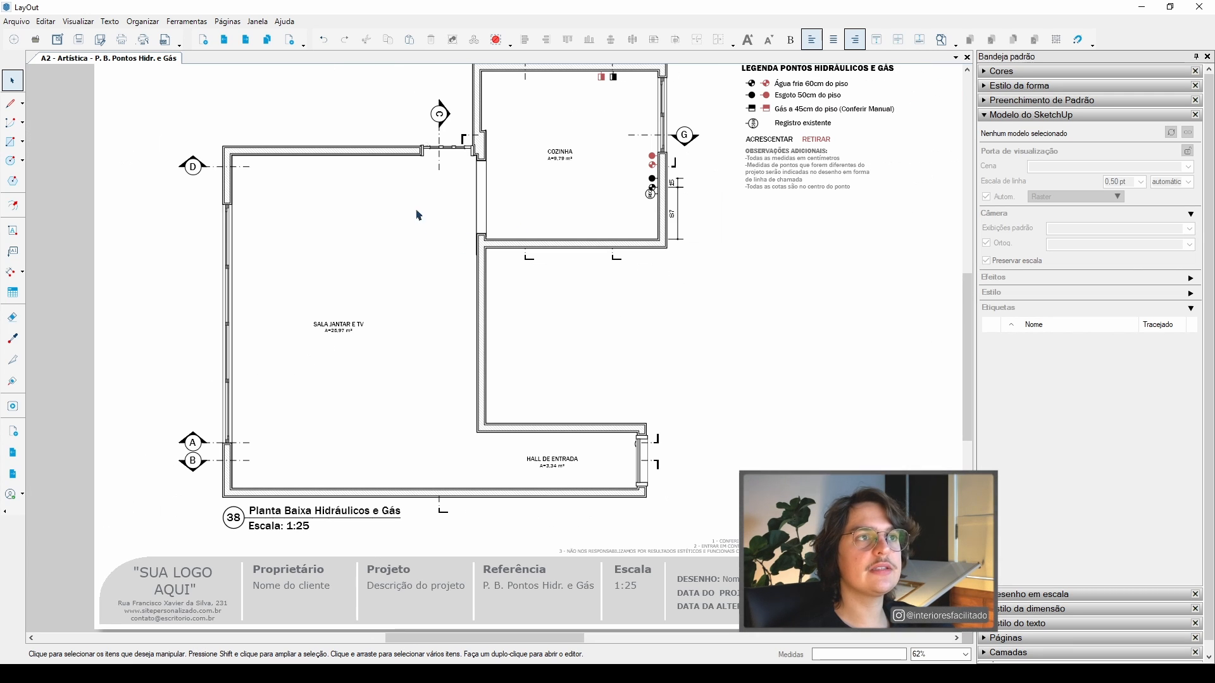
pyautogui.click(245, 42)
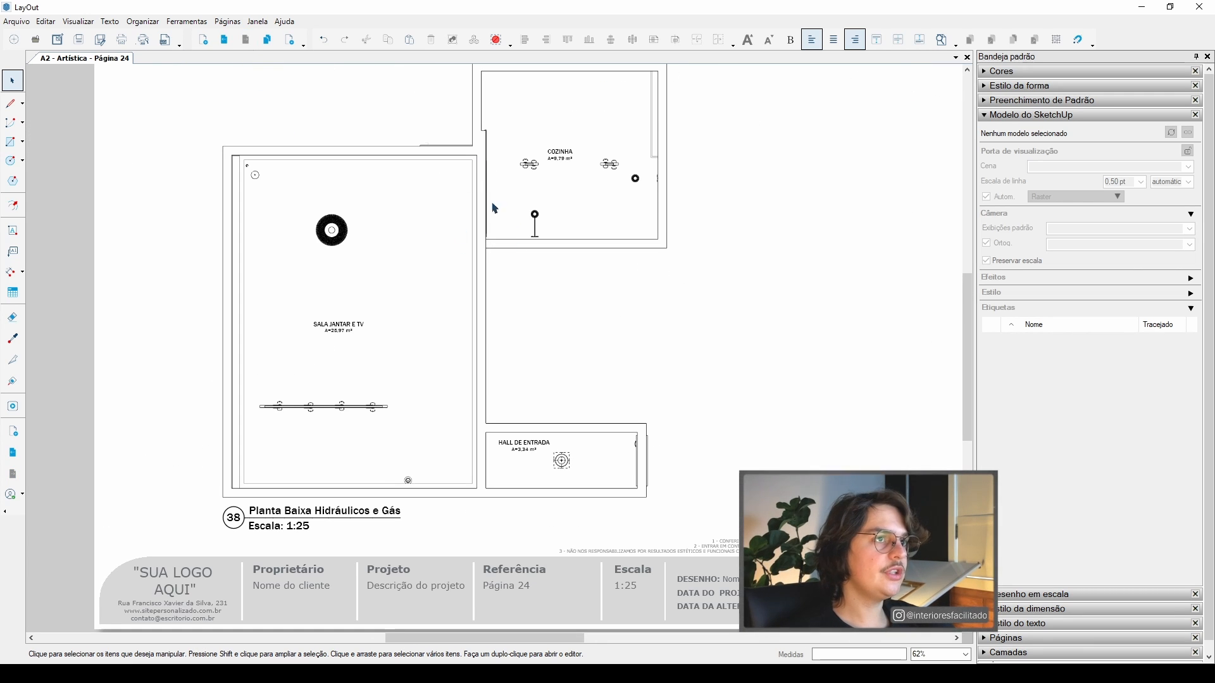
# - Override the Paredes tag's line style in the floor plan viewport with a solid black line at a 1,5 pt line scale
pyautogui.click(551, 238)
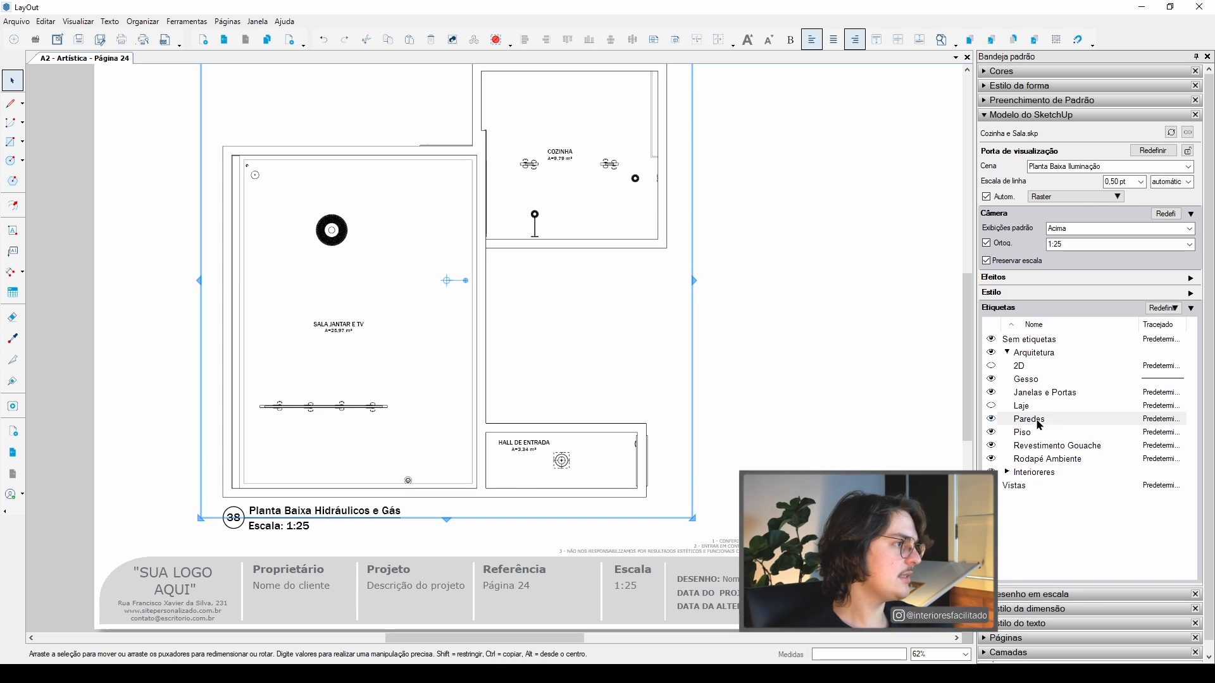
pyautogui.click(1154, 427)
pyautogui.click(1139, 328)
pyautogui.scroll(2, 1139, 392)
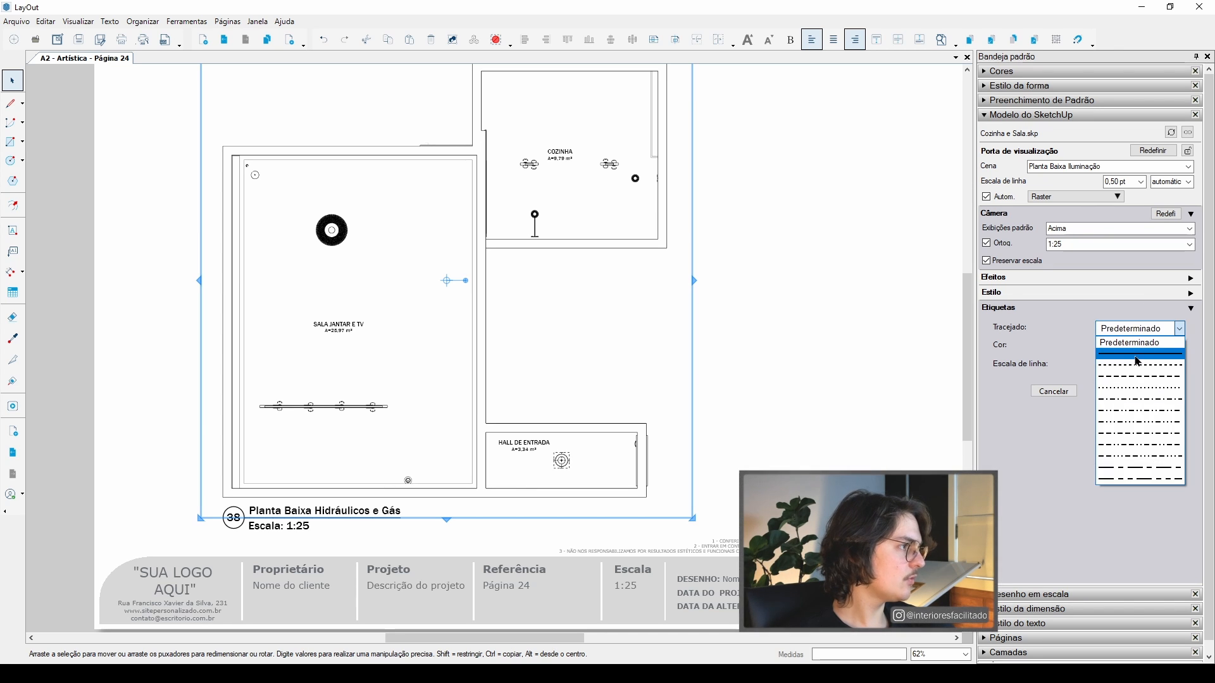
pyautogui.click(1133, 365)
pyautogui.click(1107, 363)
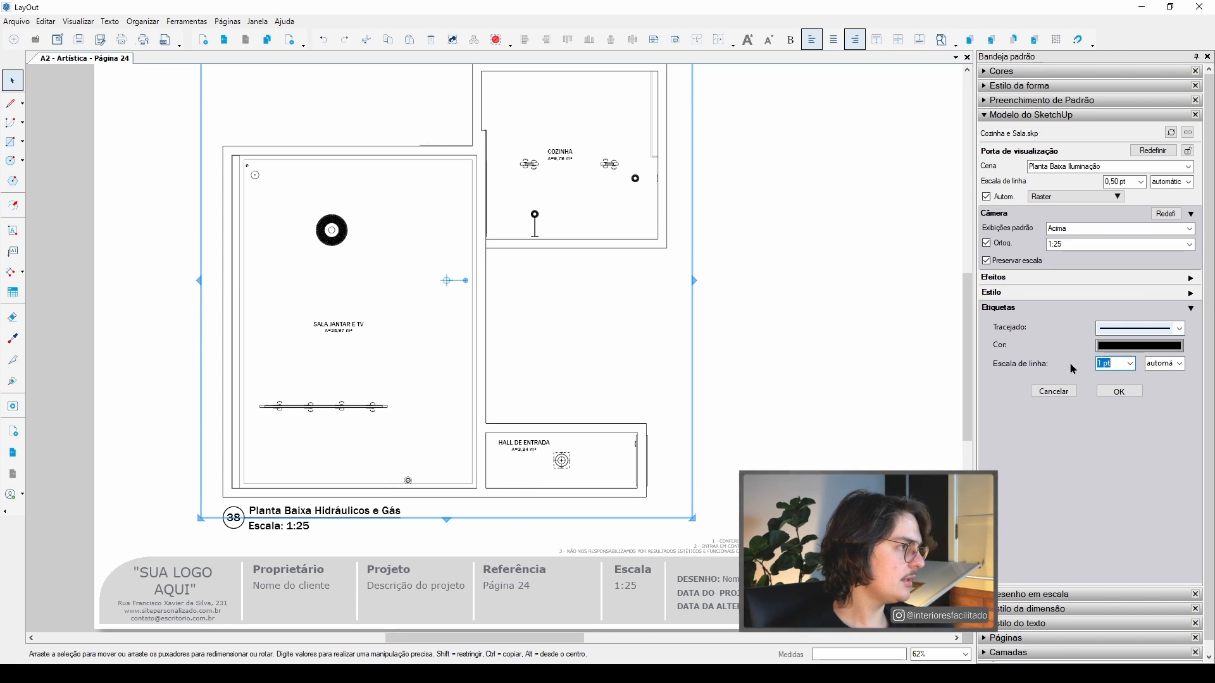
pyautogui.write('1,5')
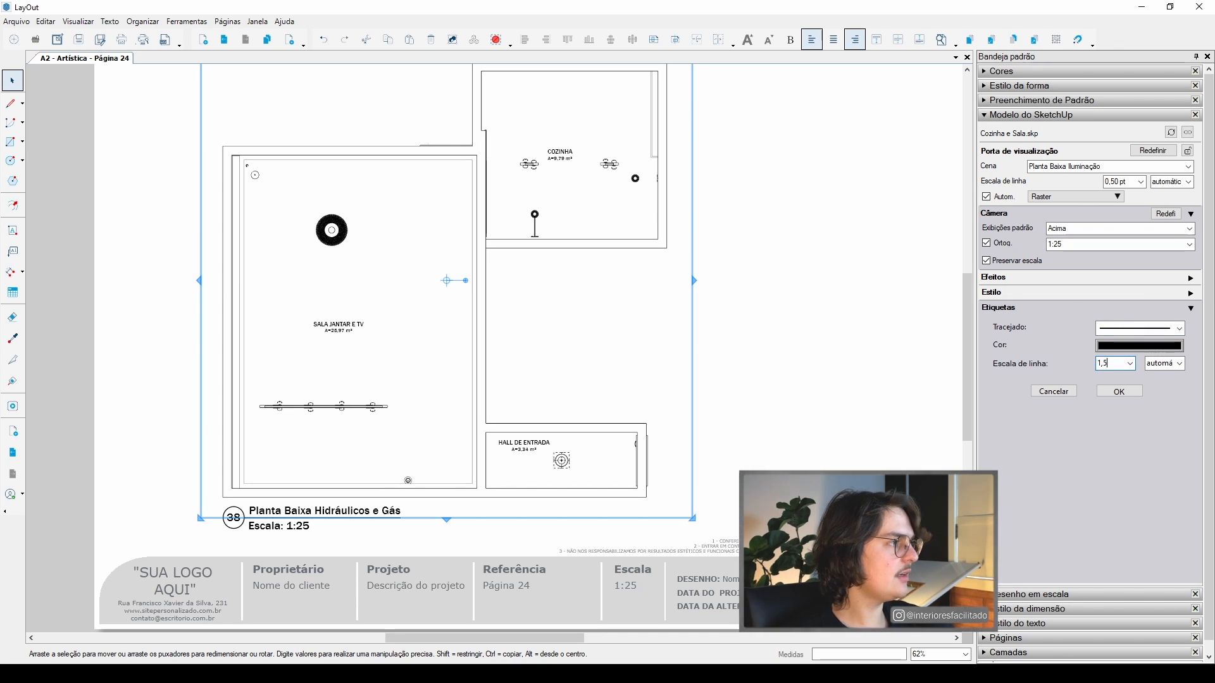
pyautogui.click(1119, 391)
pyautogui.scroll(5, 493, 293)
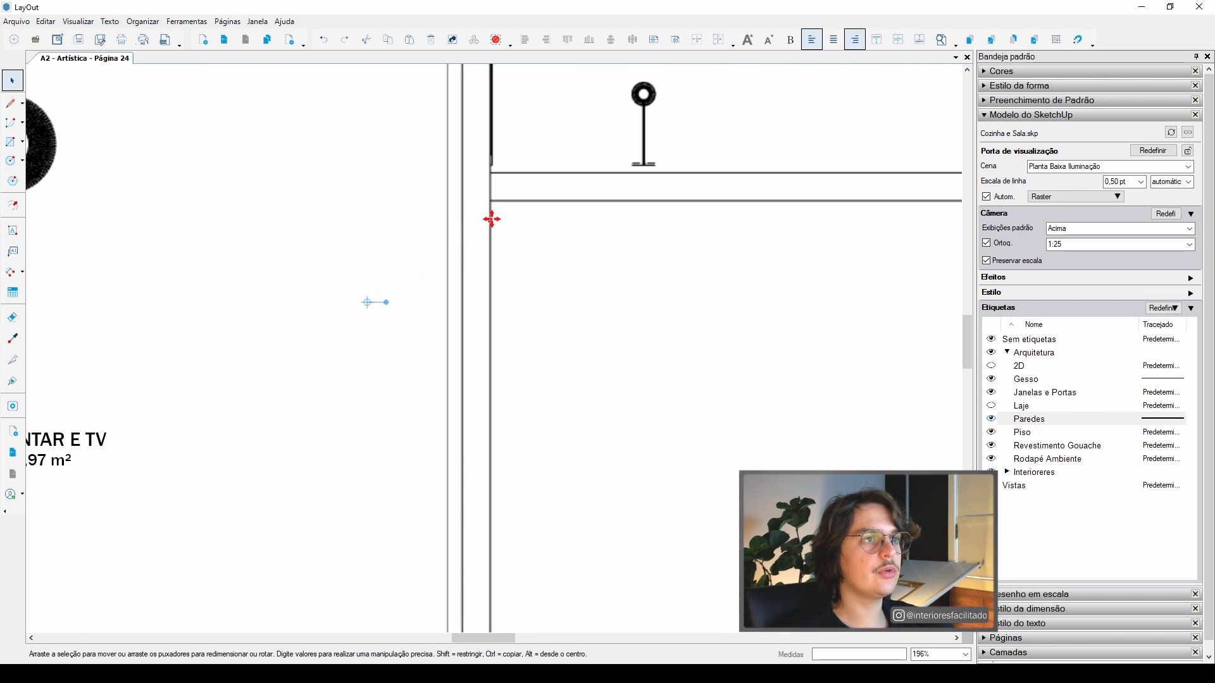
pyautogui.scroll(-6, 450, 328)
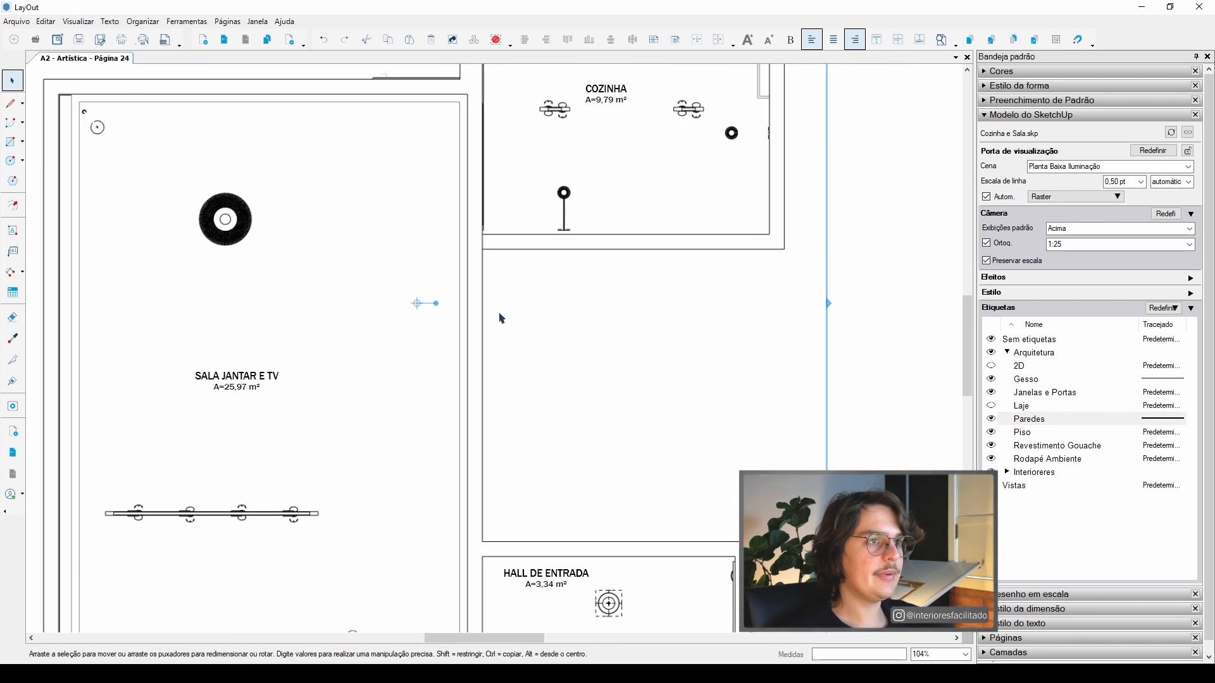
# - Check the Paredes tag's line style settings in the floor plan viewport and examine the wall outlines around the living room and entrance hall
pyautogui.click(513, 310)
pyautogui.scroll(-1, 513, 310)
pyautogui.click(531, 253)
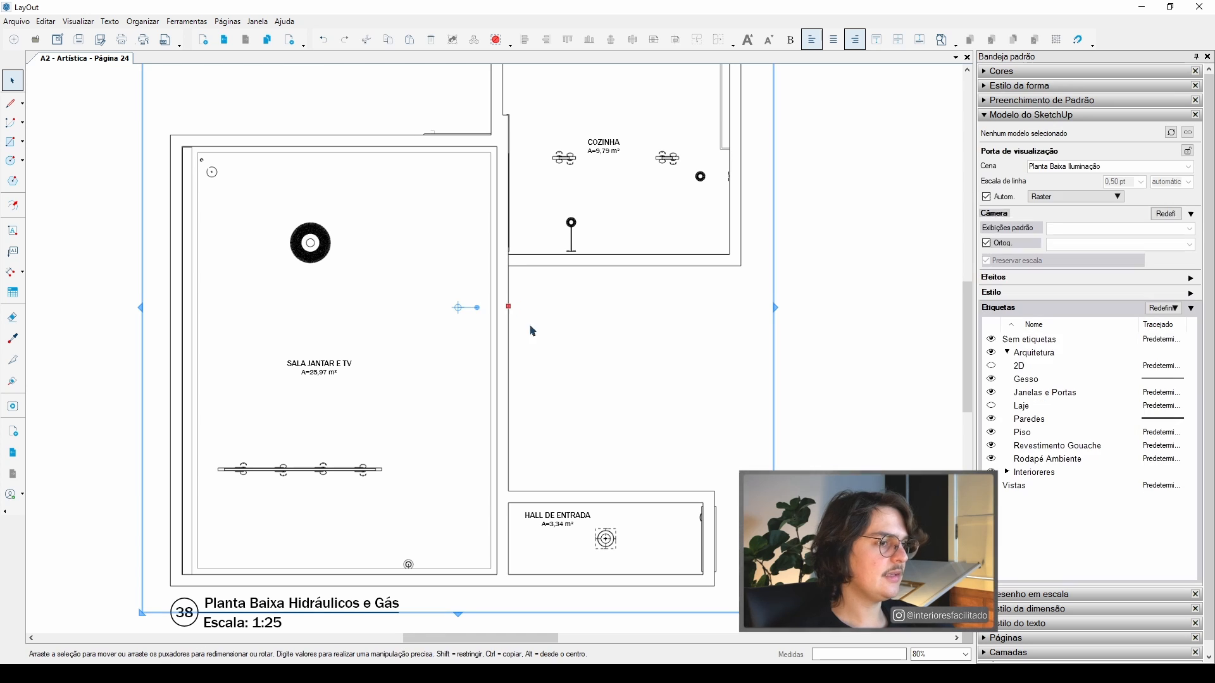
pyautogui.click(1178, 414)
pyautogui.click(1117, 363)
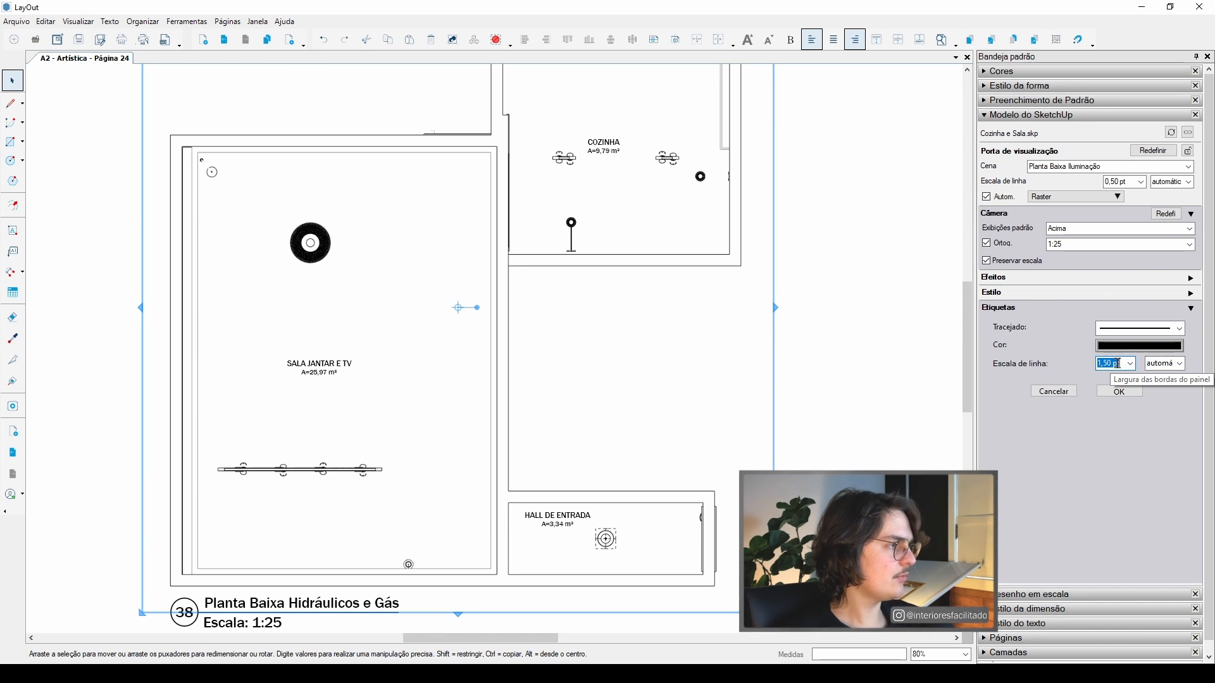
pyautogui.click(1119, 391)
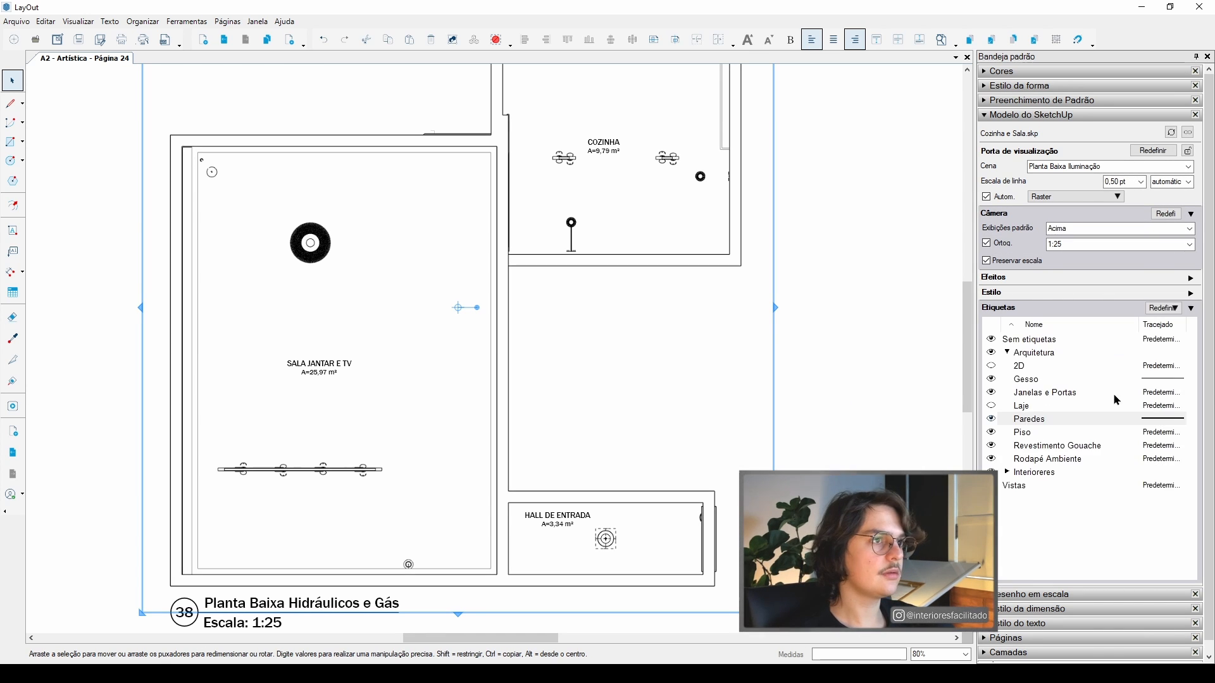
pyautogui.click(851, 380)
pyautogui.scroll(2, 612, 503)
pyautogui.scroll(2, 545, 509)
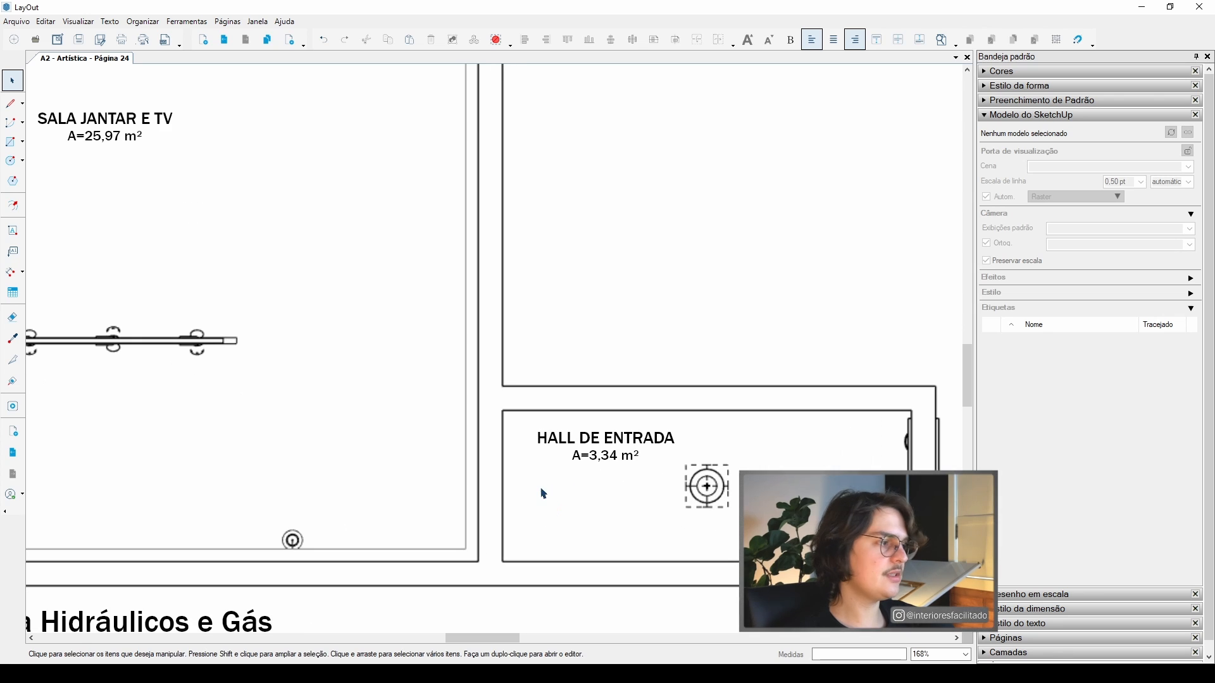
pyautogui.scroll(-5, 543, 494)
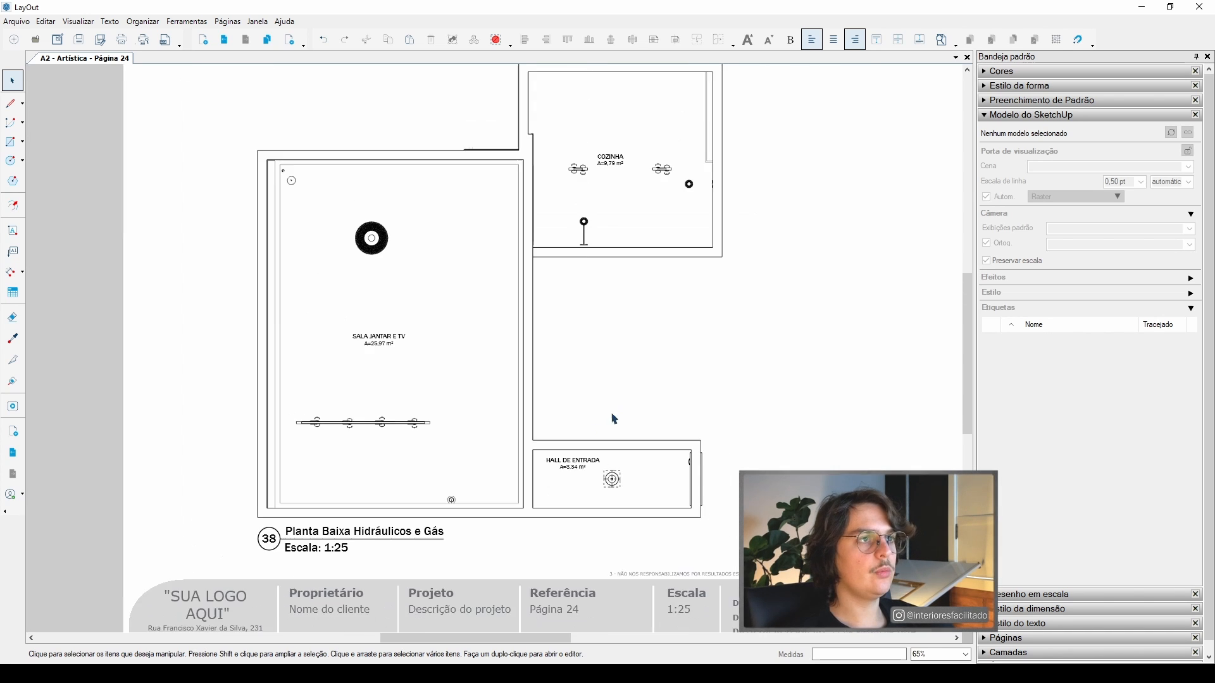
pyautogui.scroll(1, 548, 339)
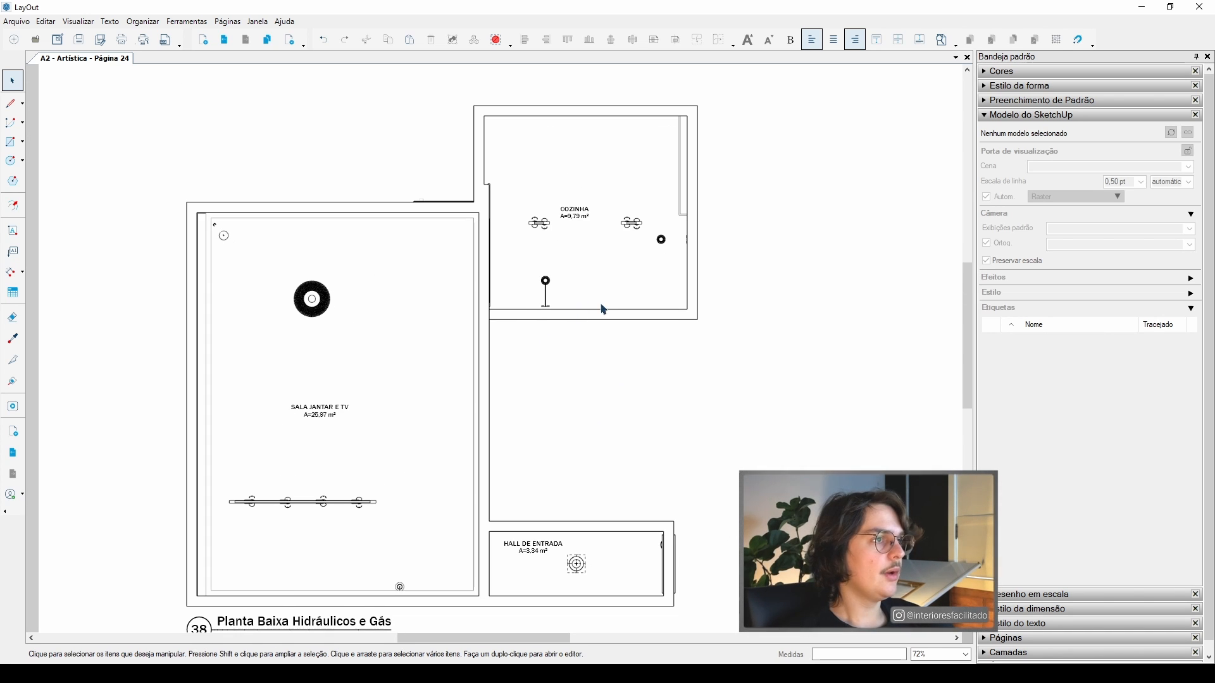
# - Hide the Rodapé Ambiente tag in the floor plan viewport, collapse the Arquitetura tag group and deselect the viewport
pyautogui.click(602, 306)
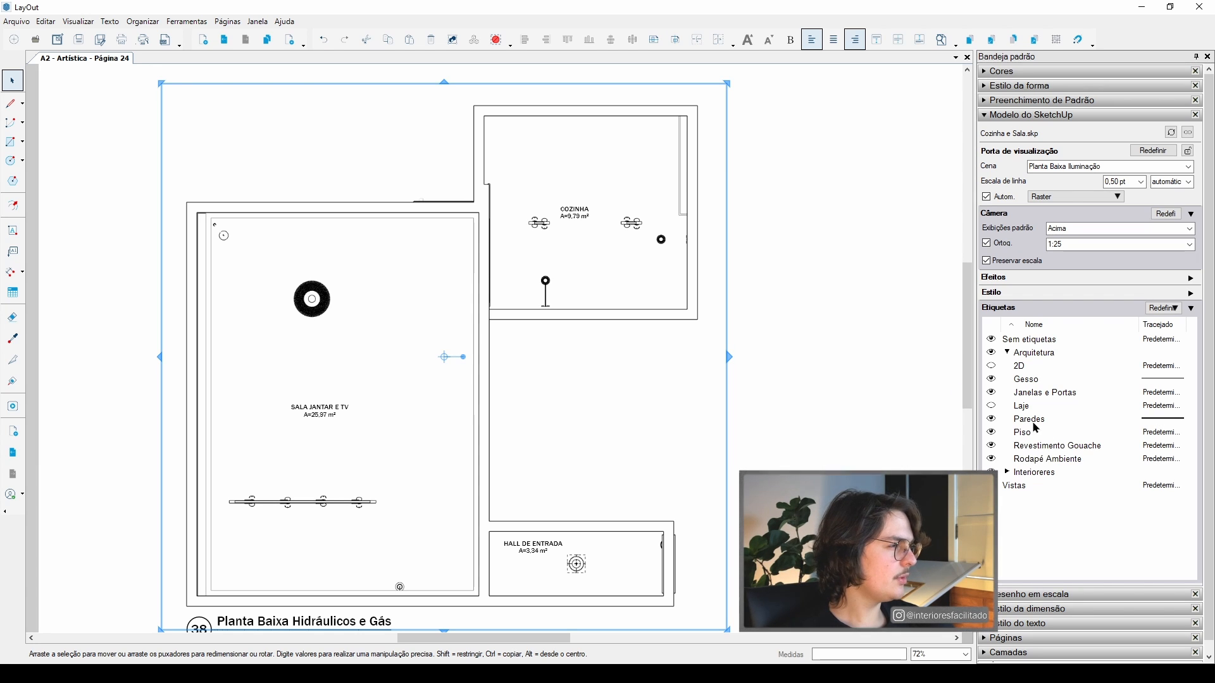
pyautogui.click(992, 459)
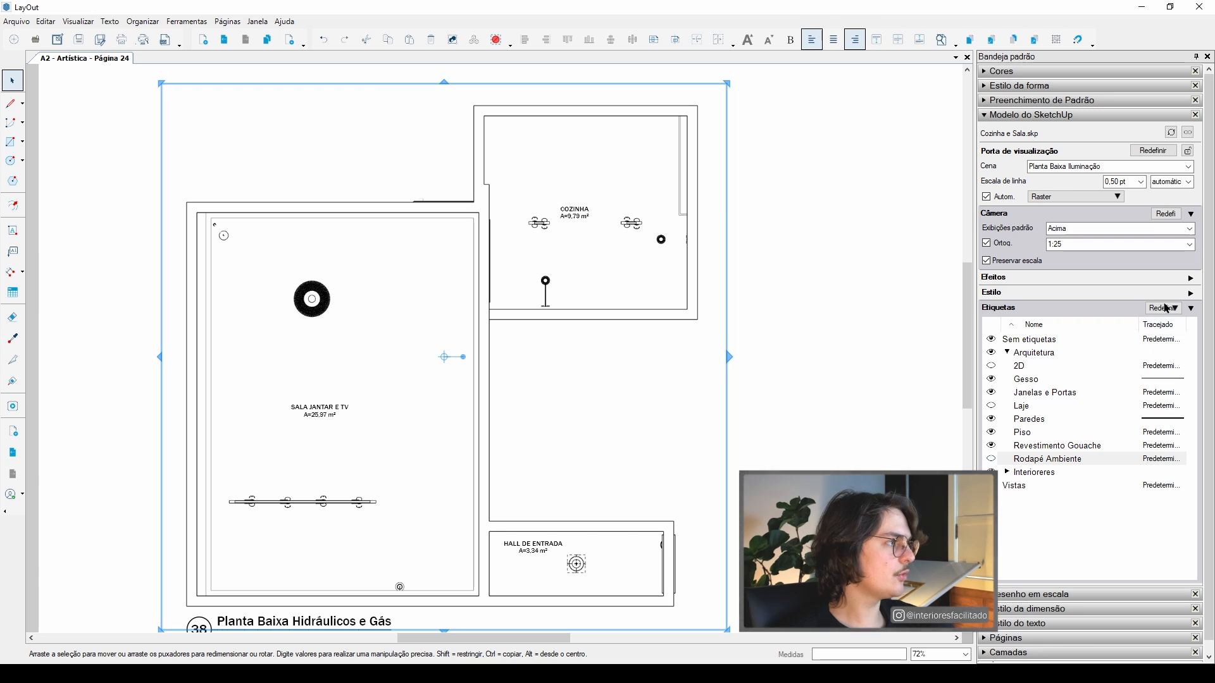
pyautogui.click(1008, 353)
pyautogui.scroll(-2, 816, 331)
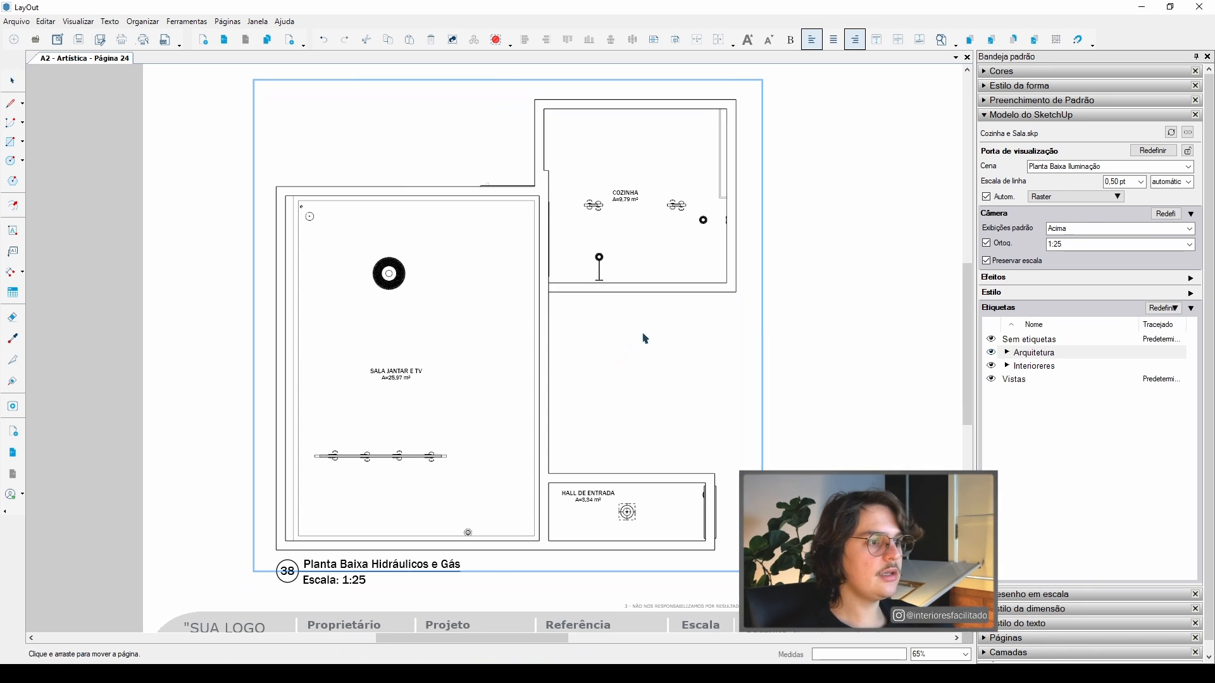
pyautogui.click(784, 323)
pyautogui.moveTo(742, 323); pyautogui.dragTo(698, 324, button='middle')
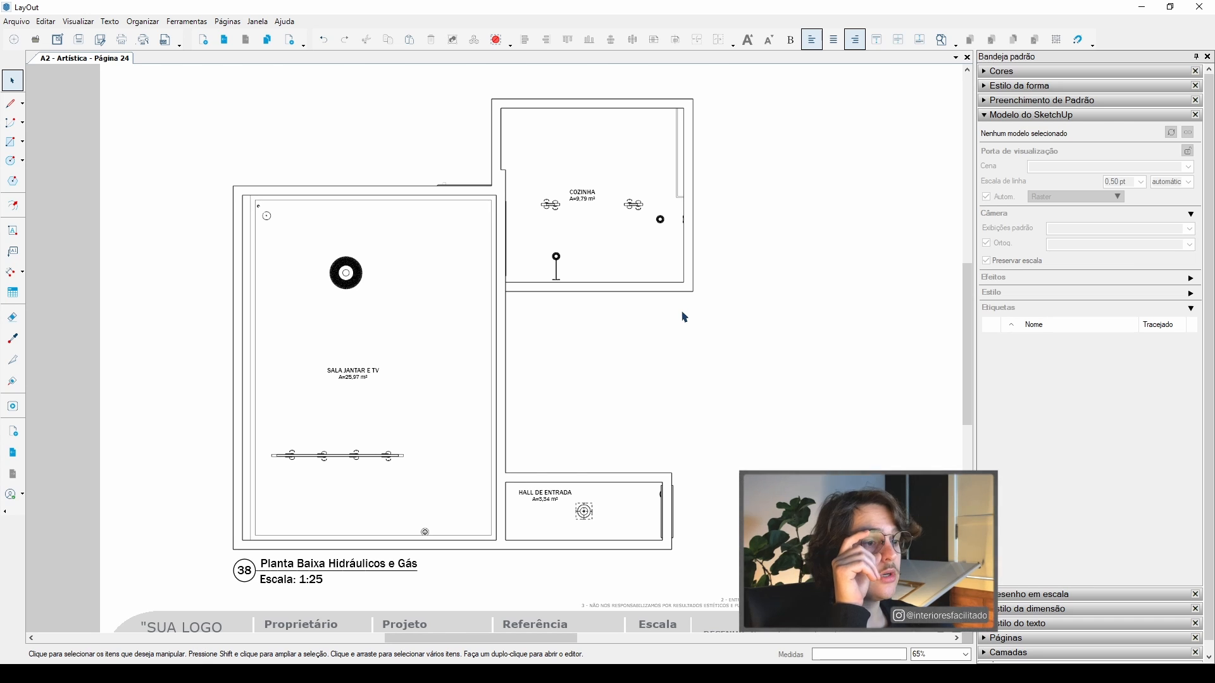
# - Place the LEGENDA ILUMINAÇÃO and LEGENDA INTERRUPTORES from the Interiores : Iluminação album side by side, to the right of the kitchen plan
pyautogui.scroll(-2, 607, 354)
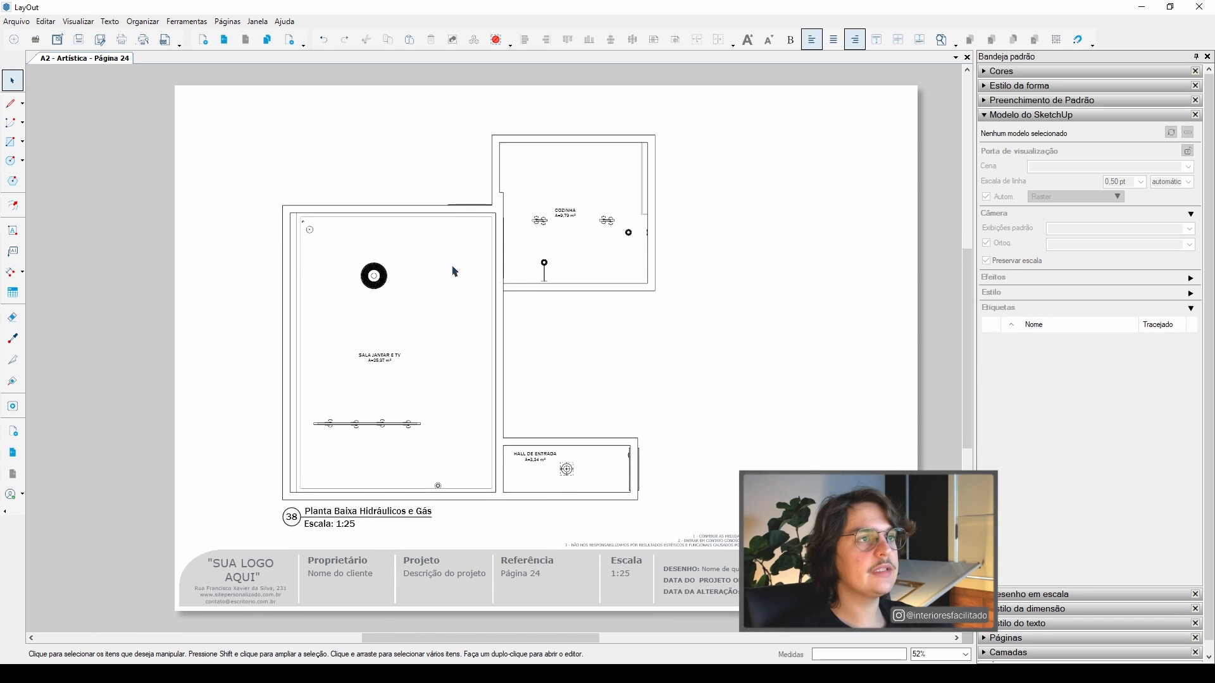
pyautogui.moveTo(522, 276); pyautogui.dragTo(504, 271, button='middle')
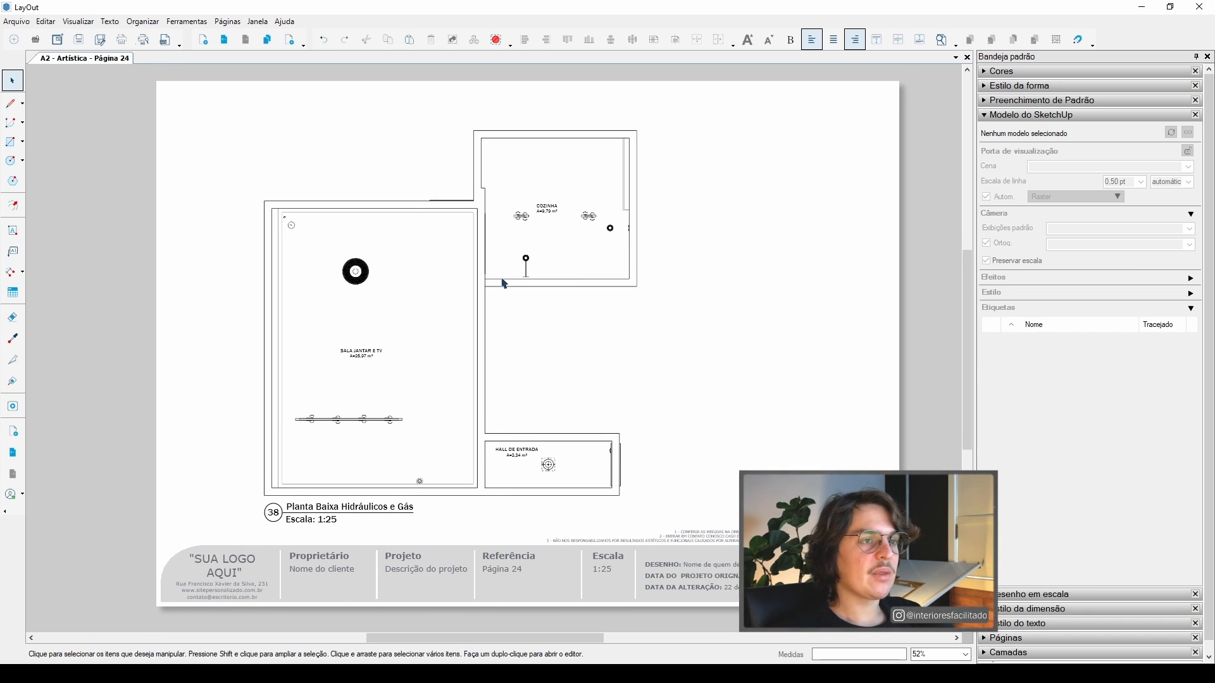
pyautogui.click(1024, 116)
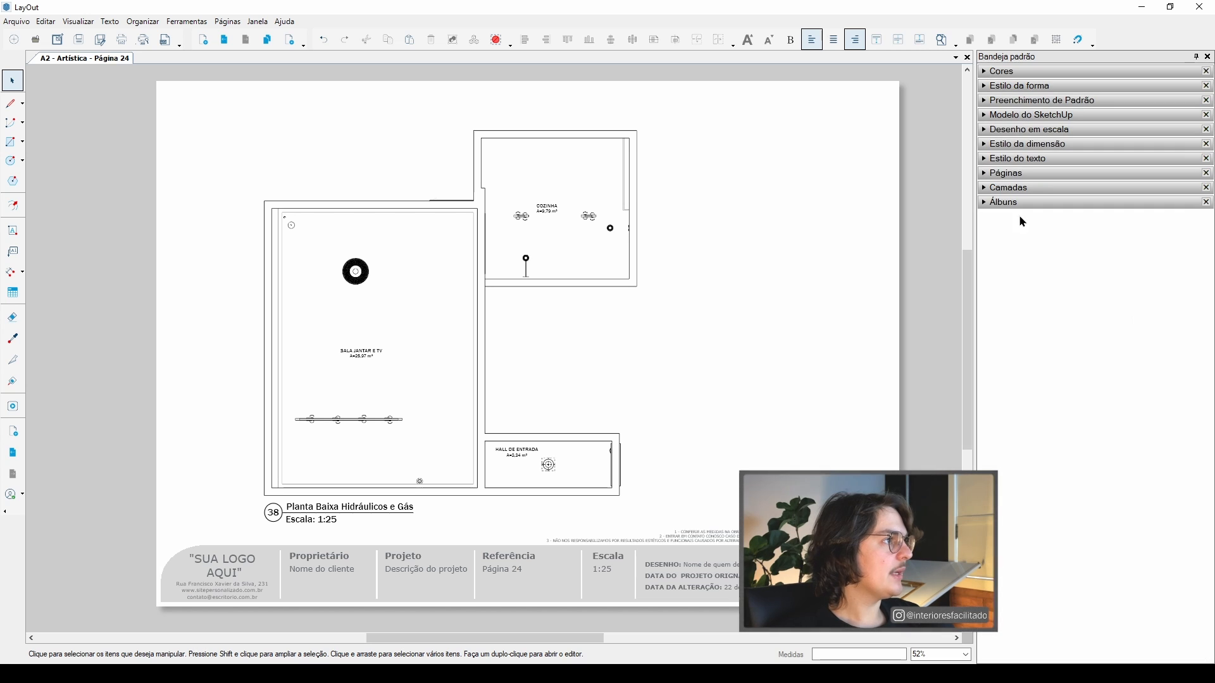
pyautogui.click(1009, 202)
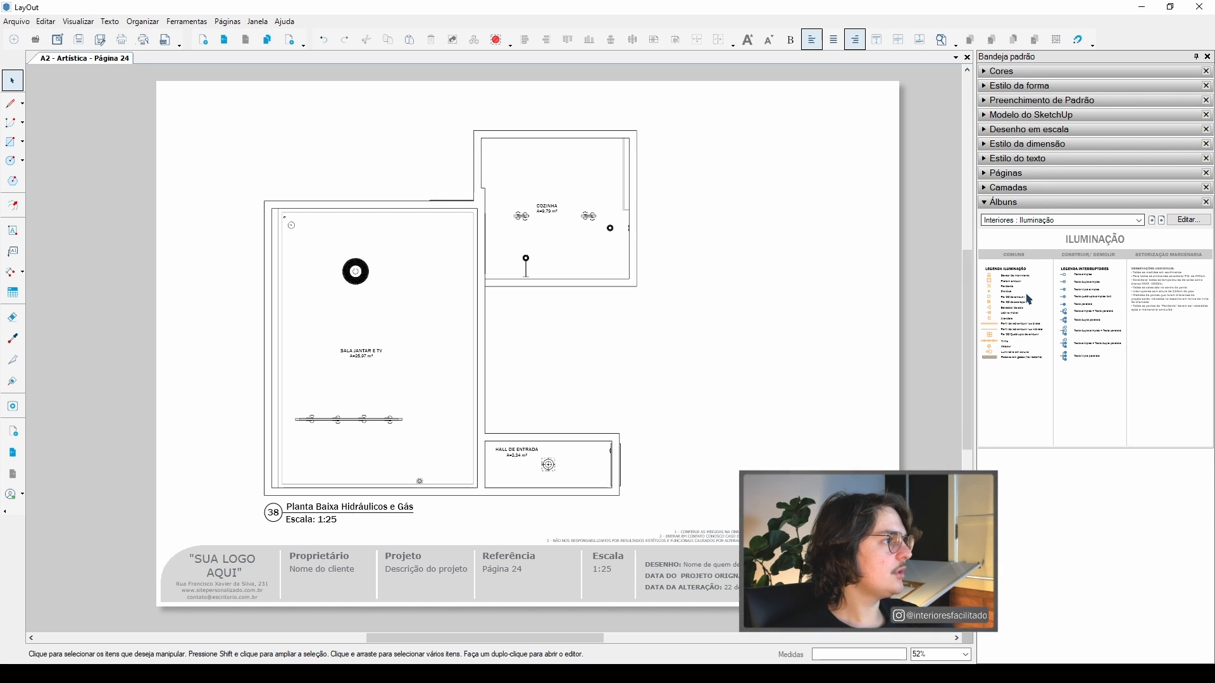
pyautogui.moveTo(1029, 299); pyautogui.dragTo(693, 139)
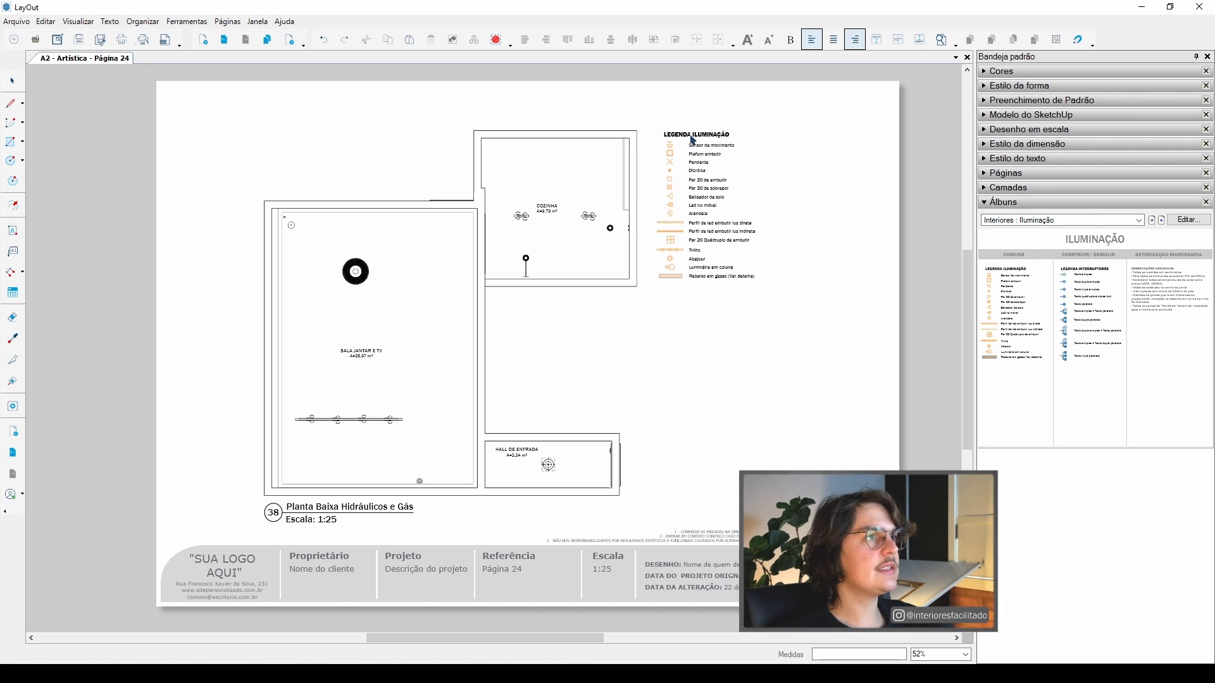
pyautogui.moveTo(842, 185); pyautogui.dragTo(816, 136)
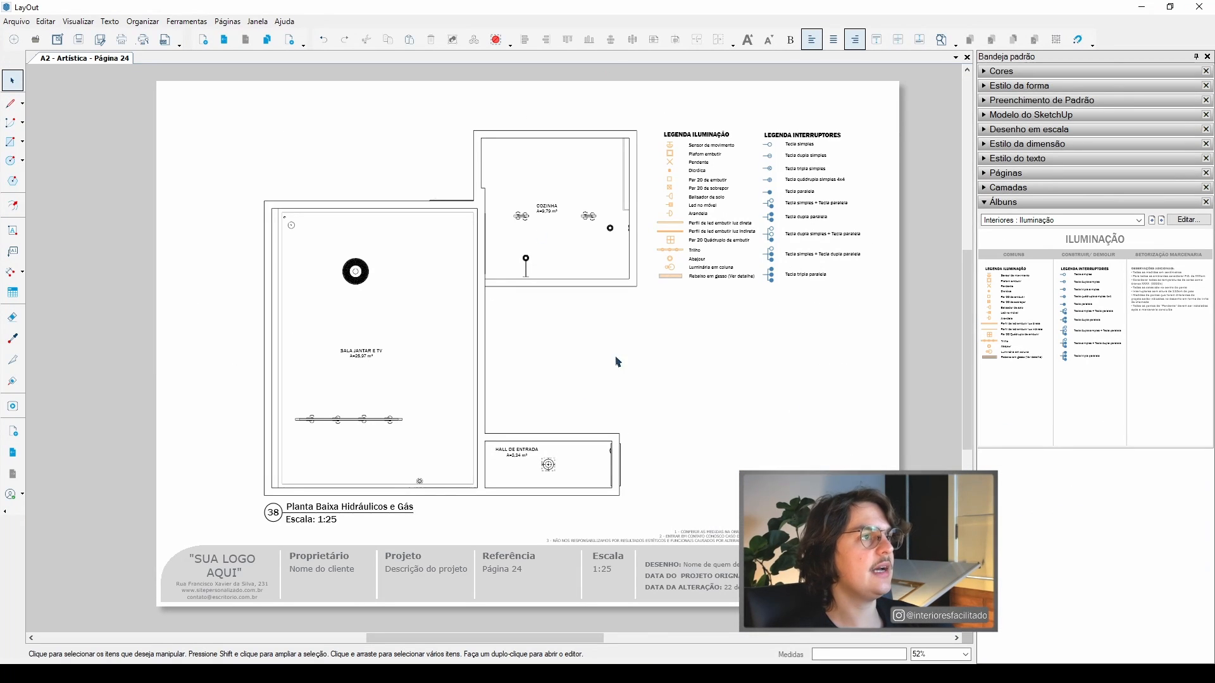
# - Compare the light fixtures in the kitchen, living room and entrance hall with the symbols in the lighting legend
pyautogui.scroll(3, 557, 345)
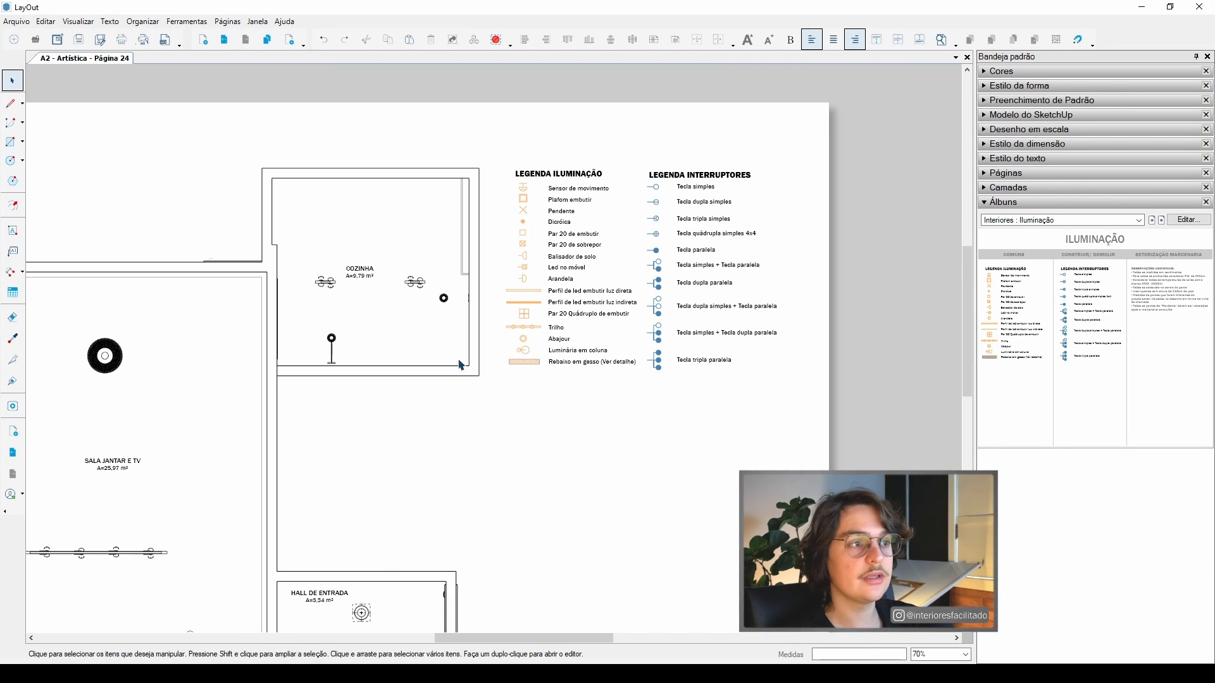
pyautogui.scroll(1, 559, 367)
pyautogui.scroll(-1, 528, 369)
pyautogui.moveTo(387, 363); pyautogui.dragTo(580, 287, button='middle')
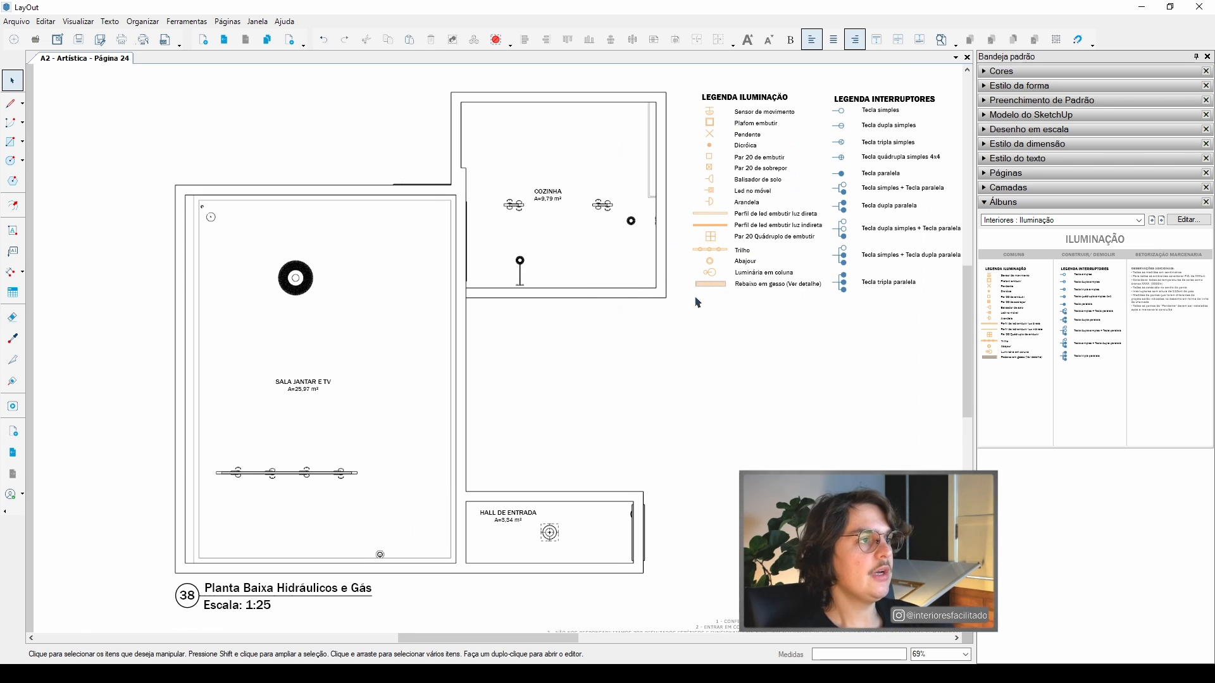
pyautogui.scroll(-1, 697, 303)
pyautogui.scroll(-1, 662, 310)
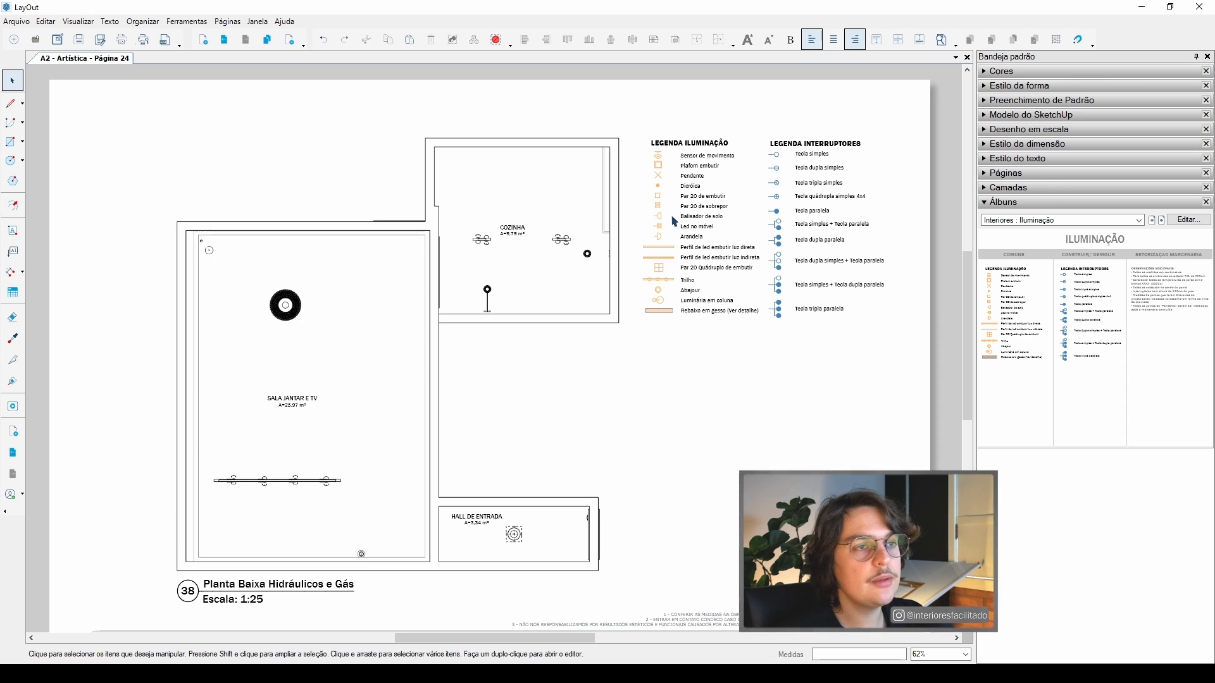
pyautogui.scroll(2, 666, 306)
pyautogui.moveTo(666, 306); pyautogui.dragTo(660, 200, button='middle')
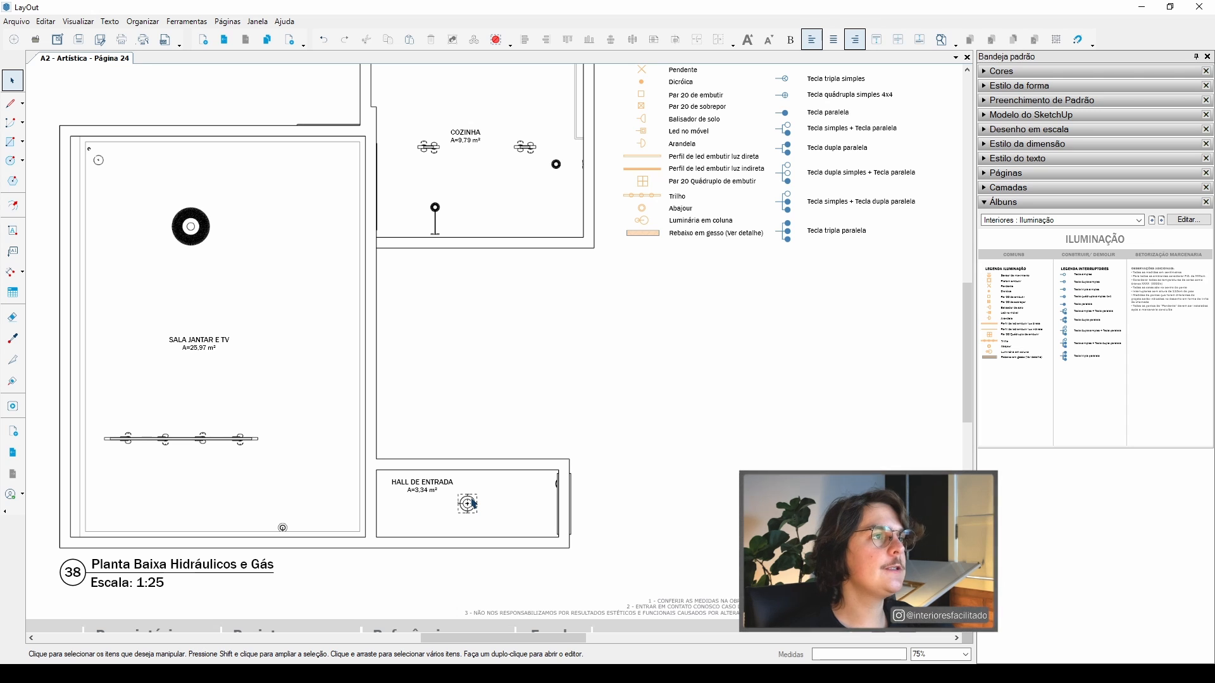
pyautogui.scroll(1, 623, 112)
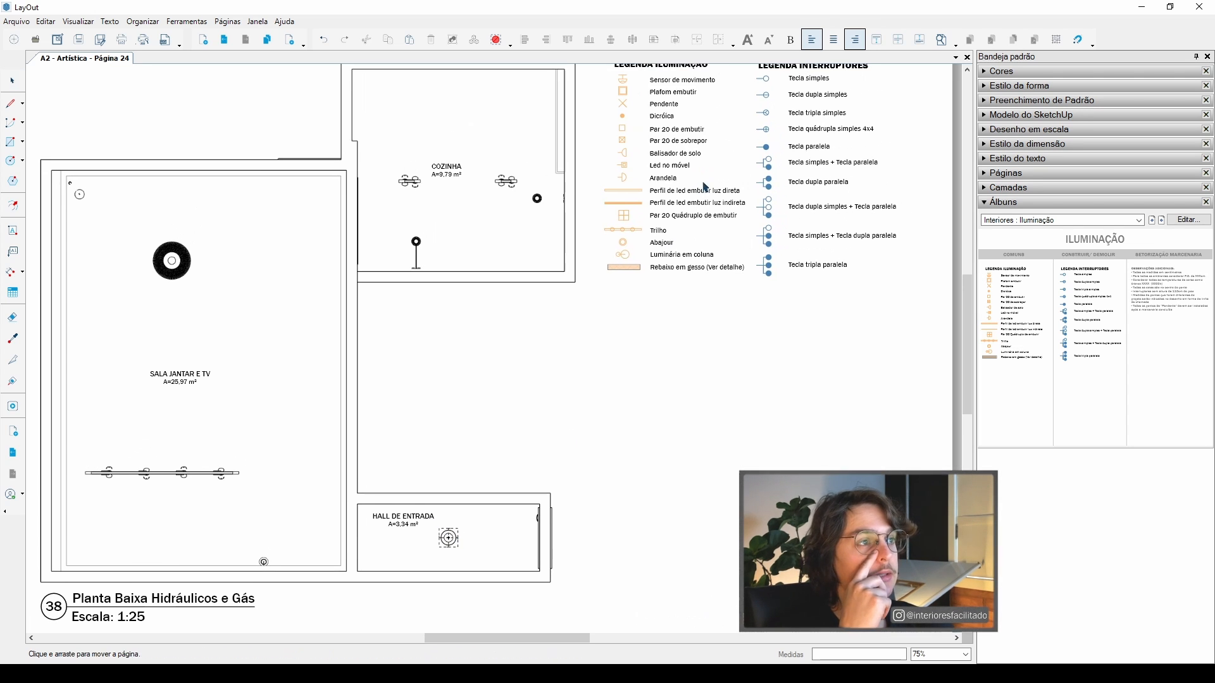
pyautogui.moveTo(624, 112); pyautogui.dragTo(617, 147, button='middle')
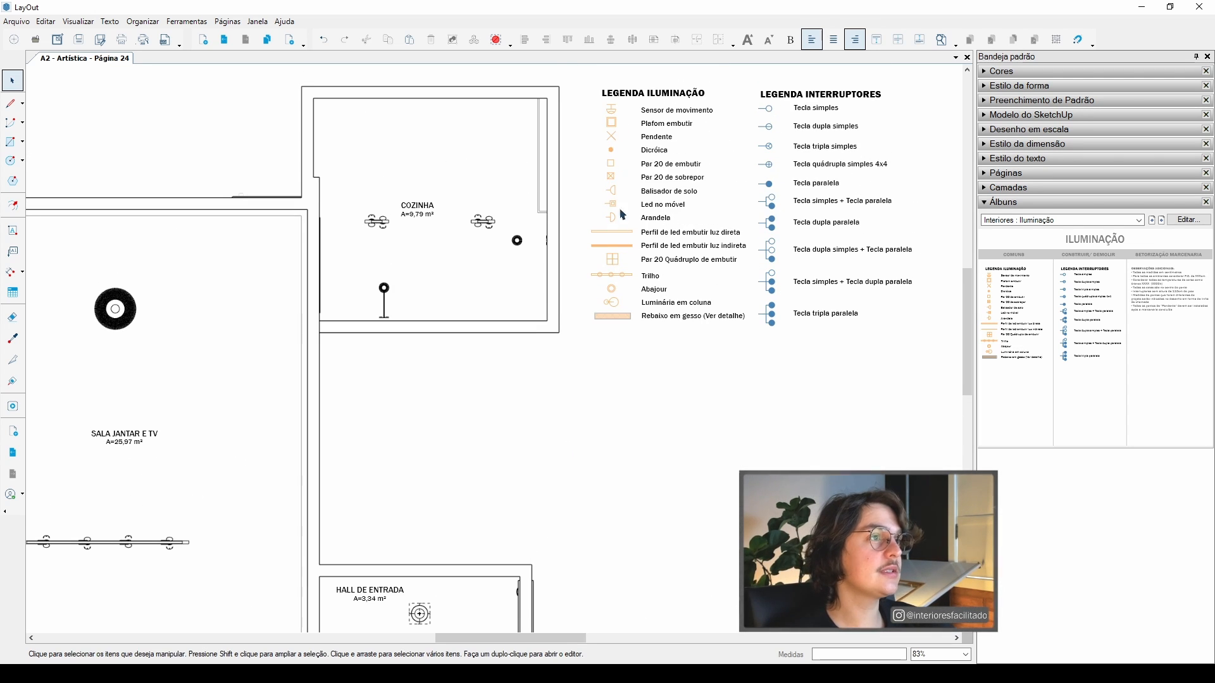
# - Rename the Abajour entry in the lighting legend as Opalina
pyautogui.scroll(4, 623, 215)
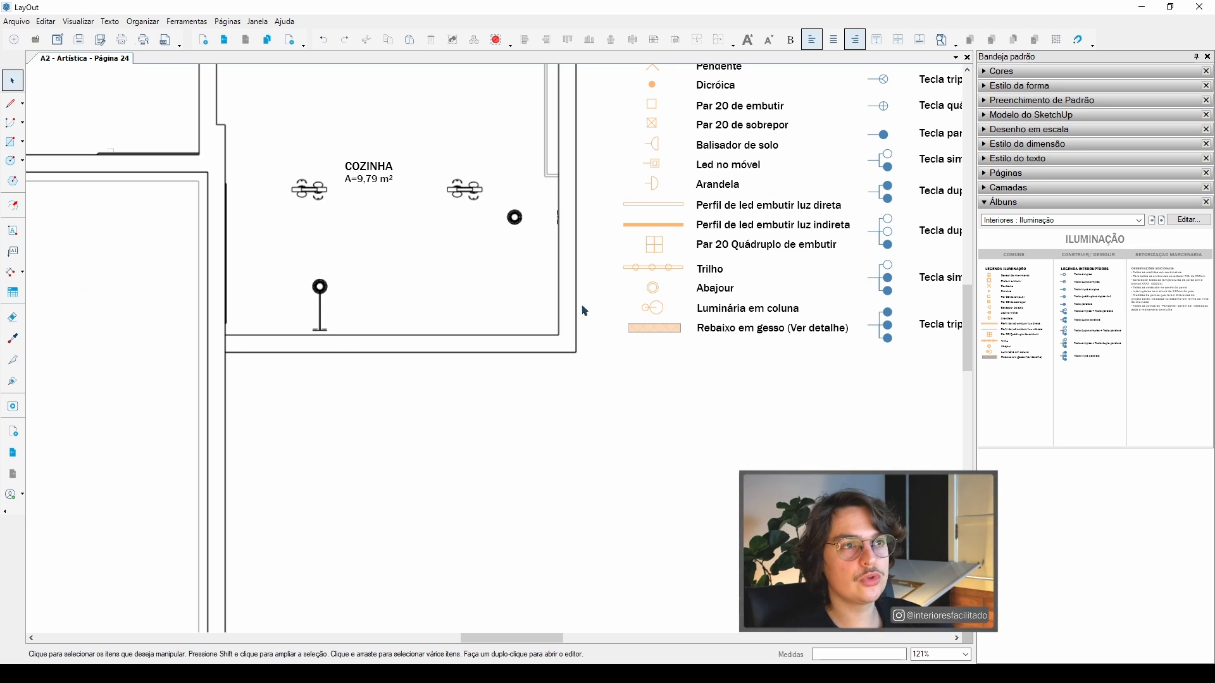
pyautogui.scroll(6, 585, 312)
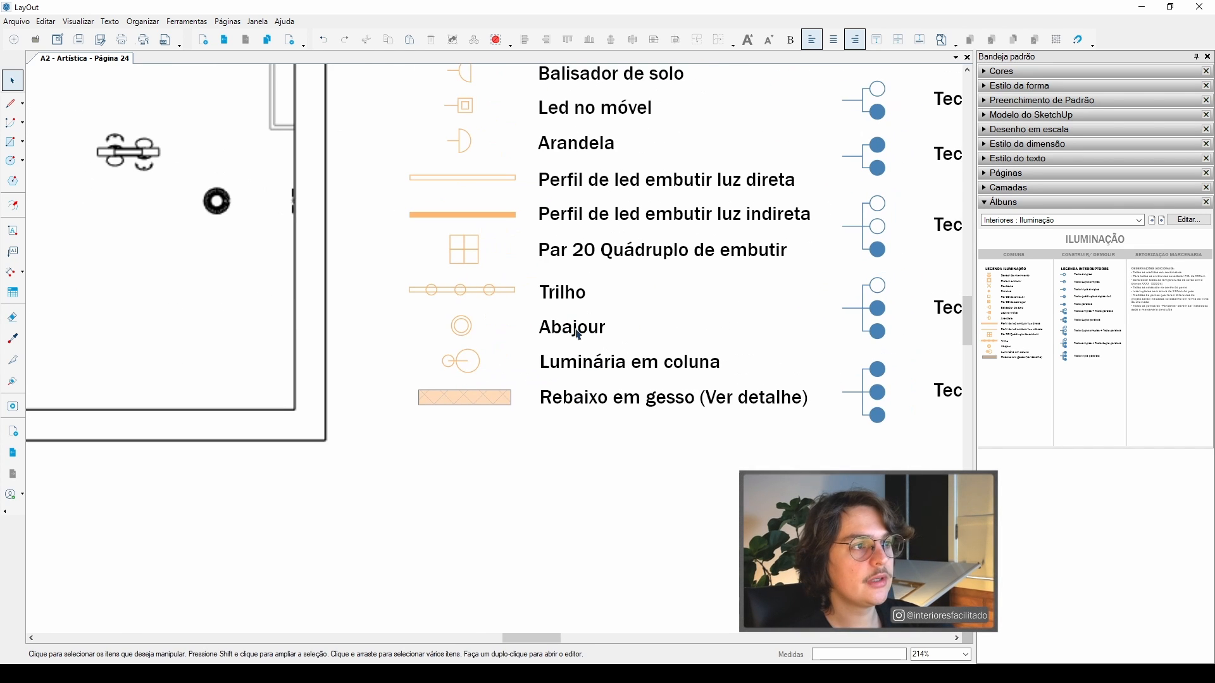
pyautogui.scroll(-3, 465, 335)
pyautogui.doubleClick(548, 328)
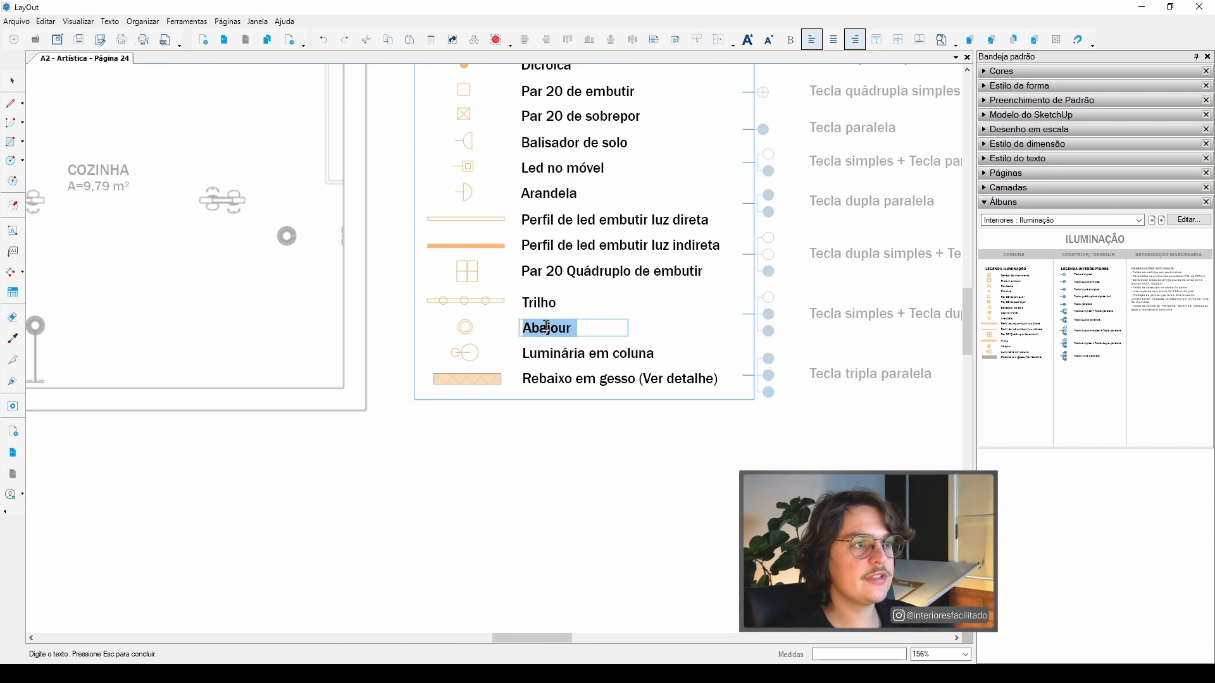
pyautogui.write('Opalina')
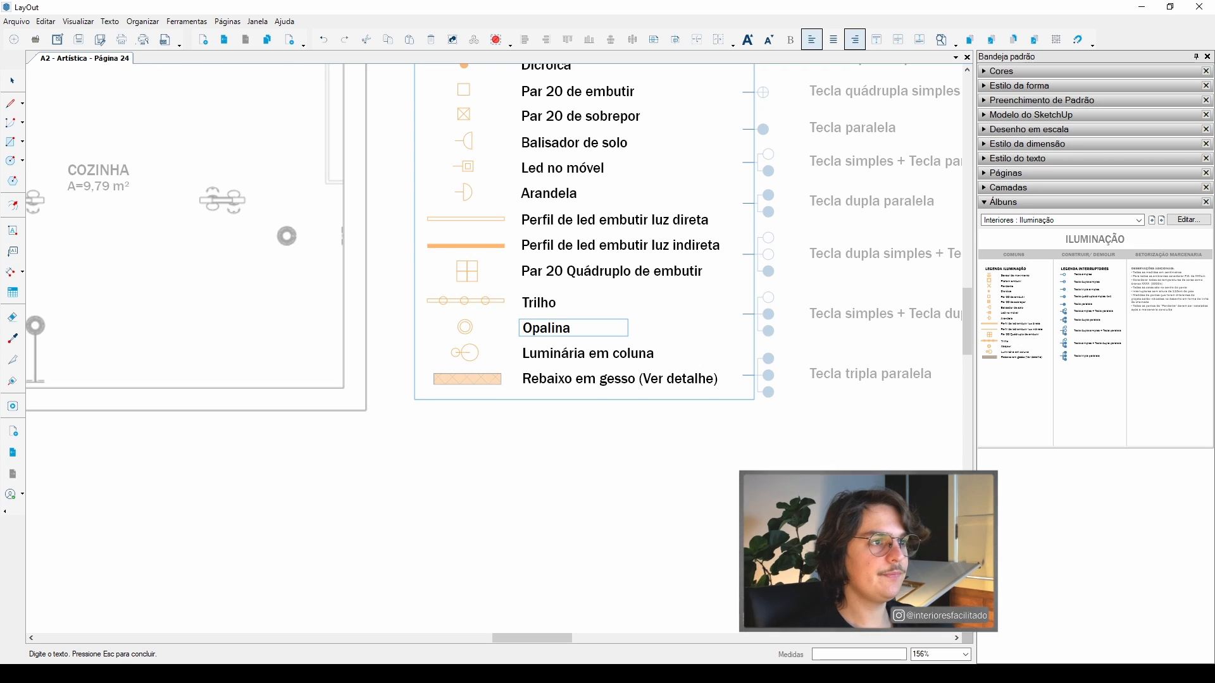
pyautogui.press('Escape')
# - Enlarge the double-circle symbol of the Opalina legend entry and recentre it between the Trilho and Luminária em coluna symbols
pyautogui.scroll(4, 465, 328)
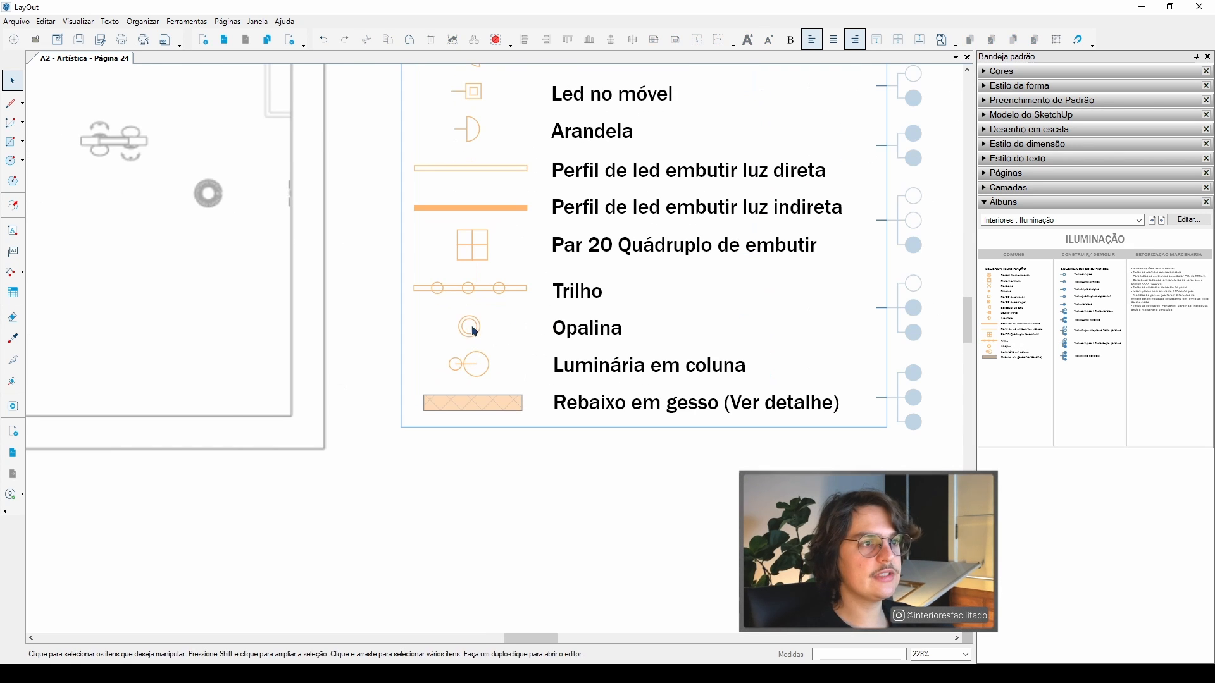
pyautogui.click(466, 326)
pyautogui.moveTo(481, 311); pyautogui.dragTo(481, 342)
pyautogui.scroll(4, 489, 326)
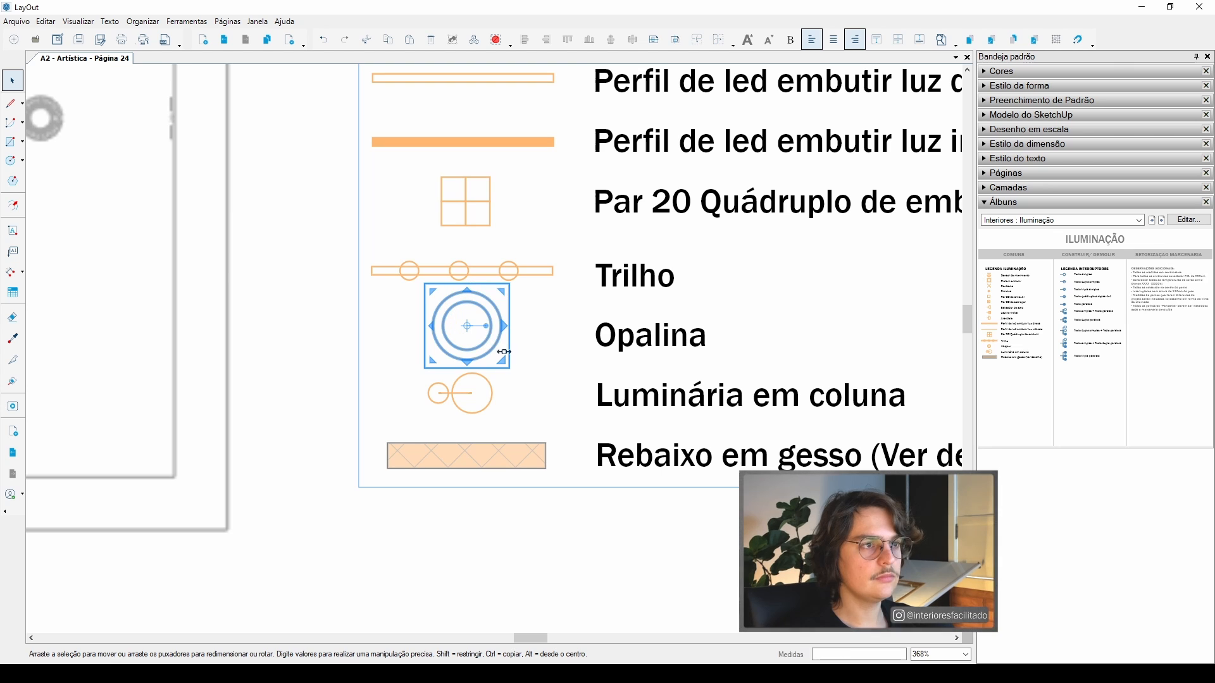
pyautogui.scroll(-4, 522, 375)
pyautogui.scroll(6, 520, 376)
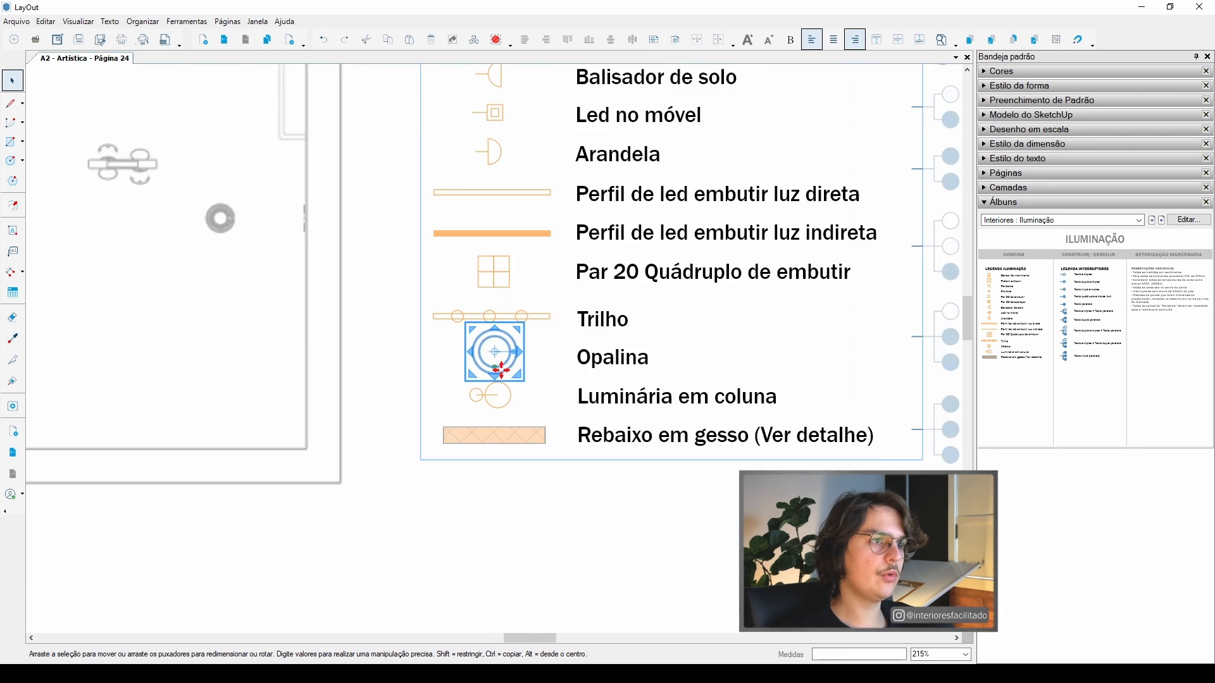
pyautogui.moveTo(520, 377); pyautogui.dragTo(494, 356)
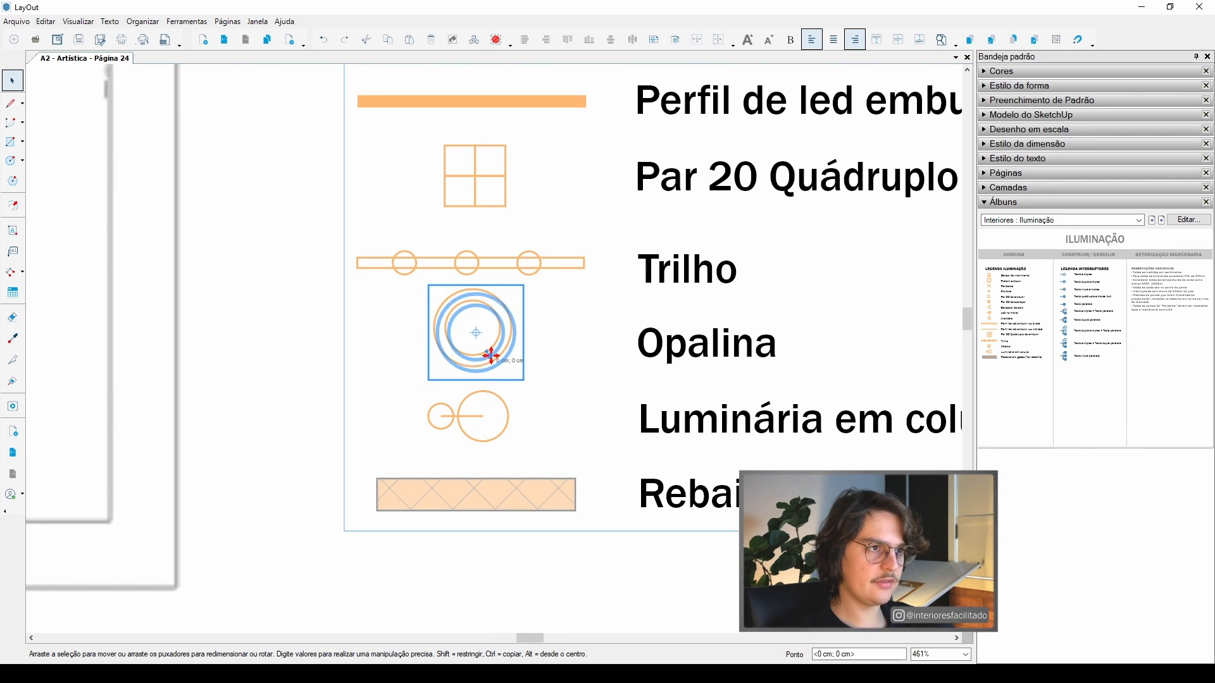
pyautogui.scroll(-2, 523, 397)
pyautogui.scroll(-6, 522, 397)
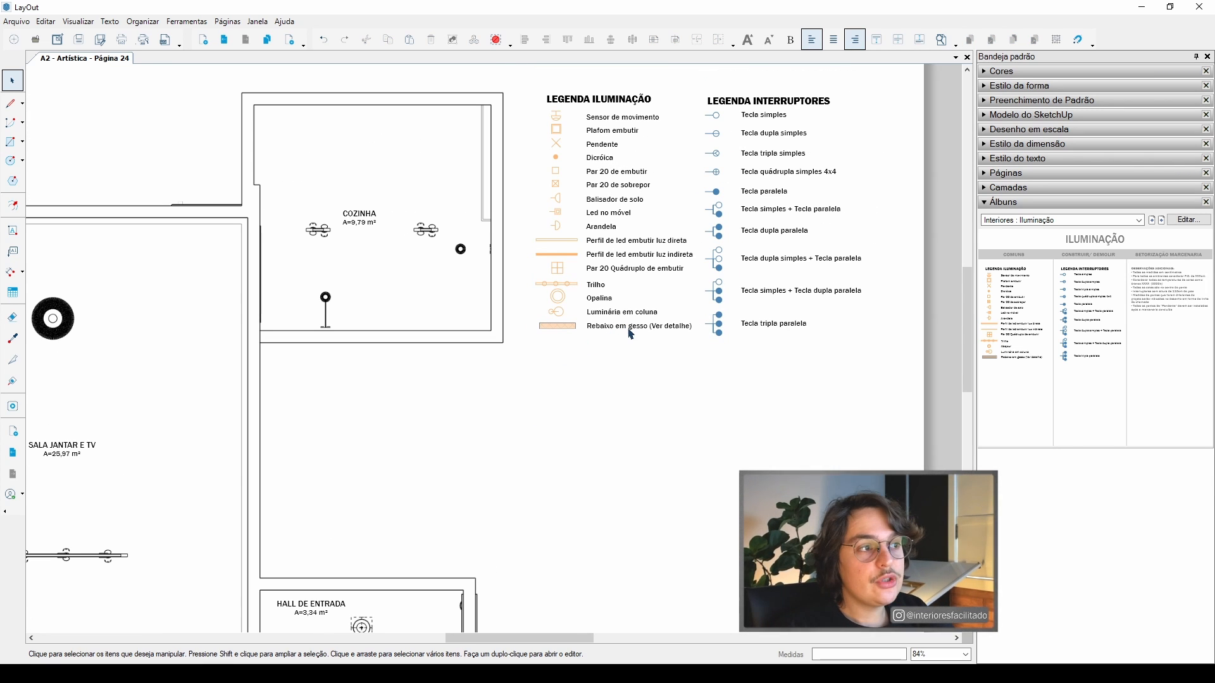
# - Rename the Rebaixo em gesso entry in the lighting legend as Sanca em gesso, keeping the (Ver detalhe) suffix
pyautogui.scroll(3, 570, 329)
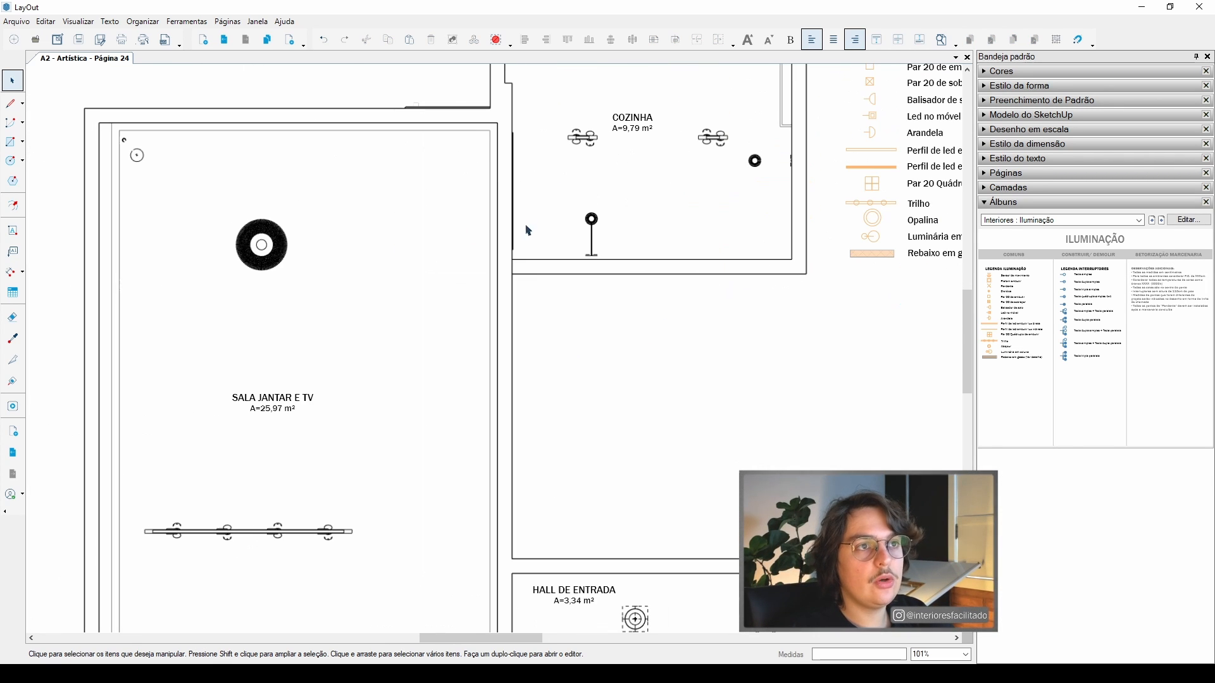
pyautogui.scroll(-2, 141, 297)
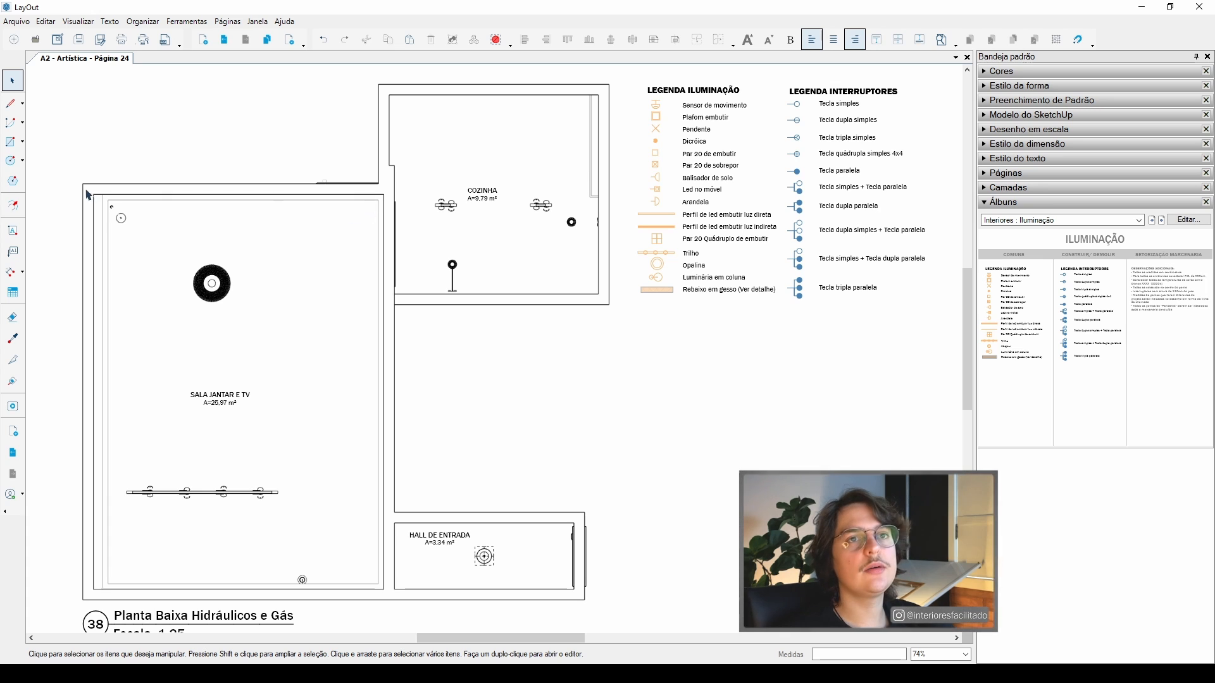
pyautogui.scroll(3, 715, 302)
pyautogui.doubleClick(554, 360)
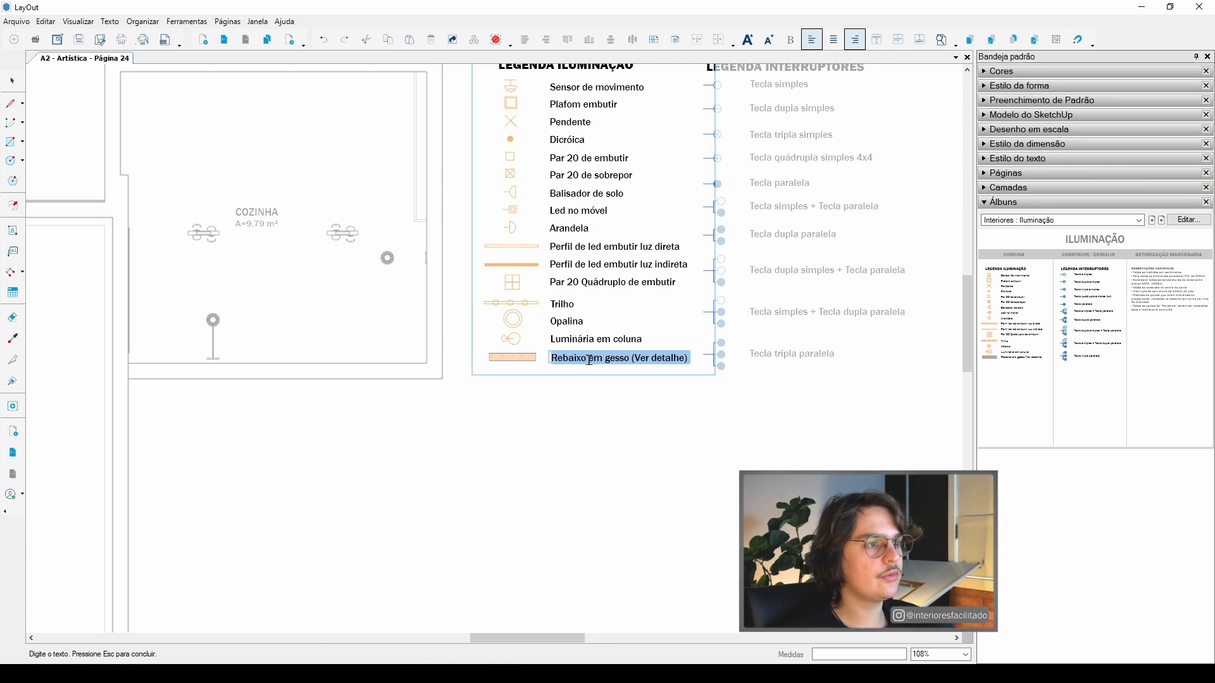
pyautogui.doubleClick(553, 361)
pyautogui.moveTo(553, 361); pyautogui.dragTo(695, 366)
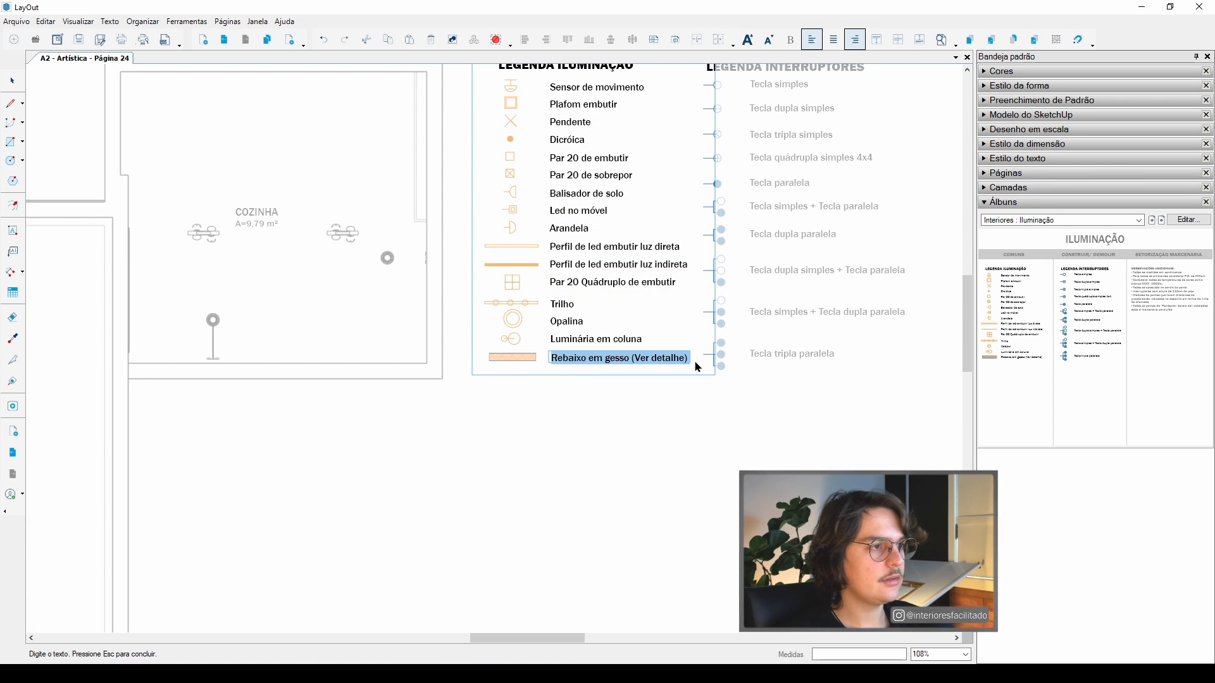
pyautogui.doubleClick(628, 361)
pyautogui.moveTo(631, 359); pyautogui.dragTo(555, 359)
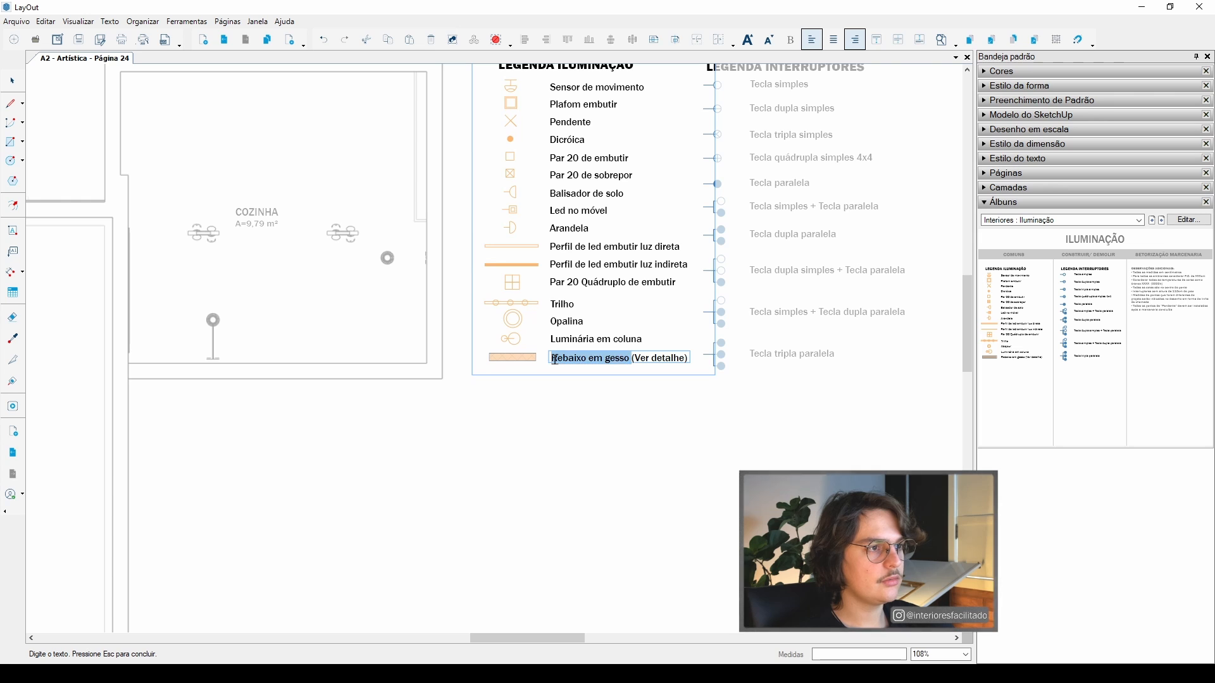
pyautogui.write('Sanca em ges')
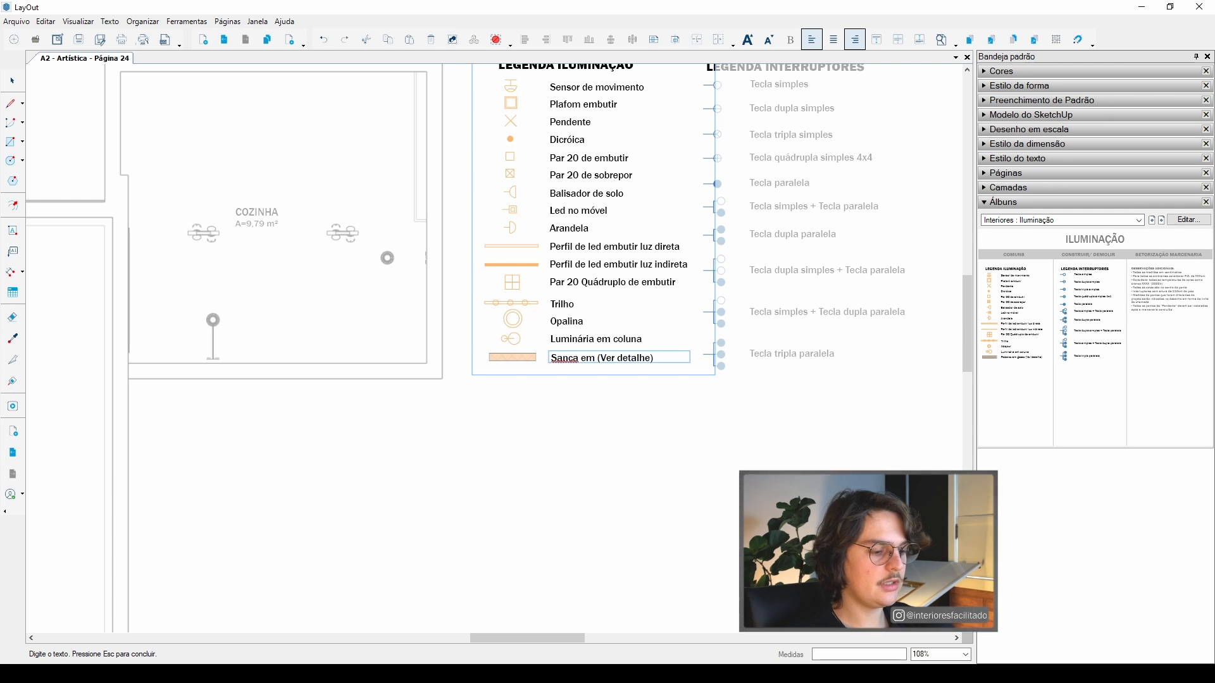
pyautogui.write('so')
pyautogui.press('Escape')
pyautogui.scroll(-3, 530, 351)
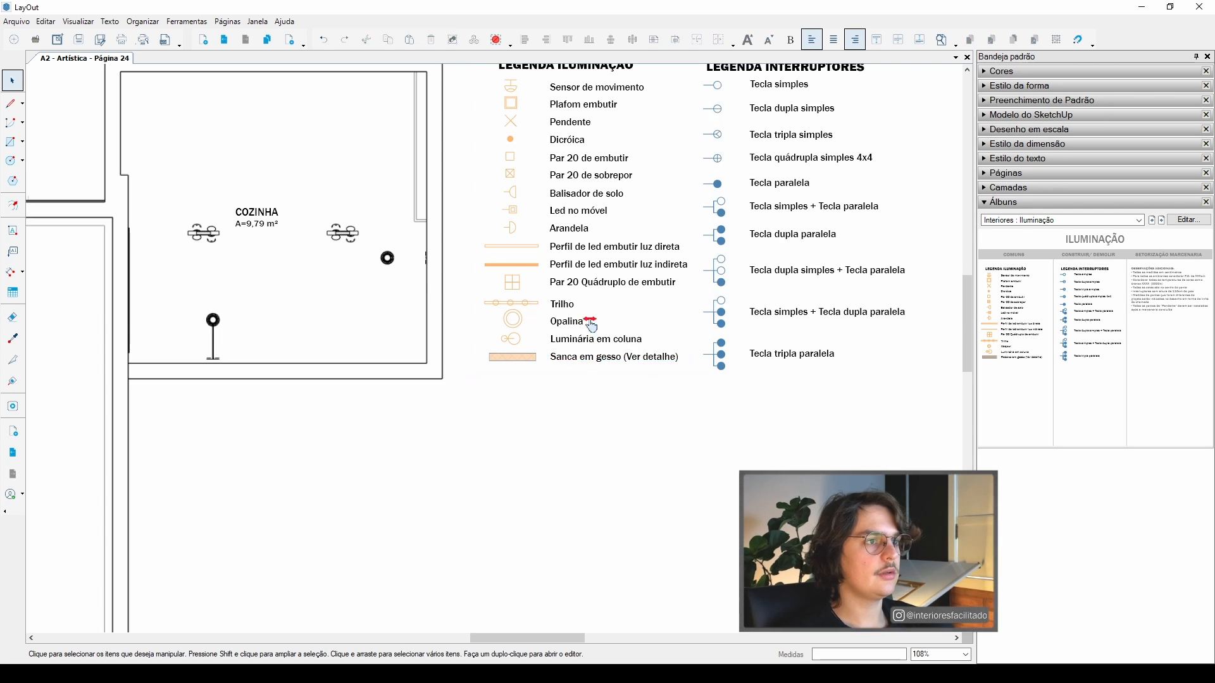
# - Delete the Perfil de led embutir luz direta, Perfil de led embutir luz indireta and Par 20 Quádruplo de embutir entries from the lighting legend
pyautogui.scroll(4, 577, 372)
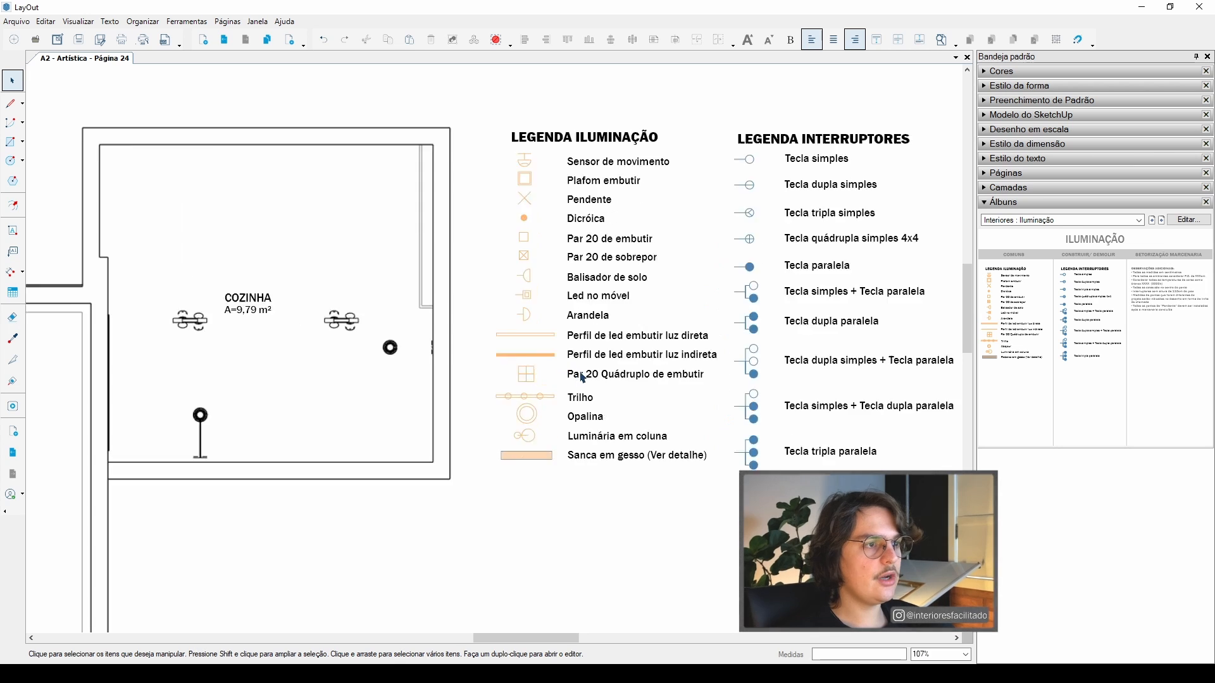
pyautogui.doubleClick(581, 373)
pyautogui.moveTo(581, 373); pyautogui.dragTo(571, 393, button='middle')
pyautogui.moveTo(737, 387); pyautogui.dragTo(490, 343)
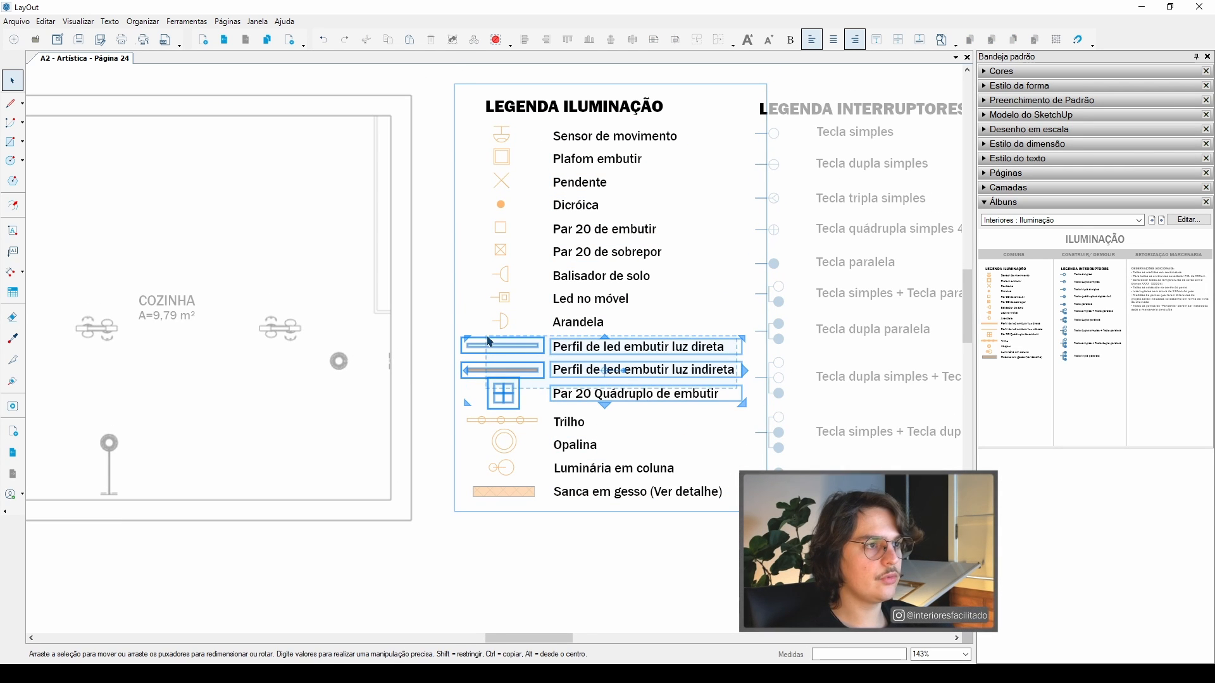
pyautogui.press('Escape')
pyautogui.scroll(-6, 506, 326)
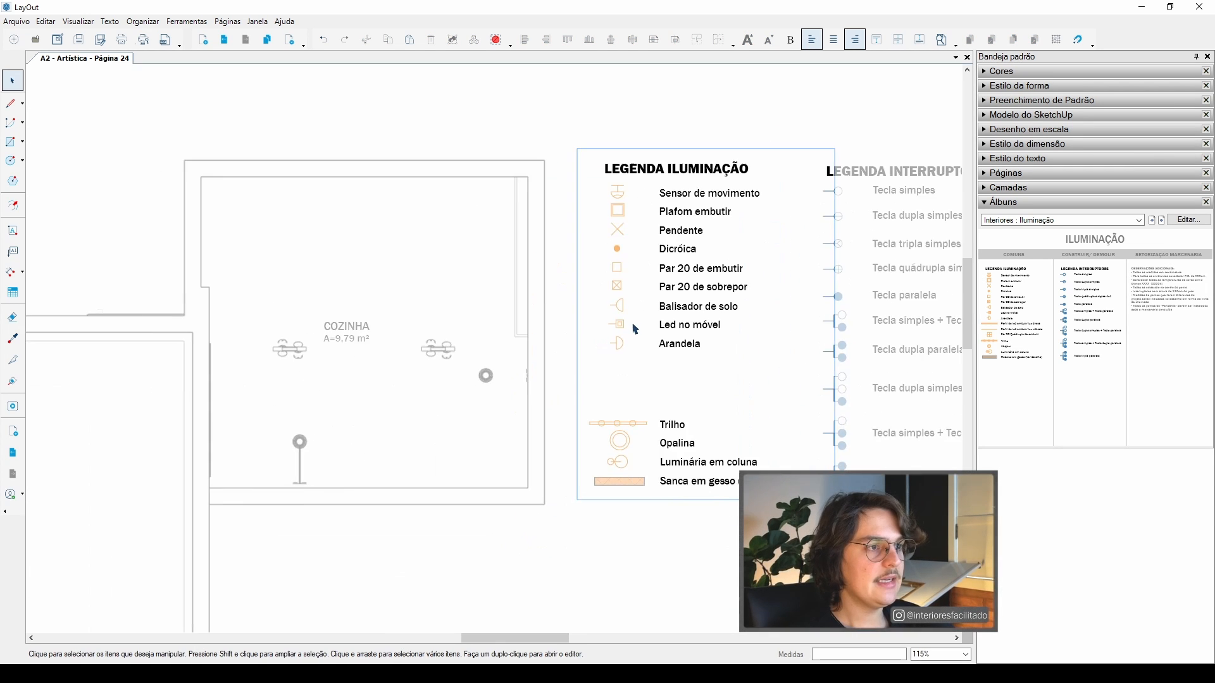
# - Delete the Dicróica, Par 20 de embutir, Par 20 de sobrepor, Balisador de solo, Sensor de movimento and Plafom embutir entries with their symbols from the lighting legend
pyautogui.moveTo(580, 384); pyautogui.dragTo(683, 284, button='middle')
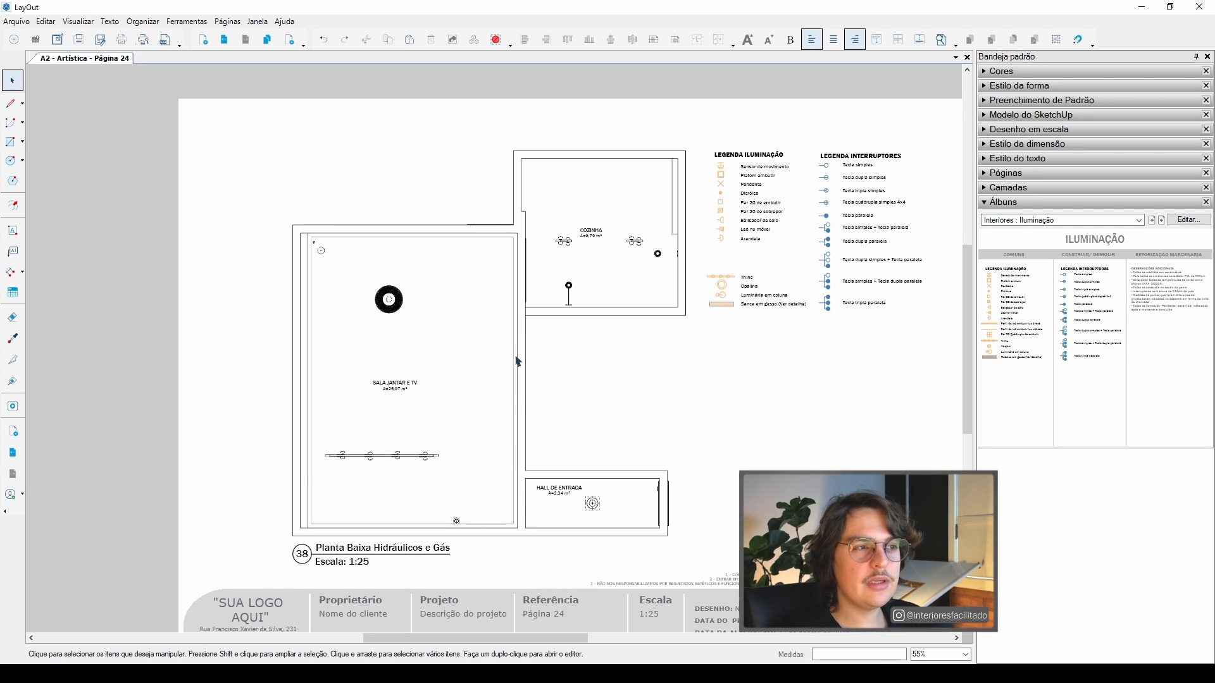
pyautogui.moveTo(625, 247); pyautogui.dragTo(581, 362, button='middle')
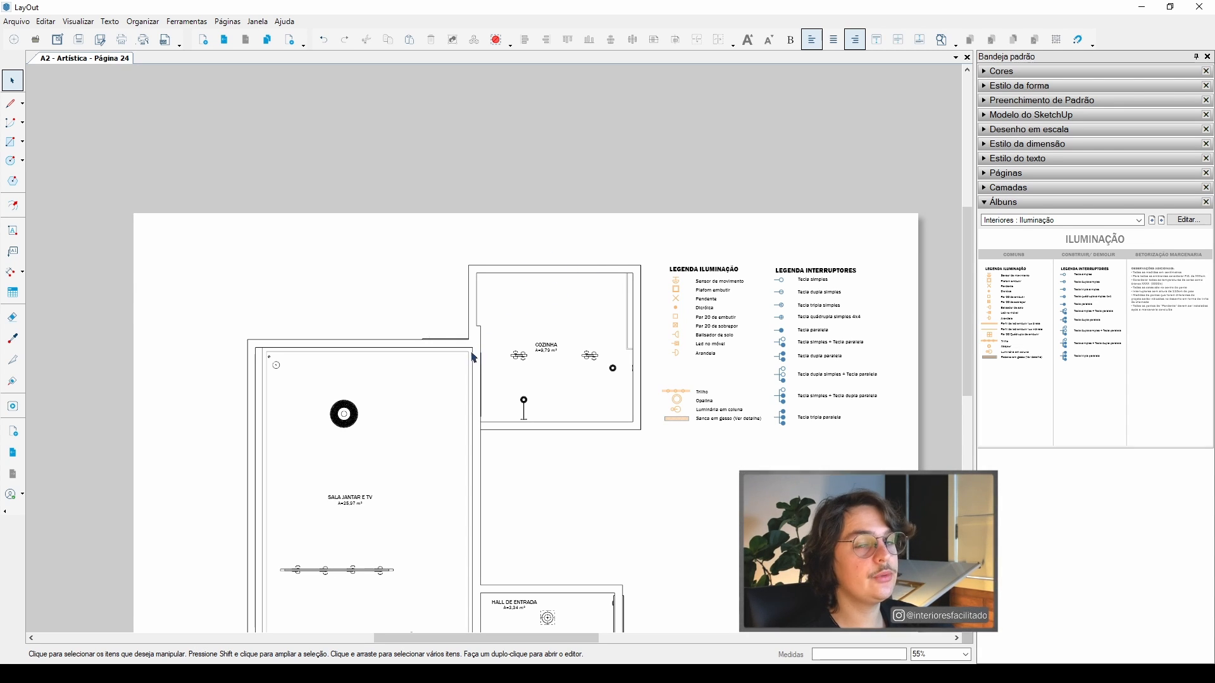
pyautogui.moveTo(704, 399); pyautogui.dragTo(525, 399, button='middle')
pyautogui.scroll(5, 594, 364)
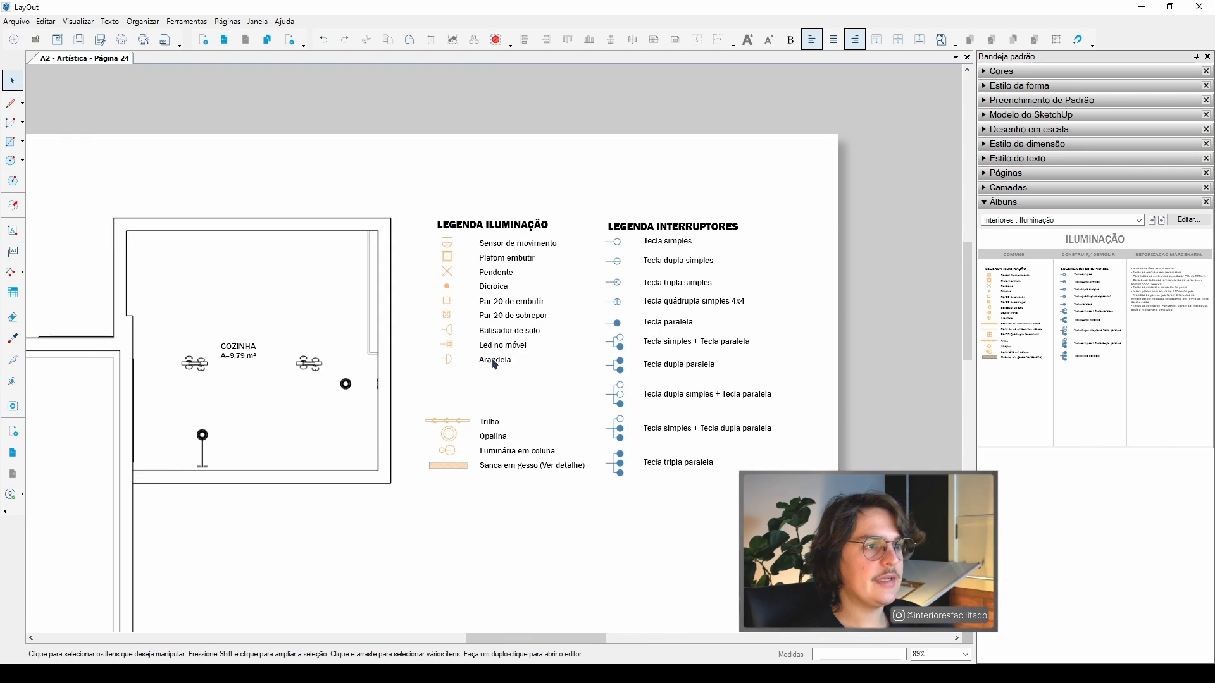
pyautogui.scroll(8, 488, 324)
pyautogui.scroll(-3, 507, 358)
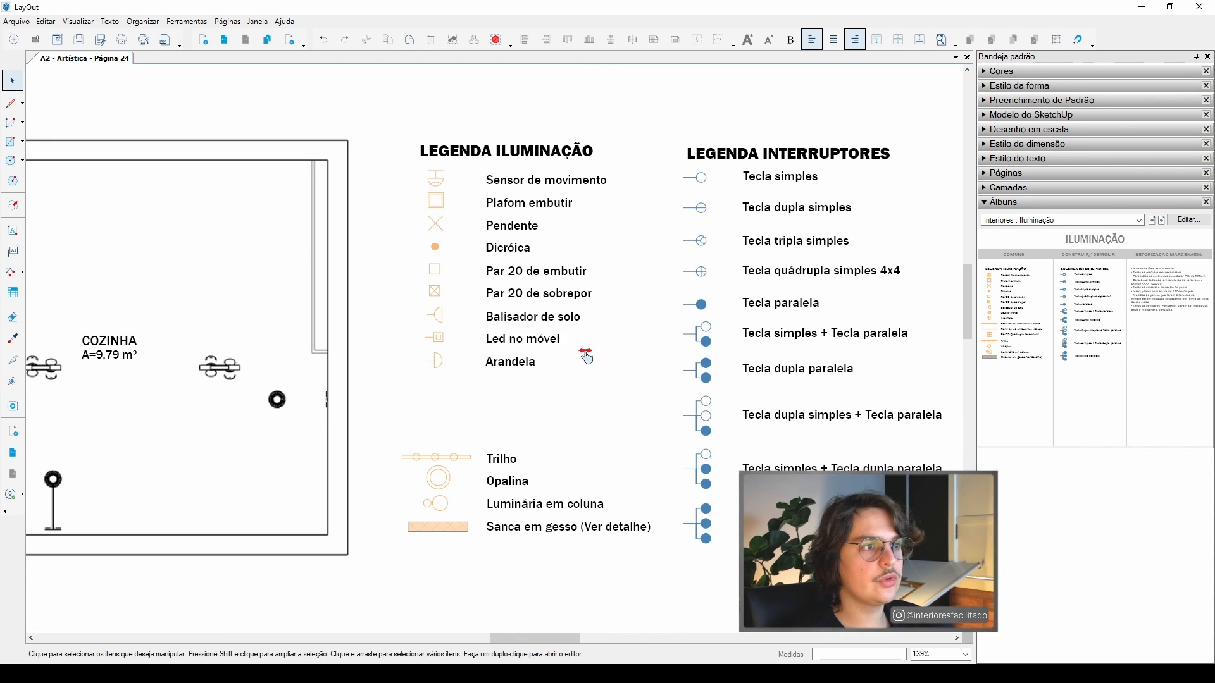
pyautogui.doubleClick(545, 342)
pyautogui.click(652, 323)
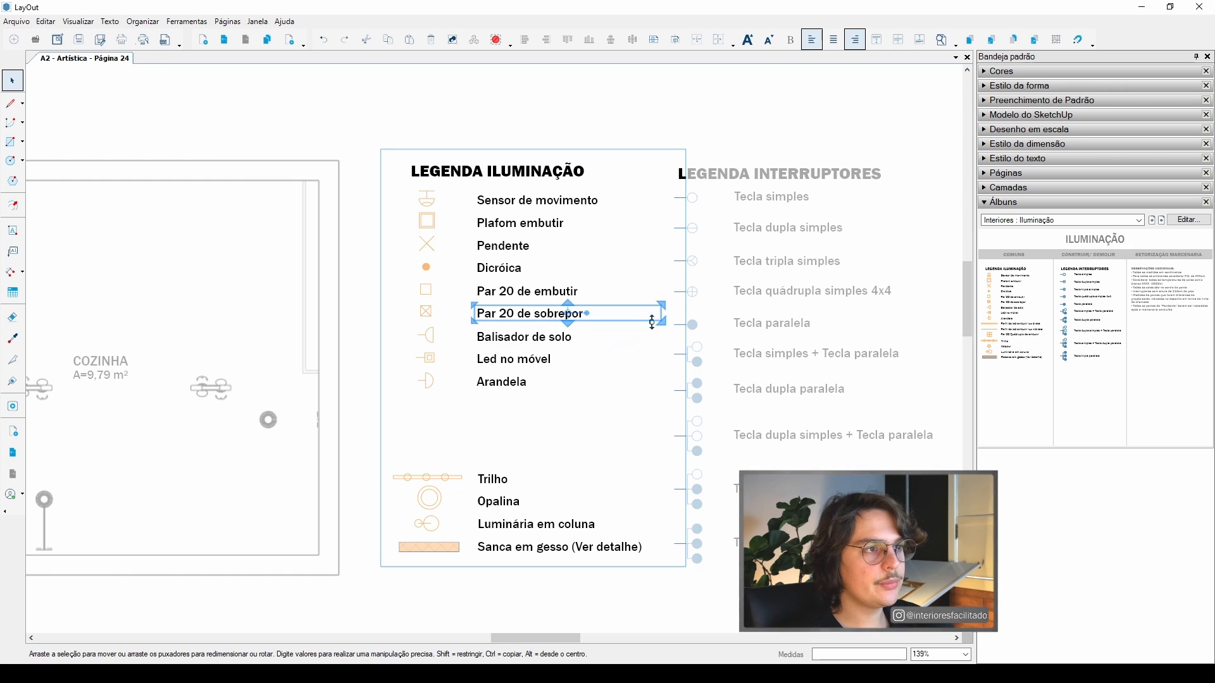
pyautogui.moveTo(651, 339); pyautogui.dragTo(408, 271)
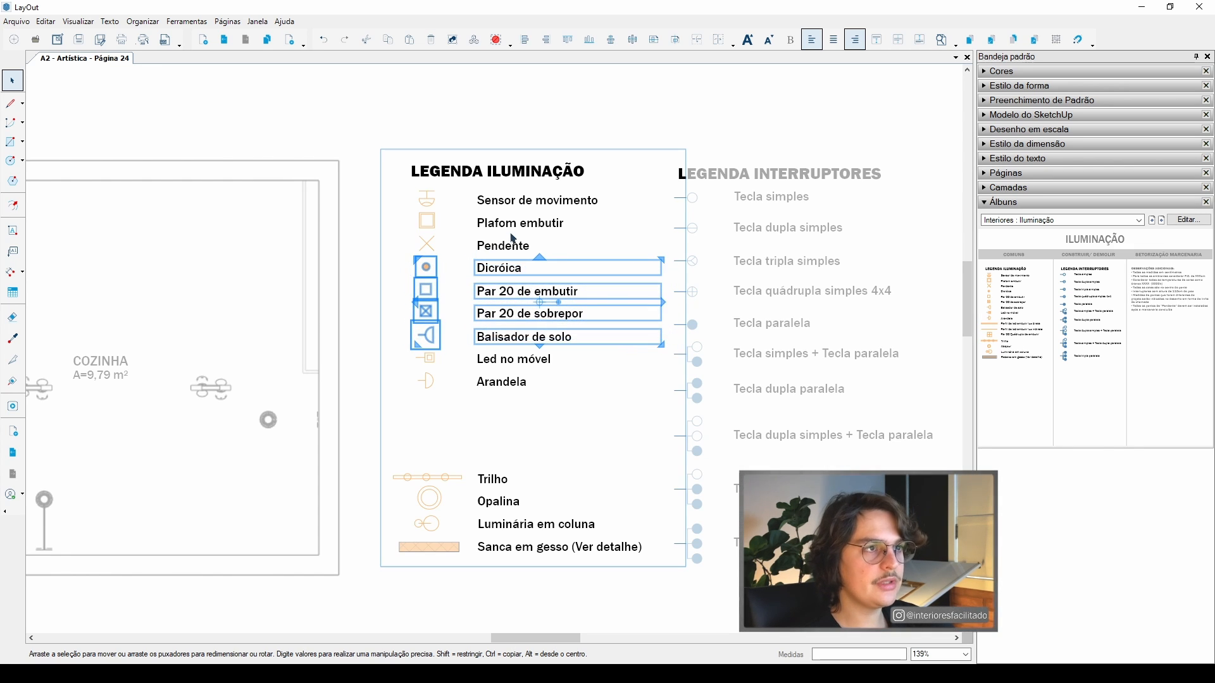
pyautogui.press('Delete')
pyautogui.moveTo(583, 231); pyautogui.dragTo(414, 201)
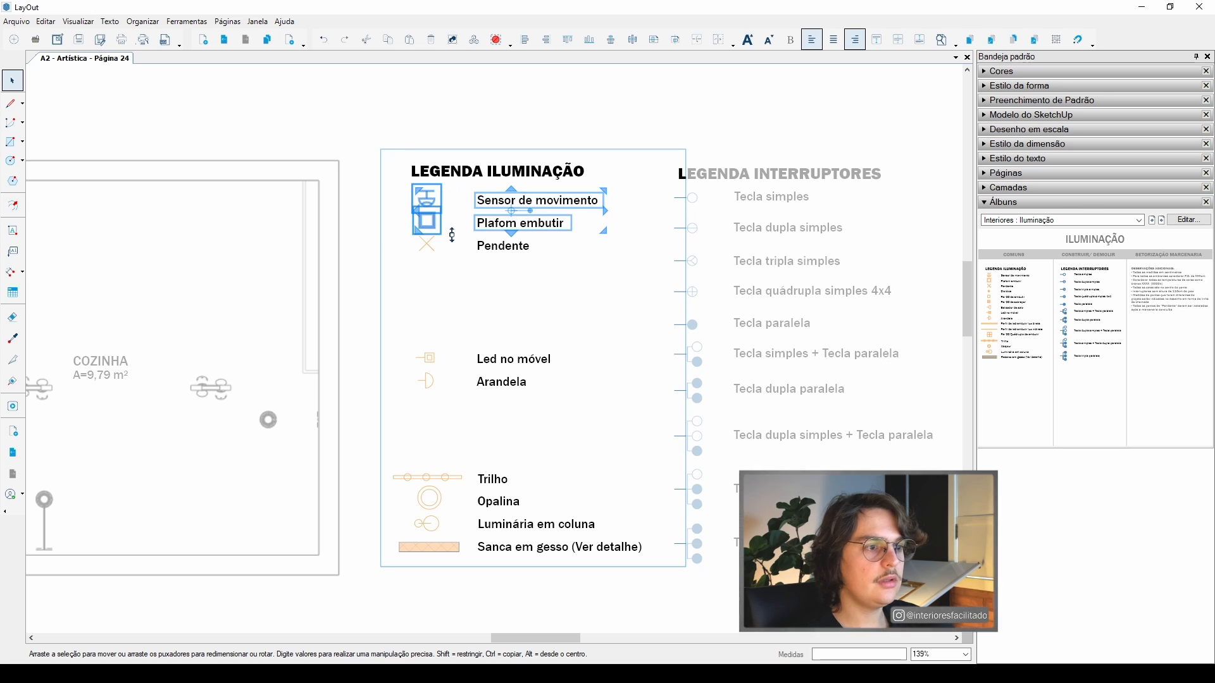
pyautogui.press('Delete')
# - Close the gaps in the lighting legend by moving the remaining entries up into one evenly spaced list under the heading
pyautogui.scroll(-3, 497, 247)
pyautogui.moveTo(526, 380); pyautogui.dragTo(581, 424, button='middle')
pyautogui.moveTo(550, 300); pyautogui.dragTo(553, 269)
pyautogui.moveTo(626, 445); pyautogui.dragTo(539, 288)
pyautogui.moveTo(606, 508); pyautogui.dragTo(484, 447)
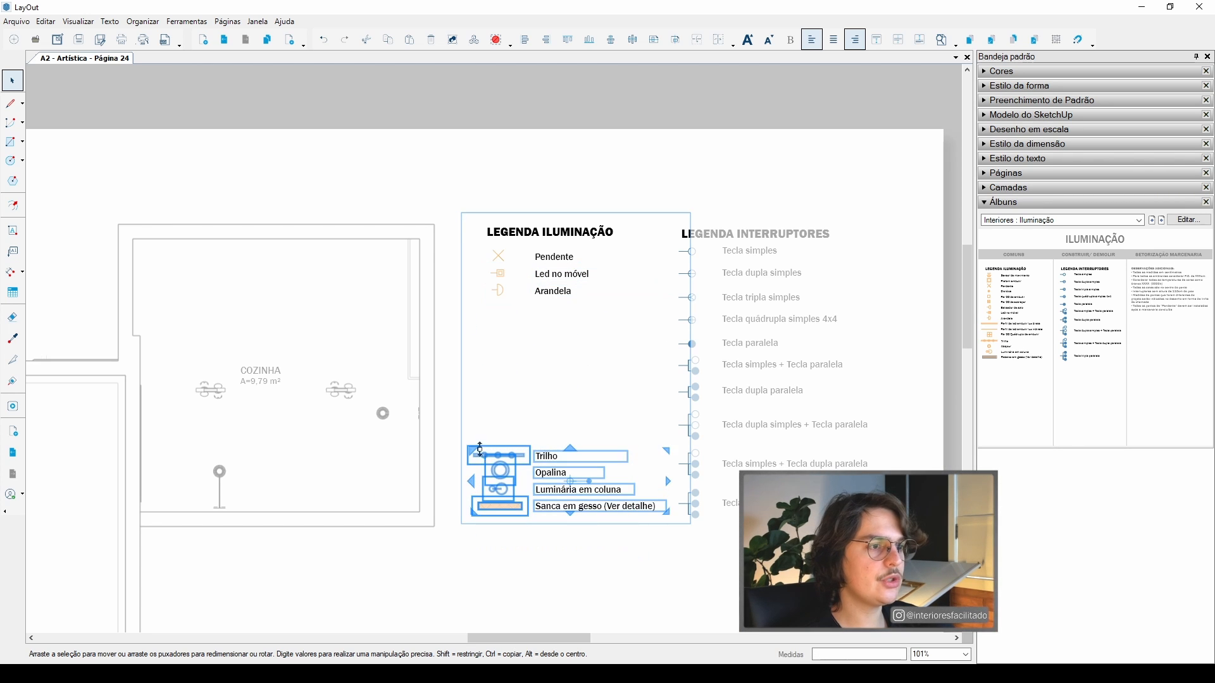
pyautogui.moveTo(529, 502); pyautogui.dragTo(529, 353)
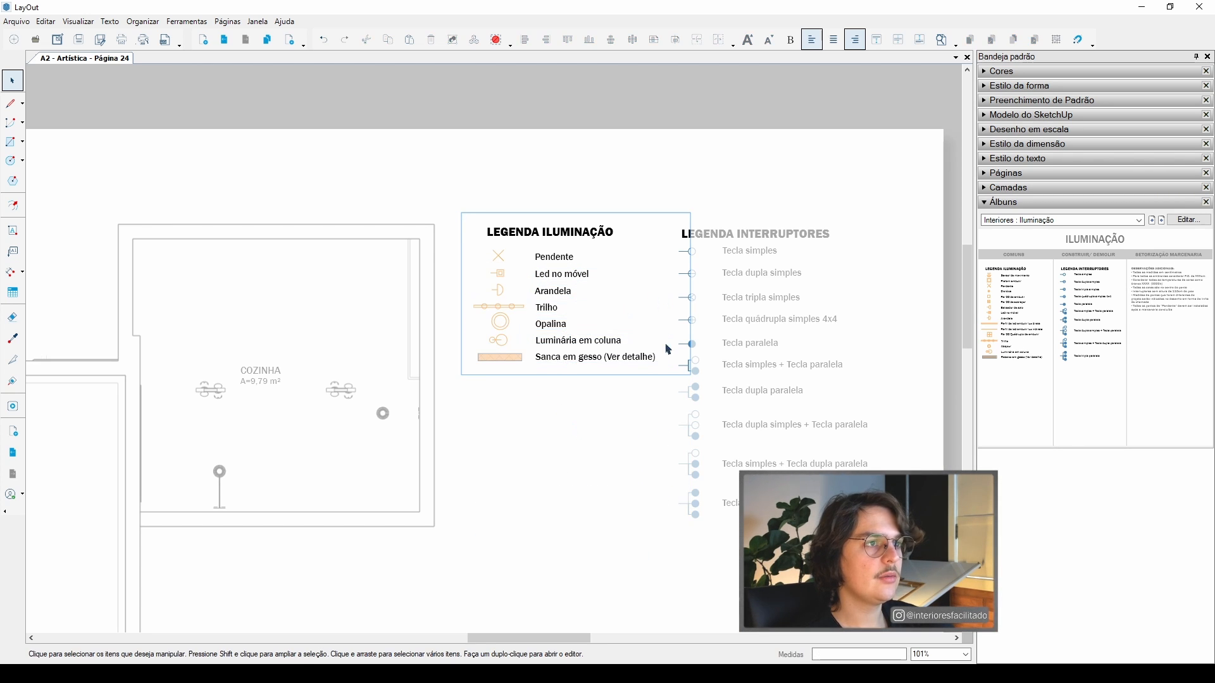
# - Copy the seven lighting legend symbols without their labels and place the copies in the blank area between the kitchen and the entrance hall
pyautogui.scroll(2, 528, 353)
pyautogui.scroll(-1, 512, 361)
pyautogui.moveTo(425, 218); pyautogui.dragTo(529, 402)
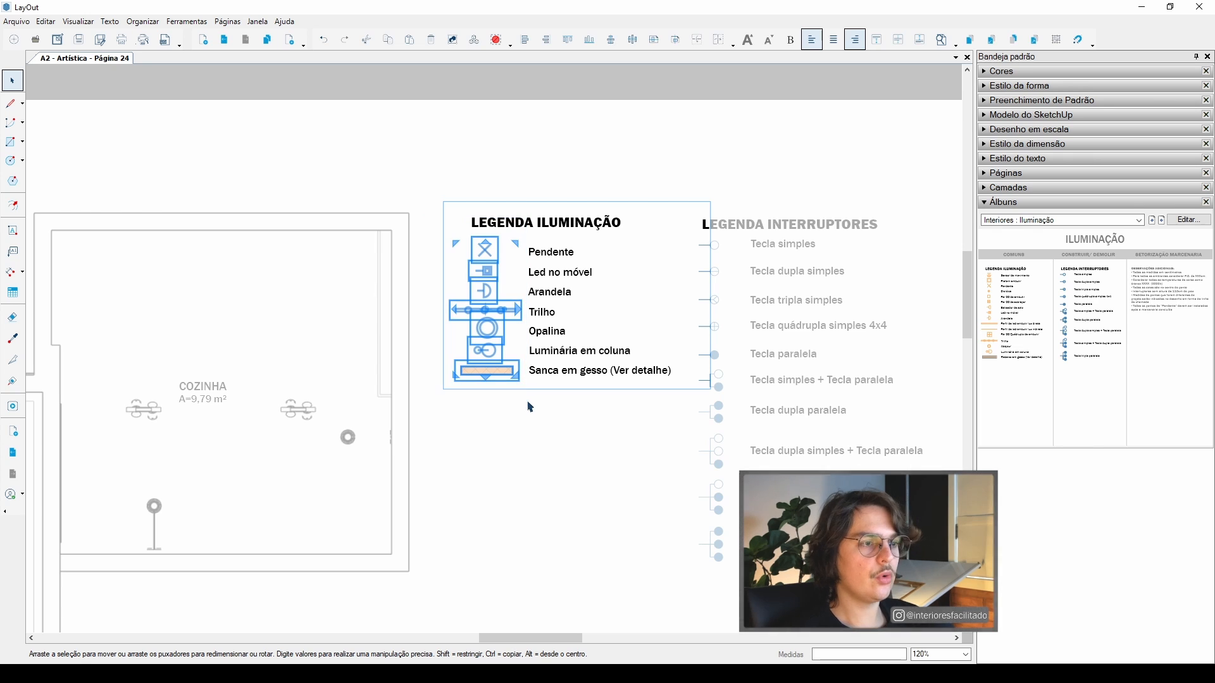
pyautogui.click(510, 320)
pyautogui.scroll(-3, 580, 298)
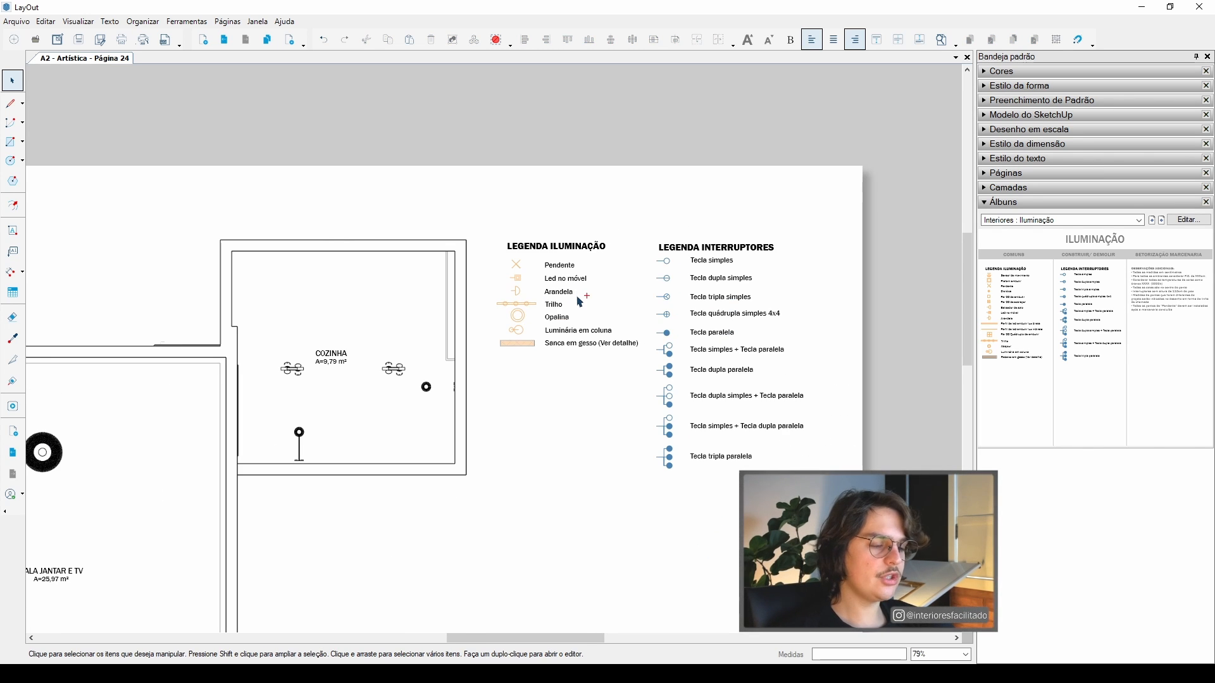
pyautogui.moveTo(556, 334); pyautogui.dragTo(692, 240, button='middle')
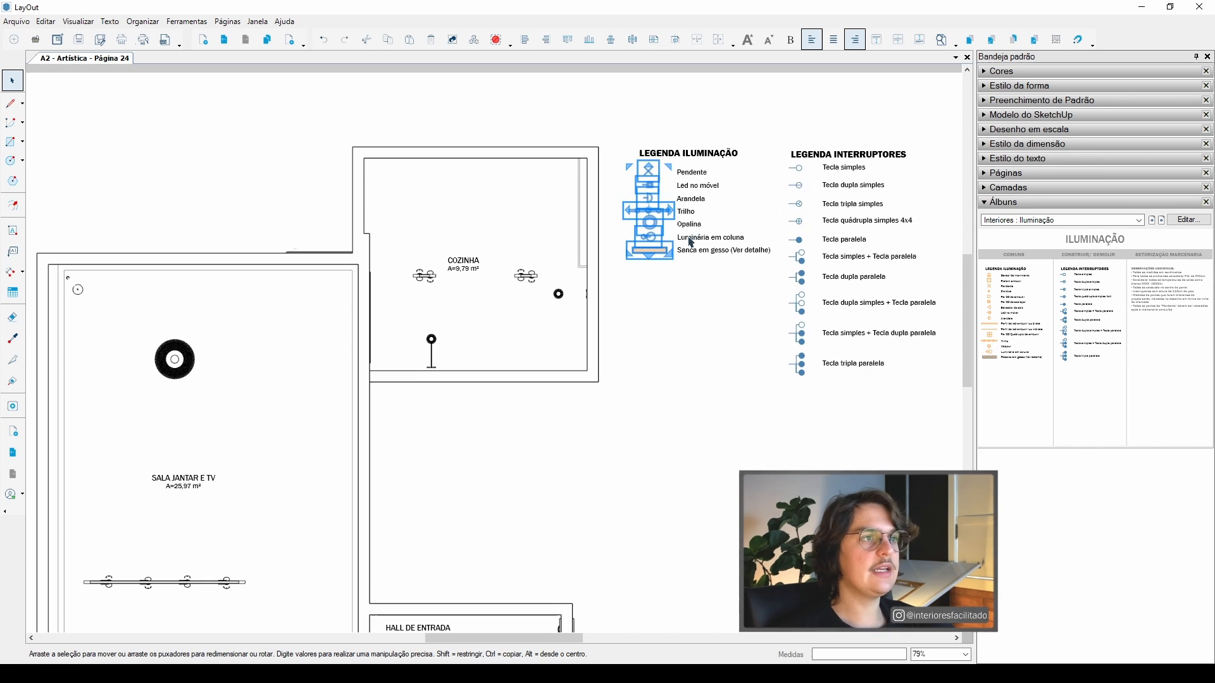
pyautogui.scroll(-2, 655, 217)
pyautogui.moveTo(650, 201); pyautogui.dragTo(482, 423)
pyautogui.click(564, 426)
pyautogui.scroll(3, 544, 423)
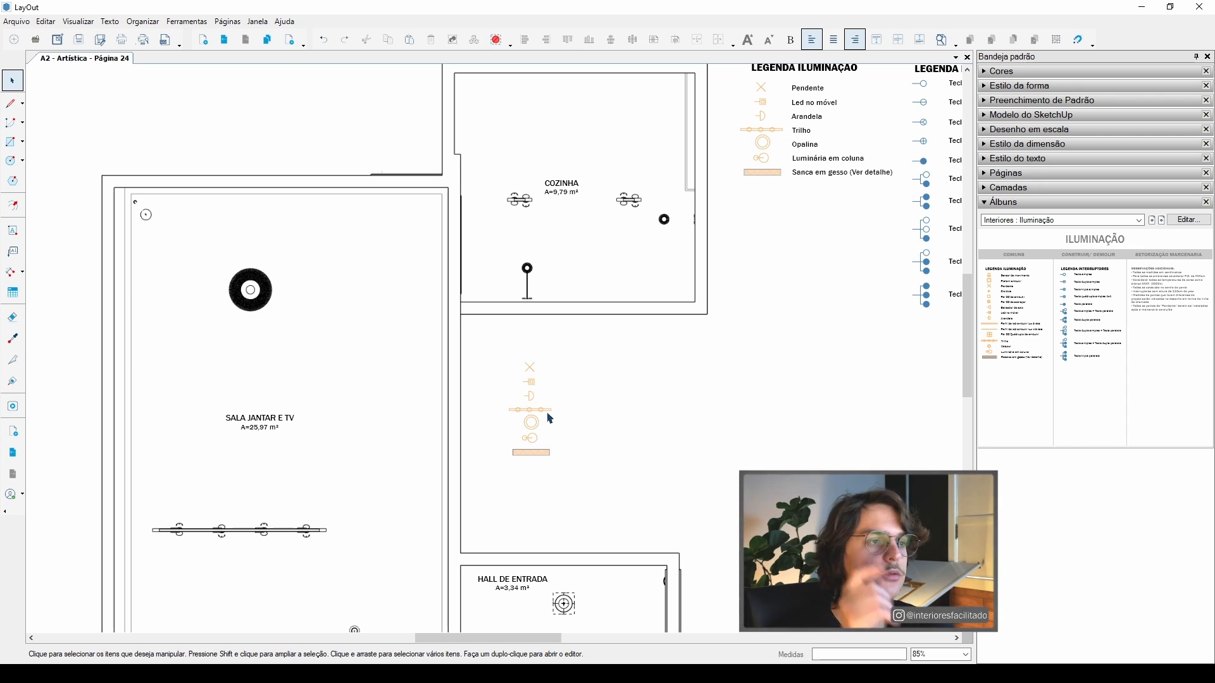
# - Enlarge the copied lighting symbols together to about 1.7 times their size and centre them between the kitchen and the entrance hall
pyautogui.moveTo(582, 364); pyautogui.dragTo(594, 347, button='middle')
pyautogui.moveTo(502, 328); pyautogui.dragTo(571, 448)
pyautogui.moveTo(572, 448); pyautogui.dragTo(511, 402, button='middle')
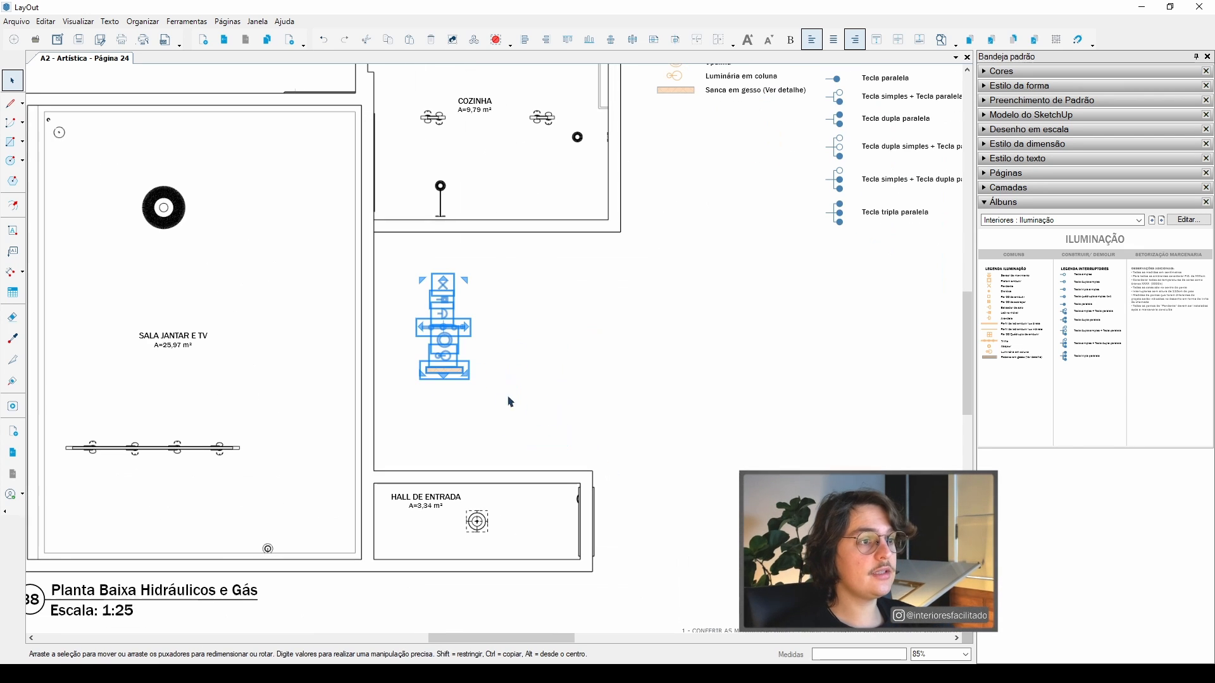
pyautogui.moveTo(469, 377); pyautogui.dragTo(498, 402)
pyautogui.moveTo(463, 312); pyautogui.dragTo(493, 305)
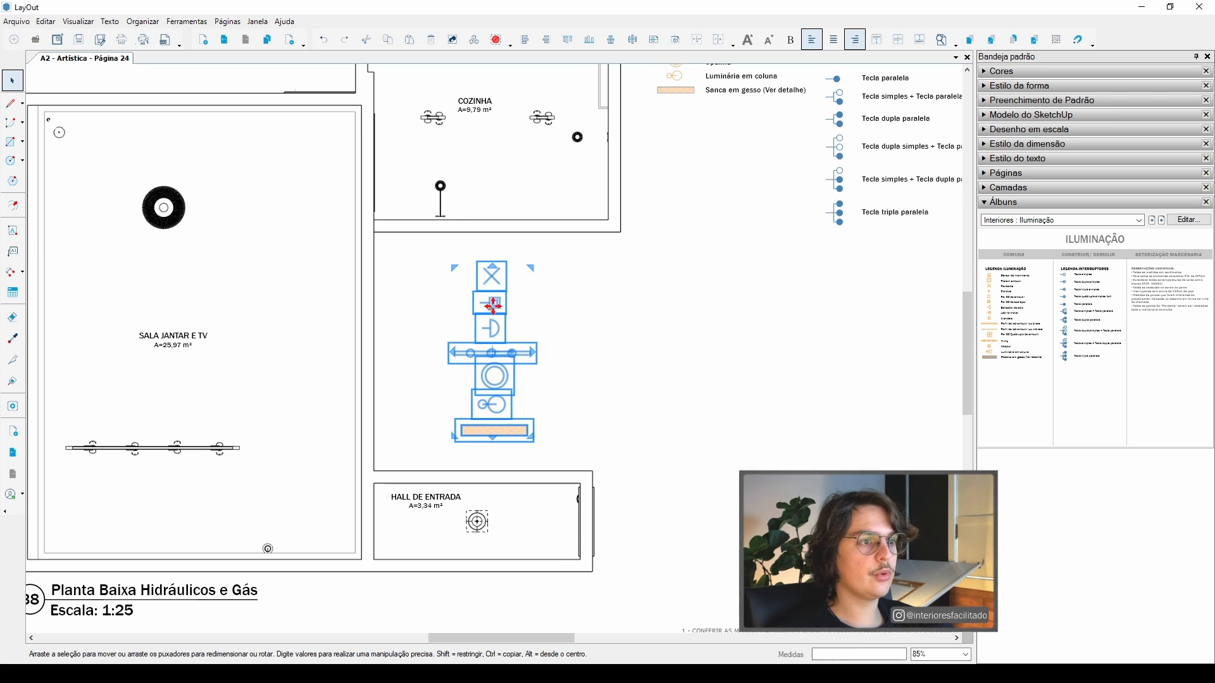
# - Set the stroke width of the six copied line symbols, all except the hatched Sanca em gesso rectangle, to 1,50 pt
pyautogui.click(1005, 204)
pyautogui.click(475, 307)
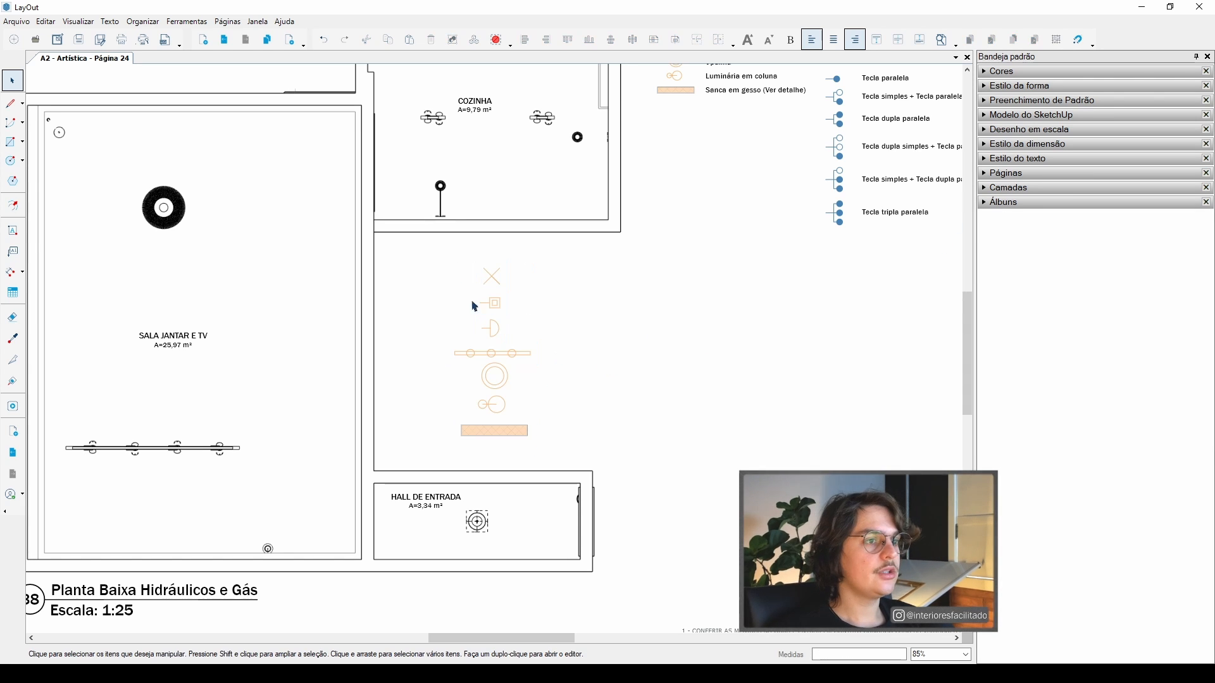
pyautogui.moveTo(407, 254); pyautogui.dragTo(582, 426)
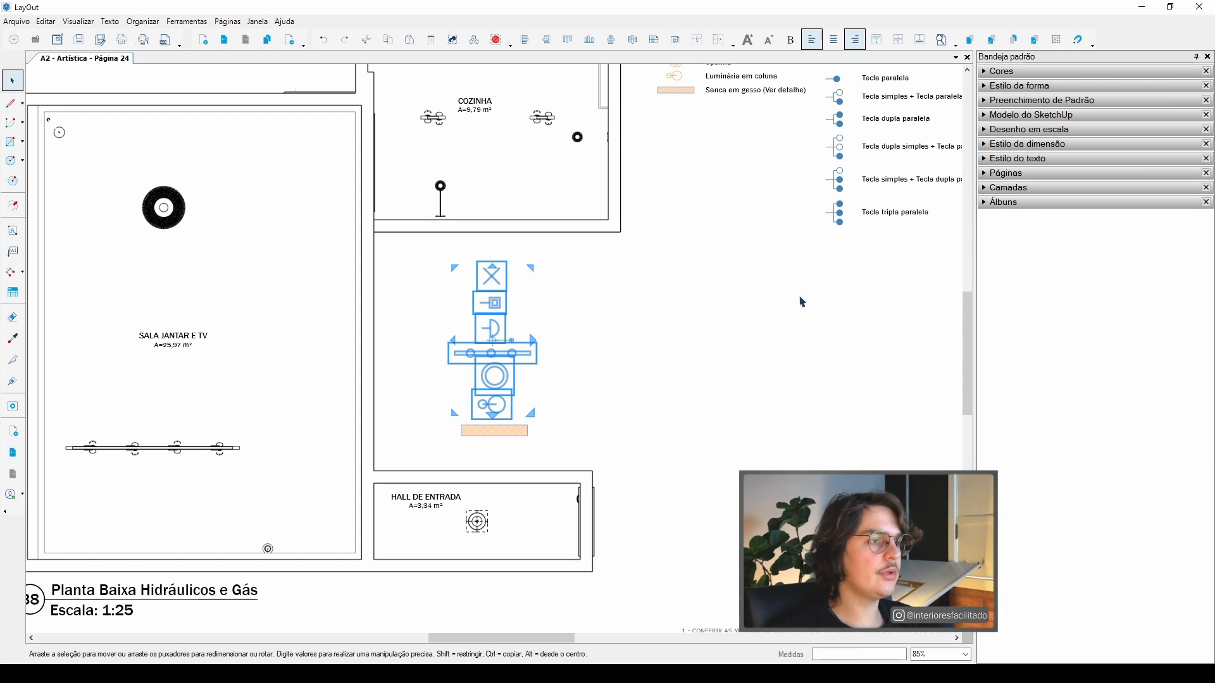
pyautogui.click(1020, 87)
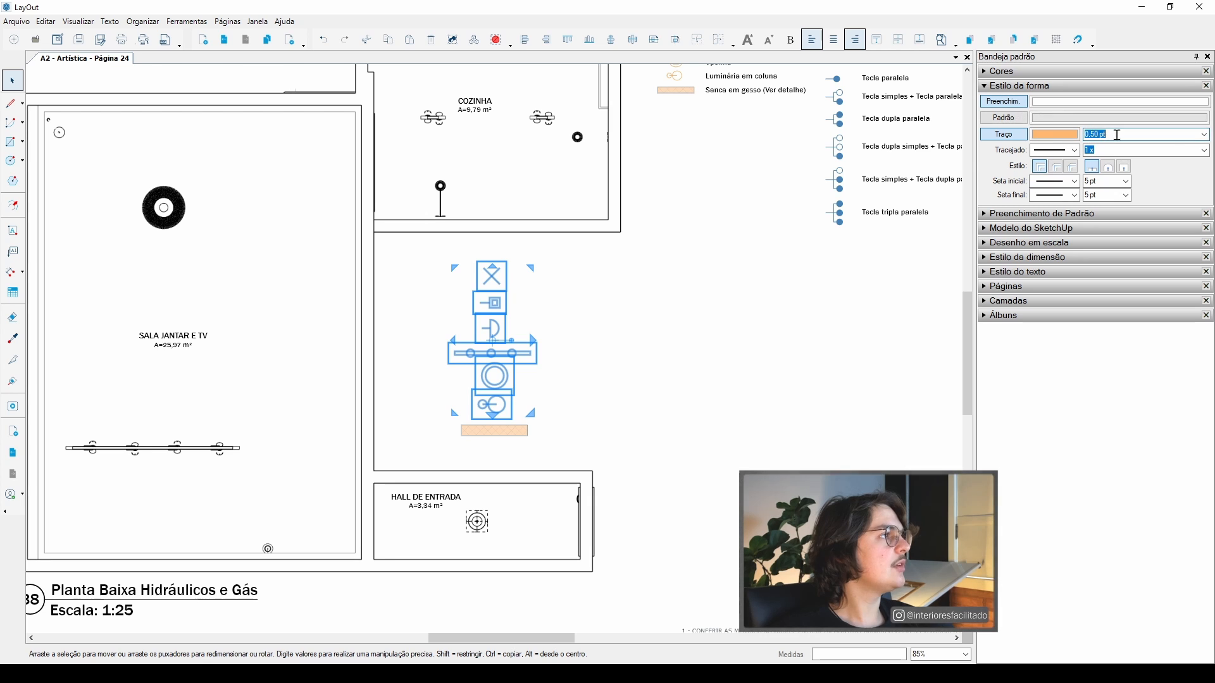
pyautogui.press('Return')
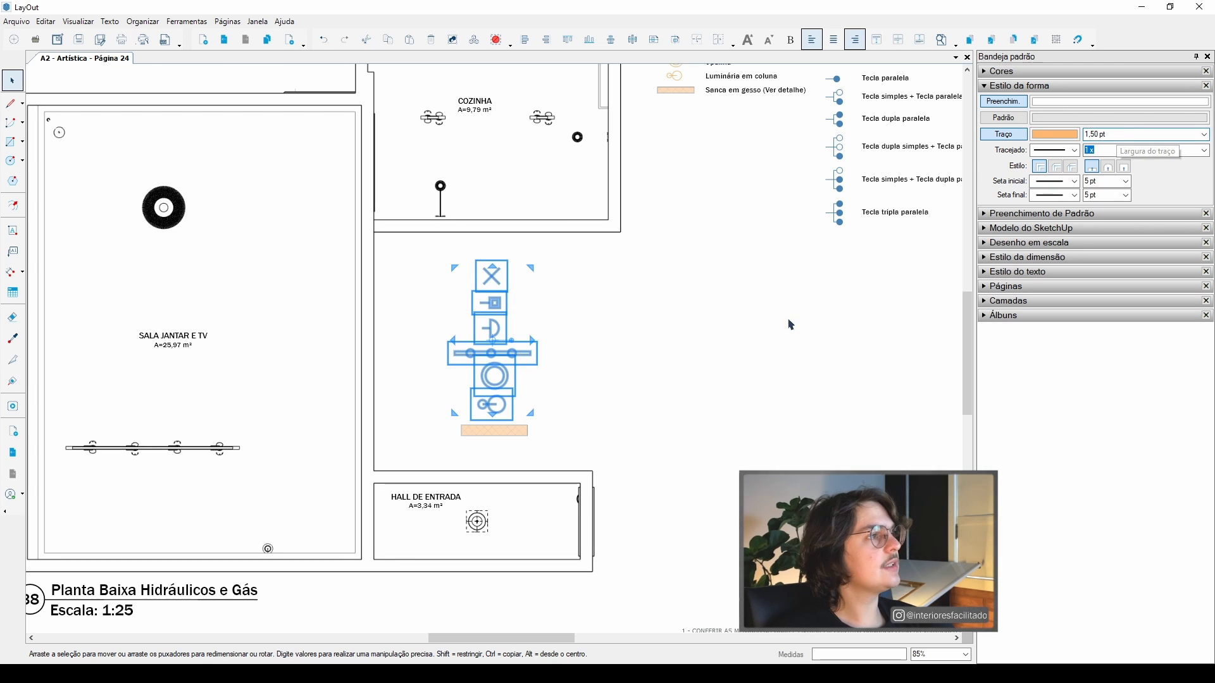
pyautogui.click(789, 323)
pyautogui.scroll(2, 520, 324)
pyautogui.scroll(2, 533, 265)
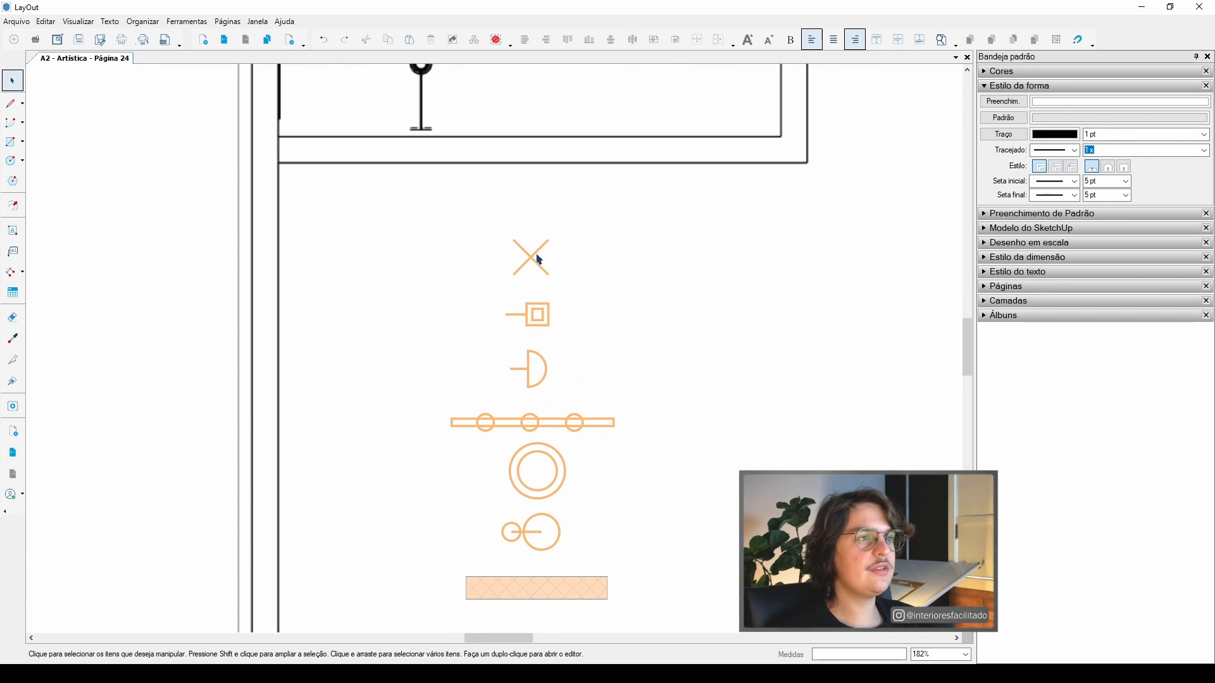
# - Move the enlarged Pendente cross symbol onto the centre of the large round fixture in SALA JANTAR E TV
pyautogui.scroll(-4, 533, 267)
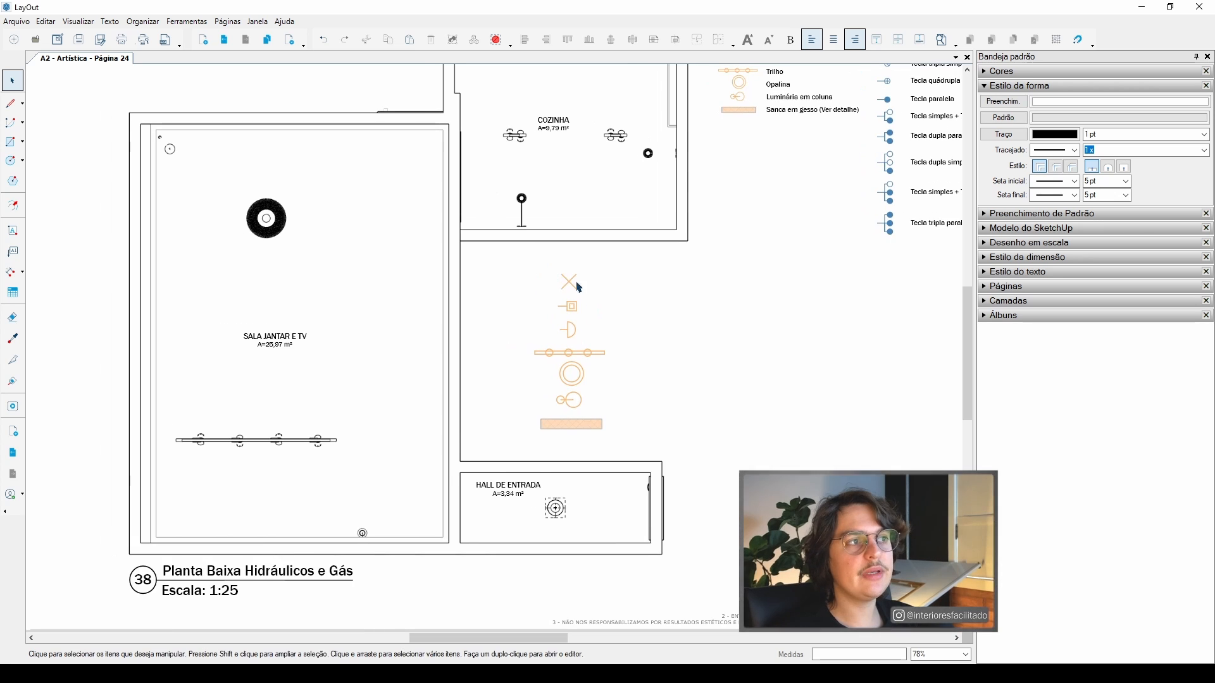
pyautogui.scroll(-1, 567, 361)
pyautogui.scroll(1, 591, 366)
pyautogui.click(635, 285)
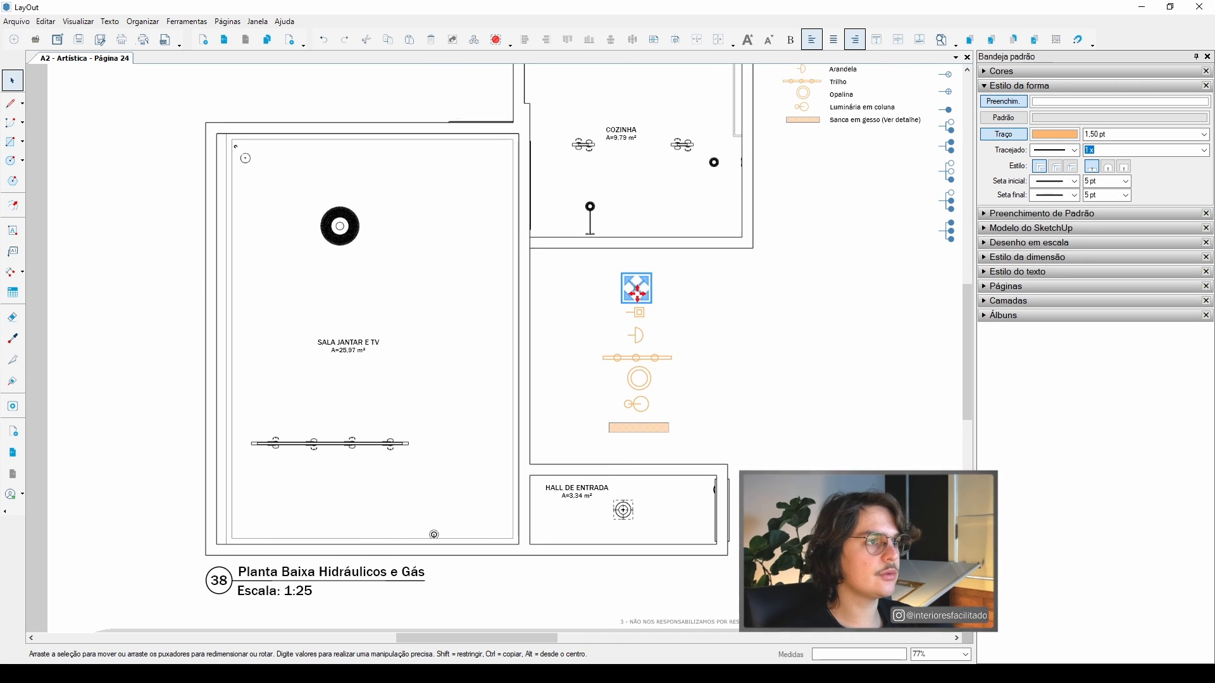
pyautogui.scroll(1, 636, 287)
pyautogui.scroll(-1, 643, 340)
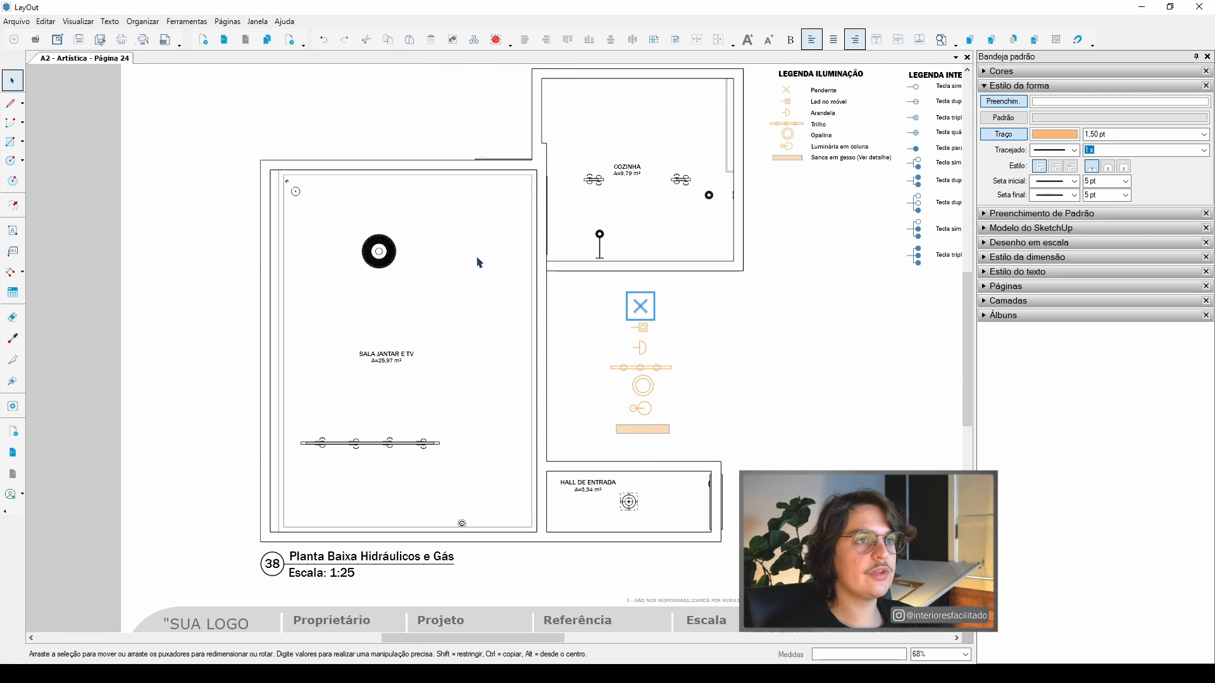
pyautogui.moveTo(641, 306); pyautogui.dragTo(379, 252)
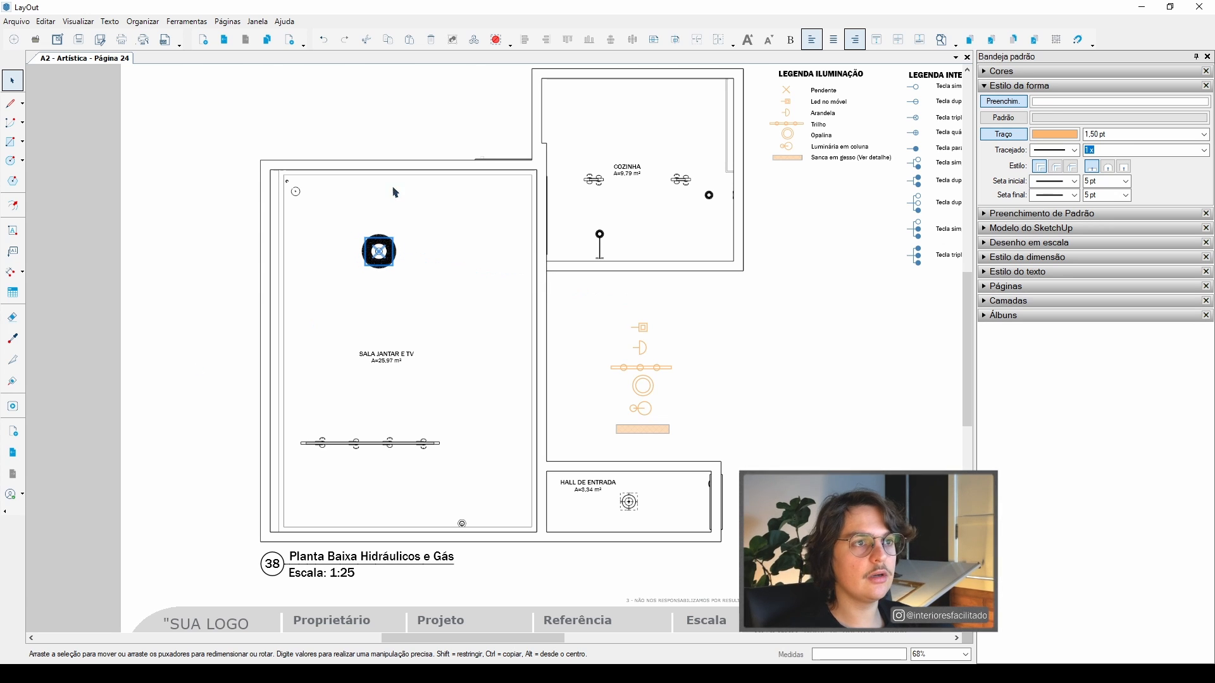
pyautogui.click(676, 346)
pyautogui.scroll(3, 376, 245)
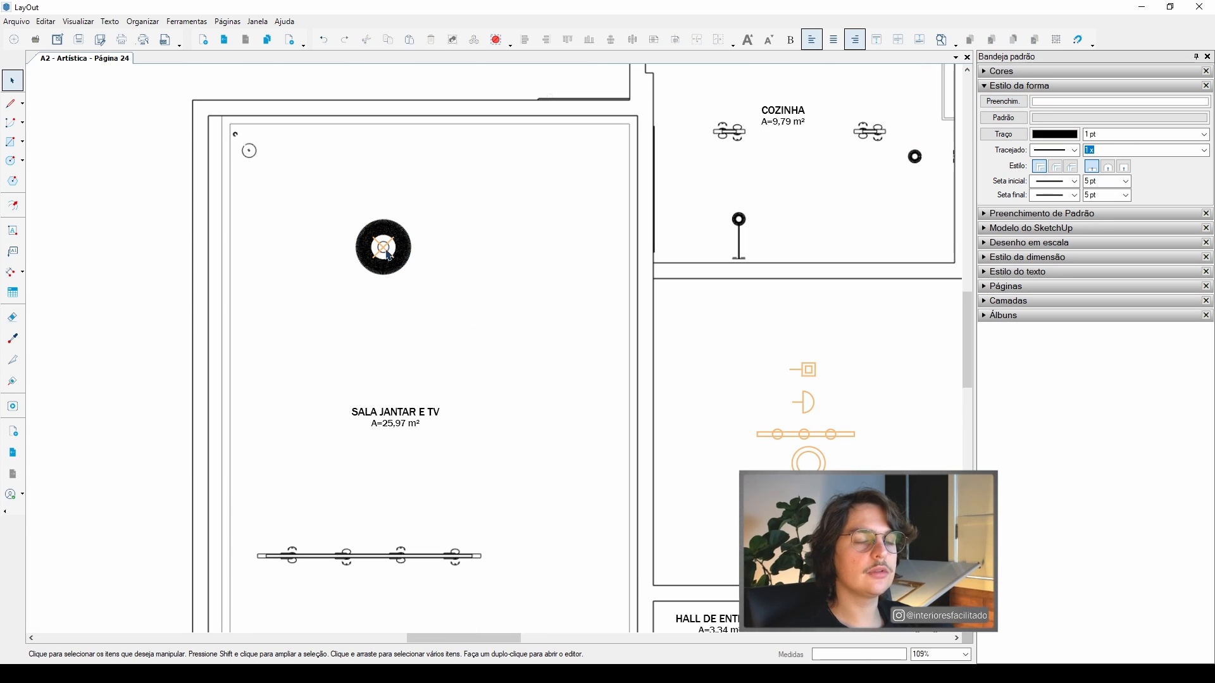
# - Move the Luminária em coluna symbol onto the column lamp in SALA JANTAR E TV's upper-left corner and rotate it to match
pyautogui.scroll(-2, 384, 249)
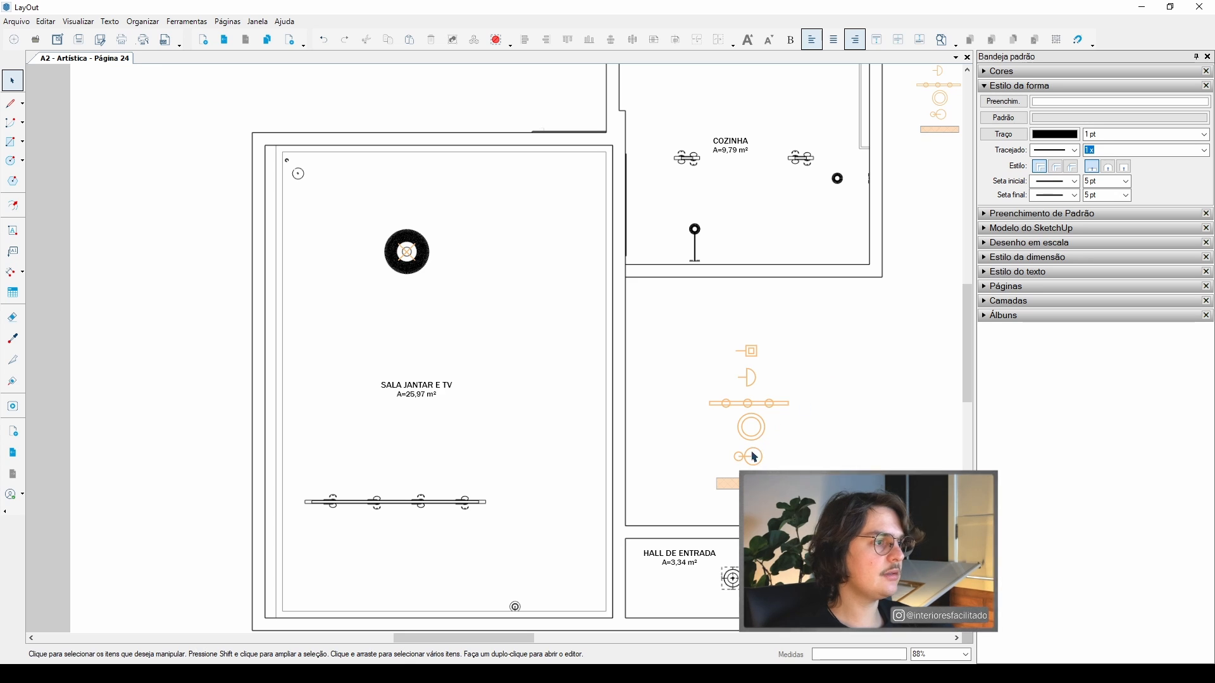
pyautogui.click(753, 457)
pyautogui.moveTo(919, 196); pyautogui.dragTo(808, 264, button='middle')
pyautogui.moveTo(628, 525); pyautogui.dragTo(118, 211)
pyautogui.scroll(5, 219, 266)
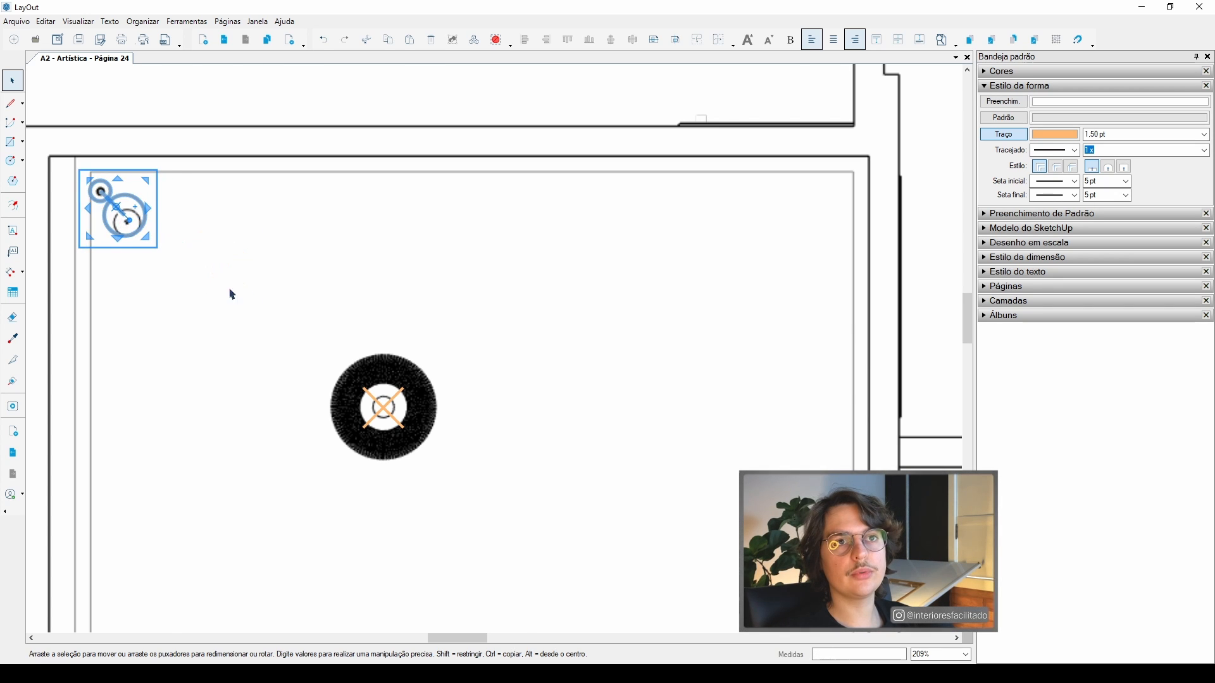
pyautogui.scroll(-5, 354, 272)
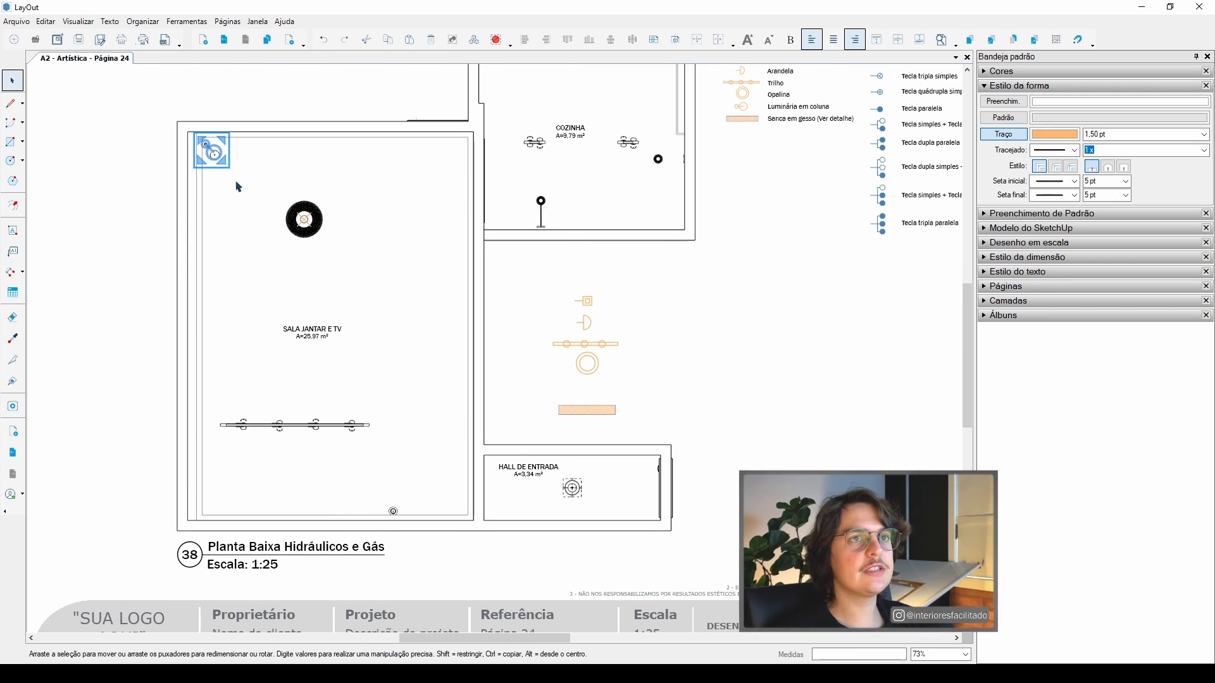
pyautogui.click(245, 110)
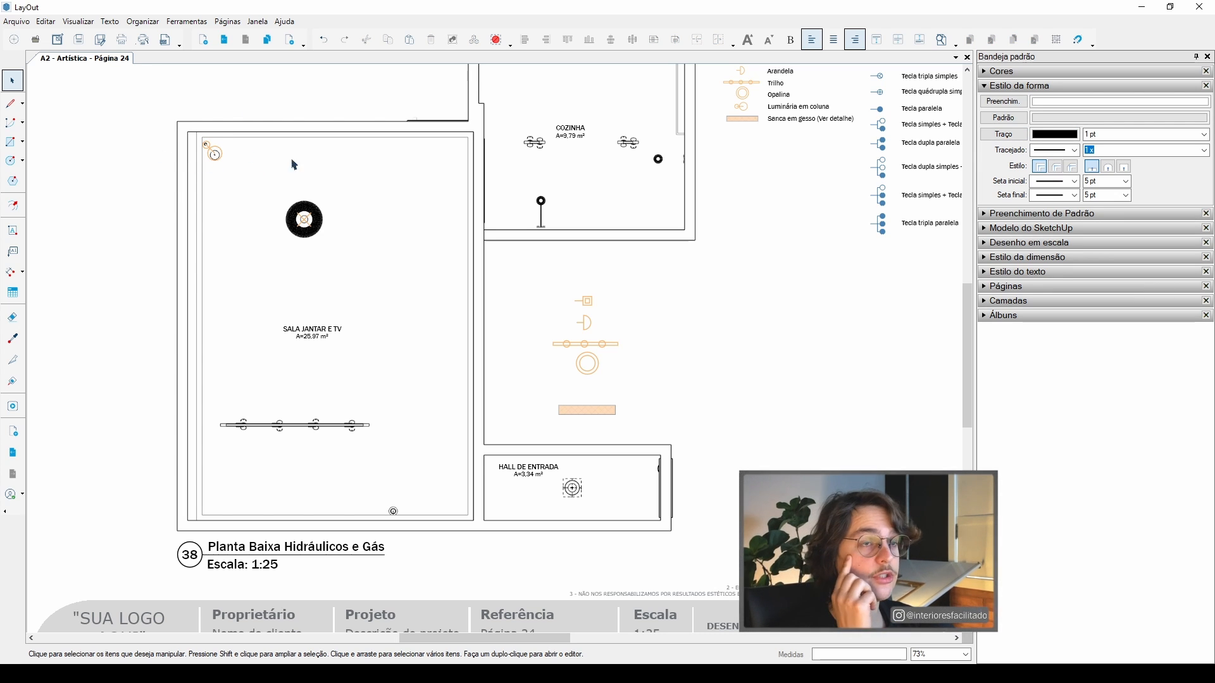
# - Move the enlarged Trilho symbol onto the middle of the long track fixture in the lower part of SALA JANTAR E TV
pyautogui.scroll(-1, 582, 307)
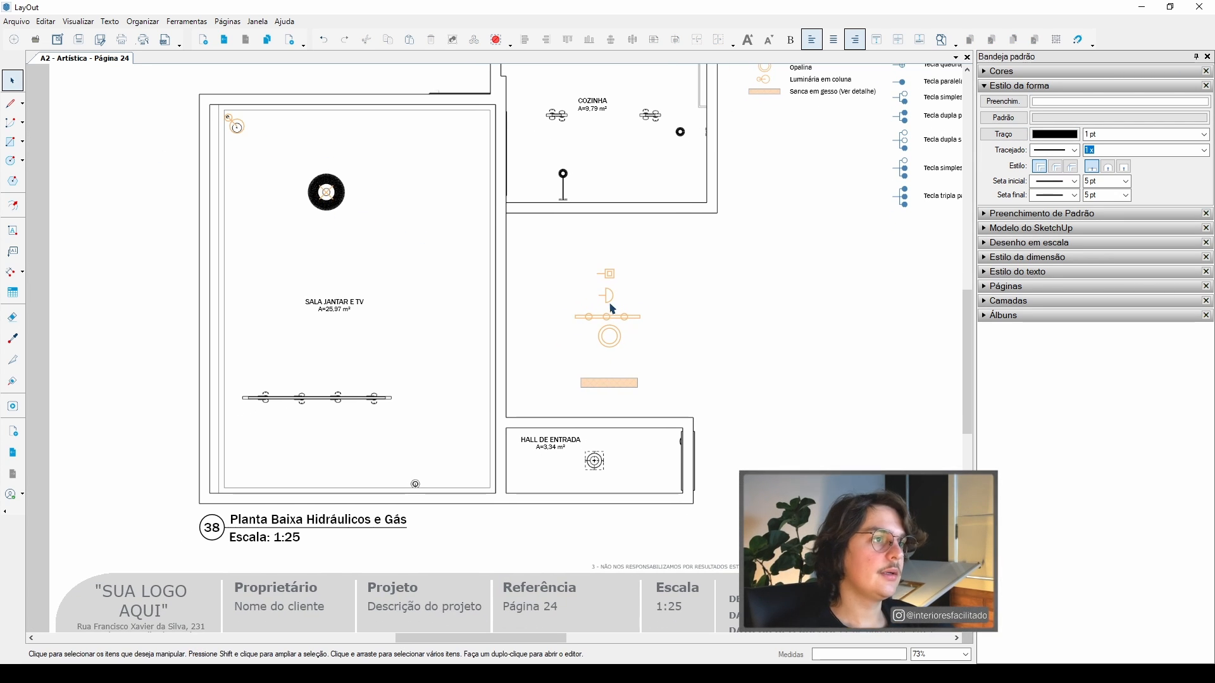
pyautogui.scroll(1, 612, 309)
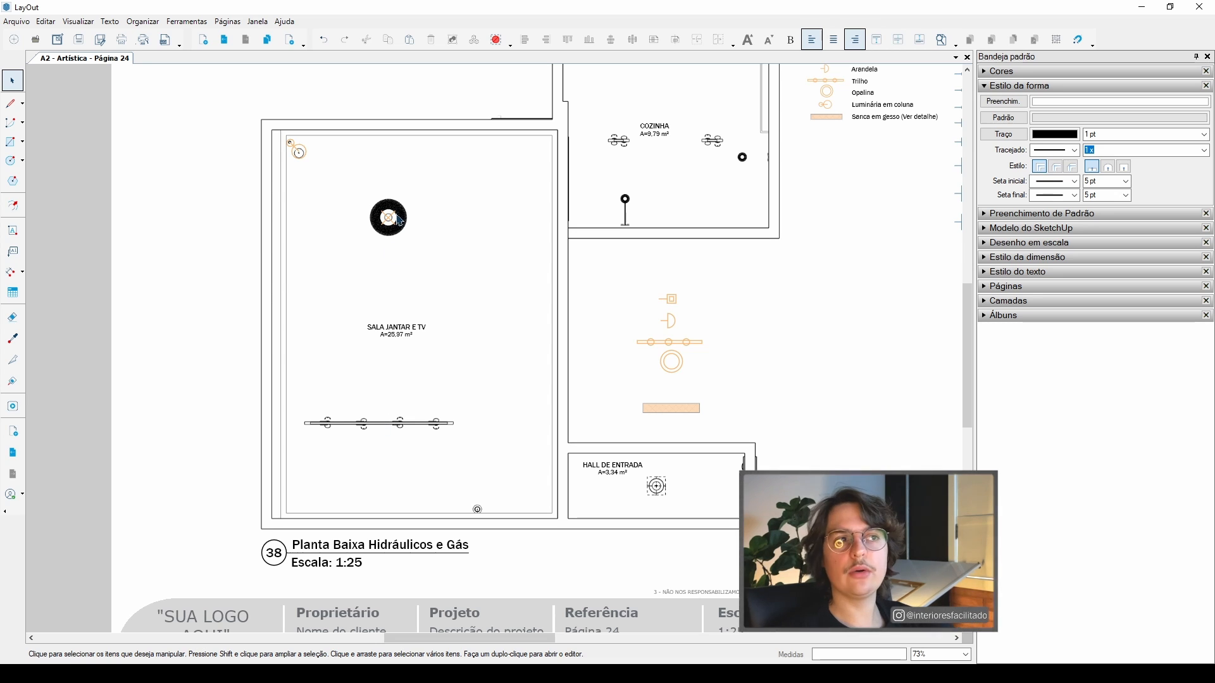
pyautogui.scroll(-1, 588, 462)
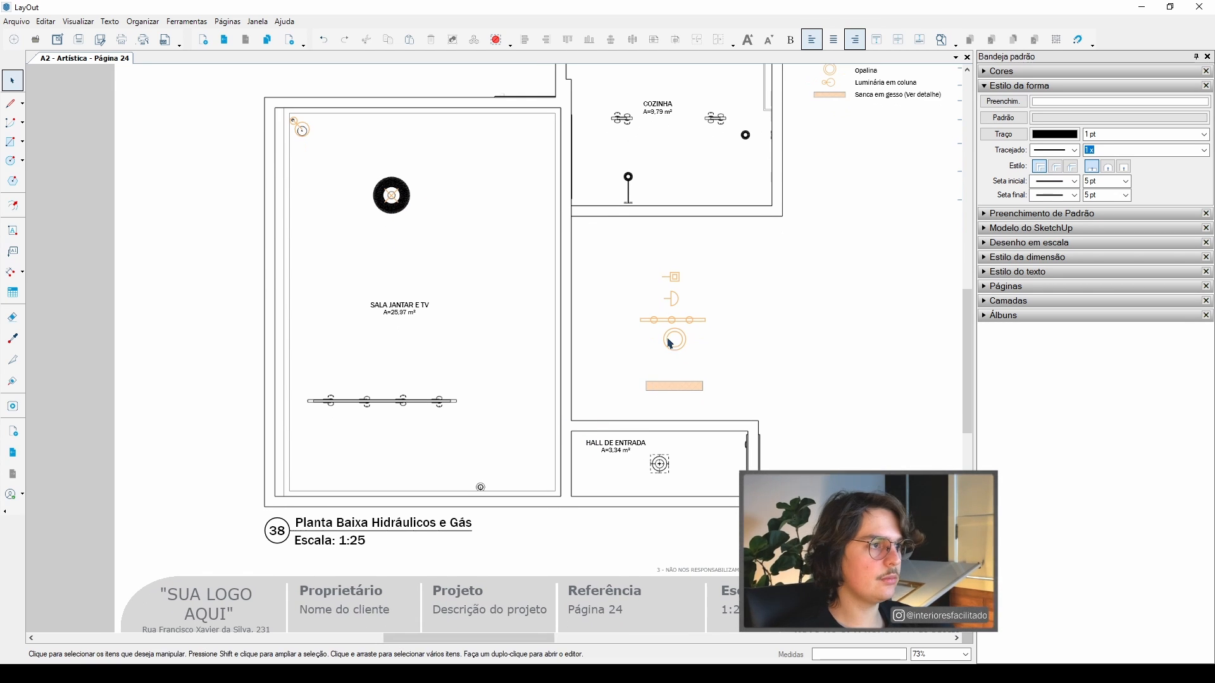
pyautogui.click(672, 320)
pyautogui.moveTo(687, 321); pyautogui.dragTo(383, 381)
pyautogui.scroll(5, 356, 407)
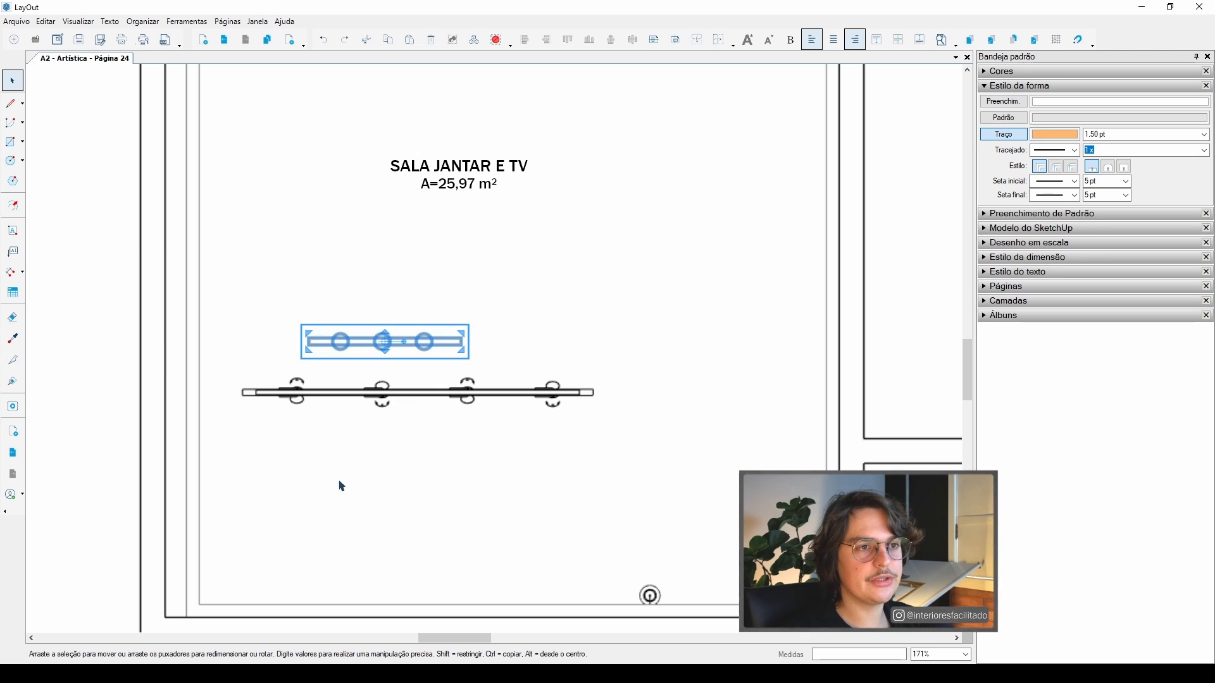
pyautogui.scroll(-3, 346, 483)
pyautogui.scroll(8, 375, 387)
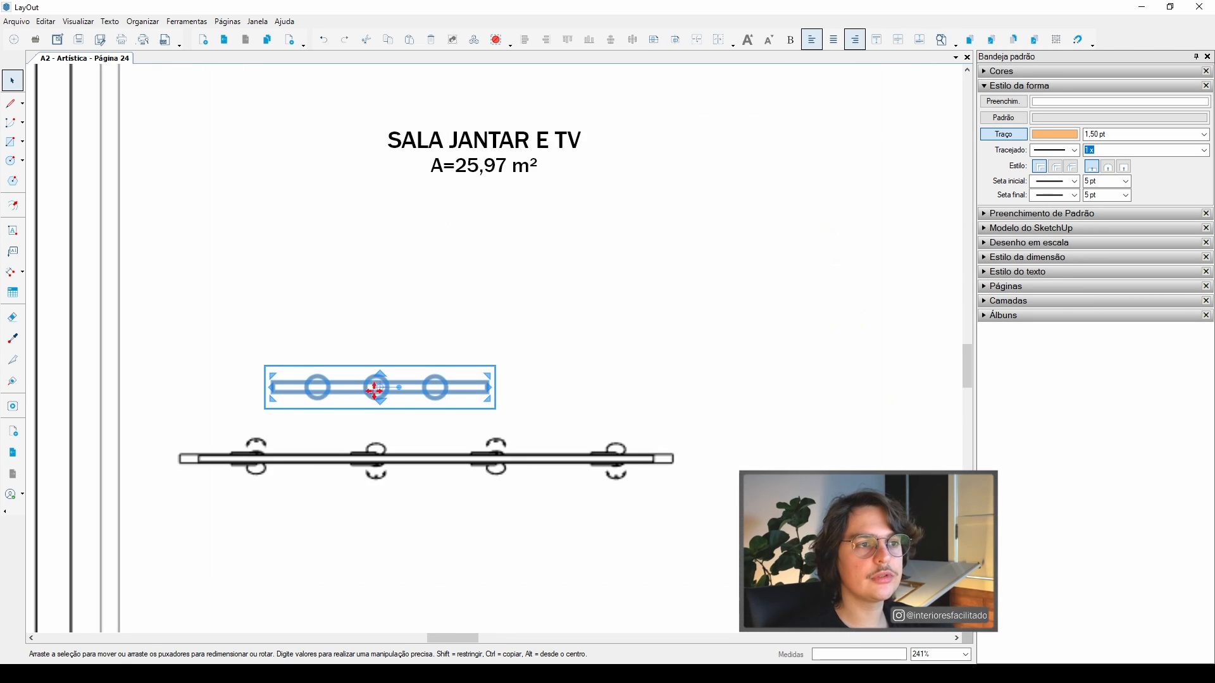
pyautogui.moveTo(380, 392); pyautogui.dragTo(465, 519)
pyautogui.scroll(-2, 466, 519)
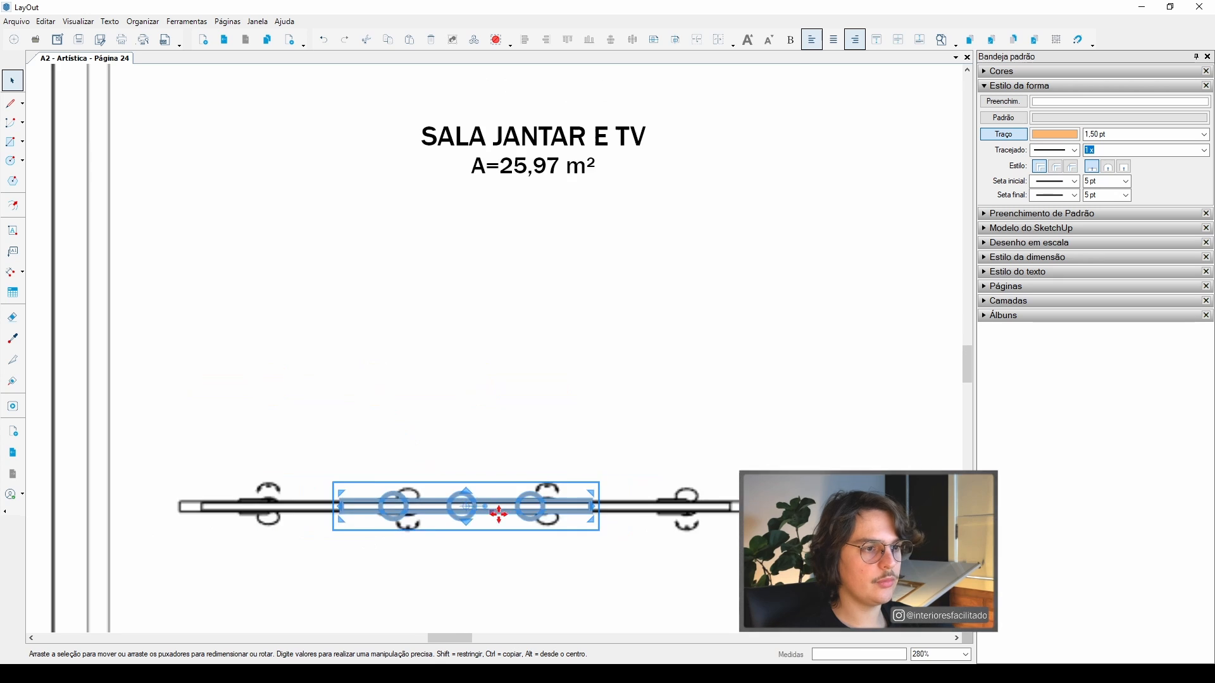
# - Stretch both ends of the Trilho symbol's bar to match the full length of the track fixture
pyautogui.click(665, 463)
pyautogui.moveTo(664, 463); pyautogui.dragTo(816, 453)
pyautogui.moveTo(399, 454); pyautogui.dragTo(233, 453)
pyautogui.scroll(1, 405, 453)
# - Align the Trilho symbol's circles with the track's spotlights, copying one circle so that all four spots are covered
pyautogui.click(518, 406)
pyautogui.scroll(5, 519, 406)
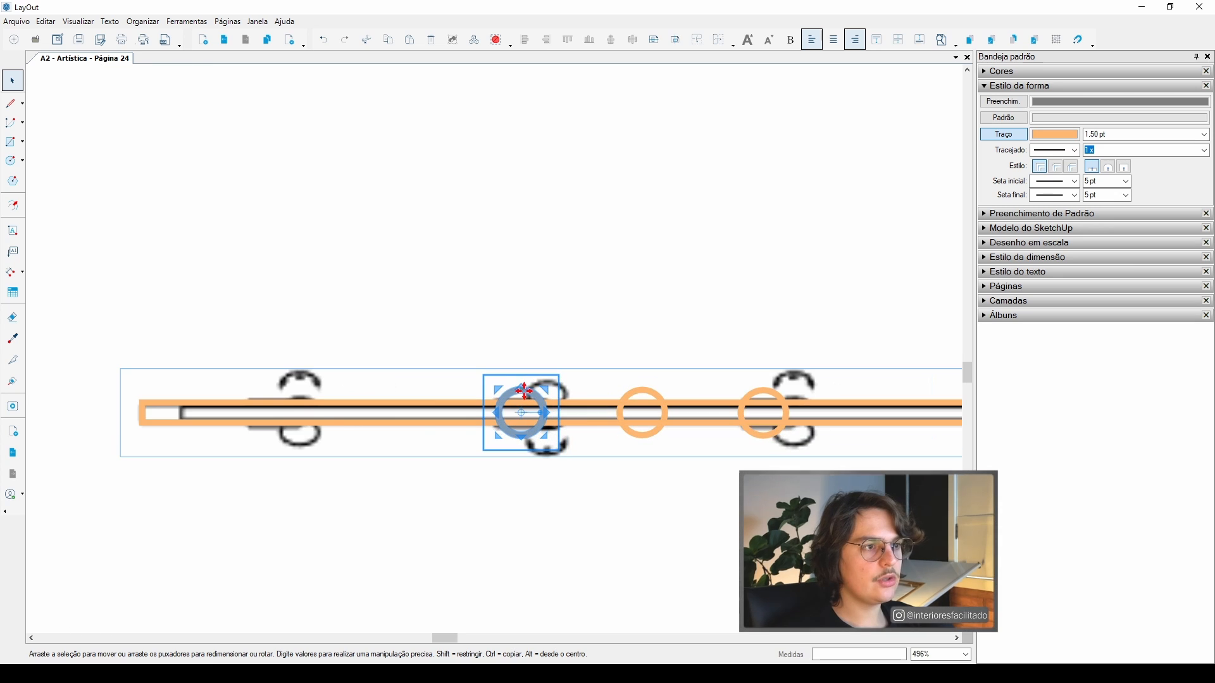
pyautogui.moveTo(520, 406); pyautogui.dragTo(302, 406)
pyautogui.click(649, 392)
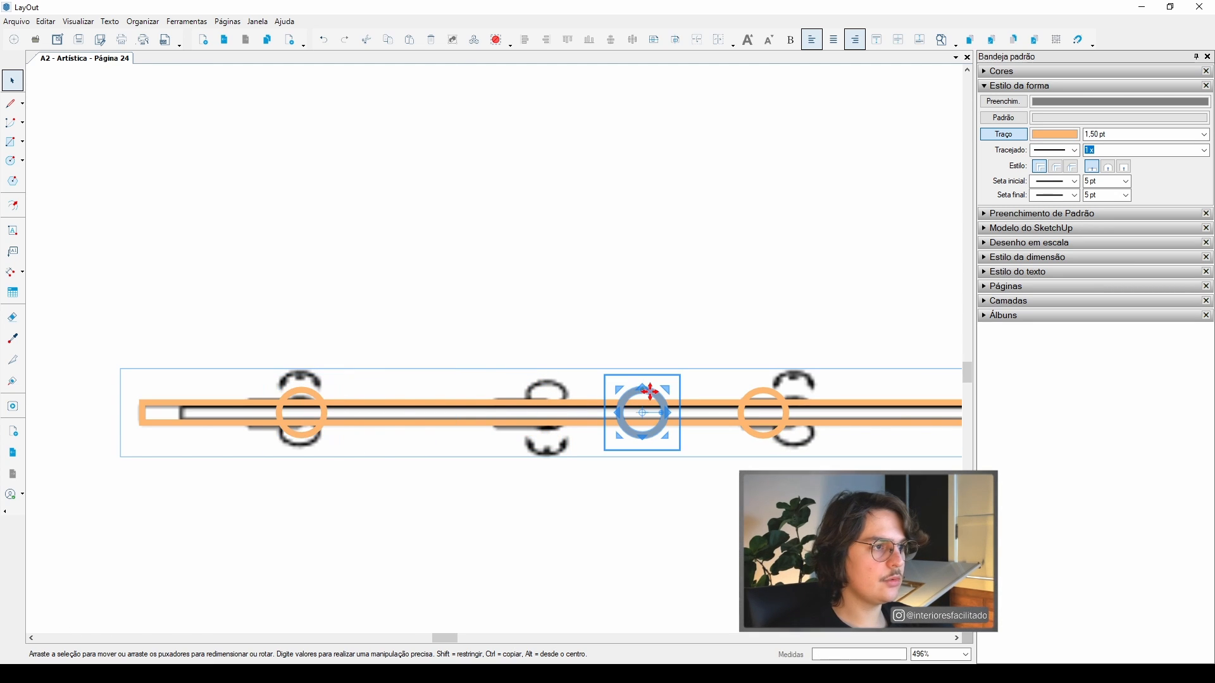
pyautogui.moveTo(644, 393); pyautogui.dragTo(547, 393)
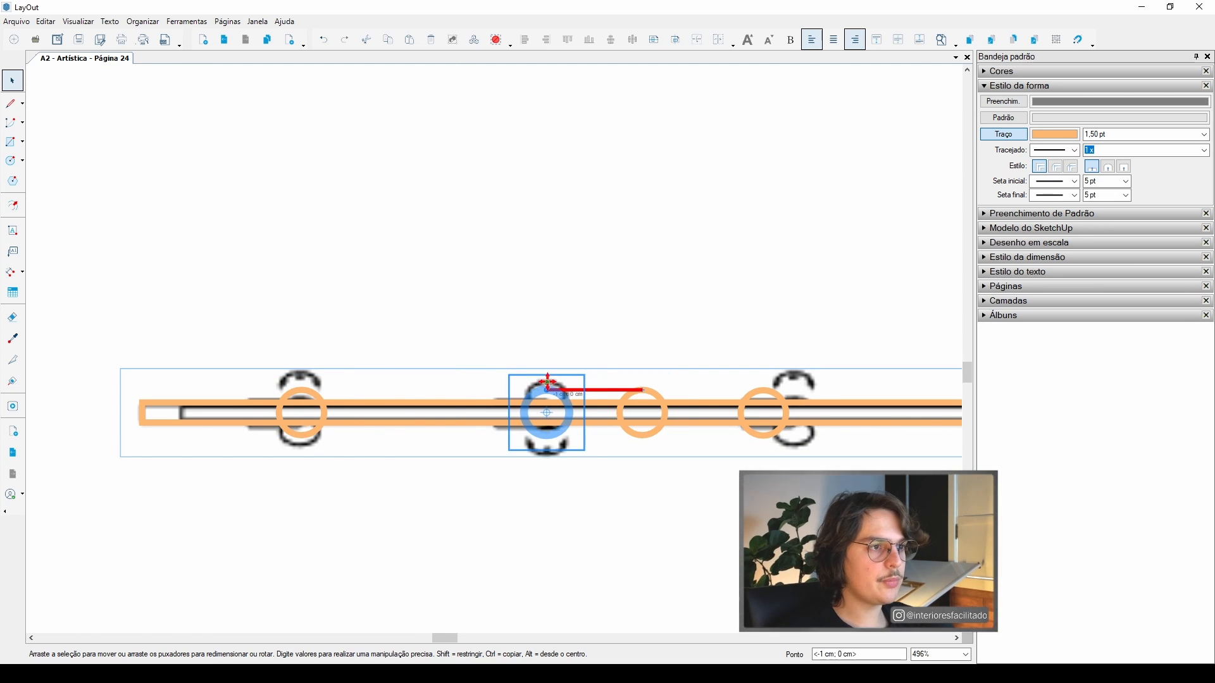
pyautogui.moveTo(547, 394); pyautogui.dragTo(281, 401, button='middle')
pyautogui.click(498, 401)
pyautogui.moveTo(498, 401); pyautogui.dragTo(773, 387)
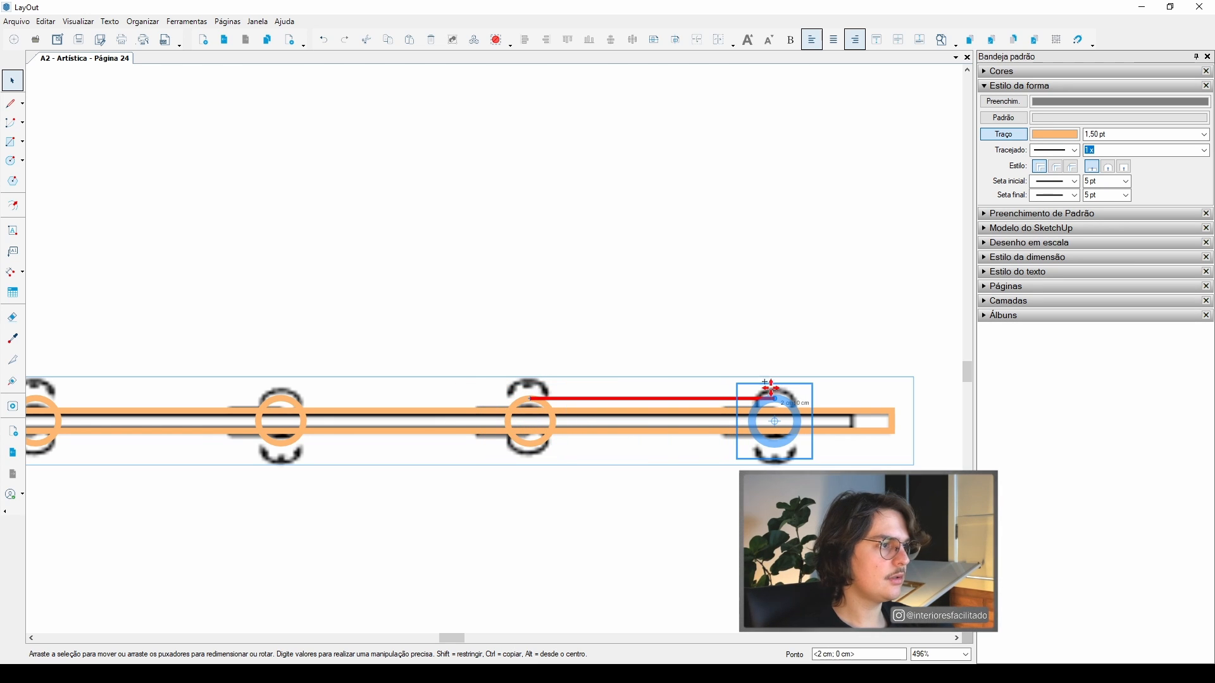
pyautogui.scroll(-4, 562, 403)
pyautogui.click(618, 344)
pyautogui.scroll(-4, 557, 410)
pyautogui.moveTo(574, 433); pyautogui.dragTo(356, 434, button='middle')
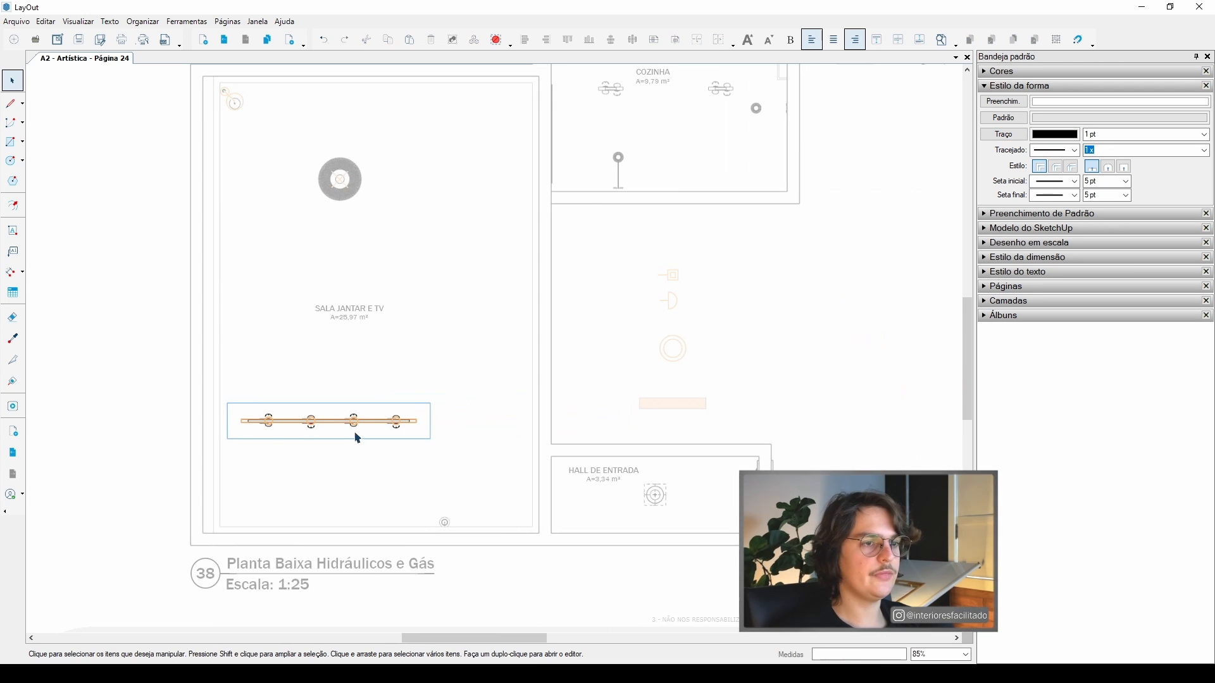
pyautogui.click(356, 435)
# - Try to move the four-spot track symbol from SALA JANTAR E TV into COZINHA and undo the move
pyautogui.moveTo(450, 458); pyautogui.dragTo(426, 510, button='middle')
pyautogui.click(381, 463)
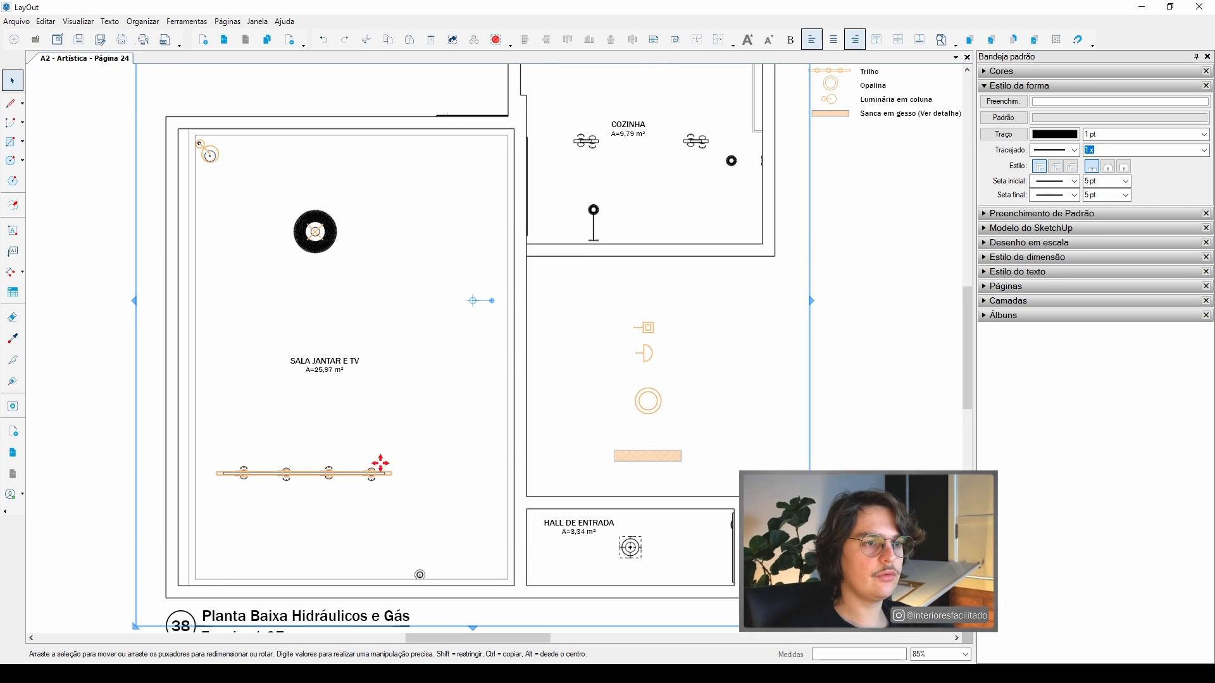
pyautogui.click(369, 480)
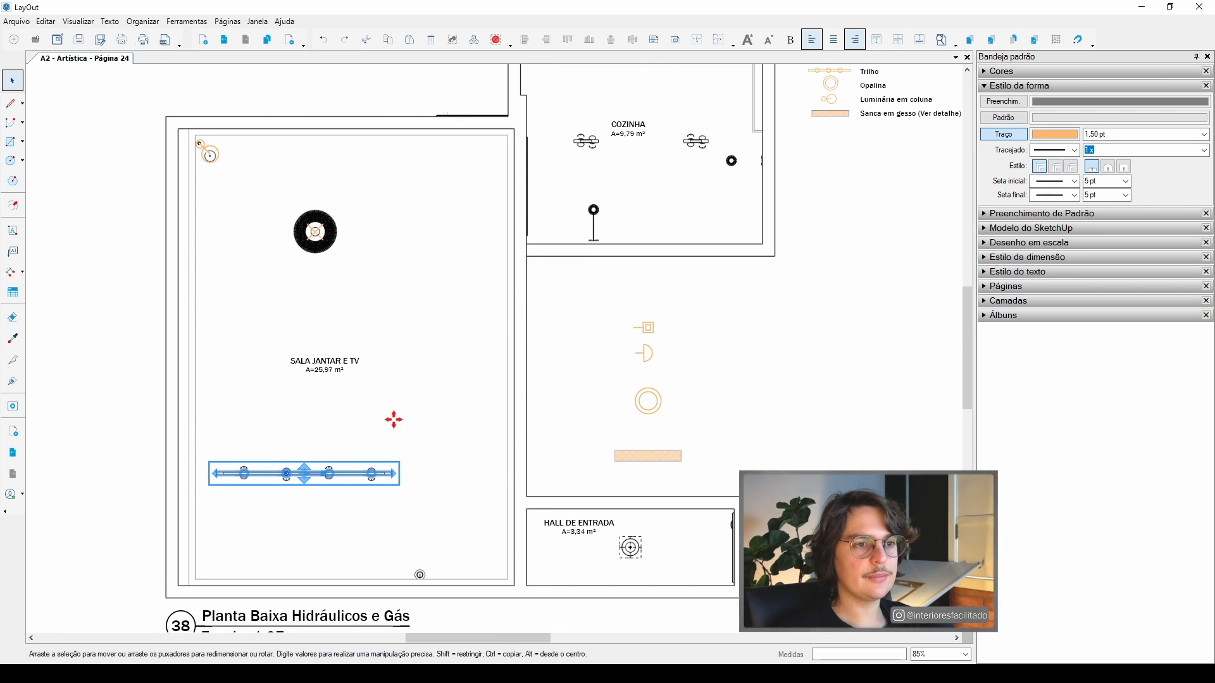
pyautogui.moveTo(394, 419); pyautogui.dragTo(604, 216)
pyautogui.click(355, 481)
pyautogui.click(312, 477)
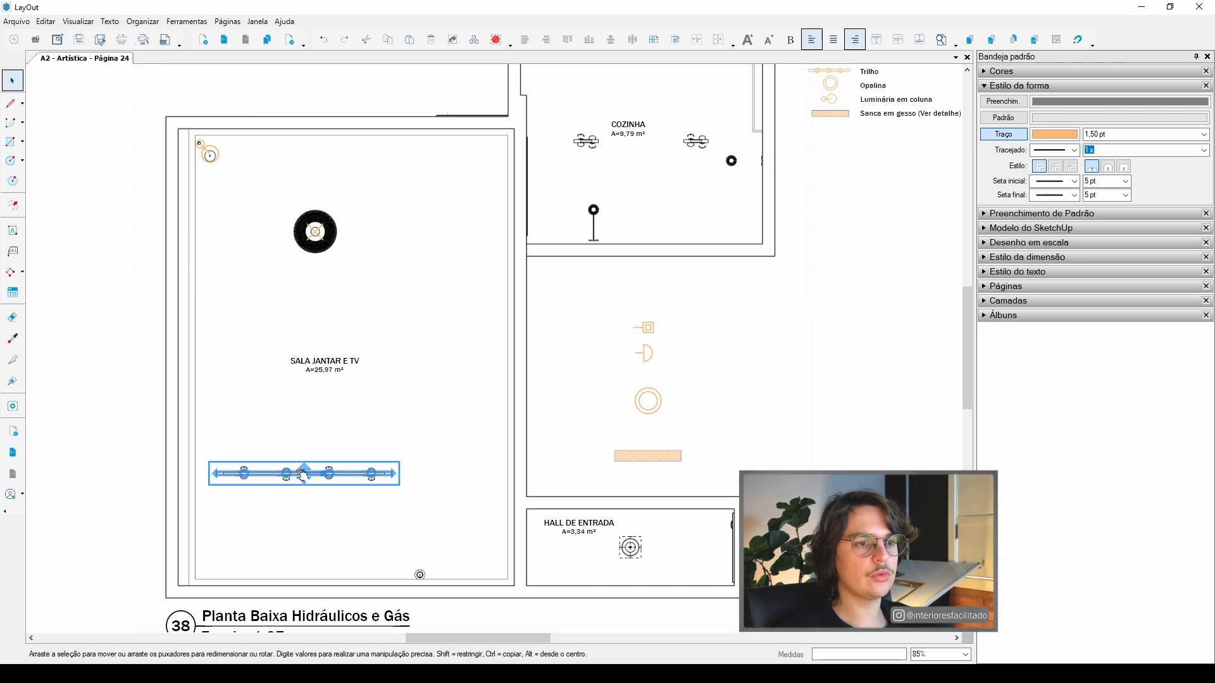
pyautogui.moveTo(263, 475); pyautogui.dragTo(568, 209)
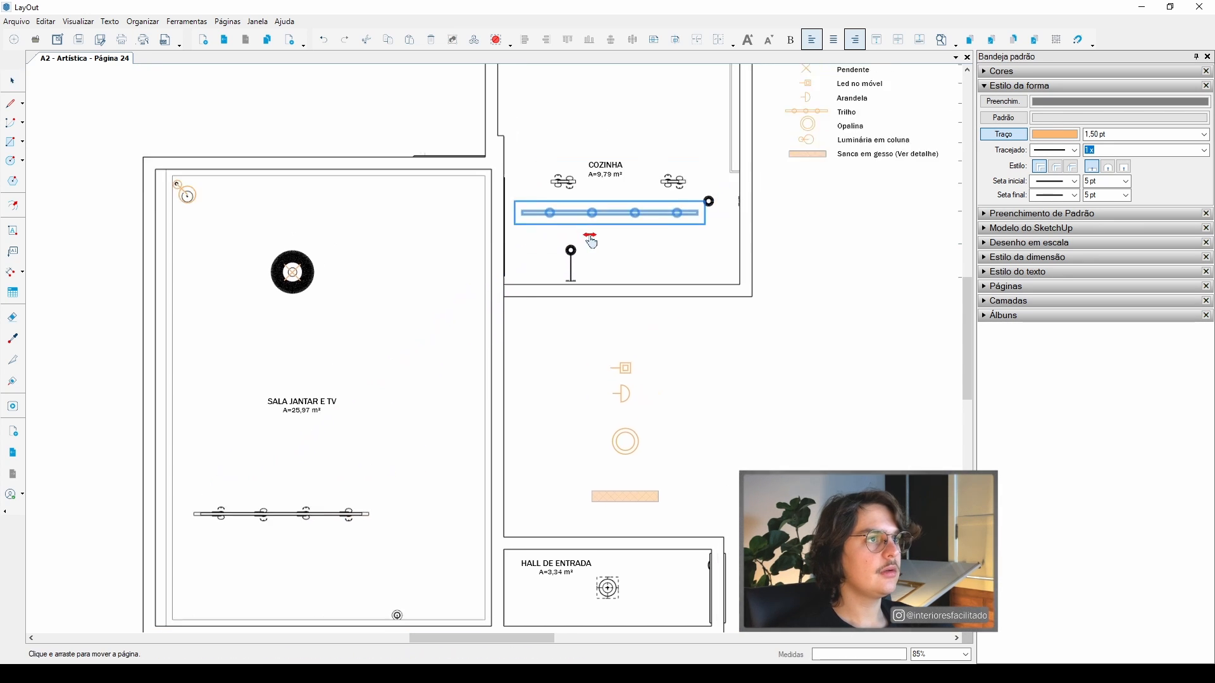
pyautogui.scroll(3, 568, 209)
pyautogui.moveTo(401, 434); pyautogui.dragTo(624, 215, button='middle')
pyautogui.scroll(-3, 624, 215)
pyautogui.moveTo(486, 446); pyautogui.dragTo(445, 462, button='middle')
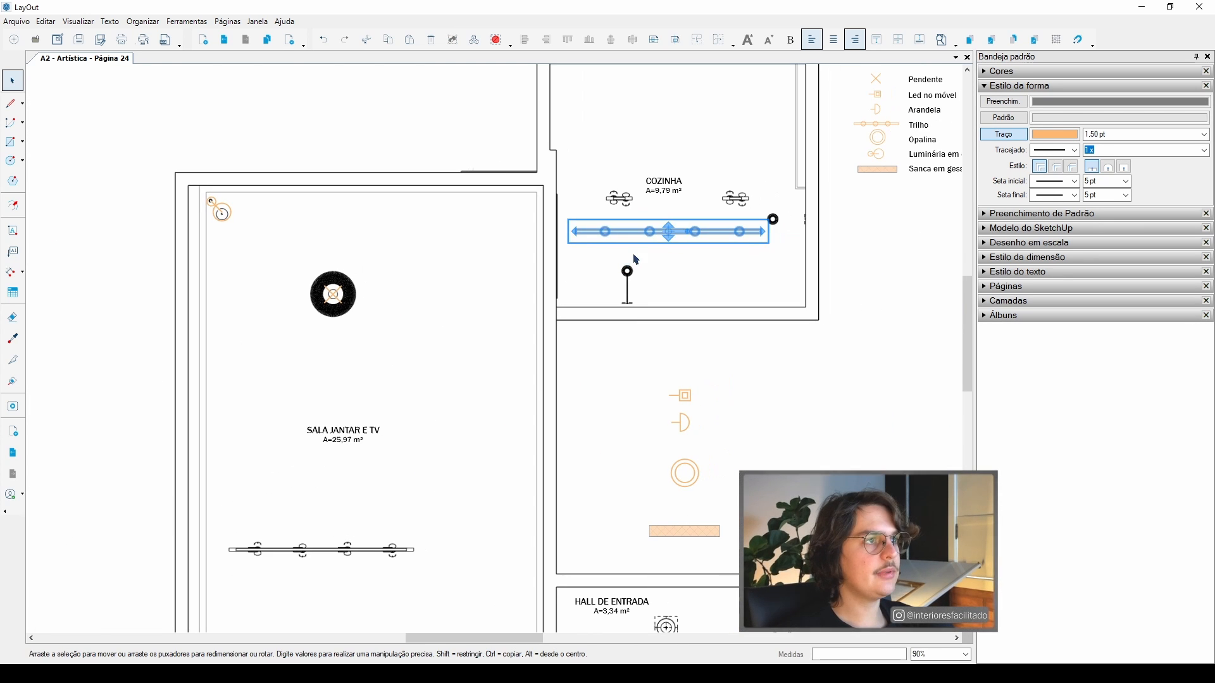
pyautogui.hotkey('ctrl', 'z')
# - Copy the four-spot track symbol into COZINHA and align it with the short track fixture beside the room's left wall
pyautogui.moveTo(364, 554); pyautogui.dragTo(699, 222)
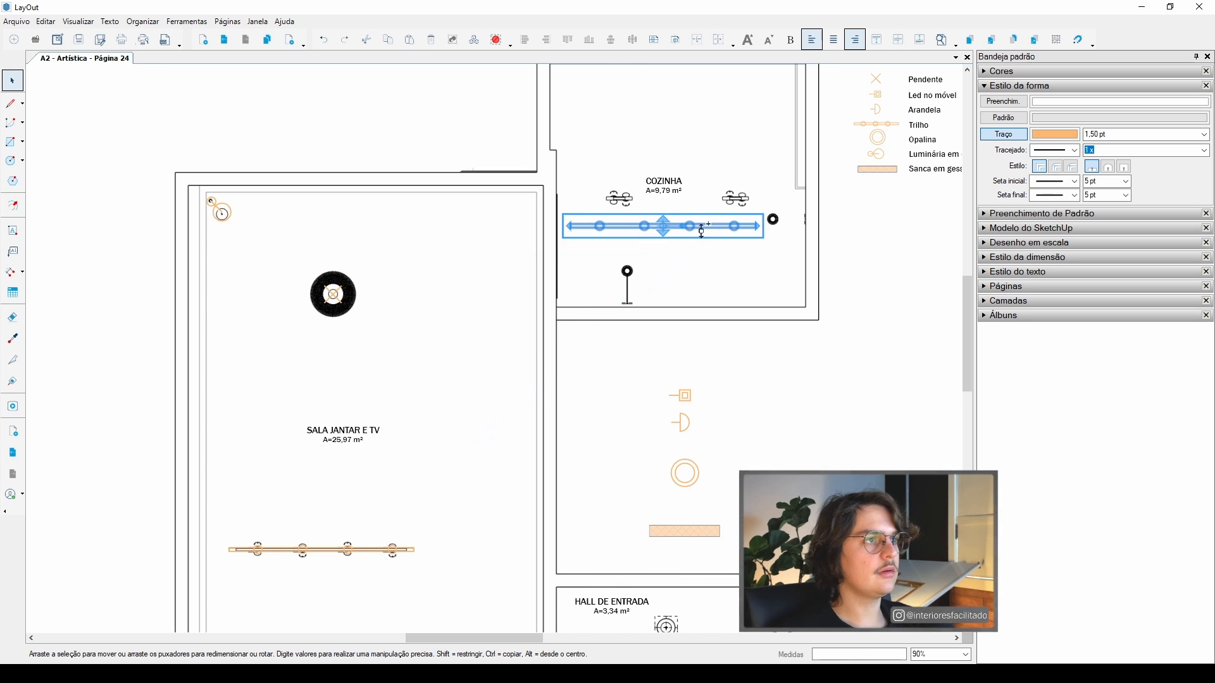
pyautogui.scroll(5, 654, 168)
pyautogui.scroll(2, 481, 305)
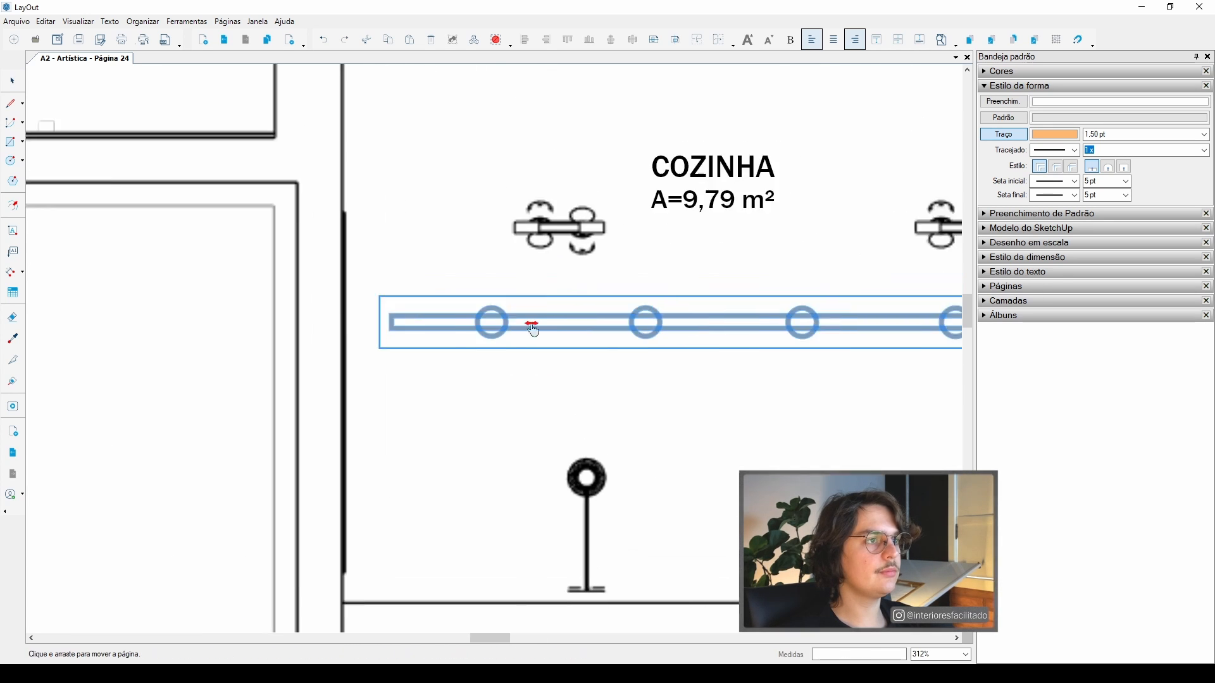
pyautogui.moveTo(619, 351); pyautogui.dragTo(474, 258)
# - Shorten the copied track symbol's bar from both ends to match the short kitchen fixture
pyautogui.doubleClick(781, 263)
pyautogui.click(790, 265)
pyautogui.moveTo(791, 265); pyautogui.dragTo(433, 280)
pyautogui.scroll(2, 401, 236)
pyautogui.click(408, 250)
pyautogui.click(523, 286)
pyautogui.scroll(2, 477, 285)
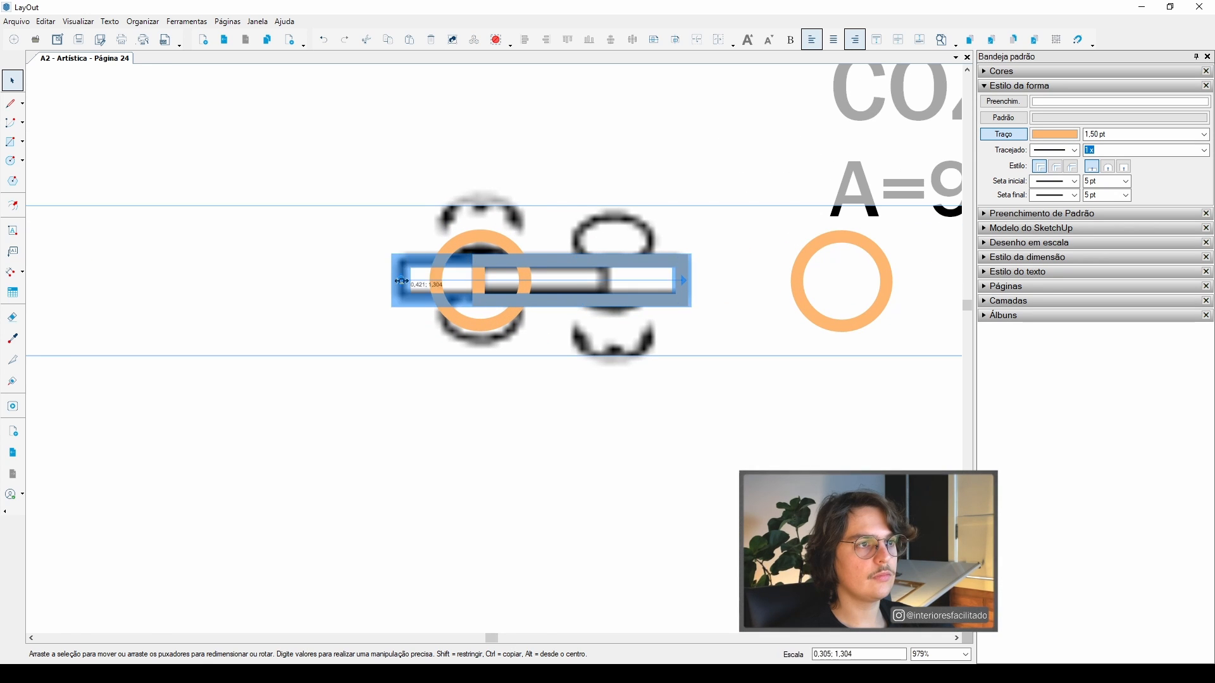
# - Place a second circle over the short kitchen track's other spot and delete the two surplus circles from the symbol
pyautogui.scroll(-2, 433, 280)
pyautogui.click(652, 306)
pyautogui.moveTo(624, 312); pyautogui.dragTo(518, 311)
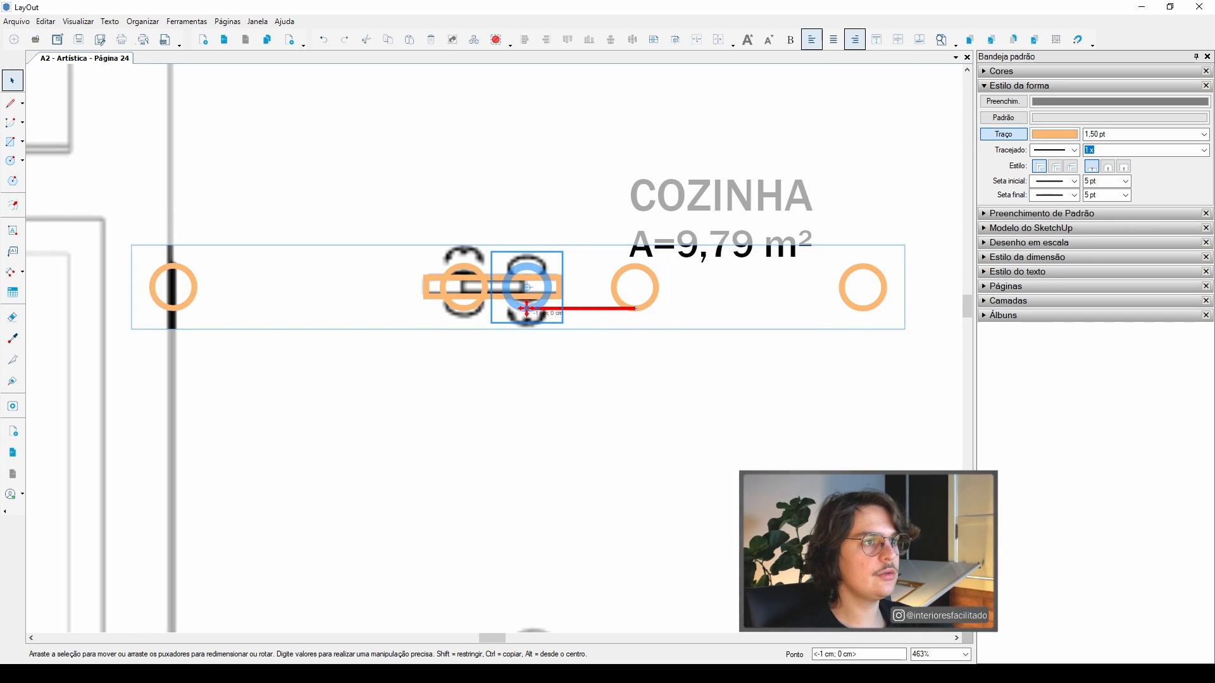
pyautogui.click(859, 283)
pyautogui.scroll(-2, 458, 308)
pyautogui.press('Delete')
pyautogui.moveTo(342, 332); pyautogui.dragTo(248, 261)
pyautogui.press('Delete')
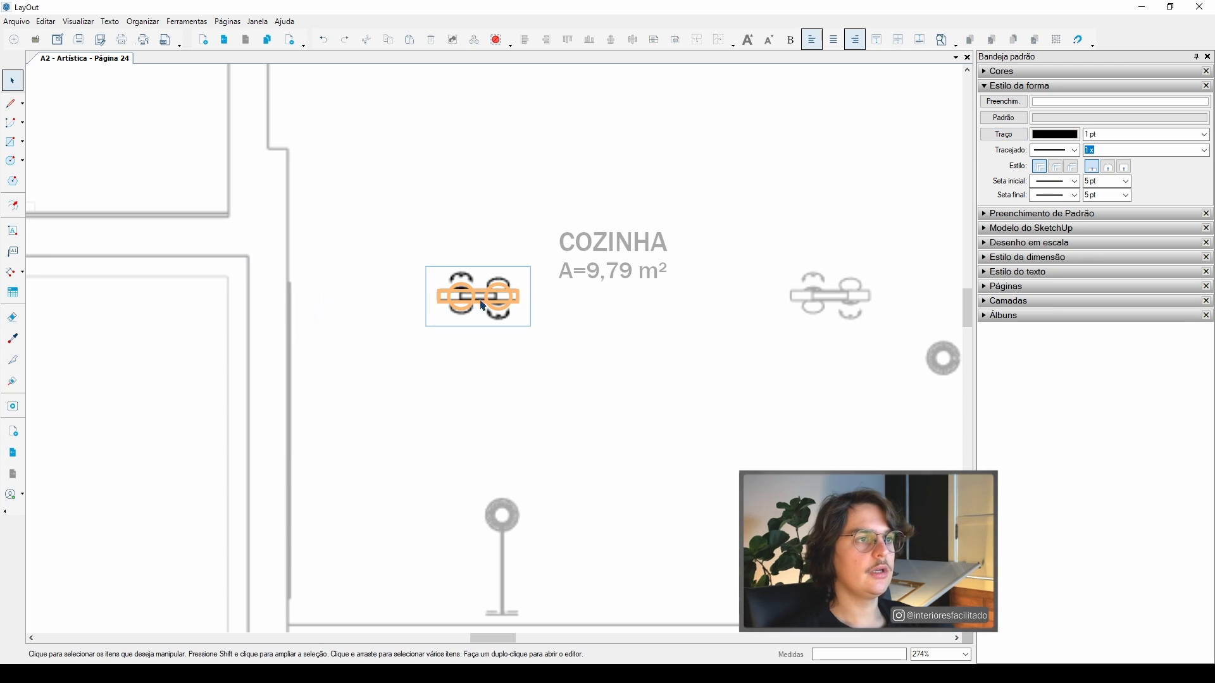
pyautogui.press('Escape')
# - Copy the two-spot track symbol horizontally onto the other short track fixture in COZINHA
pyautogui.moveTo(483, 293); pyautogui.dragTo(368, 309, button='middle')
pyautogui.scroll(2, 367, 305)
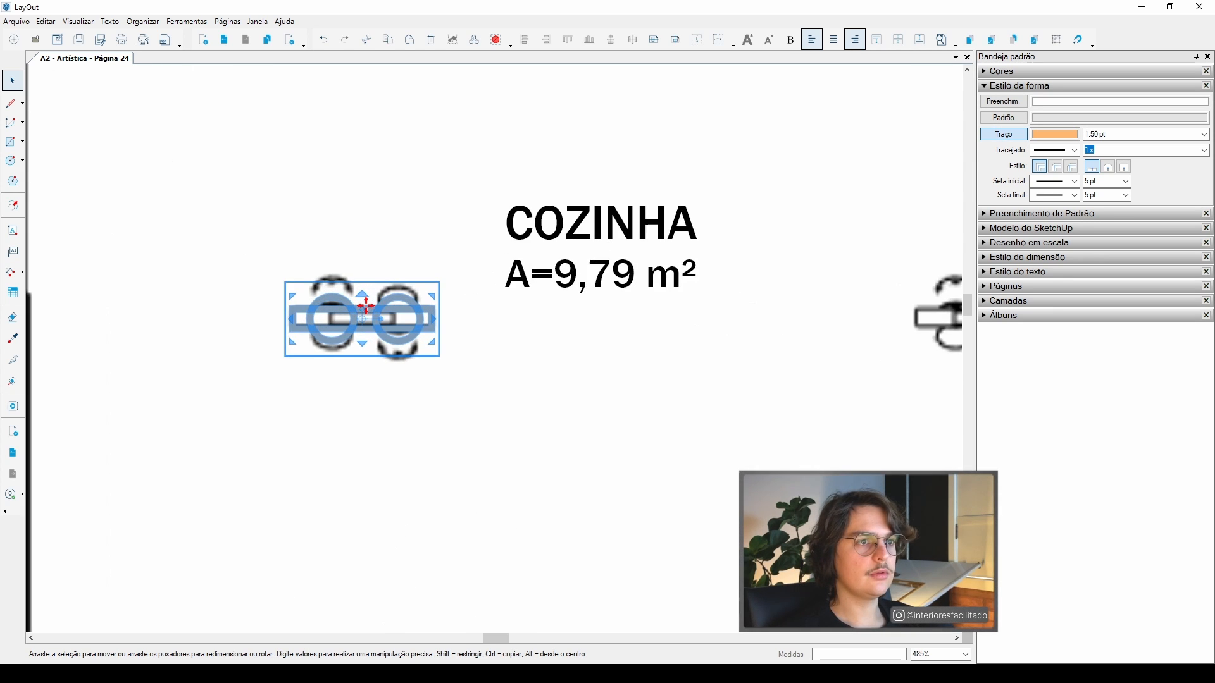
pyautogui.keyDown('ctrl'); pyautogui.moveTo(367, 307); pyautogui.dragTo(868, 310); pyautogui.keyUp('ctrl')
pyautogui.scroll(-6, 632, 328)
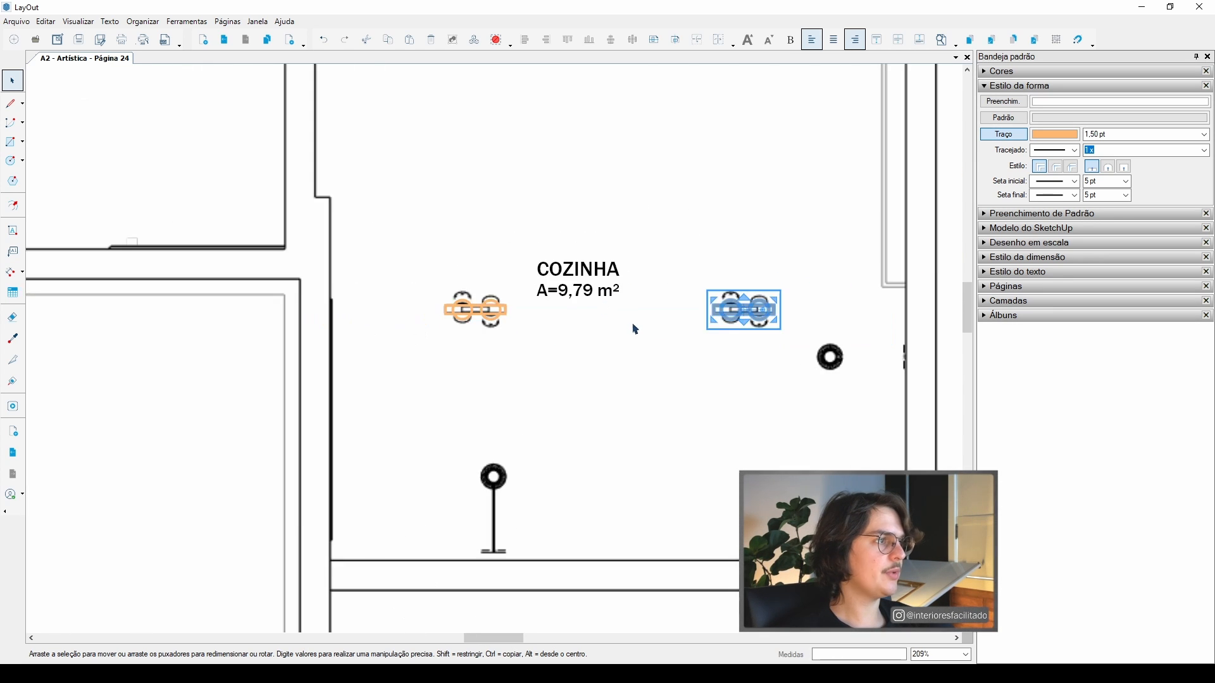
pyautogui.click(693, 405)
# - Move the enlarged Opalina double-circle symbol onto the ceiling fixture in HALL DE ENTRADA
pyautogui.scroll(1, 671, 404)
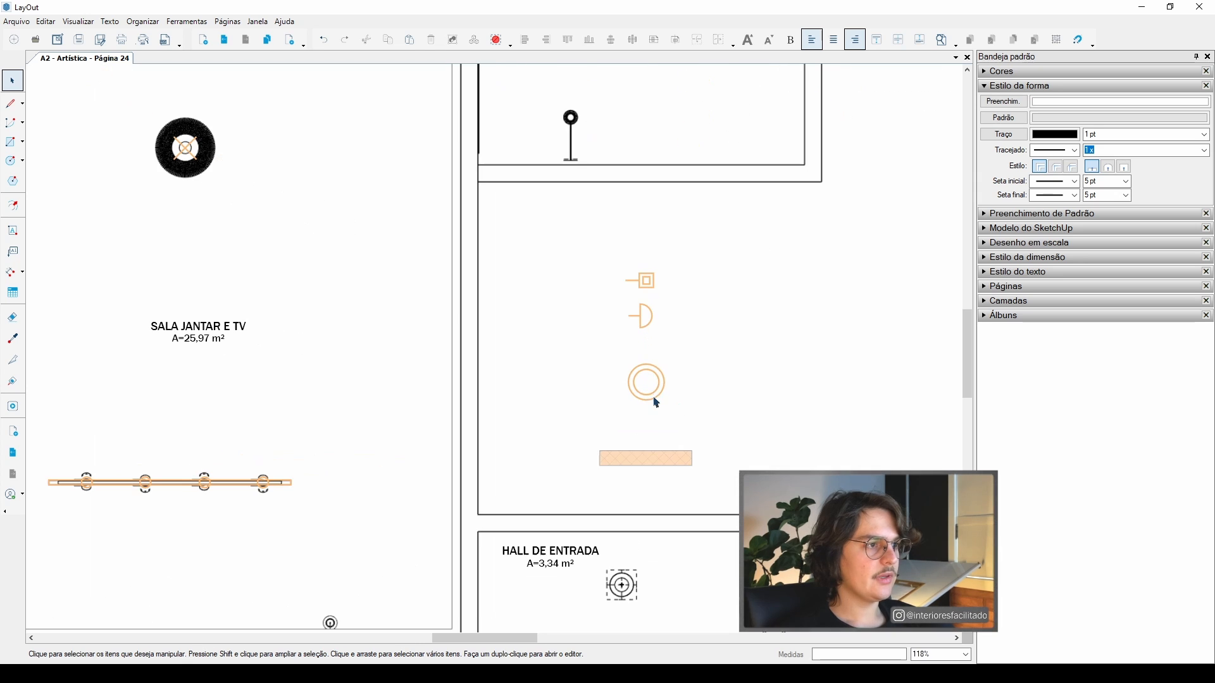
pyautogui.click(655, 346)
pyautogui.moveTo(659, 346)
pyautogui.mouseDown(button='middle')
pyautogui.moveTo(617, 252)
pyautogui.moveTo(510, 154)
pyautogui.mouseUp(button='middle')
pyautogui.scroll(3, 597, 252)
pyautogui.keyDown('ctrl'); pyautogui.moveTo(510, 154); pyautogui.dragTo(467, 510); pyautogui.keyUp('ctrl')
pyautogui.scroll(8, 469, 500)
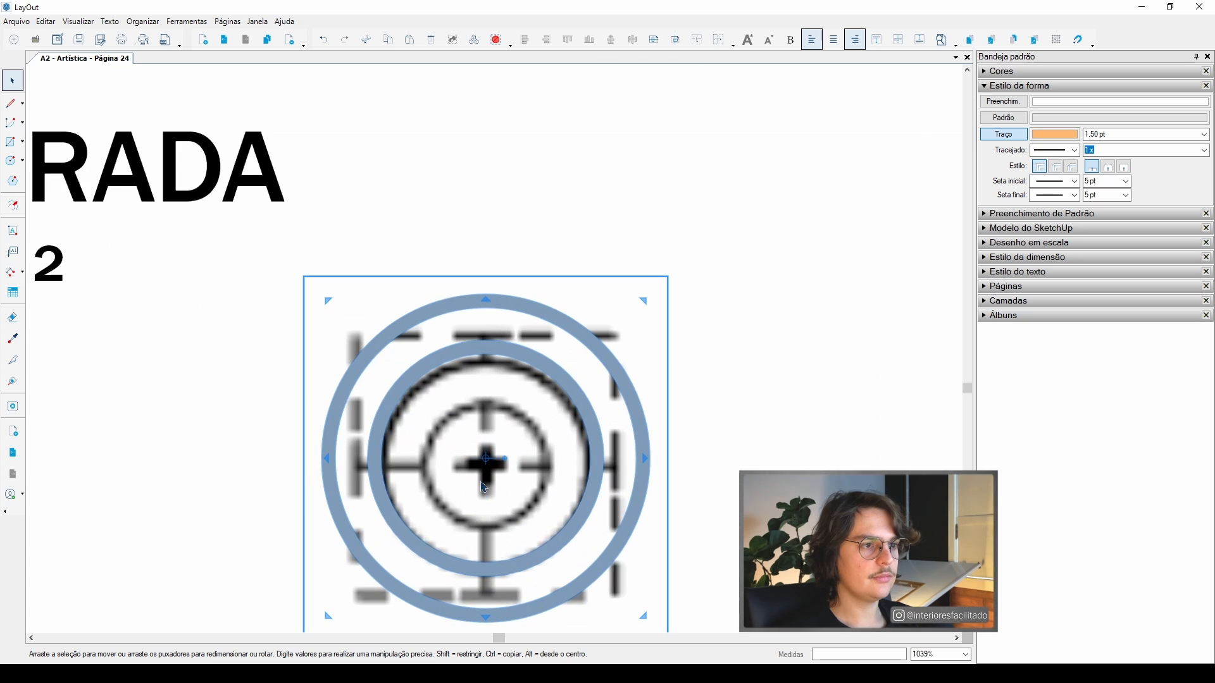
pyautogui.scroll(4, 569, 479)
pyautogui.moveTo(591, 475); pyautogui.dragTo(596, 463)
pyautogui.scroll(-10, 597, 460)
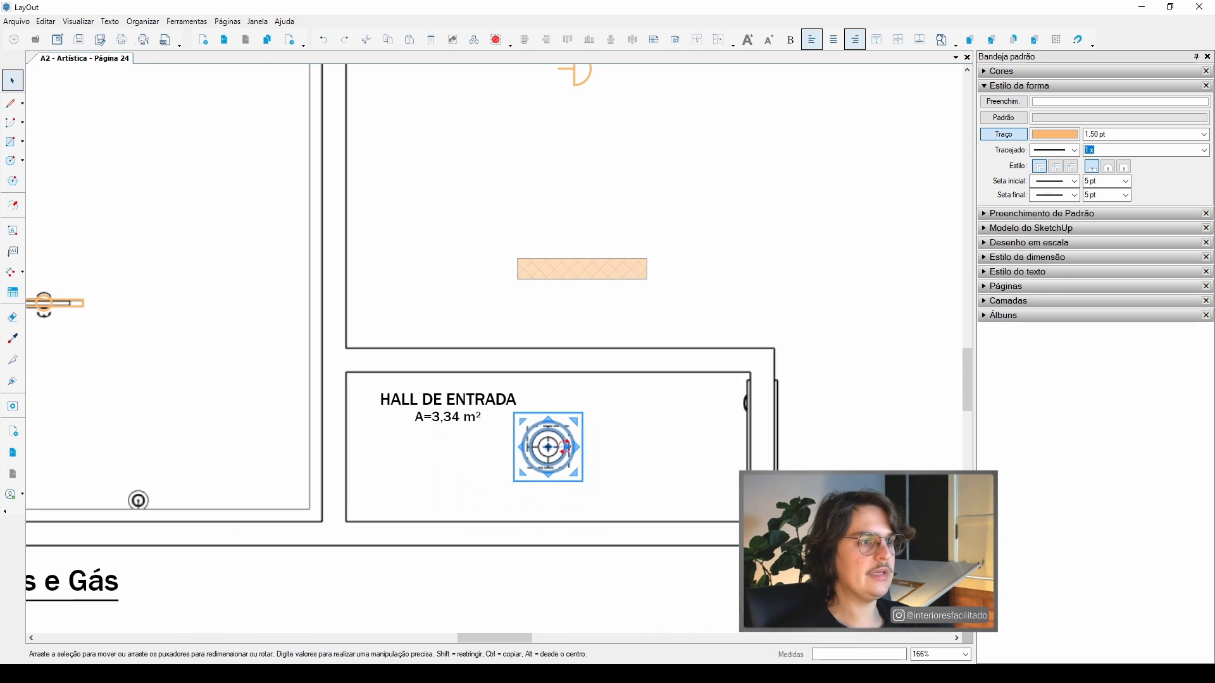
# - Shrink the Opalina symbol to roughly the size of the fixture's dashed square and move it back over the fixture
pyautogui.click(567, 449)
pyautogui.scroll(3, 567, 449)
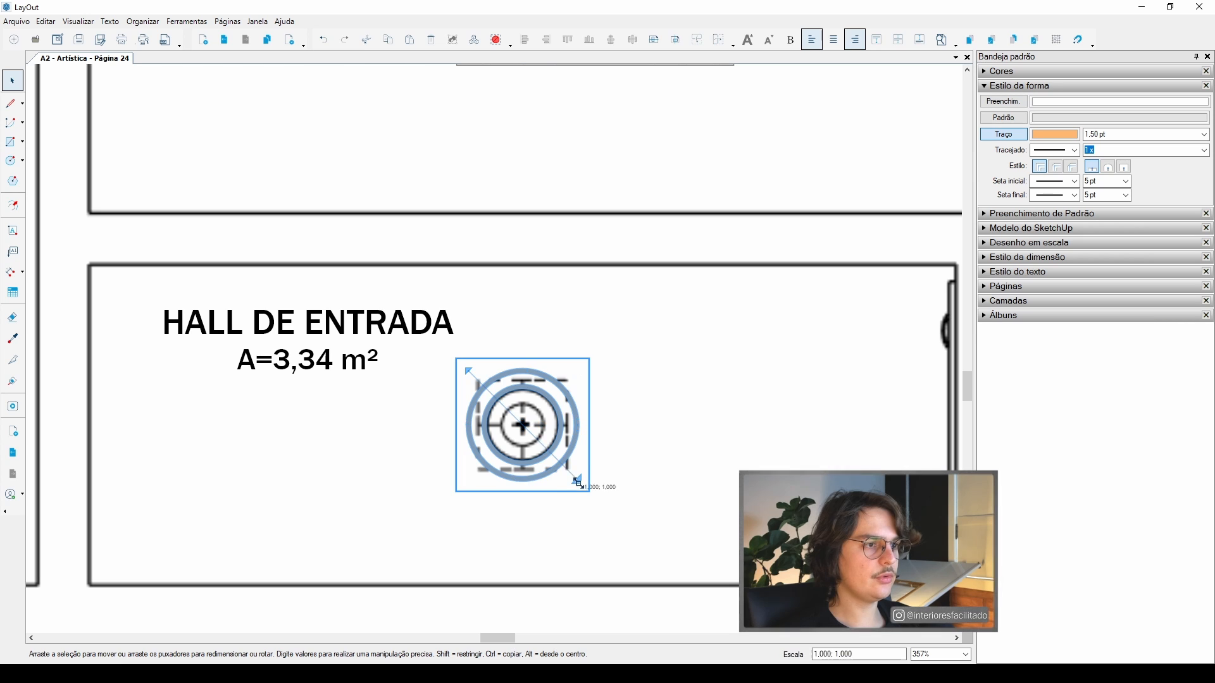
pyautogui.scroll(3, 527, 441)
pyautogui.doubleClick(539, 445)
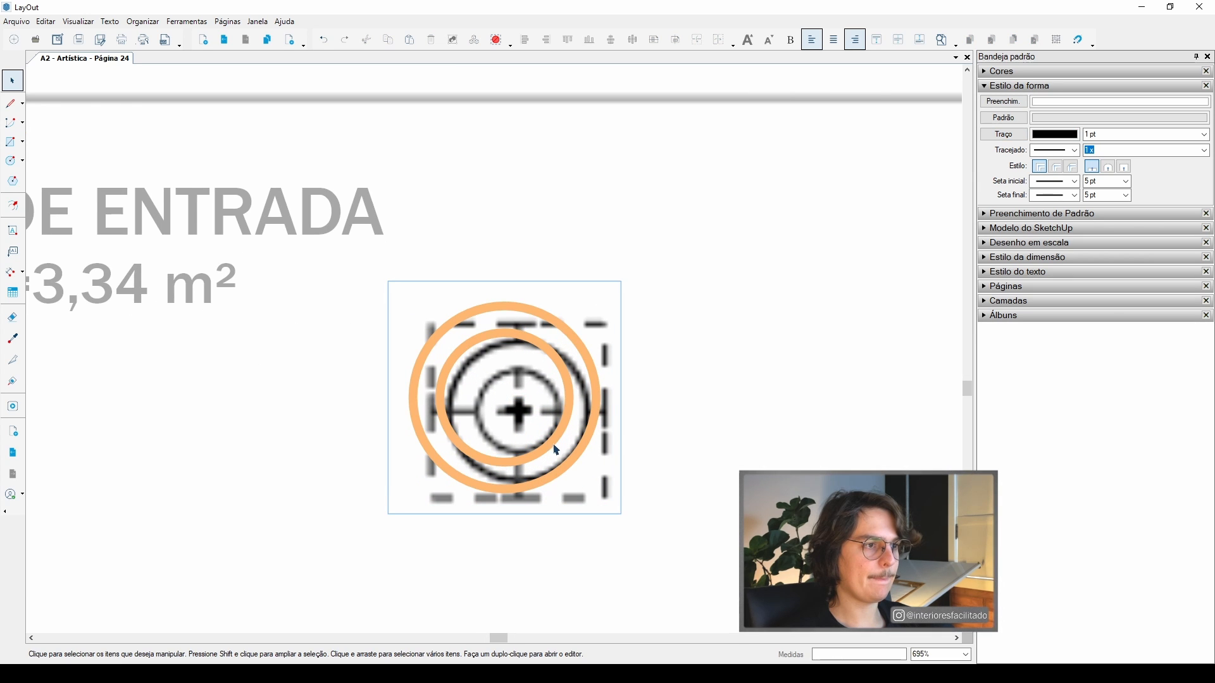
pyautogui.moveTo(556, 451); pyautogui.dragTo(566, 461)
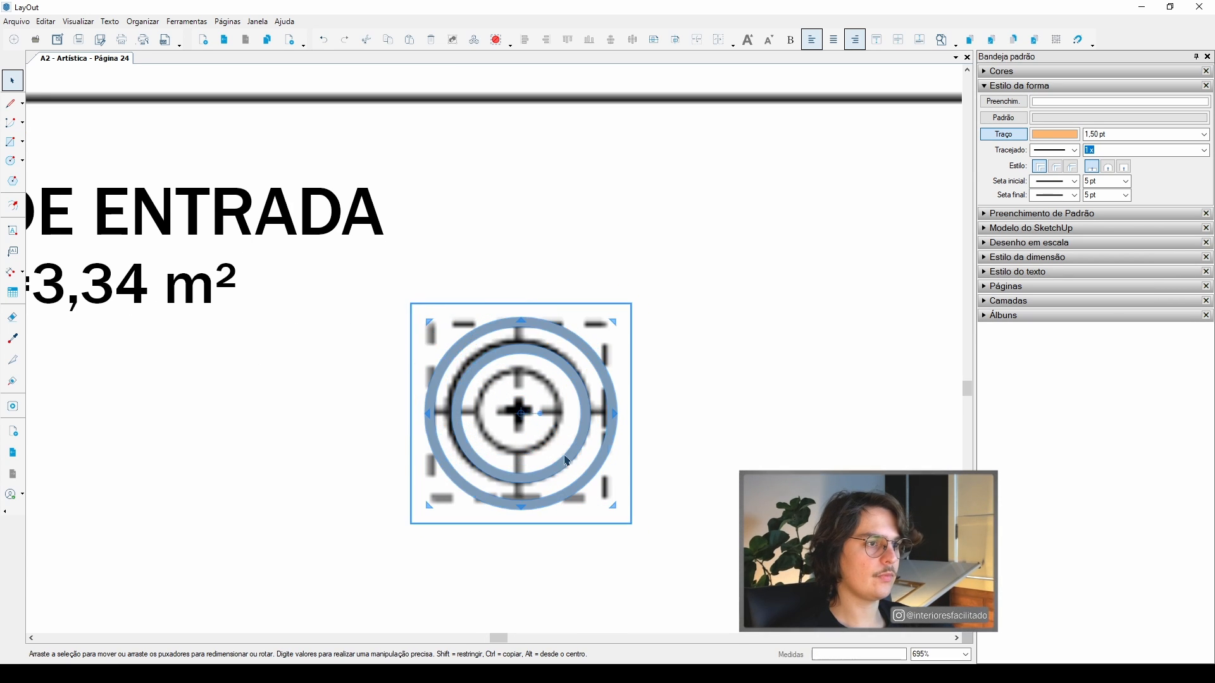
pyautogui.scroll(-6, 566, 459)
pyautogui.click(778, 236)
# - Nudge the reduced Opalina symbol so it is centred on the crosshair of the HALL DE ENTRADA fixture
pyautogui.scroll(-2, 759, 250)
pyautogui.moveTo(646, 322); pyautogui.dragTo(611, 380, button='middle')
pyautogui.scroll(6, 597, 425)
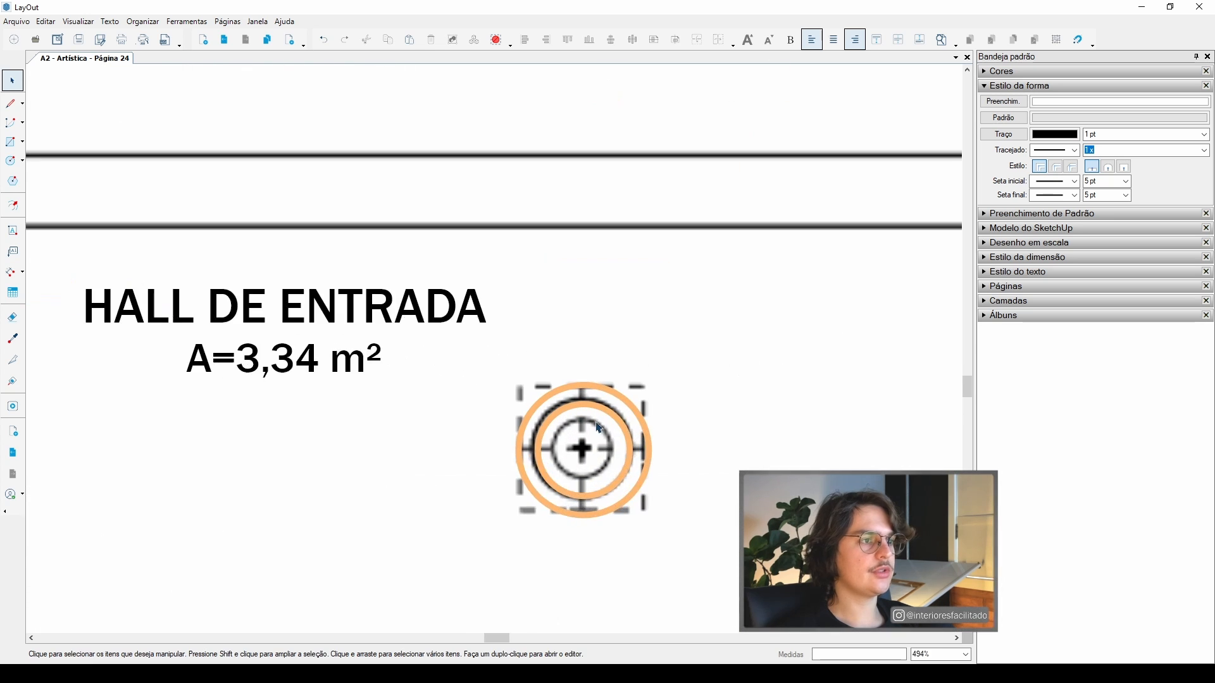
pyautogui.scroll(4, 599, 427)
pyautogui.click(670, 442)
pyautogui.moveTo(670, 442); pyautogui.dragTo(659, 435)
pyautogui.scroll(-10, 660, 435)
pyautogui.click(745, 329)
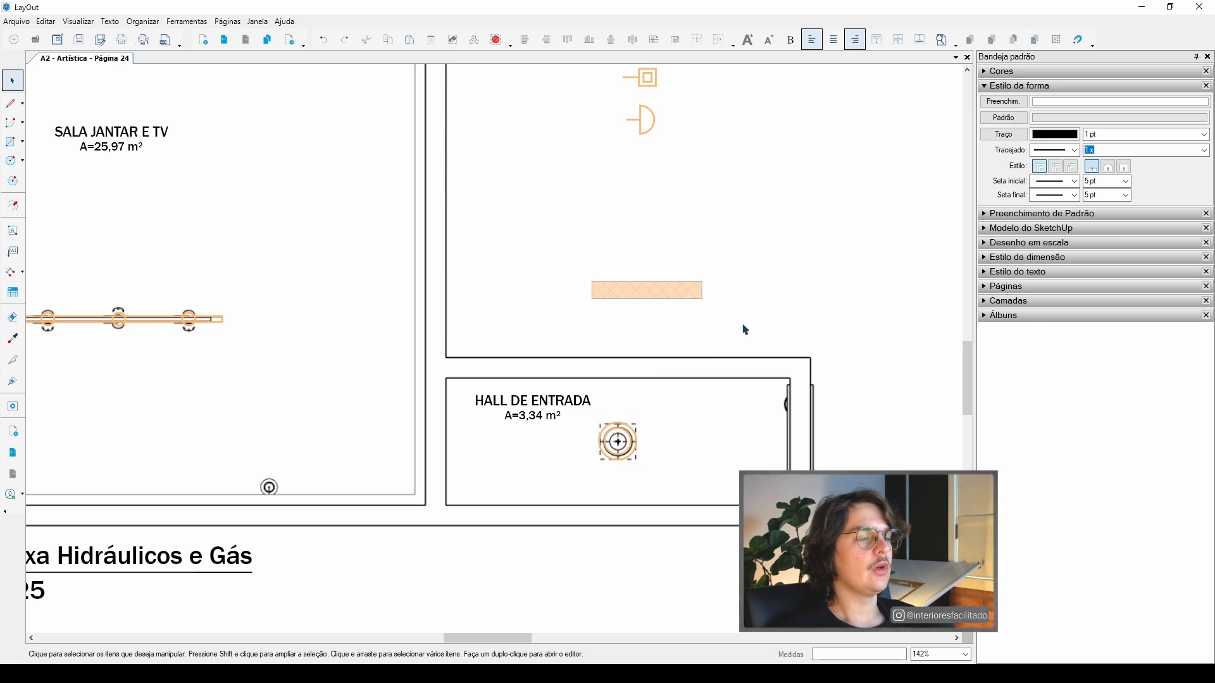
# - Move the Arandela symbol to the wall fixture in SALA JANTAR E TV, rotated so its stem meets the lower wall
pyautogui.scroll(-3, 696, 332)
pyautogui.click(639, 263)
pyautogui.scroll(3, 578, 329)
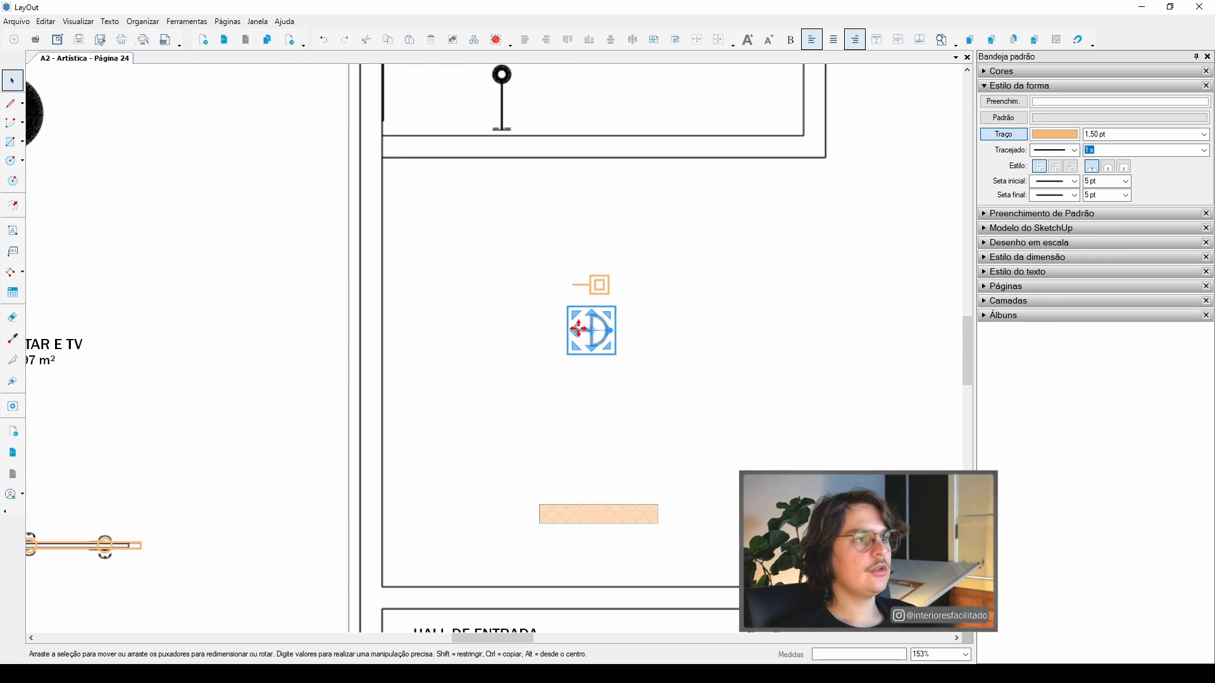
pyautogui.scroll(-3, 579, 329)
pyautogui.moveTo(583, 328); pyautogui.dragTo(360, 491)
pyautogui.moveTo(360, 491); pyautogui.dragTo(633, 240, button='middle')
pyautogui.scroll(4, 641, 251)
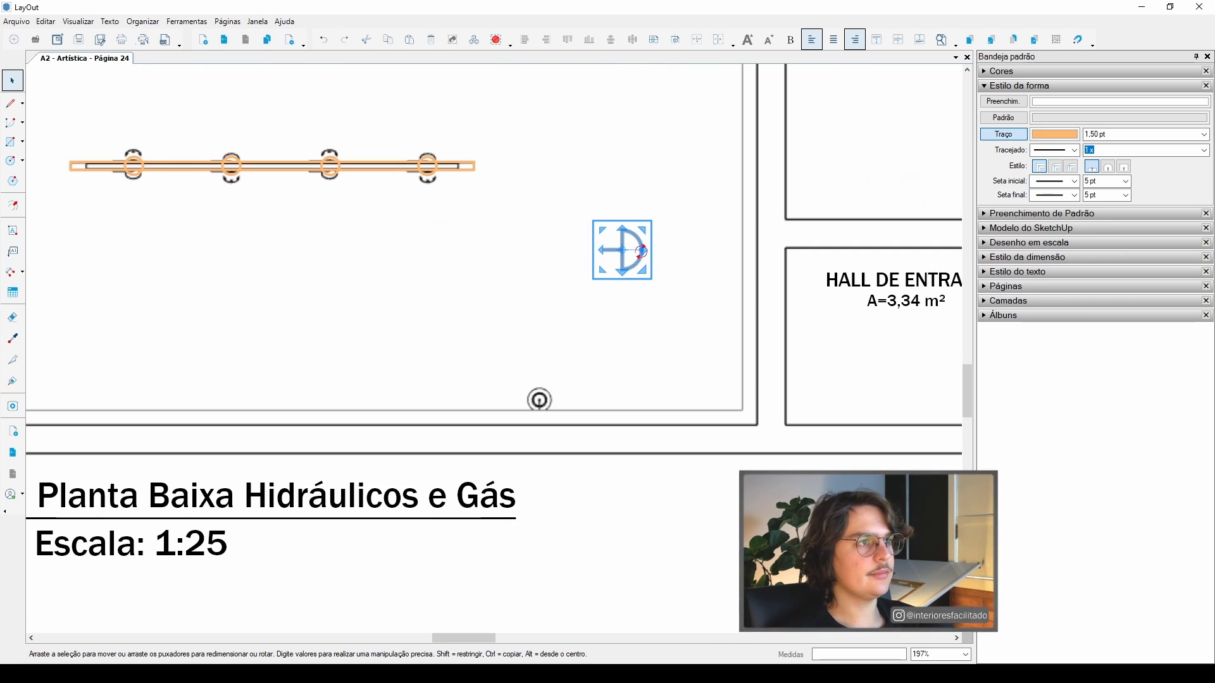
pyautogui.moveTo(623, 268); pyautogui.dragTo(541, 427)
pyautogui.scroll(8, 541, 411)
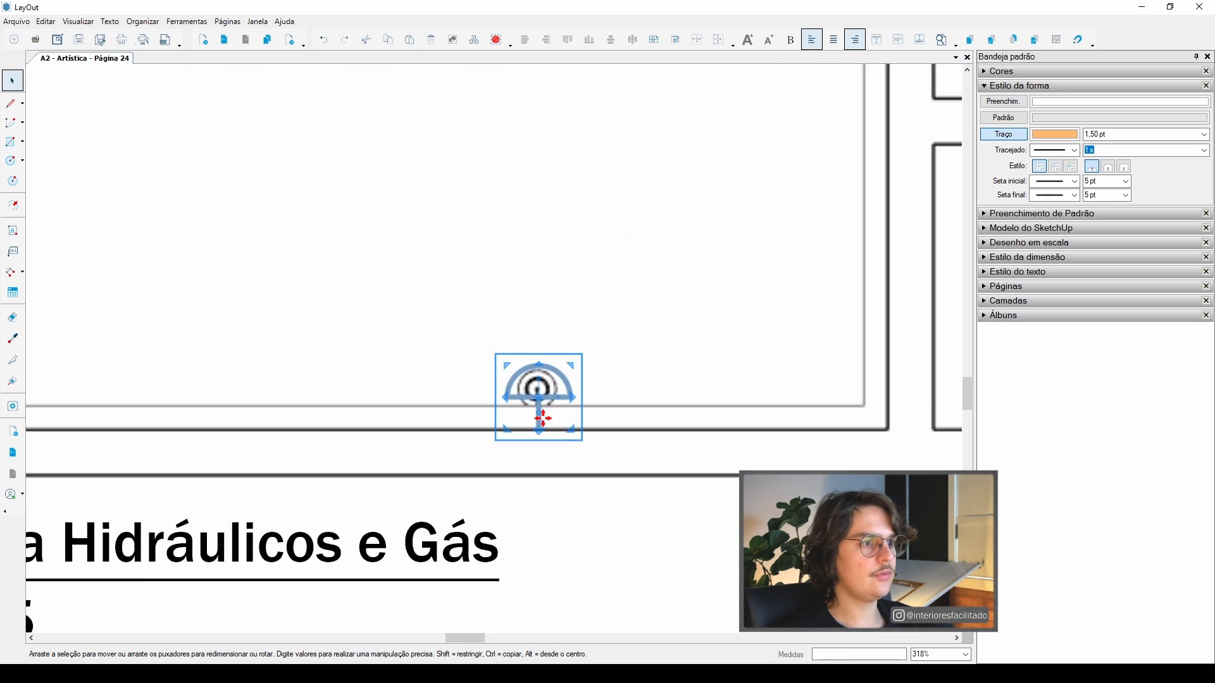
# - Copy the Arandela symbol onto both wall fixtures in COZINHA, rotating the copy at the right wall so its stem meets that wall
pyautogui.moveTo(535, 383); pyautogui.dragTo(747, 121)
pyautogui.scroll(-12, 535, 386)
pyautogui.moveTo(747, 121); pyautogui.dragTo(449, 482, button='middle')
pyautogui.moveTo(447, 481); pyautogui.dragTo(706, 226)
pyautogui.scroll(6, 446, 383)
pyautogui.scroll(-3, 430, 383)
pyautogui.scroll(3, 672, 271)
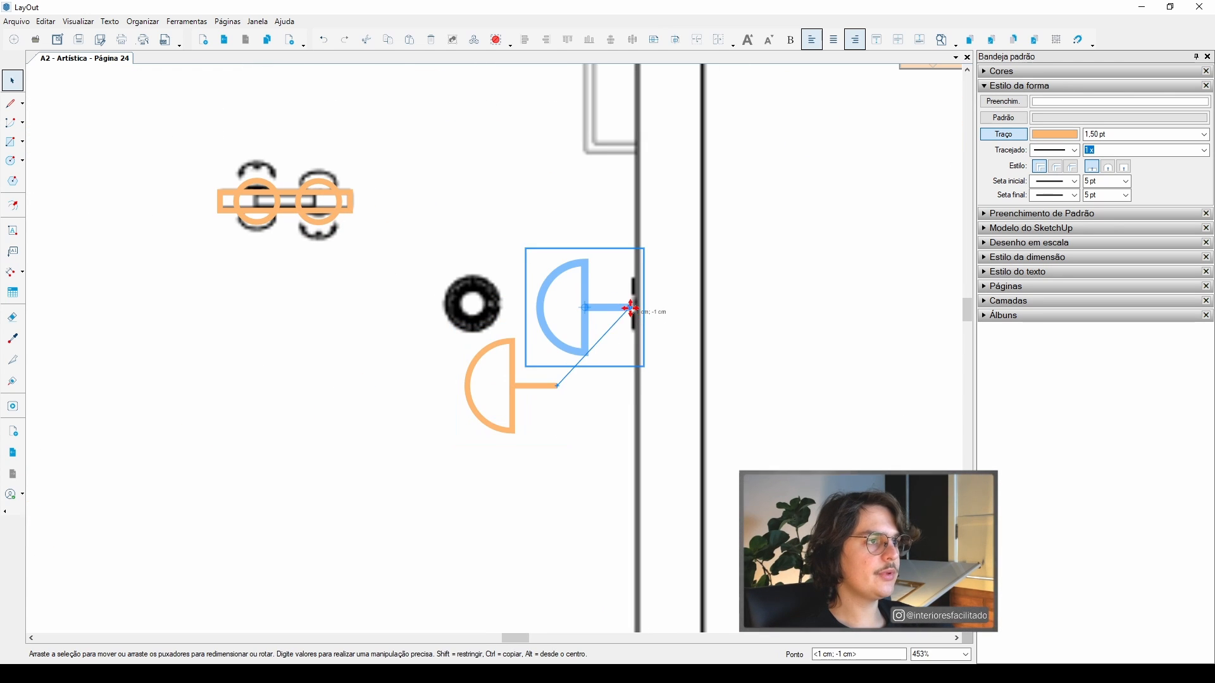
pyautogui.moveTo(631, 308); pyautogui.dragTo(636, 303)
pyautogui.scroll(-6, 573, 355)
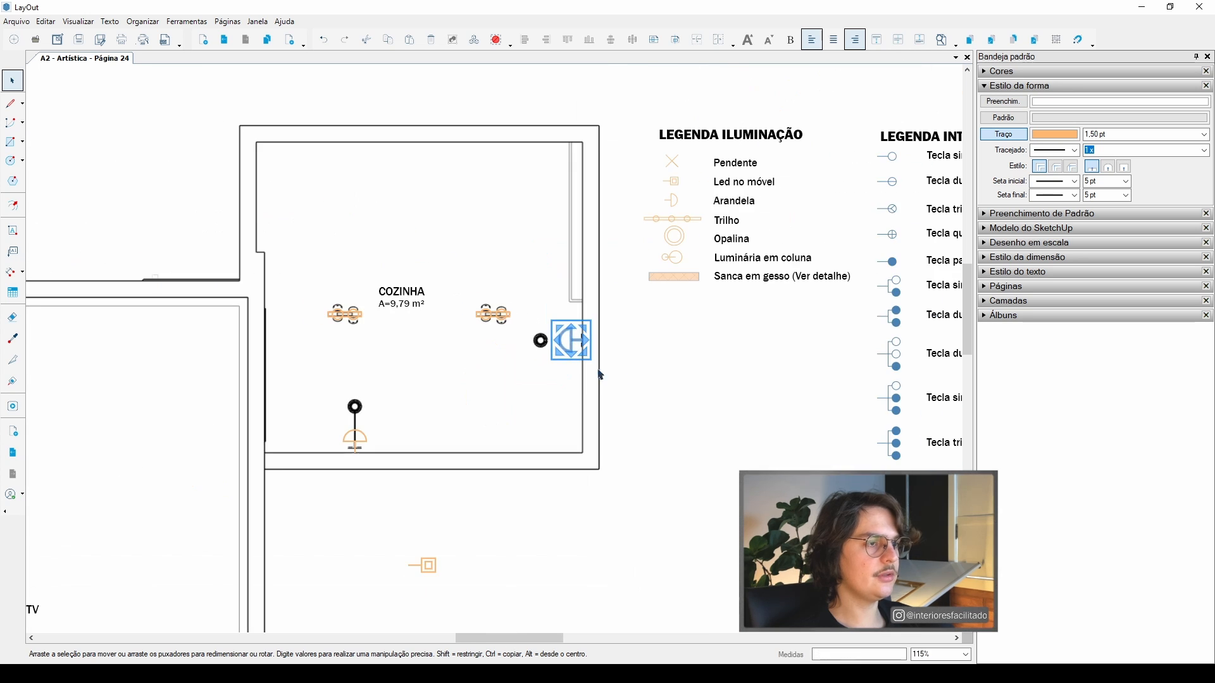
pyautogui.click(661, 386)
# - Switch to the SketchUp kitchen model and open the upper cabinet door above the range hood
pyautogui.scroll(-2, 577, 390)
pyautogui.moveTo(509, 514); pyautogui.dragTo(579, 445, button='middle')
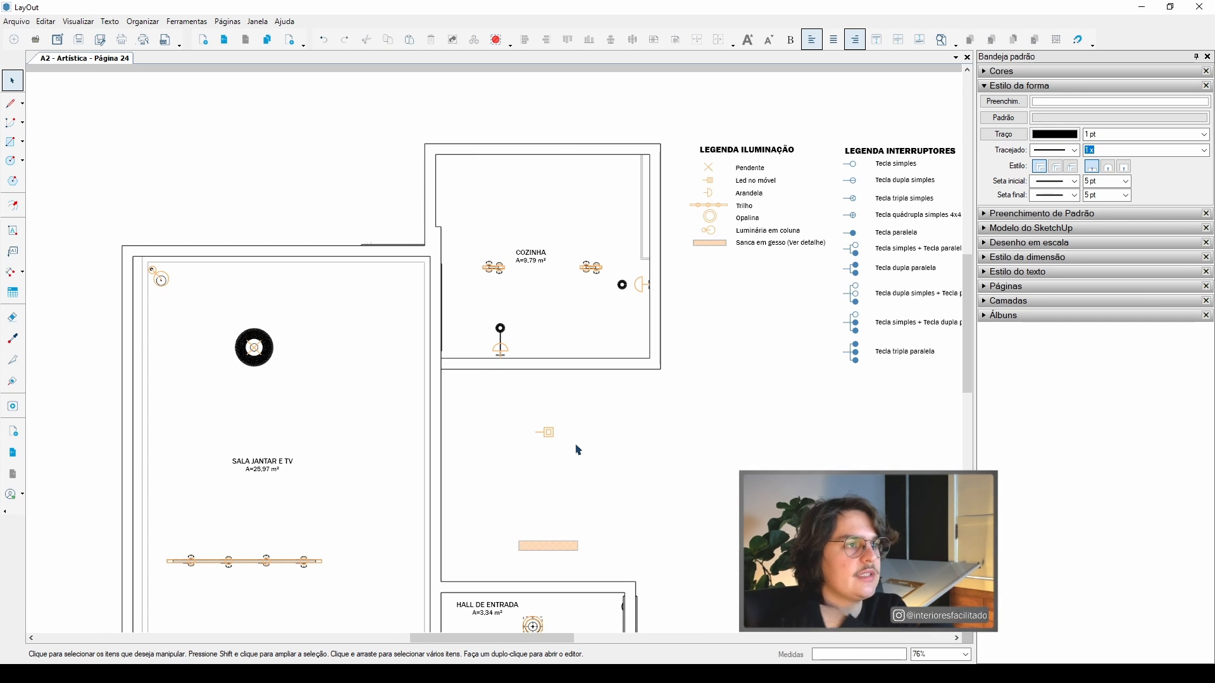
pyautogui.scroll(-1, 542, 290)
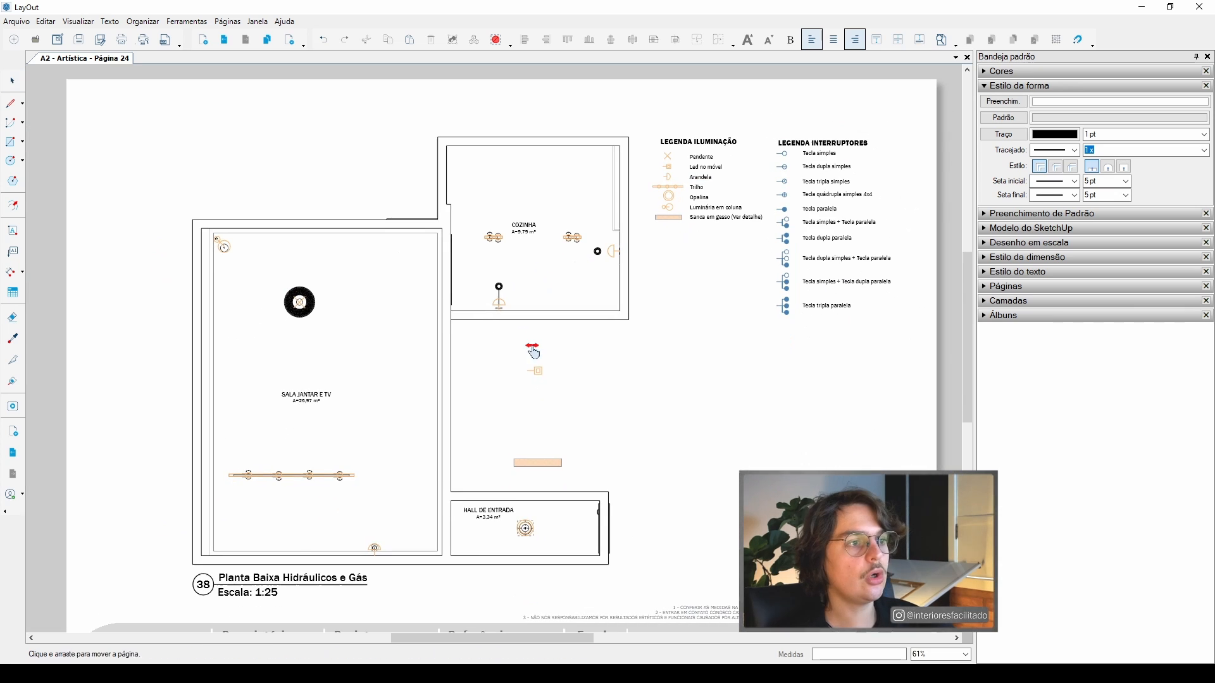
pyautogui.scroll(-1, 536, 382)
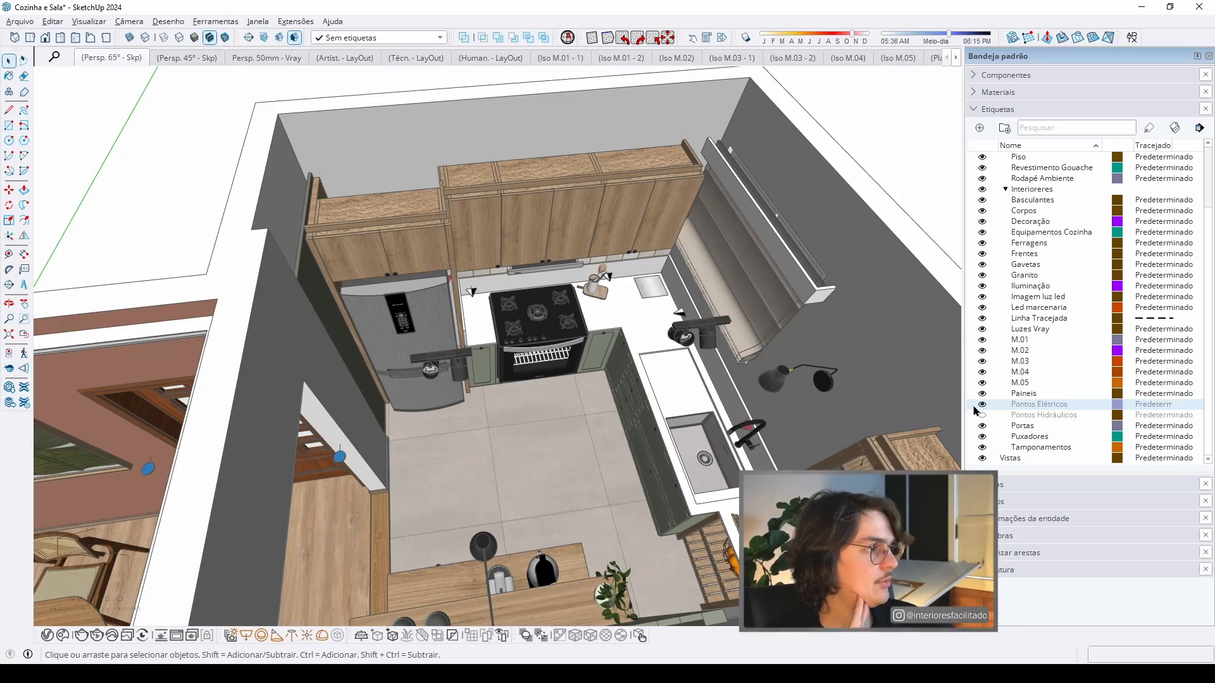
pyautogui.scroll(4, 529, 276)
pyautogui.moveTo(529, 276); pyautogui.dragTo(504, 215, button='middle')
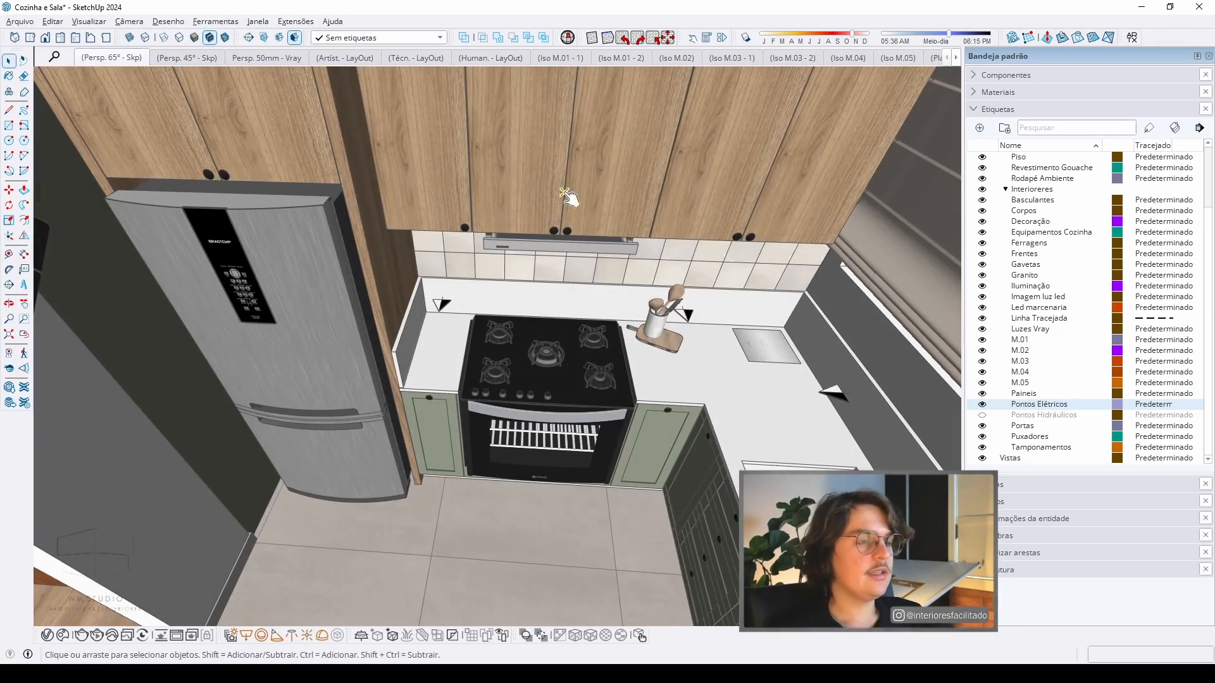
pyautogui.click(557, 214)
pyautogui.moveTo(549, 316); pyautogui.dragTo(563, 193, button='middle')
pyautogui.press('space')
# - Examine the electrical points inside the open cabinet and view the kitchen with its door closed again
pyautogui.scroll(4, 510, 233)
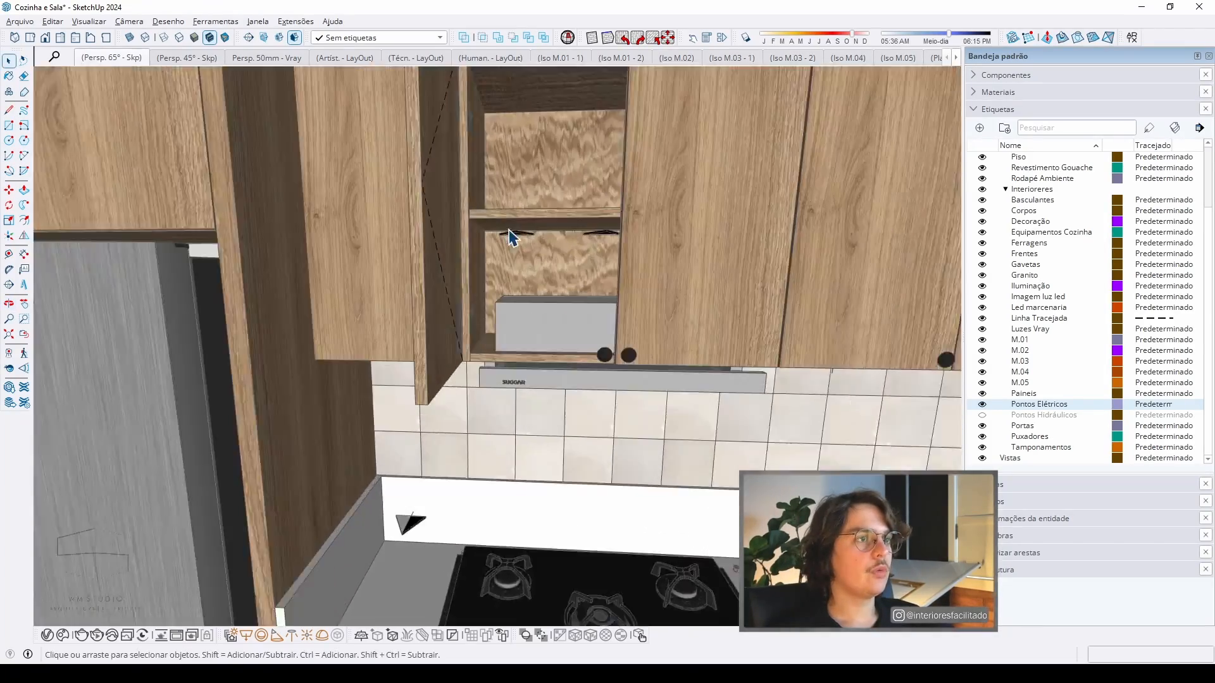
pyautogui.scroll(3, 510, 233)
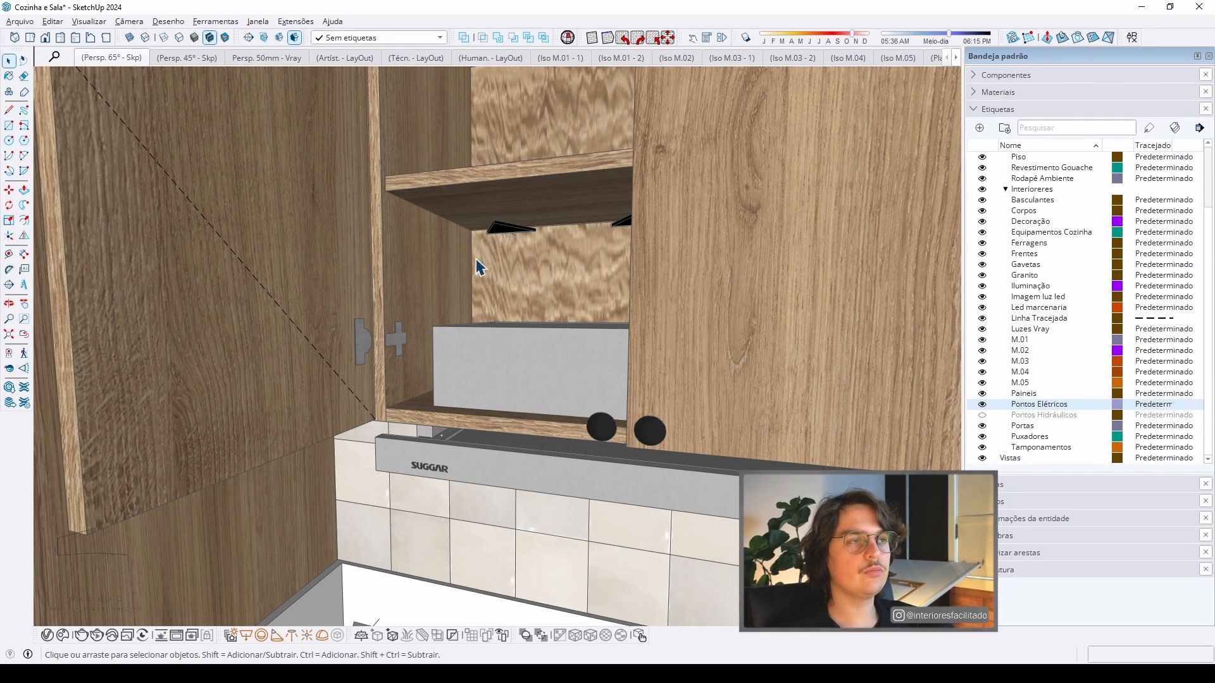
pyautogui.scroll(-3, 489, 252)
pyautogui.moveTo(489, 252); pyautogui.dragTo(470, 275, button='middle')
pyautogui.scroll(-3, 419, 290)
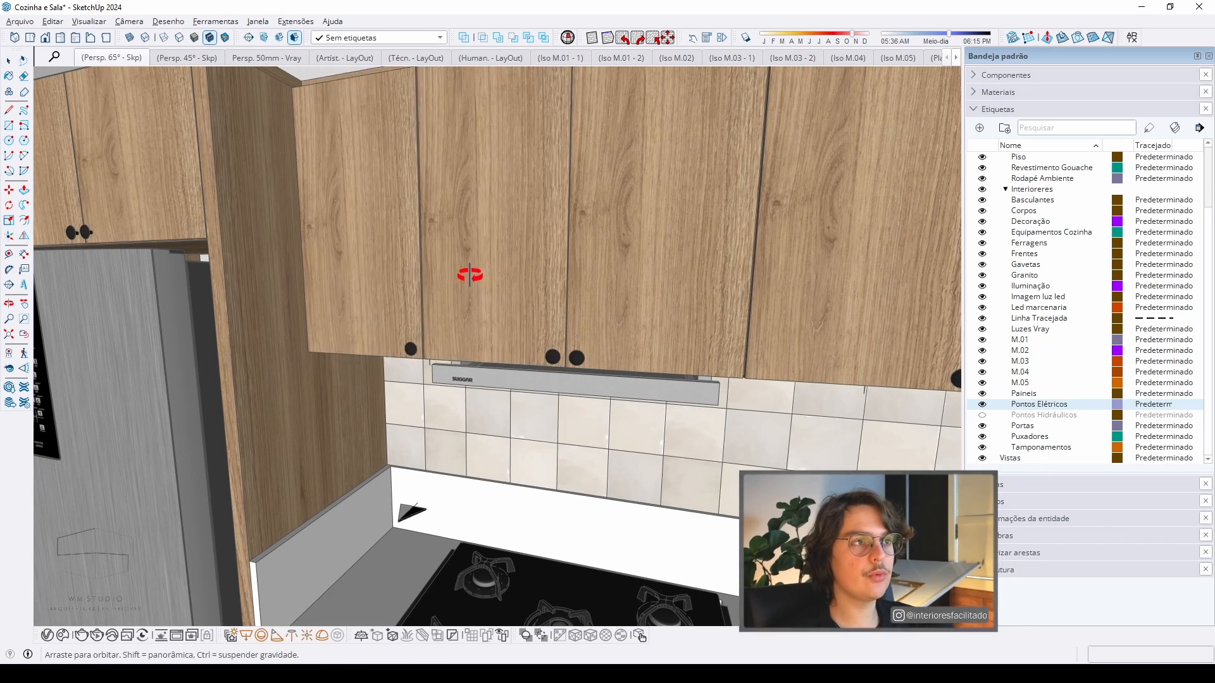
pyautogui.scroll(-6, 469, 275)
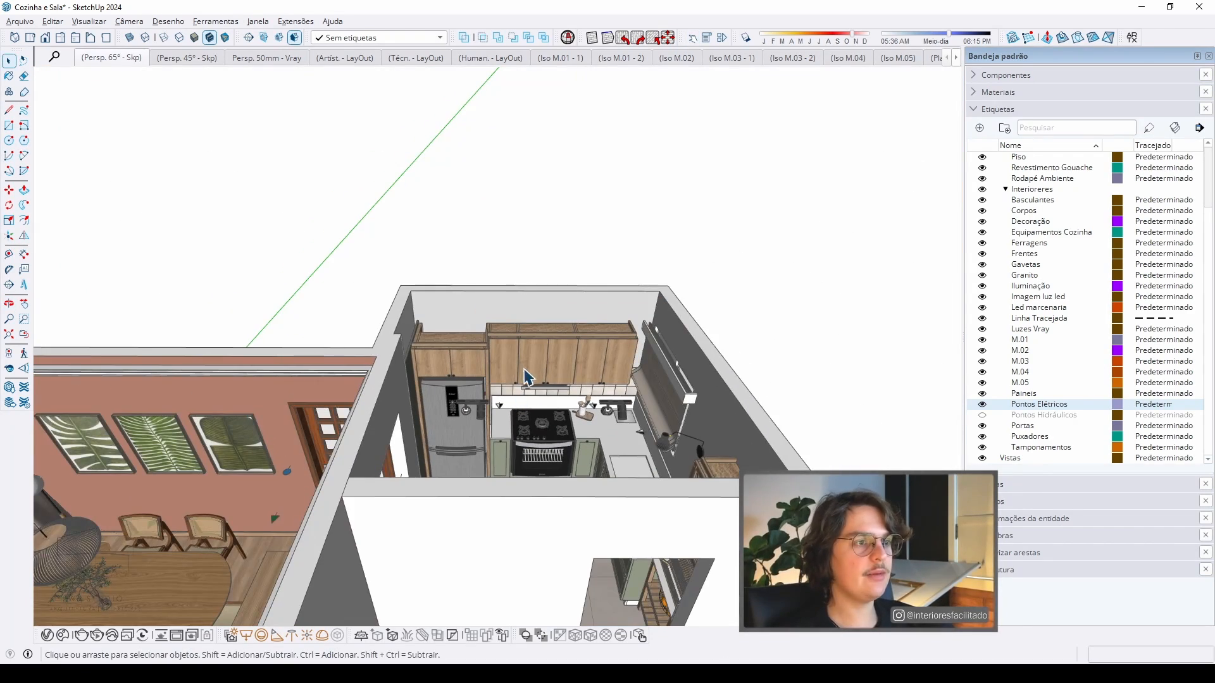
# - Switch back to LayOut and go back to the sheet with sections Corte B-B Humanizado and Corte C-C Técnico Externo
pyautogui.hotkey('alt', 'Tab')
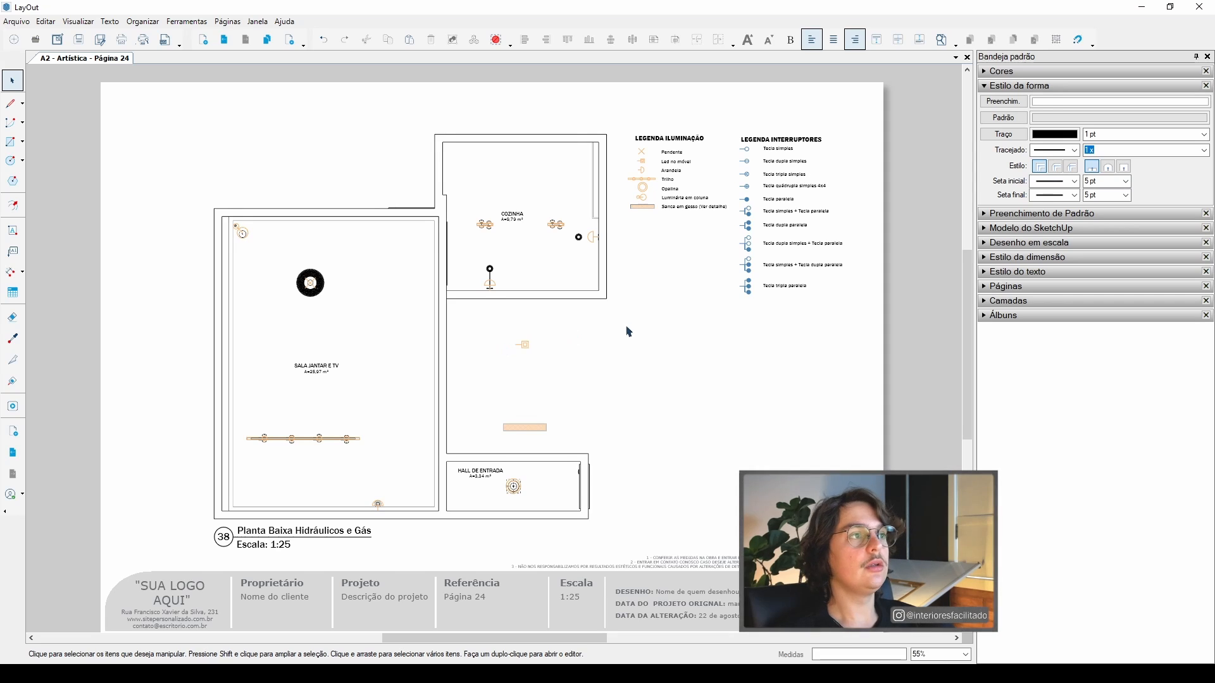
pyautogui.moveTo(626, 326); pyautogui.dragTo(615, 318, button='middle')
pyautogui.click(225, 40)
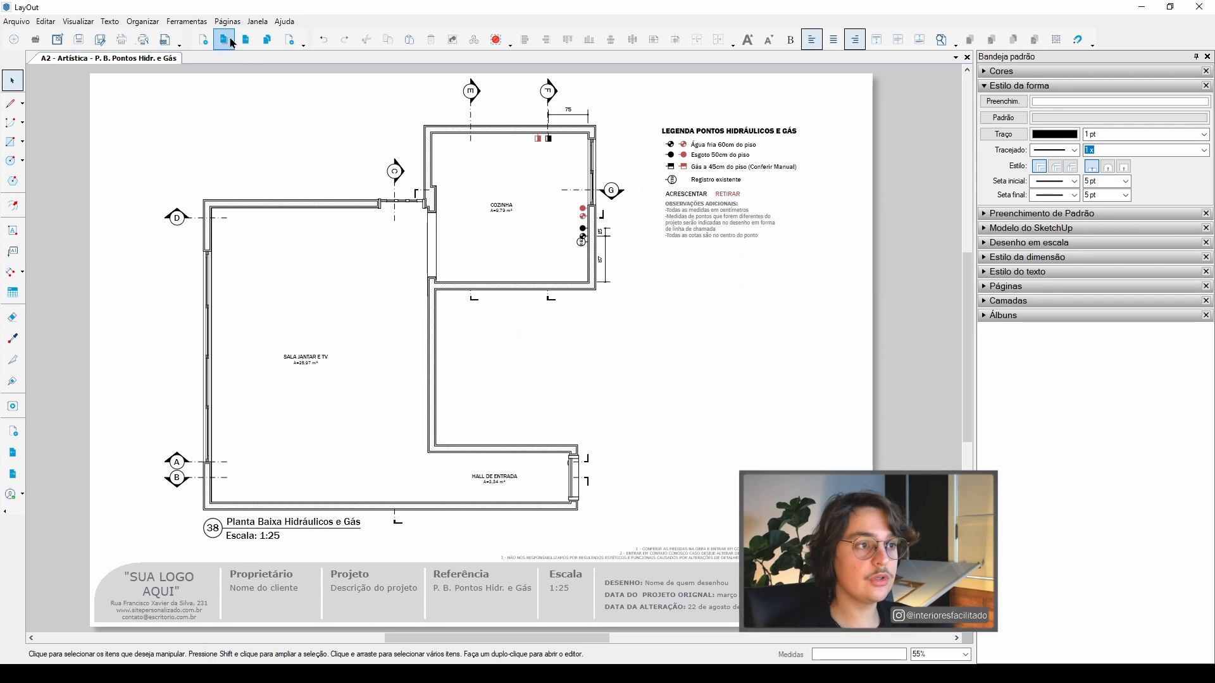
pyautogui.click(225, 40)
pyautogui.click(226, 39)
pyautogui.click(225, 40)
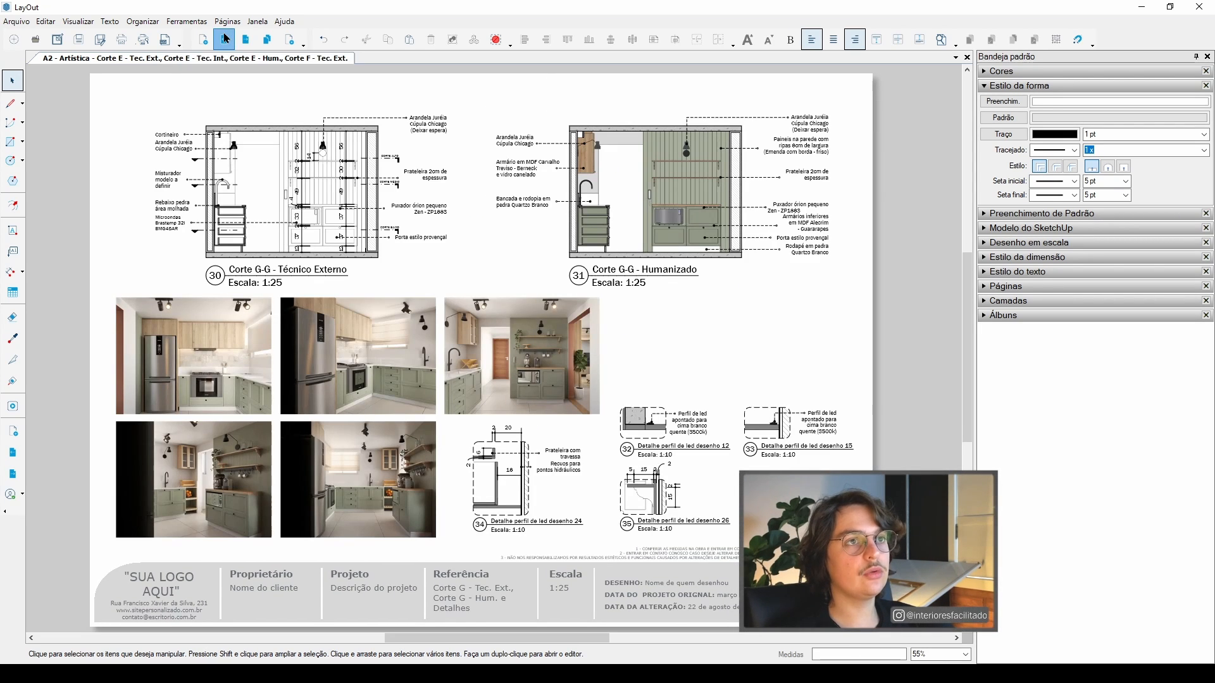
pyautogui.click(225, 40)
pyautogui.click(225, 40)
pyautogui.click(225, 40)
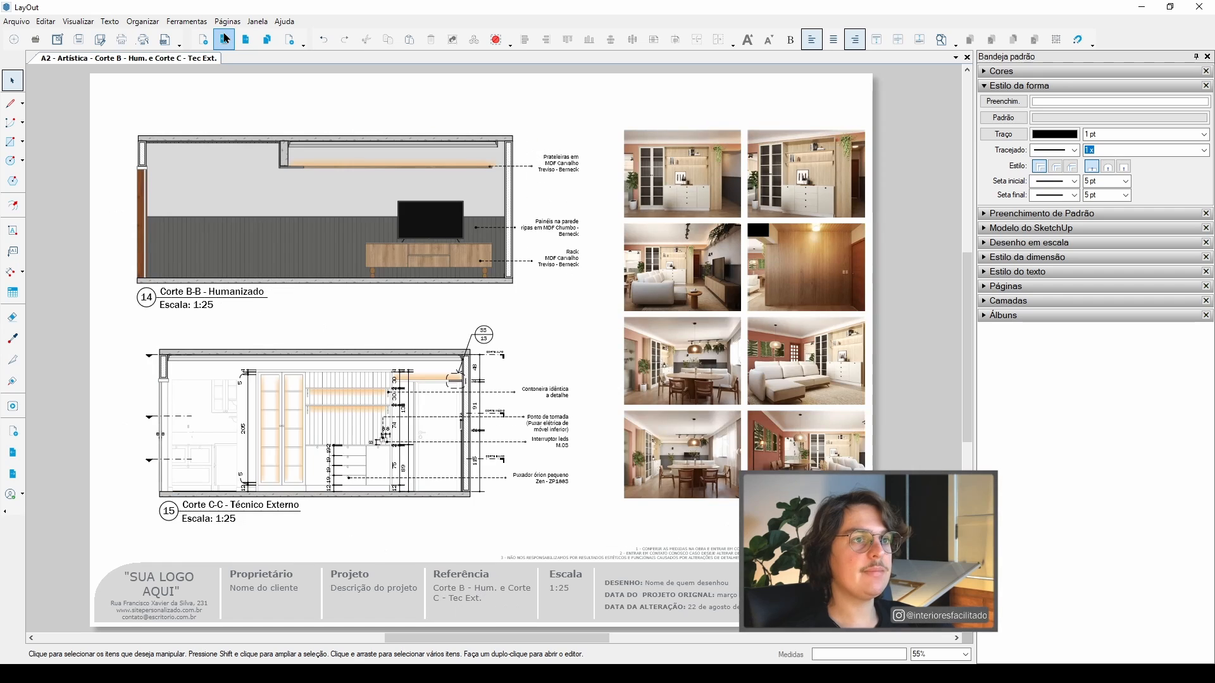
# - Examine the furniture LED lighting and its callouts in the Corte C-C Técnico Externo section
pyautogui.scroll(3, 393, 430)
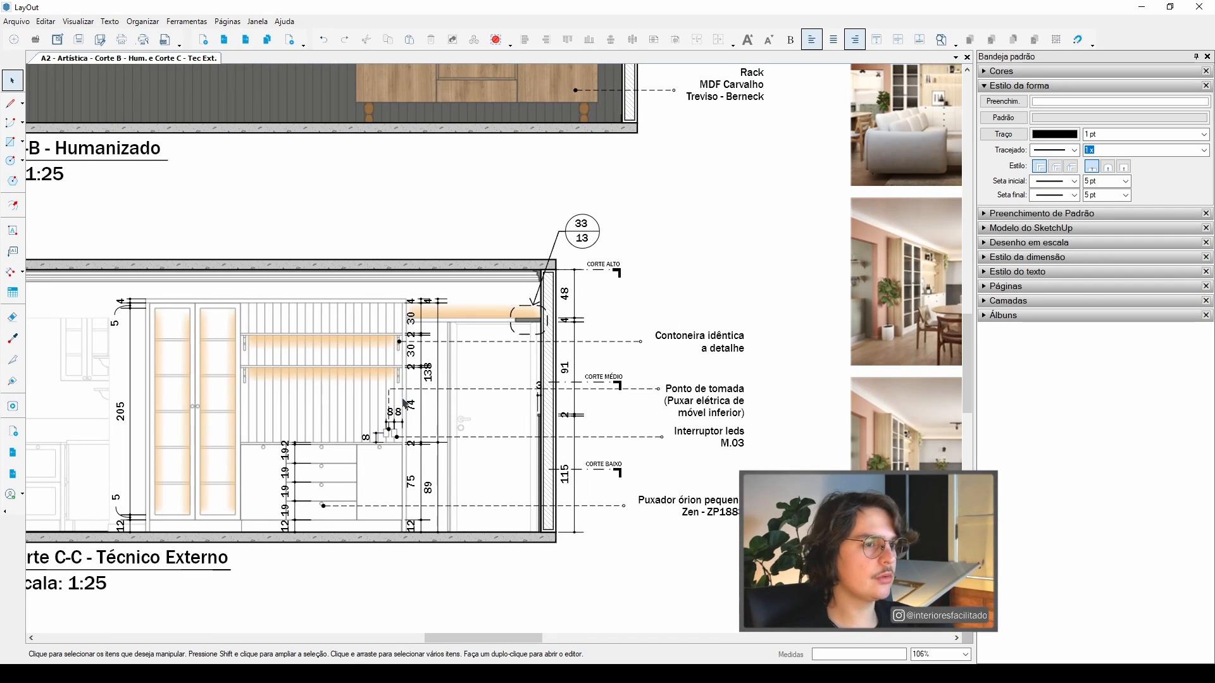
pyautogui.scroll(-1, 406, 394)
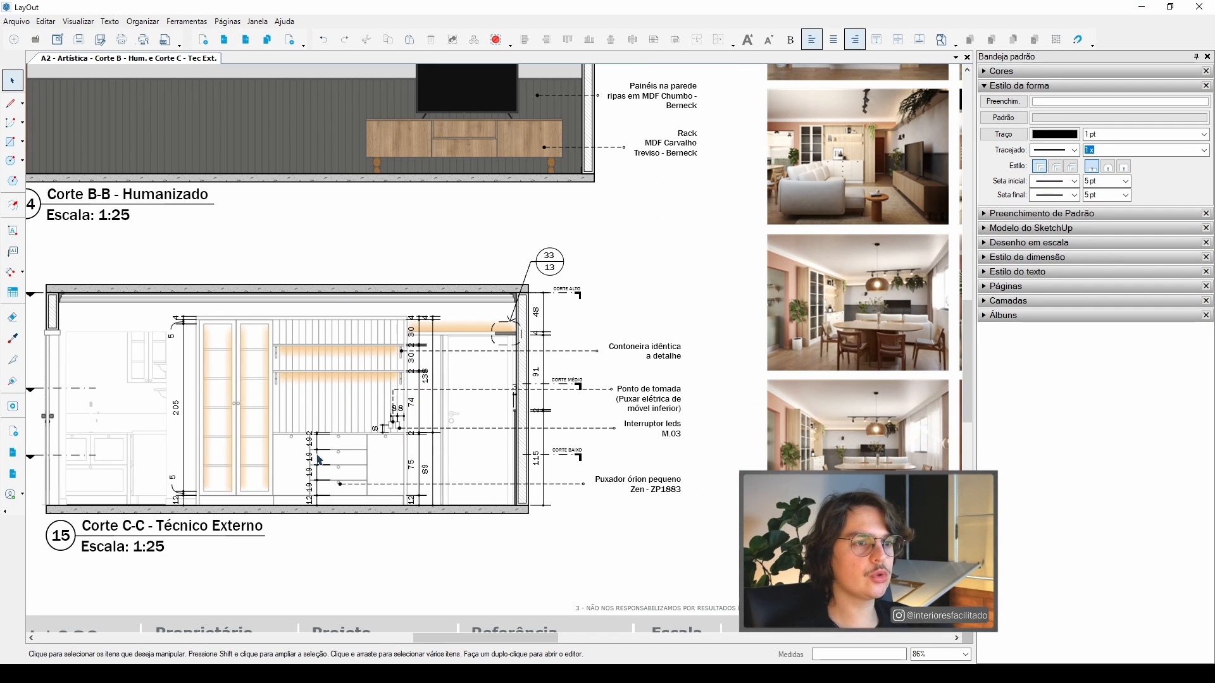
pyautogui.scroll(-2, 343, 403)
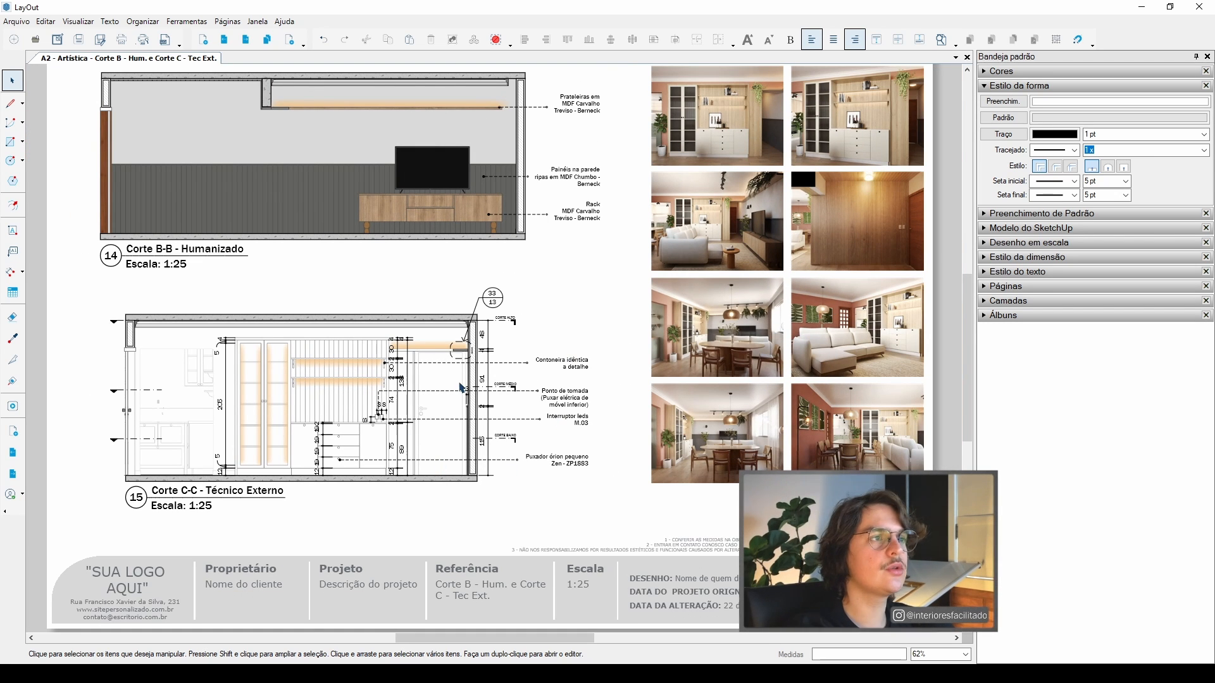
pyautogui.scroll(-1, 463, 388)
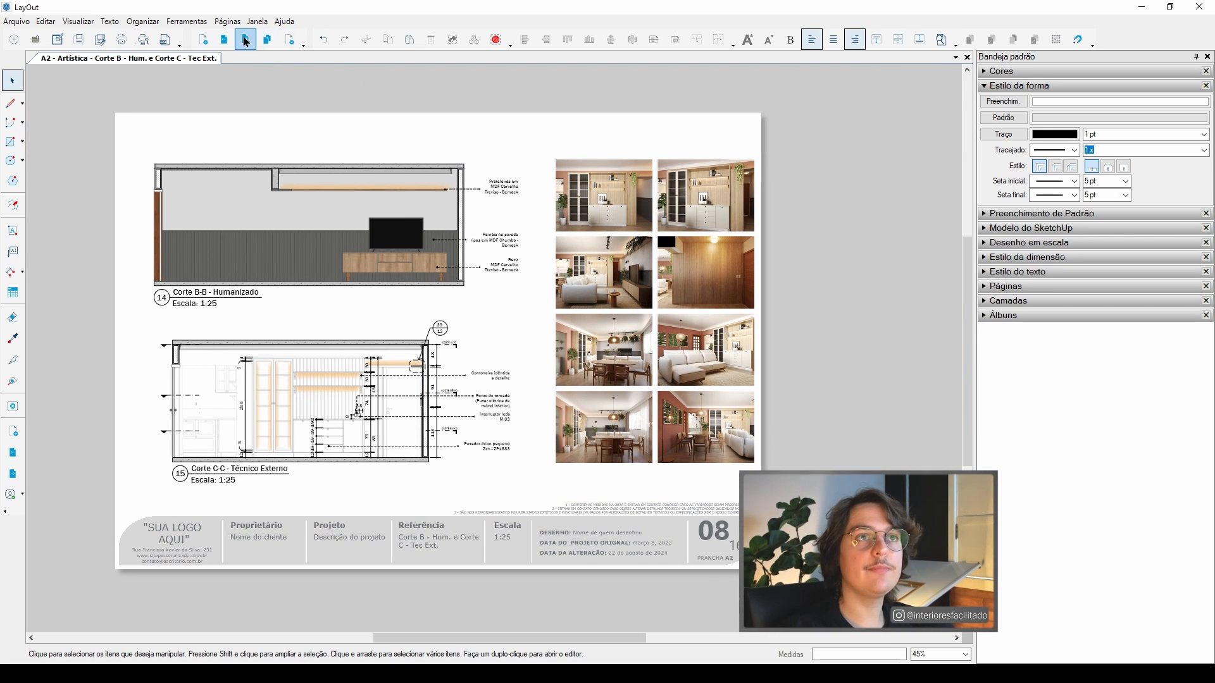
# - Go forward to the Corte D-D sheet and examine the LED lighting under COZINHA's upper cabinets
pyautogui.click(246, 42)
pyautogui.click(245, 42)
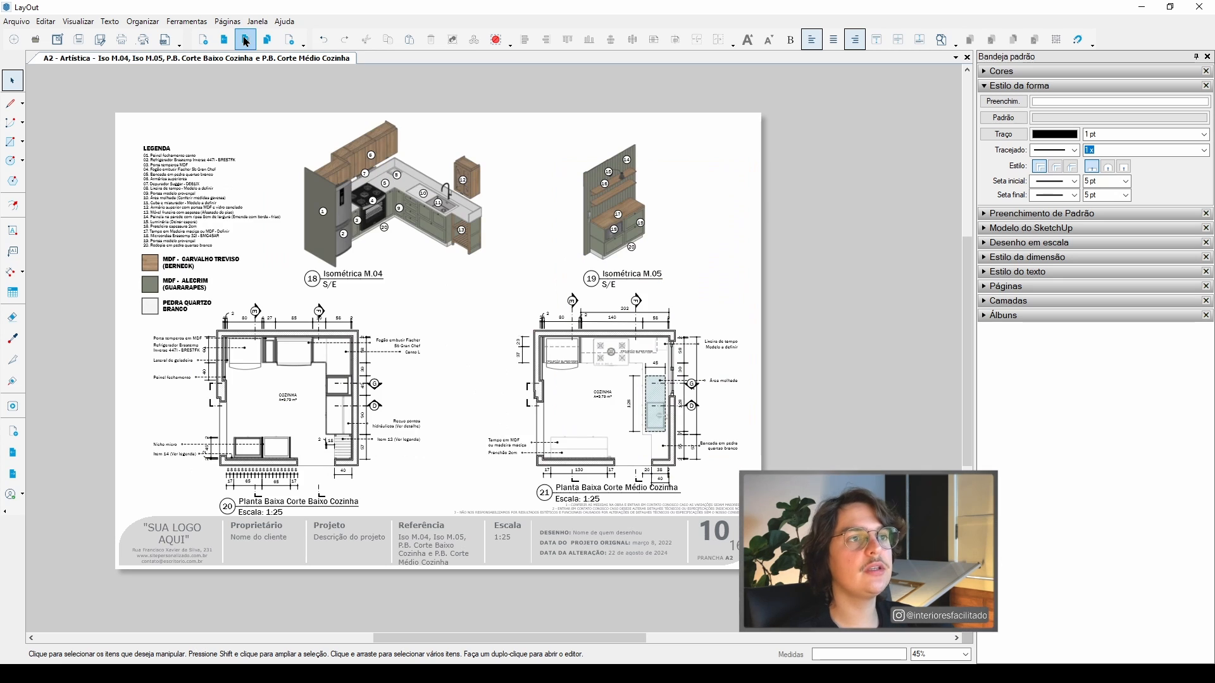
pyautogui.click(245, 42)
pyautogui.scroll(3, 539, 197)
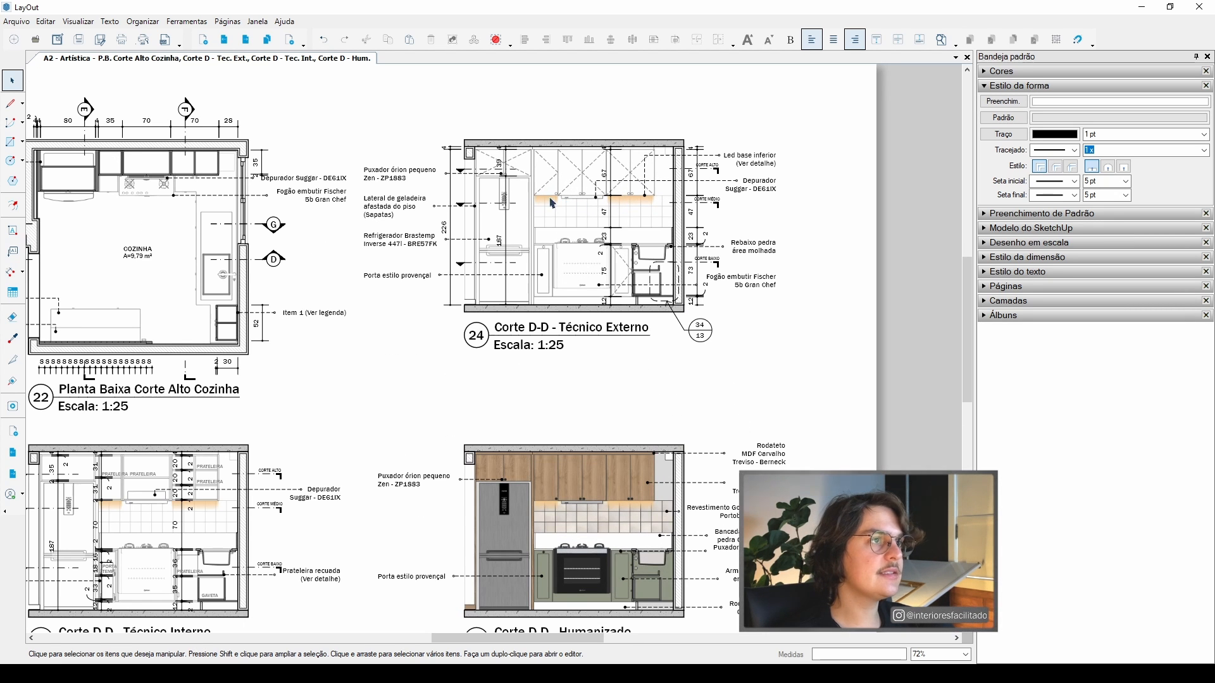
pyautogui.scroll(-3, 552, 203)
# - Go to the P.B. Pontos Elétricos page
pyautogui.click(246, 42)
pyautogui.click(246, 42)
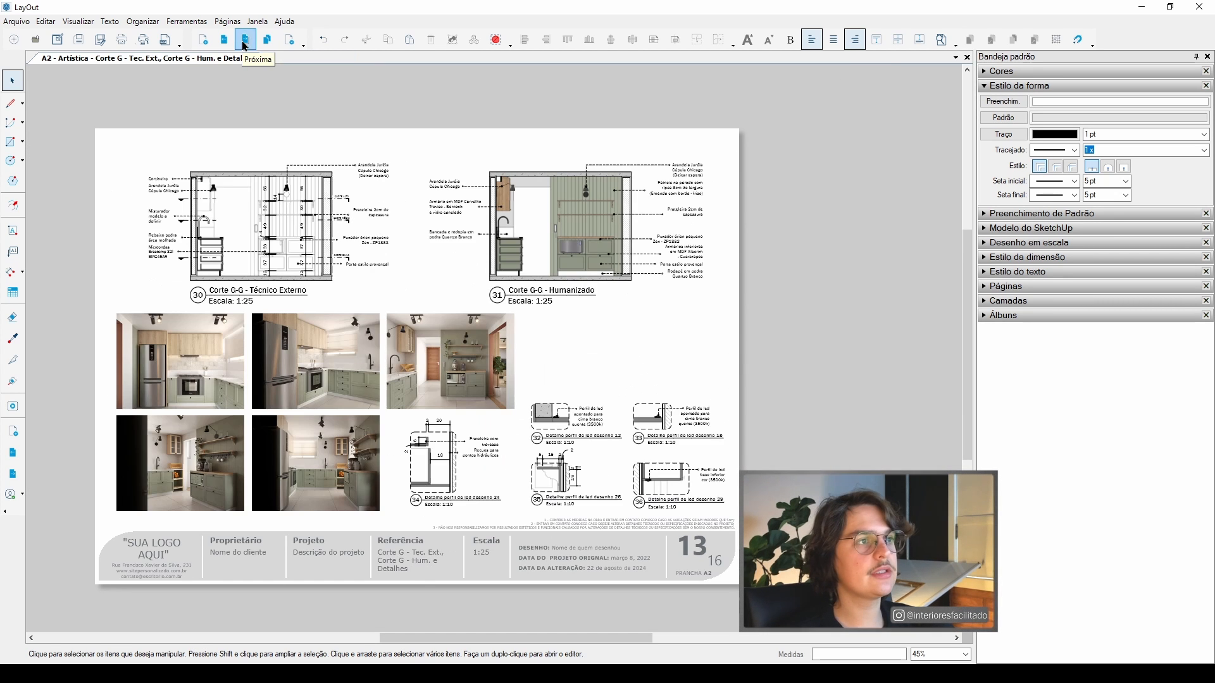
pyautogui.click(246, 41)
pyautogui.click(245, 42)
pyautogui.click(224, 40)
# - Enter the electrical points group and copy the lower solid Tomada alta symbol near COZINHA's upper wall
pyautogui.scroll(3, 436, 188)
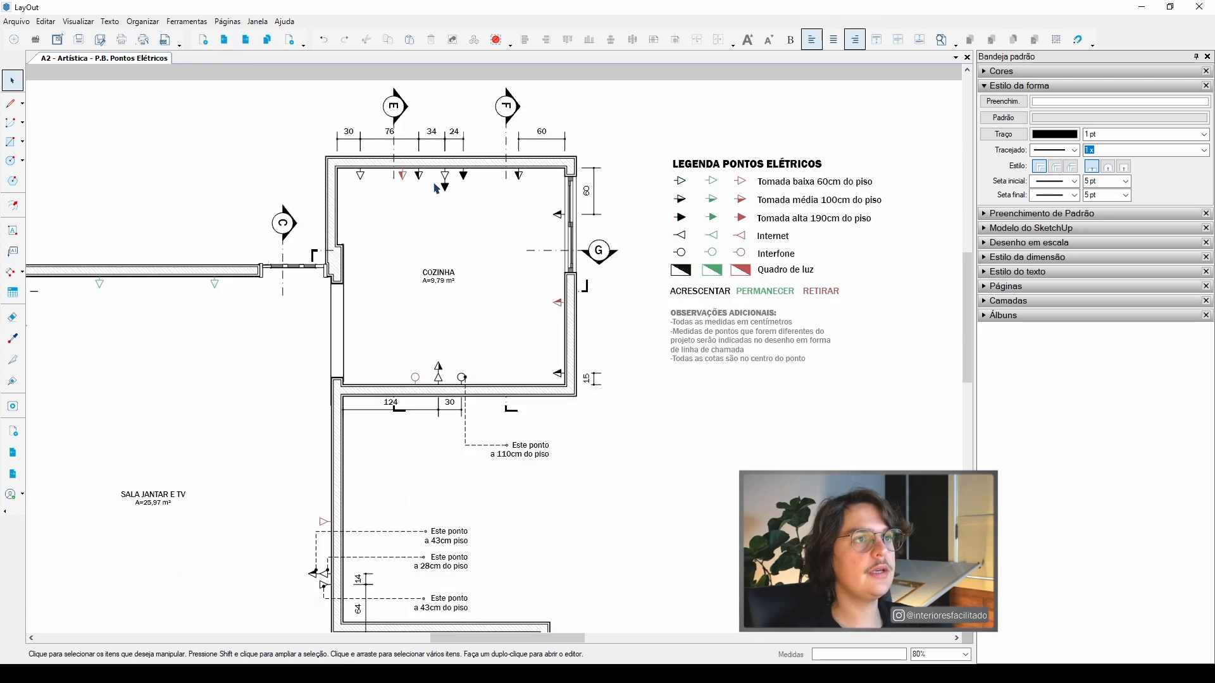
pyautogui.scroll(3, 436, 187)
pyautogui.moveTo(450, 189); pyautogui.dragTo(470, 277, button='middle')
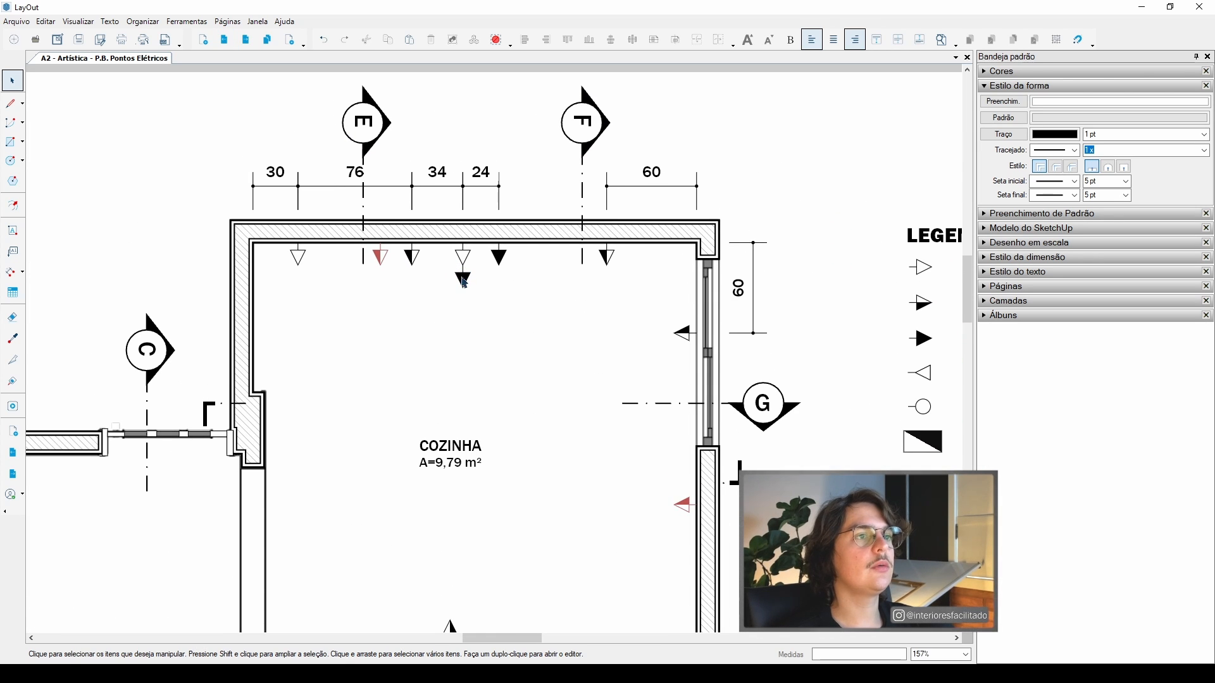
pyautogui.scroll(-4, 464, 283)
pyautogui.scroll(3, 446, 221)
pyautogui.click(446, 220)
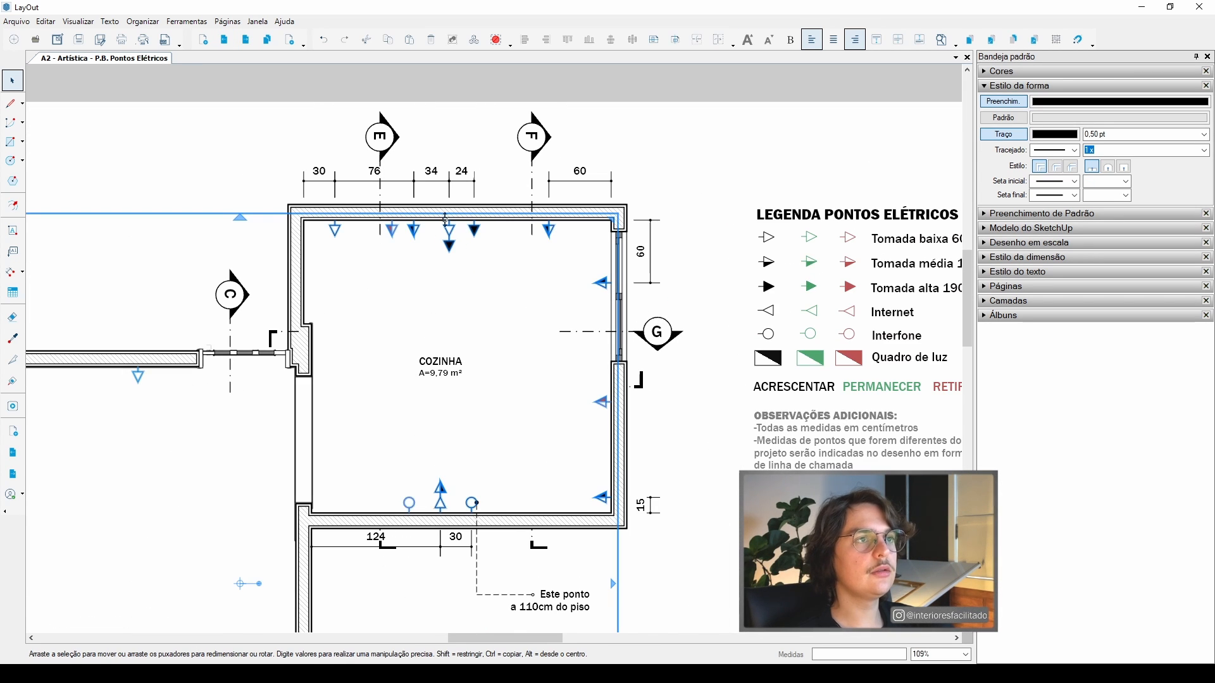
pyautogui.scroll(1, 447, 220)
pyautogui.scroll(-3, 452, 236)
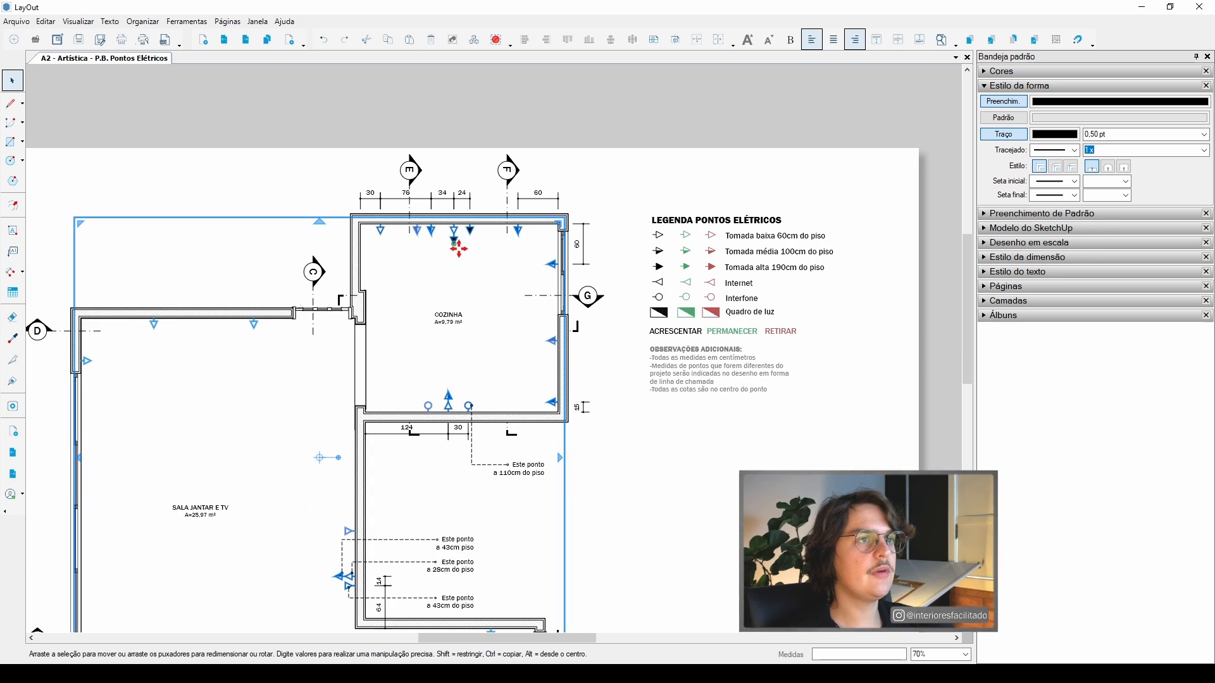
pyautogui.click(621, 193)
pyautogui.scroll(-1, 457, 236)
pyautogui.scroll(2, 455, 242)
pyautogui.doubleClick(454, 240)
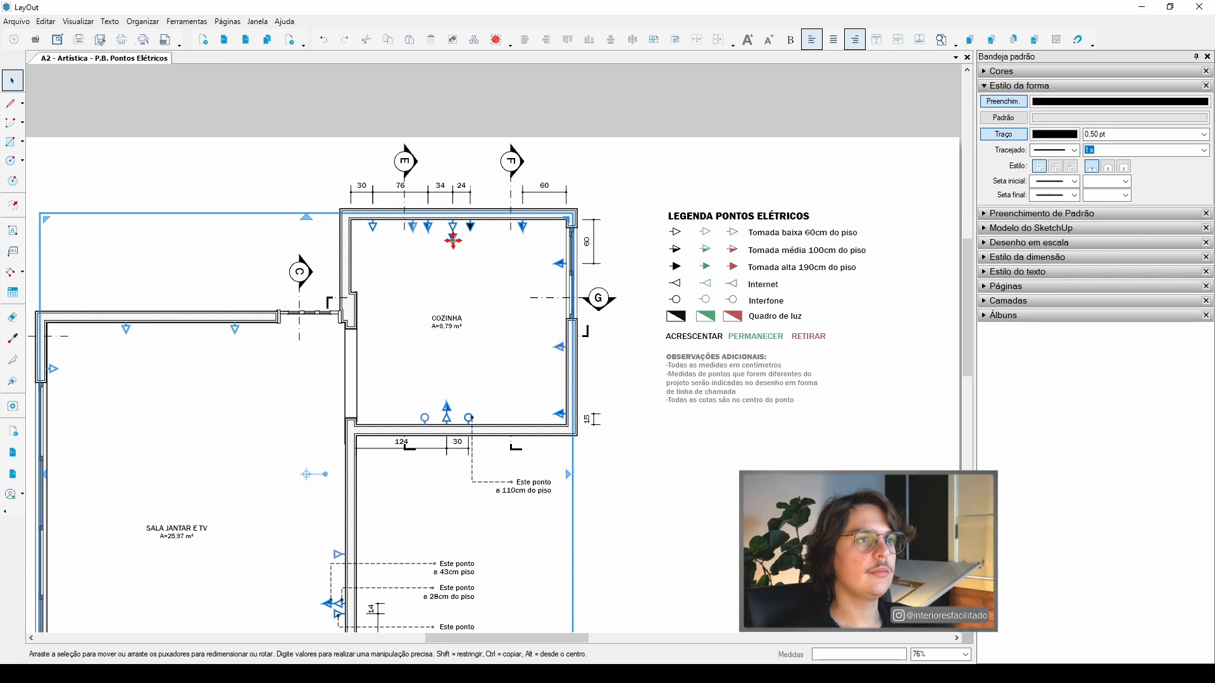
pyautogui.click(457, 246)
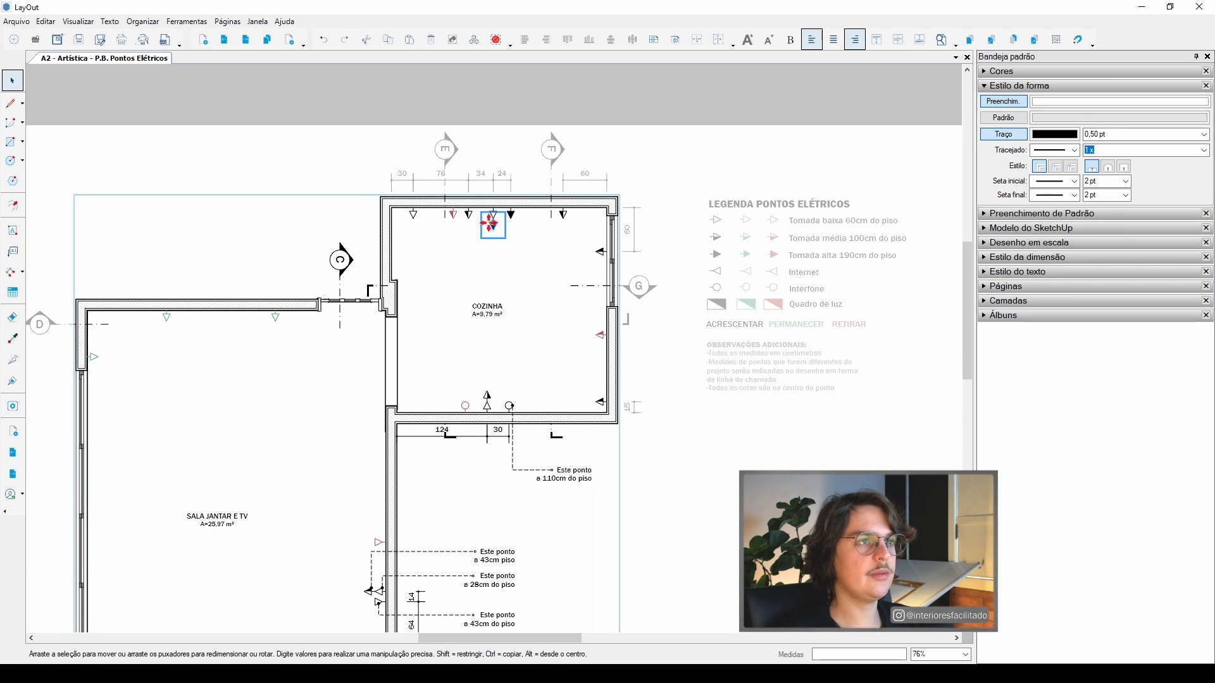
pyautogui.moveTo(456, 246); pyautogui.dragTo(497, 233, button='middle')
# - Paste the Tomada alta symbol into the lighting plan on Página 24 and move it against COZINHA's upper wall
pyautogui.press('Escape')
pyautogui.click(246, 39)
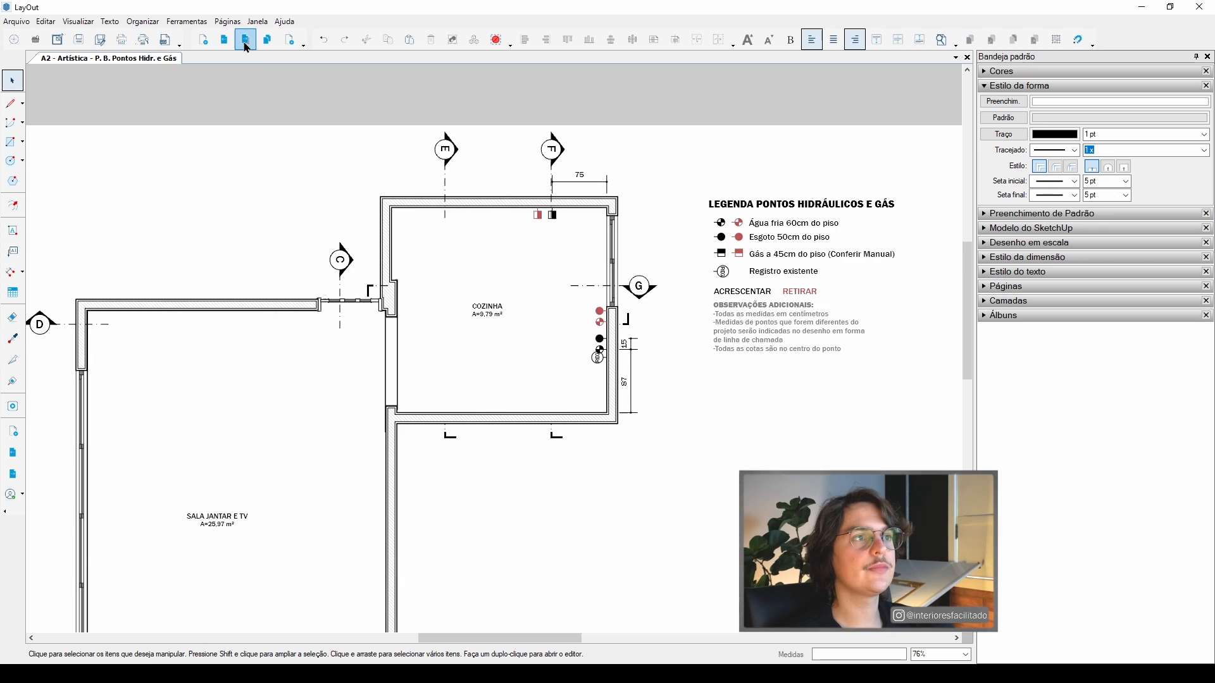
pyautogui.click(246, 40)
pyautogui.click(491, 222)
pyautogui.scroll(2, 493, 221)
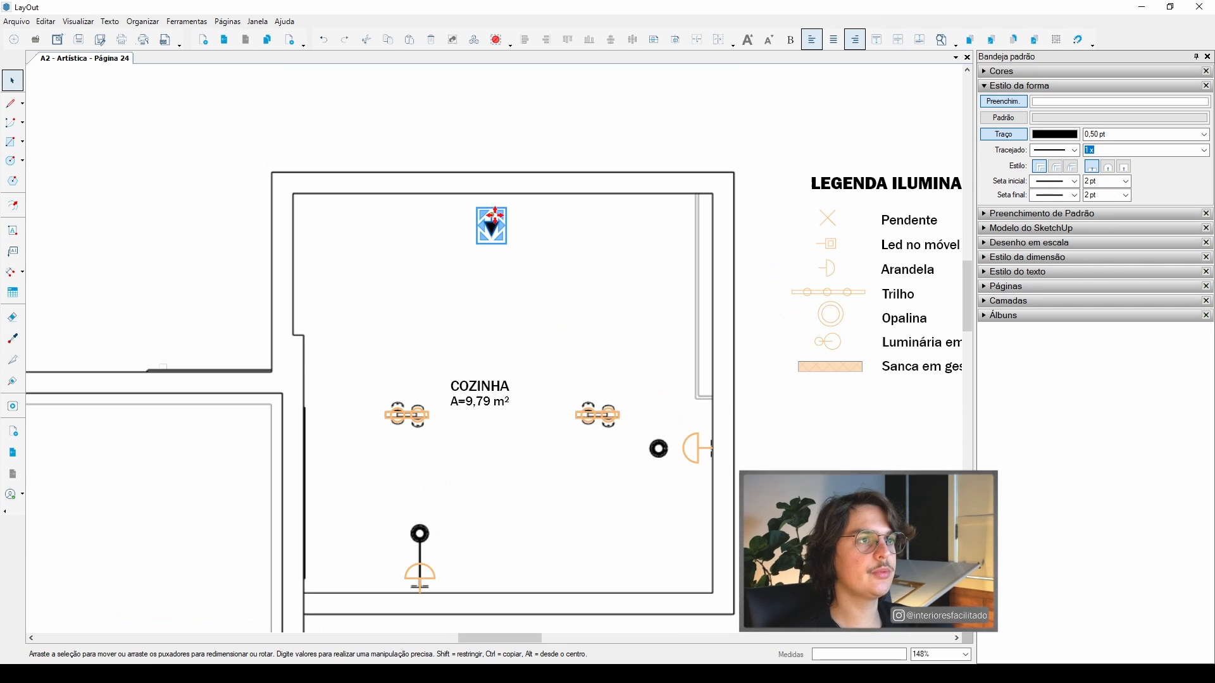
pyautogui.scroll(-2, 506, 196)
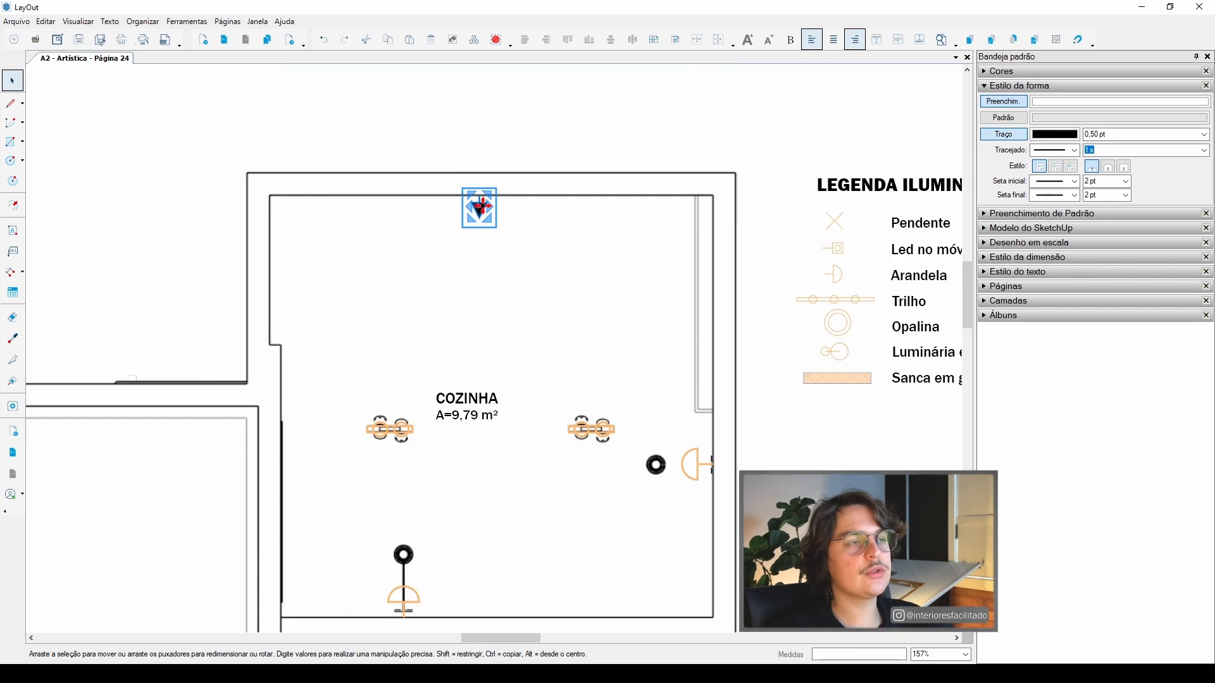
pyautogui.click(533, 168)
# - Turn the Led no móvel symbol upright and move it against COZINHA's upper wall in place of the Tomada alta symbol
pyautogui.scroll(-2, 474, 212)
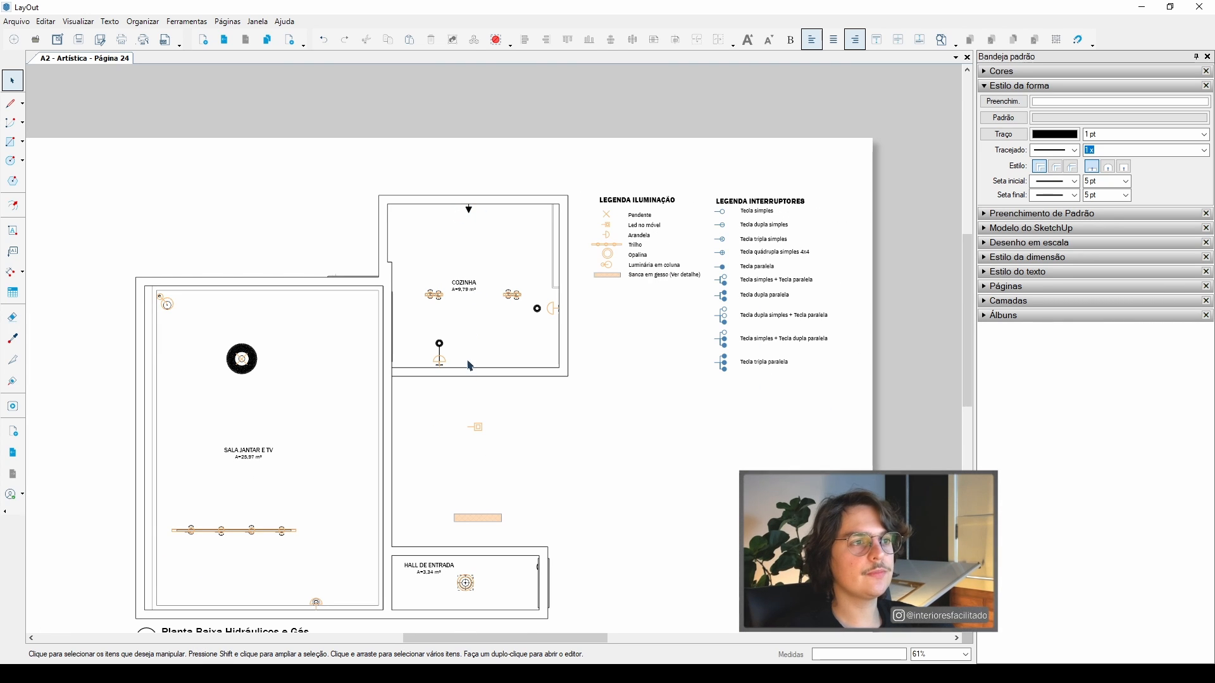
pyautogui.click(475, 427)
pyautogui.scroll(2, 478, 425)
pyautogui.scroll(4, 475, 423)
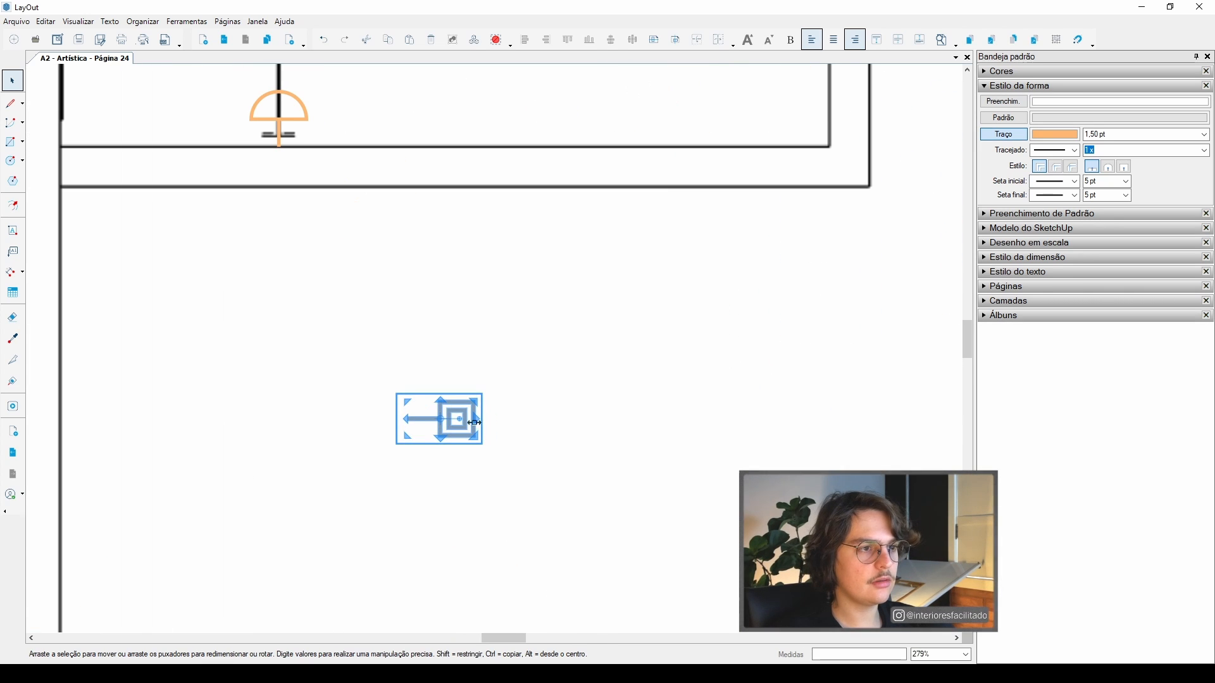
pyautogui.moveTo(412, 436); pyautogui.dragTo(437, 217)
pyautogui.scroll(-3, 438, 408)
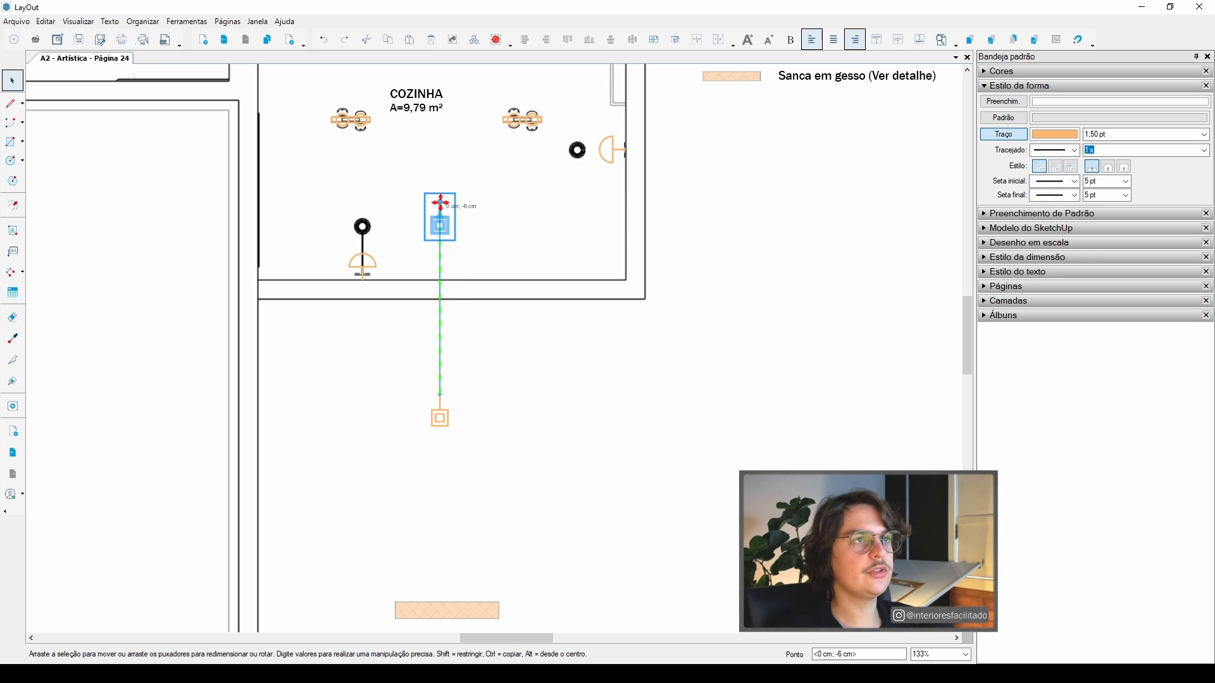
pyautogui.moveTo(536, 467); pyautogui.dragTo(525, 195)
pyautogui.scroll(2, 525, 195)
pyautogui.press('Escape')
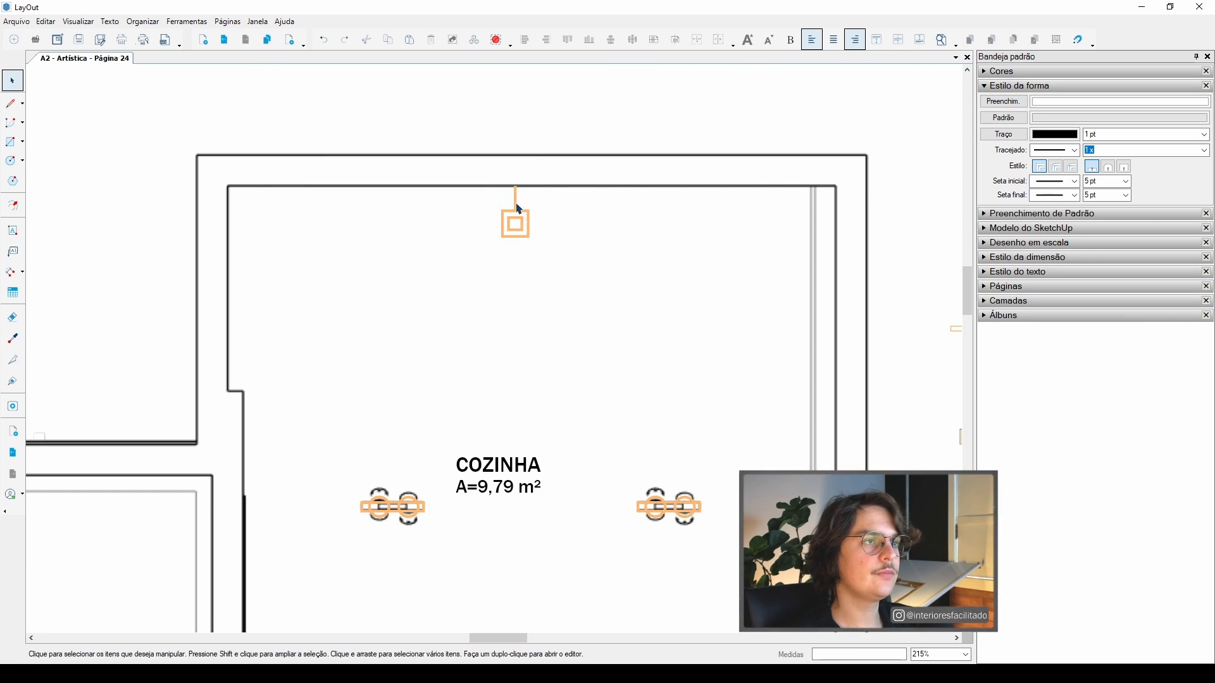
# - Go back to the P.B. Pontos Elétricos page to examine COZINHA's electrical points and return to Página 24
pyautogui.scroll(-3, 513, 204)
pyautogui.scroll(-3, 535, 239)
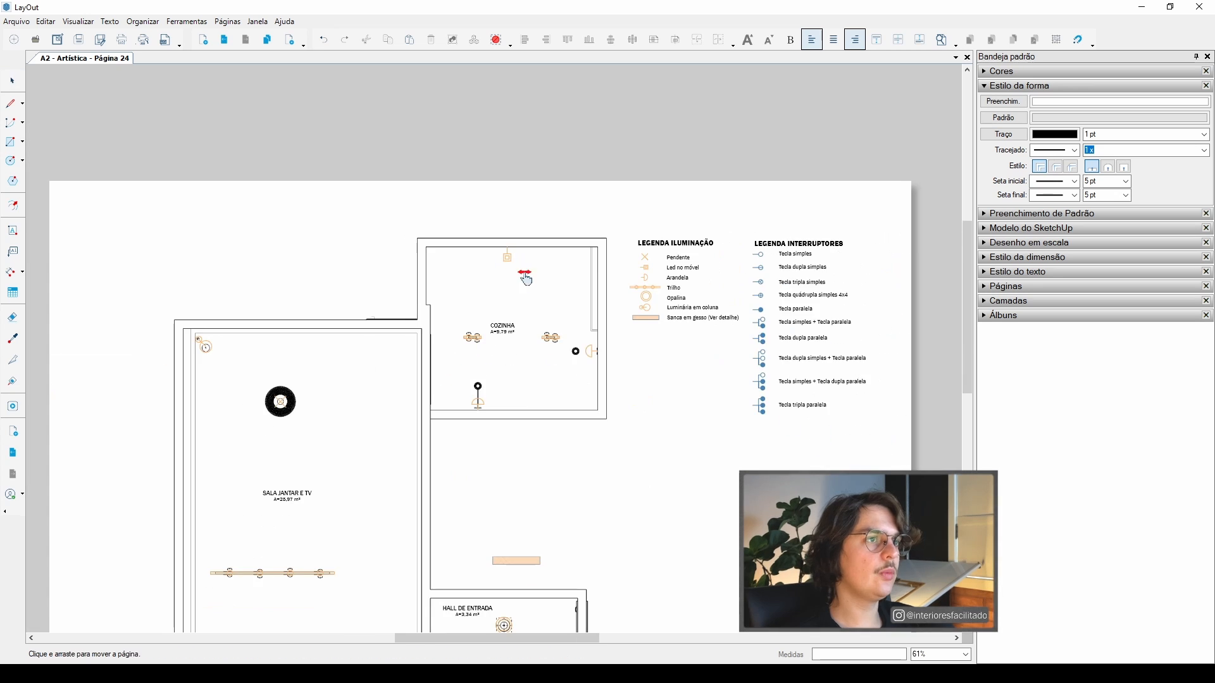
pyautogui.scroll(3, 464, 253)
pyautogui.scroll(-3, 462, 259)
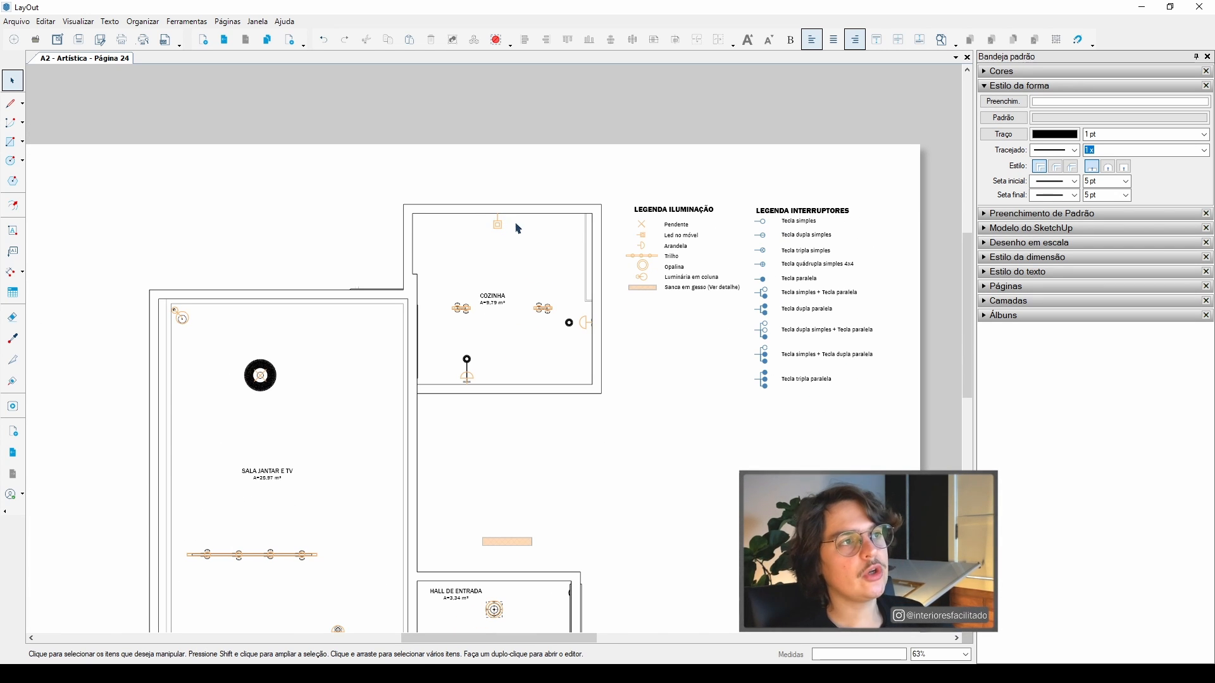
pyautogui.moveTo(517, 234); pyautogui.dragTo(523, 236, button='middle')
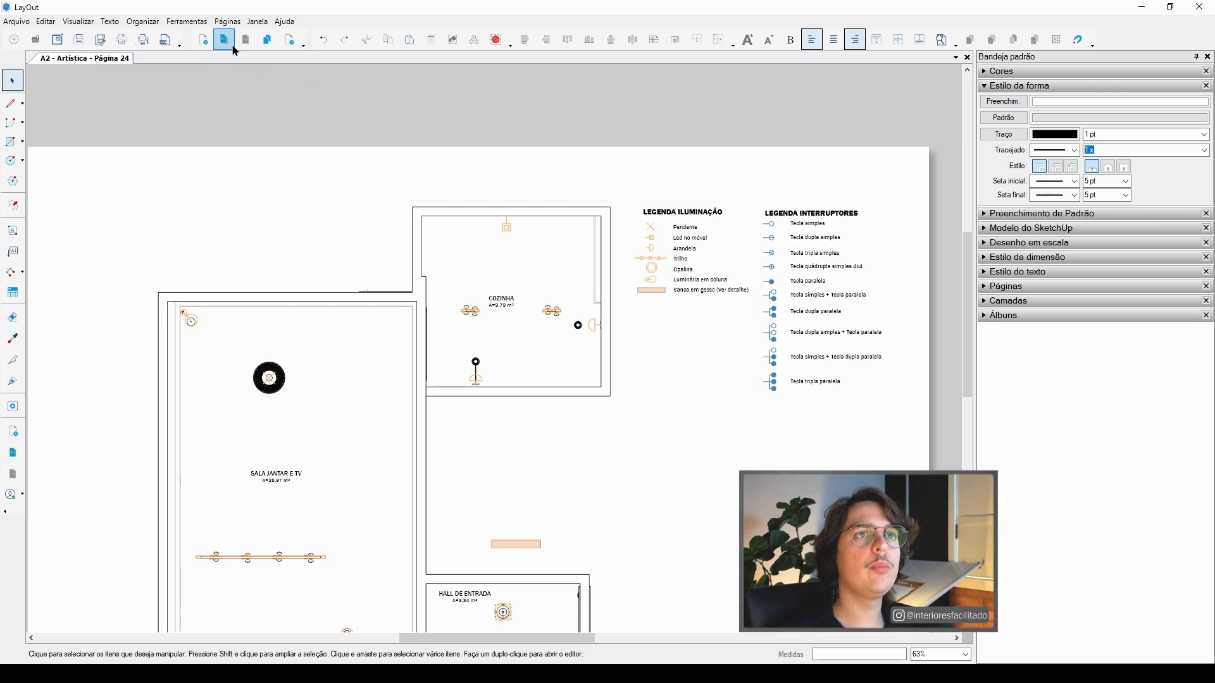
pyautogui.click(231, 45)
pyautogui.click(227, 42)
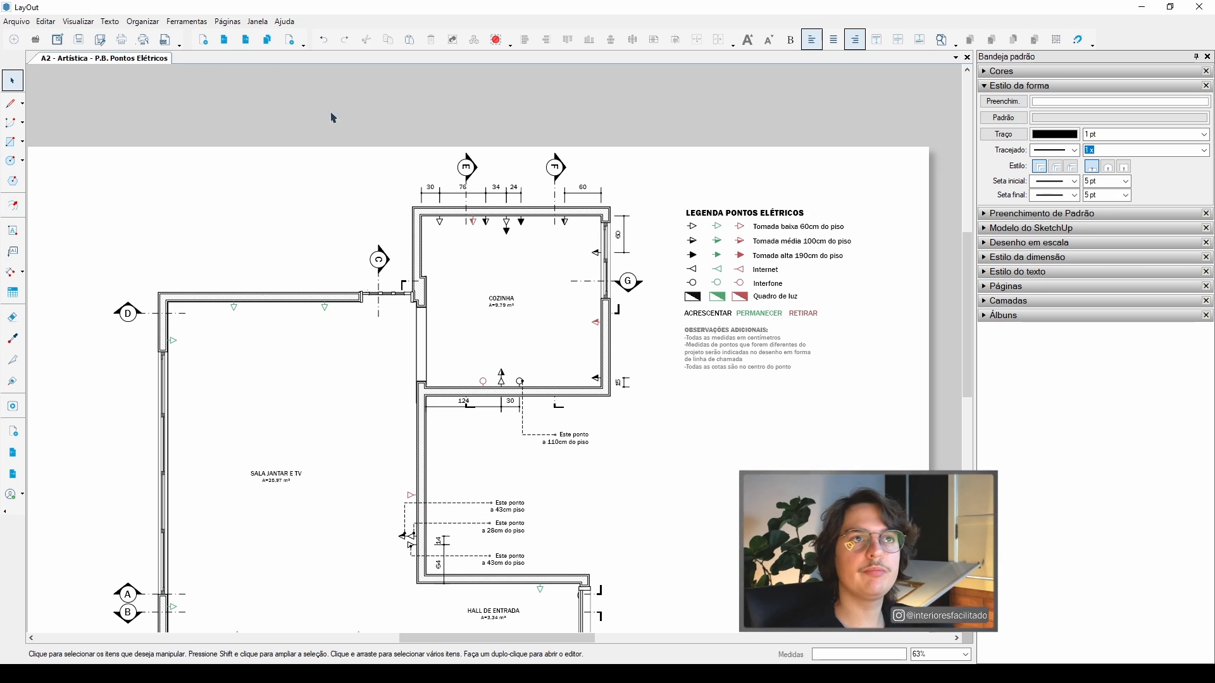
pyautogui.click(245, 40)
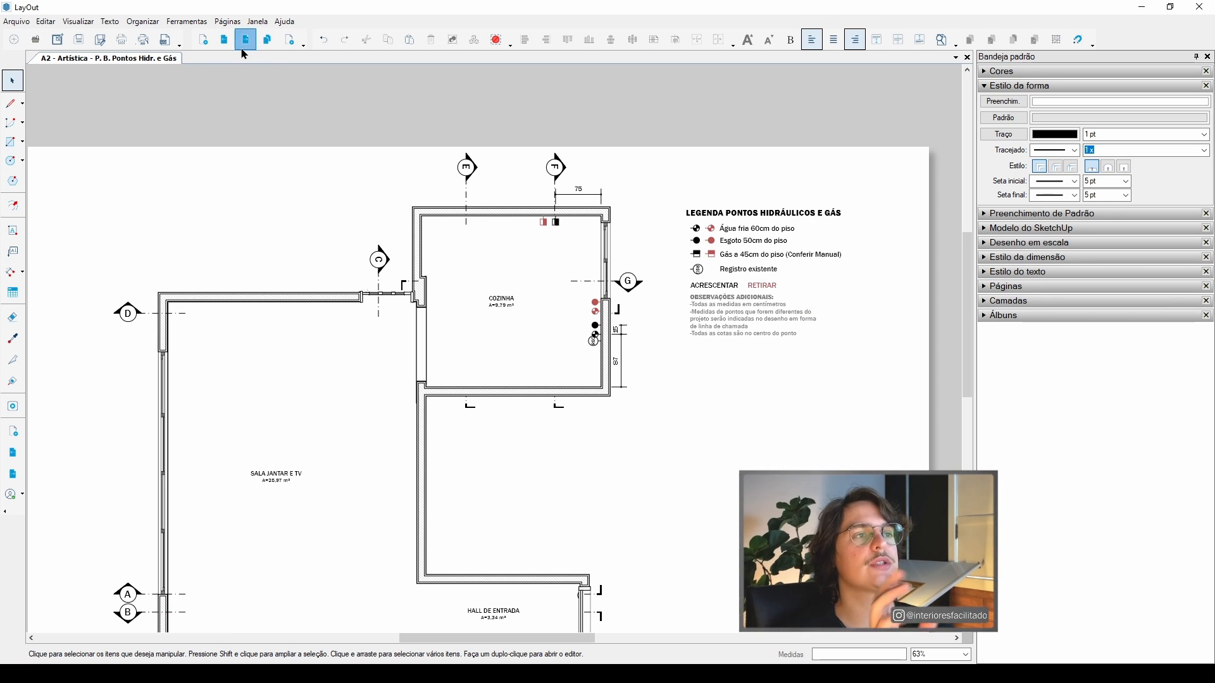
pyautogui.click(246, 40)
# - Shift LEGENDA INTERRUPTORES about 1 cm to the right and nudge LEGENDA ILUMINAÇÃO slightly to the right
pyautogui.moveTo(793, 334); pyautogui.dragTo(625, 298, button='middle')
pyautogui.click(642, 183)
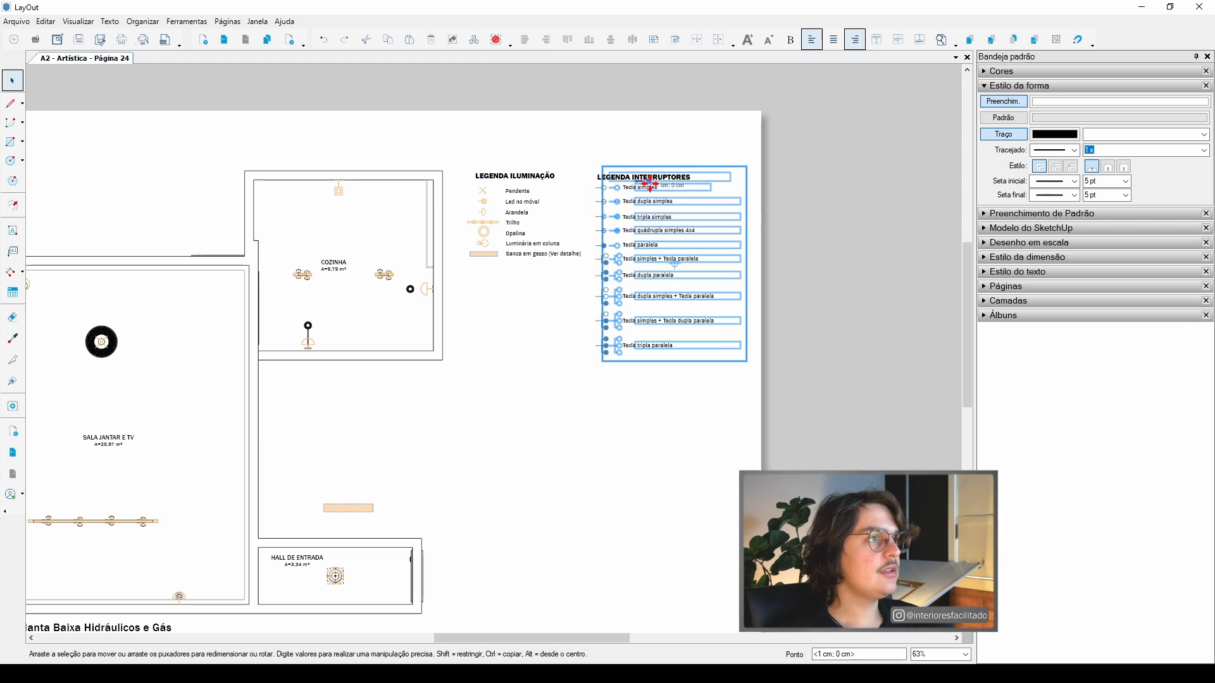
pyautogui.moveTo(642, 182); pyautogui.dragTo(538, 183)
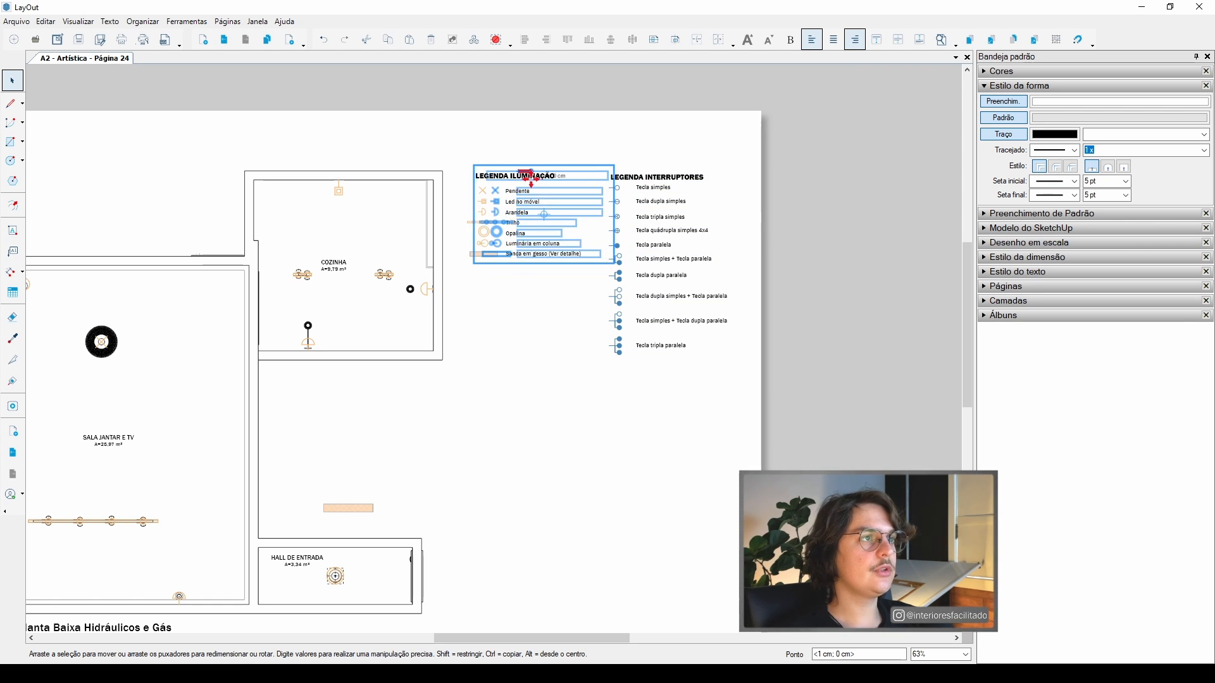
pyautogui.press('Escape')
# - Enter the loose Sanca em gesso sample group, pull its translucent overlay off the hatched rectangle, and undo the move
pyautogui.scroll(-2, 531, 236)
pyautogui.scroll(3, 424, 437)
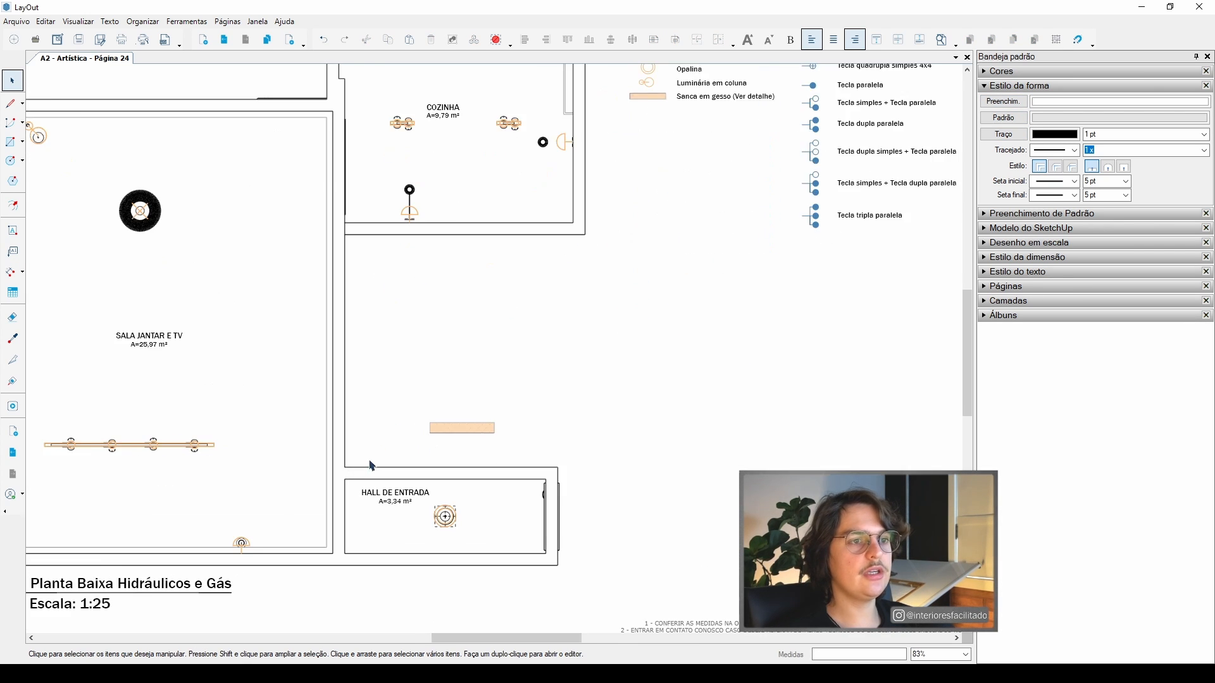
pyautogui.click(643, 433)
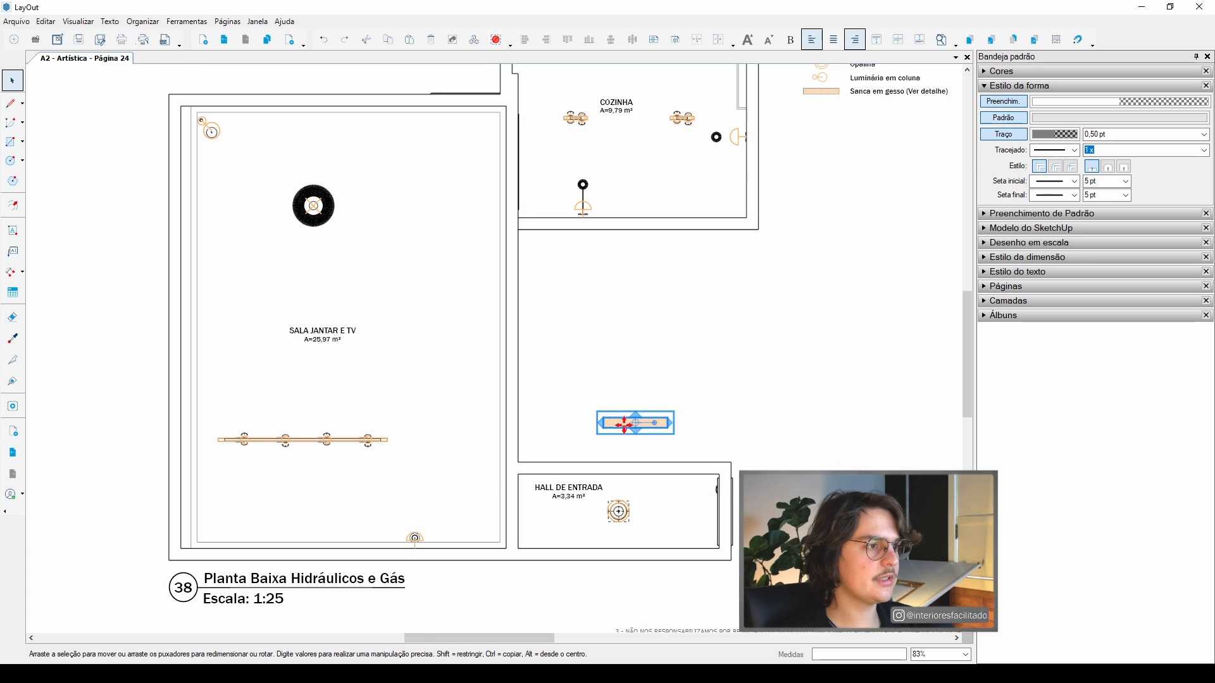
pyautogui.scroll(2, 644, 432)
pyautogui.doubleClick(647, 422)
pyautogui.click(650, 421)
pyautogui.moveTo(649, 419); pyautogui.dragTo(647, 381, button='middle')
pyautogui.press('space')
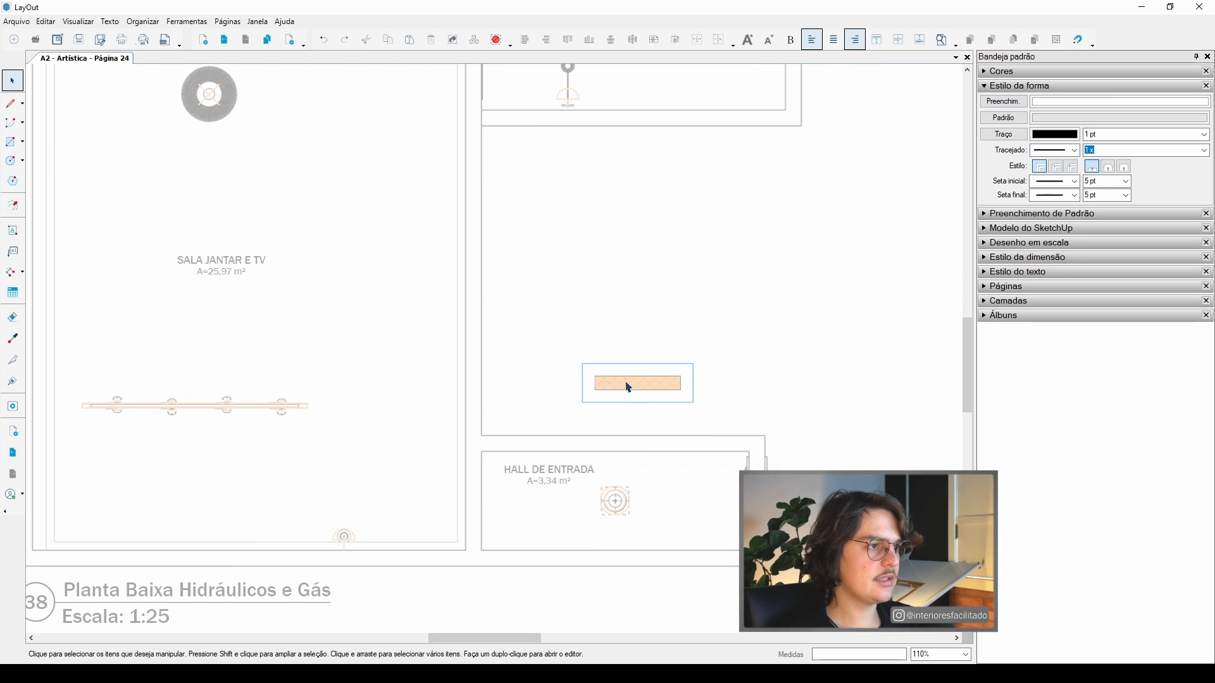
pyautogui.scroll(4, 618, 383)
pyautogui.moveTo(617, 385); pyautogui.dragTo(605, 271)
pyautogui.click(619, 380)
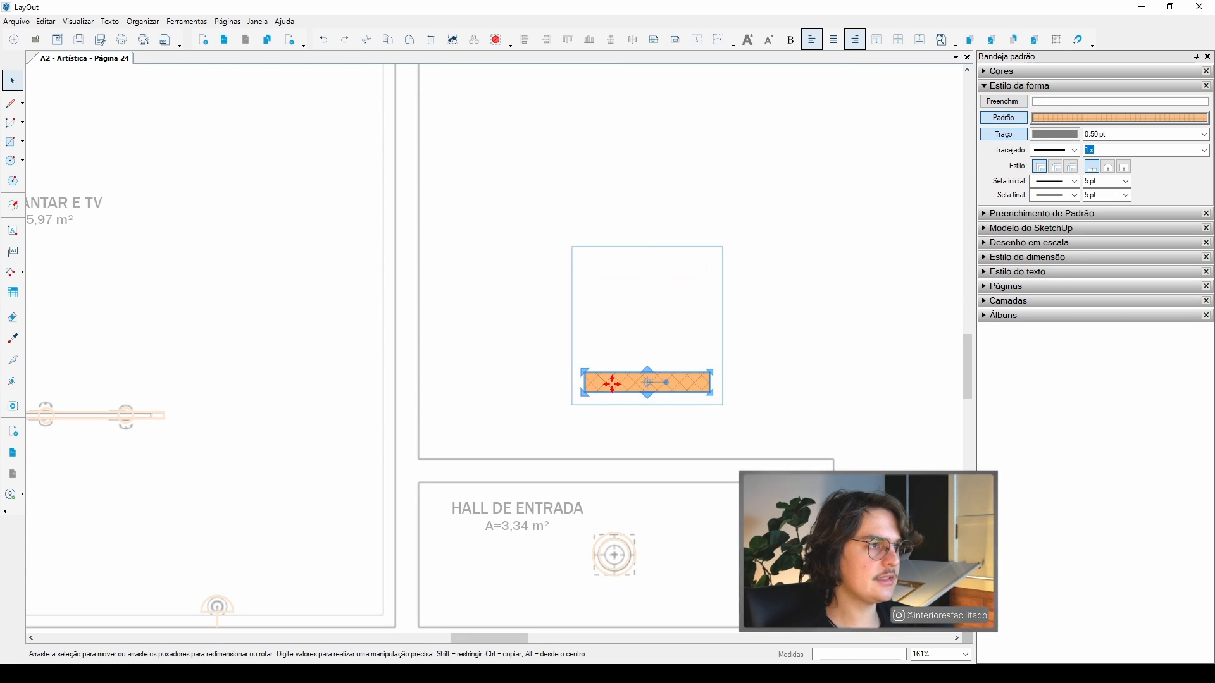
pyautogui.click(628, 274)
pyautogui.hotkey('ctrl', 'z')
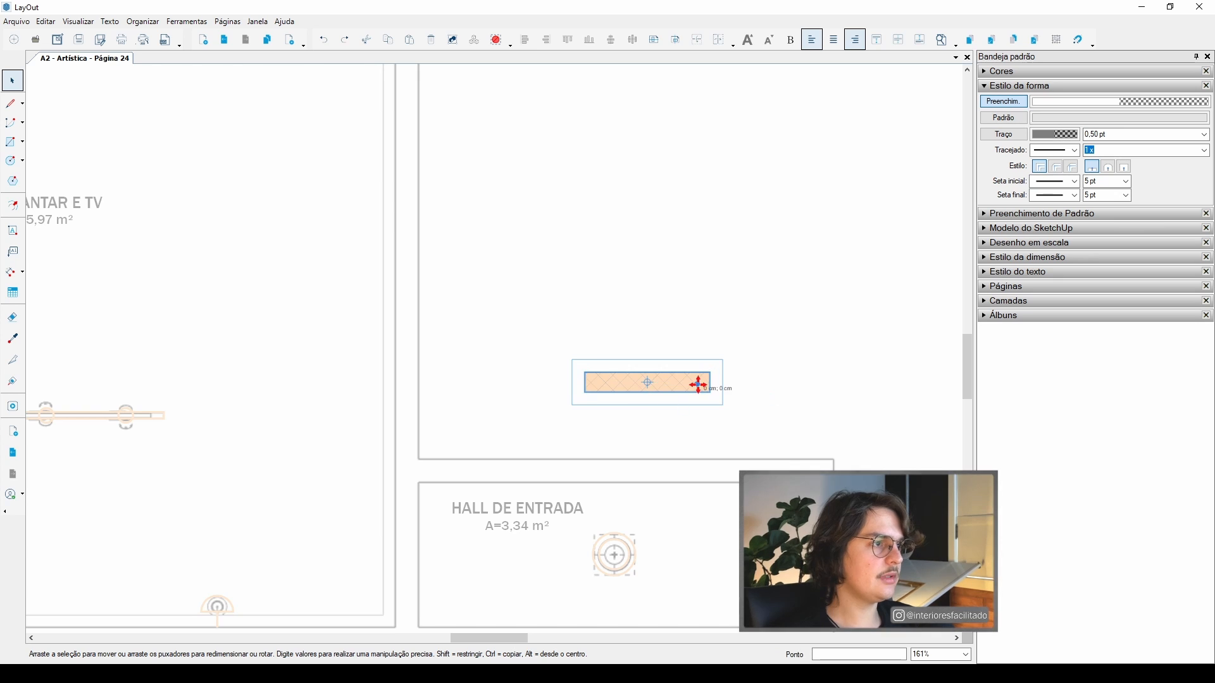
# - Shift the translucent overlay upward to expose part of the hatched rectangle, and move it back over the rectangle
pyautogui.click(701, 379)
pyautogui.click(737, 397)
pyautogui.click(699, 387)
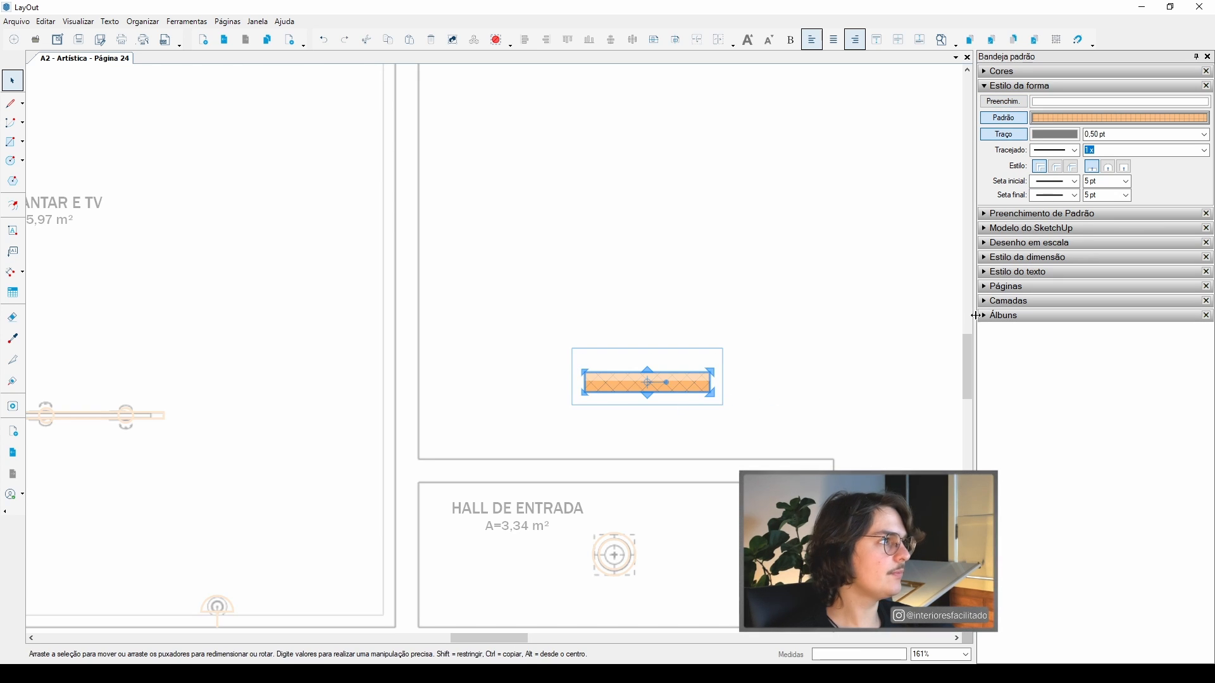
pyautogui.scroll(3, 758, 360)
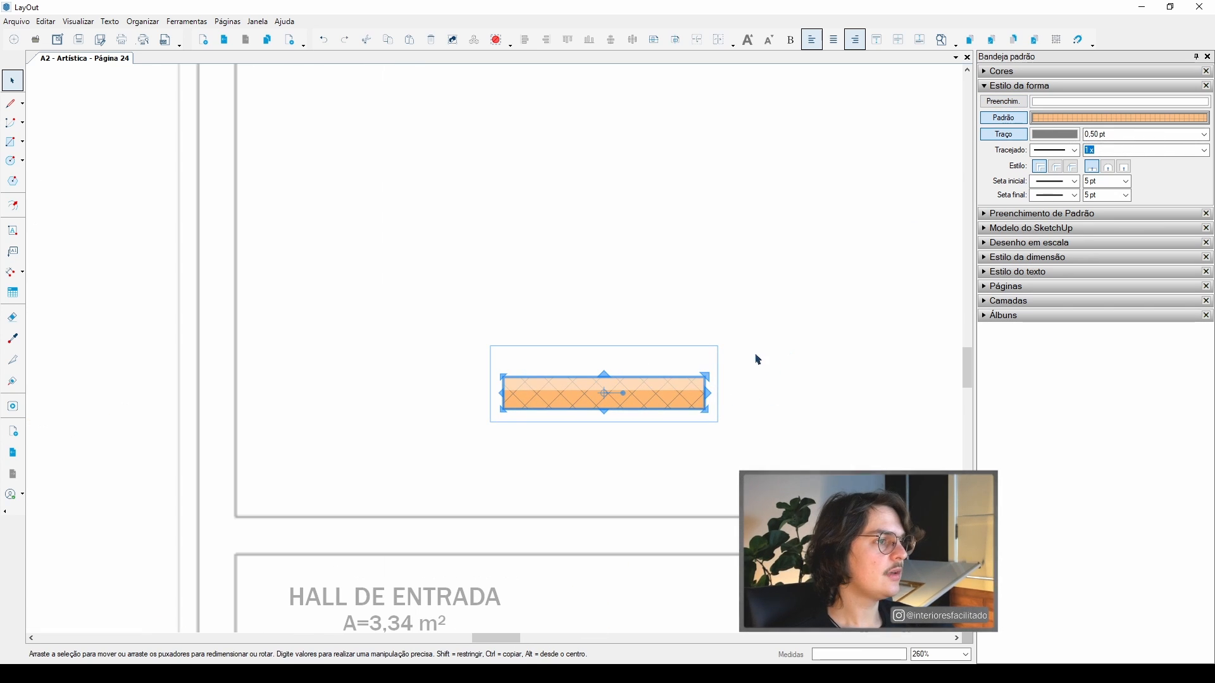
pyautogui.click(770, 361)
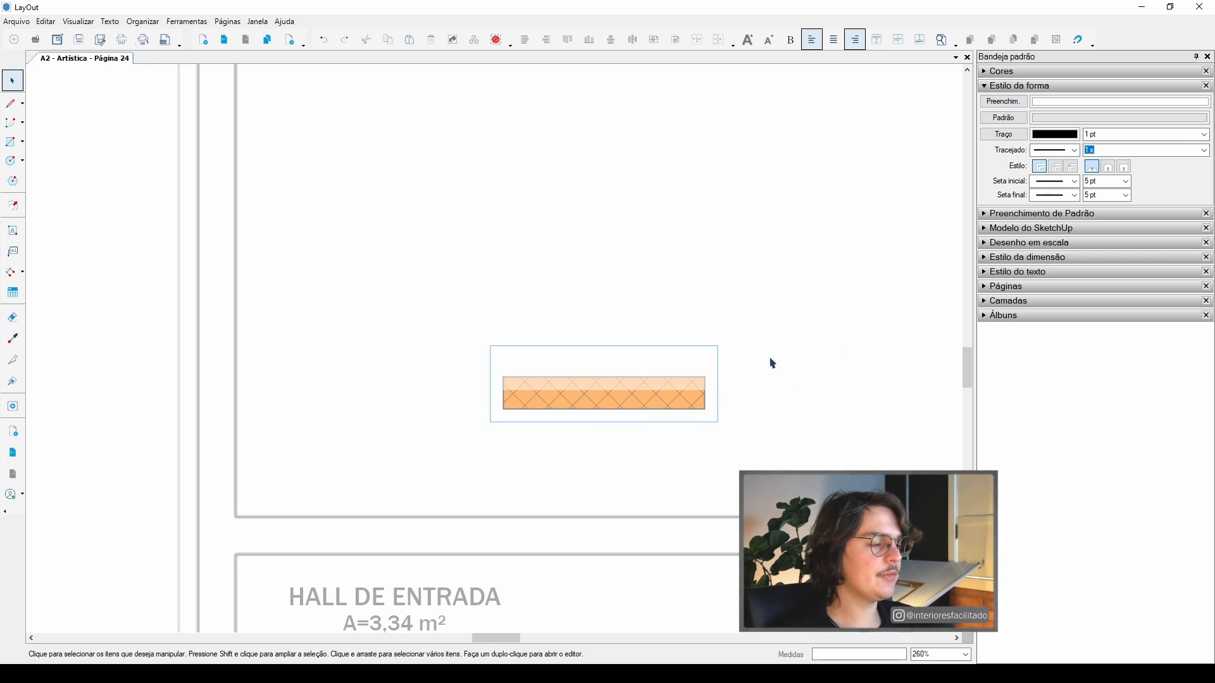
pyautogui.click(623, 359)
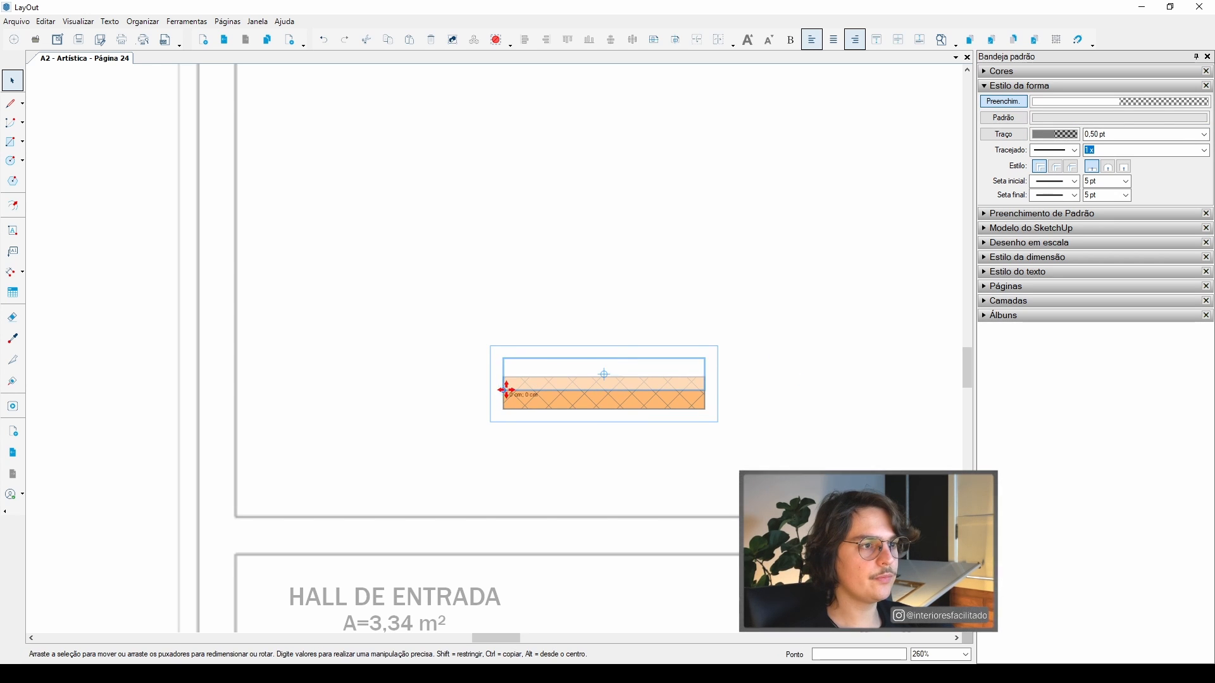
pyautogui.moveTo(507, 390); pyautogui.dragTo(506, 409)
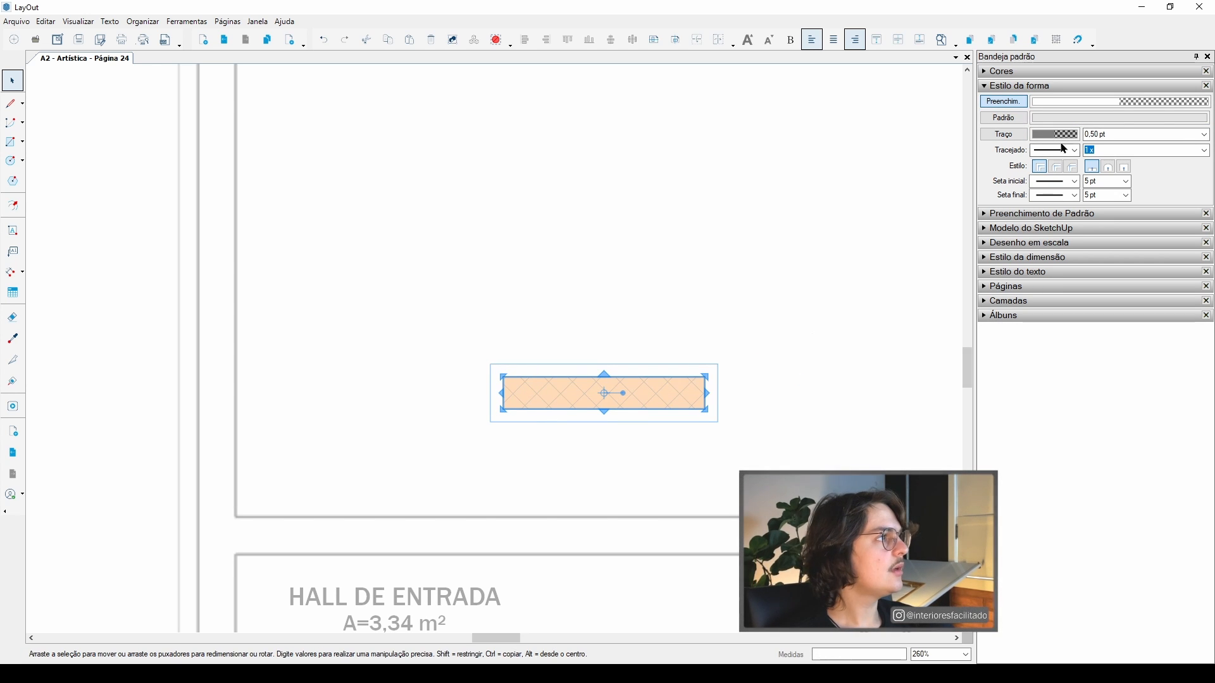
# - Examine the overlay's fill color and opacity, and leave the Sanca em gesso sample group
pyautogui.click(1120, 104)
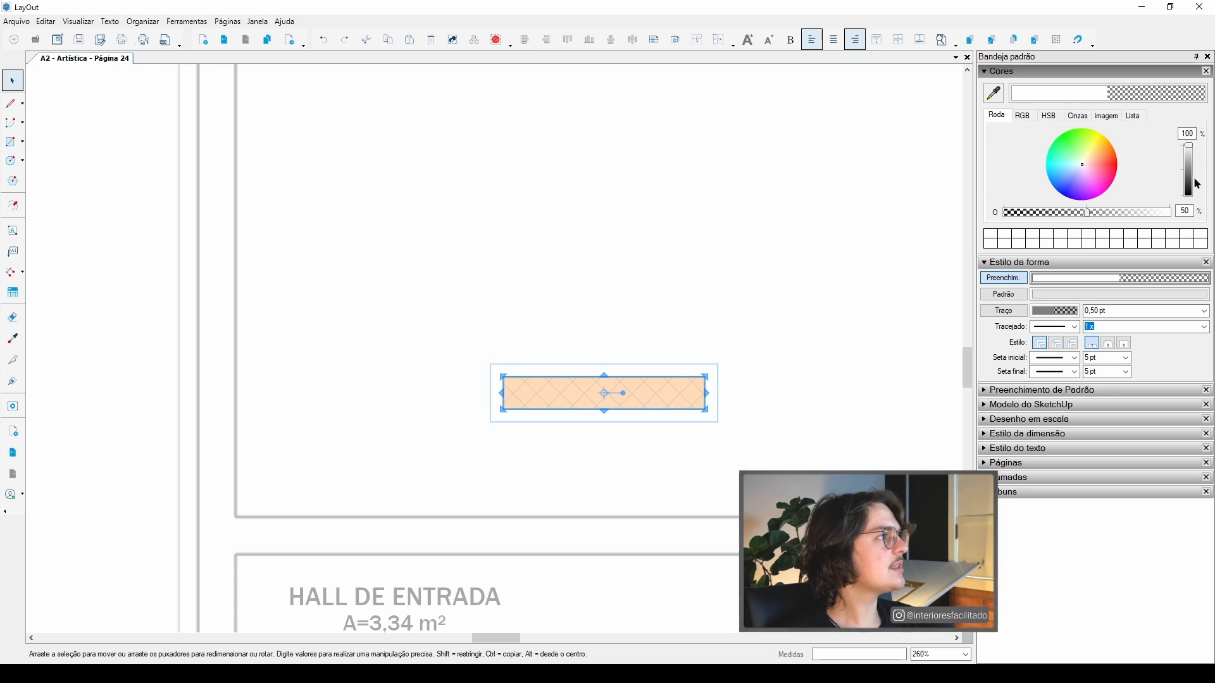
pyautogui.scroll(-5, 630, 387)
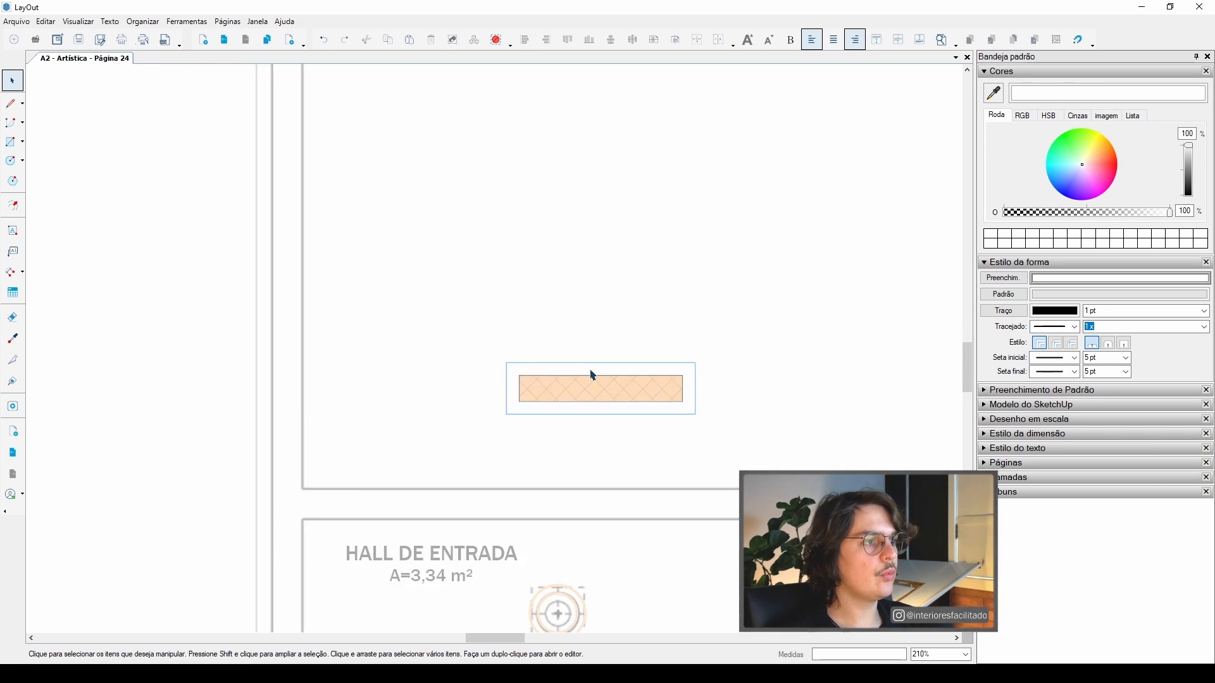
pyautogui.scroll(-5, 473, 468)
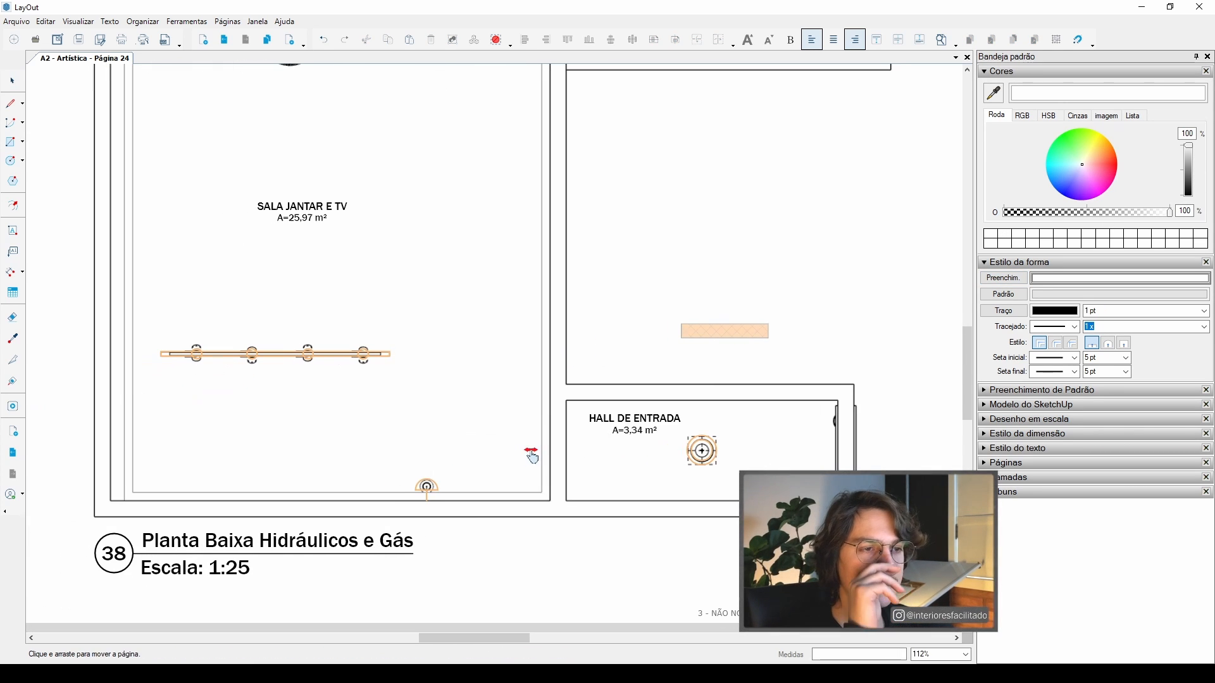
# - Hide the Iluminação tag in the Interioreres folder for the floor plan's SketchUp model viewport
pyautogui.moveTo(536, 380); pyautogui.dragTo(512, 404, button='middle')
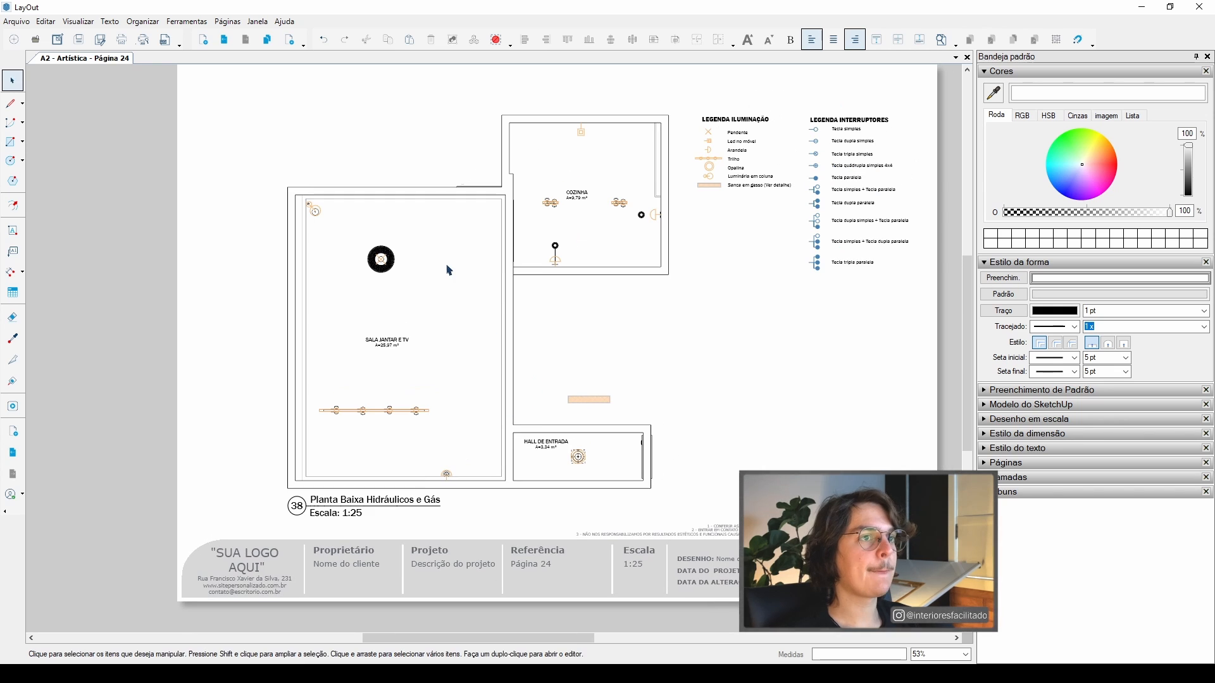
pyautogui.click(579, 247)
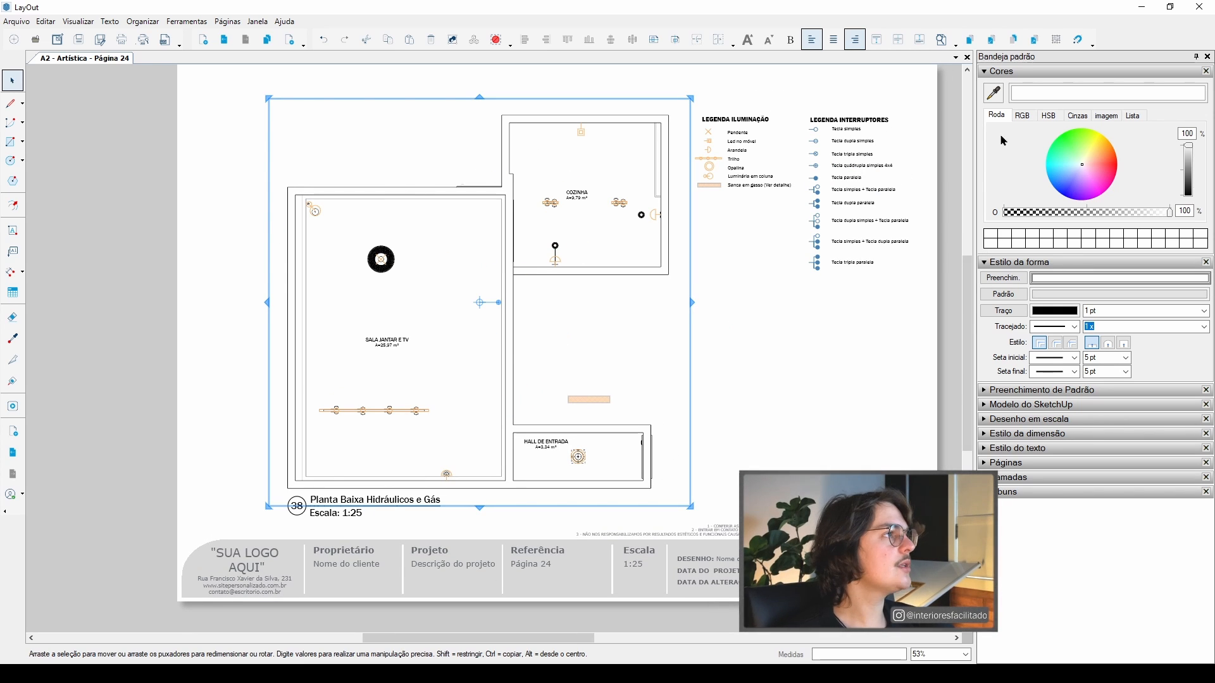
pyautogui.click(1003, 71)
pyautogui.click(1012, 85)
pyautogui.click(1027, 115)
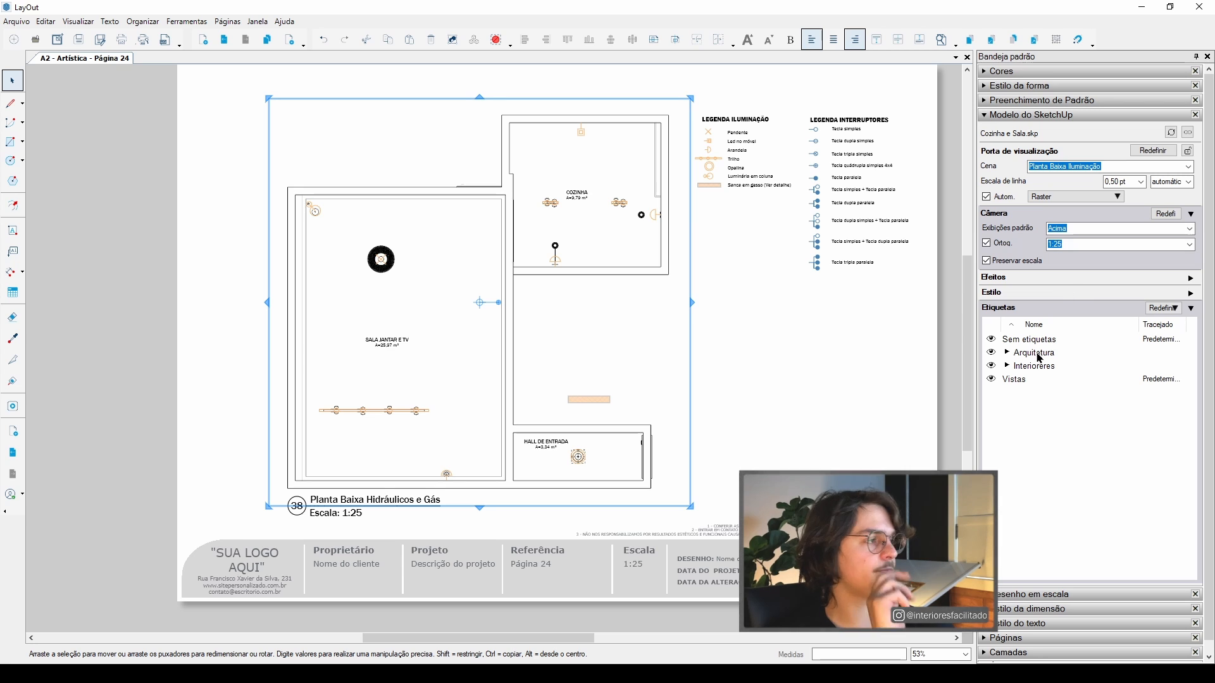
pyautogui.click(1007, 367)
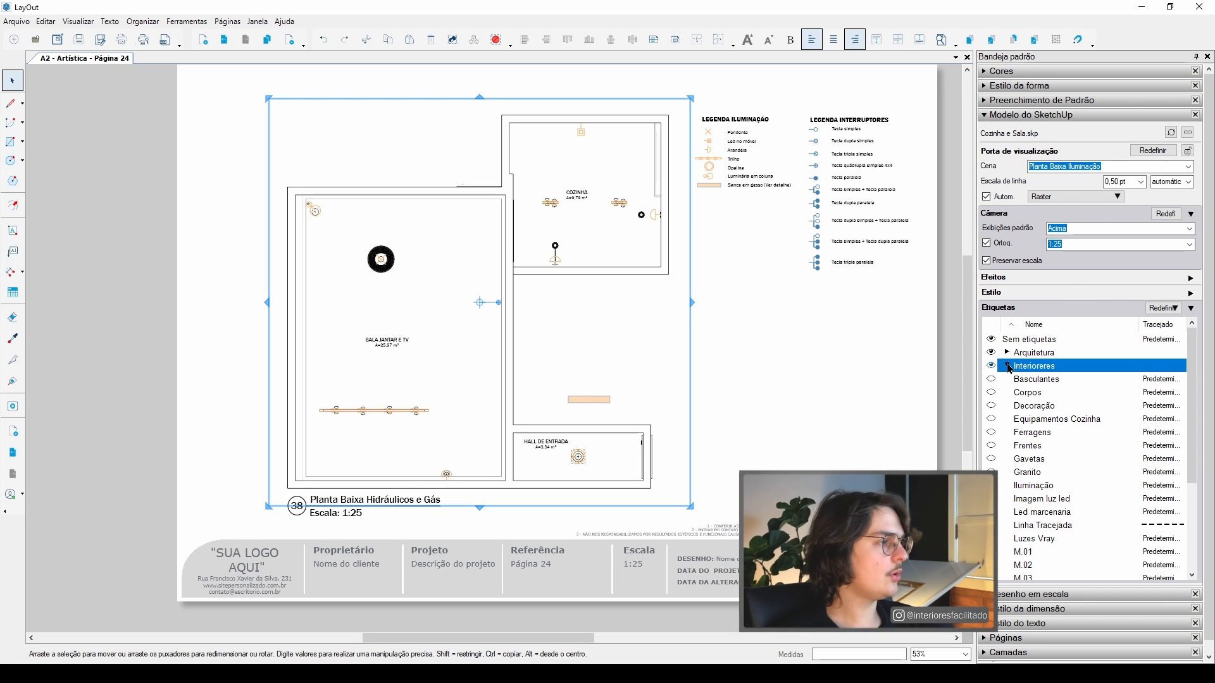
pyautogui.scroll(-3, 1016, 484)
pyautogui.scroll(2, 1016, 443)
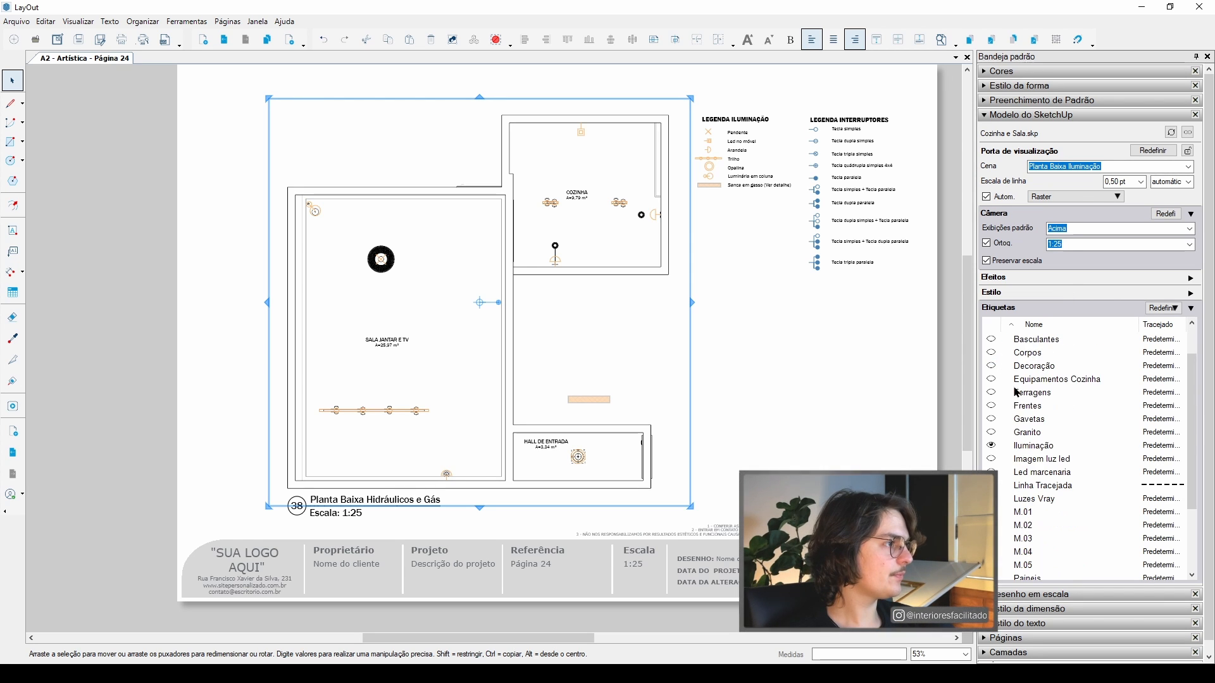
pyautogui.click(990, 445)
pyautogui.moveTo(518, 368); pyautogui.dragTo(517, 391, button='middle')
pyautogui.click(774, 303)
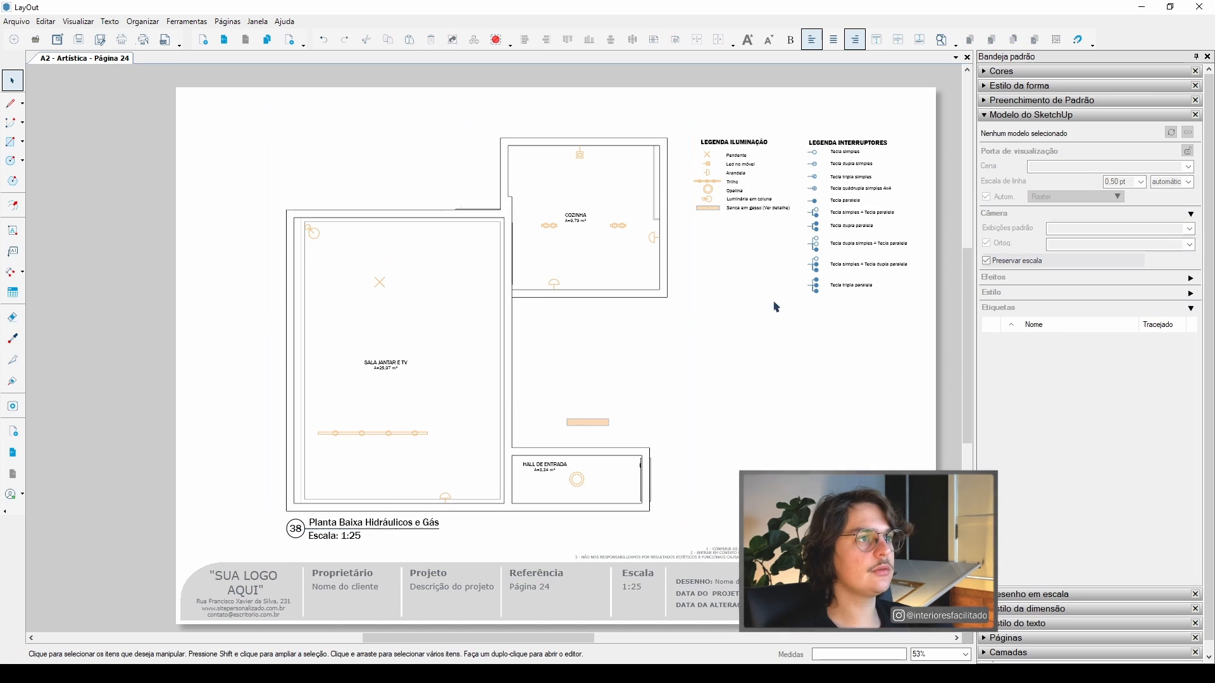
pyautogui.moveTo(704, 313); pyautogui.dragTo(702, 329, button='middle')
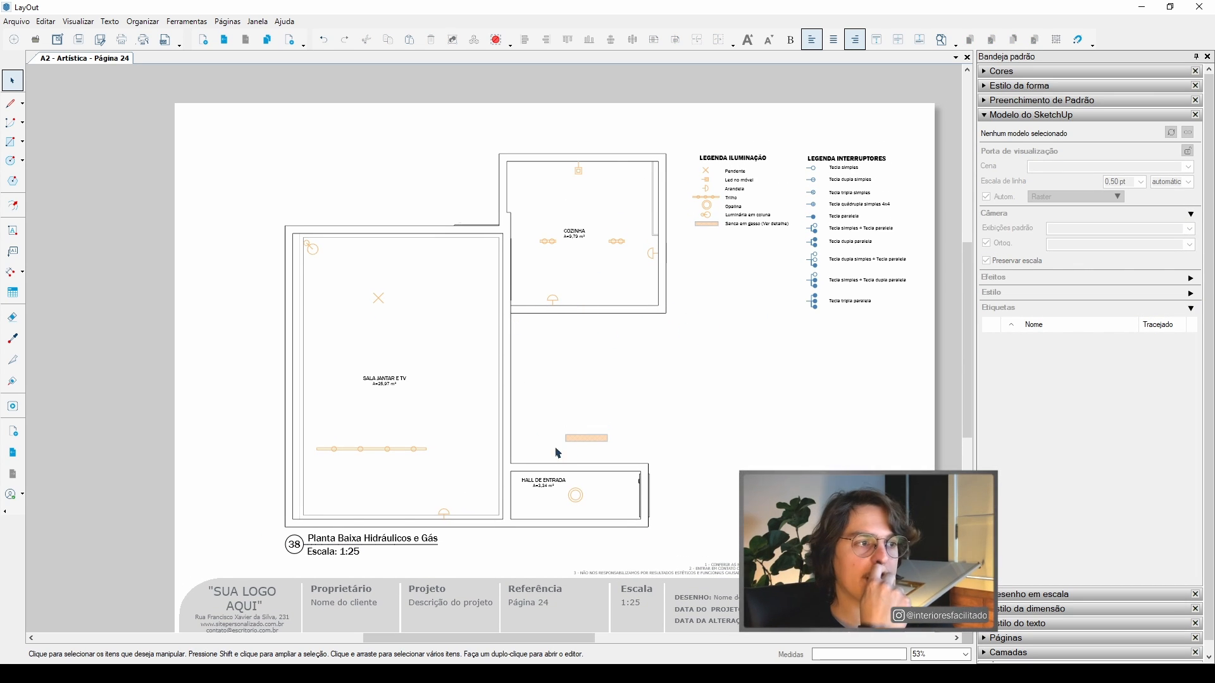
# - Ungroup the Sanca em gesso sample and move its translucent overlay just above the hatched rectangle
pyautogui.scroll(4, 558, 453)
pyautogui.scroll(2, 588, 399)
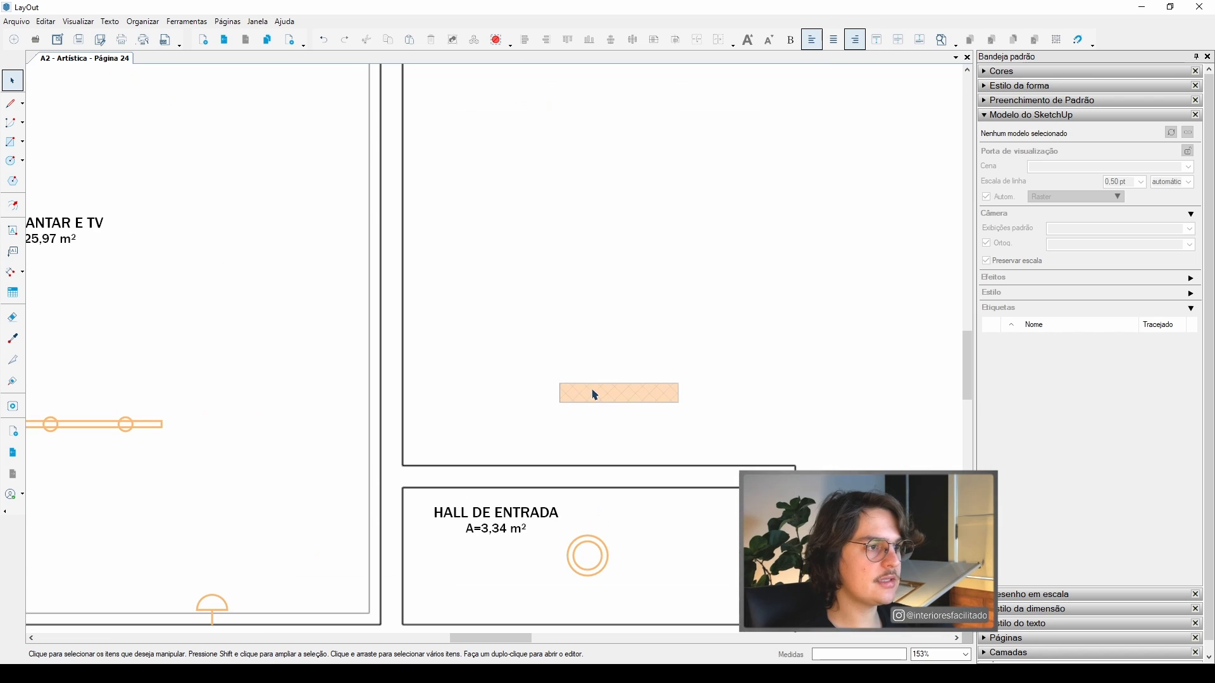
pyautogui.click(578, 396)
pyautogui.moveTo(577, 396); pyautogui.dragTo(574, 314)
pyautogui.hotkey('ctrl', 'shift', 'g')
pyautogui.click(637, 389)
pyautogui.click(589, 342)
pyautogui.scroll(-3, 537, 364)
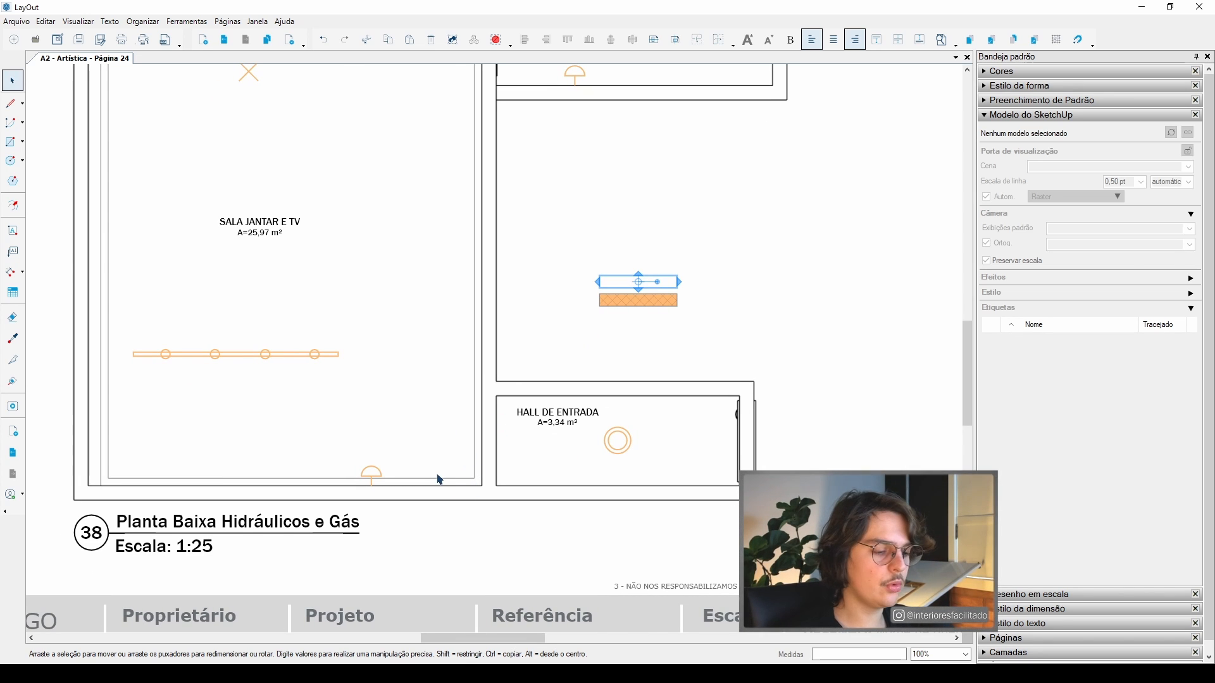
pyautogui.press('l')
pyautogui.scroll(4, 458, 484)
pyautogui.press('space')
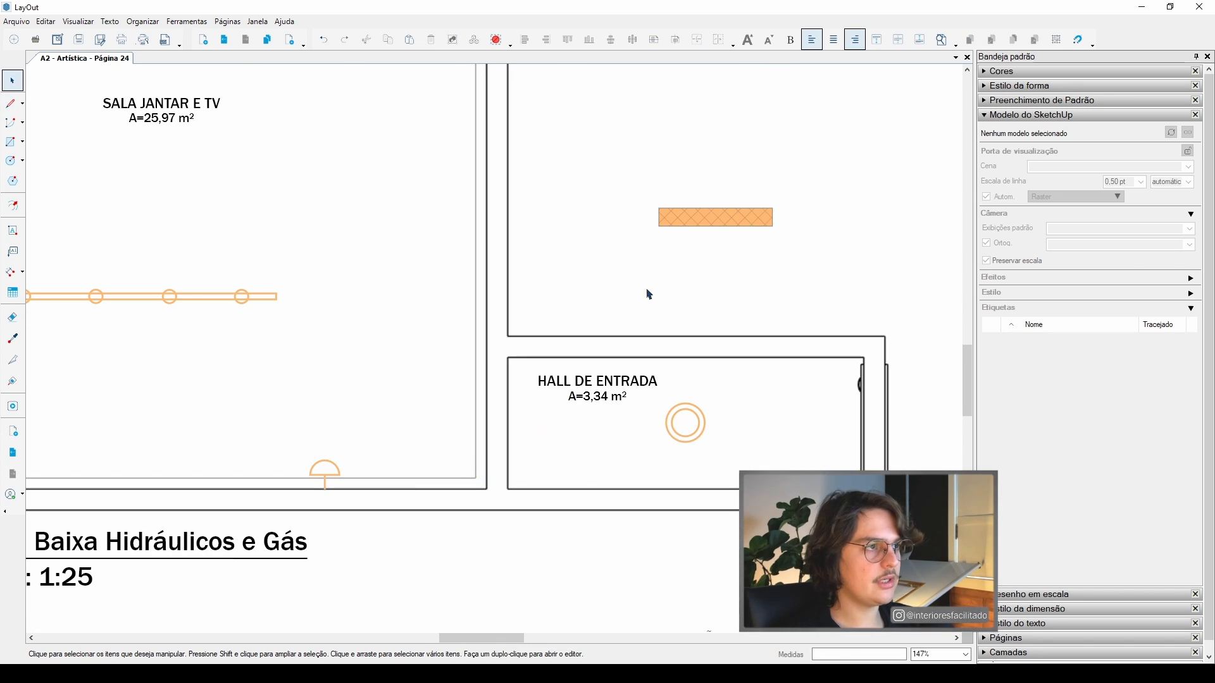
# - Sample the hatched rectangle's style and draw the cove outline's inner edge along the lower wall of Sala Jantar e TV
pyautogui.scroll(3, 681, 263)
pyautogui.press('b')
pyautogui.scroll(-3, 453, 463)
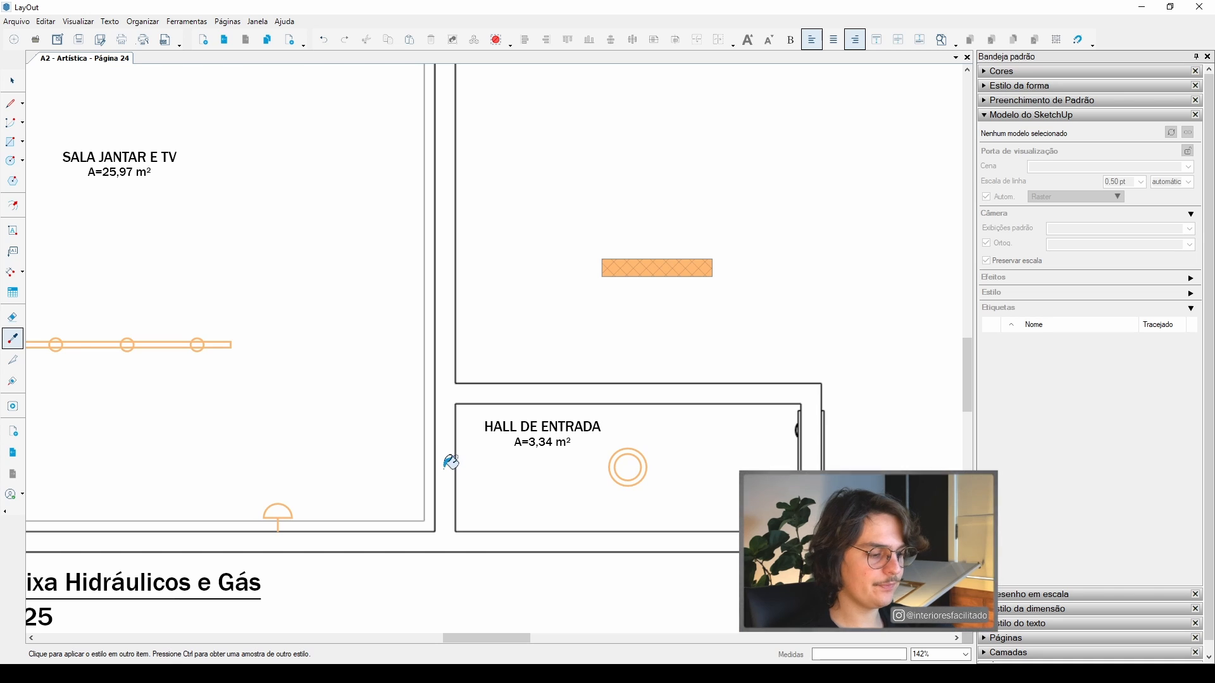
pyautogui.press('l')
pyautogui.click(434, 529)
pyautogui.scroll(8, 432, 542)
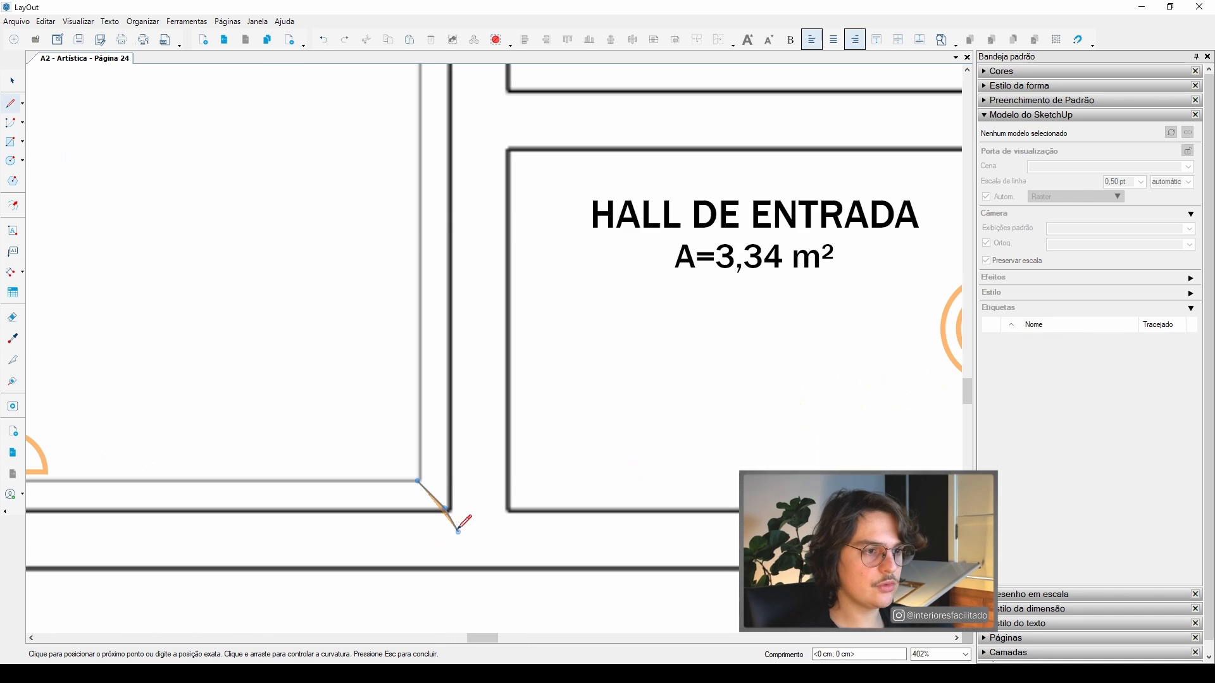
pyautogui.scroll(4, 430, 474)
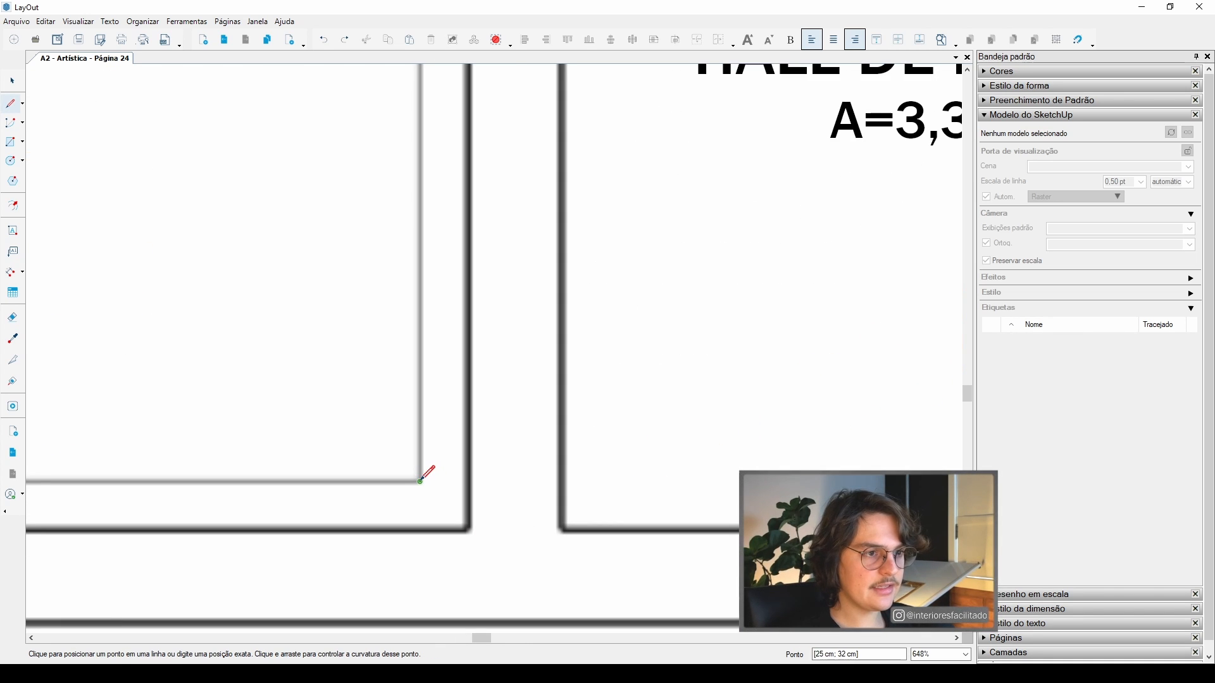
pyautogui.click(420, 480)
pyautogui.scroll(-14, 424, 481)
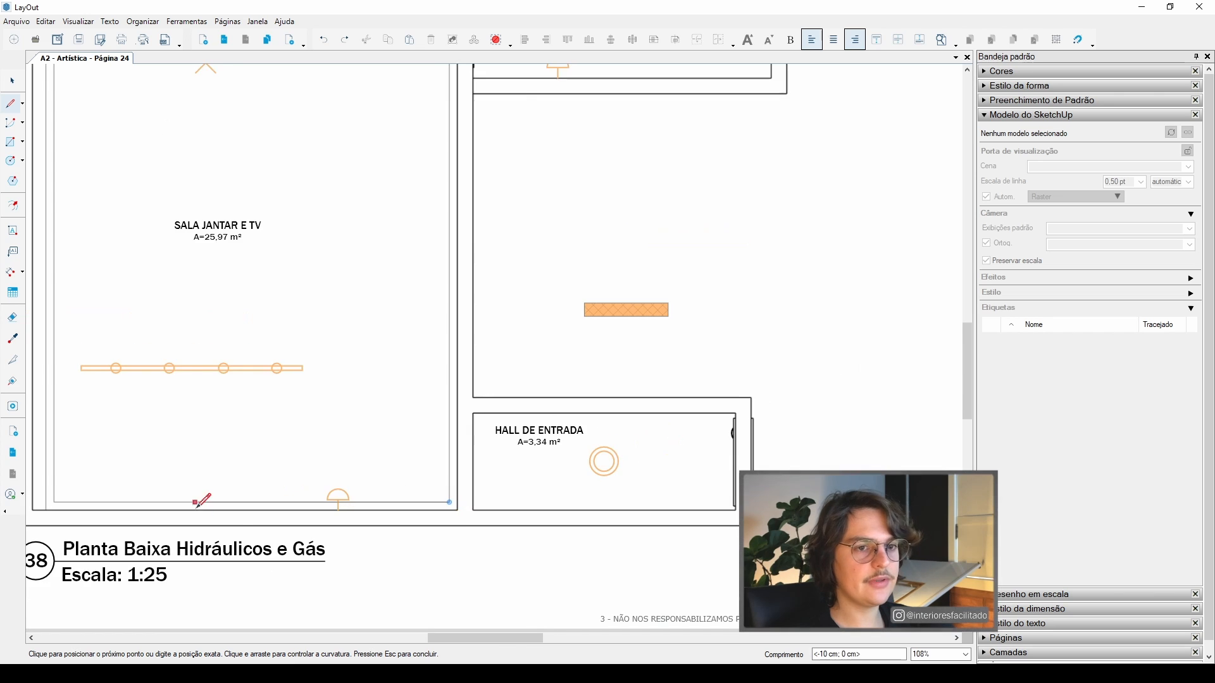
pyautogui.scroll(-3, 196, 504)
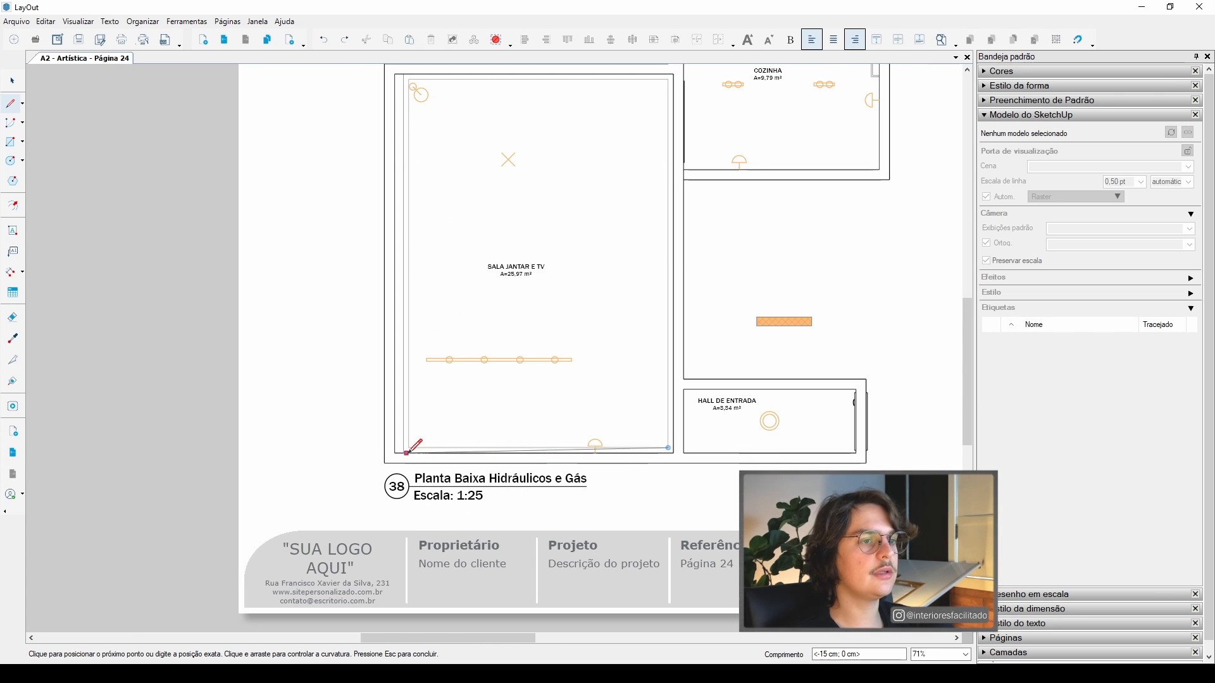
pyautogui.scroll(2, 407, 451)
pyautogui.click(406, 443)
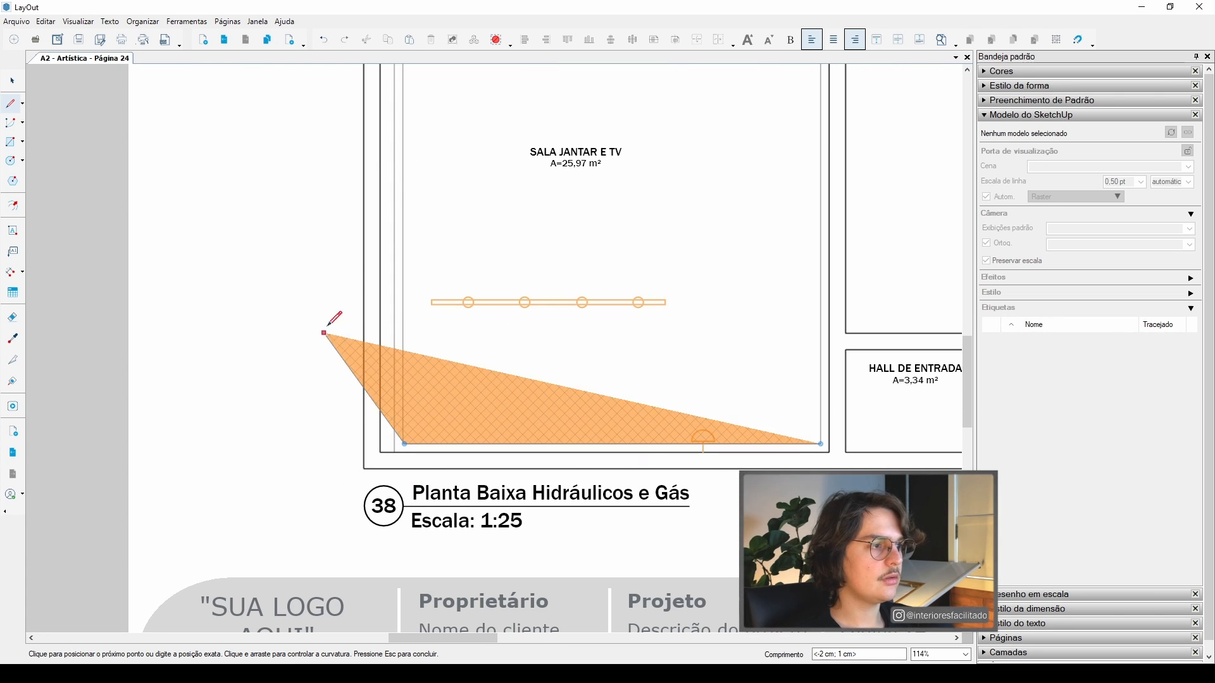
# - Trace the cove's inner left, upper and right edges around Sala Jantar e TV, returning to the lower-right corner of the room
pyautogui.scroll(-2, 421, 215)
pyautogui.scroll(5, 424, 367)
pyautogui.scroll(2, 403, 329)
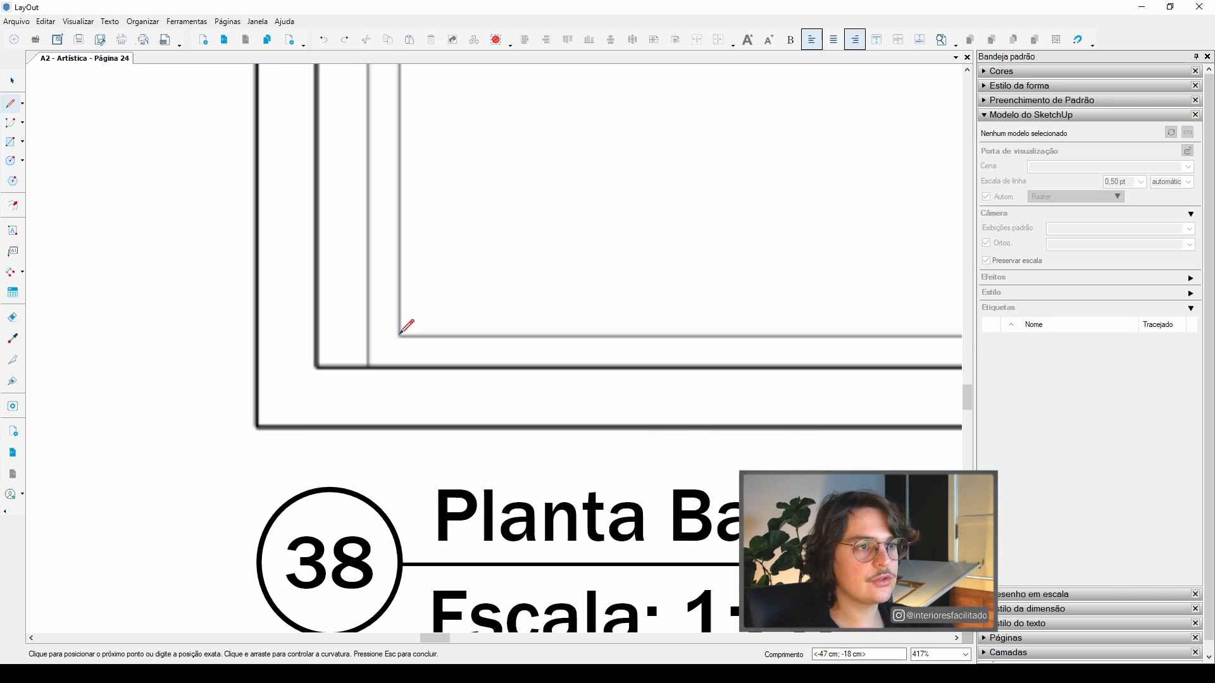
pyautogui.scroll(3, 404, 328)
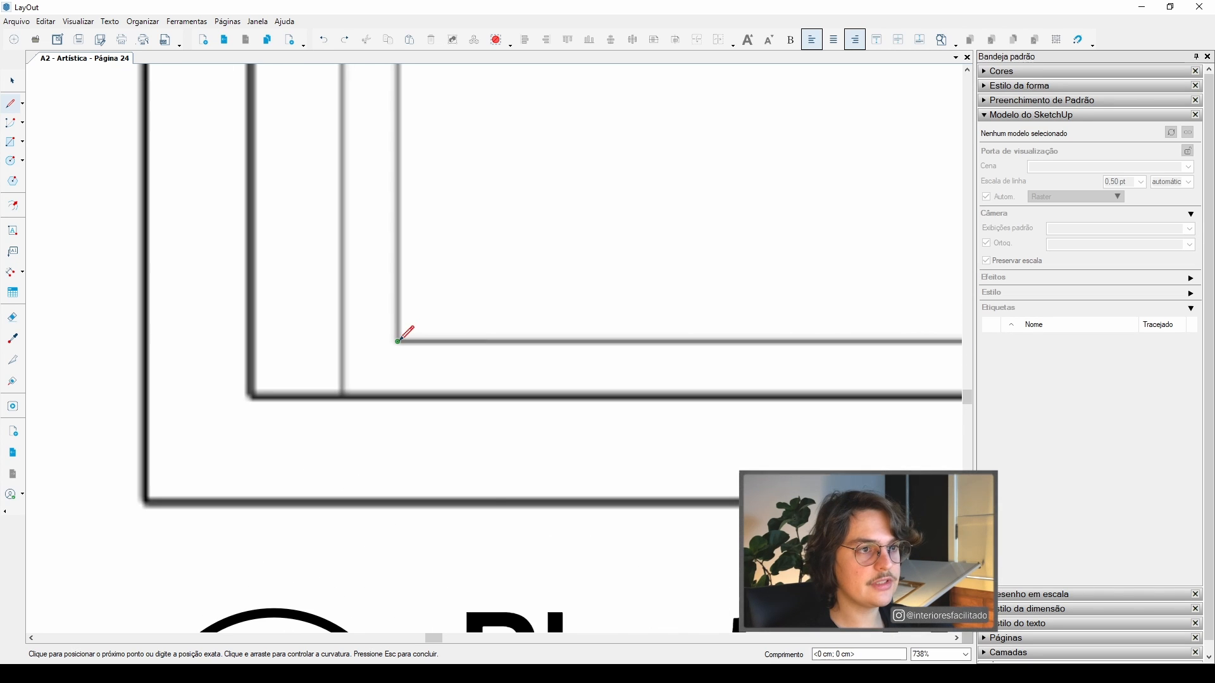
pyautogui.scroll(-9, 405, 327)
pyautogui.scroll(3, 417, 418)
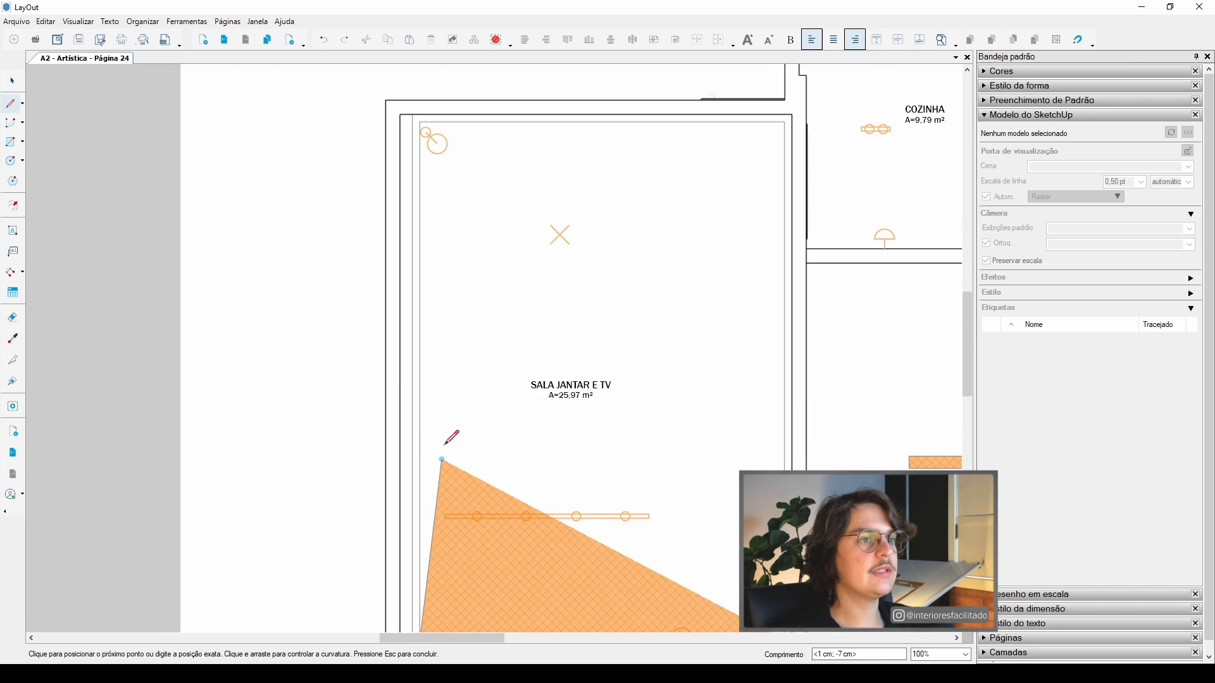
pyautogui.scroll(2, 430, 122)
pyautogui.click(420, 123)
pyautogui.scroll(-1, 556, 130)
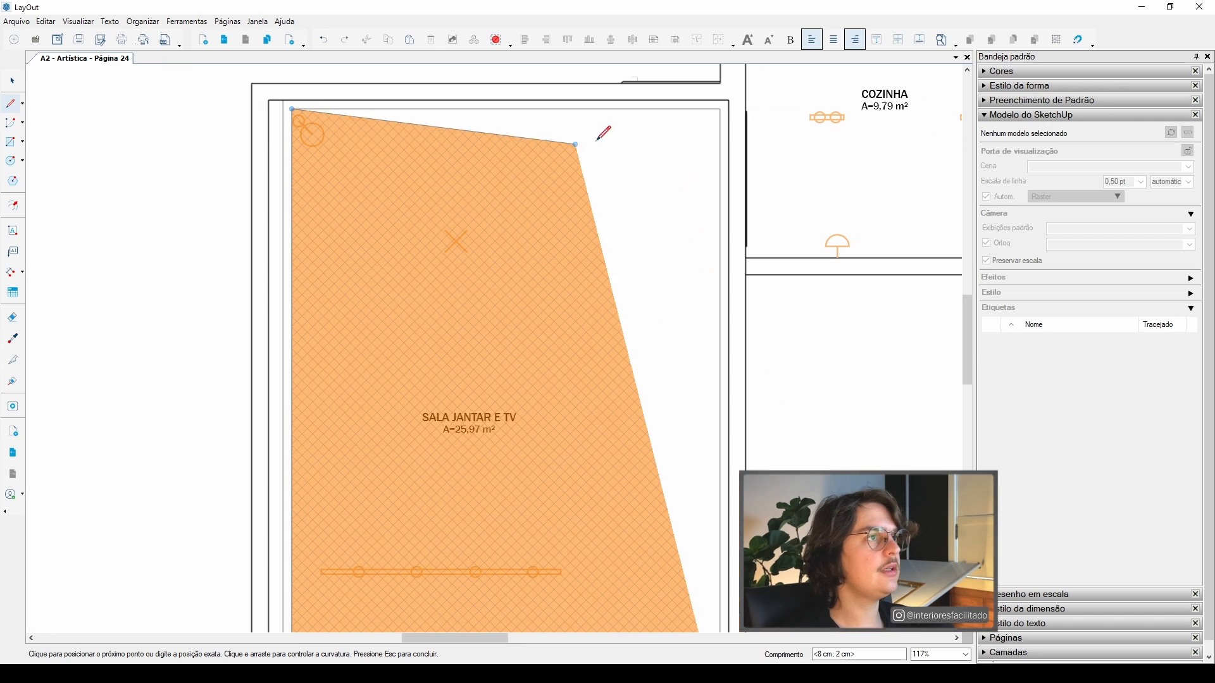
pyautogui.click(720, 107)
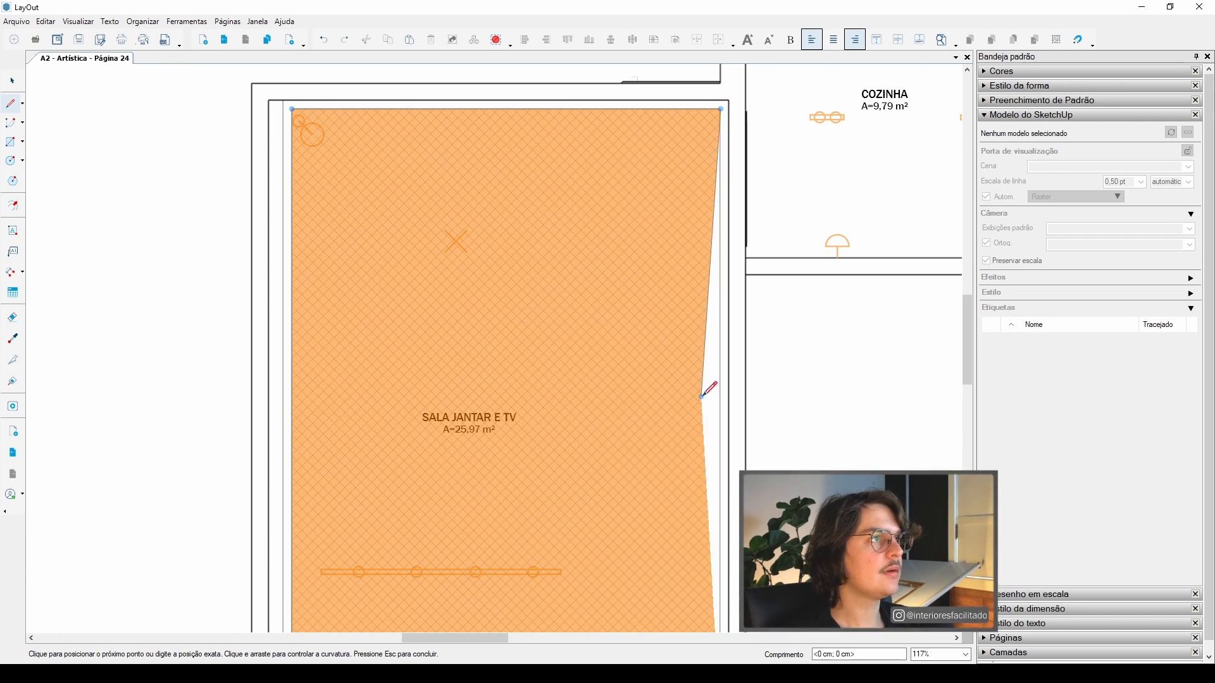
pyautogui.scroll(2, 711, 401)
pyautogui.scroll(2, 588, 420)
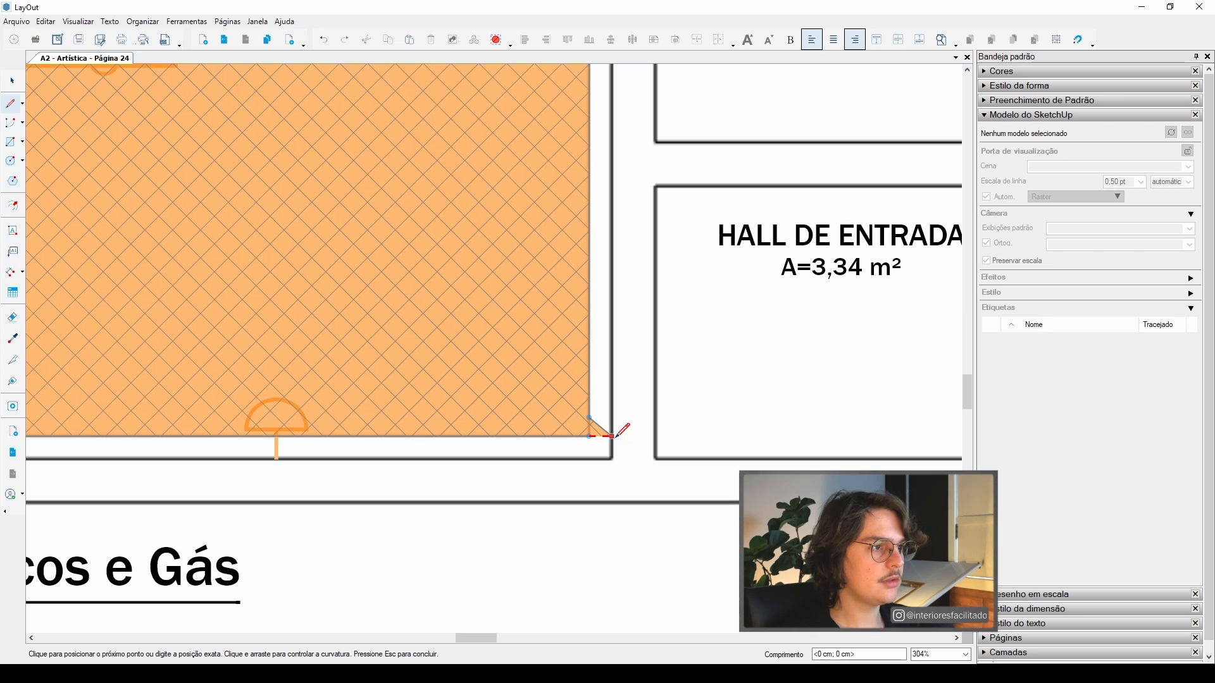
# - Continue the cove outline along its outer right and upper edges in Sala Jantar e TV
pyautogui.scroll(-6, 611, 438)
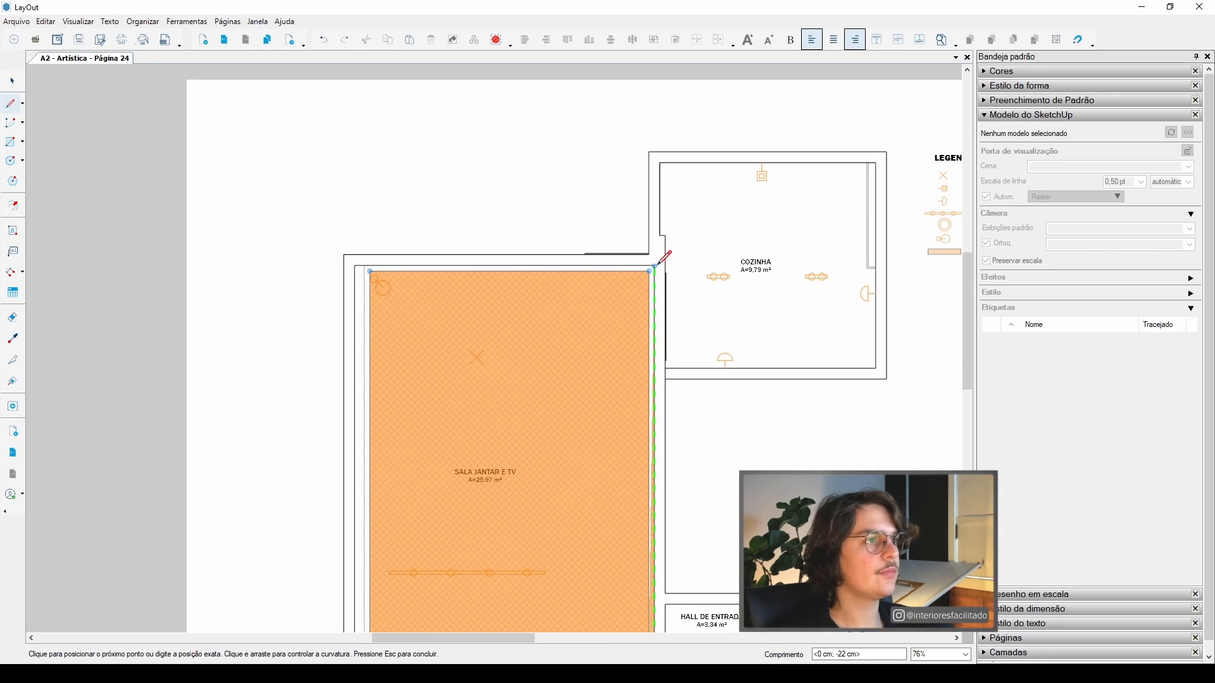
pyautogui.keyDown('shift'); pyautogui.click(522, 264); pyautogui.keyUp('shift')
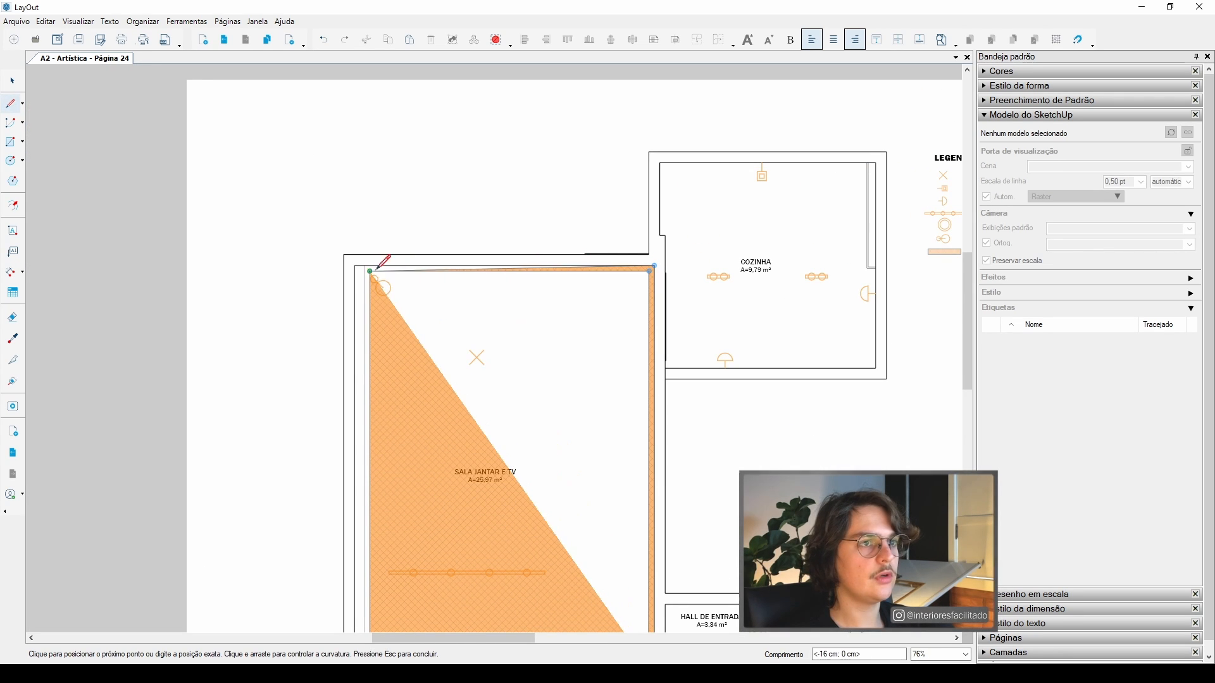
pyautogui.keyDown('shift'); pyautogui.click(364, 267); pyautogui.keyUp('shift')
pyautogui.moveTo(368, 405); pyautogui.dragTo(463, 66, button='middle')
pyautogui.moveTo(459, 239); pyautogui.dragTo(478, 485, button='middle')
pyautogui.scroll(5, 486, 180)
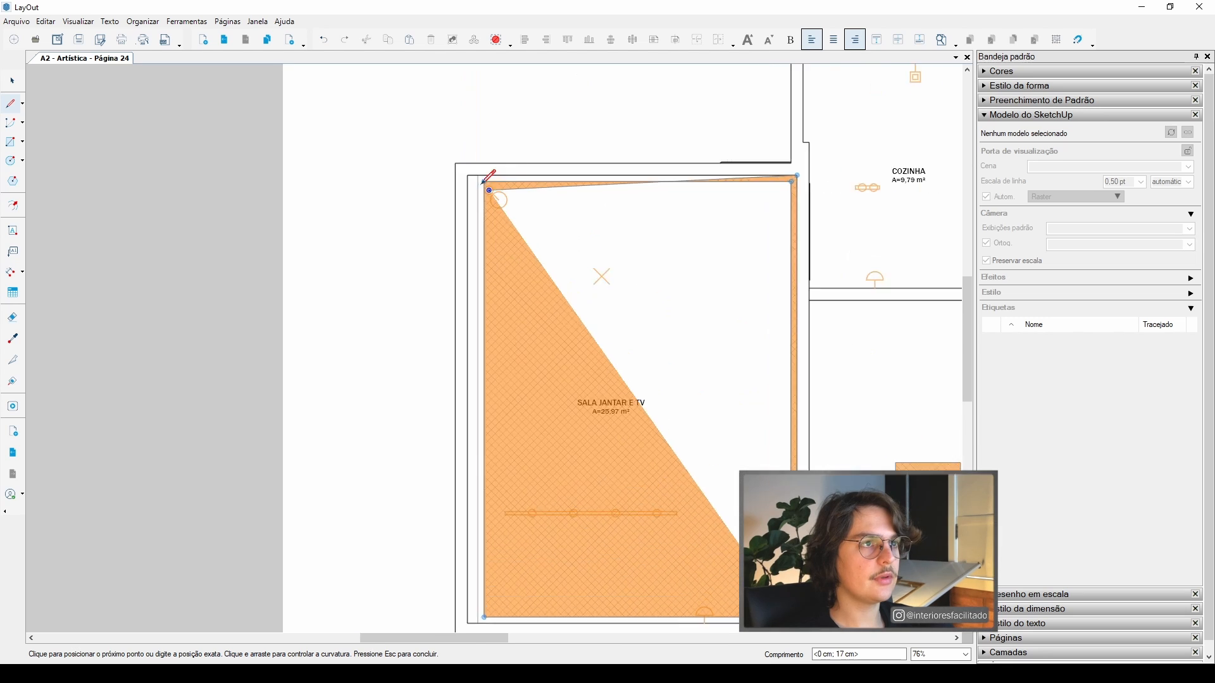
# - Trace the cove's outer left and lower edges to the room's lower-right outer corner and finish the outline
pyautogui.moveTo(468, 384); pyautogui.dragTo(473, 119, button='middle')
pyautogui.moveTo(484, 552); pyautogui.dragTo(486, 334, button='middle')
pyautogui.scroll(4, 486, 384)
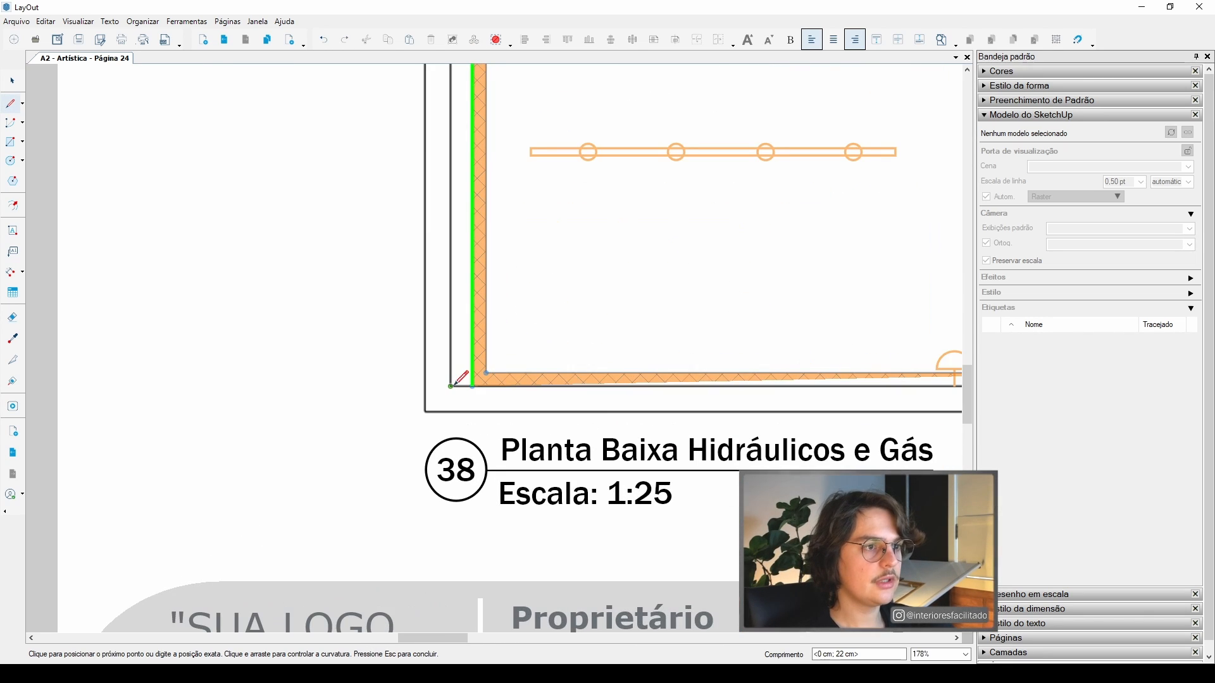
pyautogui.click(473, 386)
pyautogui.moveTo(582, 386); pyautogui.dragTo(367, 379, button='middle')
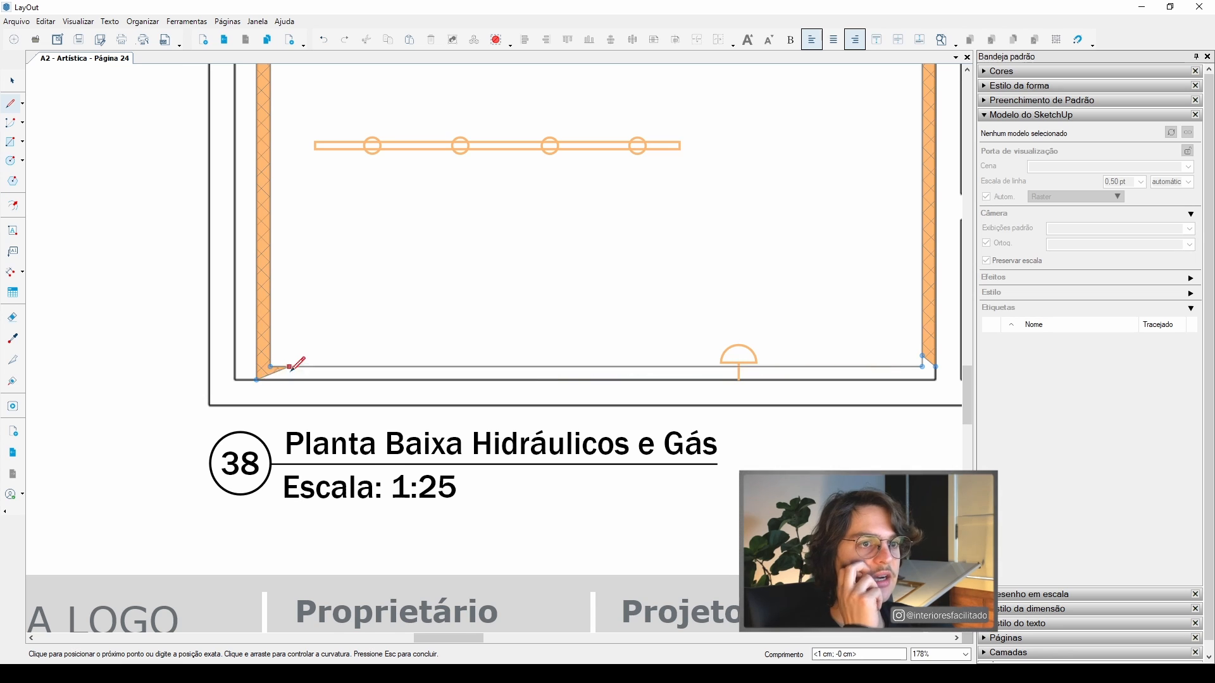
pyautogui.scroll(-1, 304, 373)
pyautogui.moveTo(867, 373); pyautogui.dragTo(496, 370, button='middle')
pyautogui.scroll(8, 495, 368)
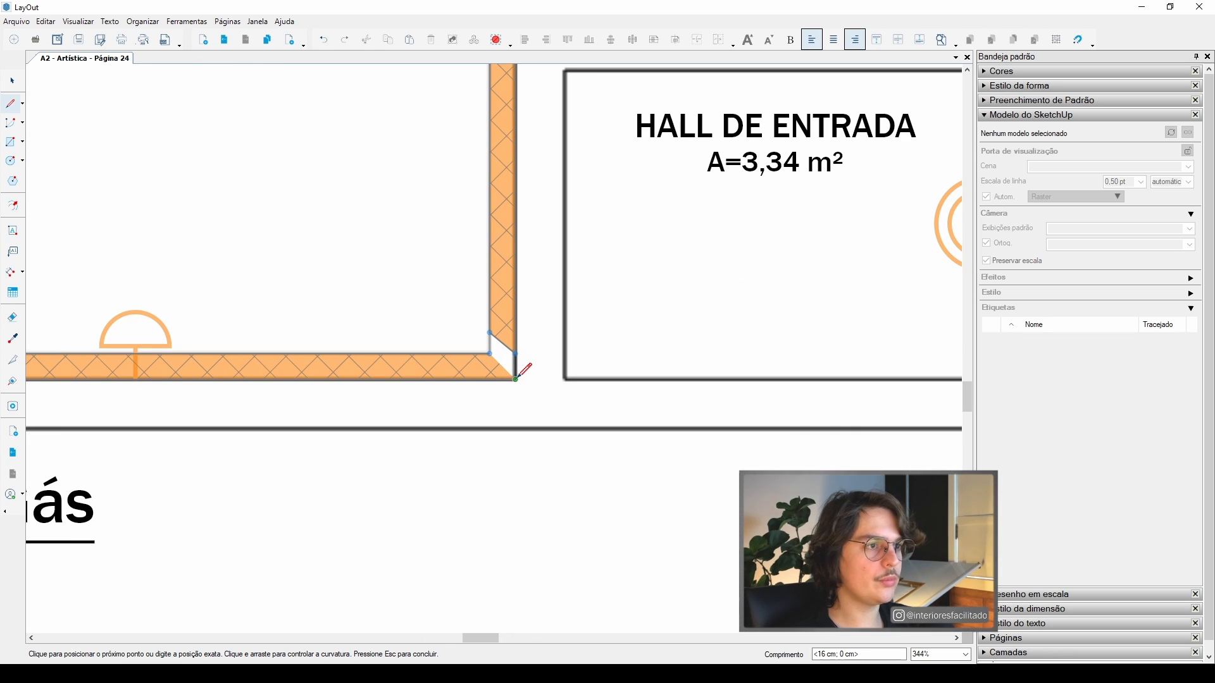
pyautogui.press('Escape')
pyautogui.press('space')
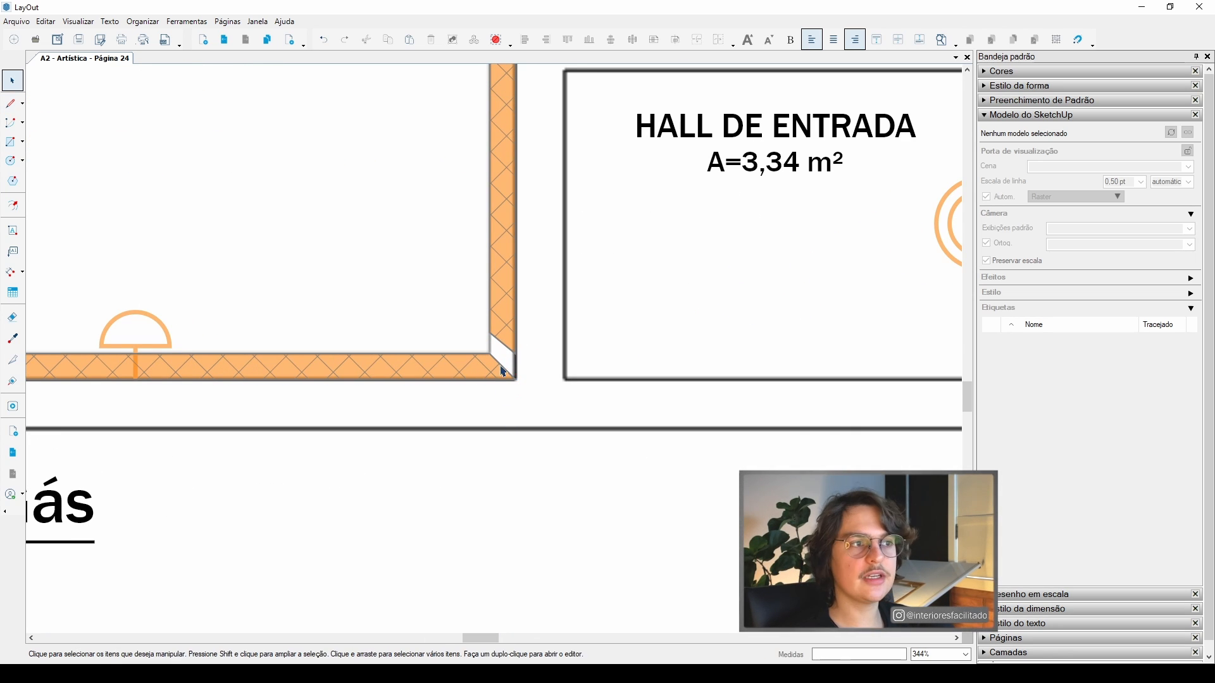
# - Edit the cove shape's points to close the gap in the hatch at the room's lower-right corner
pyautogui.click(496, 363)
pyautogui.scroll(6, 499, 352)
pyautogui.doubleClick(509, 330)
pyautogui.moveTo(476, 315)
pyautogui.mouseDown()
pyautogui.moveTo(483, 347)
pyautogui.moveTo(524, 354)
pyautogui.moveTo(528, 400)
pyautogui.mouseUp()
pyautogui.scroll(-15, 529, 400)
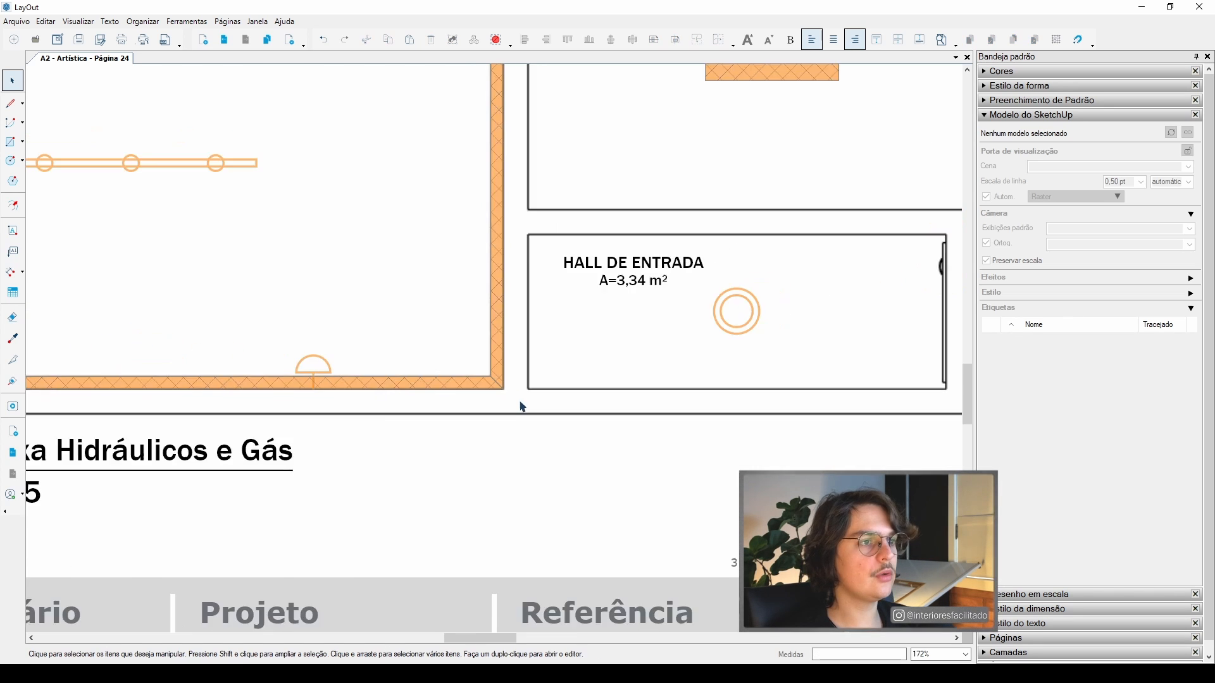
# - Turn off the stroke of the hatched cove around Sala Jantar e TV
pyautogui.click(507, 397)
pyautogui.scroll(-5, 506, 398)
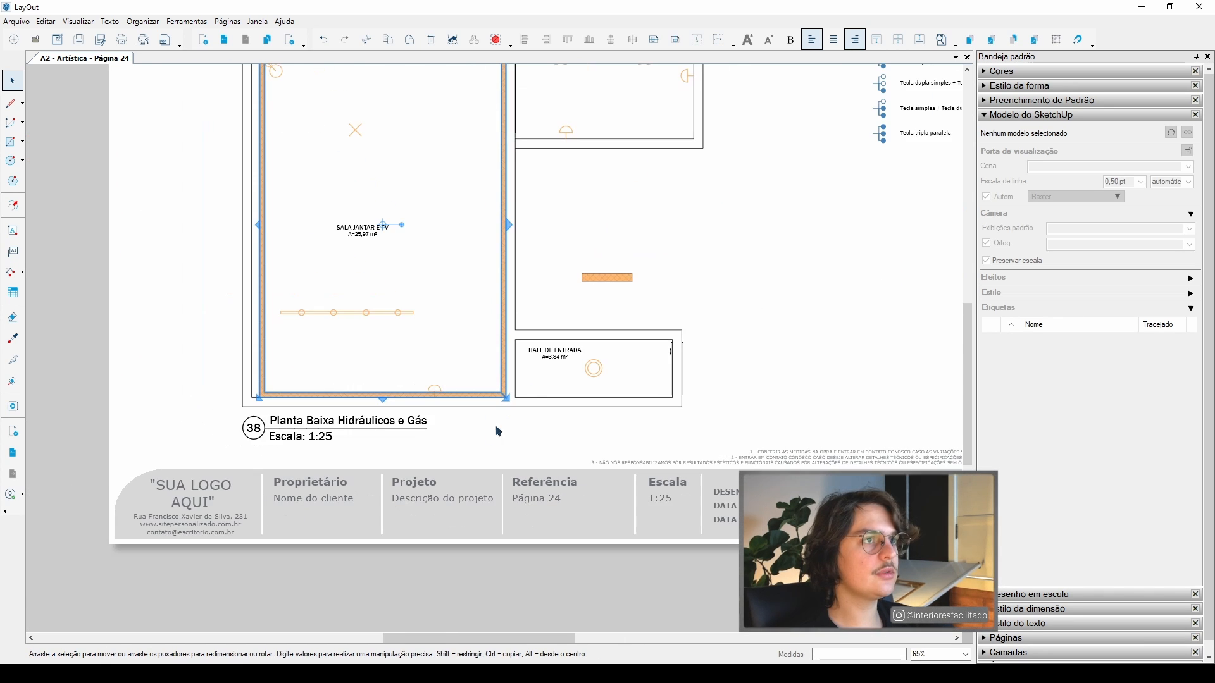
pyautogui.click(1013, 86)
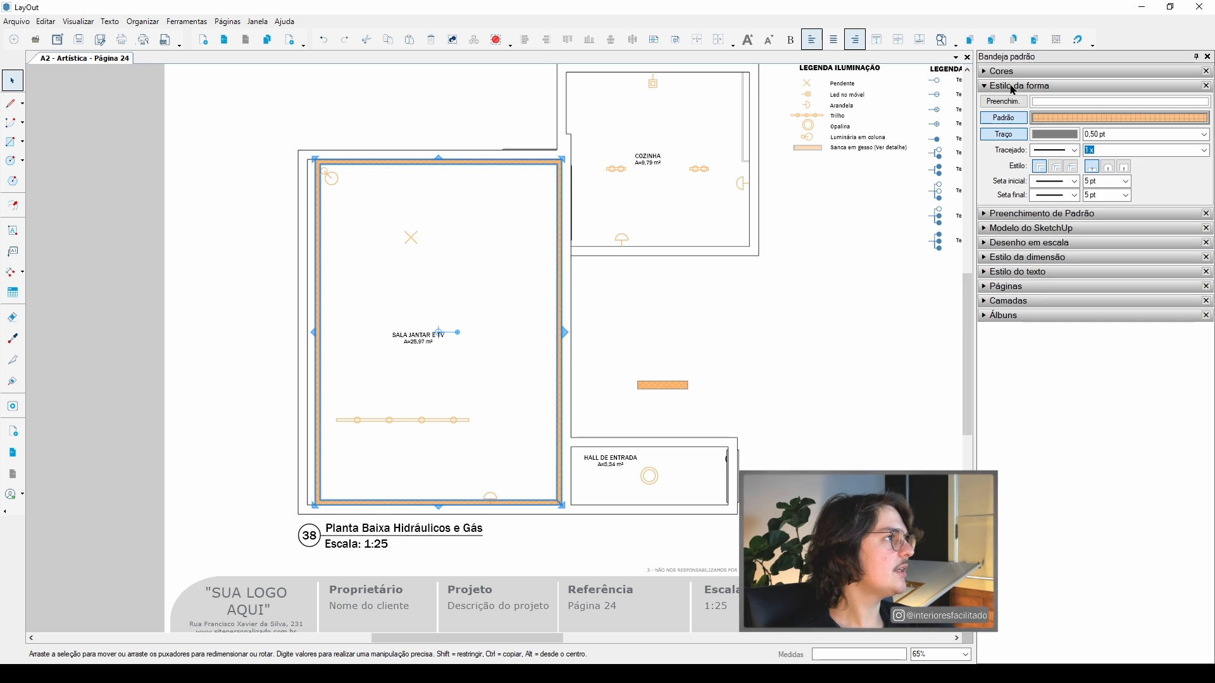
pyautogui.click(1015, 136)
pyautogui.click(638, 316)
pyautogui.scroll(4, 578, 315)
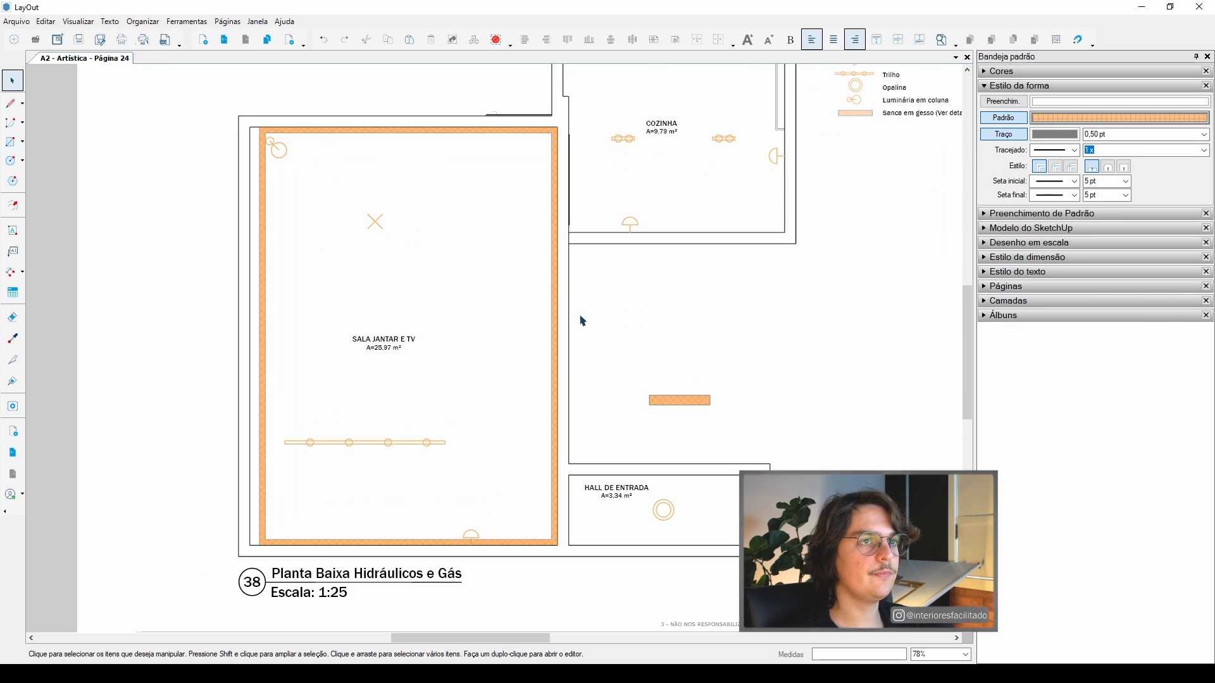
# - Move the translucent overlay down so it partly covers the hatched sample rectangle
pyautogui.scroll(-2, 555, 506)
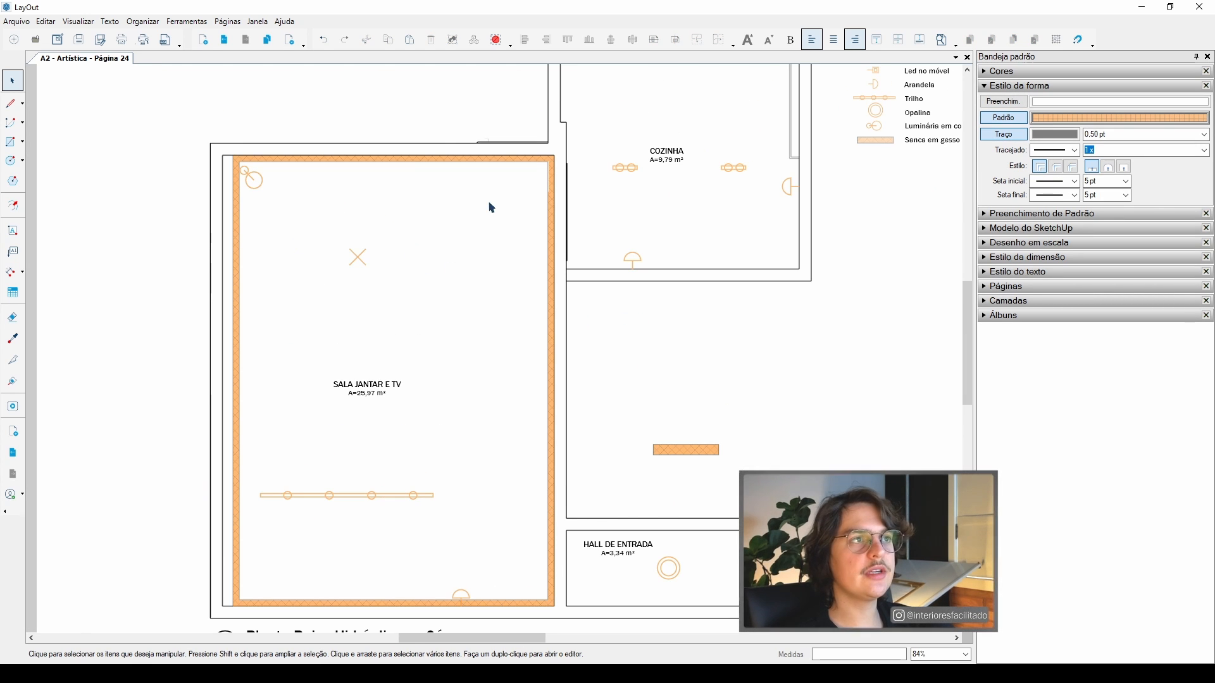
pyautogui.scroll(-1, 492, 208)
pyautogui.click(548, 422)
pyautogui.scroll(4, 560, 553)
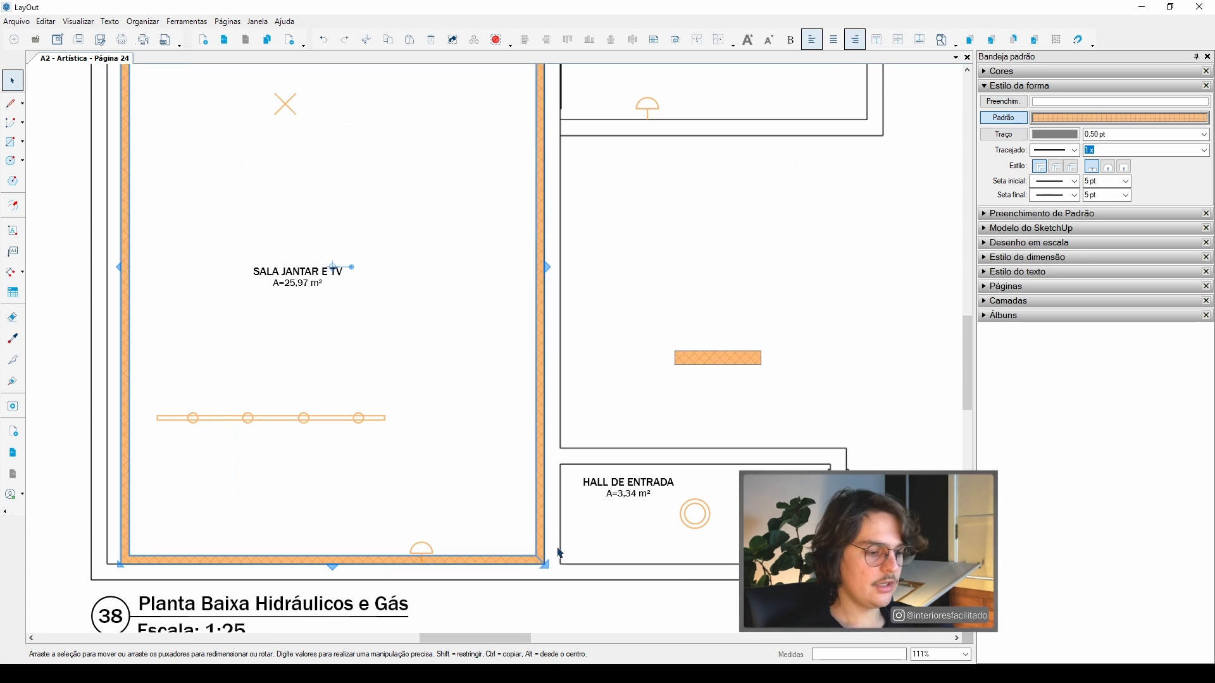
pyautogui.click(699, 366)
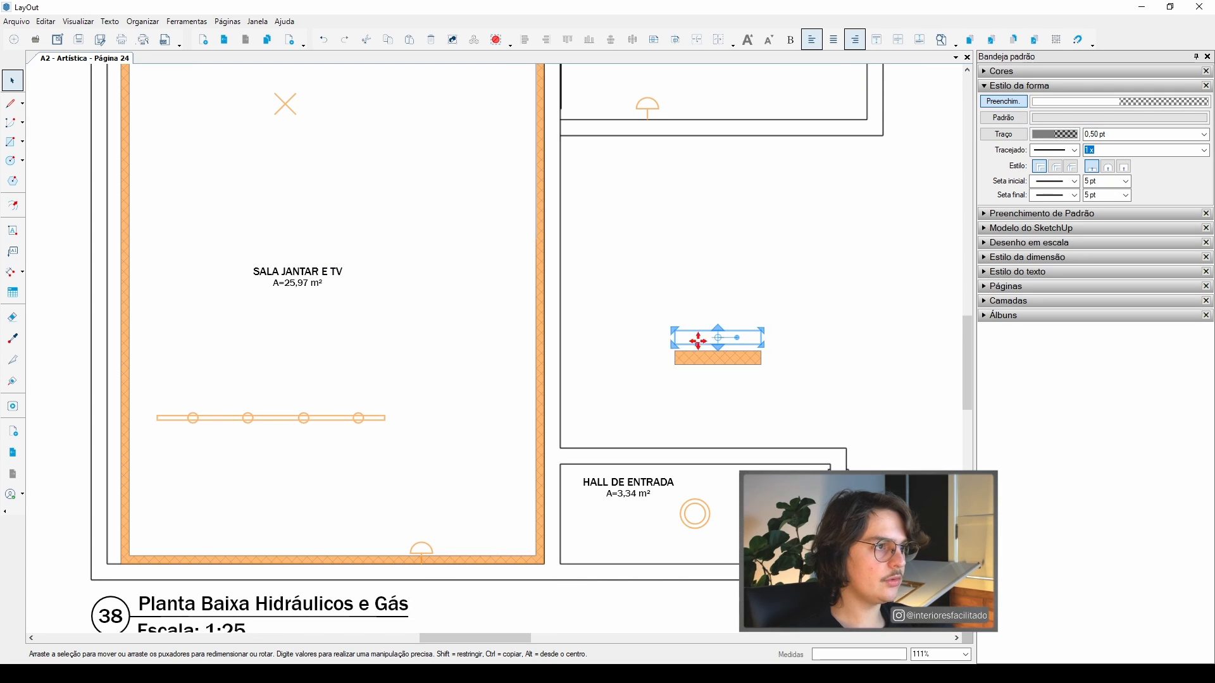
pyautogui.scroll(5, 697, 358)
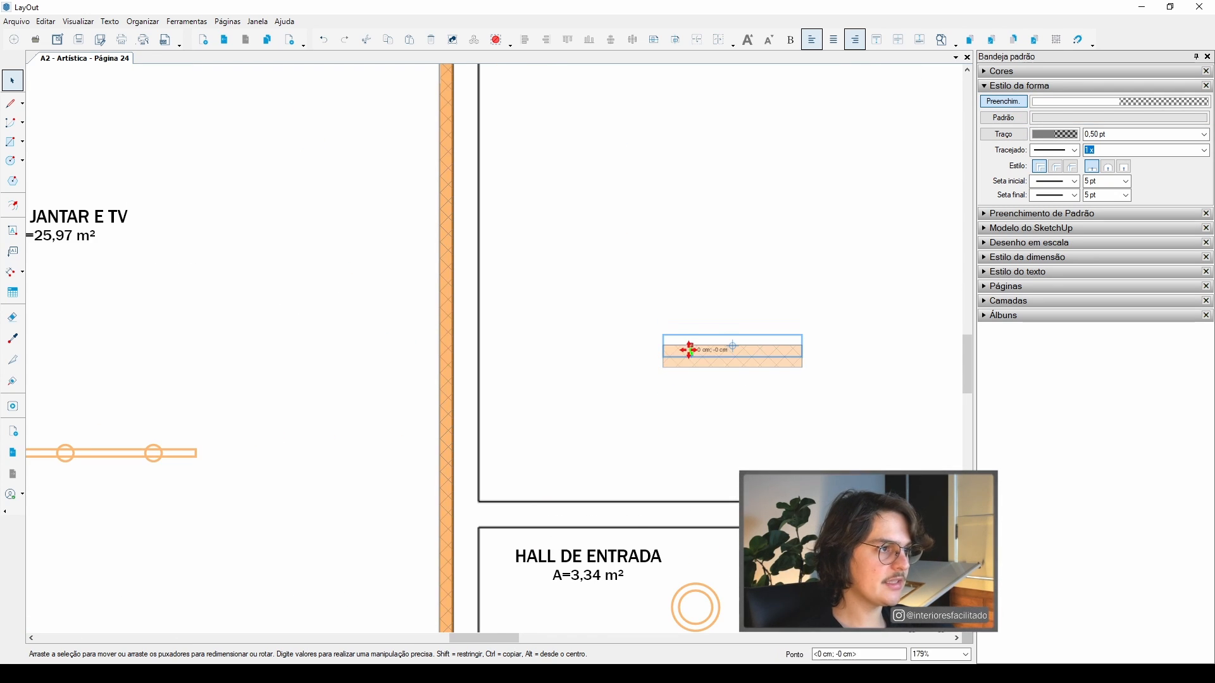
pyautogui.scroll(-8, 499, 399)
# - Duplicate the hatched cove in place and apply the translucent overlay's style to the copy
pyautogui.click(462, 324)
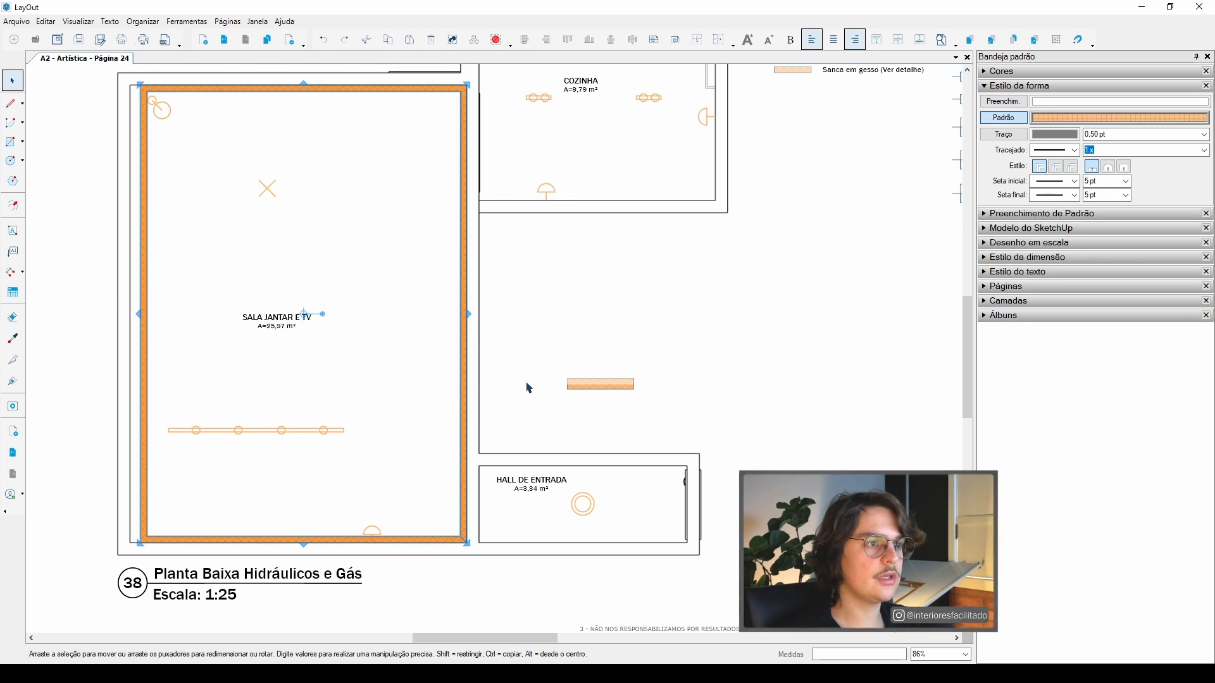
pyautogui.press('b')
pyautogui.scroll(3, 541, 399)
pyautogui.click(587, 372)
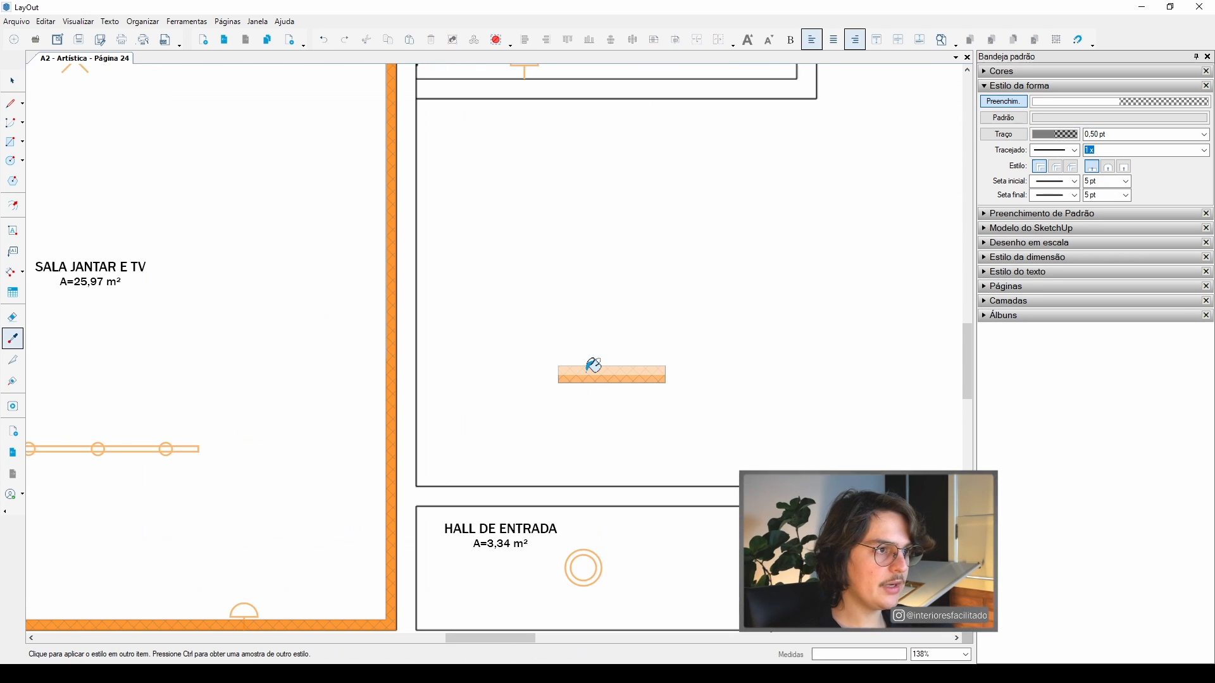
pyautogui.click(395, 369)
pyautogui.scroll(-4, 395, 369)
pyautogui.press('space')
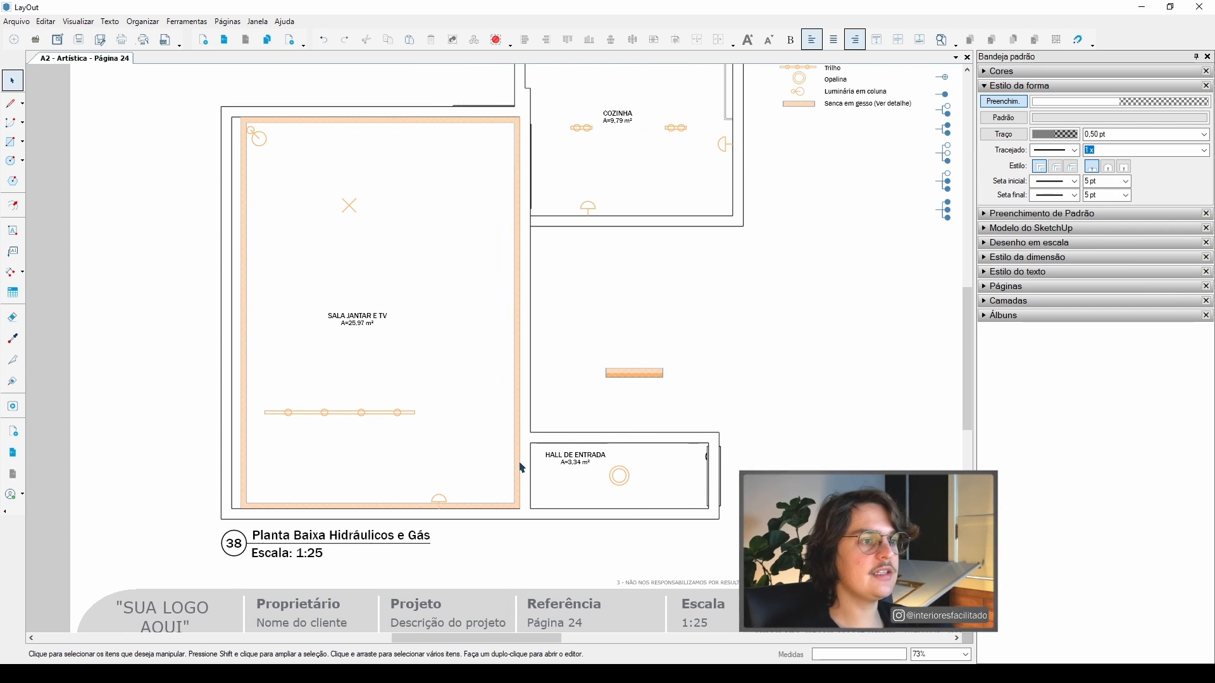
pyautogui.scroll(3, 517, 516)
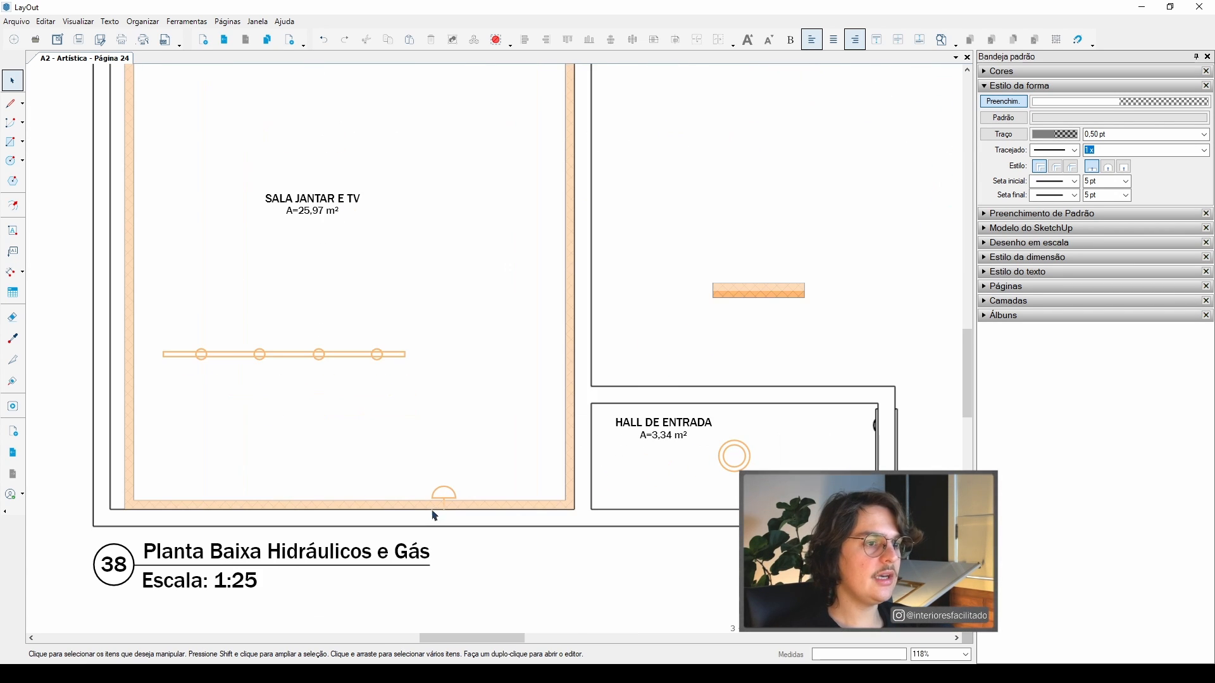
pyautogui.scroll(1, 696, 388)
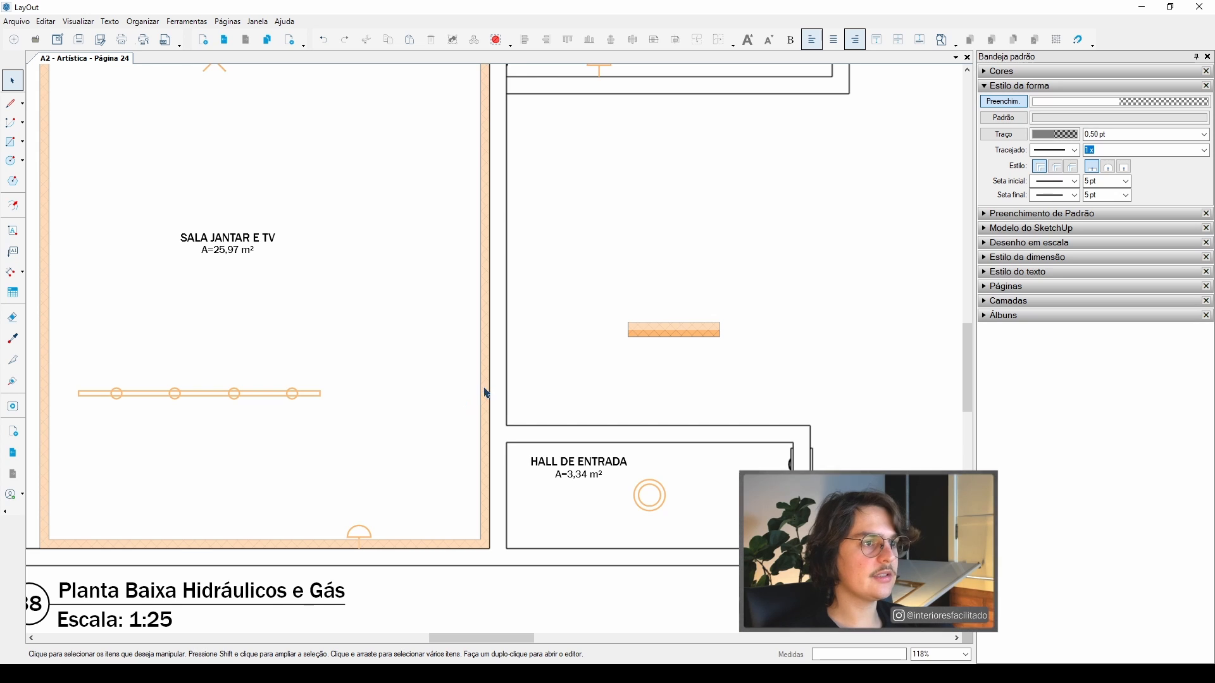
pyautogui.scroll(6, 486, 553)
pyautogui.press('l')
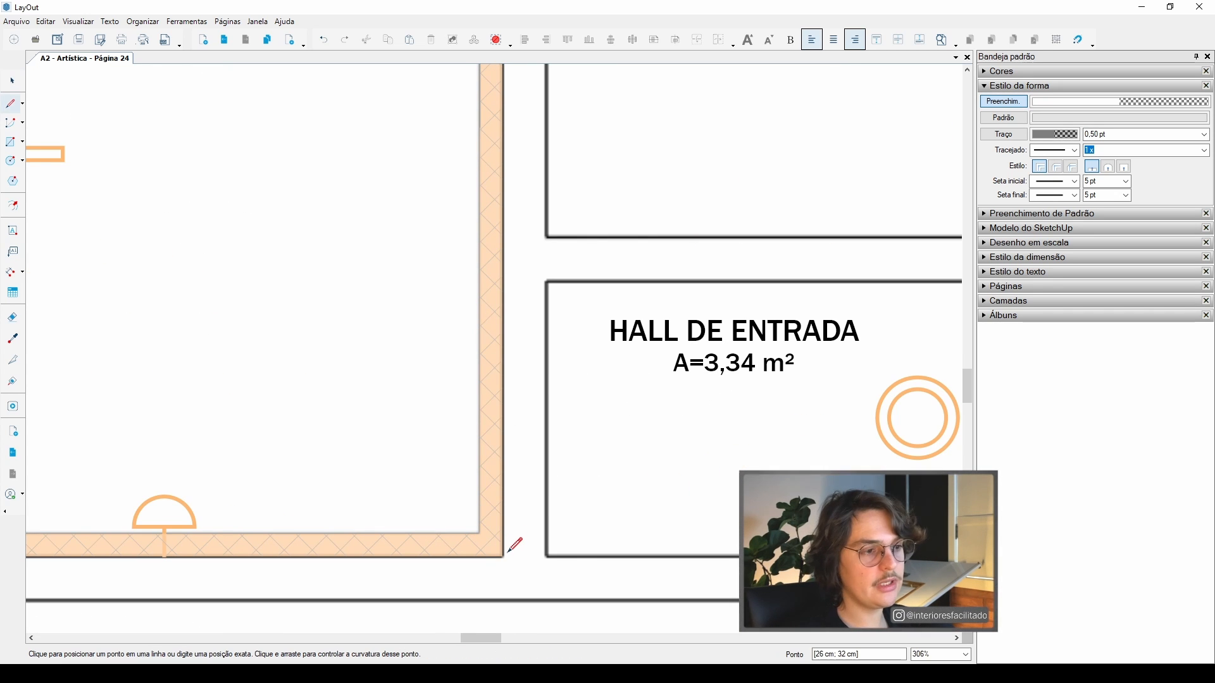
pyautogui.scroll(-3, 513, 545)
pyautogui.press('space')
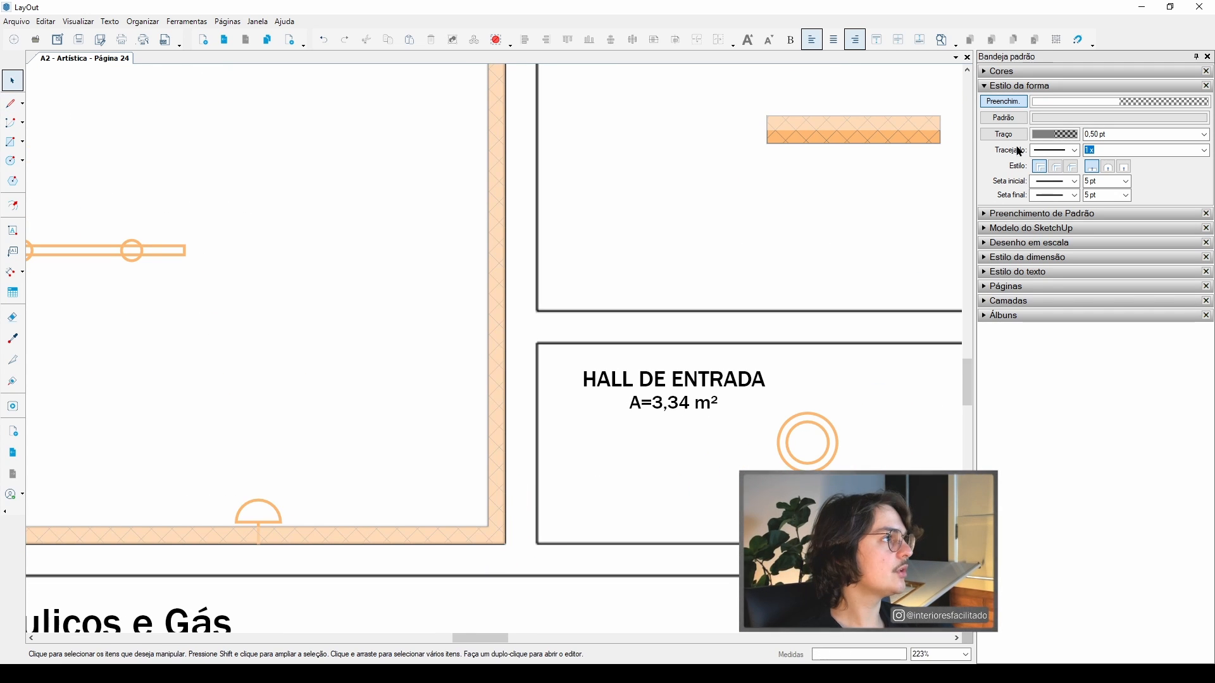
# - Sample the style of the hatched sample rectangle and set the drawing style to a 0.50 pt stroke with no fill or pattern
pyautogui.moveTo(809, 244); pyautogui.dragTo(744, 294, button='middle')
pyautogui.press('s')
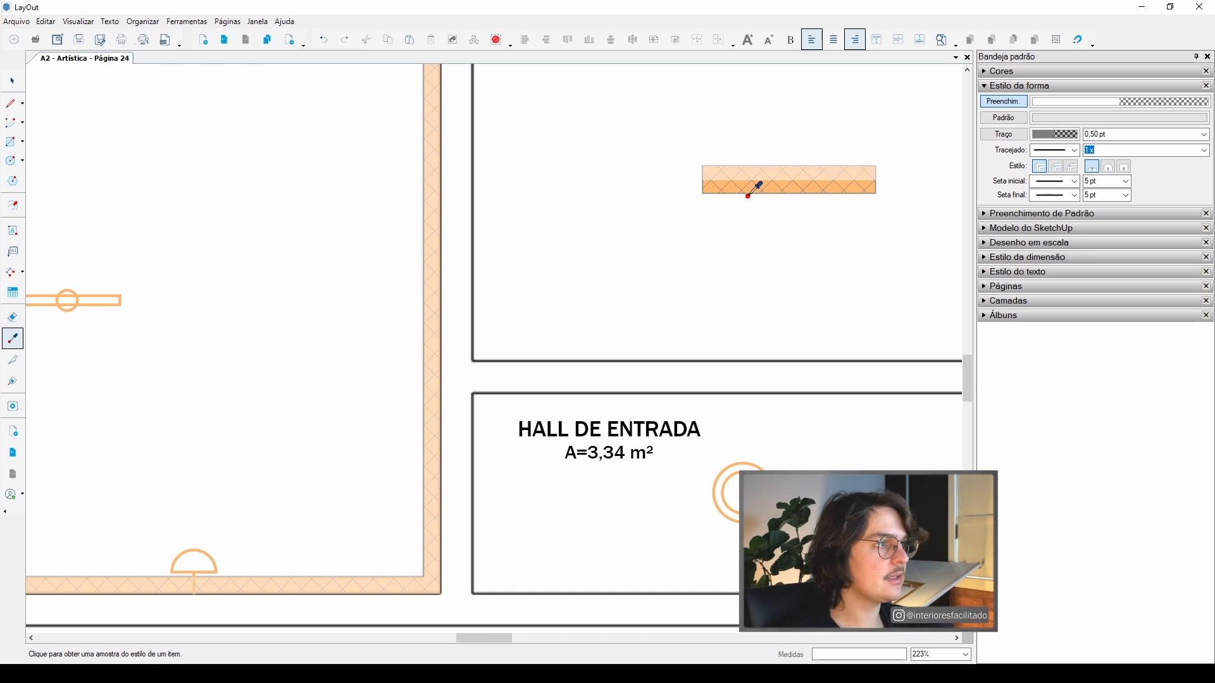
pyautogui.click(830, 188)
pyautogui.click(1004, 118)
# - Draw two unfilled rectangles around Sala Jantar e TV, one tracing the cove's outer edge and one its inner edge
pyautogui.scroll(-2, 511, 474)
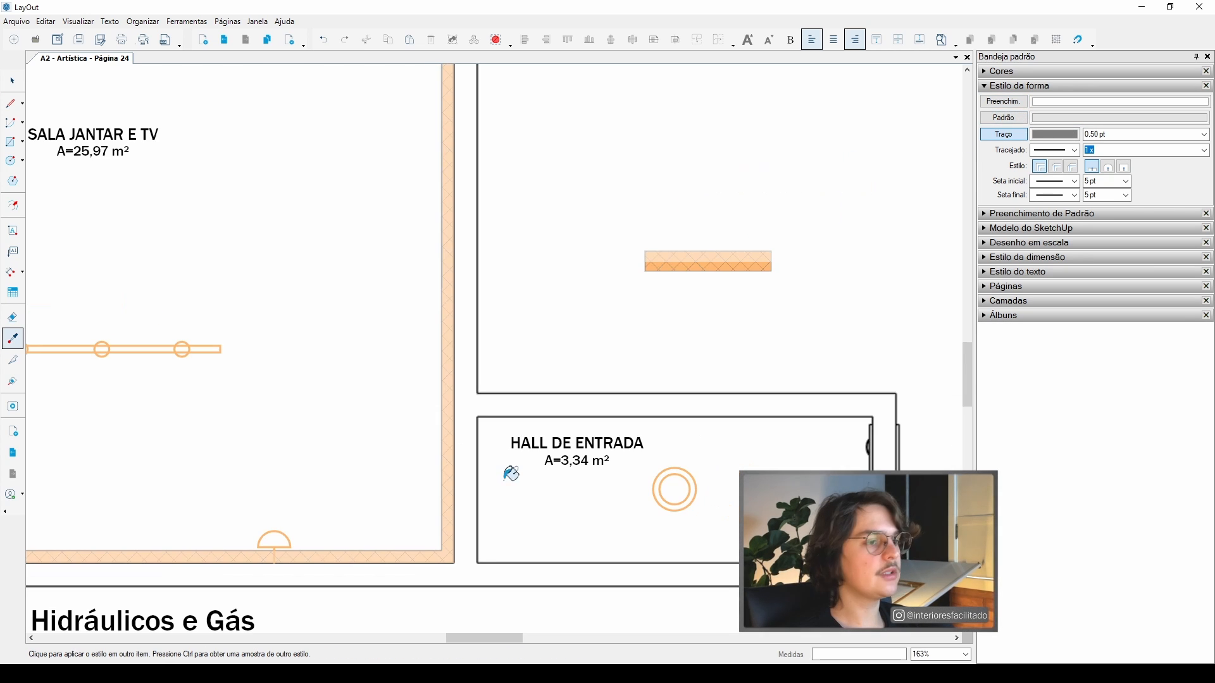
pyautogui.scroll(-3, 502, 471)
pyautogui.press('r')
pyautogui.scroll(-5, 474, 509)
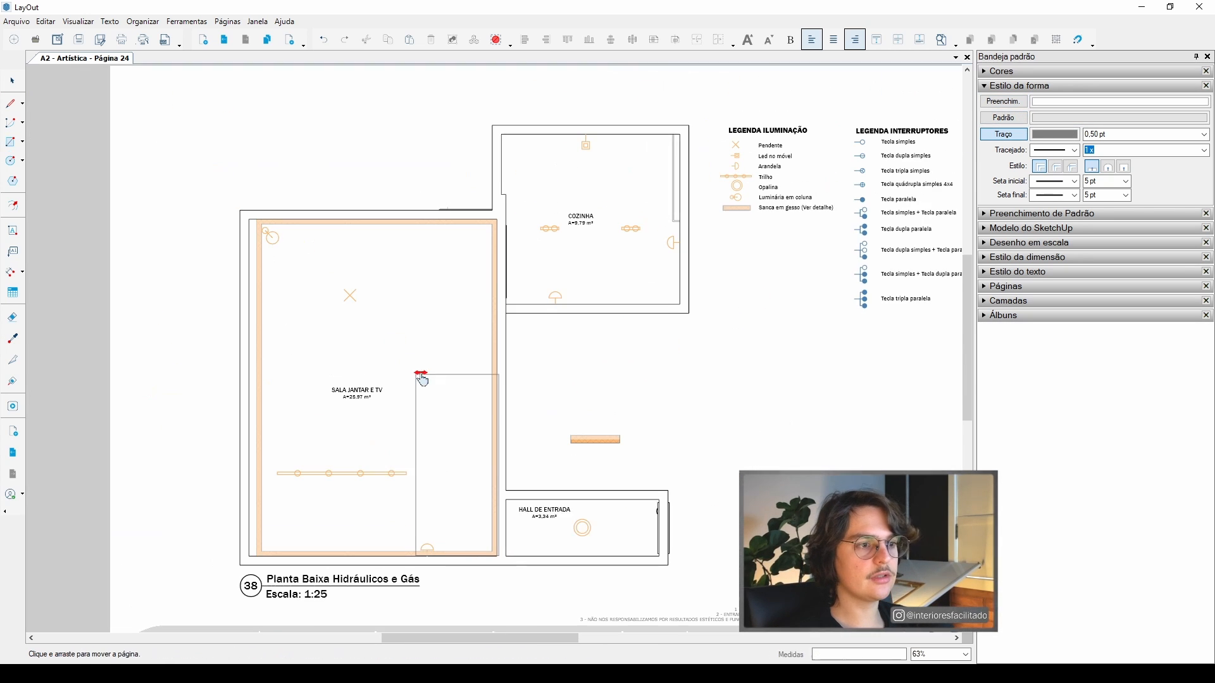
pyautogui.click(506, 561)
pyautogui.scroll(3, 292, 248)
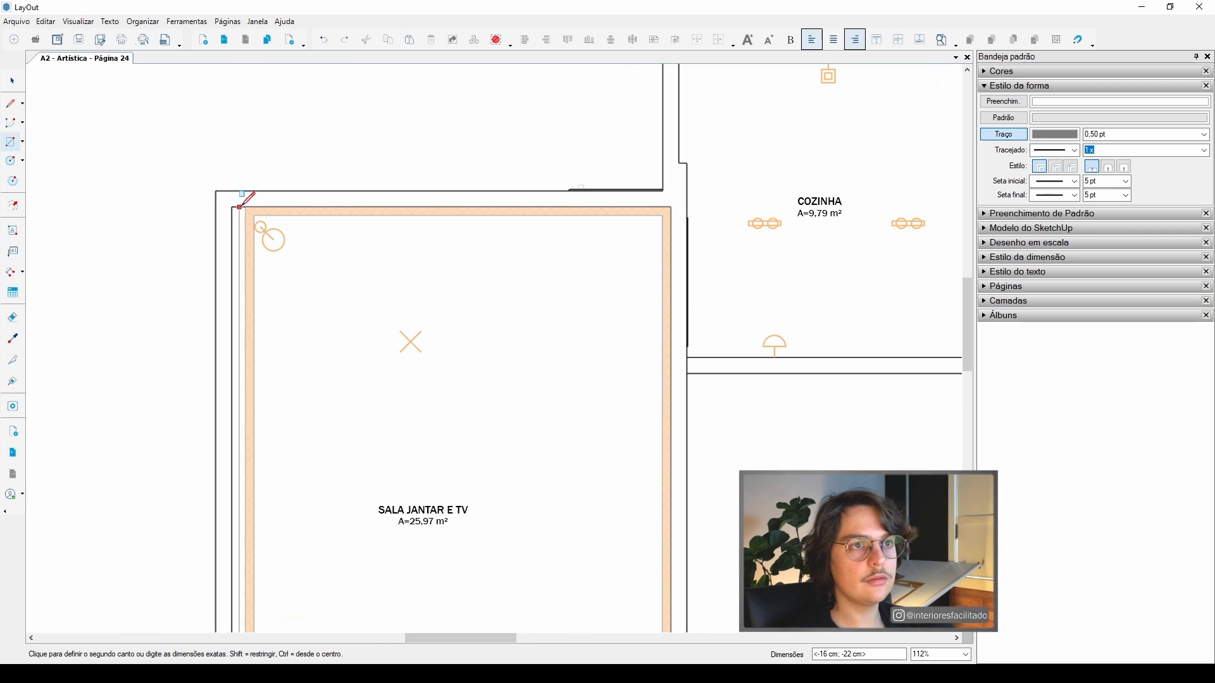
pyautogui.click(245, 207)
pyautogui.click(260, 227)
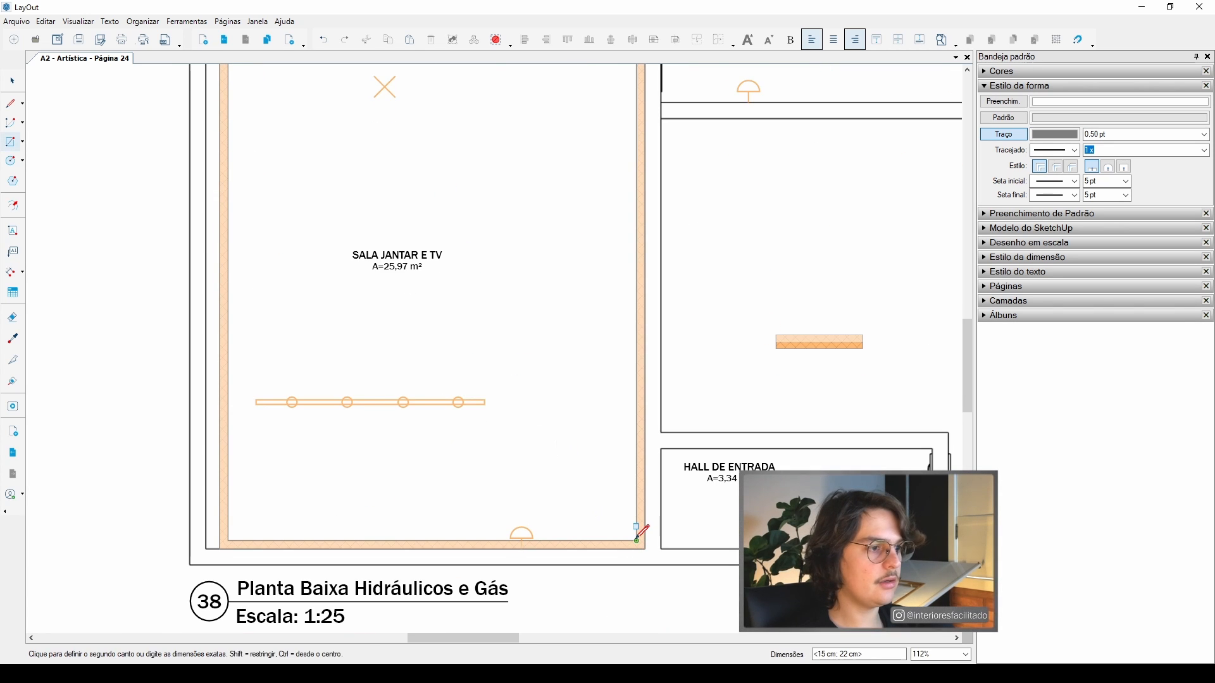
pyautogui.scroll(5, 642, 531)
pyautogui.moveTo(674, 588); pyautogui.dragTo(645, 551, button='middle')
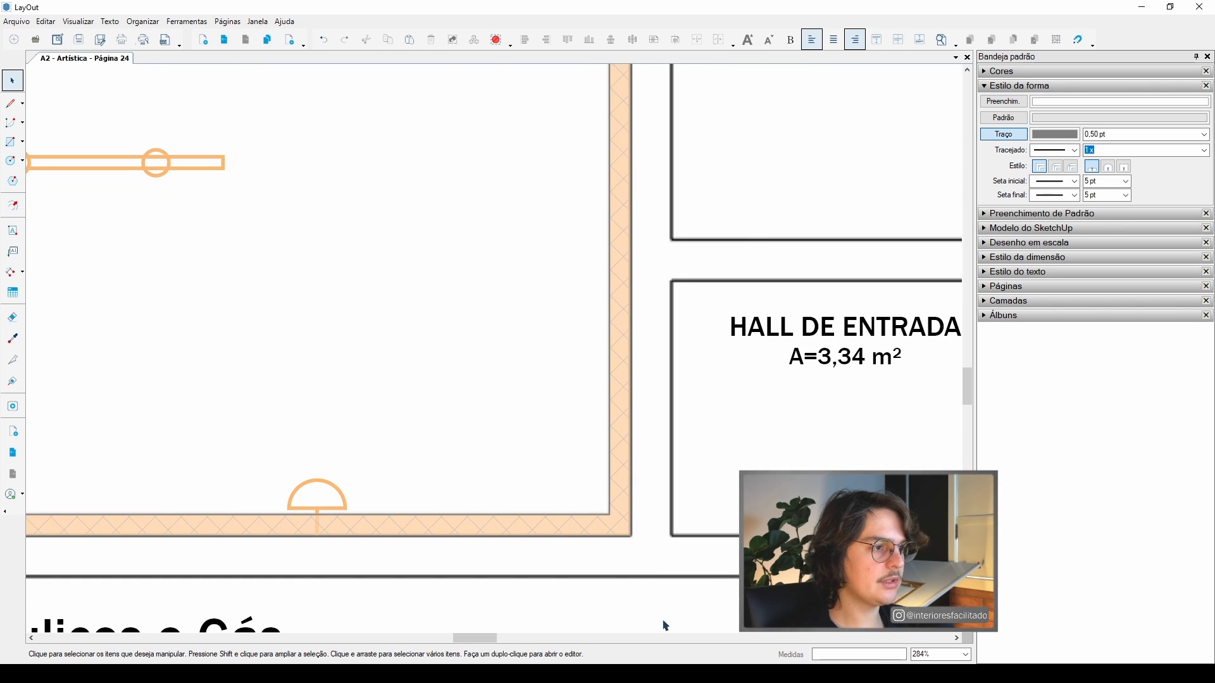
# - Select the hatched cove around Sala Jantar e TV
pyautogui.click(580, 480)
pyautogui.scroll(-8, 506, 481)
pyautogui.scroll(-1, 516, 484)
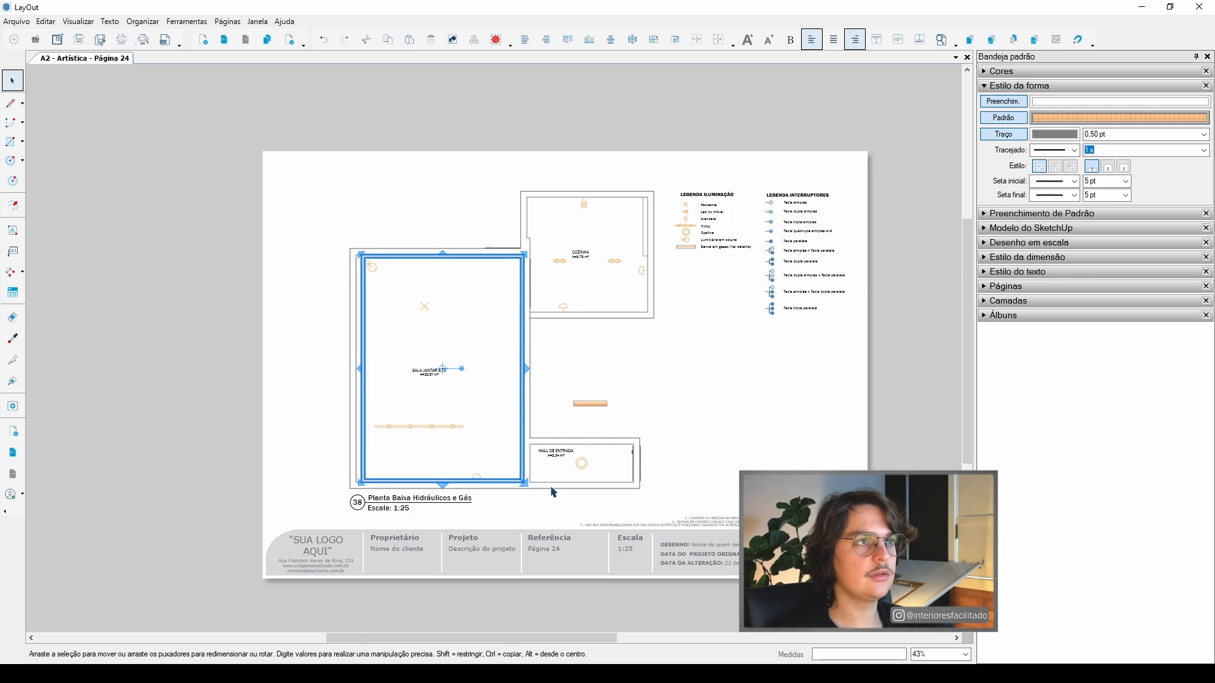
pyautogui.scroll(2, 538, 484)
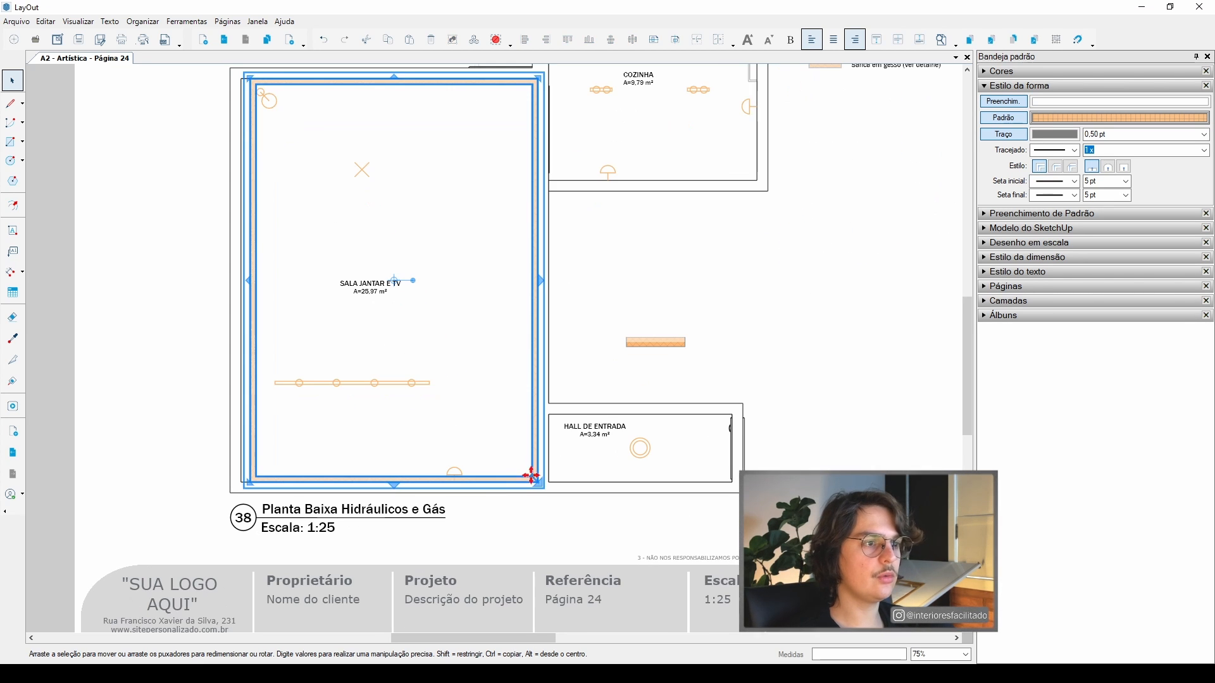
pyautogui.doubleClick(538, 483)
pyautogui.moveTo(581, 463); pyautogui.dragTo(614, 483, button='middle')
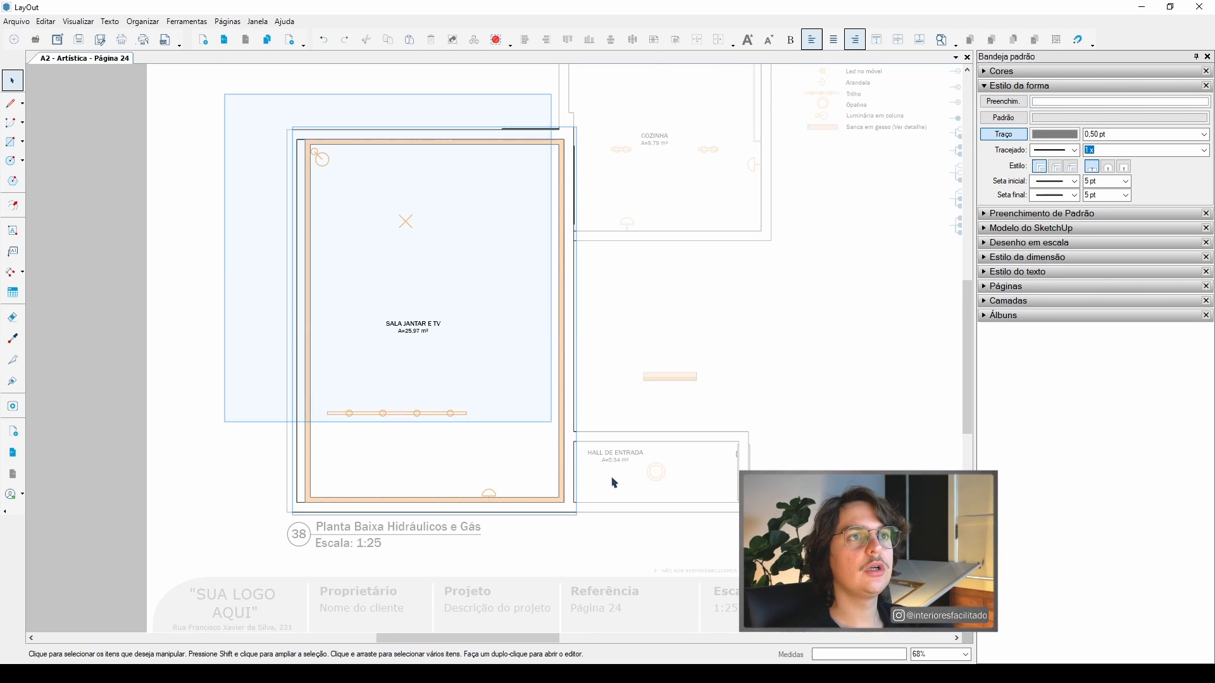
pyautogui.click(617, 444)
# - Bring the wall lamp symbol on the living room's lower wall in front of the plaster cove
pyautogui.scroll(-2, 463, 453)
pyautogui.click(478, 484)
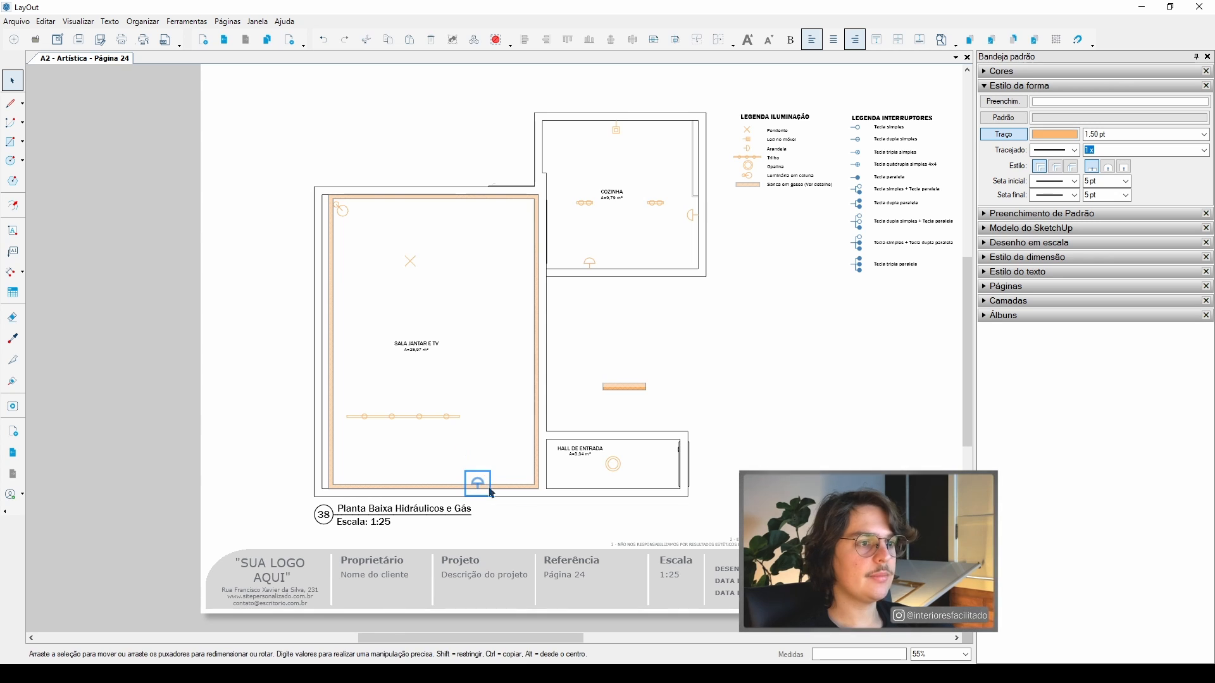
pyautogui.click(1012, 86)
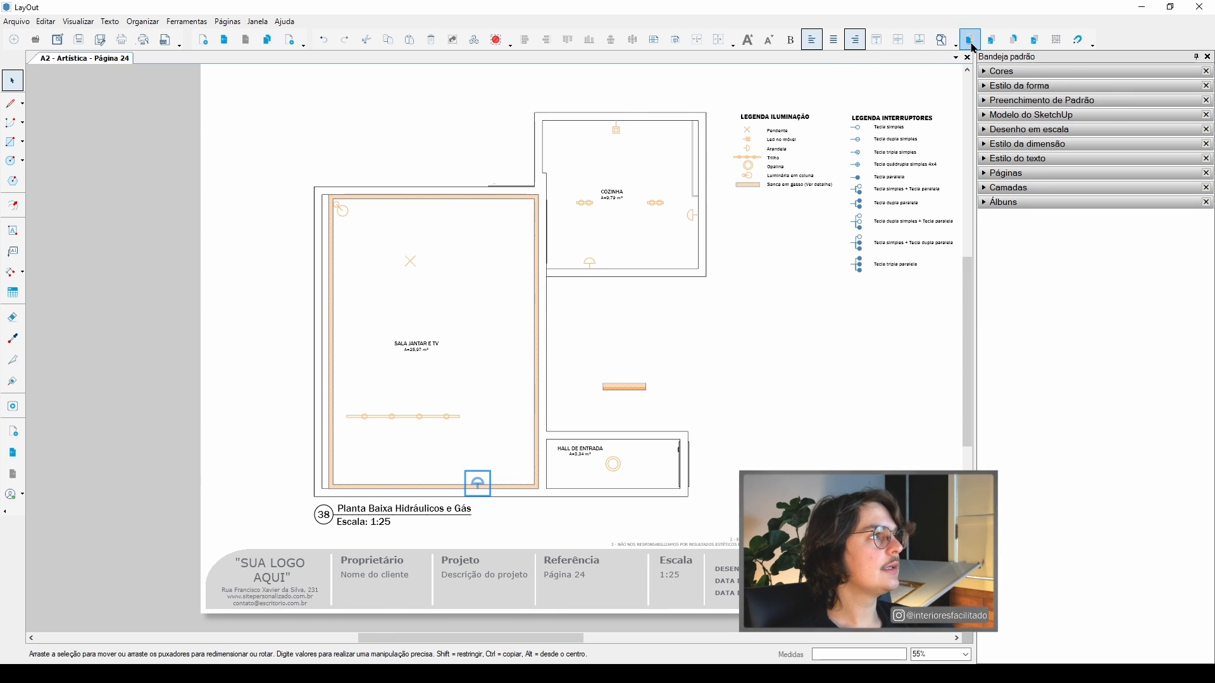
pyautogui.scroll(5, 484, 496)
pyautogui.press('Escape')
# - Delete the leftover plaster cove sample rectangle in the empty area between the kitchen and the entrance hall
pyautogui.scroll(-1, 478, 506)
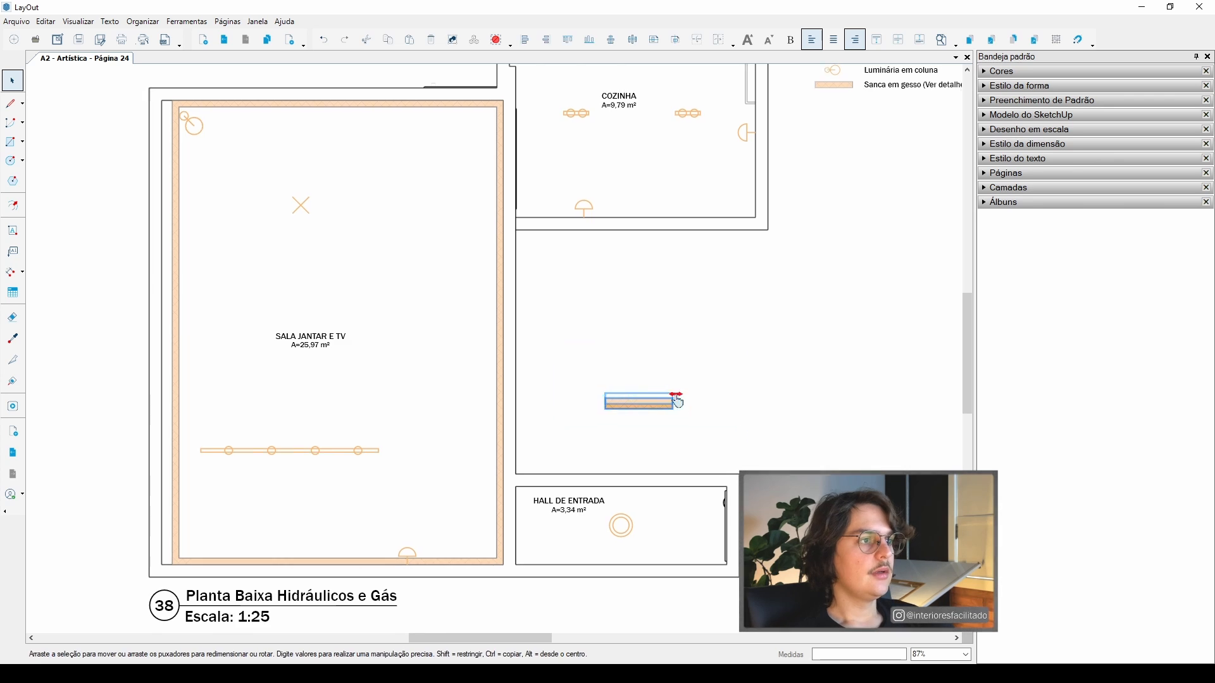
pyautogui.scroll(-2, 569, 399)
pyautogui.scroll(1, 585, 214)
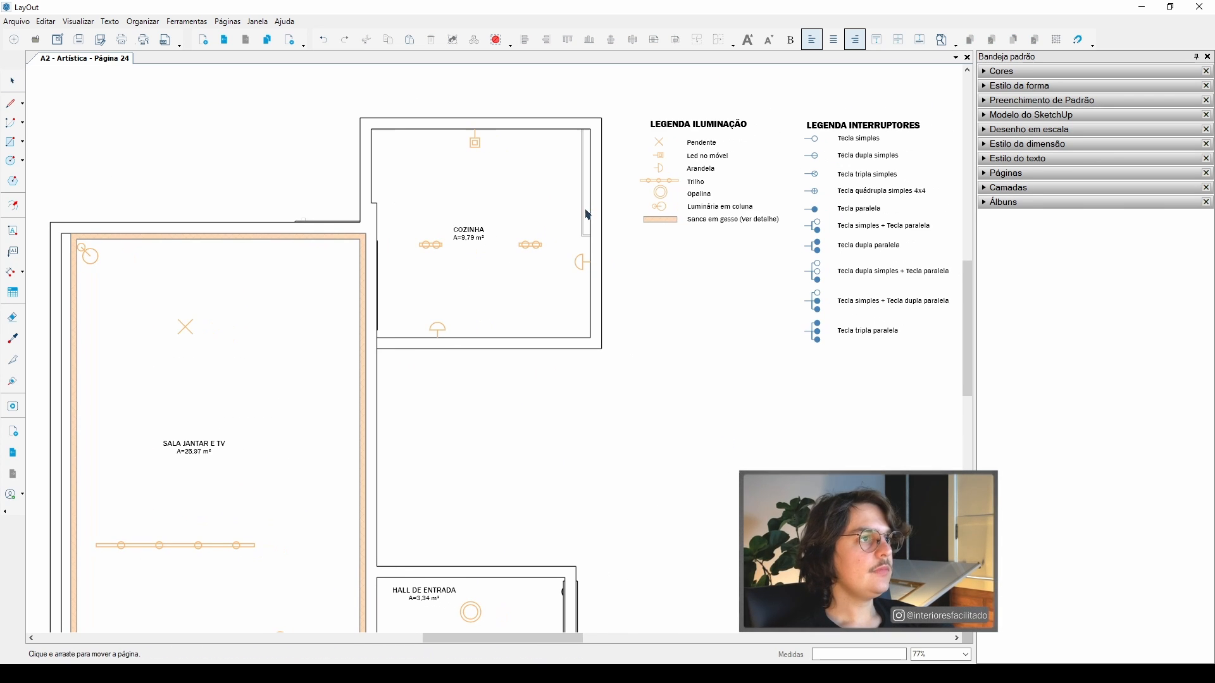
pyautogui.moveTo(507, 268); pyautogui.dragTo(529, 266, button='middle')
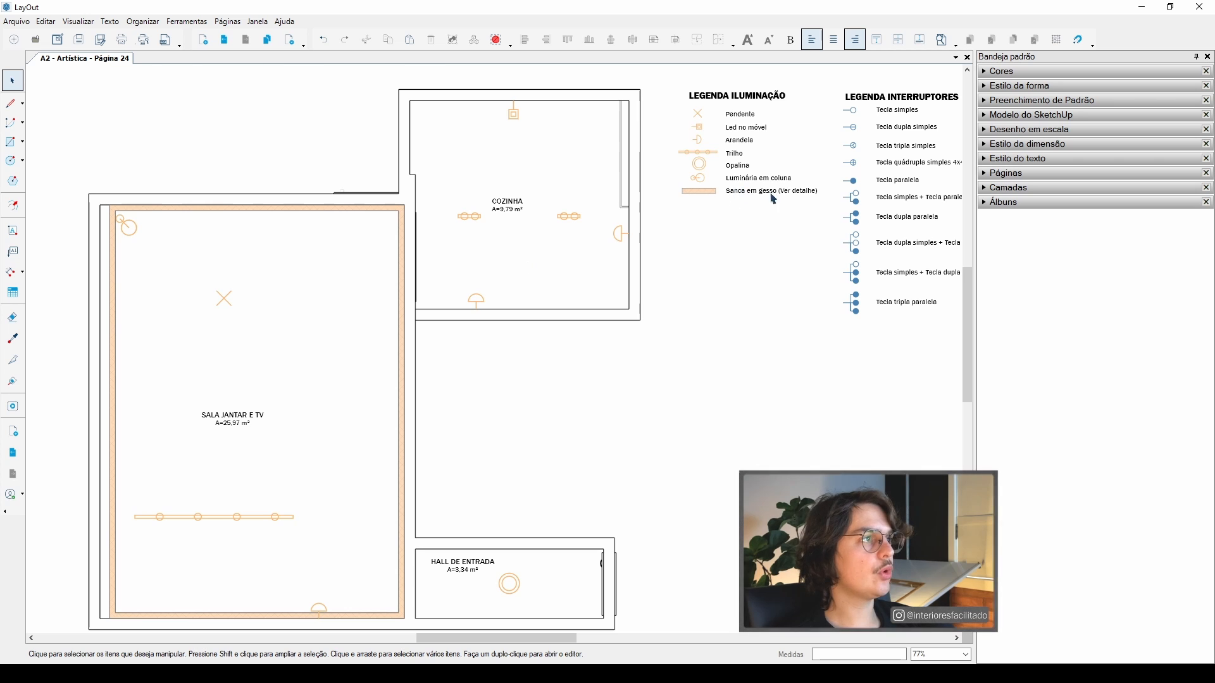
pyautogui.moveTo(533, 331); pyautogui.dragTo(532, 358, button='middle')
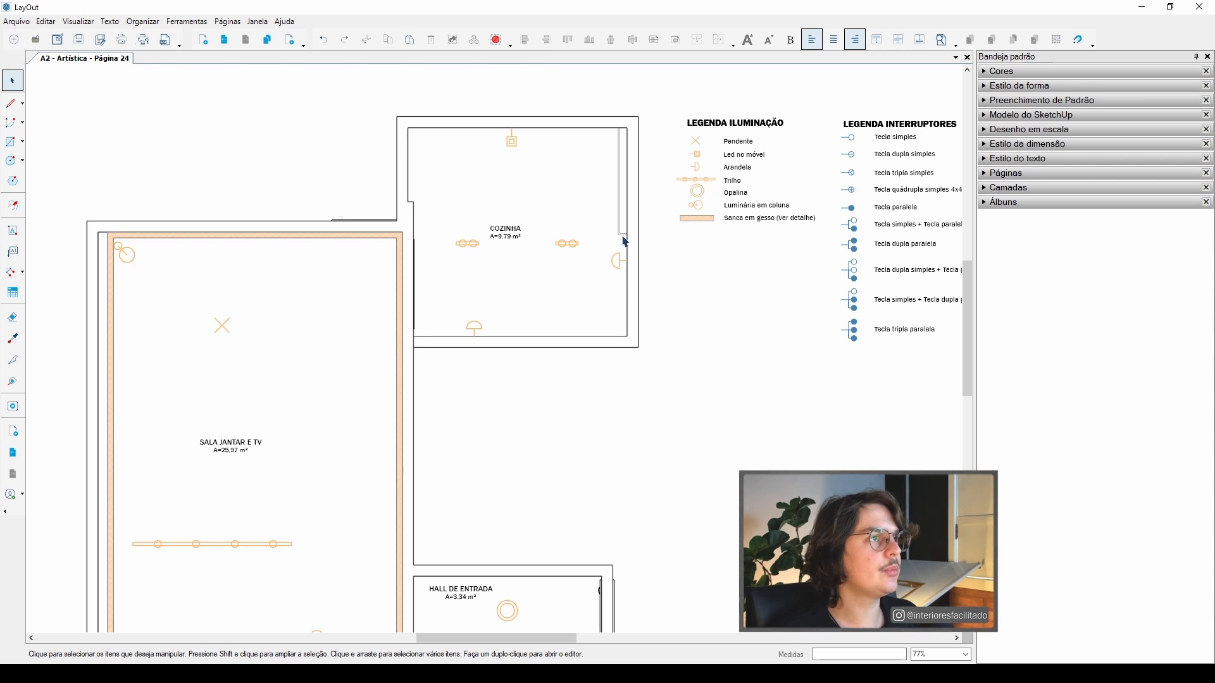
pyautogui.scroll(-3, 367, 283)
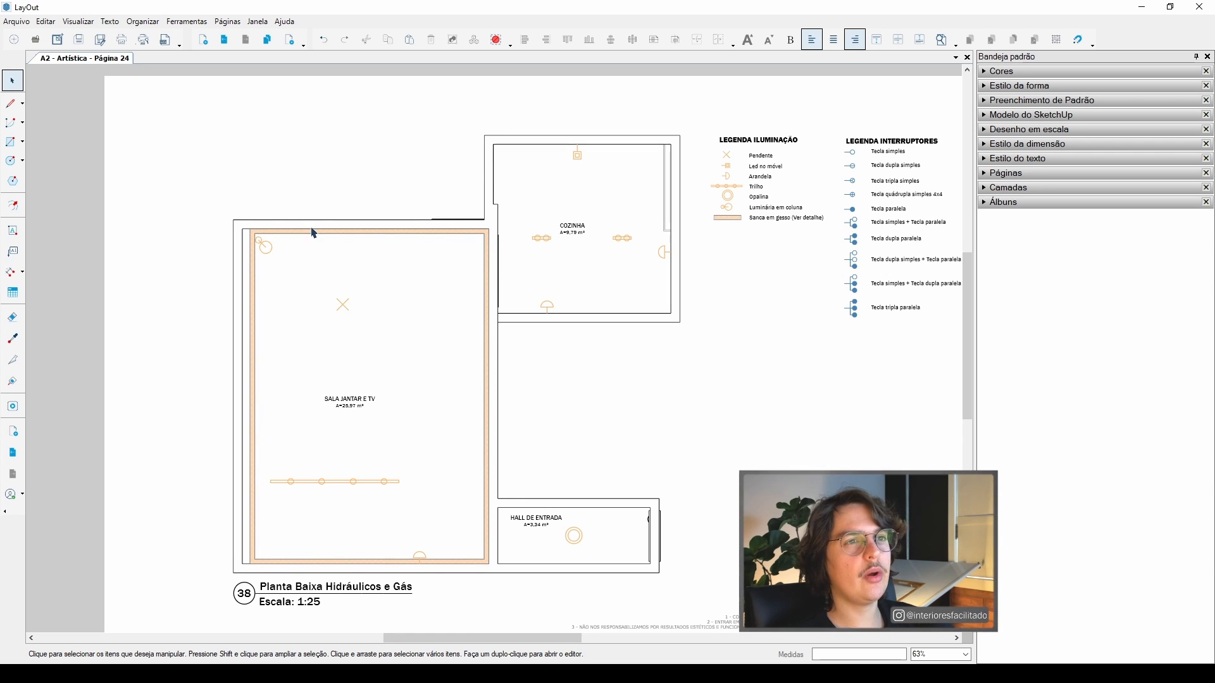
# - Switch to SketchUp, view the whole living room and kitchen from above, and return to LayOut
pyautogui.hotkey('alt', 'Tab')
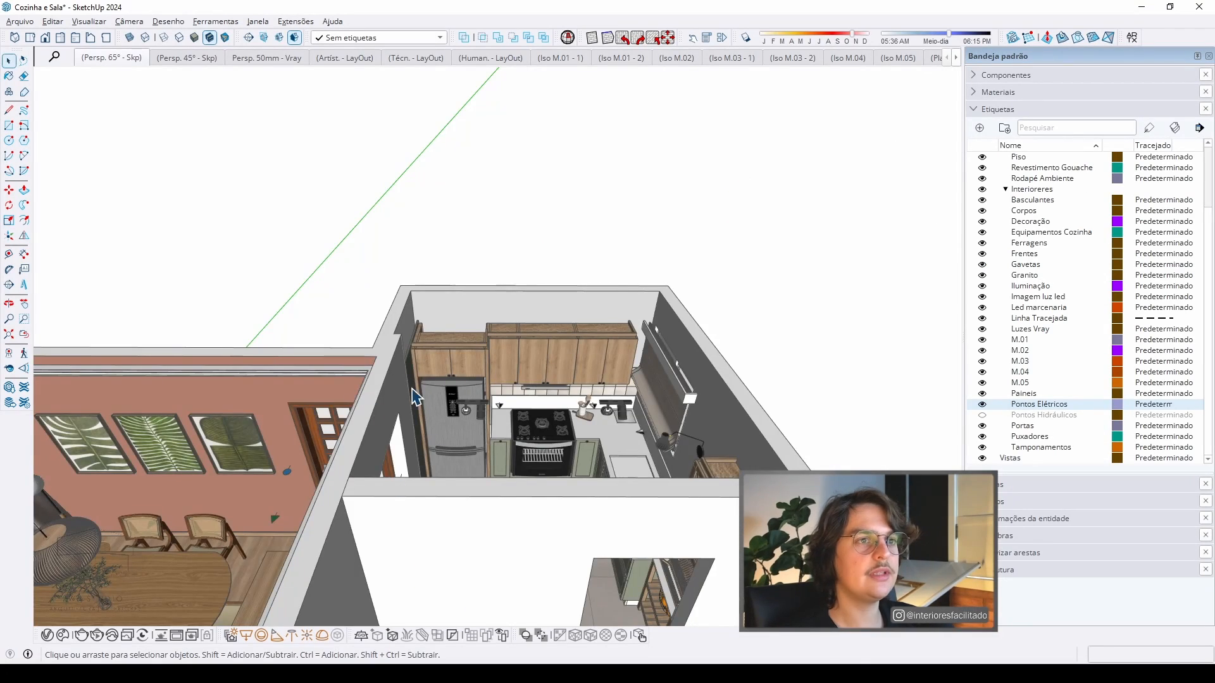
pyautogui.moveTo(412, 389); pyautogui.dragTo(291, 451, button='middle')
pyautogui.scroll(-3, 581, 358)
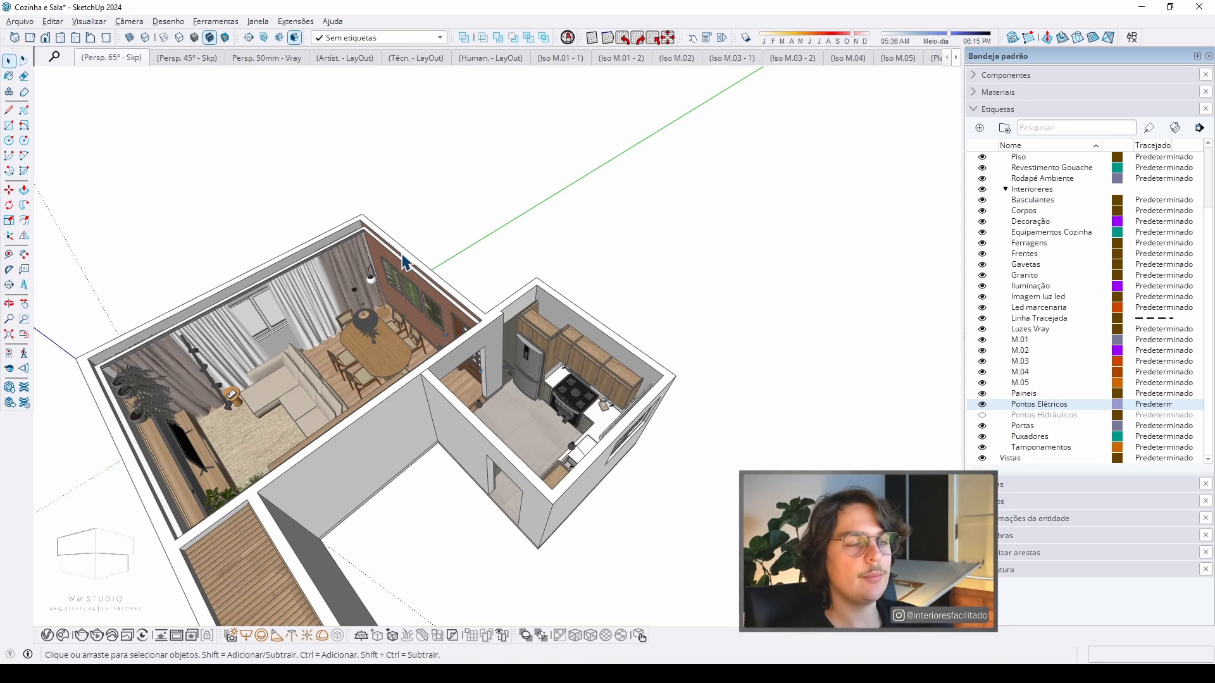
pyautogui.hotkey('alt', 'Tab')
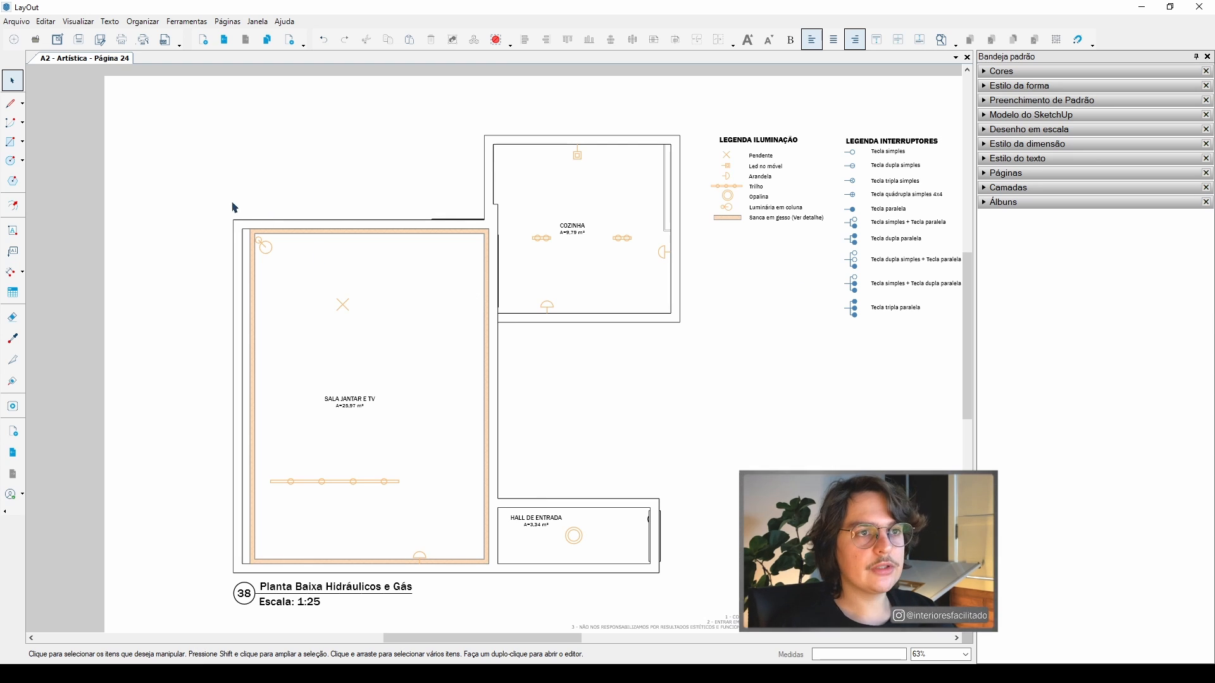
# - Select the plaster cove and all light fixture symbols in the living room, kitchen and entrance hall, and group them
pyautogui.moveTo(234, 208); pyautogui.dragTo(395, 356)
pyautogui.keyDown('ctrl'); pyautogui.moveTo(520, 203); pyautogui.dragTo(577, 352); pyautogui.keyUp('ctrl')
pyautogui.keyDown('ctrl'); pyautogui.moveTo(547, 113); pyautogui.dragTo(683, 291); pyautogui.keyUp('ctrl')
pyautogui.moveTo(597, 411); pyautogui.dragTo(663, 323, button='middle')
pyautogui.keyDown('ctrl'); pyautogui.click(640, 454); pyautogui.keyUp('ctrl')
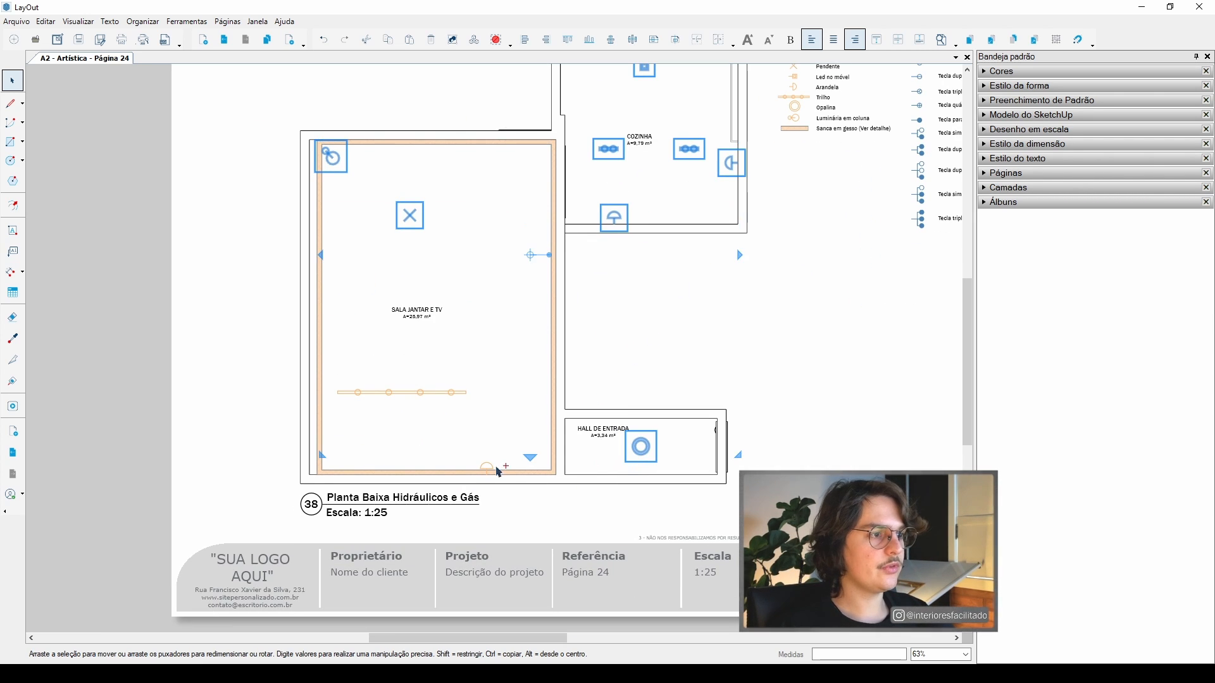
pyautogui.keyDown('ctrl'); pyautogui.click(498, 471); pyautogui.keyUp('ctrl')
pyautogui.keyDown('ctrl'); pyautogui.click(381, 393); pyautogui.keyUp('ctrl')
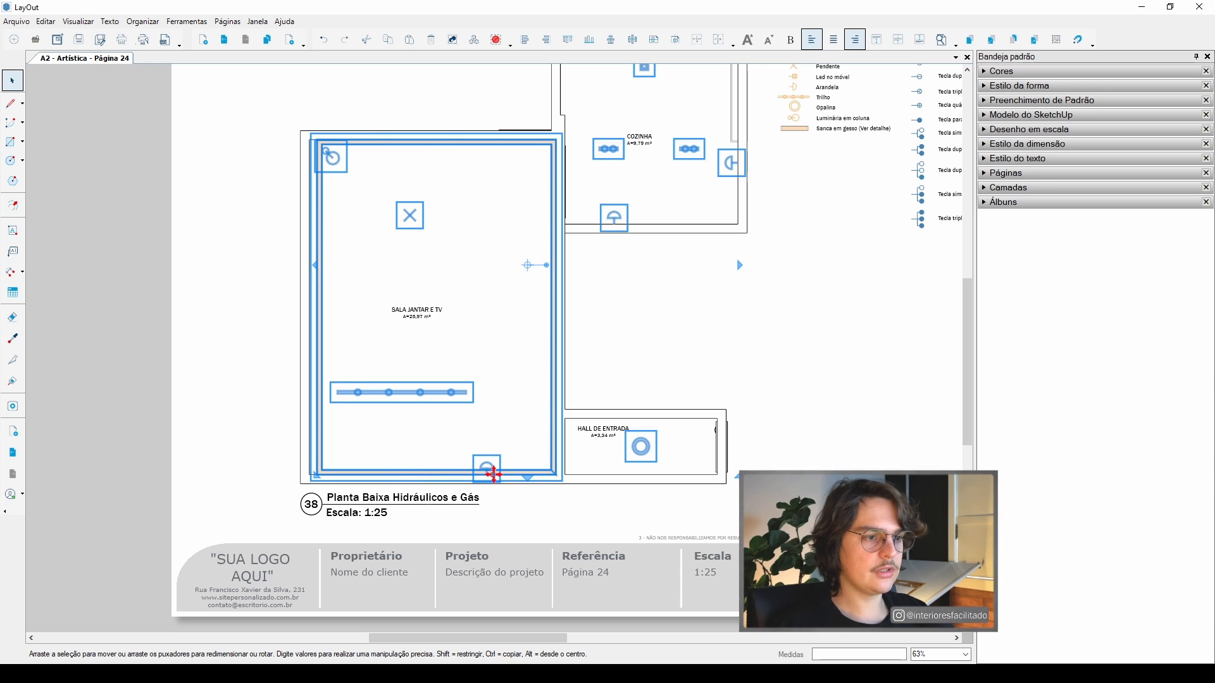
pyautogui.hotkey('ctrl', 'g')
pyautogui.scroll(-1, 658, 410)
pyautogui.click(817, 386)
pyautogui.moveTo(815, 381); pyautogui.dragTo(739, 344, button='middle')
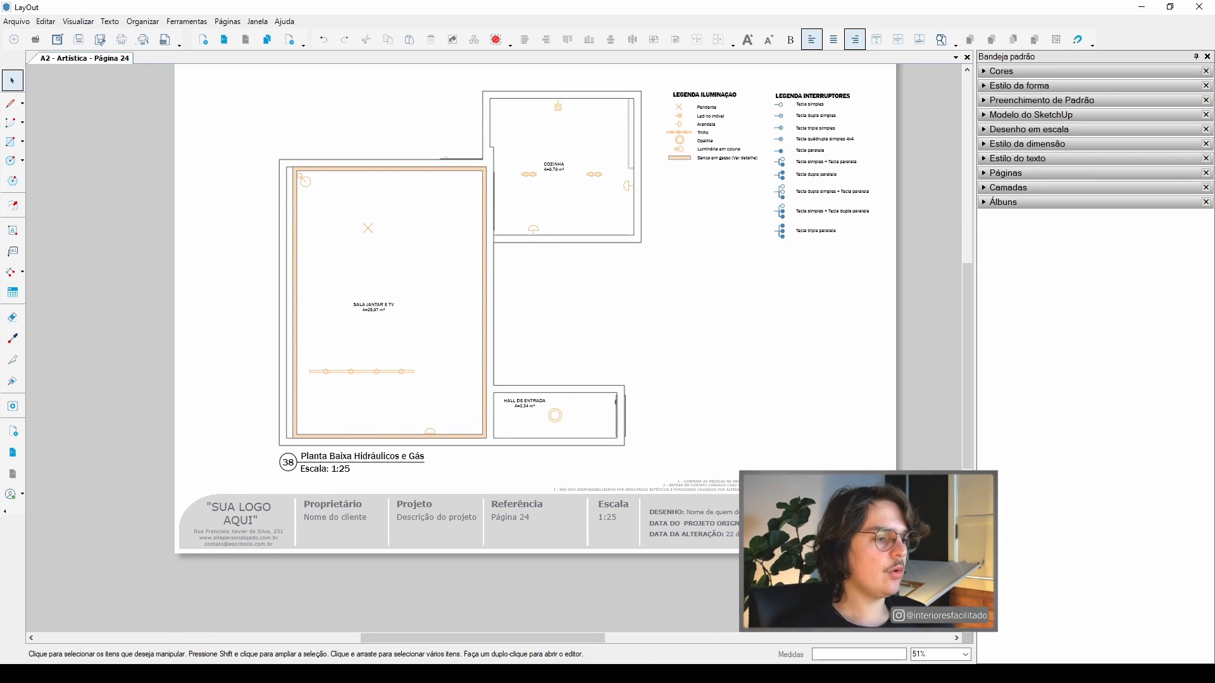
pyautogui.moveTo(541, 347); pyautogui.dragTo(533, 376, button='middle')
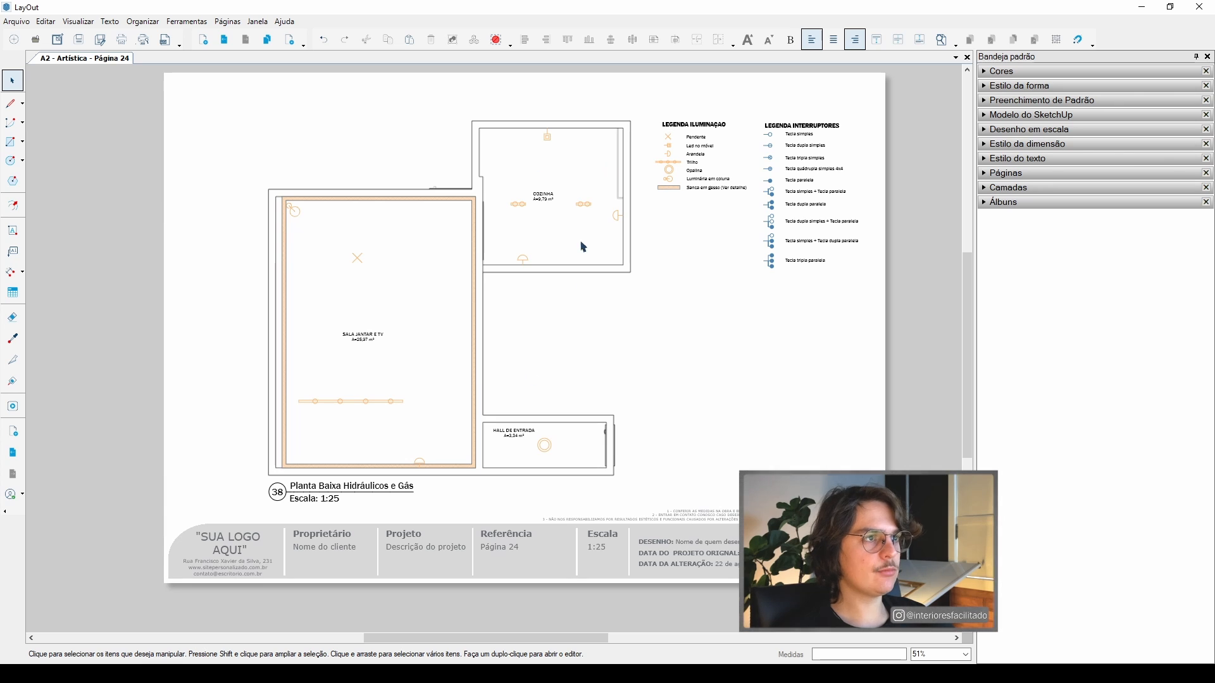
# - Nudge the lighting legend and the switch legend slightly to the right on the sheet
pyautogui.moveTo(583, 246); pyautogui.dragTo(504, 259, button='middle')
pyautogui.click(586, 149)
pyautogui.scroll(3, 586, 150)
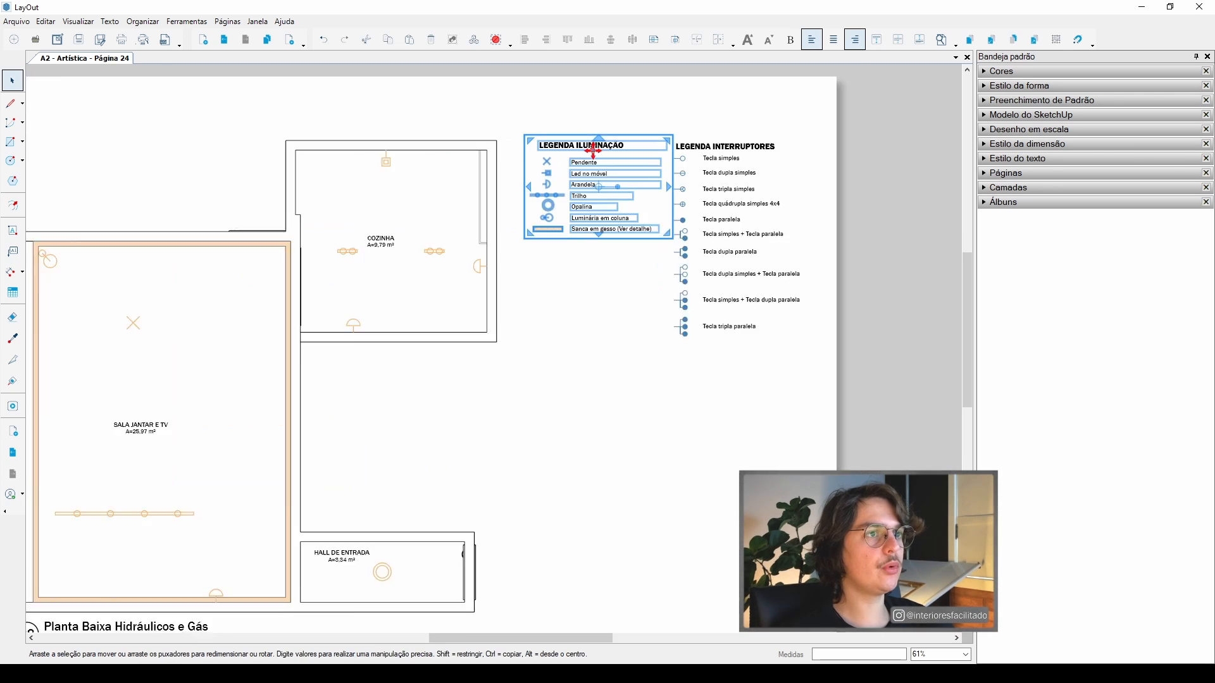
pyautogui.click(743, 153)
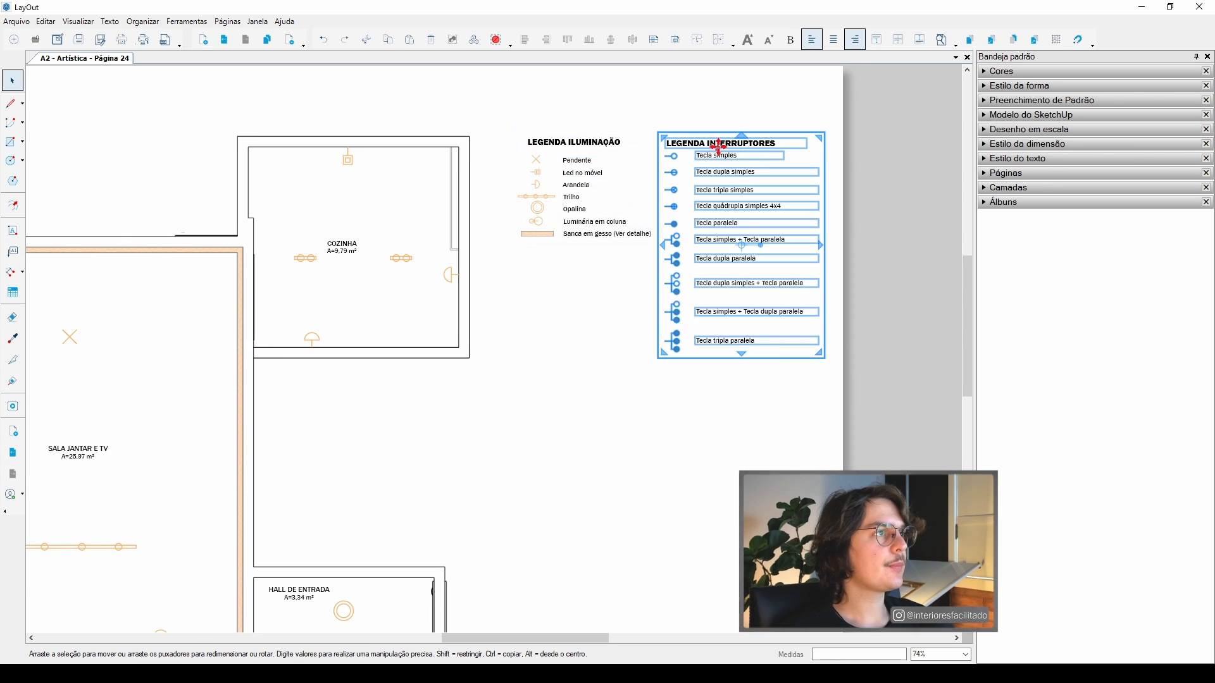
pyautogui.press('Right')
pyautogui.press('Right')
pyautogui.press('Right')
pyautogui.press('Right')
pyautogui.scroll(1, 713, 154)
pyautogui.scroll(5, 709, 150)
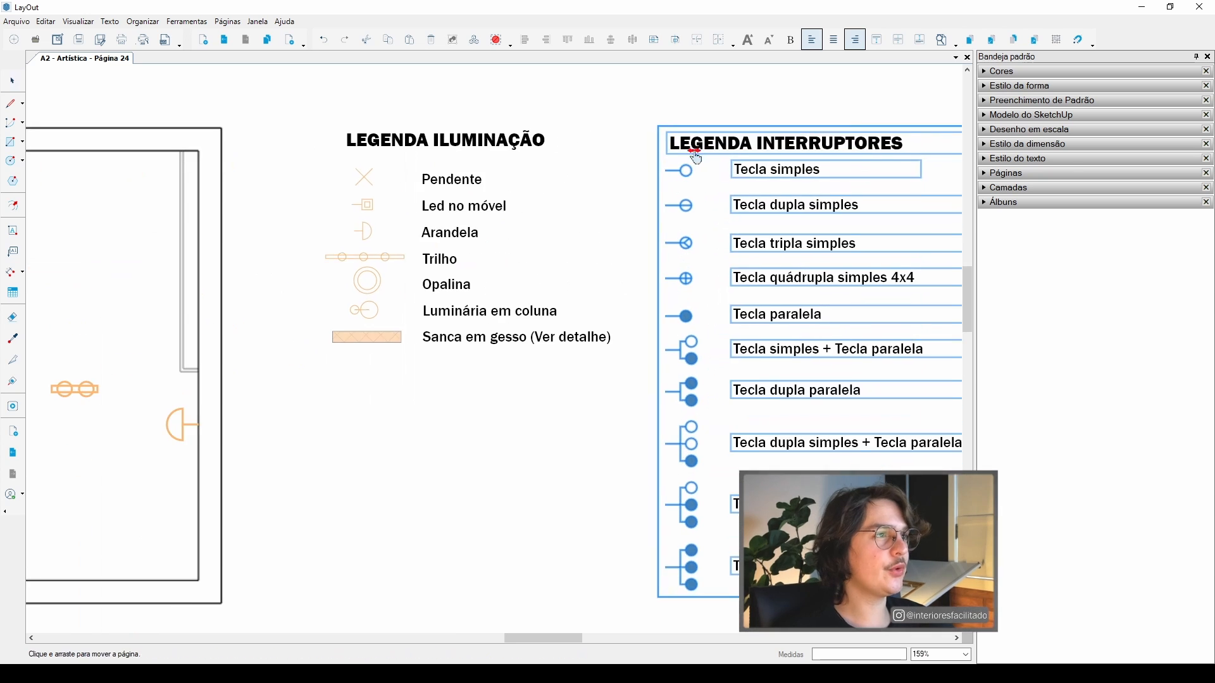
pyautogui.scroll(-6, 661, 163)
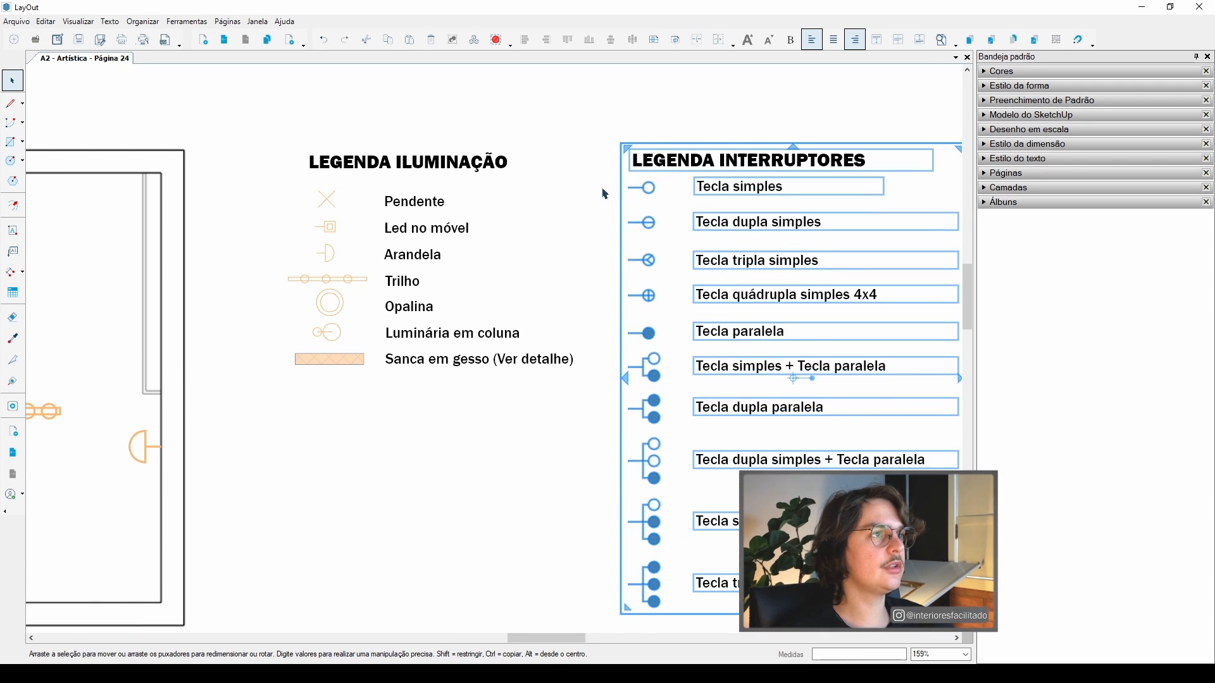
pyautogui.scroll(-2, 626, 218)
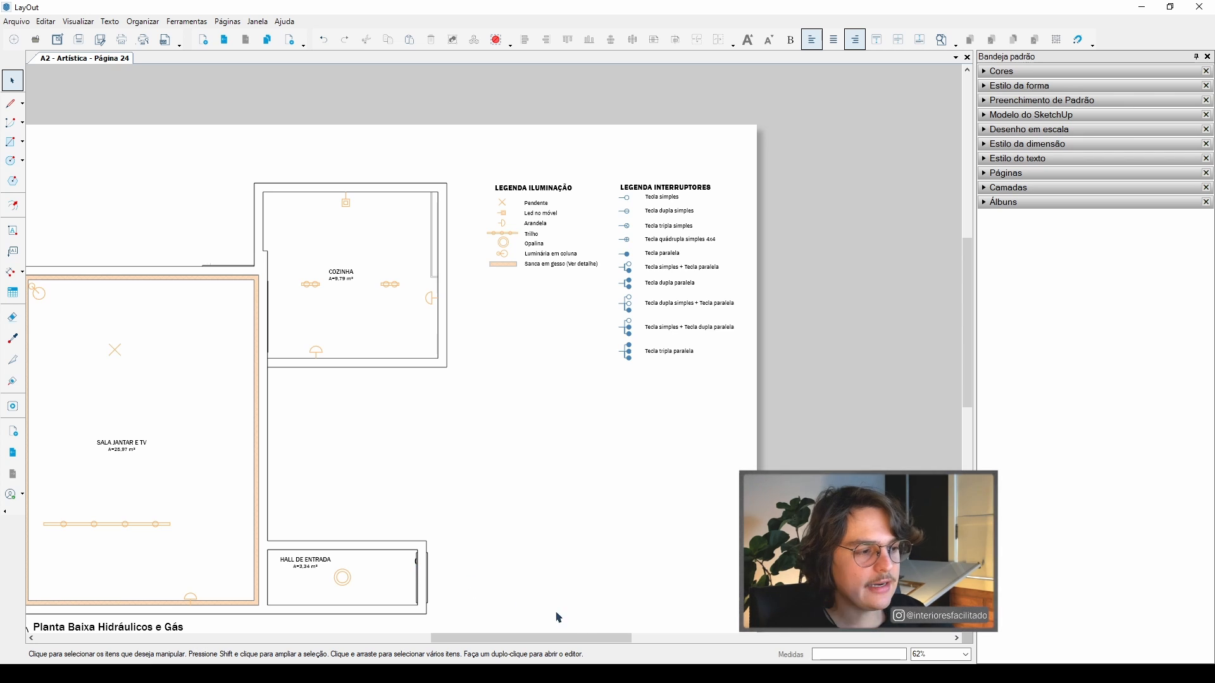
# - Switch to the reference PDF in the browser, view its lighting floor plan on page 20, and return to LayOut
pyautogui.click(405, 673)
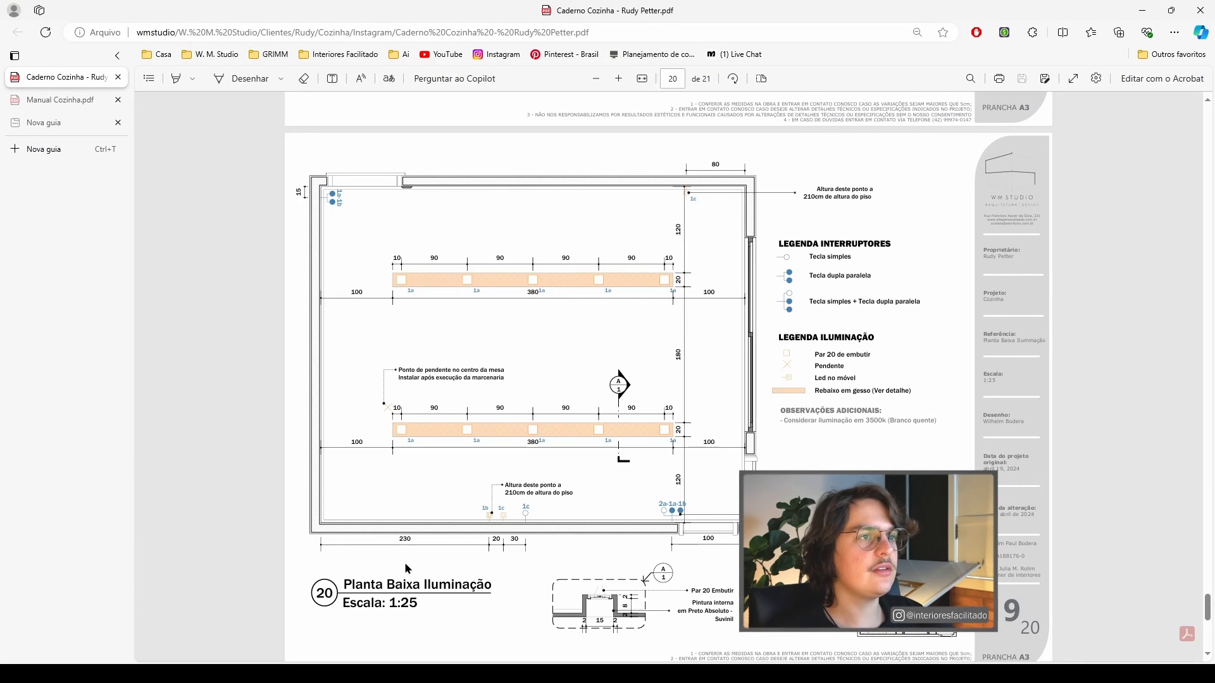
pyautogui.hotkey('alt', 'Tab')
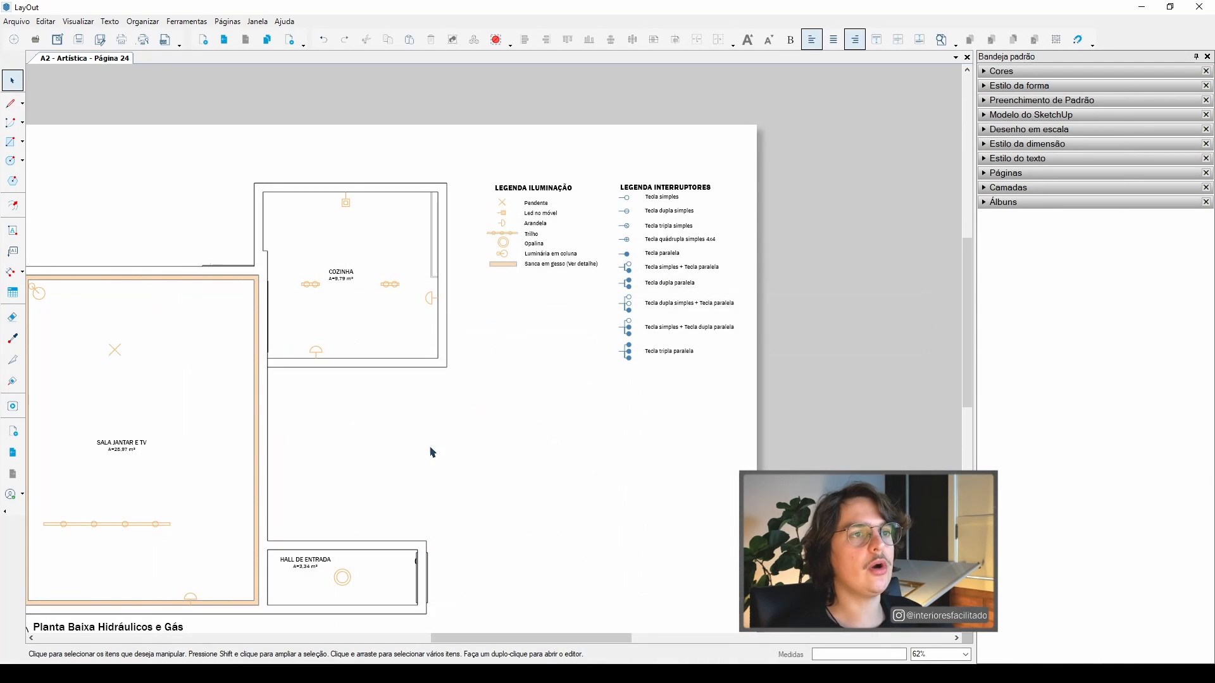
pyautogui.scroll(-2, 506, 401)
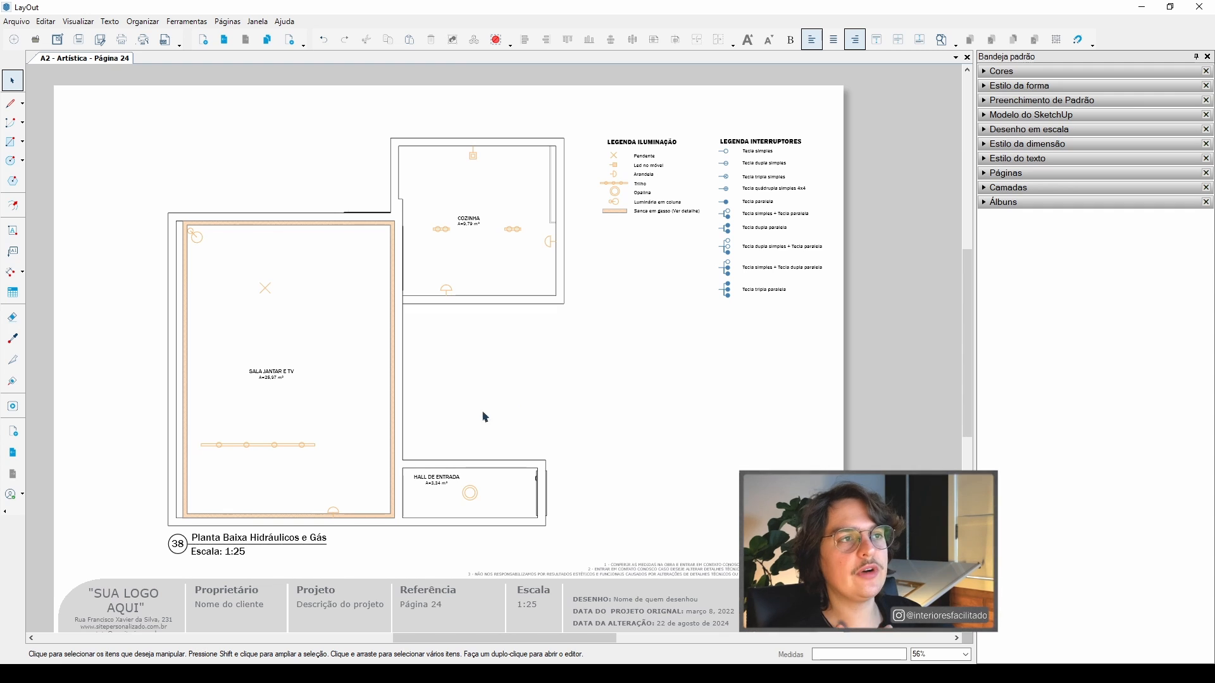
pyautogui.scroll(-2, 375, 381)
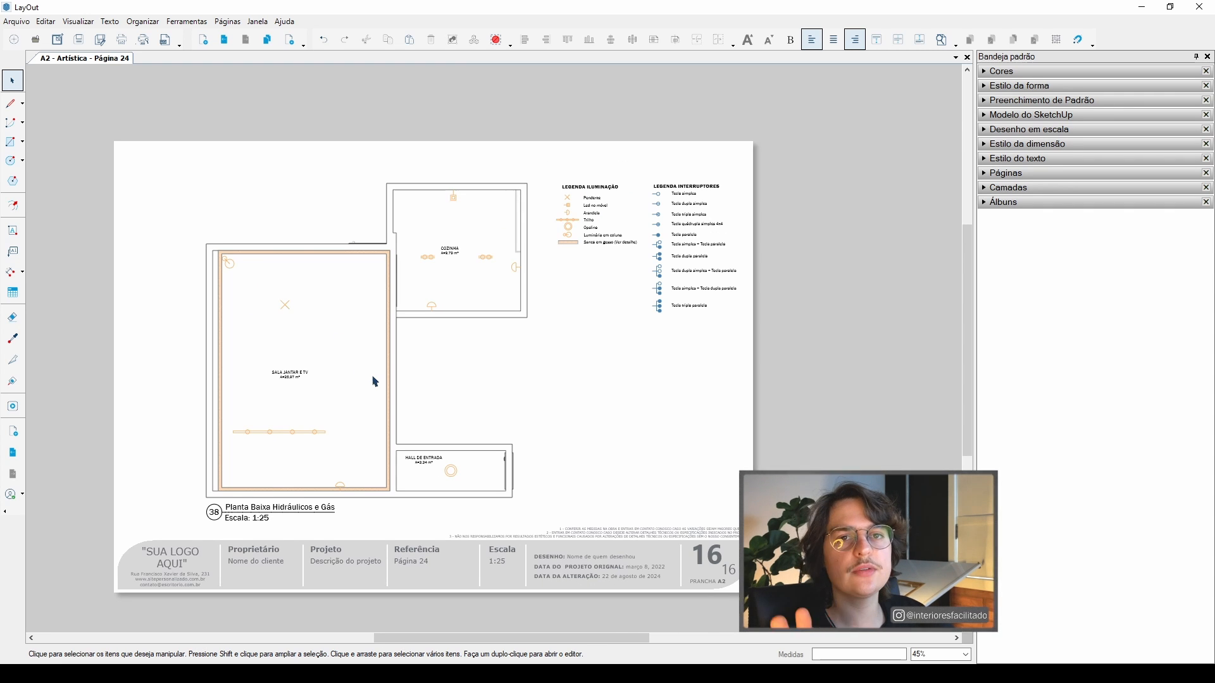
pyautogui.moveTo(391, 375); pyautogui.dragTo(428, 351, button='middle')
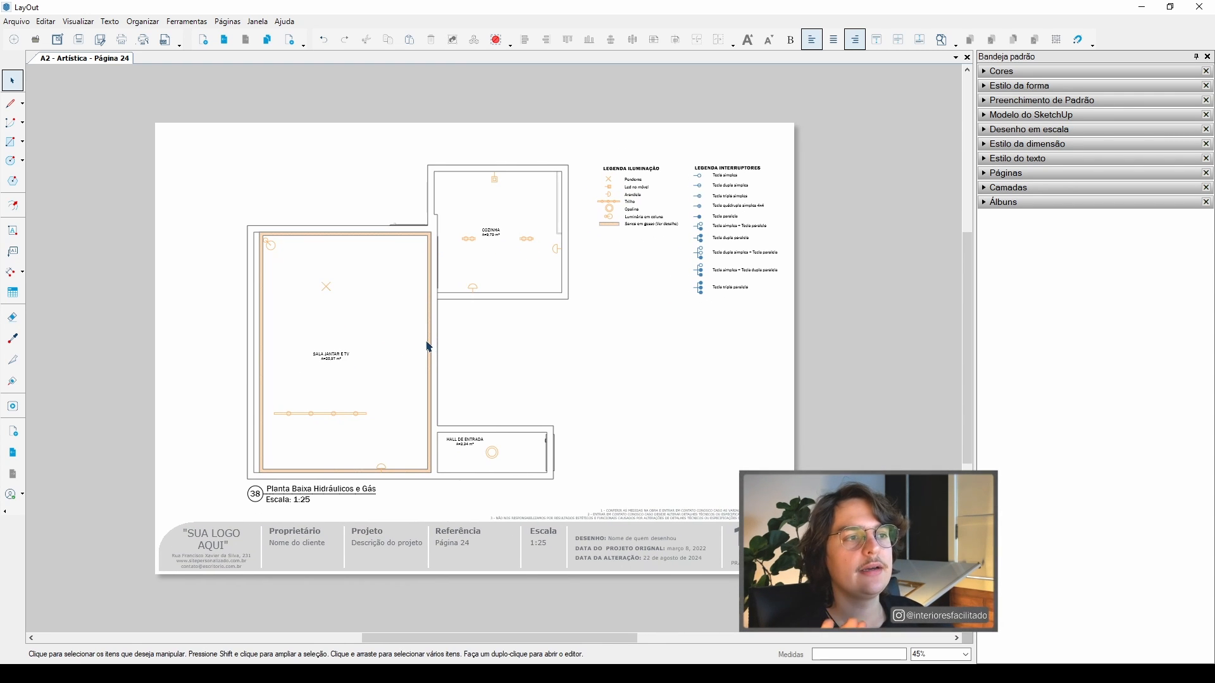
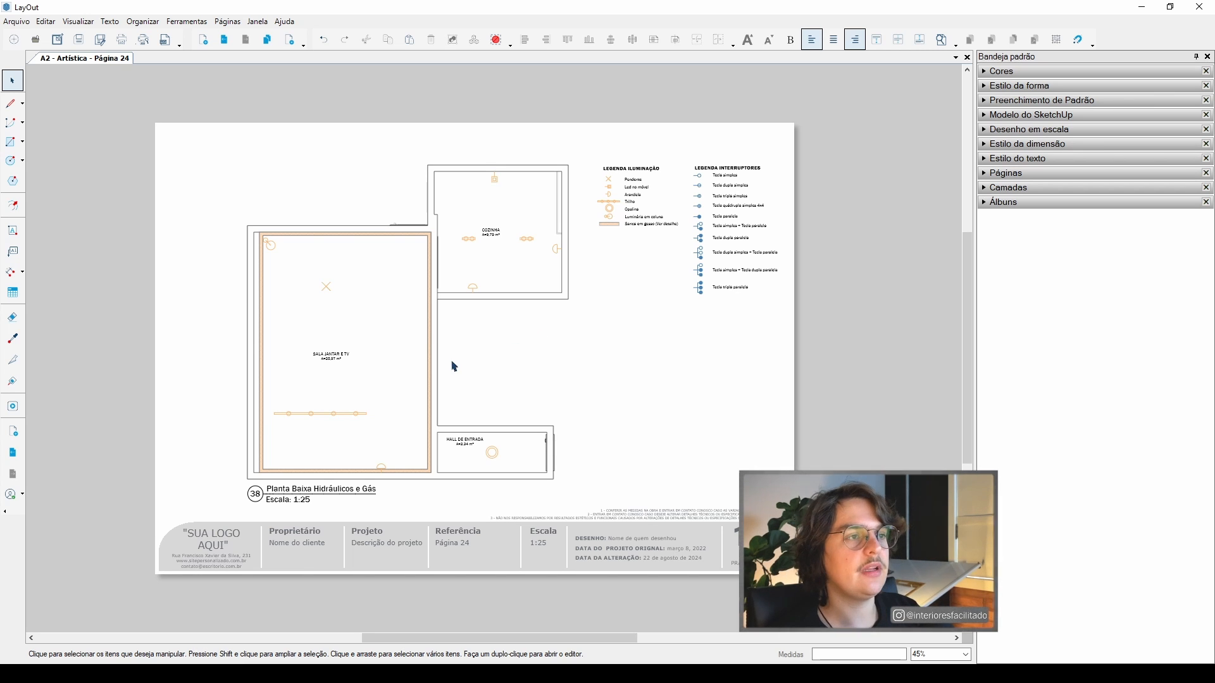
pyautogui.moveTo(455, 366); pyautogui.dragTo(506, 403, button='middle')
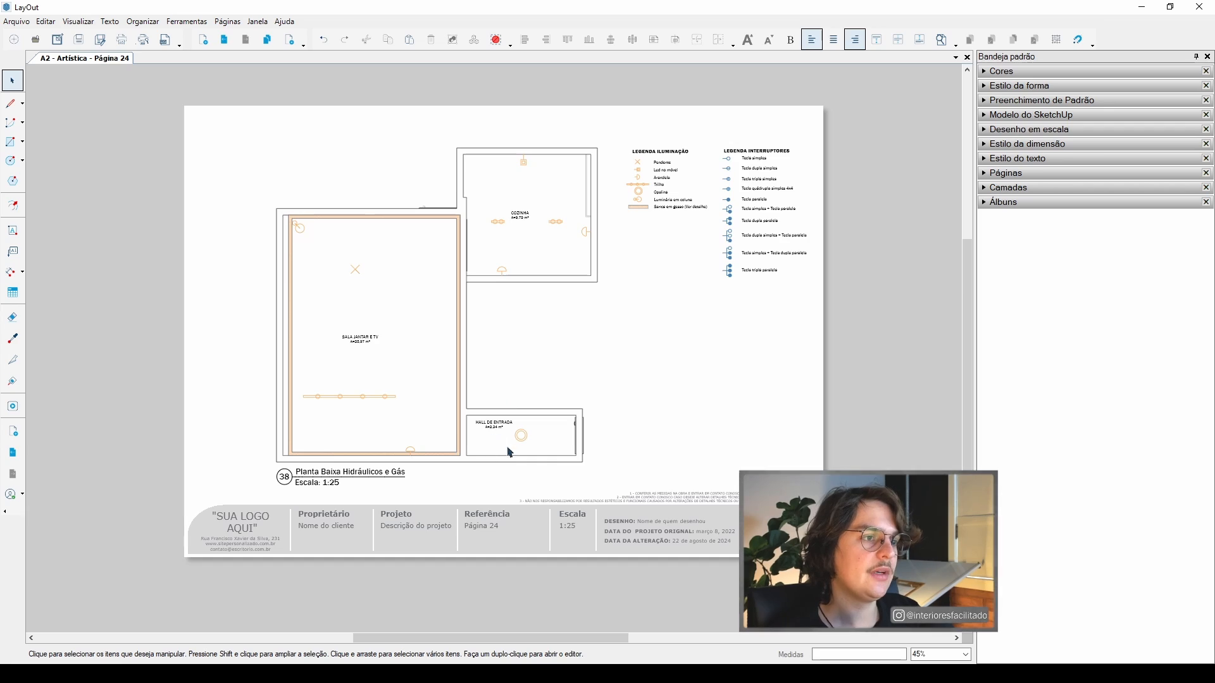
pyautogui.scroll(2, 510, 453)
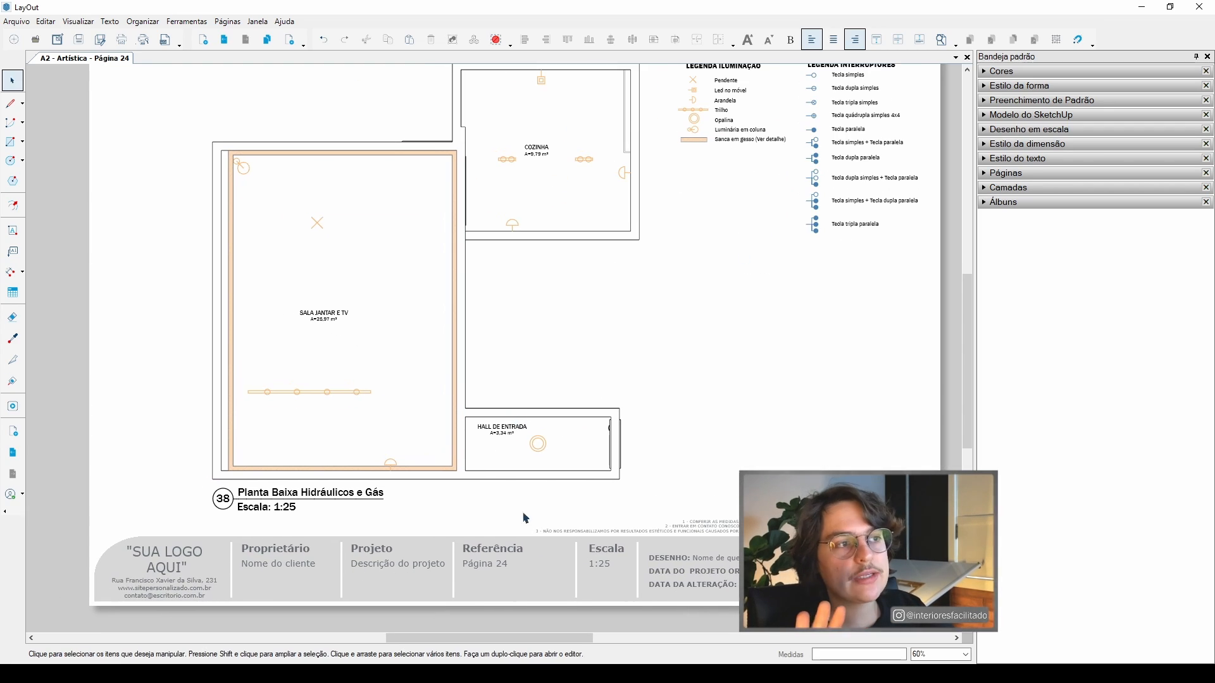
# - Switch to SketchUp, examine the dining area and kitchen of the 3D model from several angles, and return to LayOut
pyautogui.hotkey('alt', 'Tab')
pyautogui.scroll(4, 543, 382)
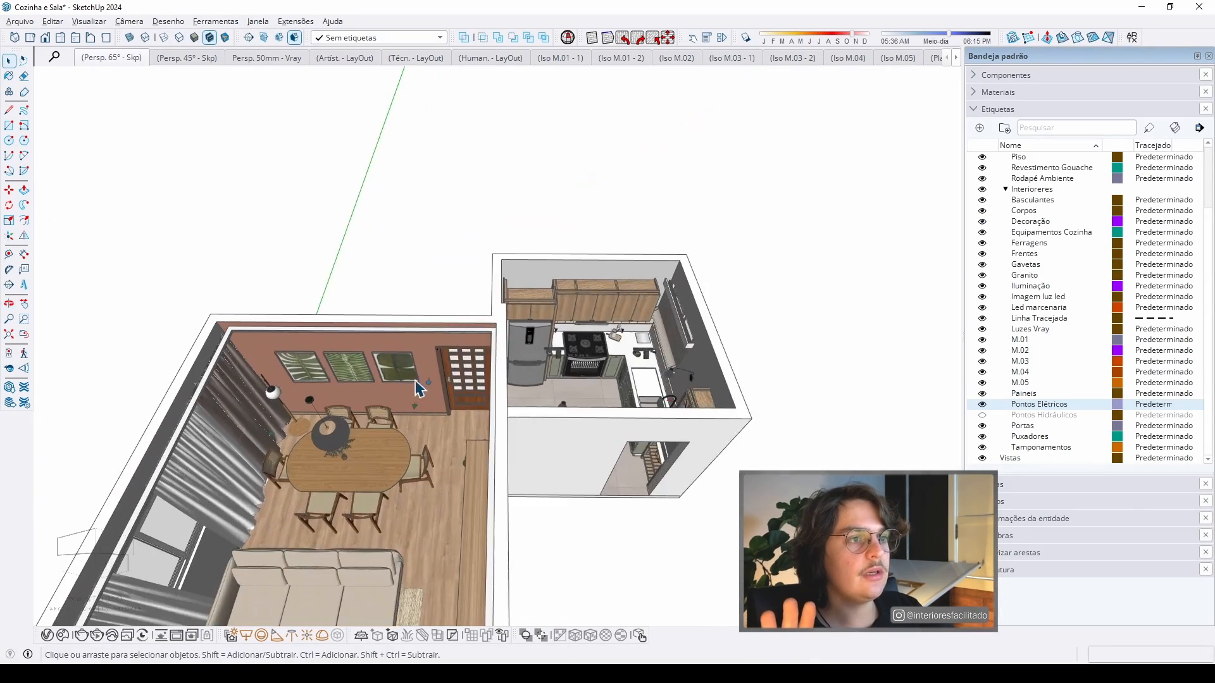
pyautogui.scroll(-6, 543, 382)
pyautogui.scroll(3, 607, 392)
pyautogui.moveTo(607, 392); pyautogui.dragTo(586, 626, button='middle')
pyautogui.scroll(4, 570, 381)
pyautogui.scroll(-4, 565, 380)
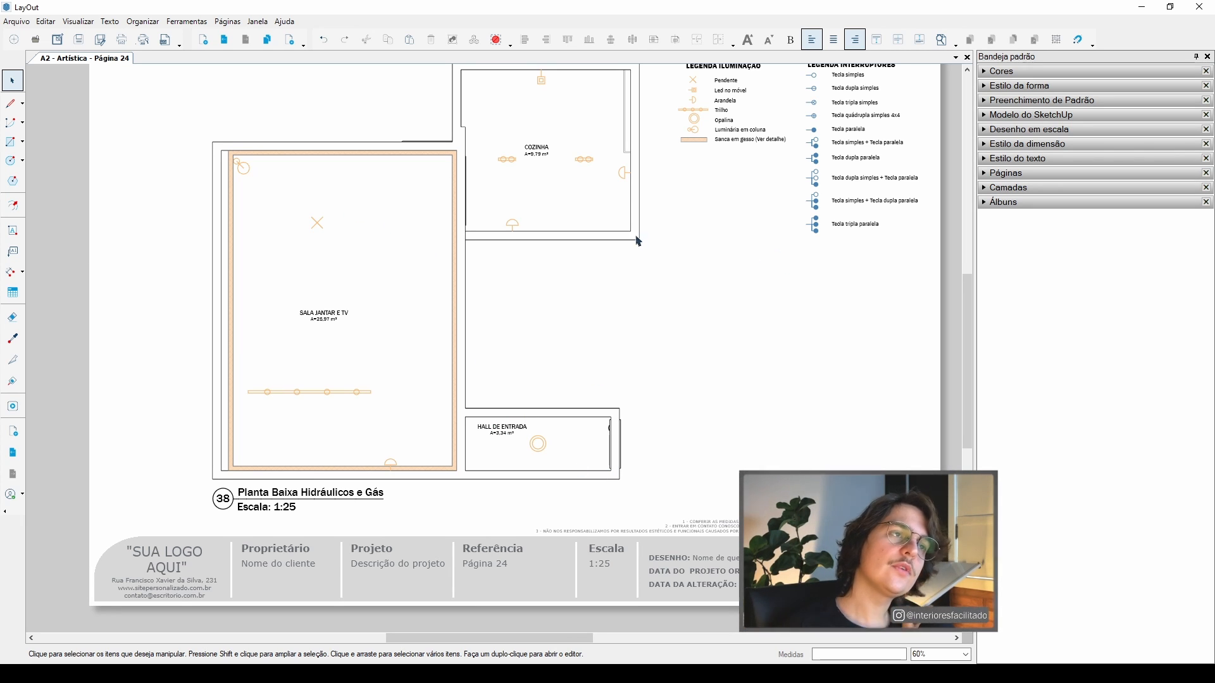
# - Move the lighting legend slightly left on the sheet, closer to the kitchen plan
pyautogui.moveTo(637, 239); pyautogui.dragTo(621, 264, button='middle')
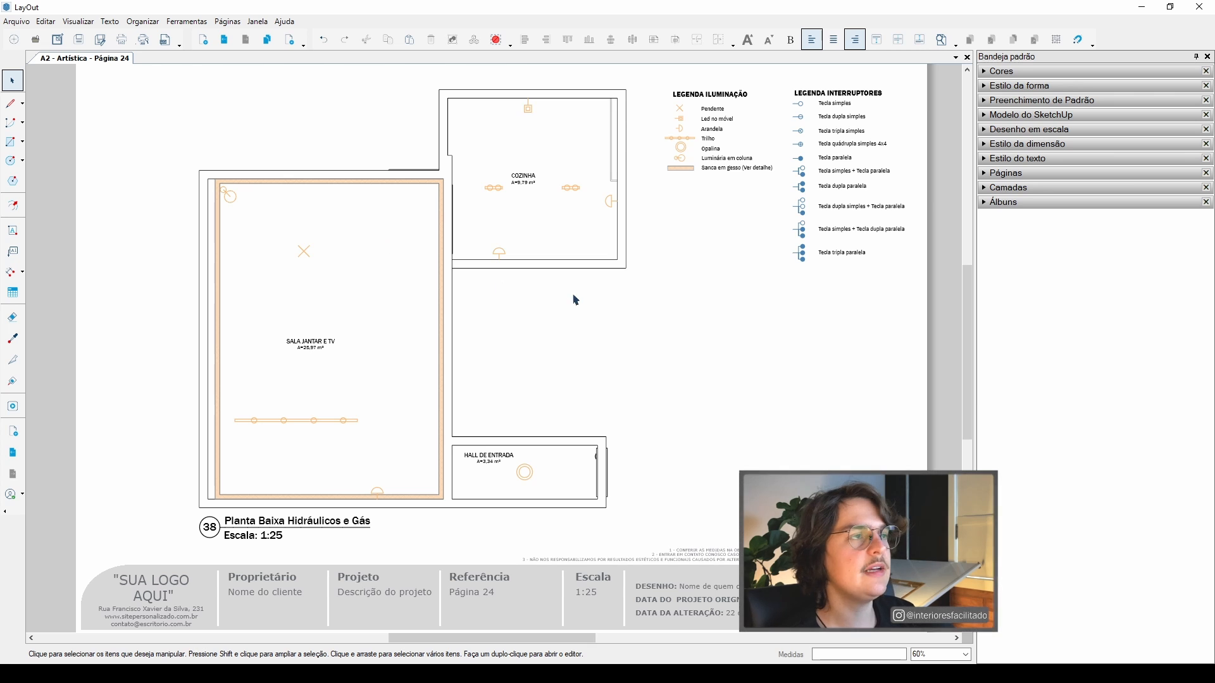
pyautogui.moveTo(693, 132); pyautogui.dragTo(655, 163, button='middle')
pyautogui.click(688, 145)
pyautogui.moveTo(677, 130); pyautogui.dragTo(660, 130)
pyautogui.click(723, 307)
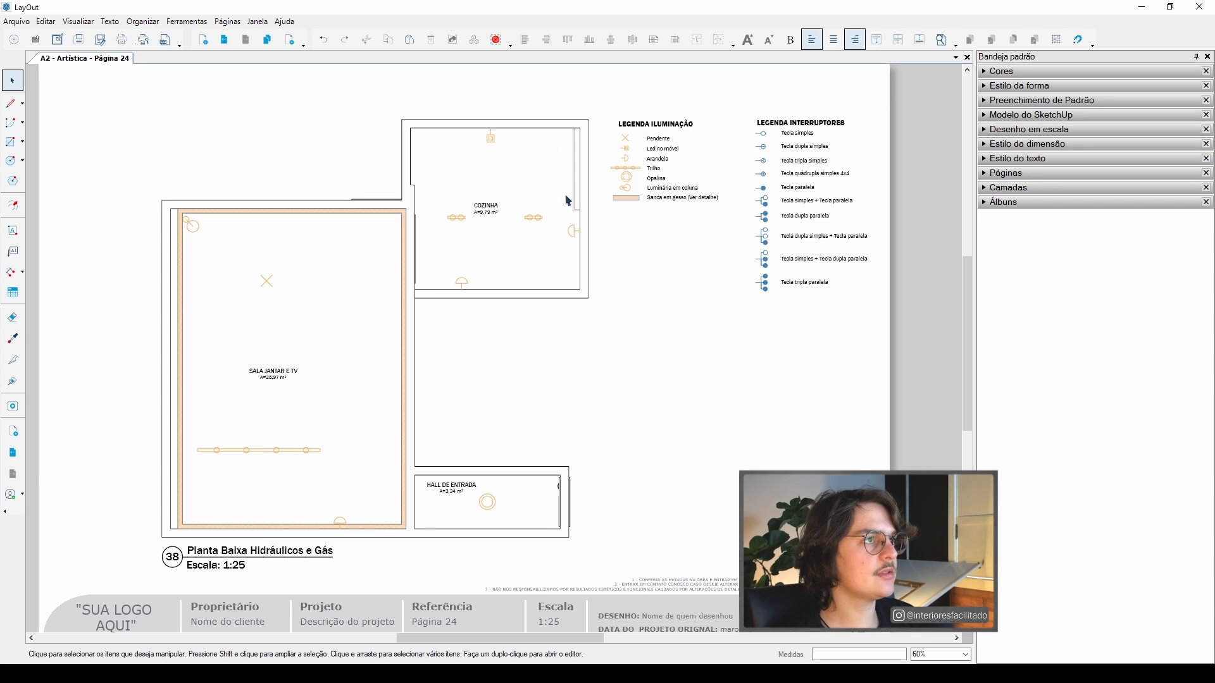
pyautogui.scroll(-2, 737, 183)
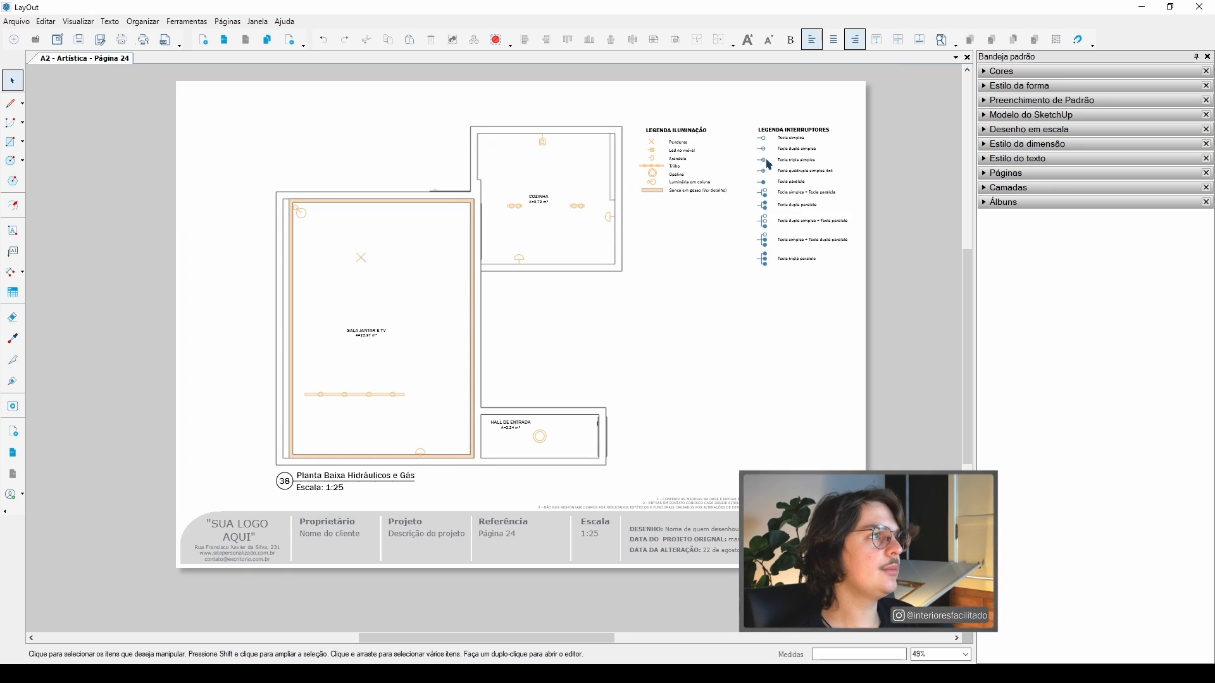
pyautogui.moveTo(754, 181); pyautogui.dragTo(753, 182, button='middle')
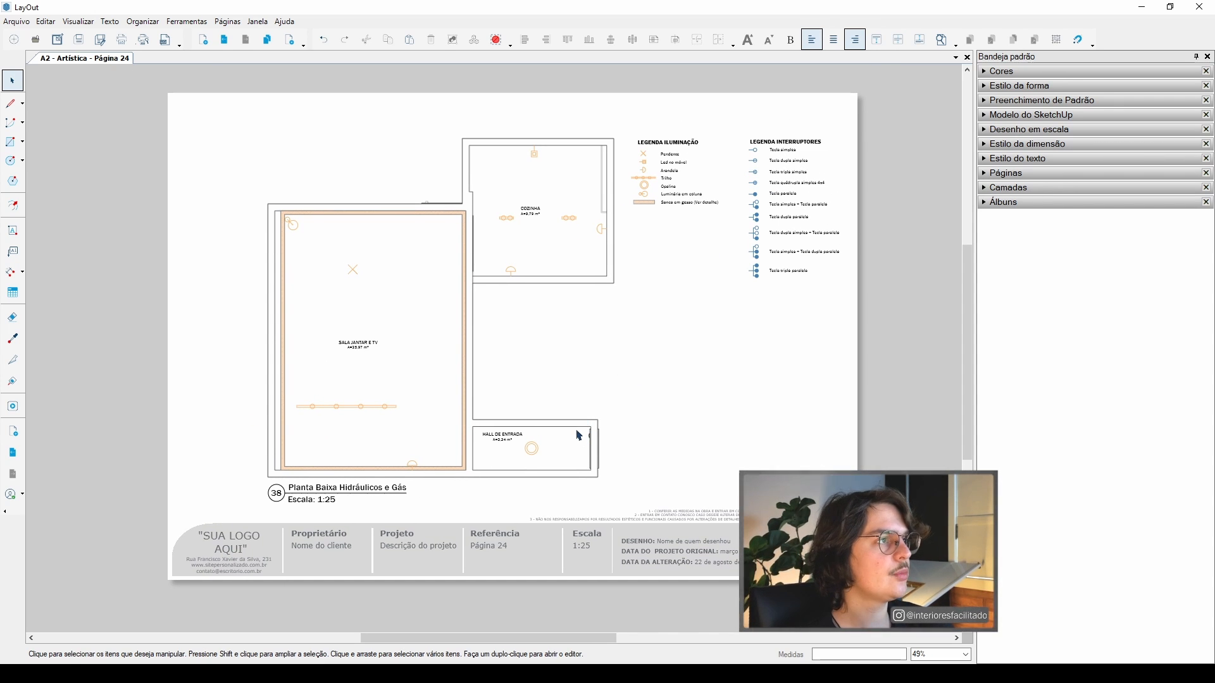
pyautogui.moveTo(578, 445); pyautogui.dragTo(572, 443, button='middle')
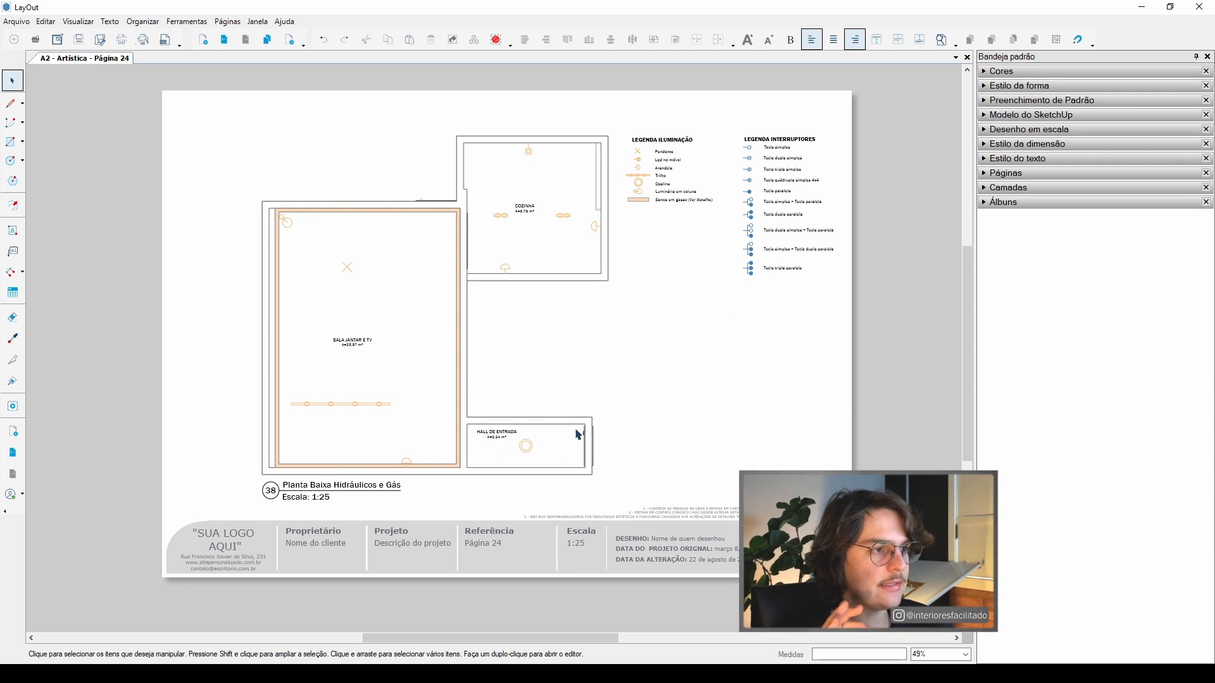
pyautogui.scroll(2, 577, 434)
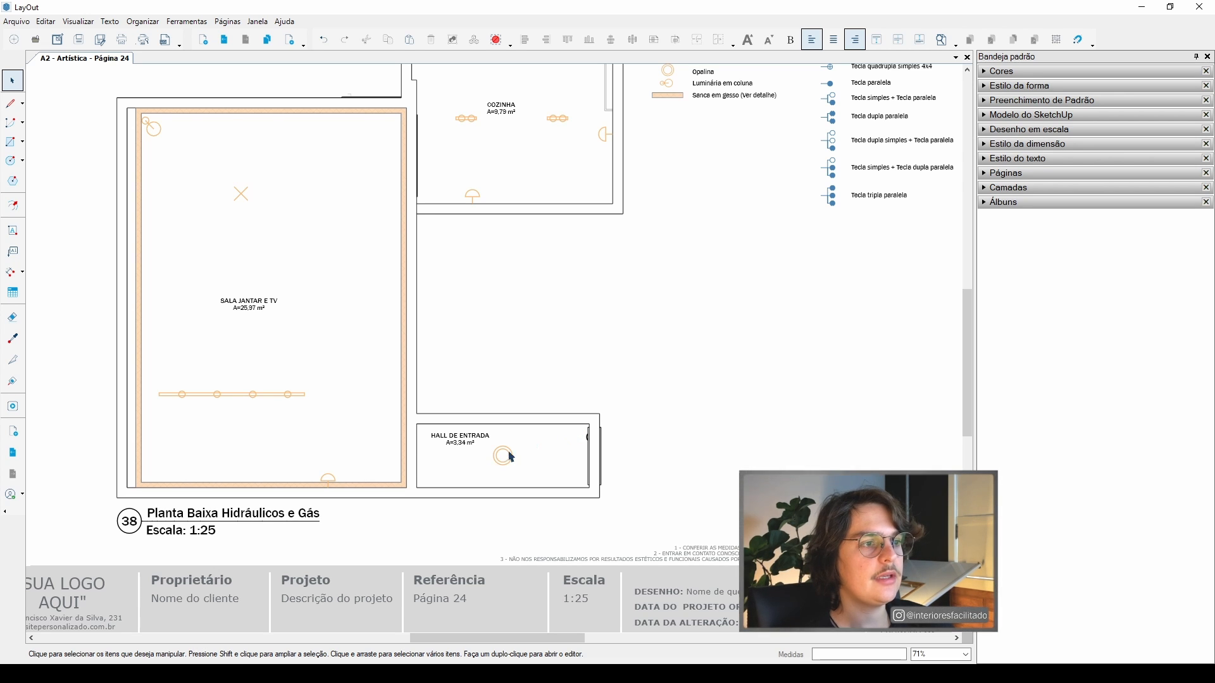
pyautogui.scroll(-1, 506, 459)
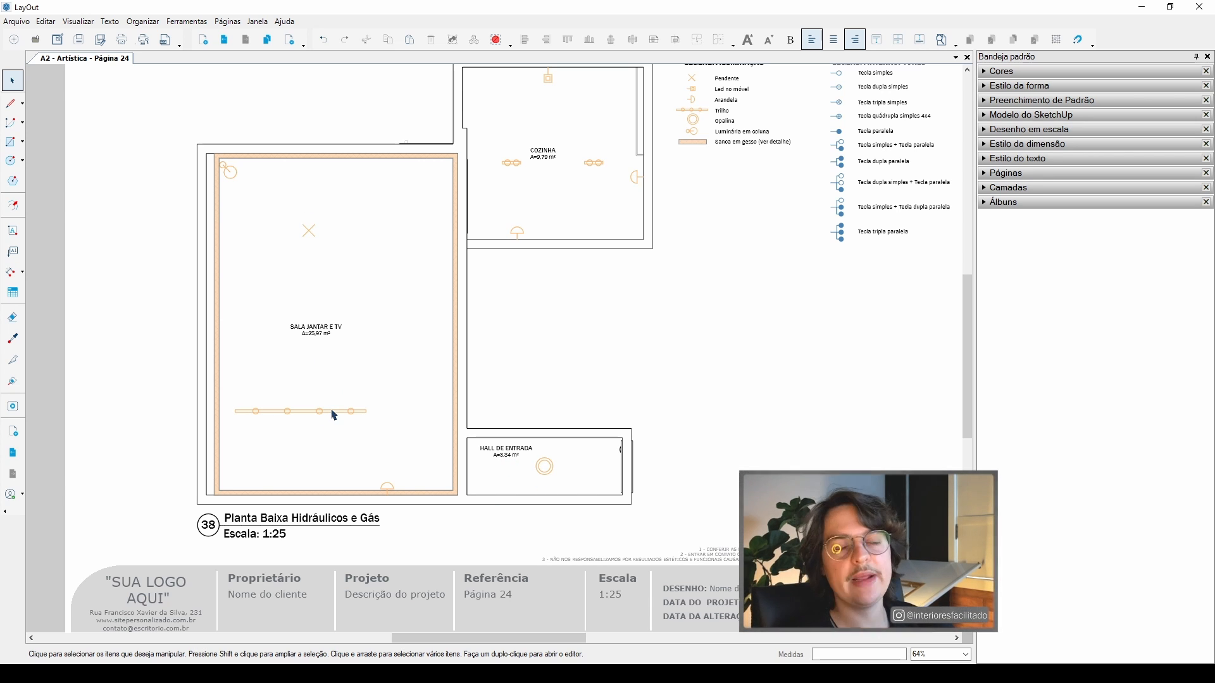
pyautogui.moveTo(538, 476); pyautogui.dragTo(540, 490, button='middle')
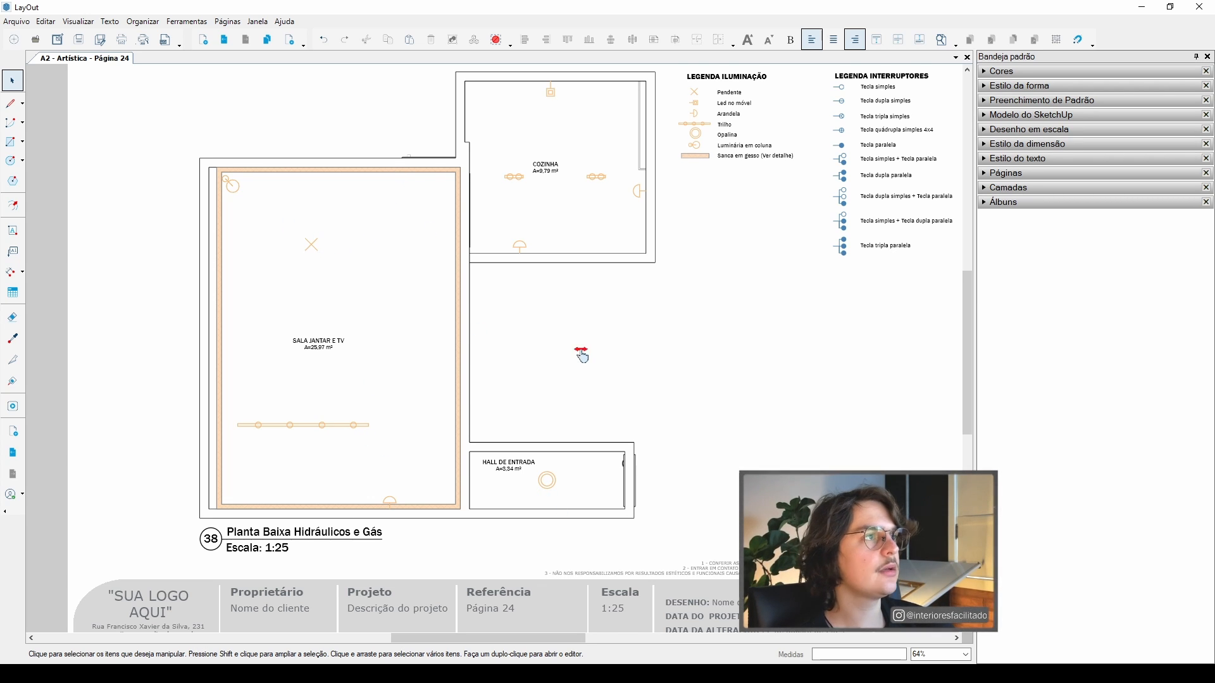
pyautogui.moveTo(580, 355); pyautogui.dragTo(514, 408, button='middle')
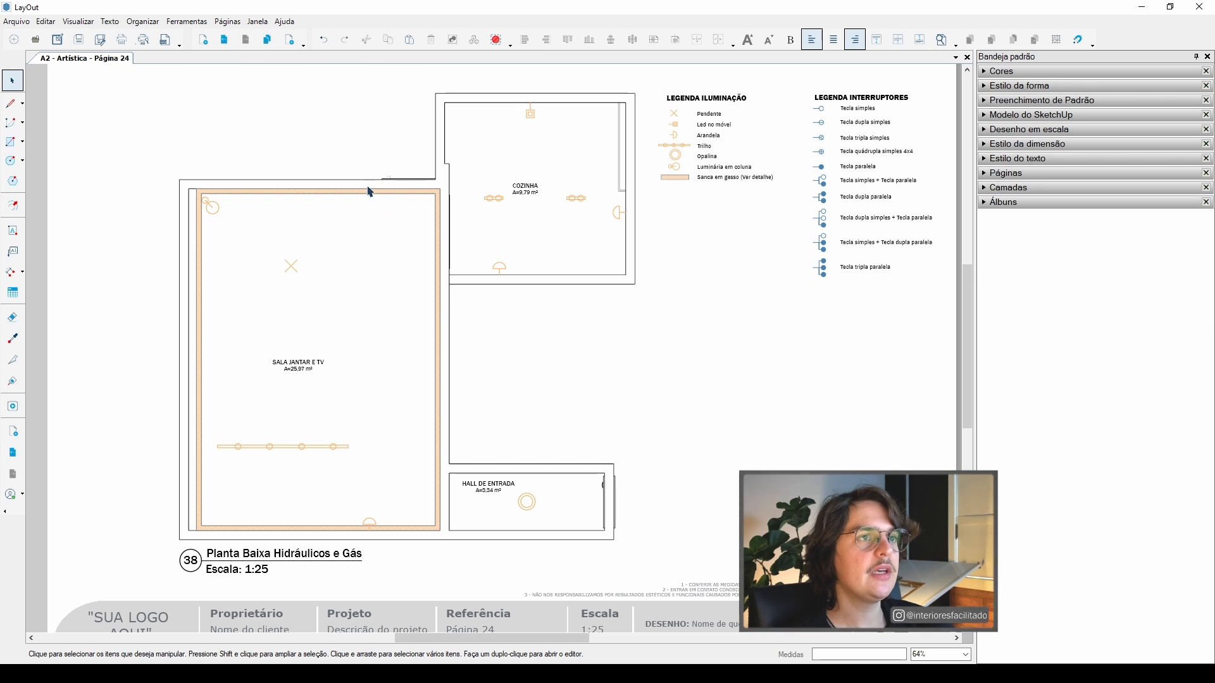
# - Copy the "Tecla tripla paralela" symbol out of the switch legend into the empty area beside the floor plan
pyautogui.scroll(2, 727, 311)
pyautogui.scroll(2, 710, 338)
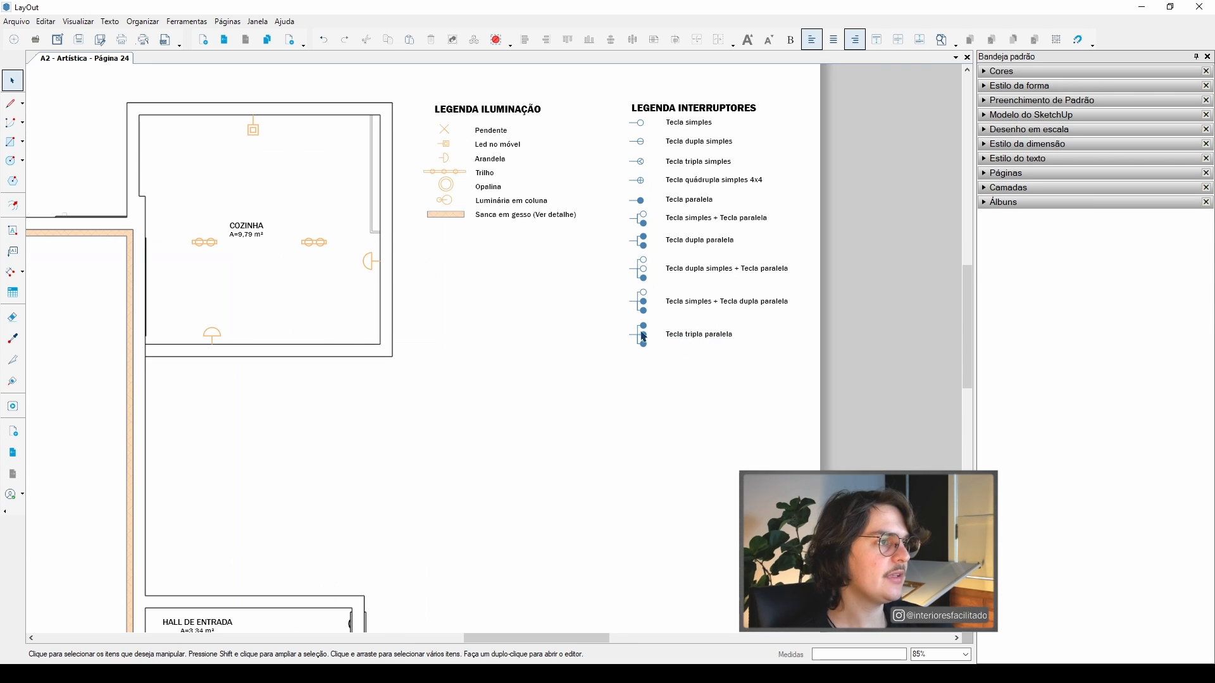
pyautogui.click(644, 336)
pyautogui.doubleClick(643, 336)
pyautogui.click(645, 346)
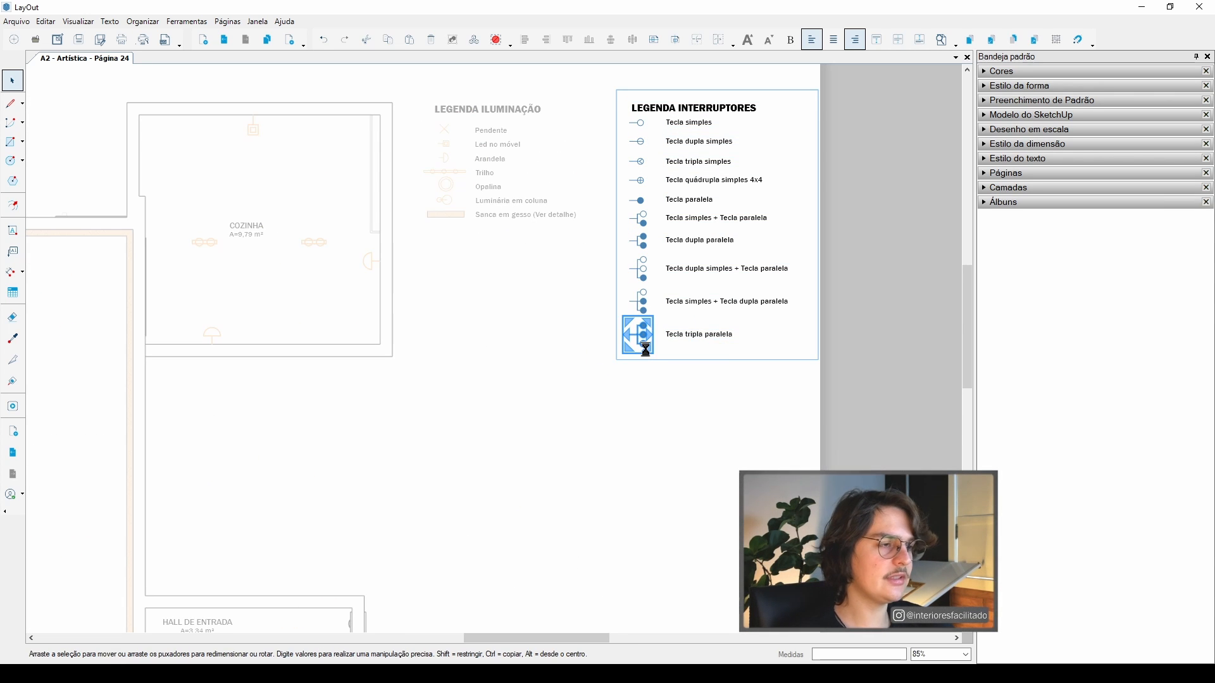
pyautogui.moveTo(625, 347); pyautogui.dragTo(359, 495)
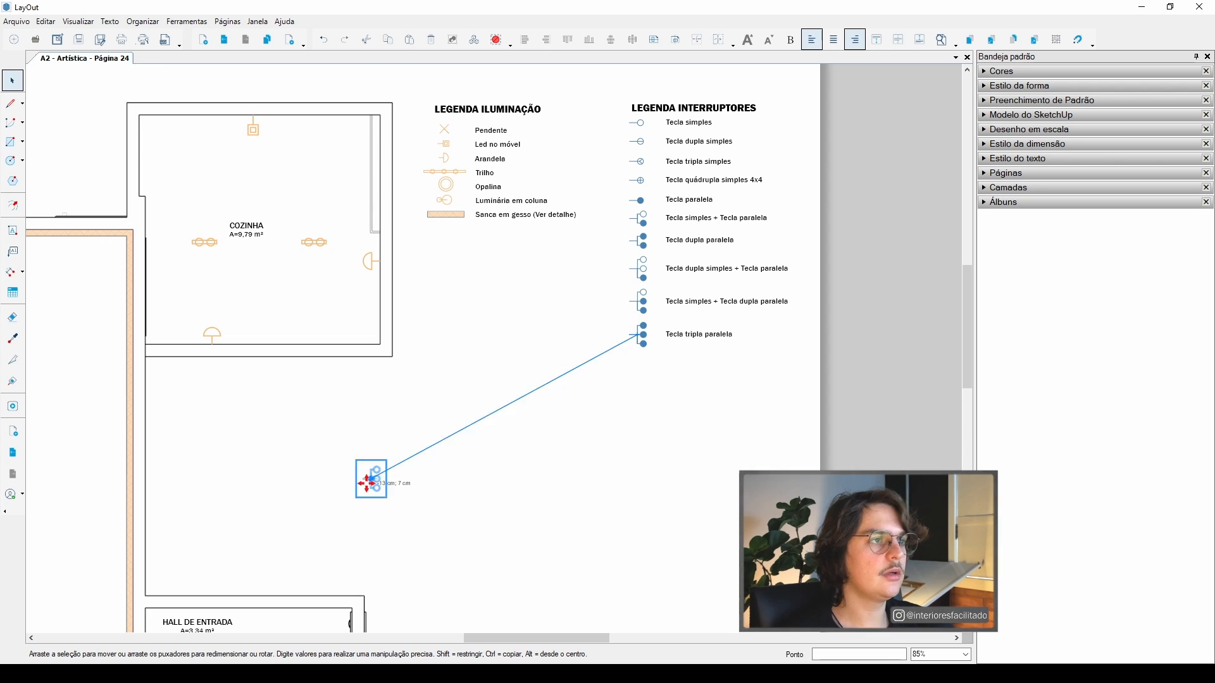
# - Place the copied triple switch symbol on the upper wall of the Hall de Entrada beside the entrance door, circles facing into the room
pyautogui.moveTo(359, 495); pyautogui.dragTo(591, 299, button='middle')
pyautogui.scroll(1, 590, 299)
pyautogui.scroll(2, 590, 299)
pyautogui.moveTo(636, 247); pyautogui.dragTo(573, 446)
pyautogui.scroll(2, 572, 446)
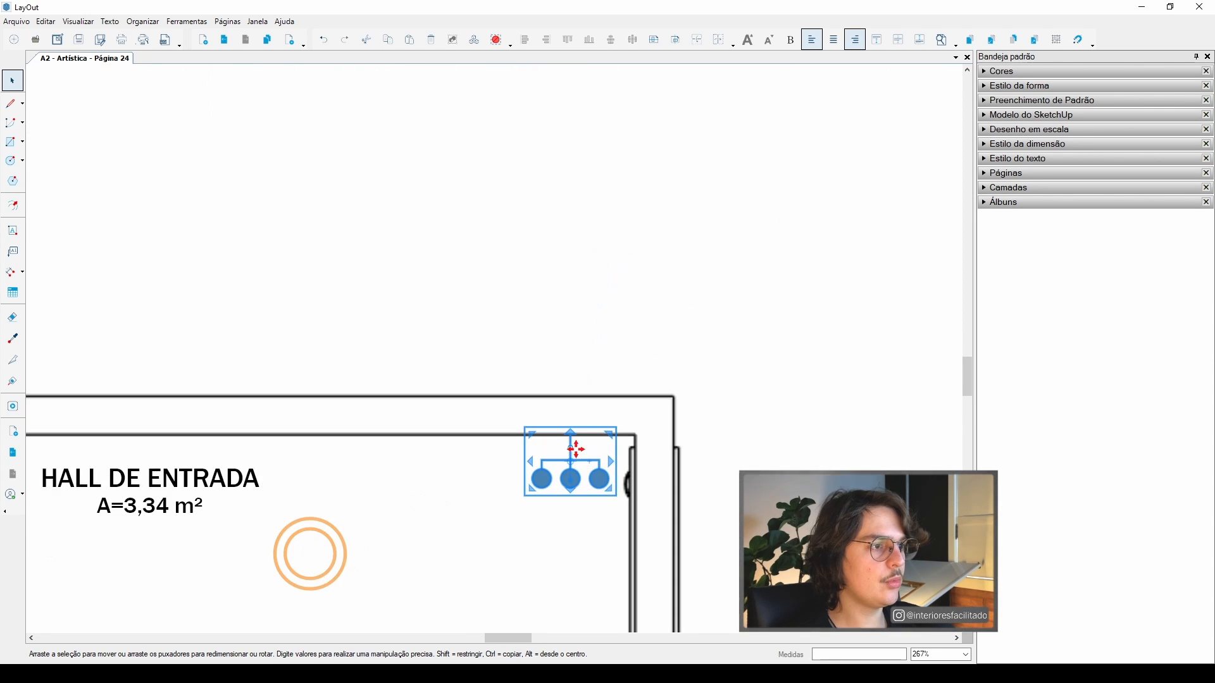
# - Copy the hall's triple switch symbol to the upper wall of Sala Jantar e TV, near the door beside the kitchen
pyautogui.scroll(-1, 565, 465)
pyautogui.scroll(-4, 598, 474)
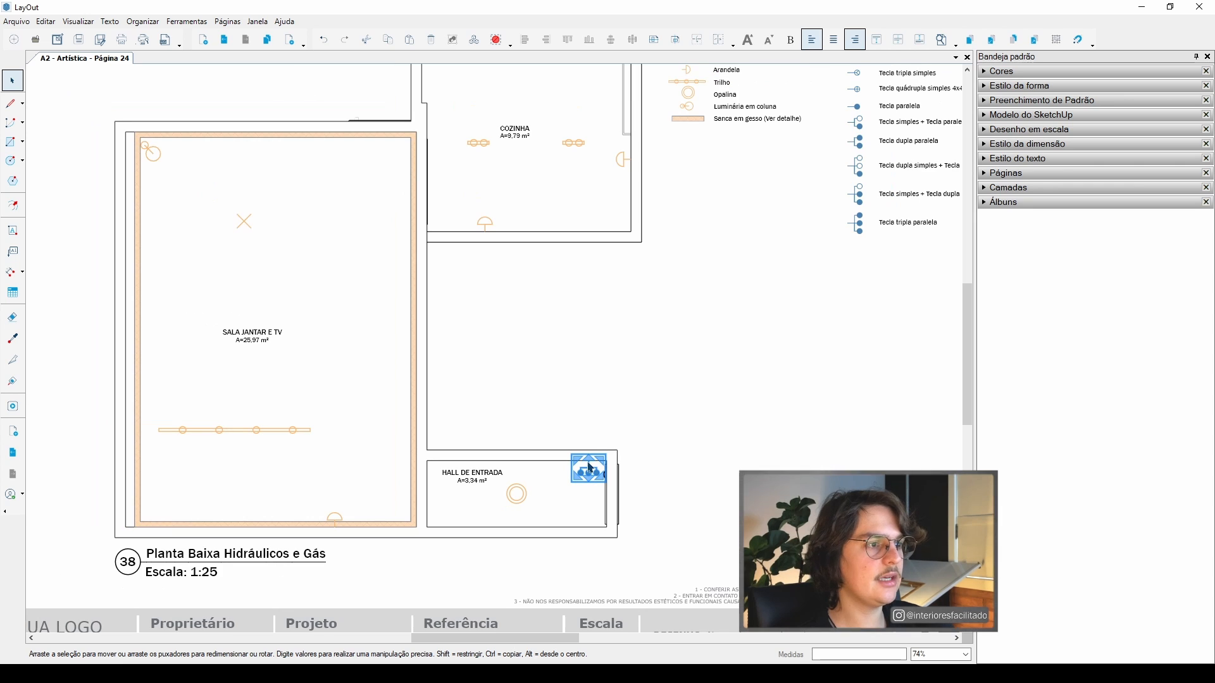
pyautogui.moveTo(588, 467); pyautogui.dragTo(388, 198)
pyautogui.scroll(3, 388, 198)
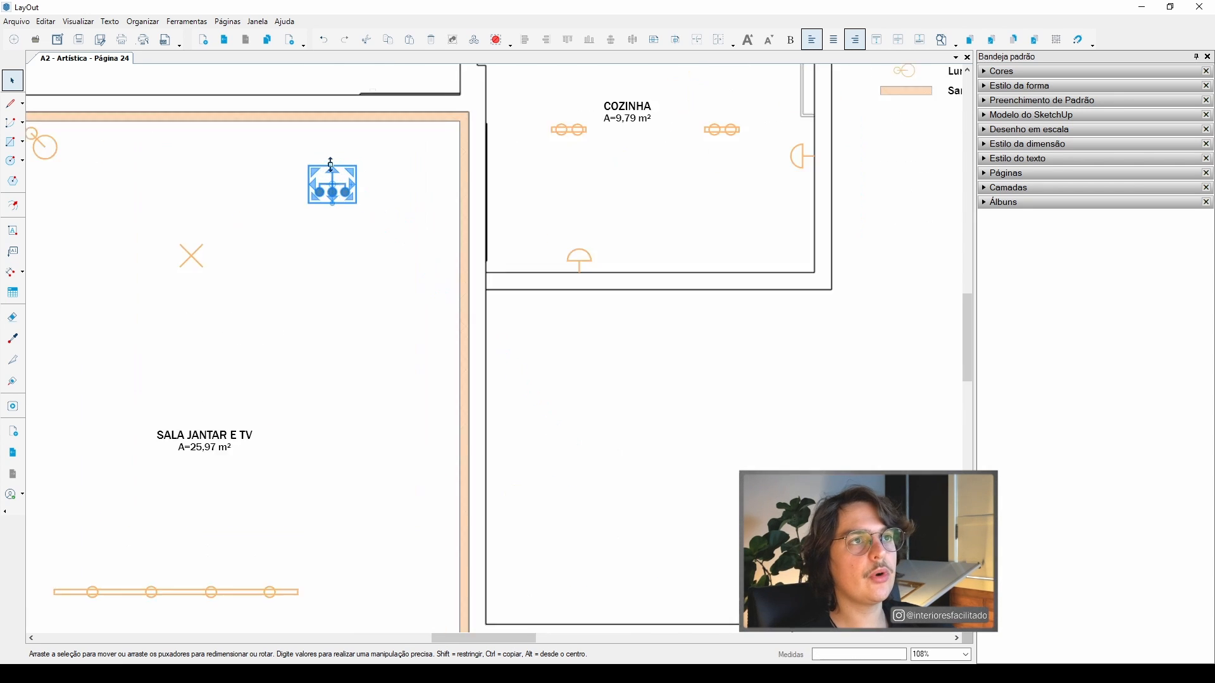
pyautogui.scroll(1, 451, 318)
pyautogui.moveTo(452, 319); pyautogui.dragTo(479, 218)
pyautogui.scroll(-4, 481, 275)
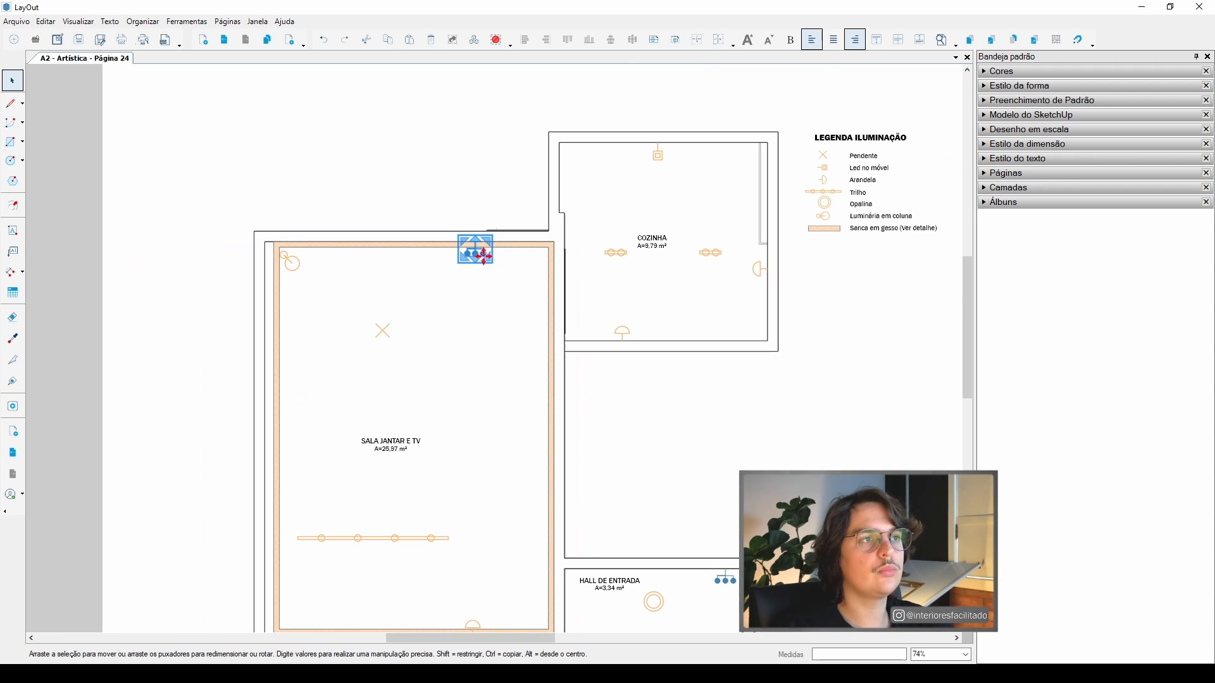
pyautogui.click(485, 277)
pyautogui.scroll(-1, 502, 317)
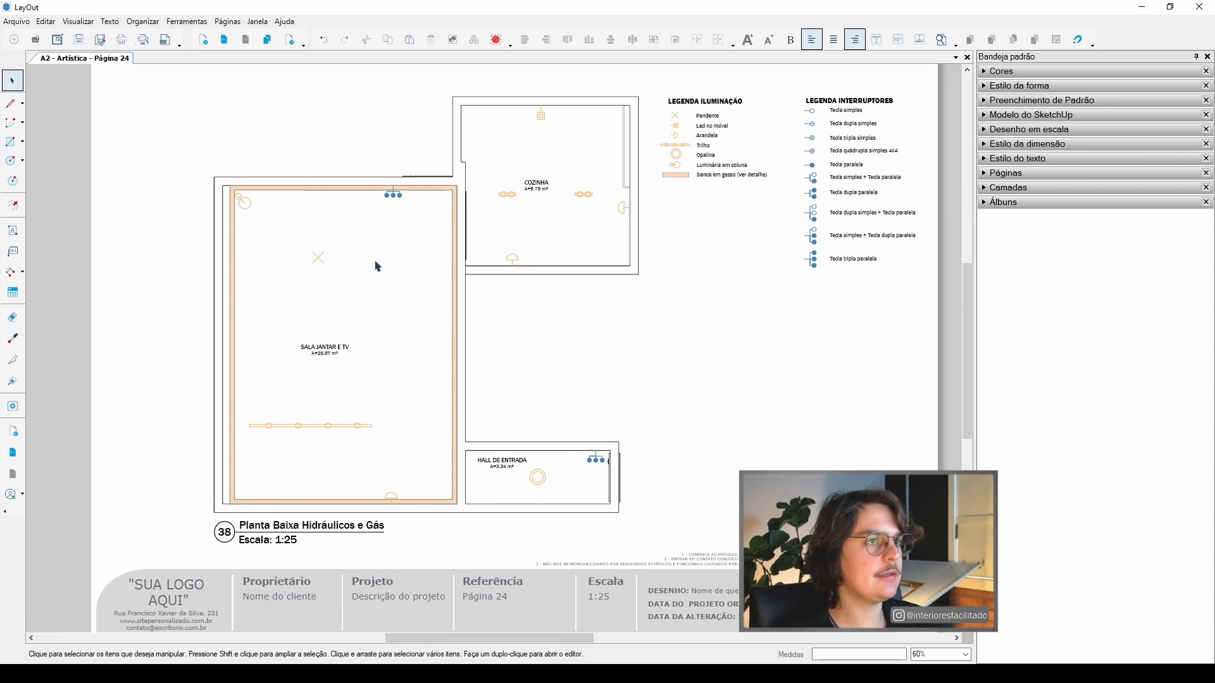
pyautogui.scroll(2, 396, 193)
pyautogui.click(392, 190)
pyautogui.scroll(-2, 481, 215)
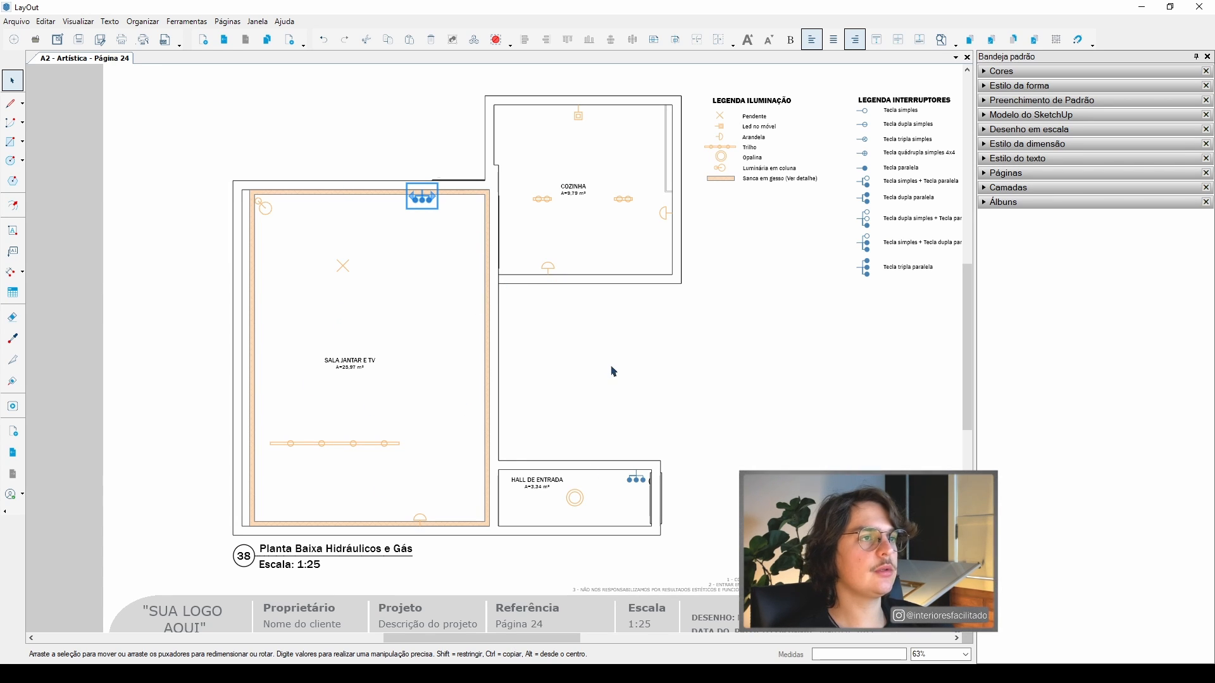
pyautogui.click(424, 223)
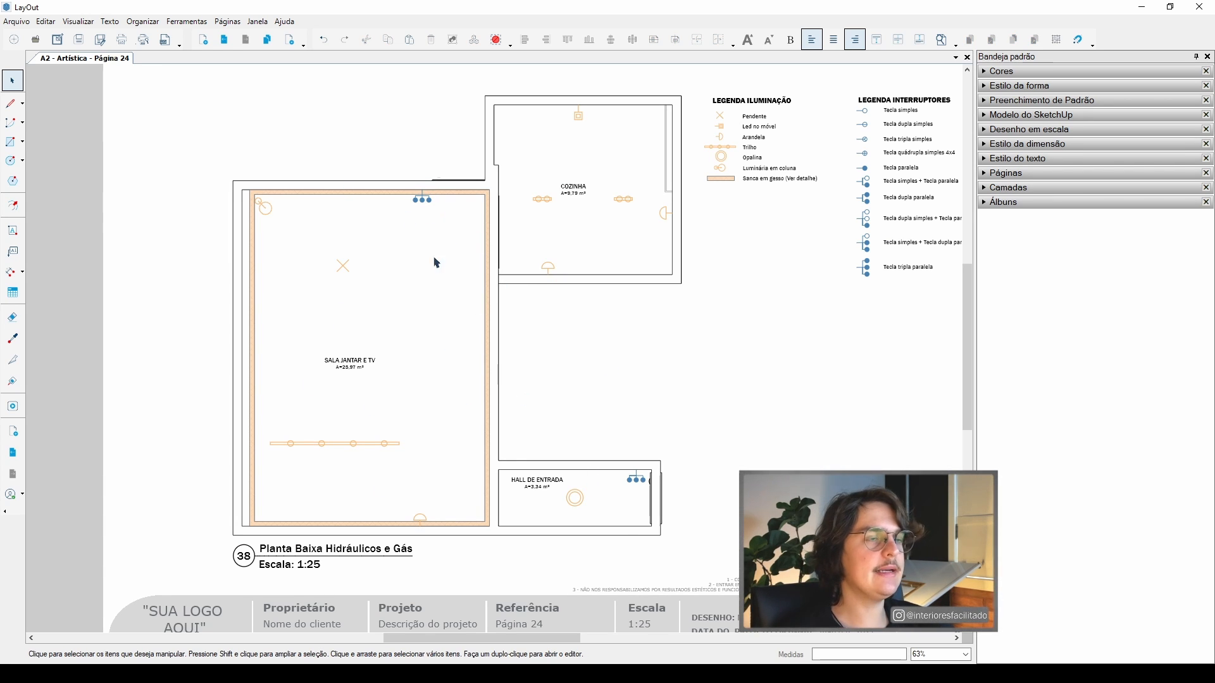
pyautogui.moveTo(508, 355); pyautogui.dragTo(460, 399, button='middle')
pyautogui.moveTo(467, 329); pyautogui.dragTo(478, 350, button='middle')
pyautogui.scroll(1, 461, 288)
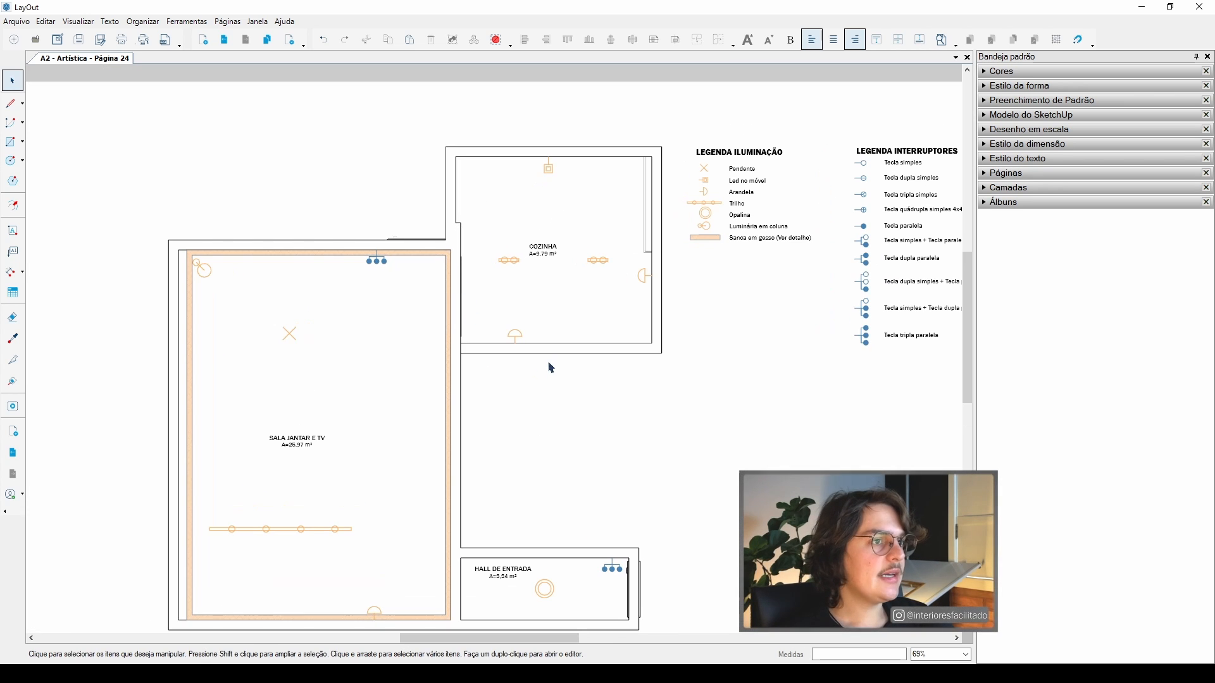
pyautogui.moveTo(634, 323); pyautogui.dragTo(547, 352, button='middle')
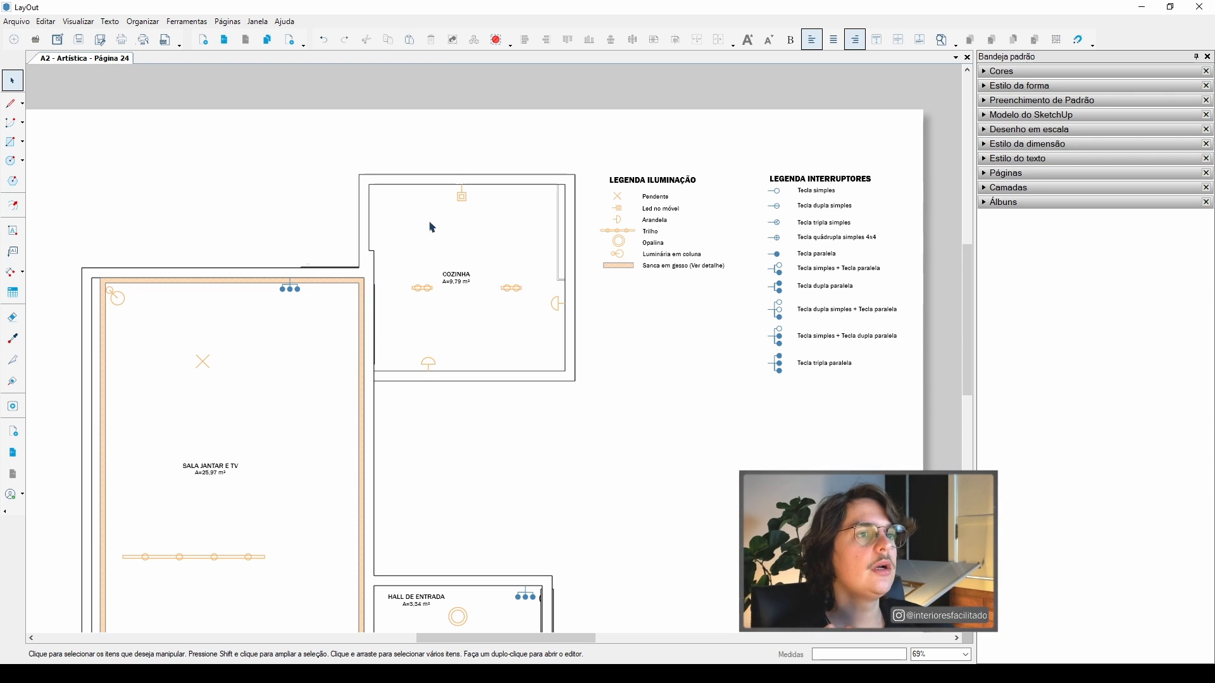
pyautogui.scroll(3, 367, 276)
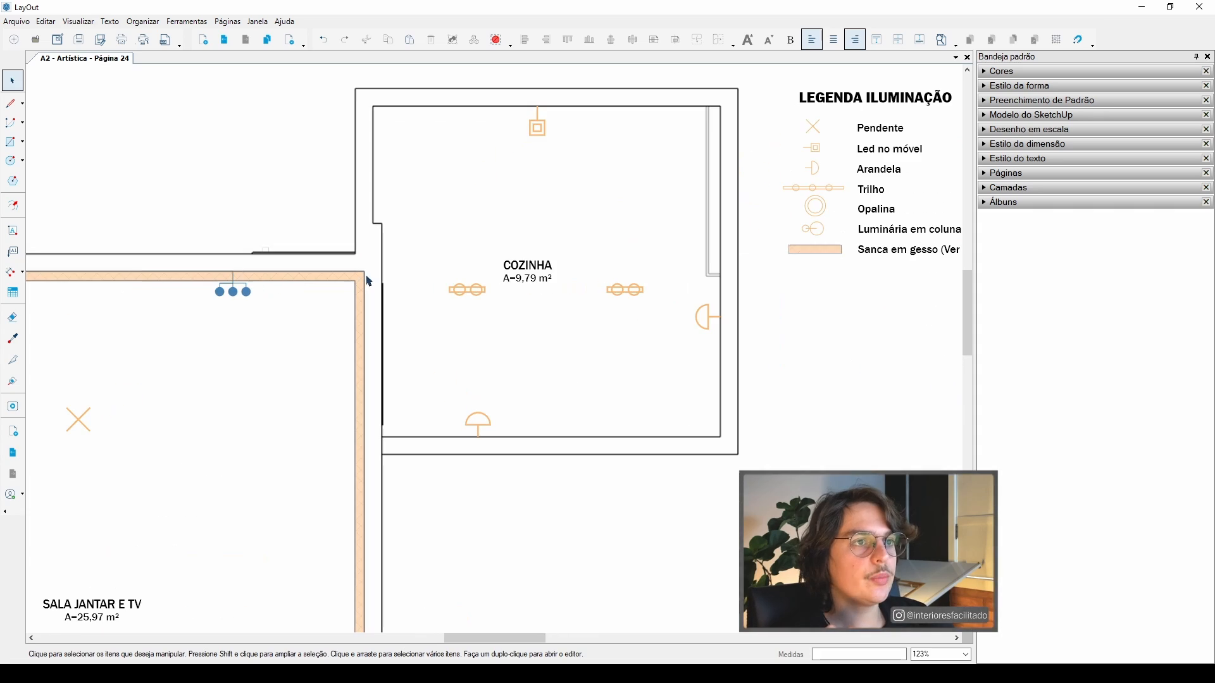
pyautogui.scroll(-1, 375, 279)
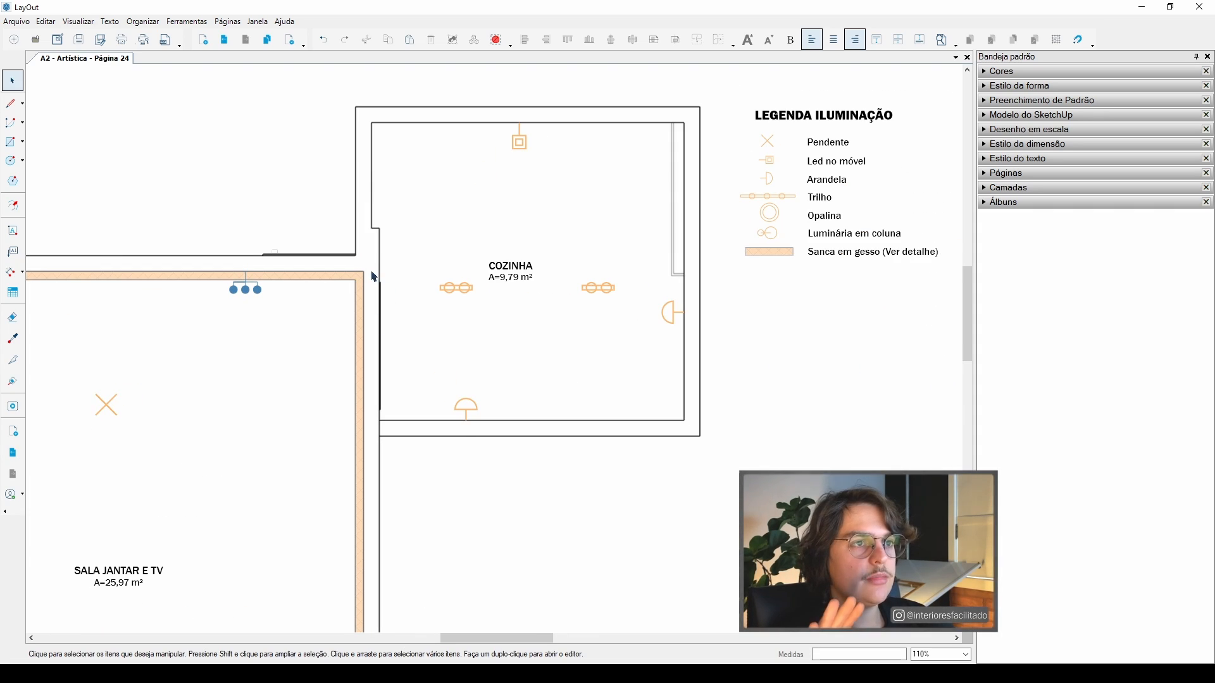
# - Switch to SketchUp, examine the switch points around the dining room door and kitchen opening, and return to LayOut
pyautogui.hotkey('alt', 'Tab')
pyautogui.scroll(5, 190, 350)
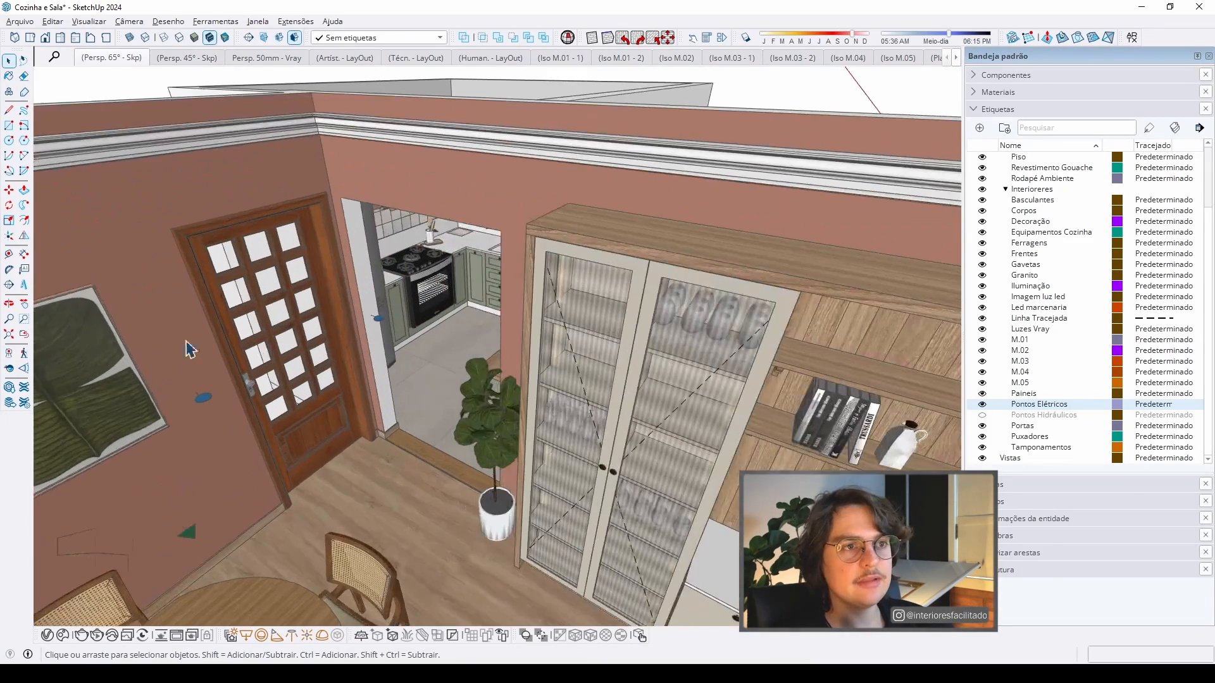
pyautogui.scroll(-8, 373, 329)
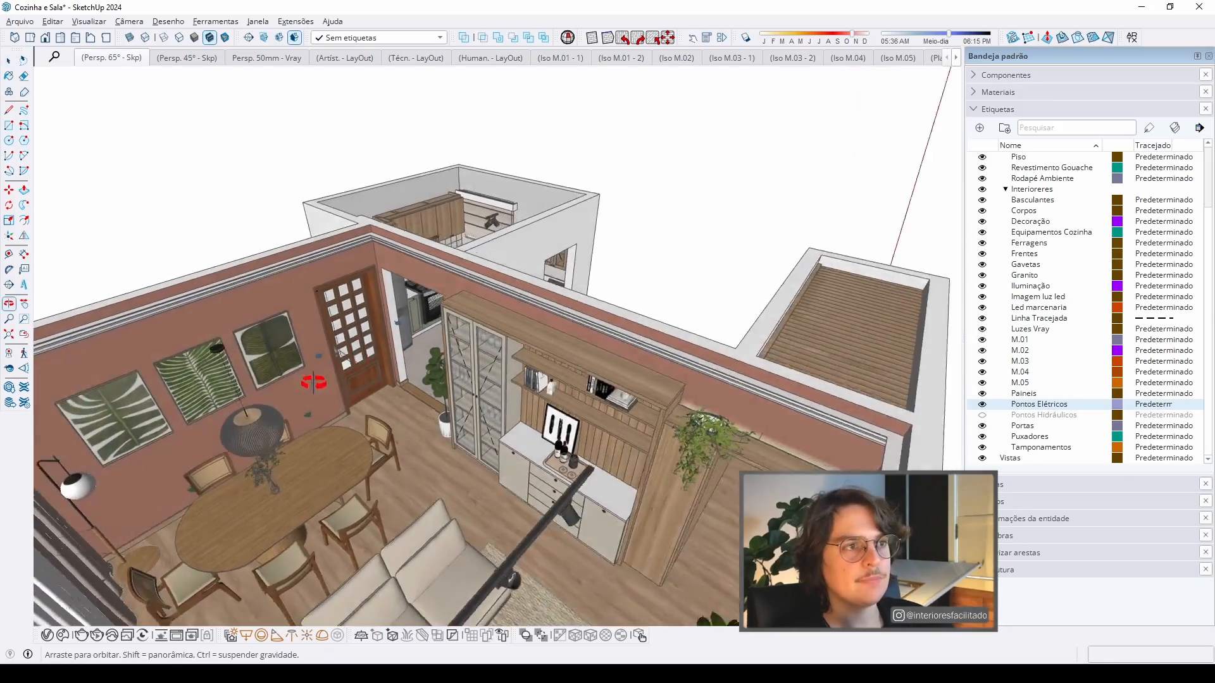
pyautogui.scroll(5, 441, 302)
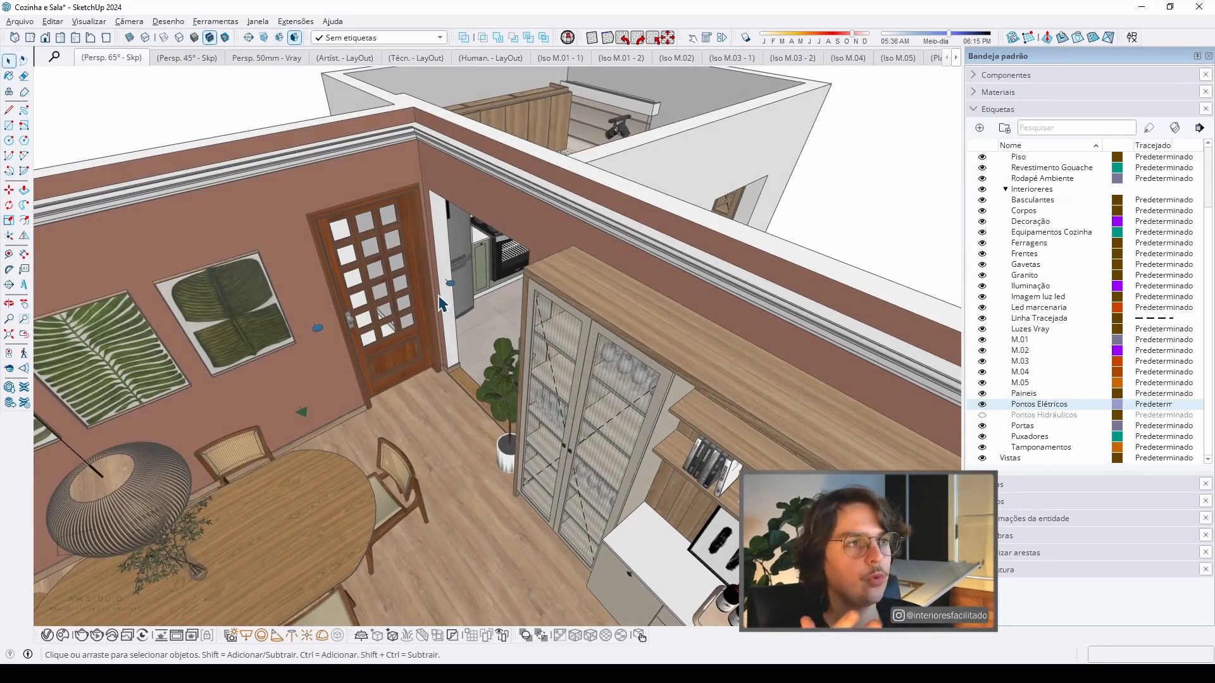
pyautogui.moveTo(450, 294); pyautogui.dragTo(377, 254, button='middle')
pyautogui.scroll(5, 570, 277)
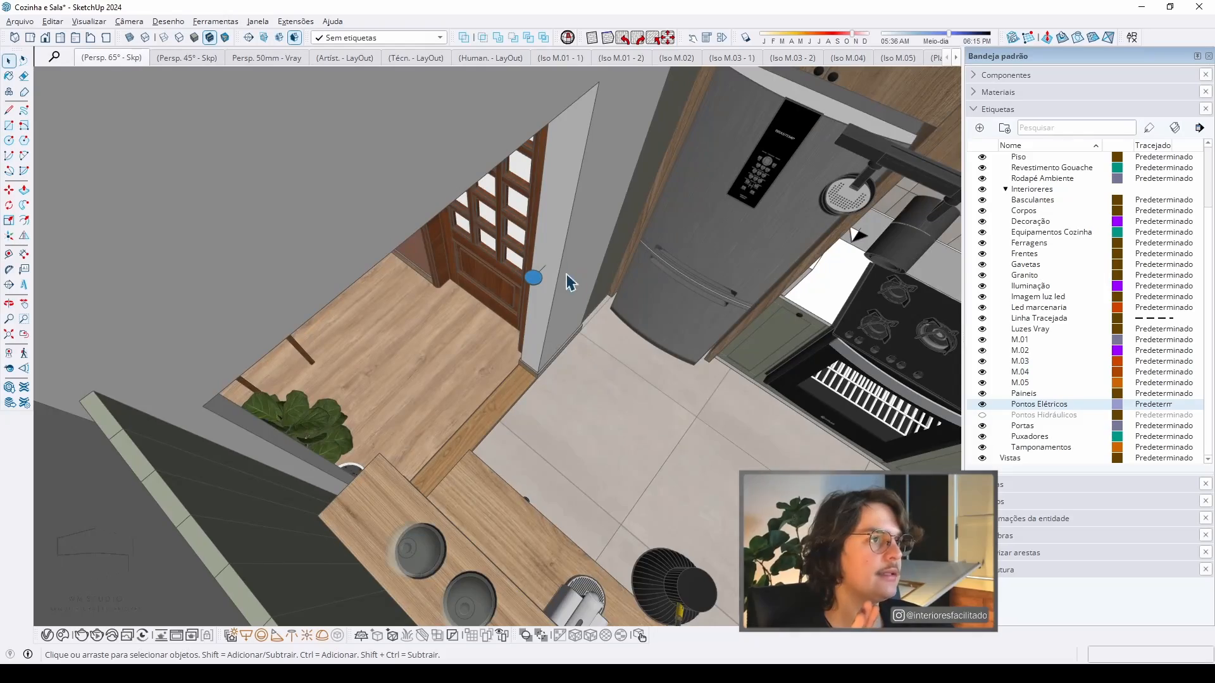
pyautogui.scroll(-2, 536, 288)
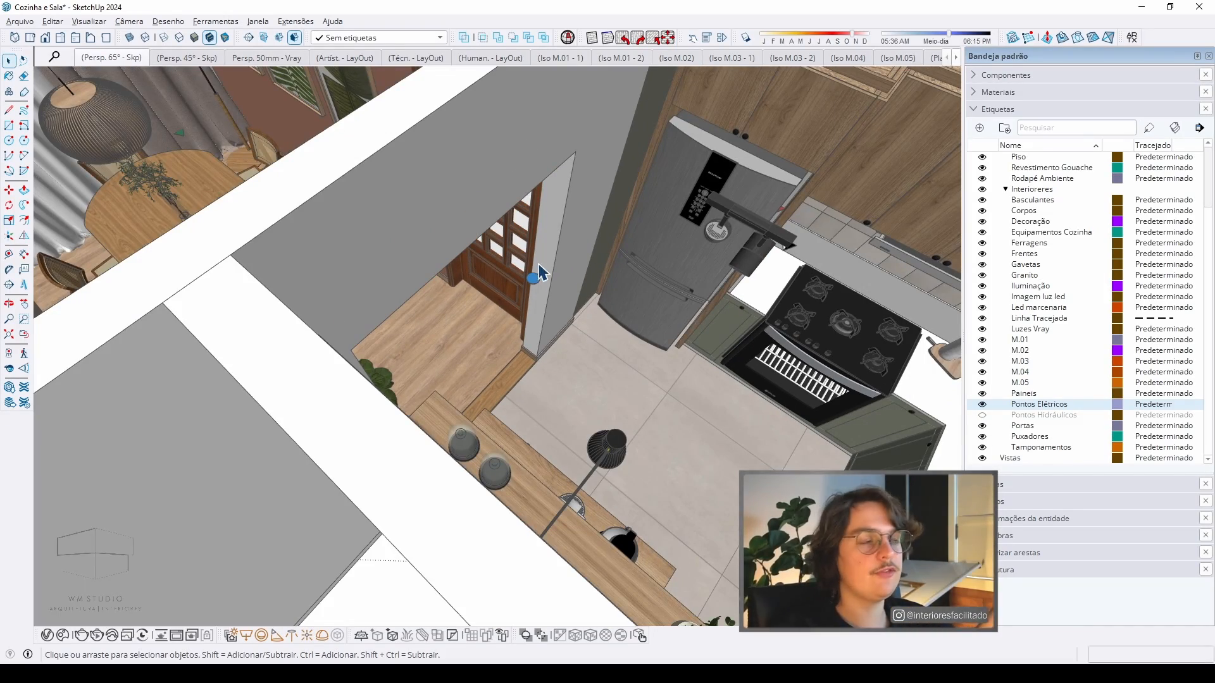
pyautogui.moveTo(537, 277); pyautogui.dragTo(500, 329, button='middle')
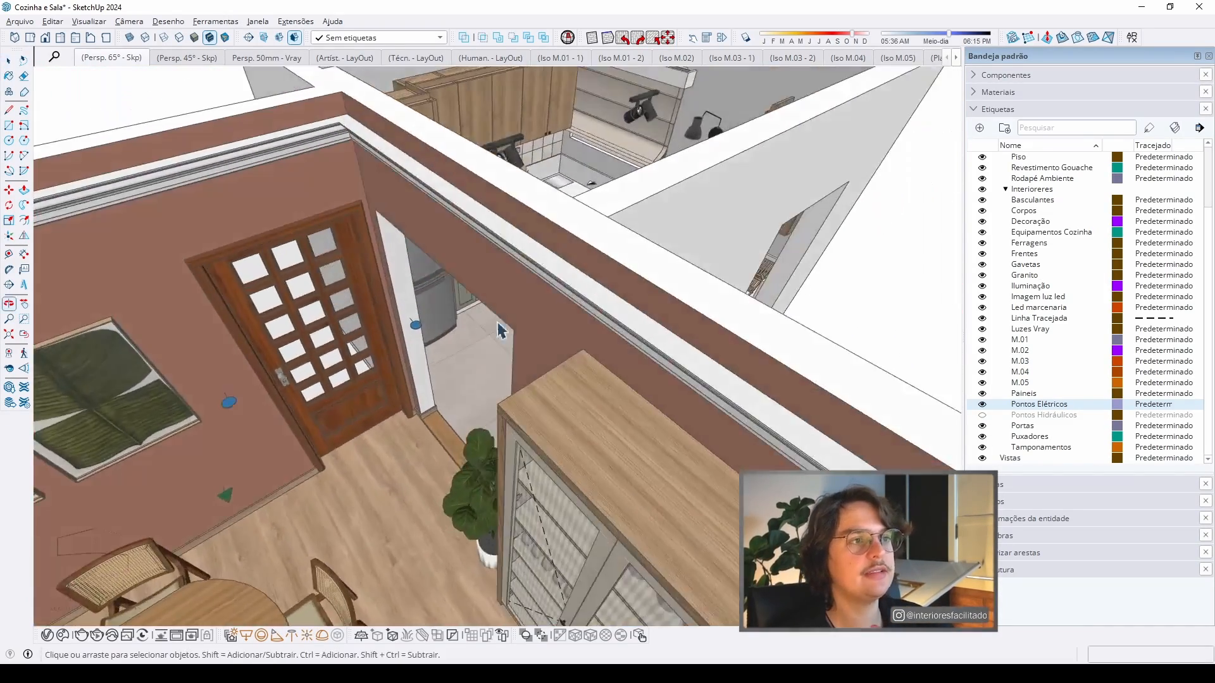
pyautogui.scroll(-3, 500, 329)
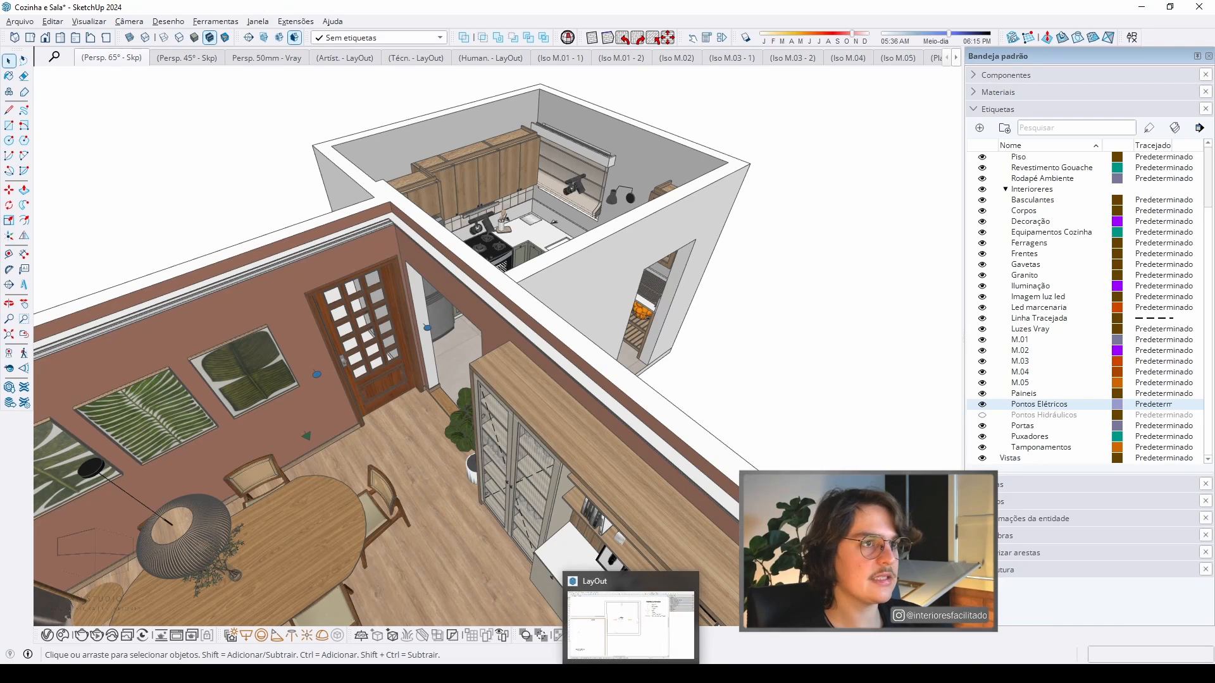
pyautogui.click(620, 617)
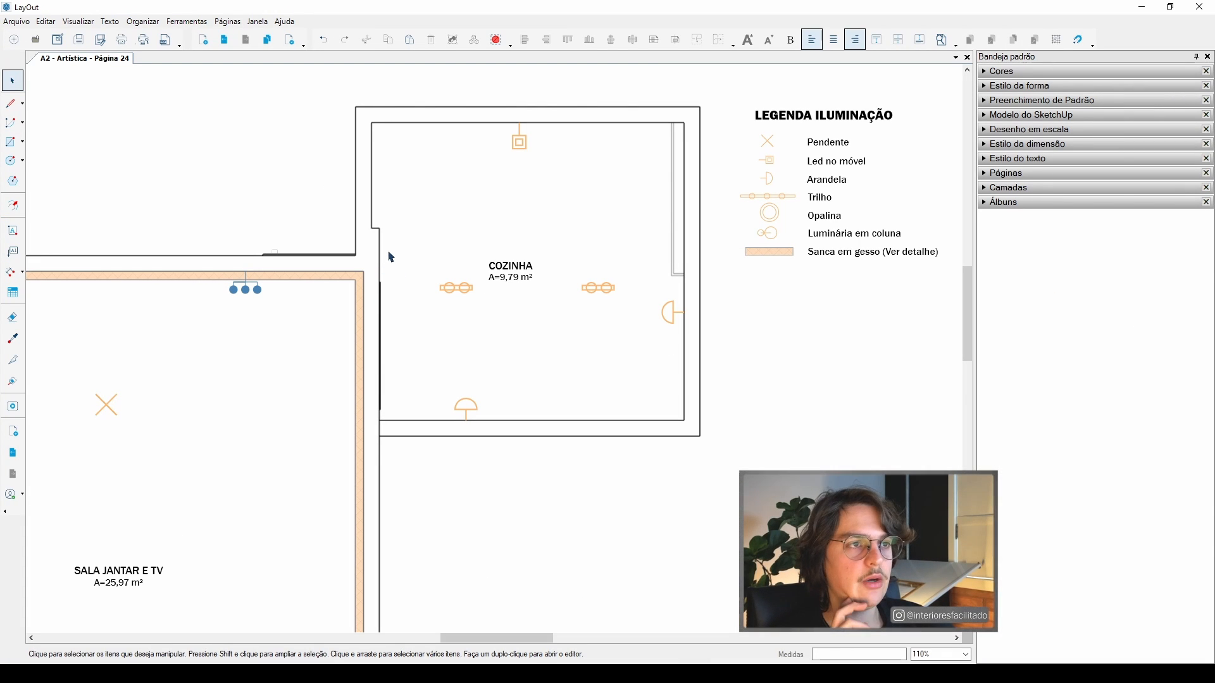
# - View the hydraulic and gas points plan on the preceding page, and return to the lighting plan page
pyautogui.click(225, 39)
pyautogui.scroll(-5, 256, 94)
pyautogui.click(246, 40)
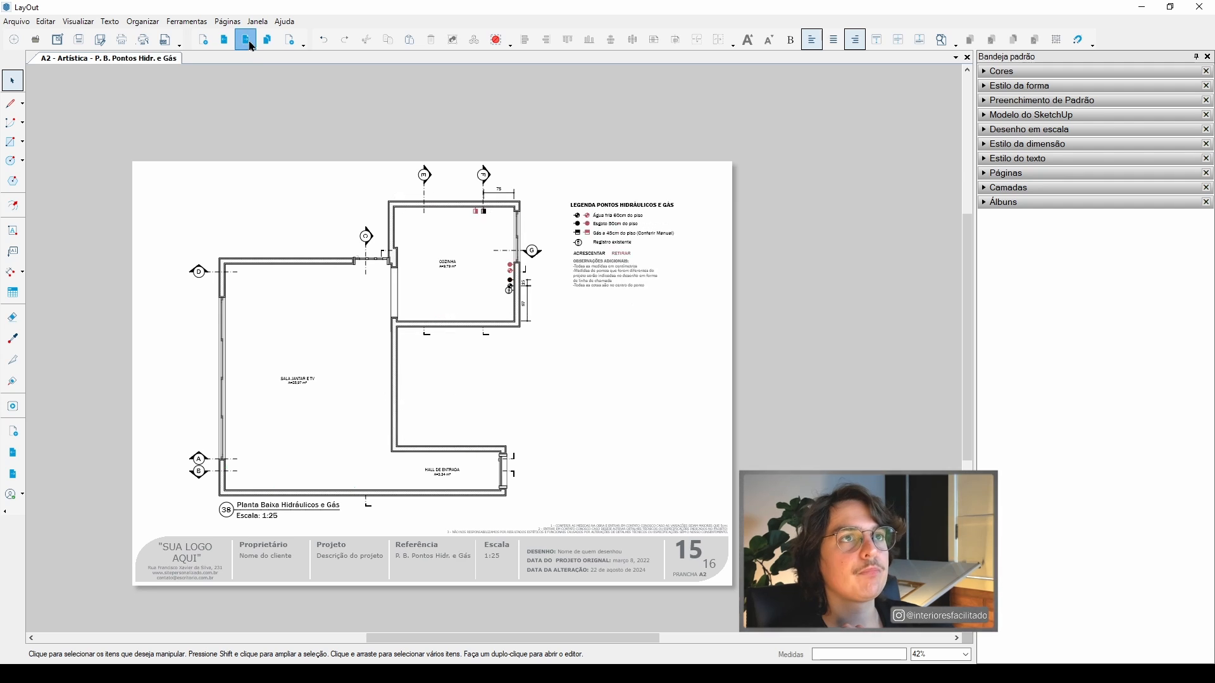
pyautogui.click(246, 40)
pyautogui.scroll(3, 444, 349)
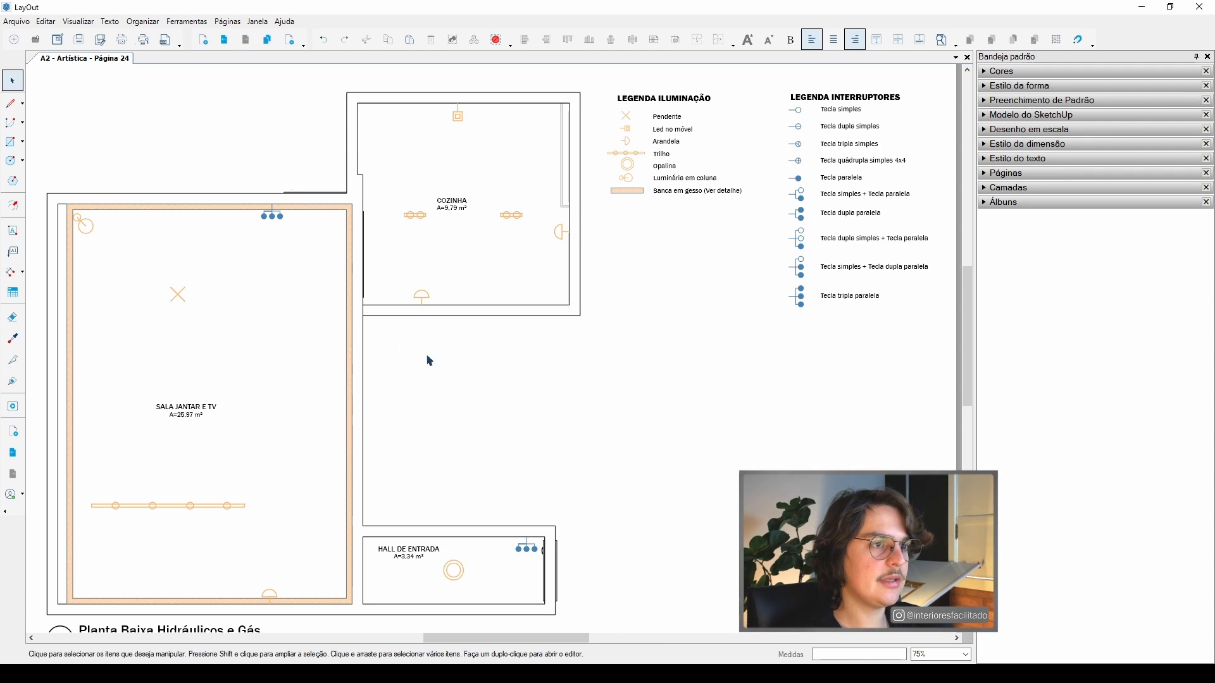
pyautogui.press('l')
pyautogui.click(425, 352)
pyautogui.click(486, 353)
pyautogui.press('space')
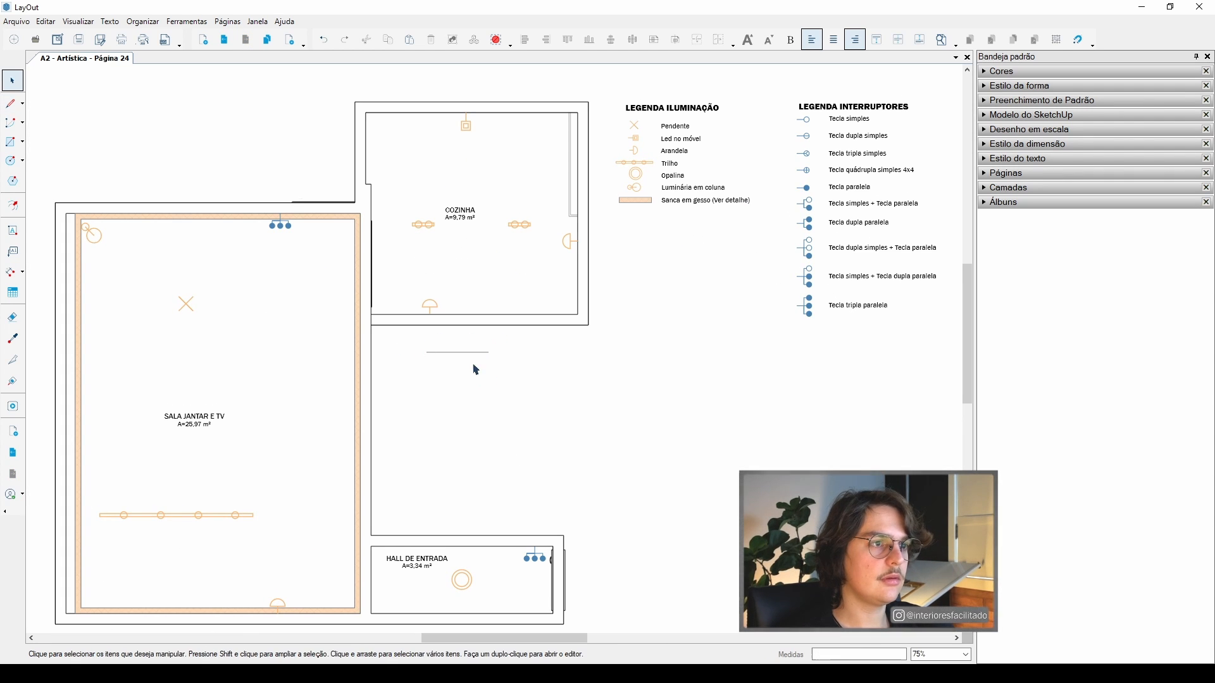
pyautogui.click(464, 353)
pyautogui.press('Delete')
# - Set the default line style to a dashed pattern with a 1.50 pt stroke and a 1.50x dash scale
pyautogui.click(1015, 87)
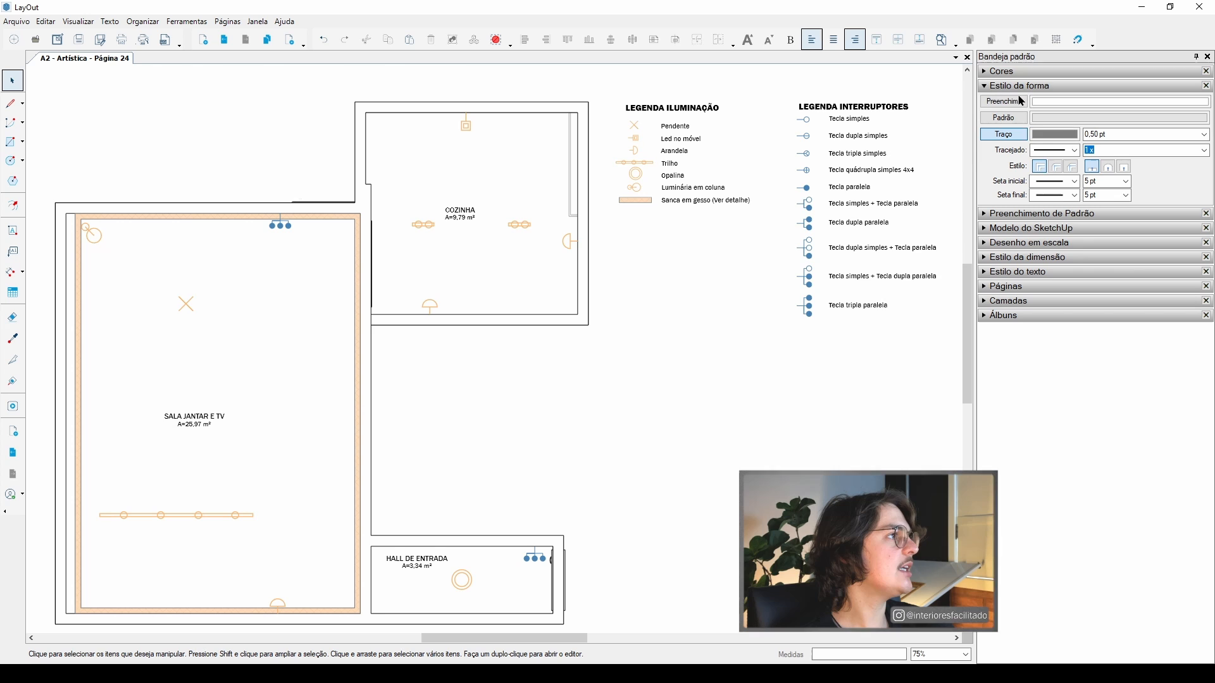
pyautogui.click(1056, 150)
pyautogui.click(1054, 183)
pyautogui.scroll(2, 510, 381)
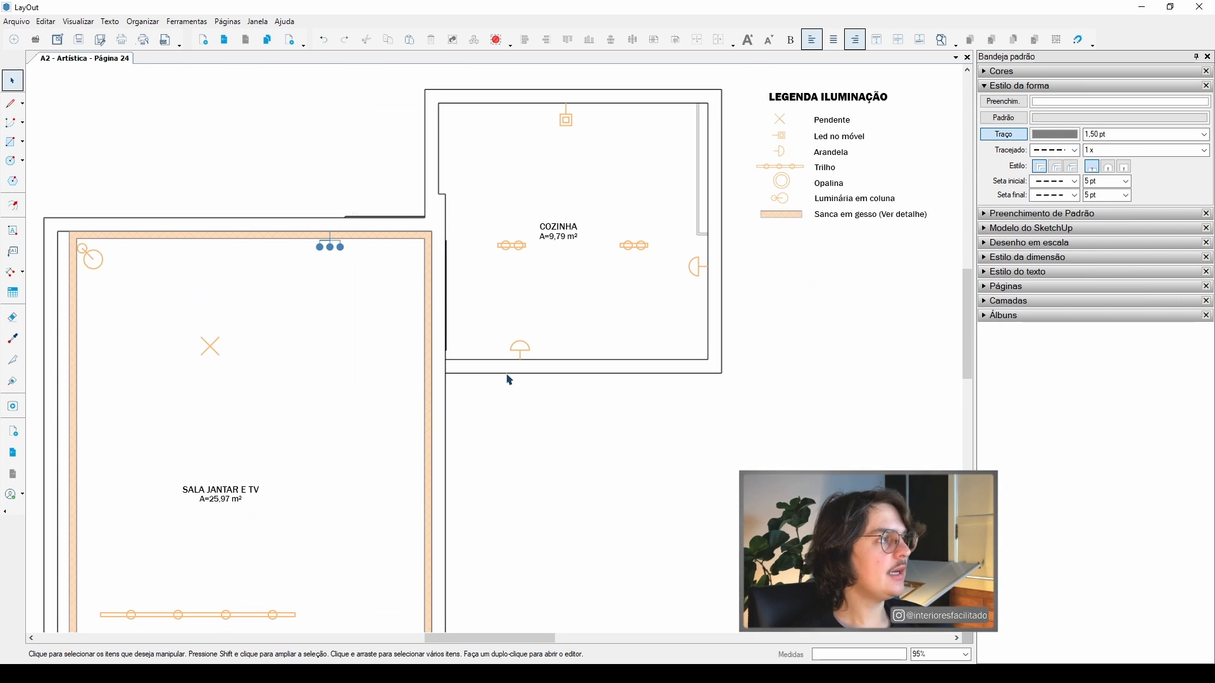
pyautogui.click(1104, 150)
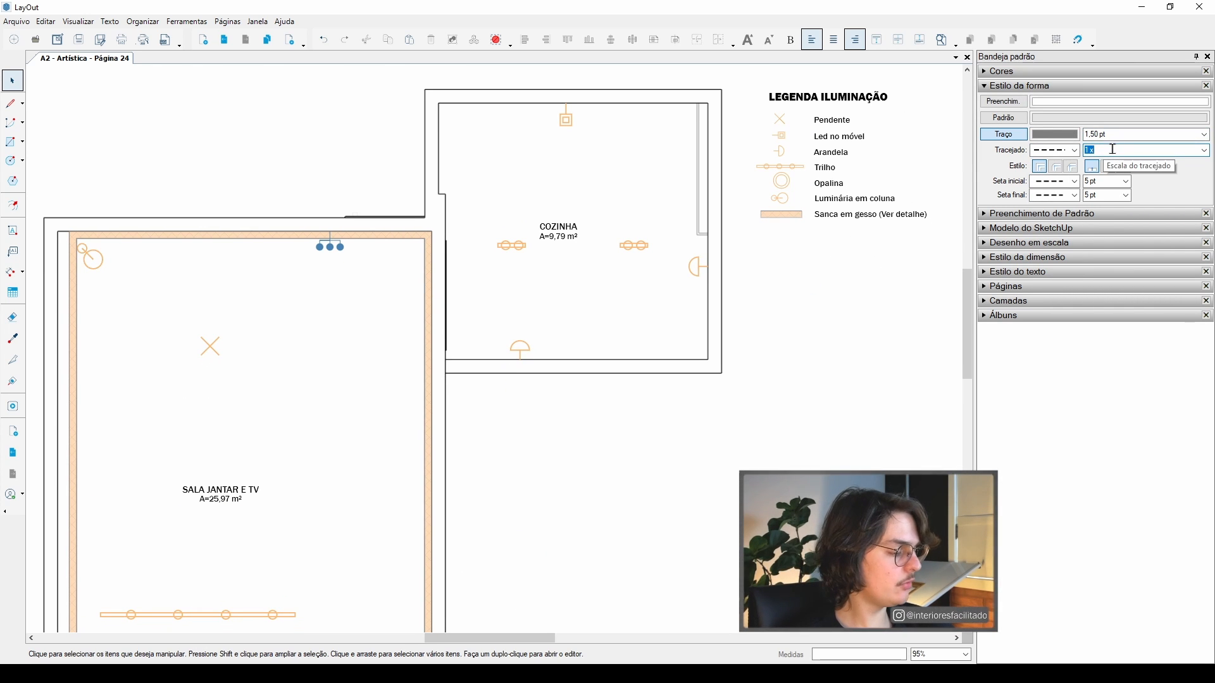
# - Draw a short horizontal line across the wall thickness at the upper end of the opening between Sala Jantar e TV and Cozinha
pyautogui.press('l')
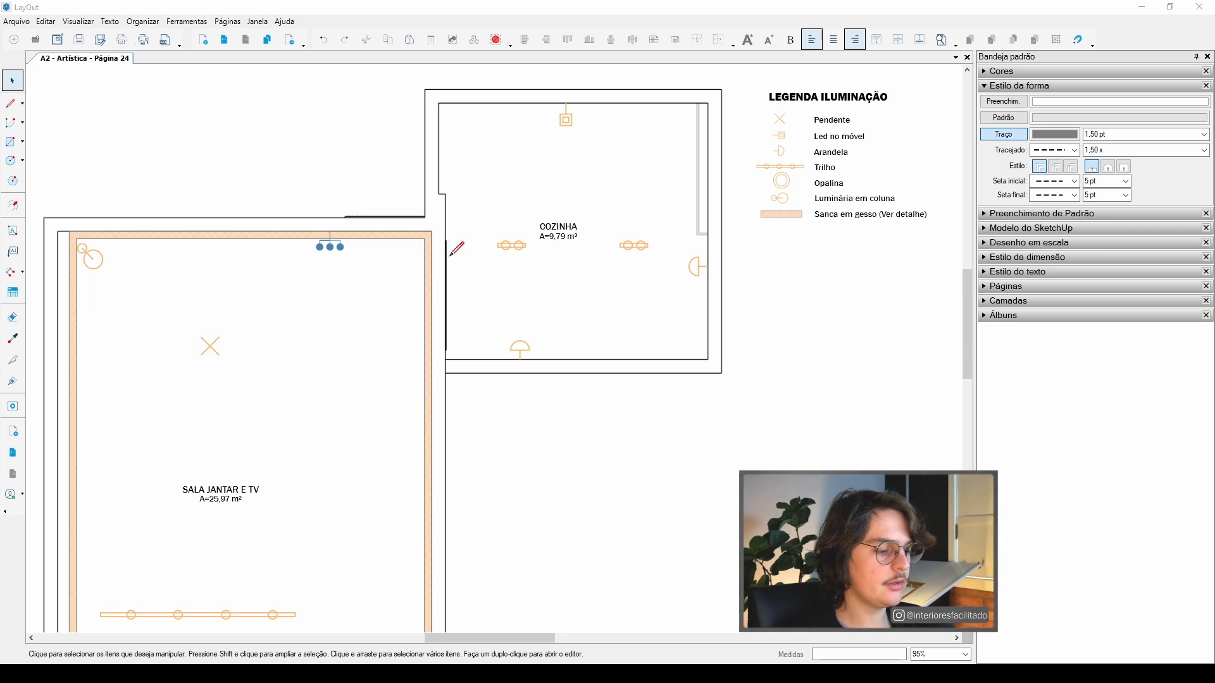
pyautogui.scroll(3, 456, 247)
pyautogui.click(431, 222)
pyautogui.doubleClick(453, 223)
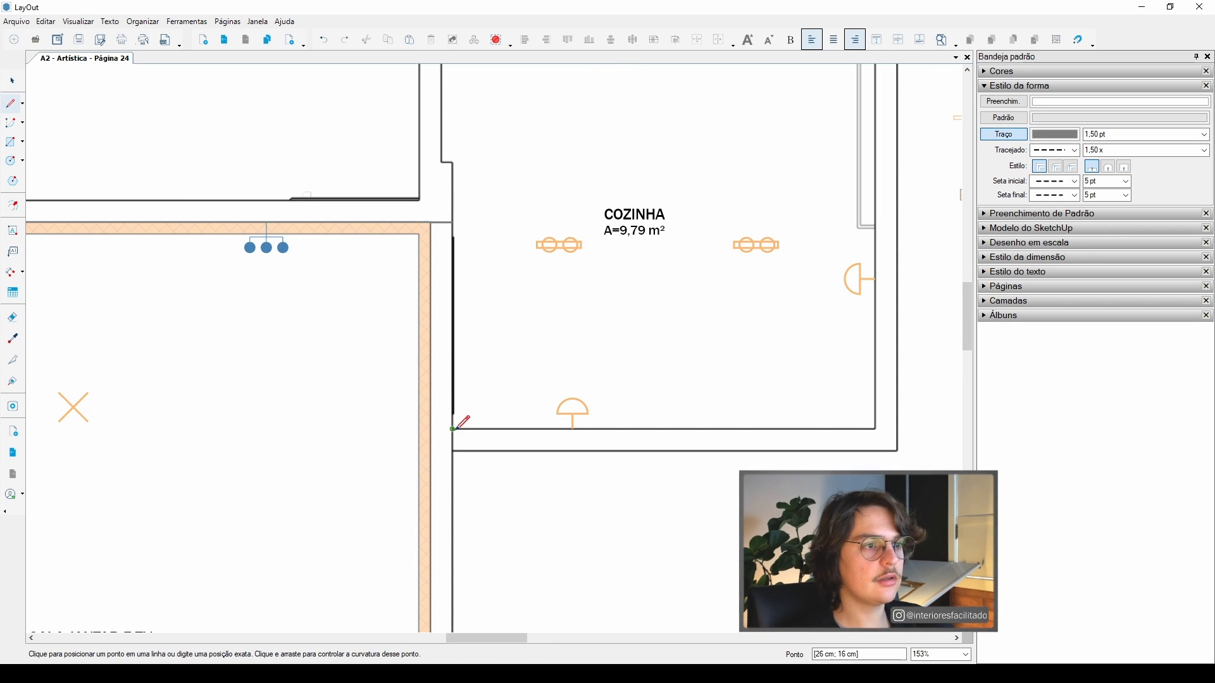
# - Draw a short horizontal dashed line across the wall thickness at the lower end of the opening between Sala Jantar e TV and Cozinha
pyautogui.click(453, 429)
pyautogui.doubleClick(430, 429)
pyautogui.press('space')
pyautogui.scroll(-2, 451, 395)
pyautogui.moveTo(409, 250); pyautogui.dragTo(495, 436)
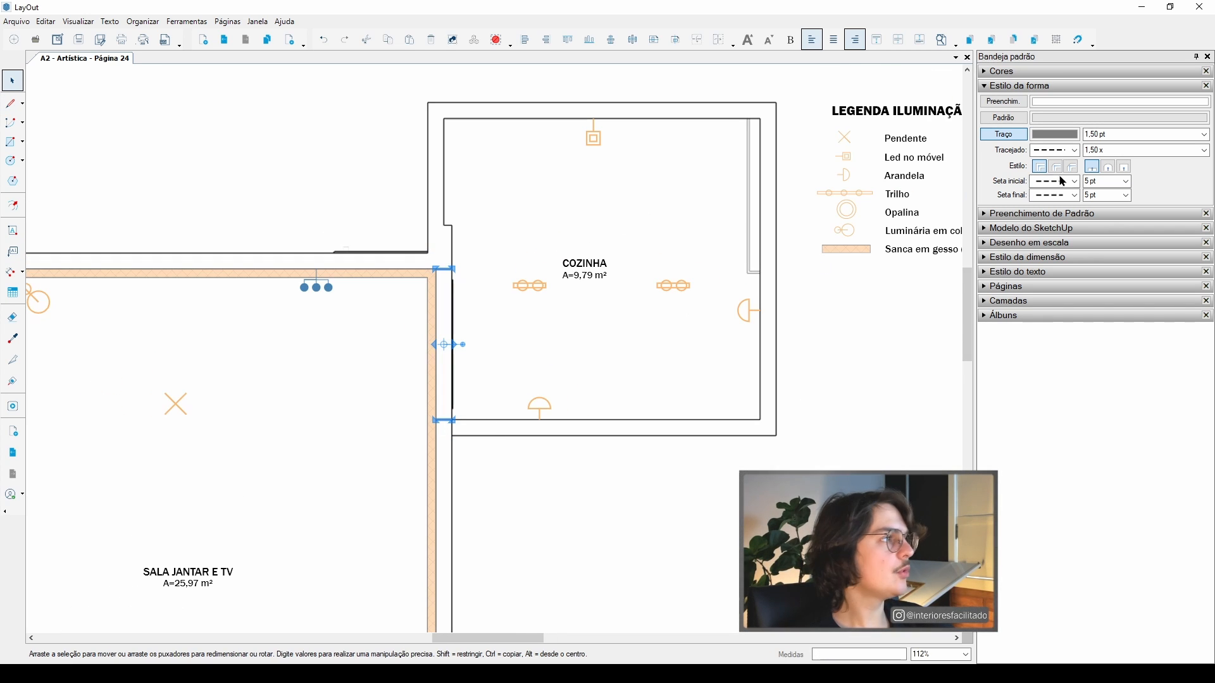
pyautogui.click(614, 492)
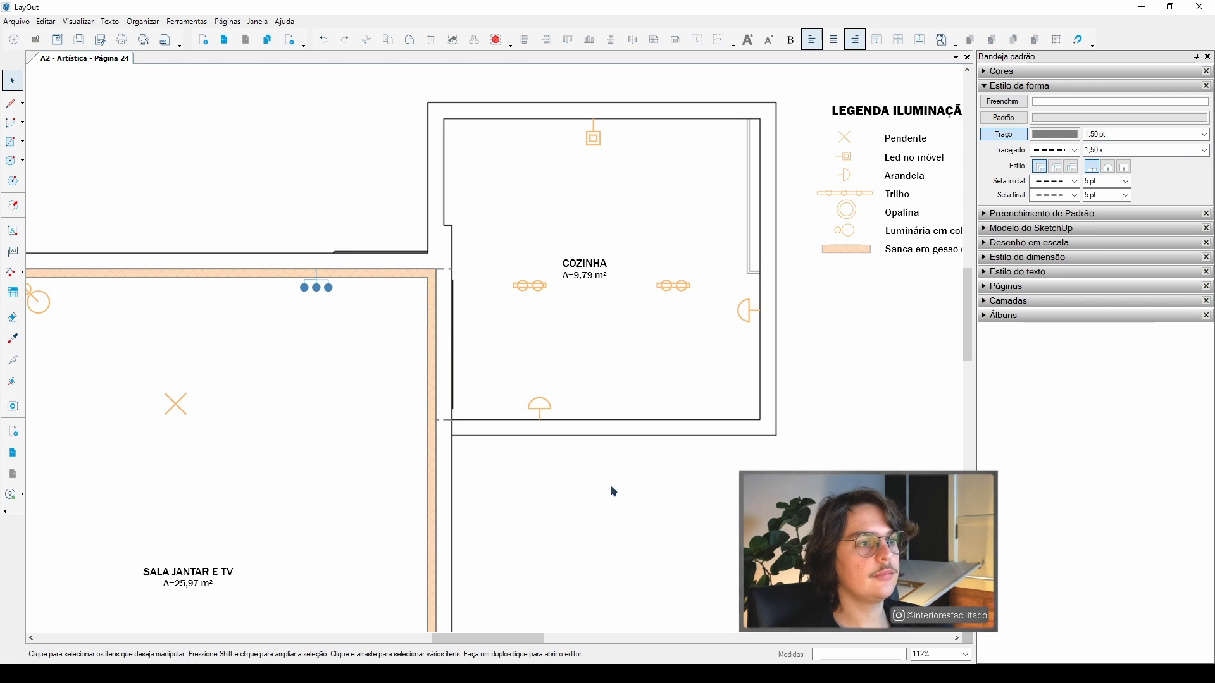
pyautogui.scroll(2, 452, 425)
pyautogui.scroll(-6, 463, 247)
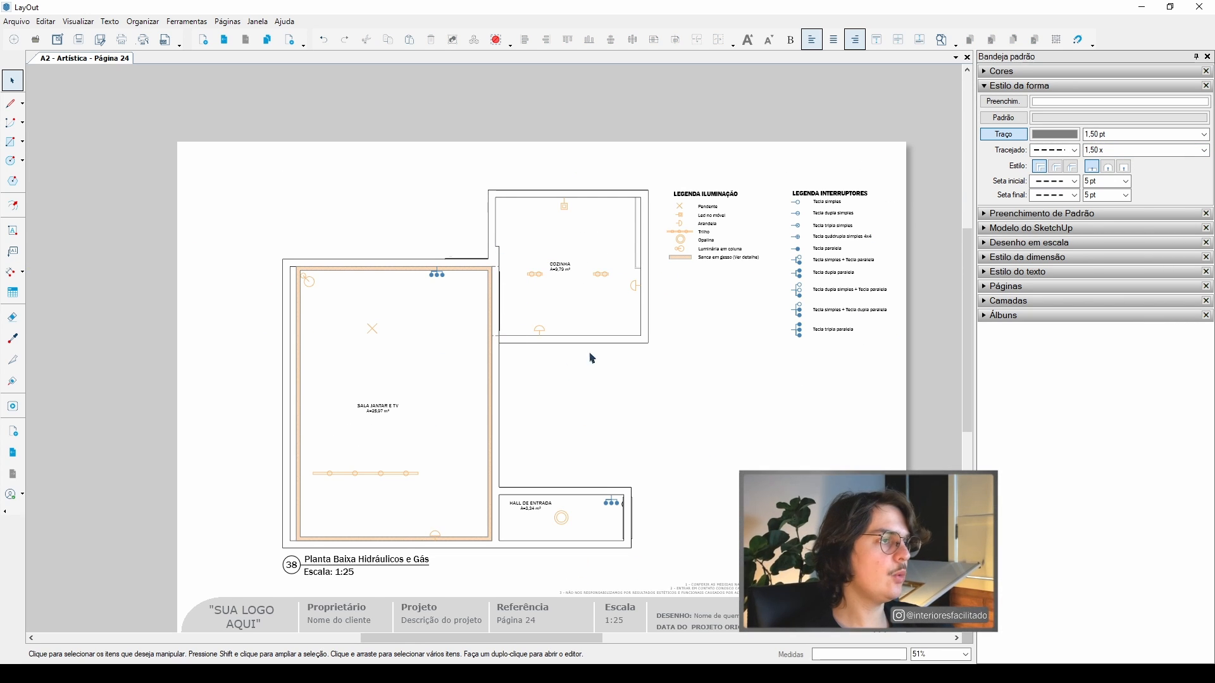
# - Copy the Tecla dupla simples symbol out of the Legenda Interruptores group
pyautogui.scroll(2, 598, 356)
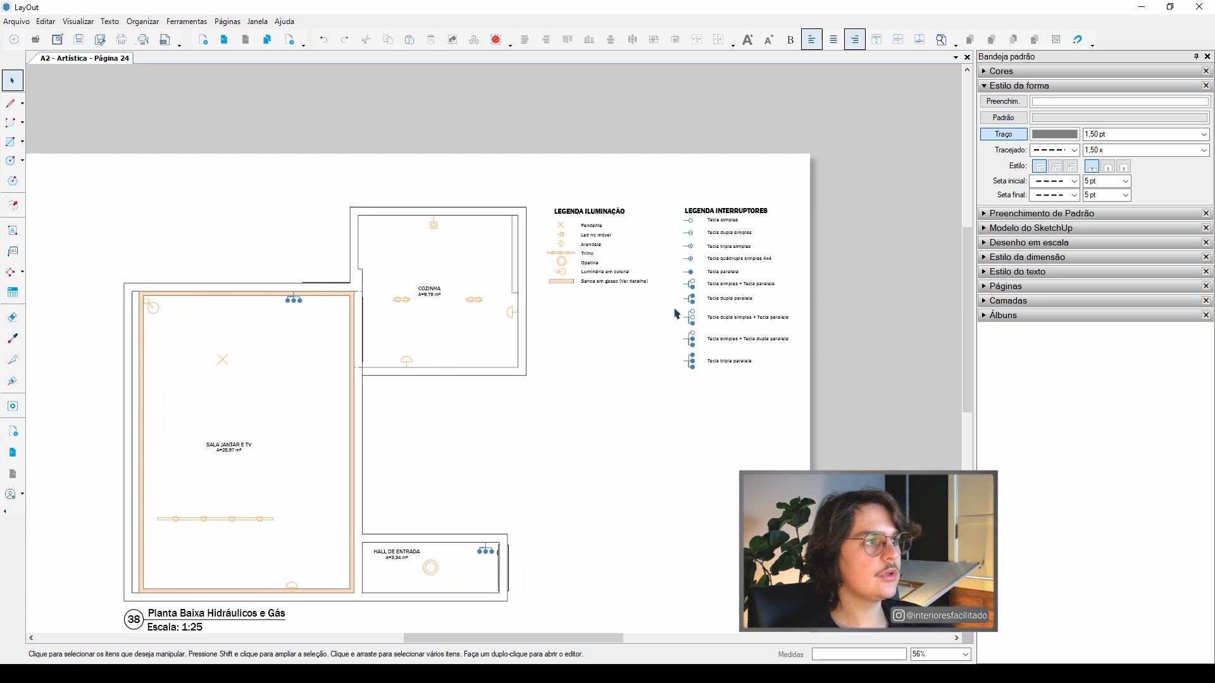
pyautogui.scroll(3, 677, 314)
pyautogui.doubleClick(680, 219)
pyautogui.click(683, 222)
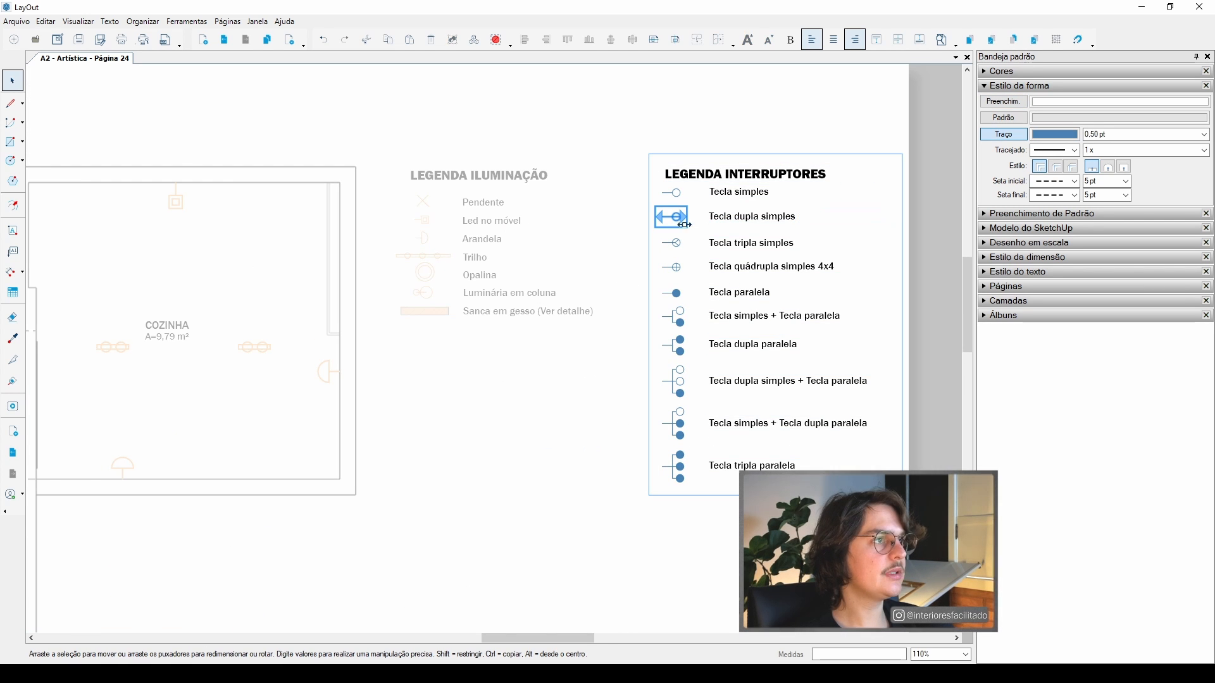
pyautogui.press('Escape')
pyautogui.press('Escape')
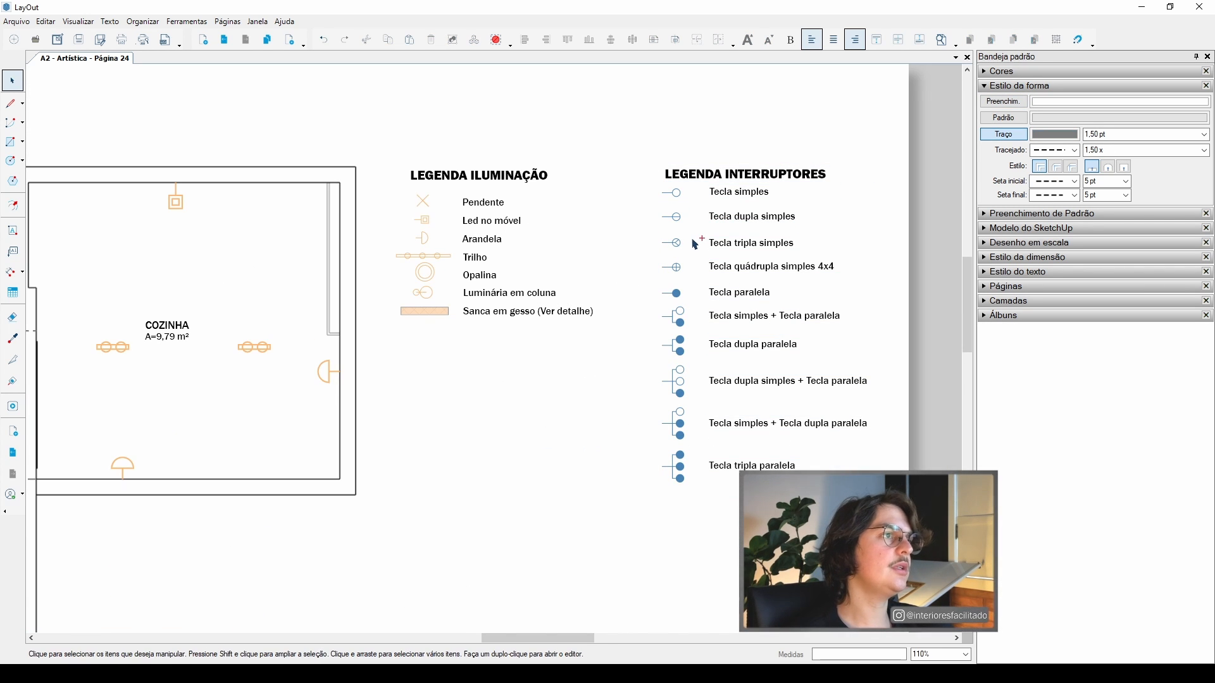
pyautogui.click(671, 217)
# - Place the copied Tecla dupla simples symbol in the wall at the upper end of the kitchen opening
pyautogui.scroll(-2, 672, 229)
pyautogui.moveTo(665, 220); pyautogui.dragTo(225, 361)
pyautogui.scroll(6, 228, 331)
pyautogui.moveTo(225, 313); pyautogui.dragTo(145, 235)
pyautogui.scroll(-5, 211, 394)
pyautogui.click(328, 534)
pyautogui.moveTo(285, 463); pyautogui.dragTo(522, 304, button='middle')
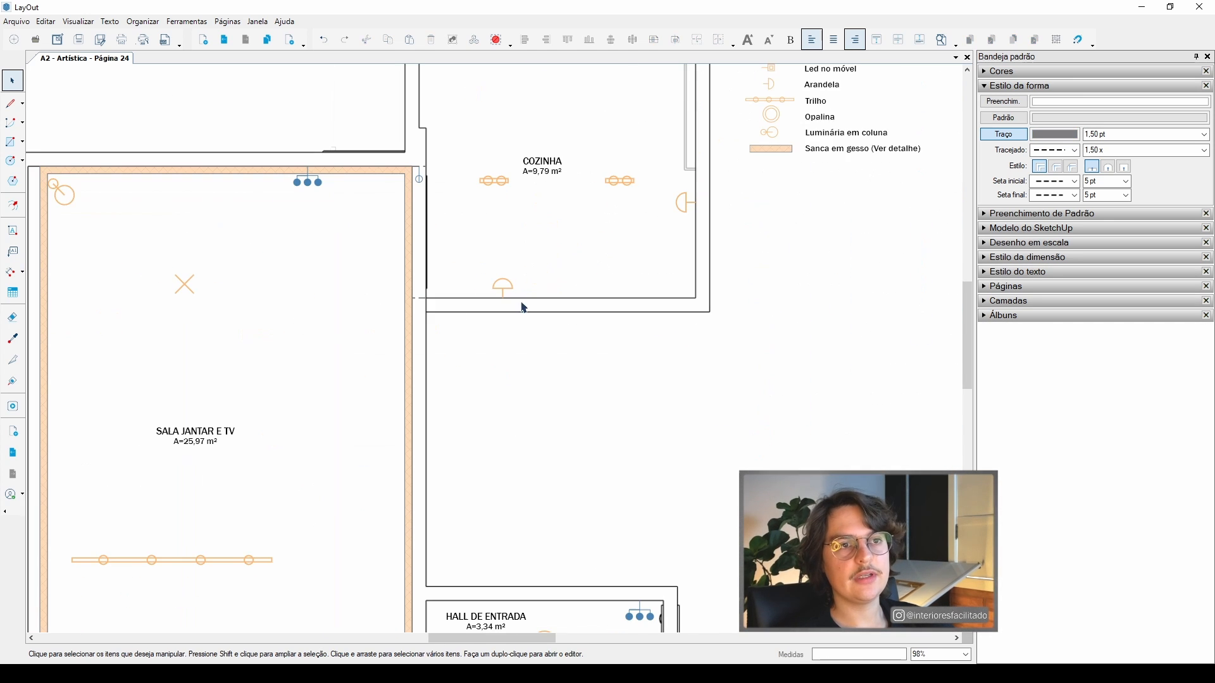
# - Delete the unused switch types from Legenda Interruptores, keeping only the Tecla dupla simples and Tecla tripla paralela entries
pyautogui.scroll(-2, 434, 193)
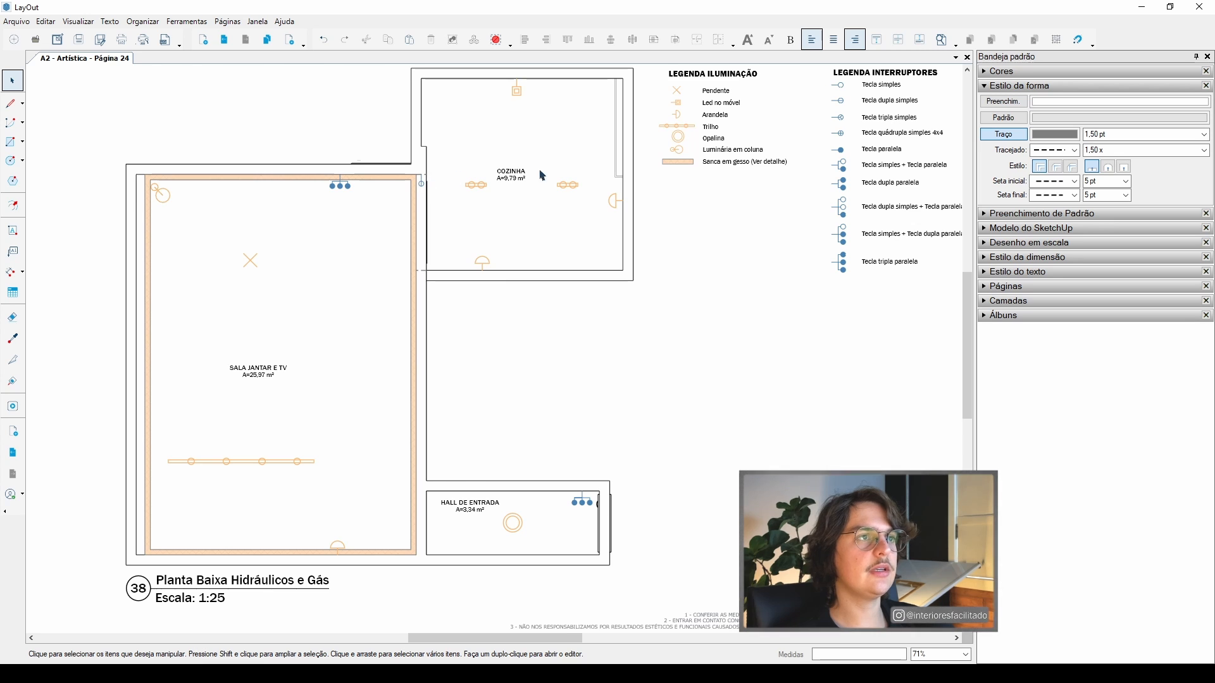
pyautogui.scroll(-1, 483, 212)
pyautogui.scroll(1, 456, 227)
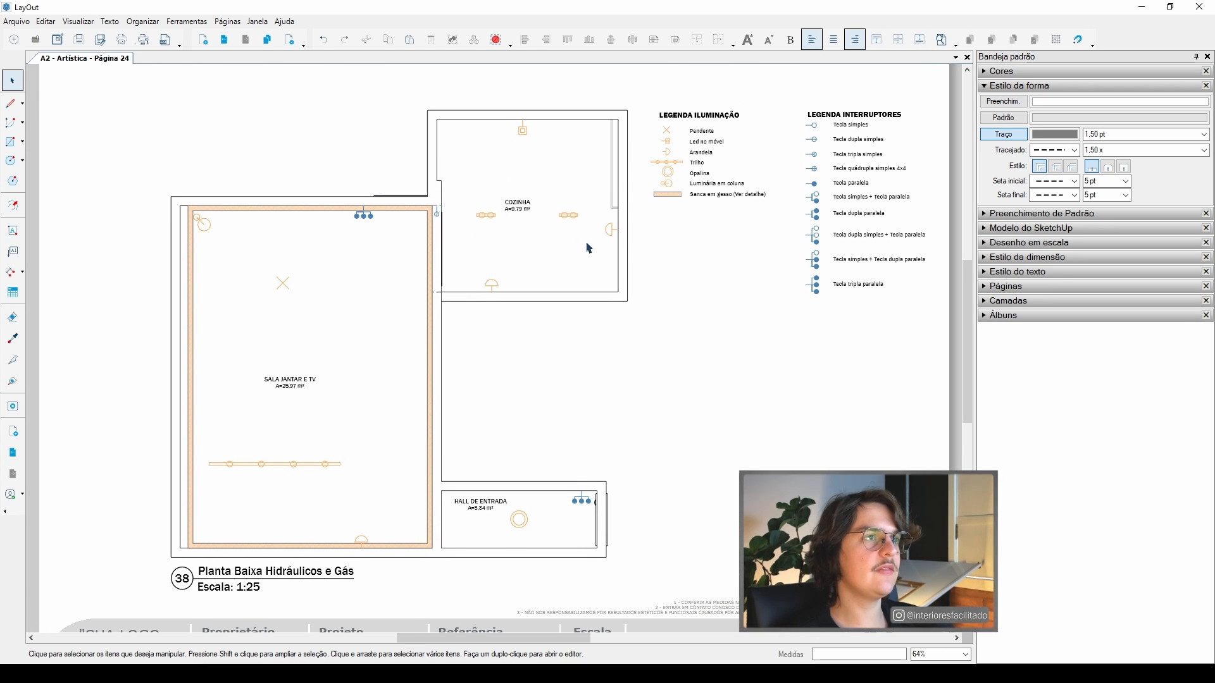
pyautogui.scroll(-1, 543, 210)
pyautogui.moveTo(700, 254); pyautogui.dragTo(626, 277, button='middle')
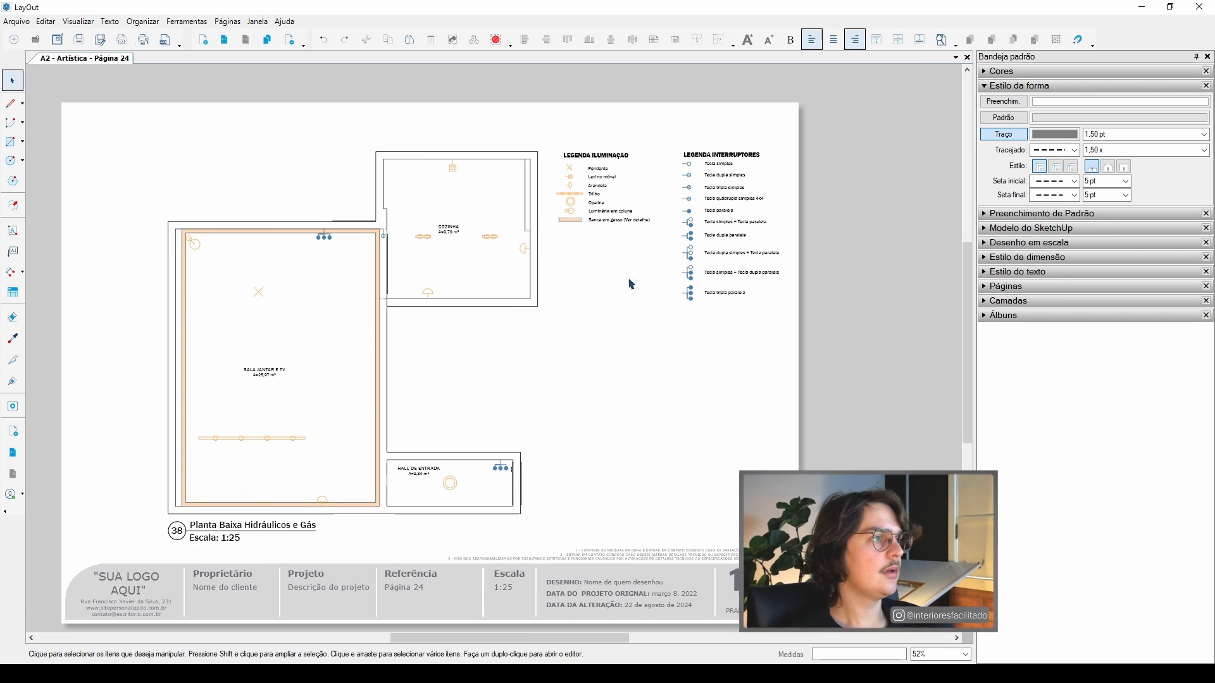
pyautogui.doubleClick(715, 272)
pyautogui.scroll(2, 772, 274)
pyautogui.moveTo(827, 280); pyautogui.dragTo(639, 150)
pyautogui.press('Delete')
pyautogui.moveTo(708, 124); pyautogui.dragTo(643, 111)
pyautogui.press('Delete')
# - Move the Tecla tripla paralela entry up below Tecla dupla simples, and shift both entries up under the Legenda Interruptores heading
pyautogui.moveTo(703, 314); pyautogui.dragTo(647, 154)
pyautogui.scroll(2, 649, 153)
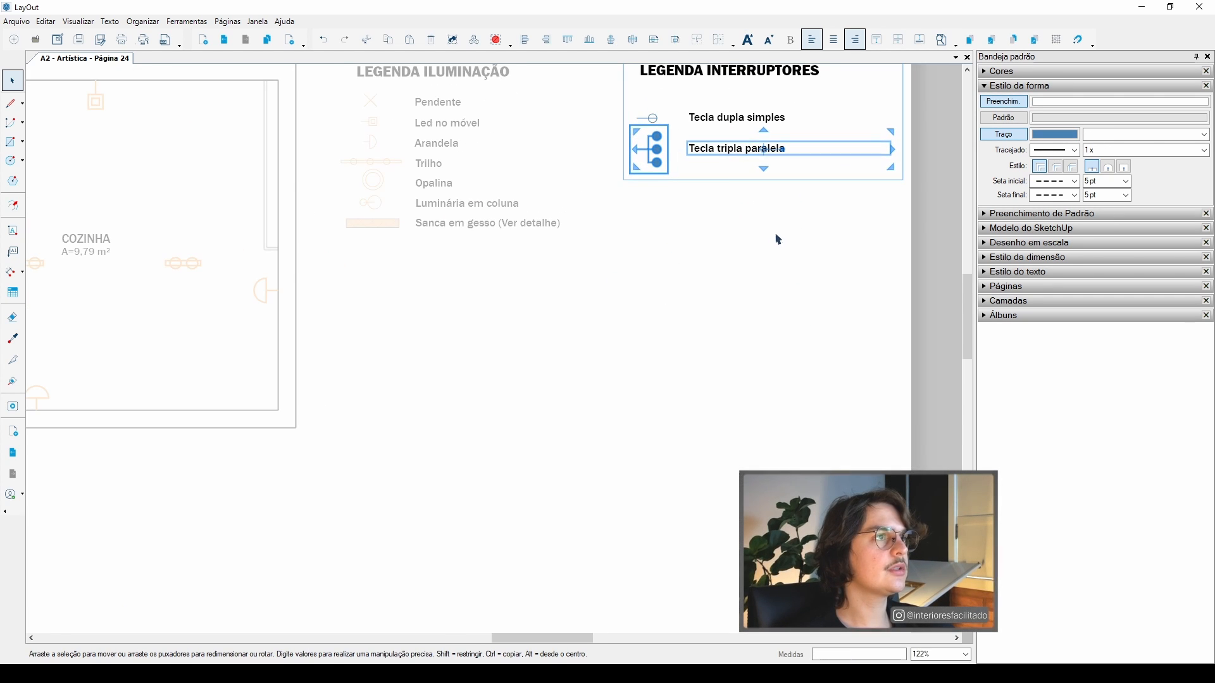
pyautogui.moveTo(776, 238); pyautogui.dragTo(640, 96)
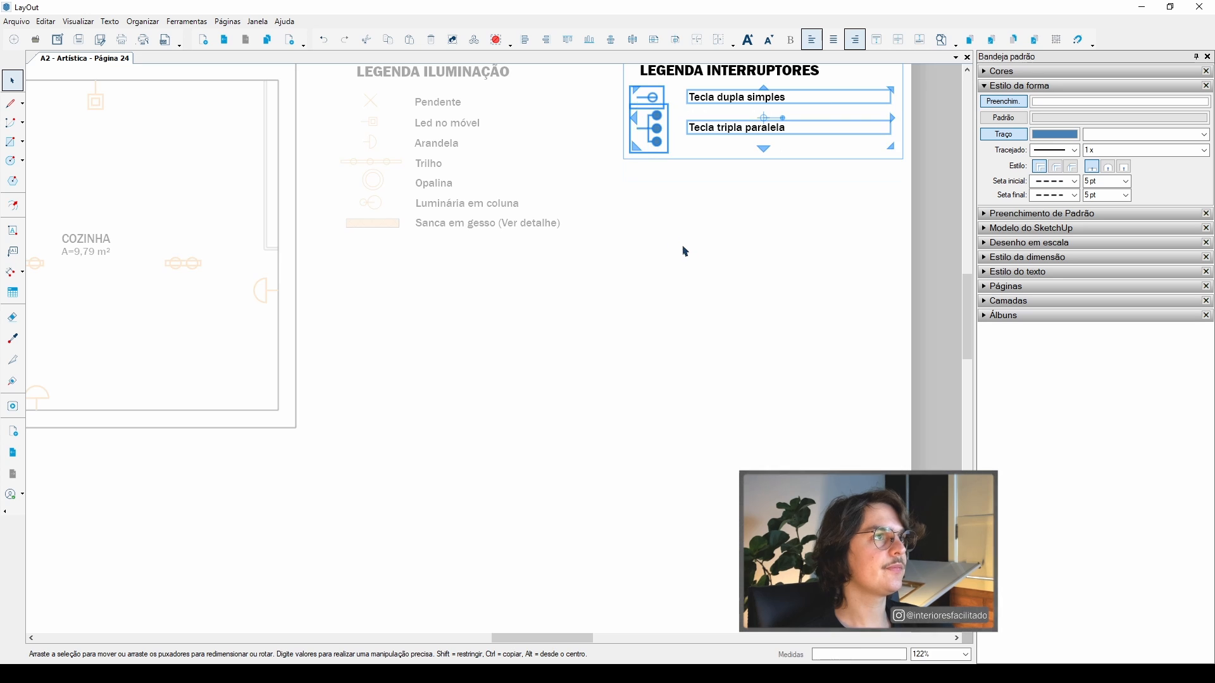
pyautogui.scroll(-4, 671, 248)
pyautogui.moveTo(643, 260); pyautogui.dragTo(671, 259, button='middle')
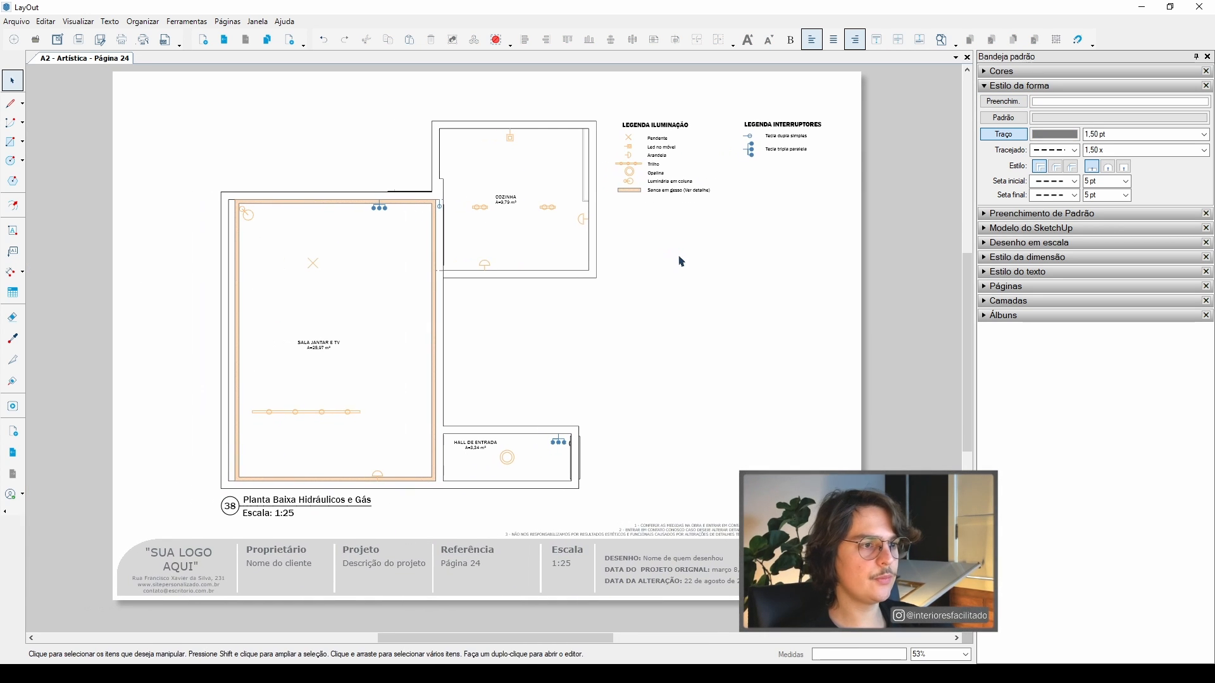
pyautogui.moveTo(547, 318); pyautogui.dragTo(595, 344, button='middle')
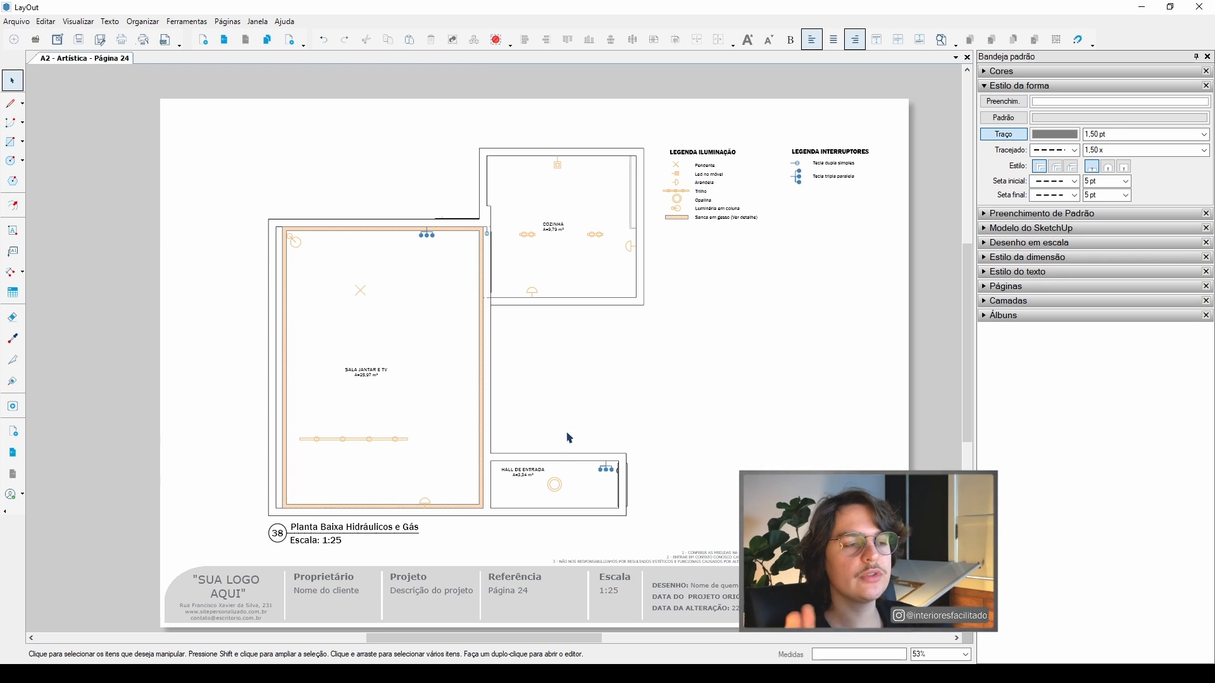
# - Sample the style of a legend label for new text and open the text style settings
pyautogui.scroll(2, 702, 320)
pyautogui.moveTo(603, 359); pyautogui.dragTo(623, 327, button='middle')
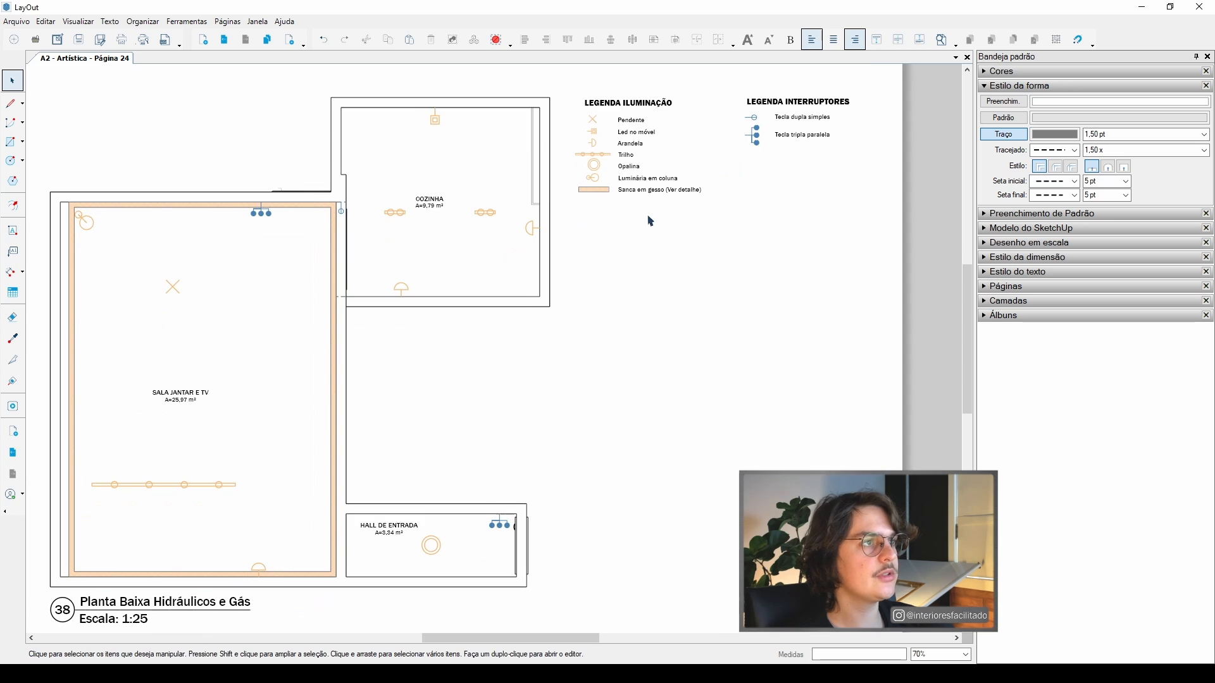
pyautogui.moveTo(724, 169); pyautogui.dragTo(685, 210, button='middle')
pyautogui.scroll(4, 612, 229)
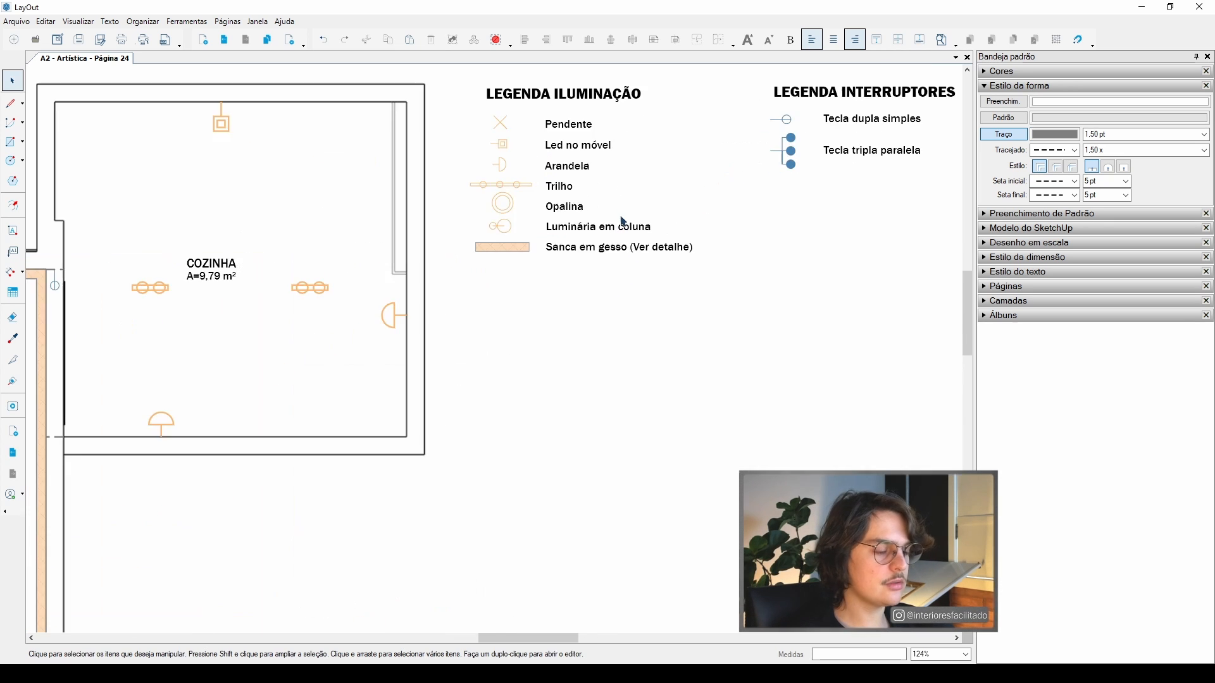
pyautogui.press('b')
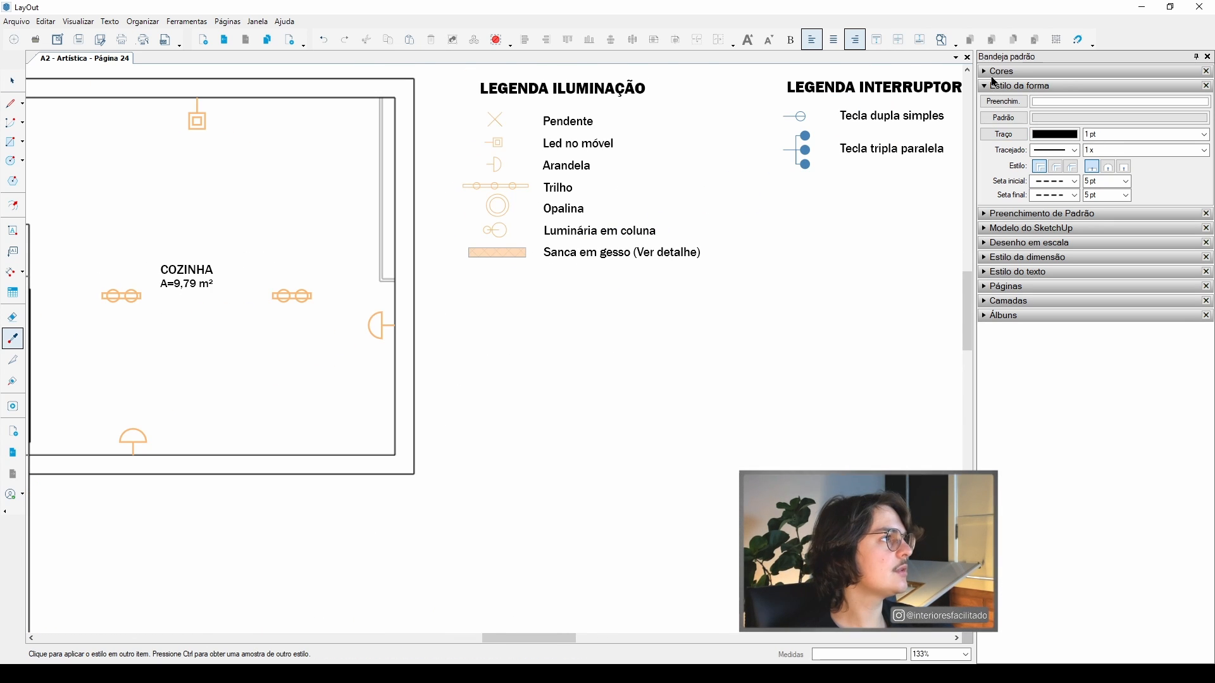
pyautogui.click(1019, 86)
pyautogui.click(1026, 158)
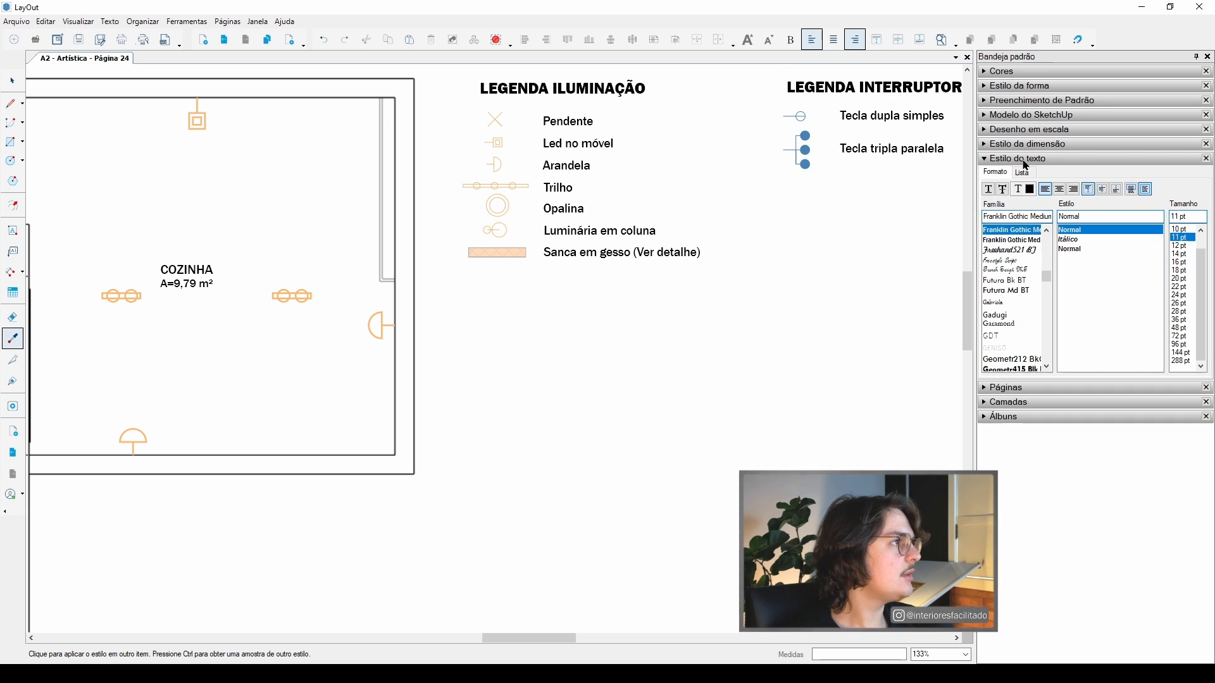
# - Set the text colour to the blue sampled from the Tecla tripla paralela symbol in the legend
pyautogui.moveTo(743, 198); pyautogui.dragTo(616, 266, button='middle')
pyautogui.scroll(4, 615, 266)
pyautogui.click(1031, 189)
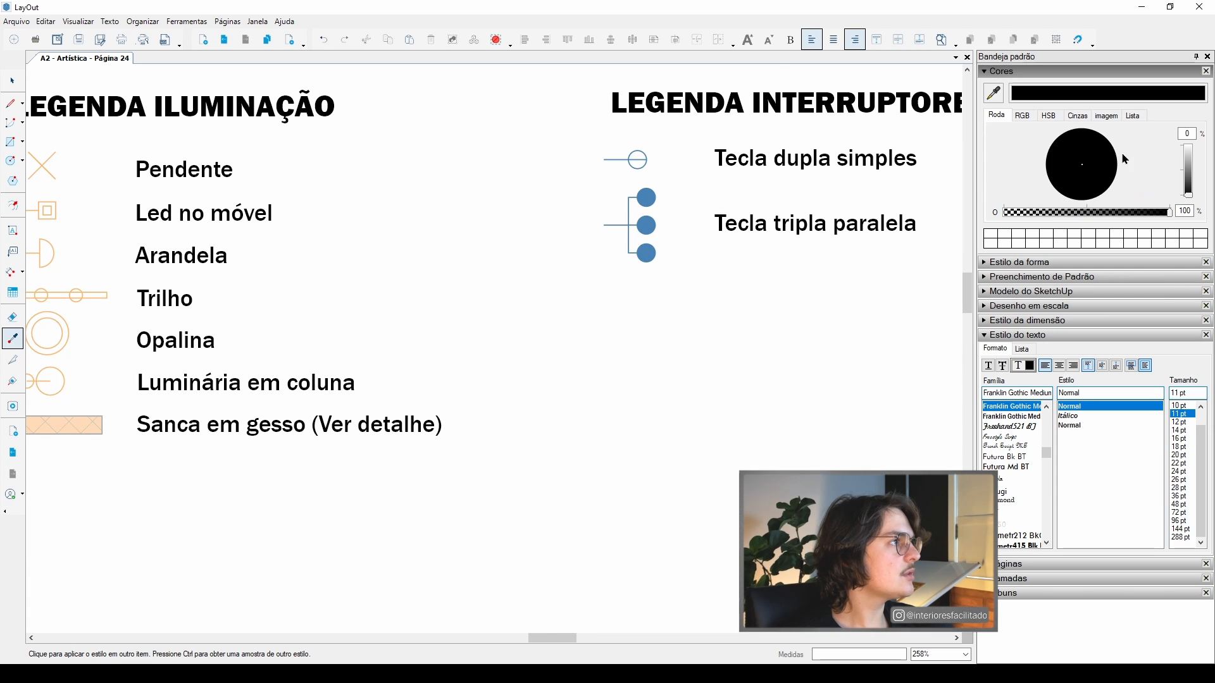
pyautogui.click(993, 93)
pyautogui.click(646, 198)
pyautogui.scroll(-4, 727, 239)
pyautogui.scroll(-8, 725, 239)
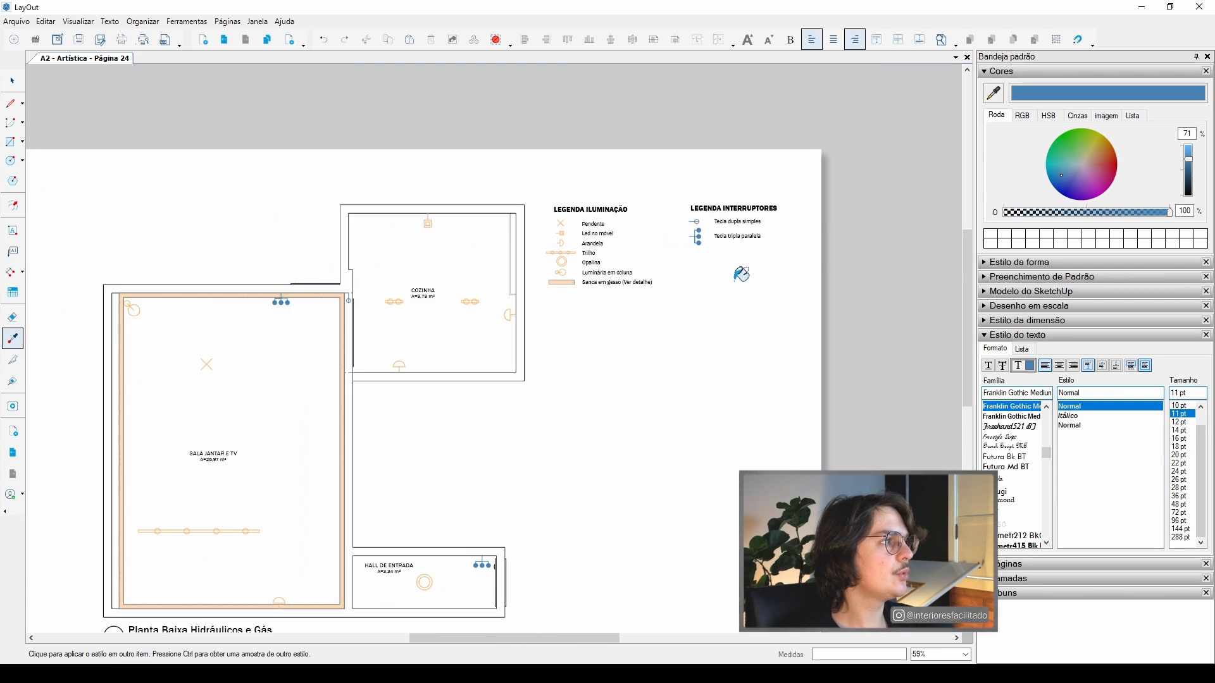
# - Add the text label "1a - 2a - 2b" beneath the triple switch symbol in Hall de Entrada
pyautogui.moveTo(603, 397); pyautogui.dragTo(705, 252, button='middle')
pyautogui.scroll(2, 528, 434)
pyautogui.press('t')
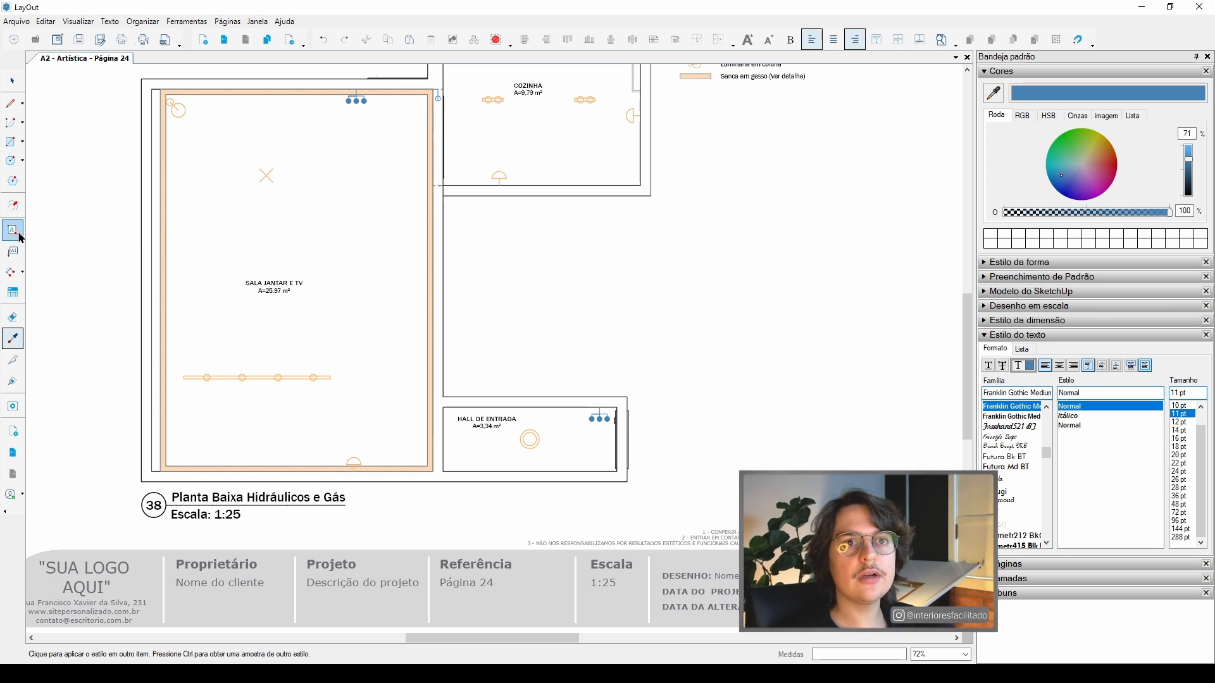
pyautogui.scroll(5, 592, 404)
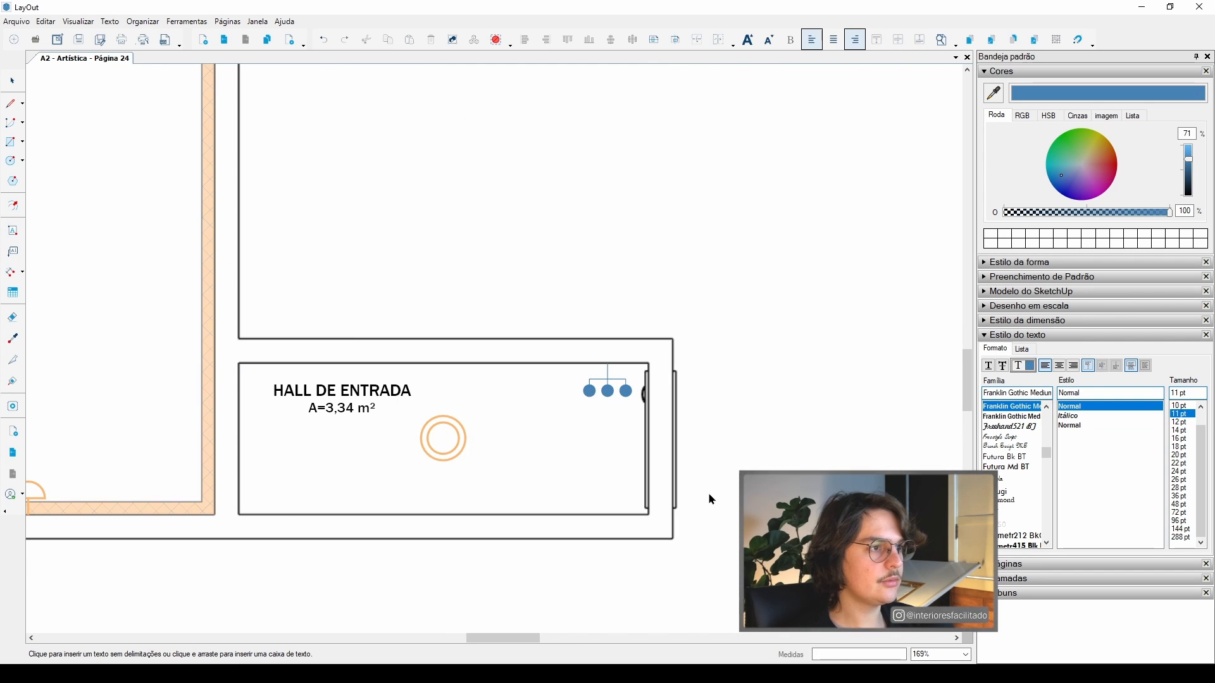
pyautogui.scroll(-2, 701, 491)
pyautogui.scroll(-2, 501, 441)
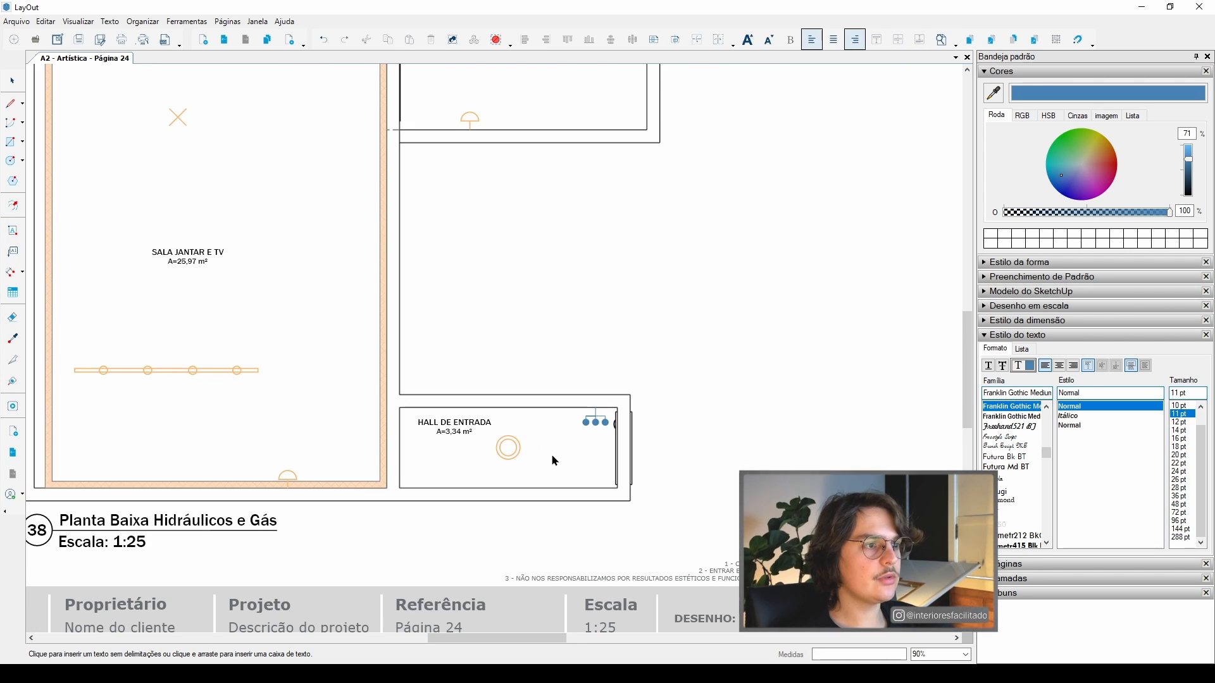
pyautogui.scroll(-1, 522, 455)
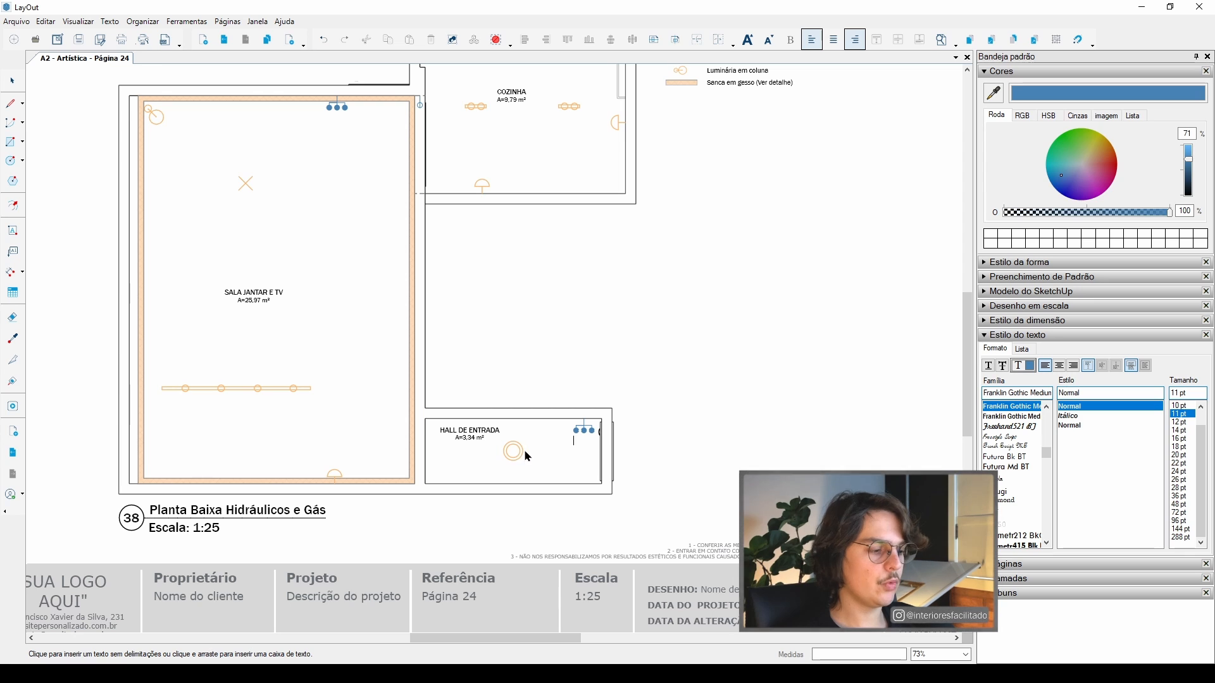
pyautogui.write('1a -')
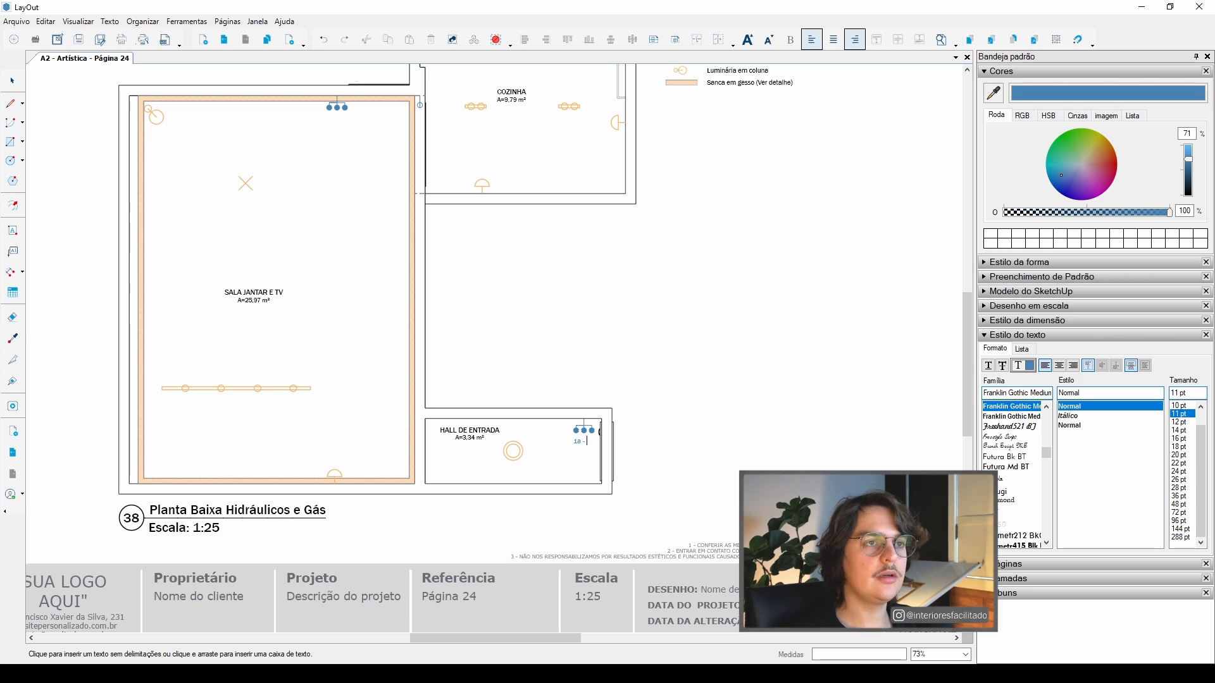
pyautogui.write('2')
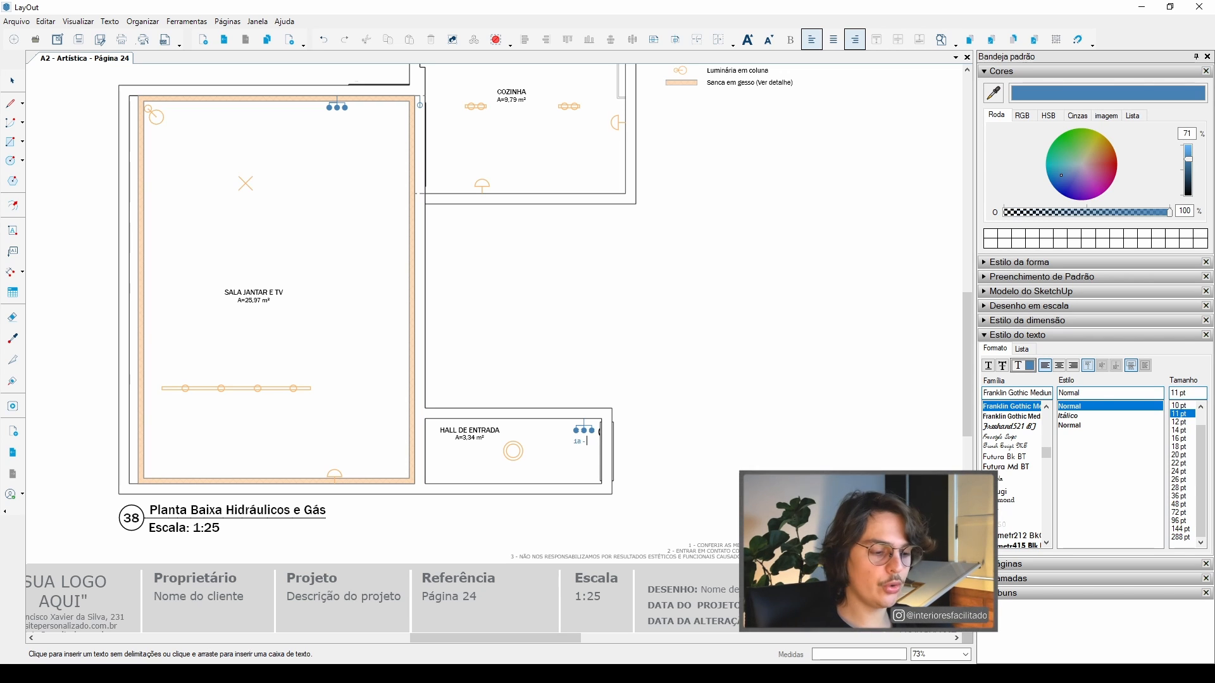
pyautogui.write('a')
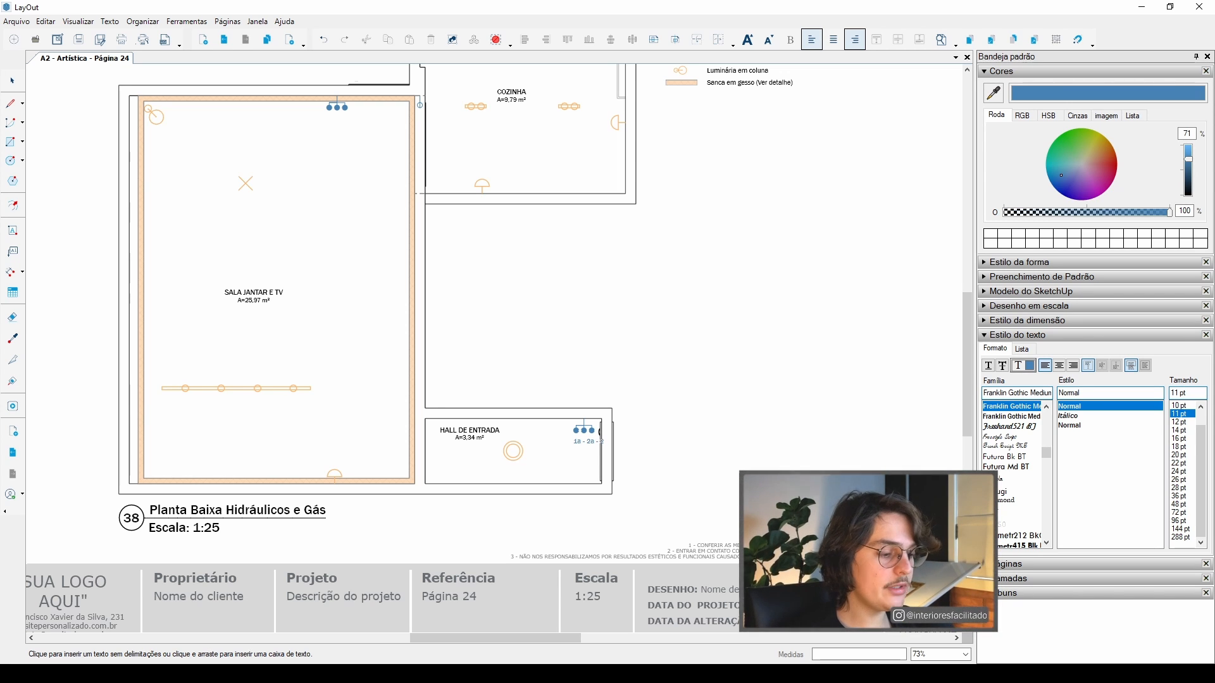
pyautogui.write('- 2b')
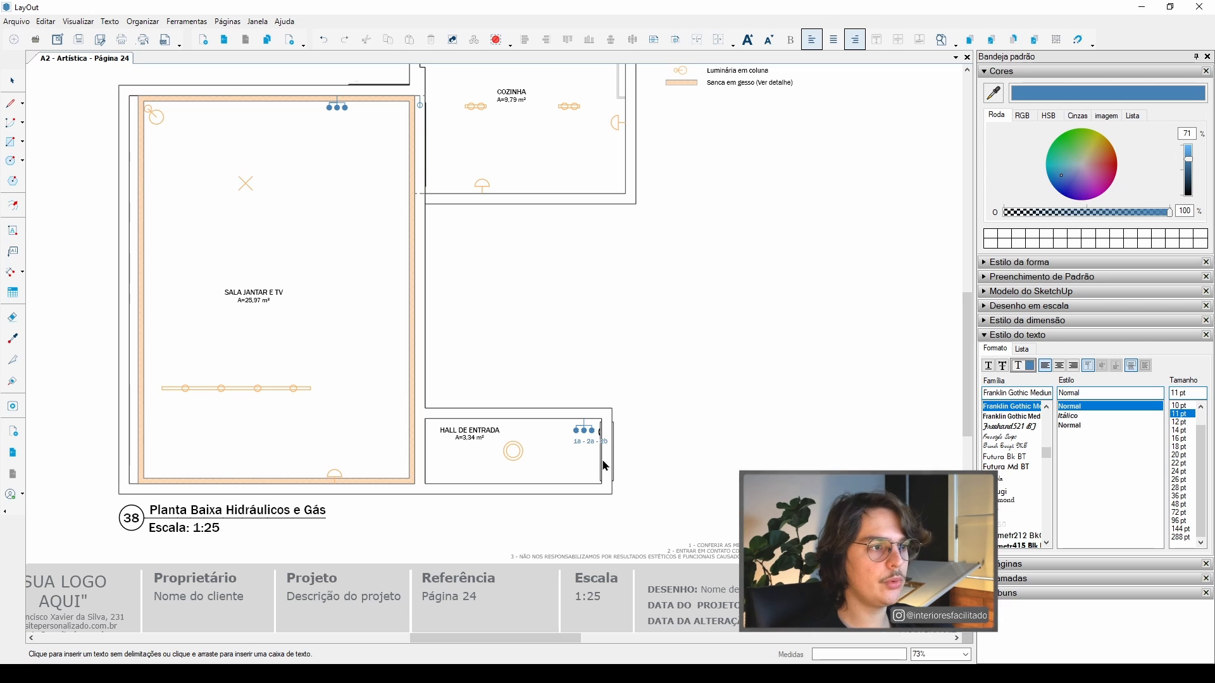
pyautogui.press('Escape')
# - Nudge the "1a - 2a - 2b" label slightly closer to the Hall de Entrada switch symbol and deselect it
pyautogui.scroll(8, 595, 458)
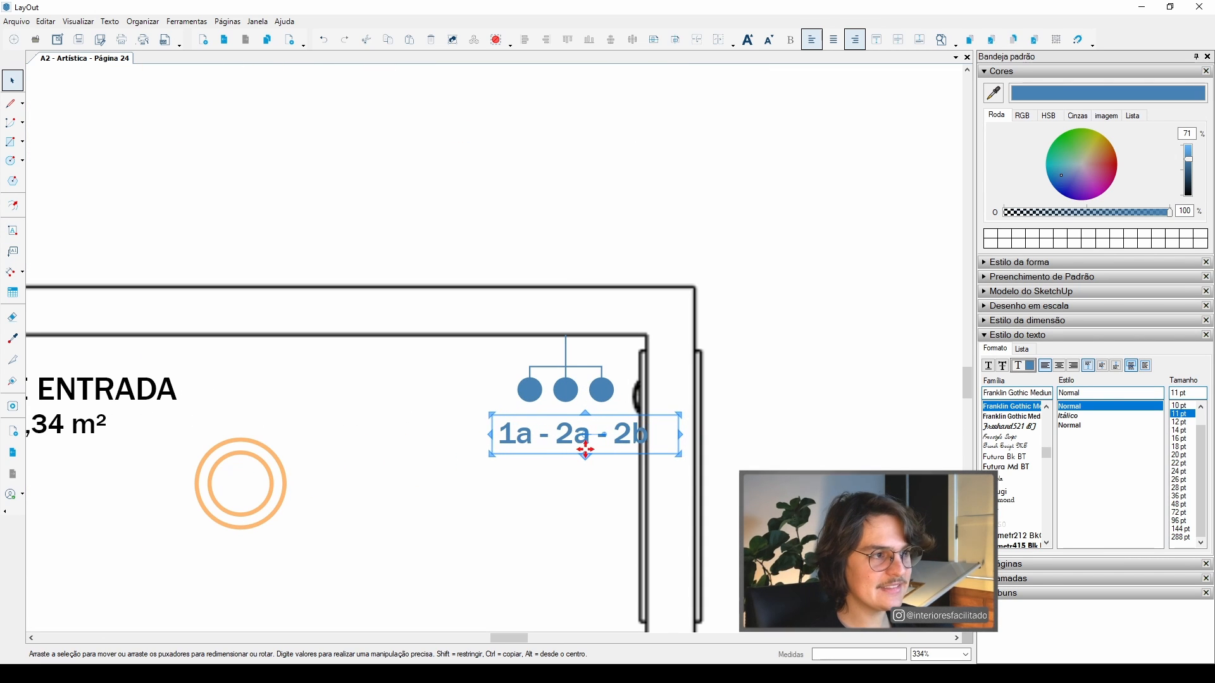
pyautogui.moveTo(585, 449); pyautogui.dragTo(580, 442)
pyautogui.scroll(-8, 582, 443)
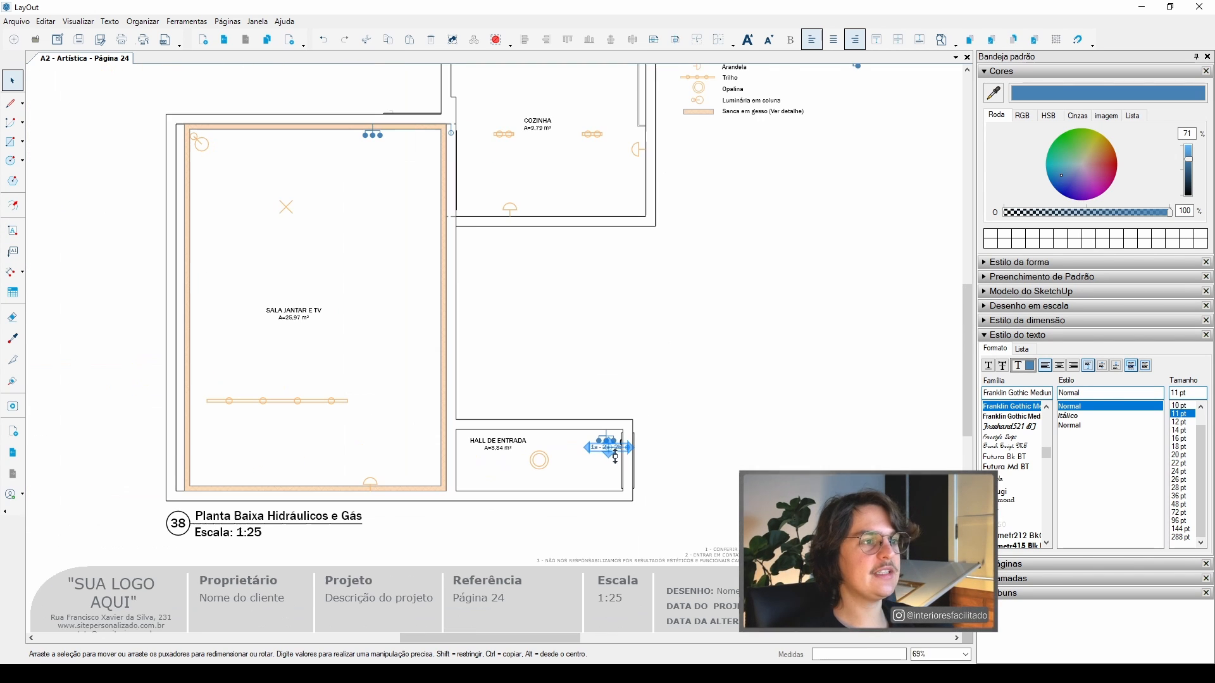
pyautogui.click(549, 360)
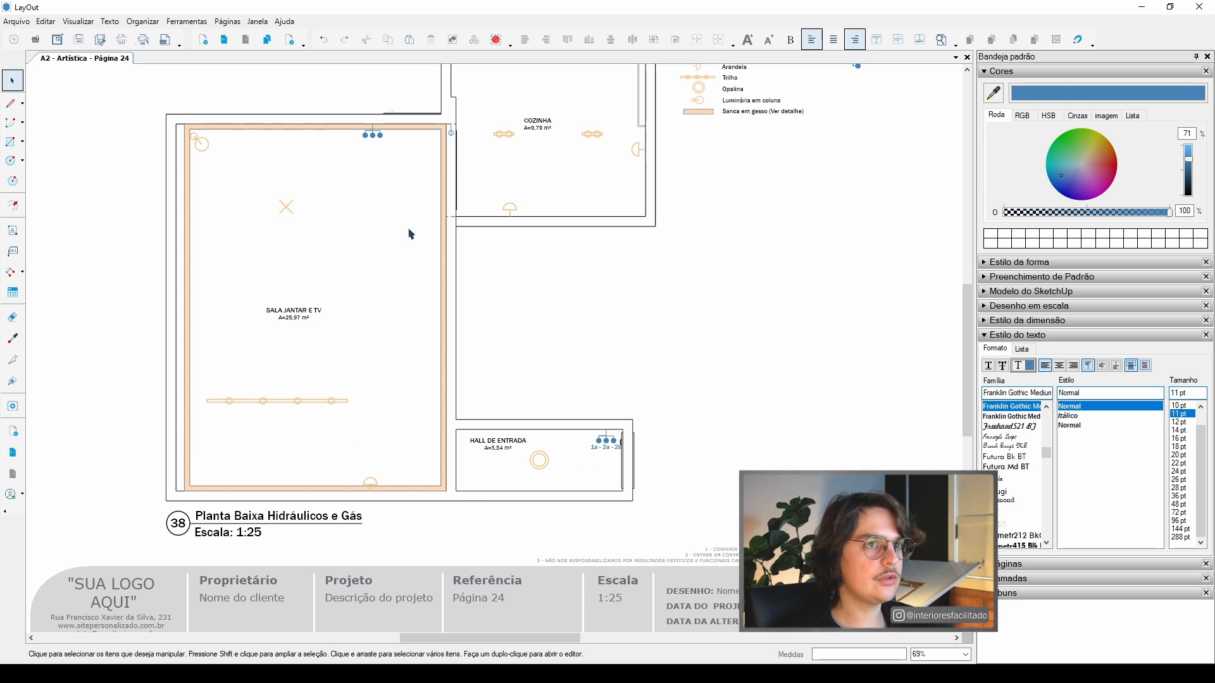
# - Increase the font size of the "1a - 2a - 2b" label in Hall de Entrada to 13 pt
pyautogui.moveTo(468, 230); pyautogui.dragTo(464, 263, button='middle')
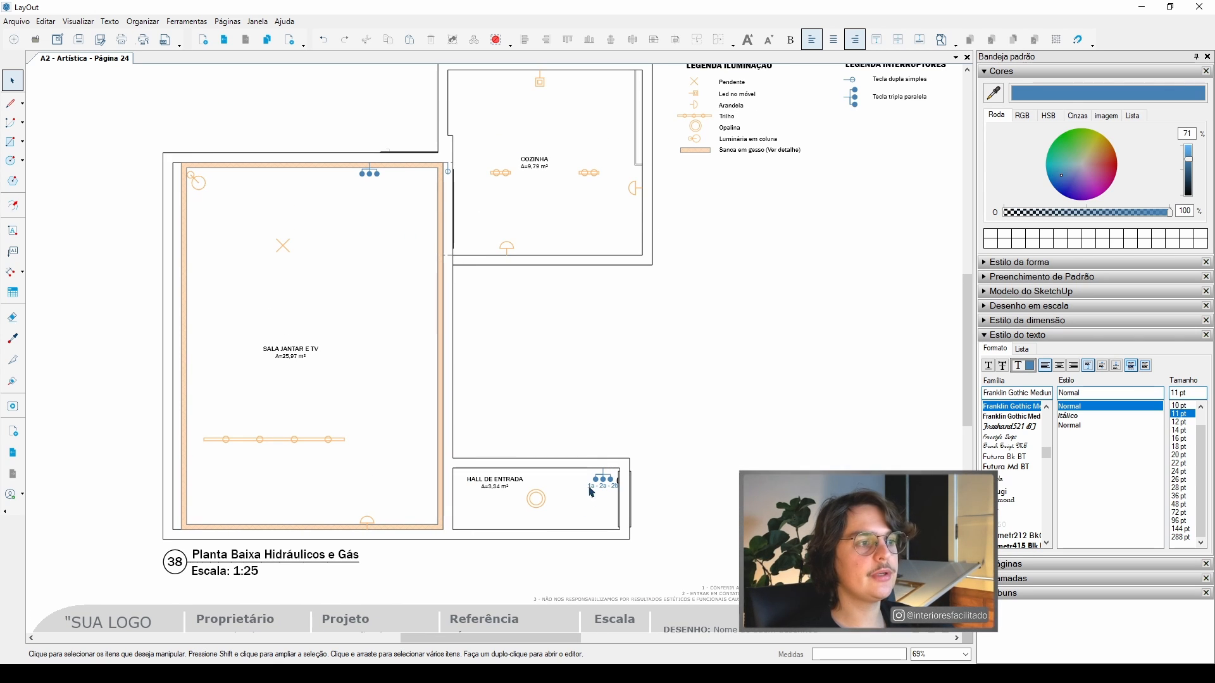
pyautogui.scroll(8, 582, 512)
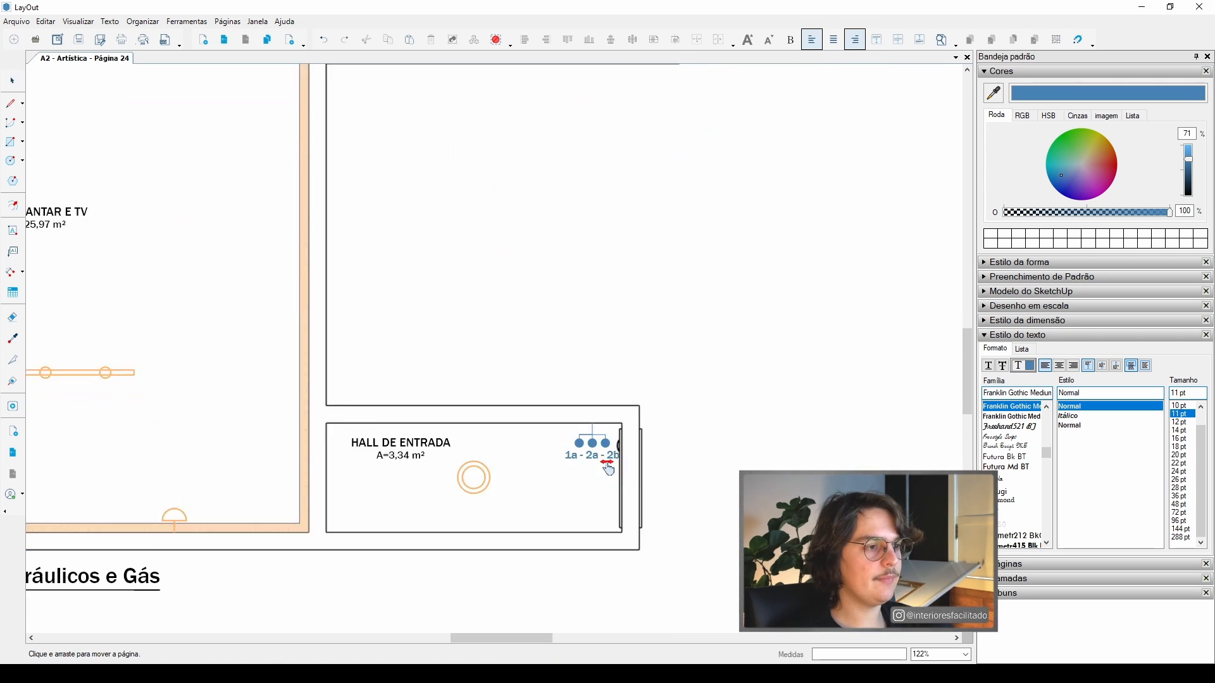
pyautogui.click(557, 408)
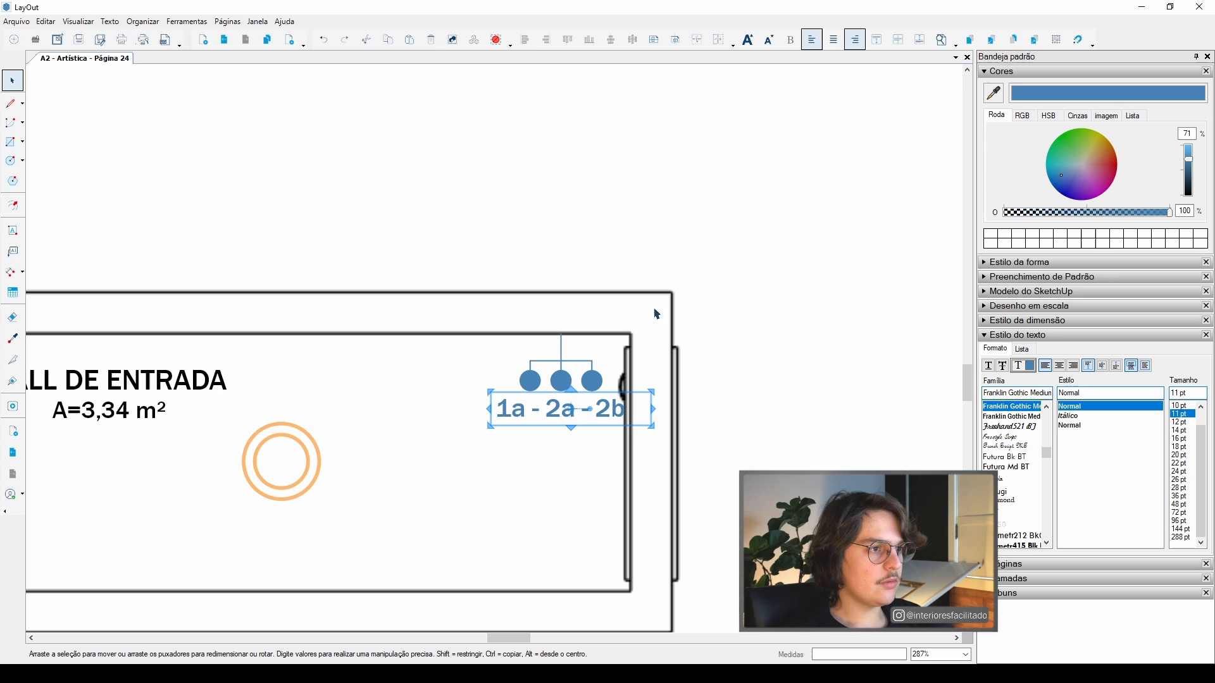
pyautogui.click(749, 40)
pyautogui.click(750, 40)
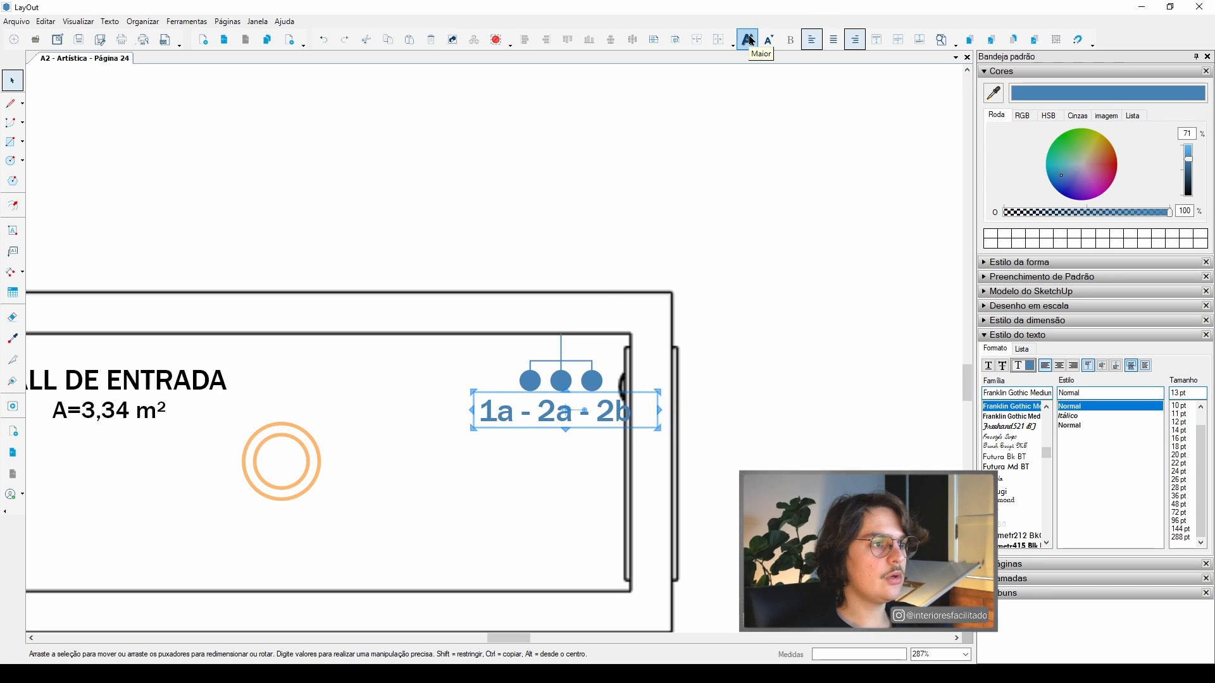
# - Shift the triple switch symbol in Hall de Entrada slightly left so it sits centred above its "1a - 2a - 2b" label
pyautogui.click(568, 374)
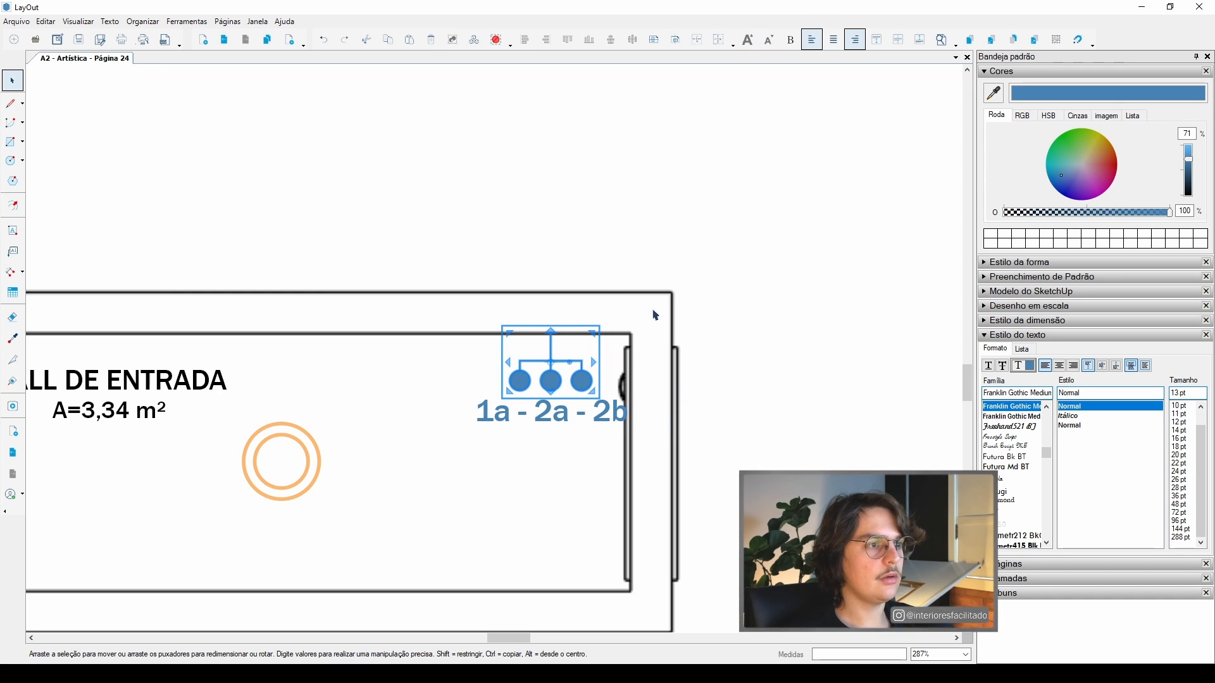
pyautogui.click(644, 249)
pyautogui.moveTo(644, 249); pyautogui.dragTo(738, 195, button='middle')
pyautogui.click(651, 361)
pyautogui.scroll(-1, 396, 274)
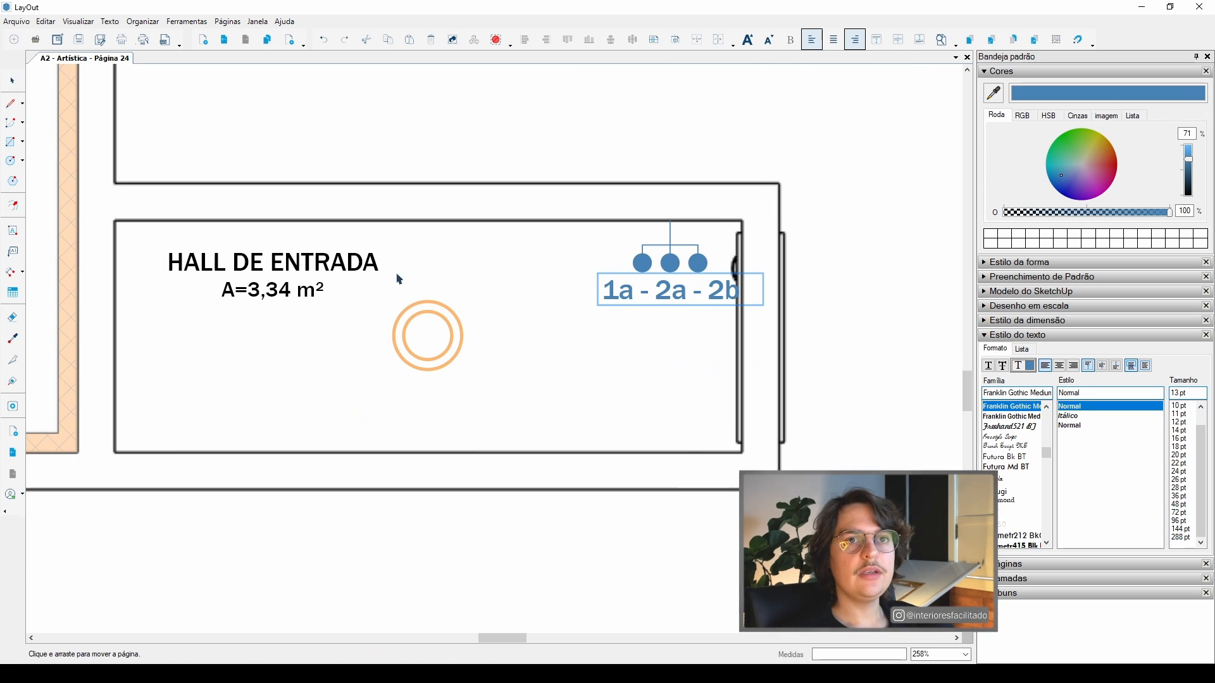
# - Add the text label "1a" in 11 pt at the lower right of the Opalina ceiling light in Hall de Entrada
pyautogui.press('t')
pyautogui.scroll(1, 420, 376)
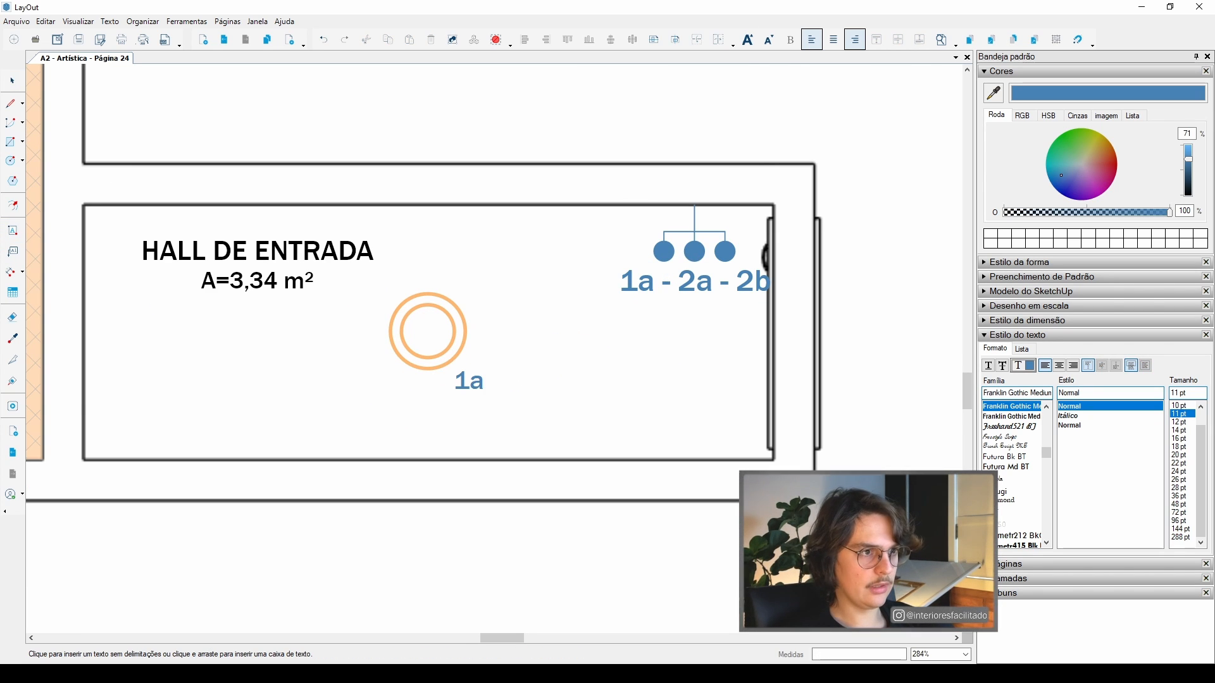
pyautogui.scroll(4, 511, 384)
pyautogui.press('space')
pyautogui.click(464, 380)
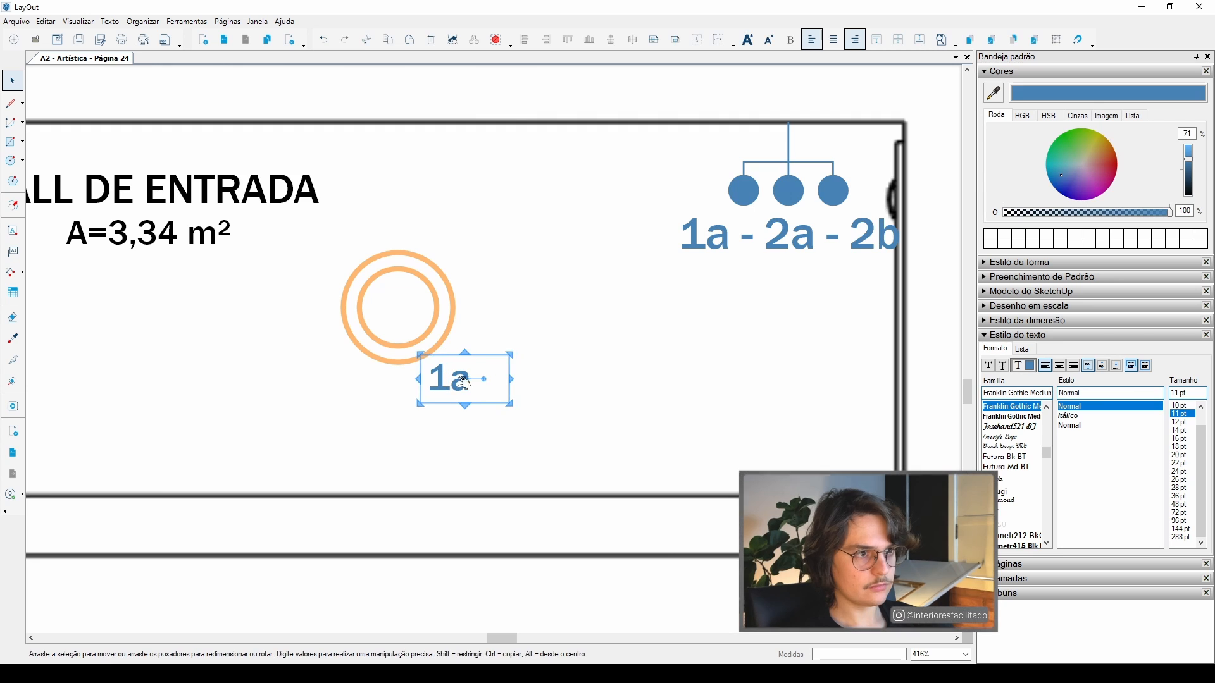
# - Copy the "1a - 2a - 2b" label from Hall de Entrada to beneath the triple switch symbol in Sala Jantar e TV
pyautogui.scroll(-18, 464, 380)
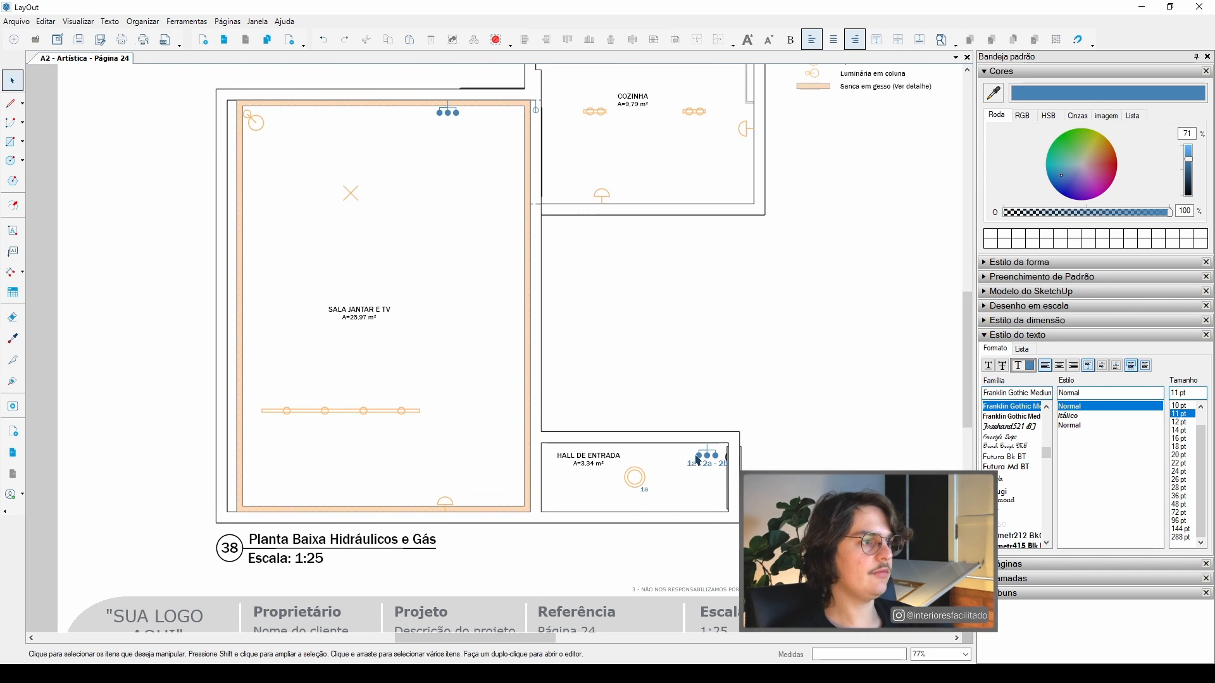
pyautogui.click(708, 443)
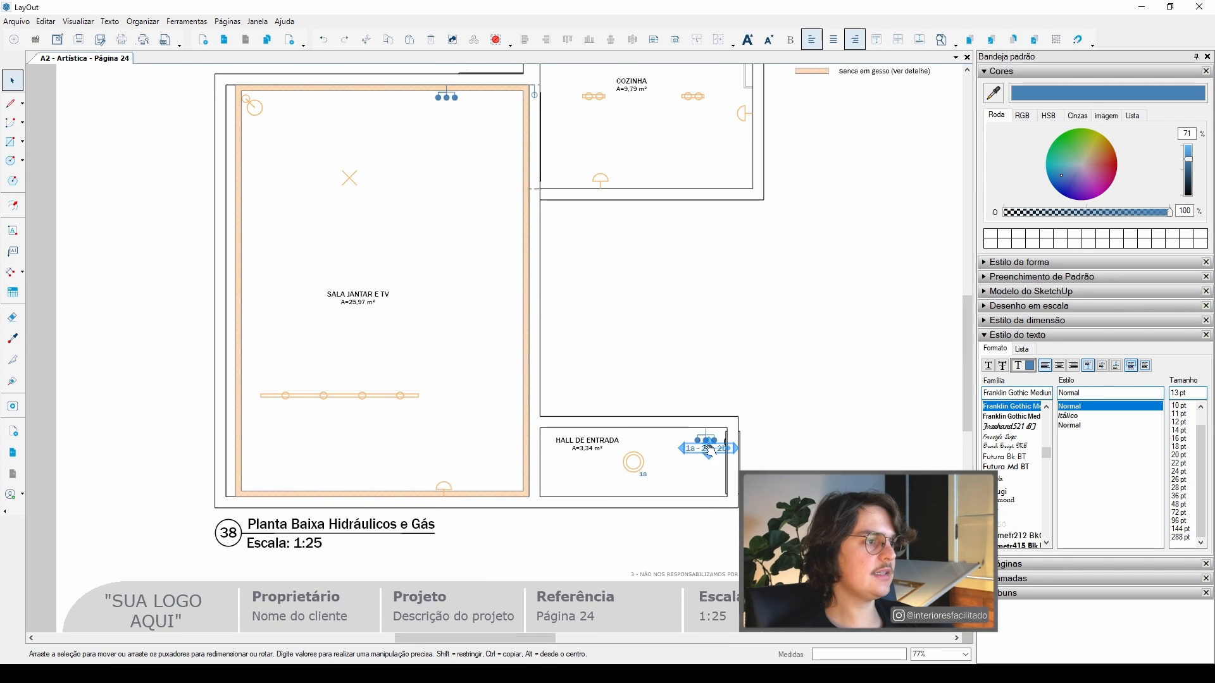
pyautogui.moveTo(688, 450); pyautogui.dragTo(422, 104)
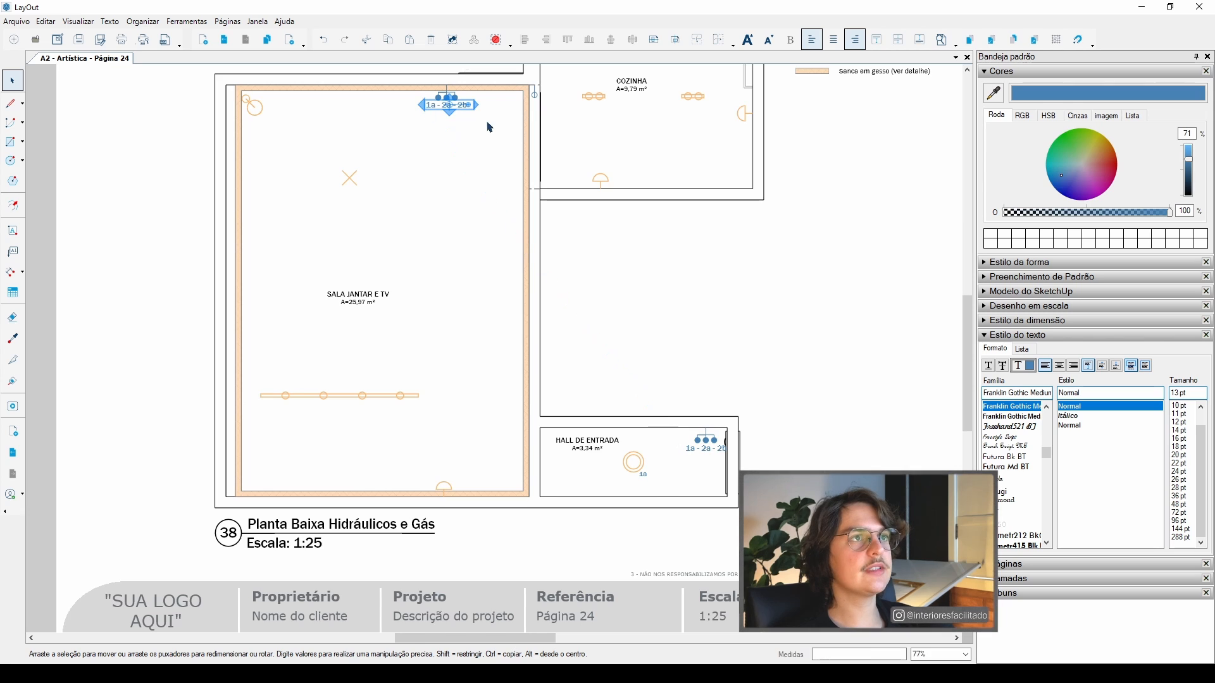
pyautogui.scroll(3, 488, 122)
pyautogui.scroll(-4, 485, 129)
pyautogui.click(675, 423)
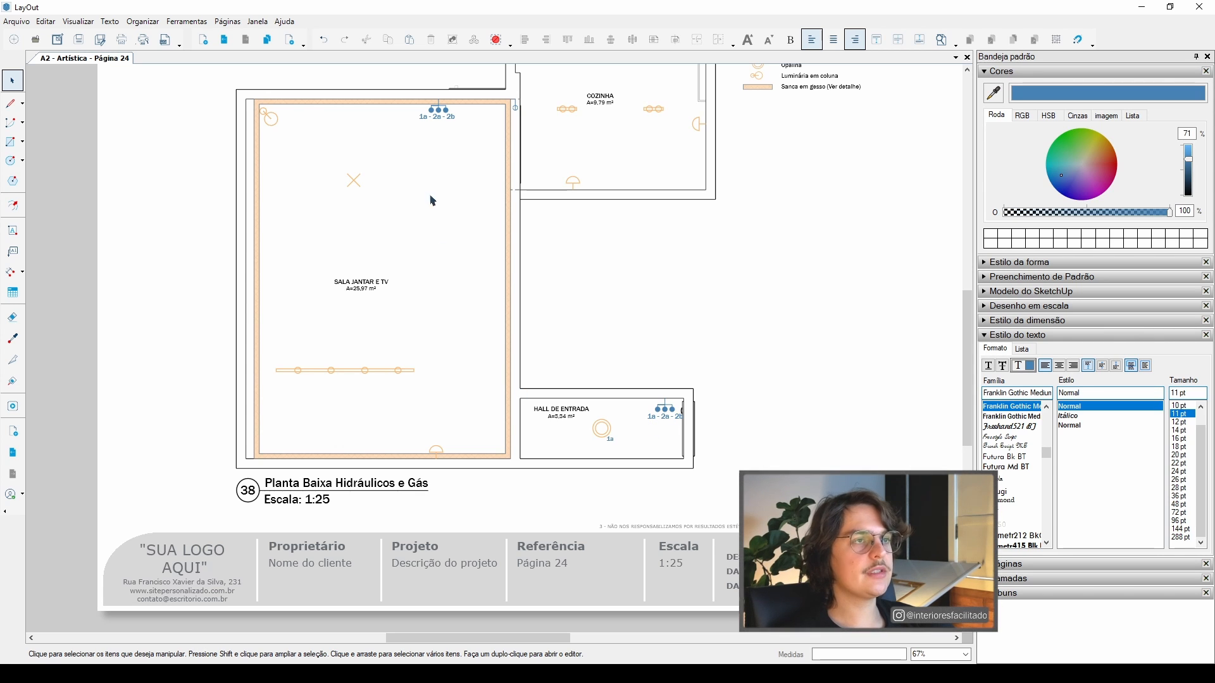
# - Copy the Opalina light's "1a" label to the Arandela on the lower wall of Sala Jantar e TV and change it to "2a"
pyautogui.moveTo(435, 344); pyautogui.dragTo(499, 362, button='middle')
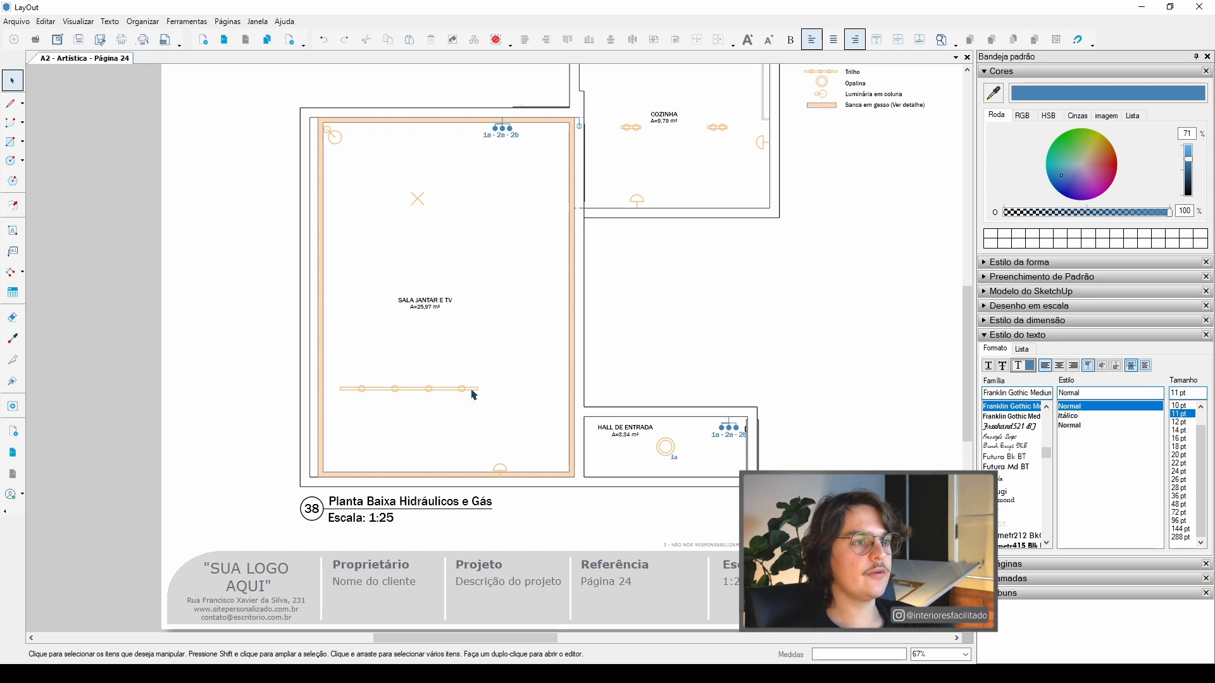
pyautogui.scroll(3, 679, 461)
pyautogui.moveTo(677, 462); pyautogui.dragTo(426, 466)
pyautogui.scroll(6, 426, 466)
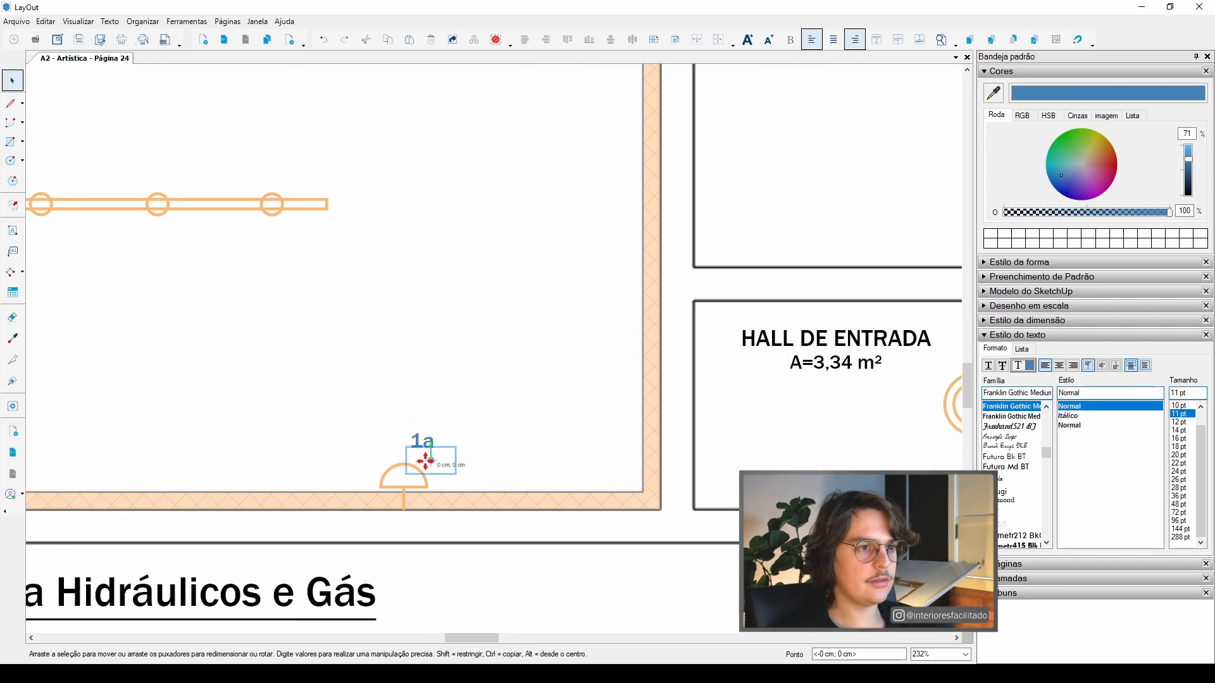
pyautogui.scroll(2, 426, 462)
pyautogui.doubleClick(426, 451)
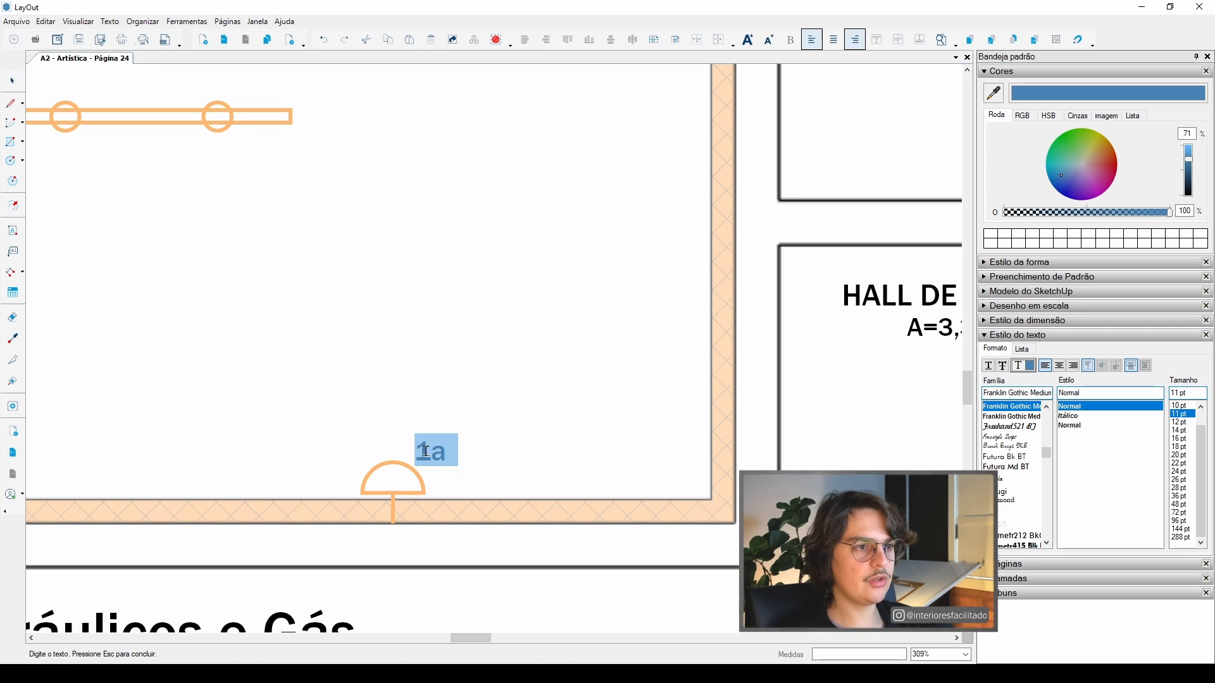
pyautogui.click(431, 454)
pyautogui.write('2')
pyautogui.press('Escape')
pyautogui.scroll(-4, 434, 449)
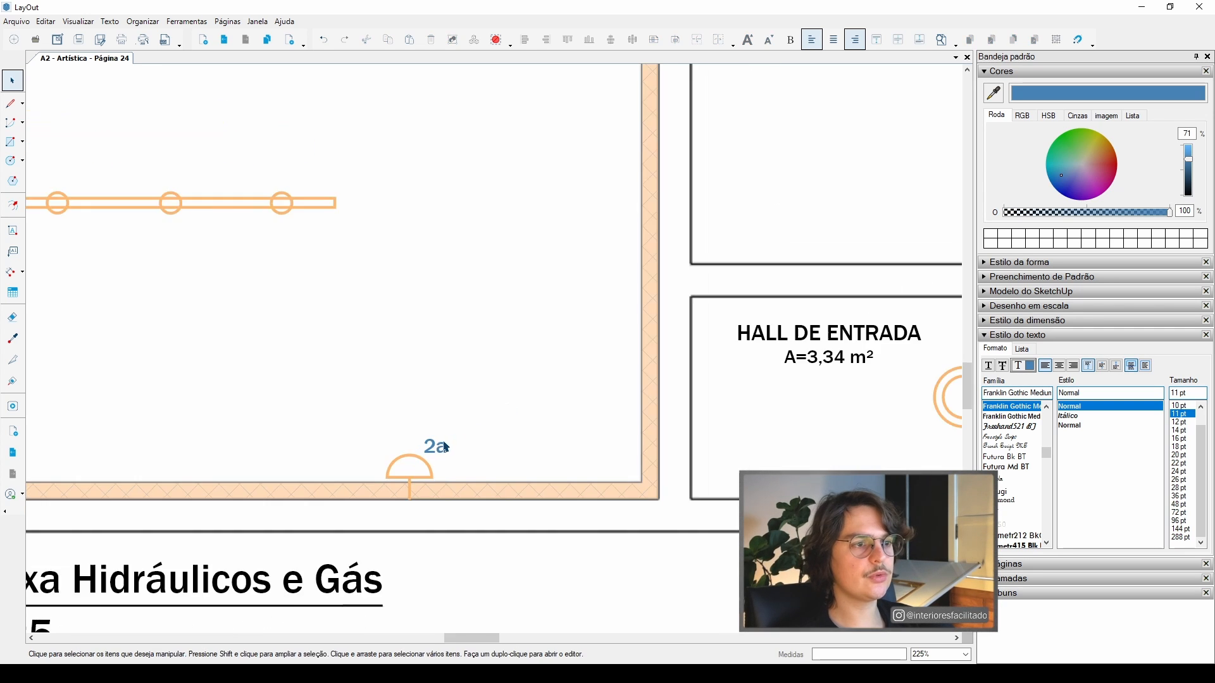
# - Copy the Arandela's "2a" label to the right end of the Trilho light in Sala Jantar e TV
pyautogui.keyDown('ctrl'); pyautogui.moveTo(542, 467); pyautogui.dragTo(472, 283); pyautogui.keyUp('ctrl')
pyautogui.scroll(-2, 543, 492)
pyautogui.click(552, 481)
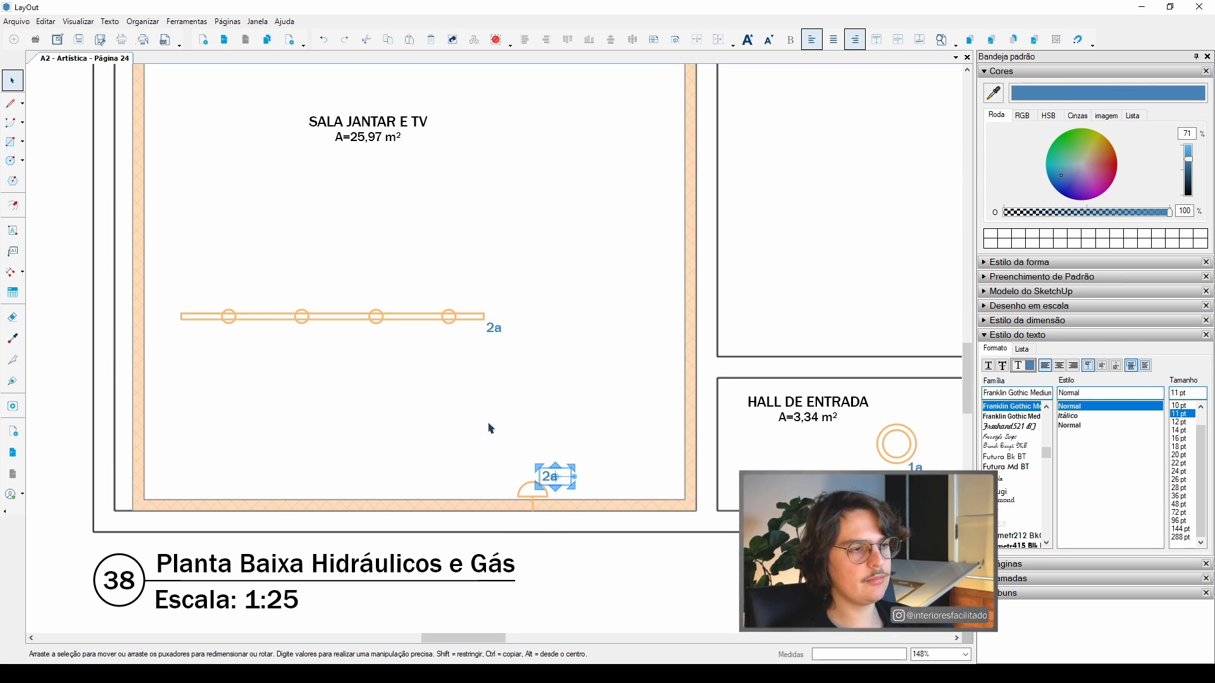
# - Change the circuit labels of both the Arandela and the Trilho light in Sala Jantar e TV to "2b"
pyautogui.moveTo(491, 429); pyautogui.dragTo(511, 473, button='middle')
pyautogui.click(516, 372)
pyautogui.doubleClick(573, 520)
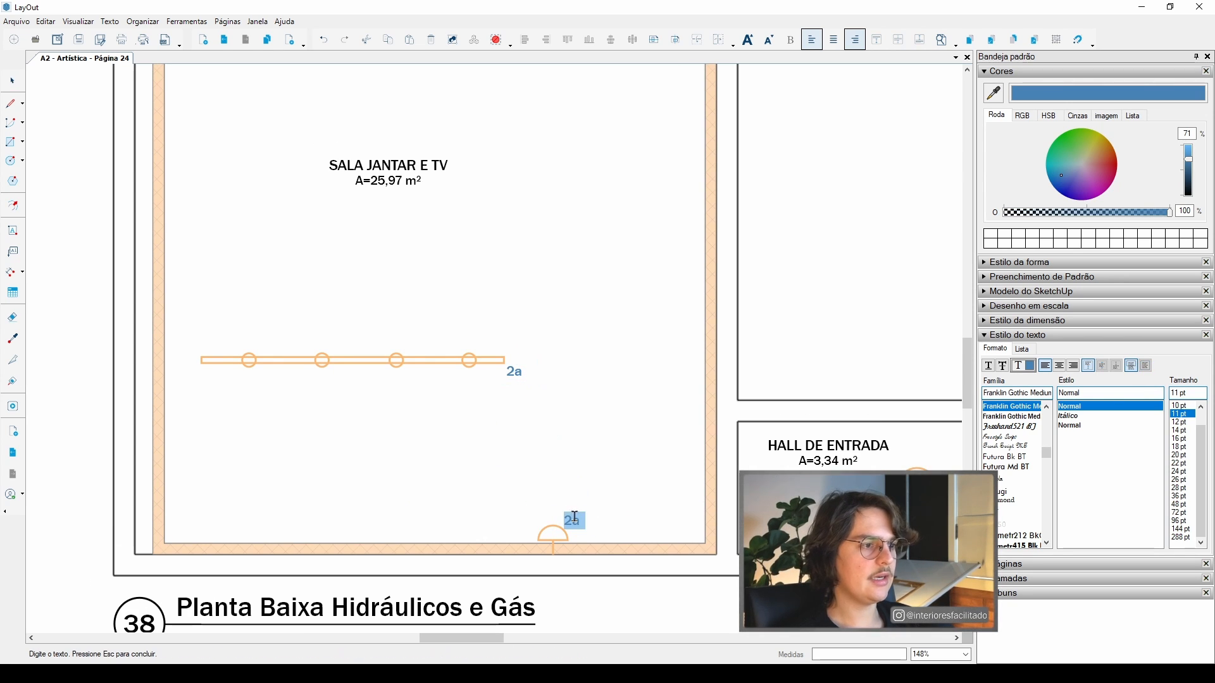
pyautogui.click(521, 373)
pyautogui.doubleClick(521, 373)
pyautogui.write('2')
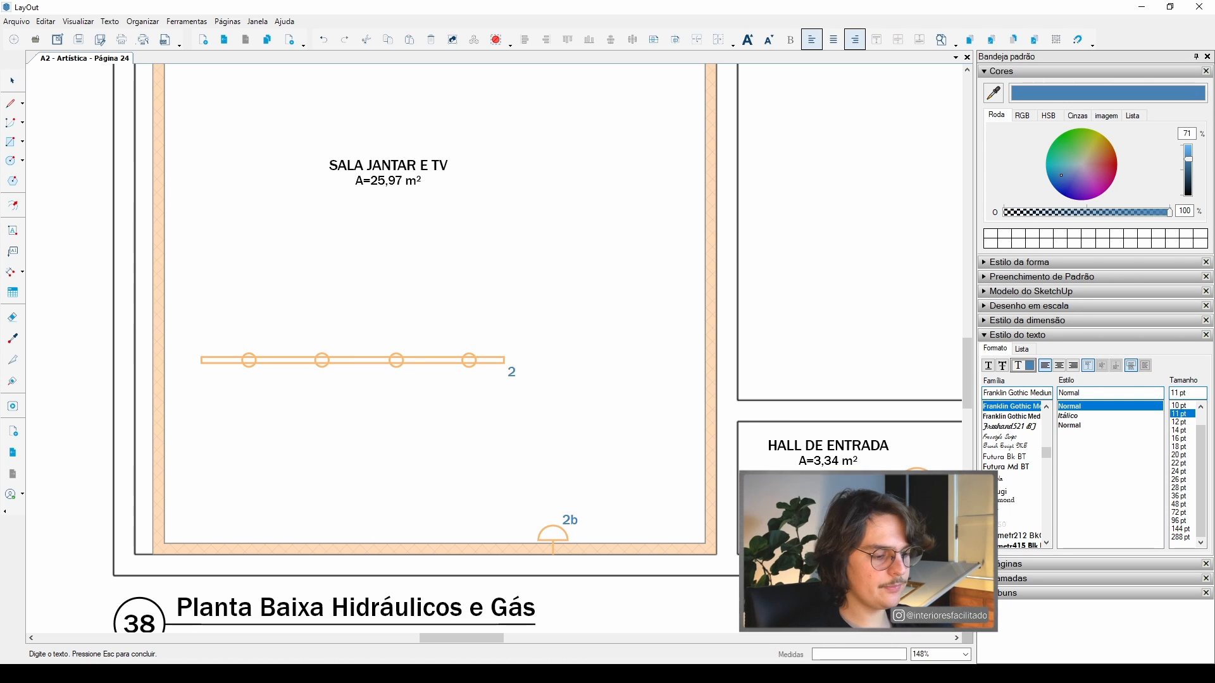
pyautogui.write('b')
pyautogui.press('Escape')
# - Copy the Trilho light's "2b" label to the Pendente symbol in Sala Jantar e TV and change it to "2a"
pyautogui.scroll(-4, 546, 425)
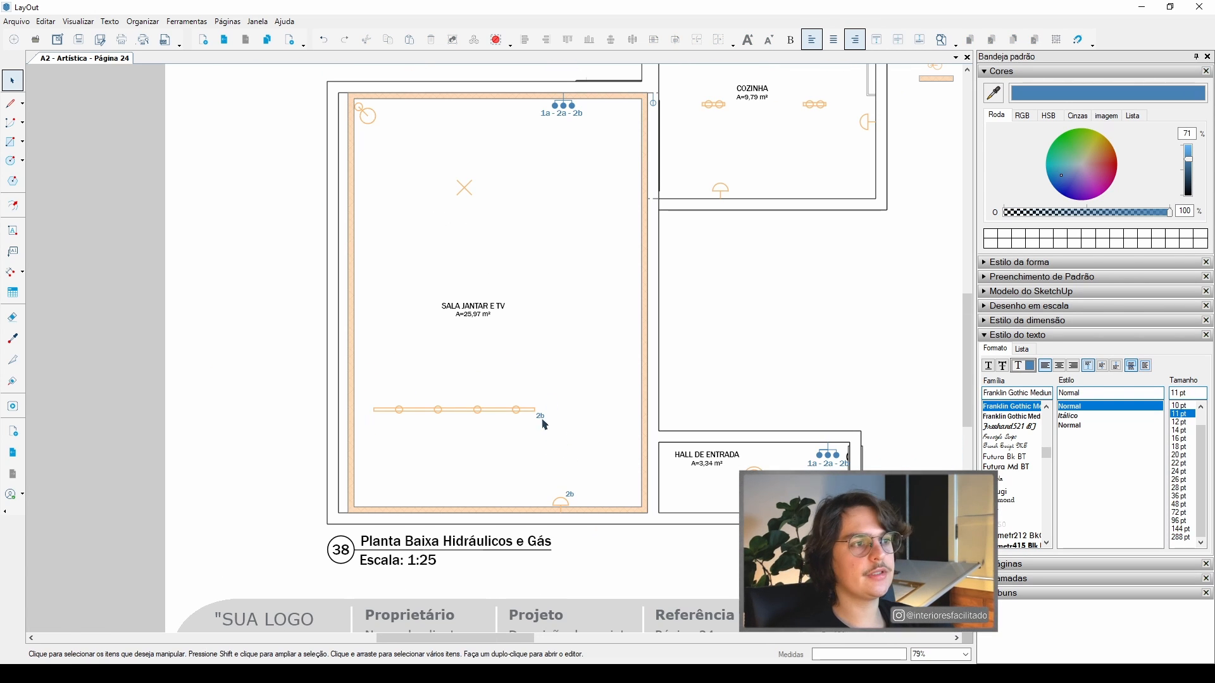
pyautogui.keyDown('ctrl'); pyautogui.moveTo(541, 416); pyautogui.dragTo(478, 199); pyautogui.keyUp('ctrl')
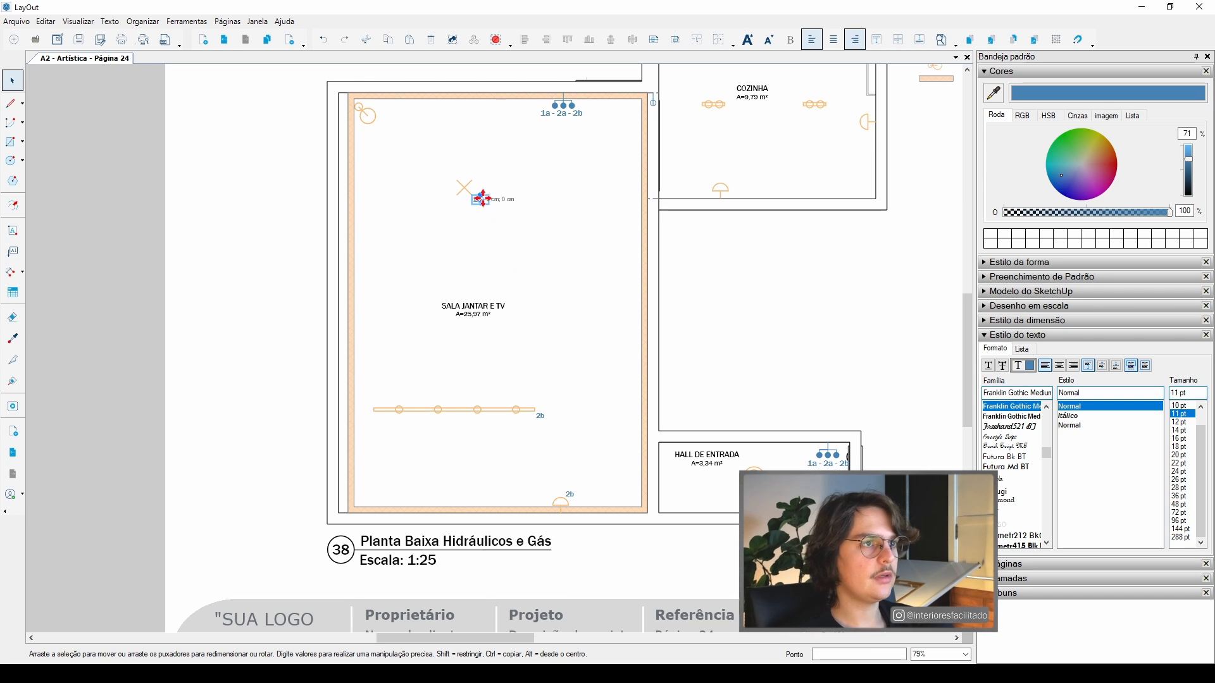
pyautogui.doubleClick(481, 199)
pyautogui.press('Right')
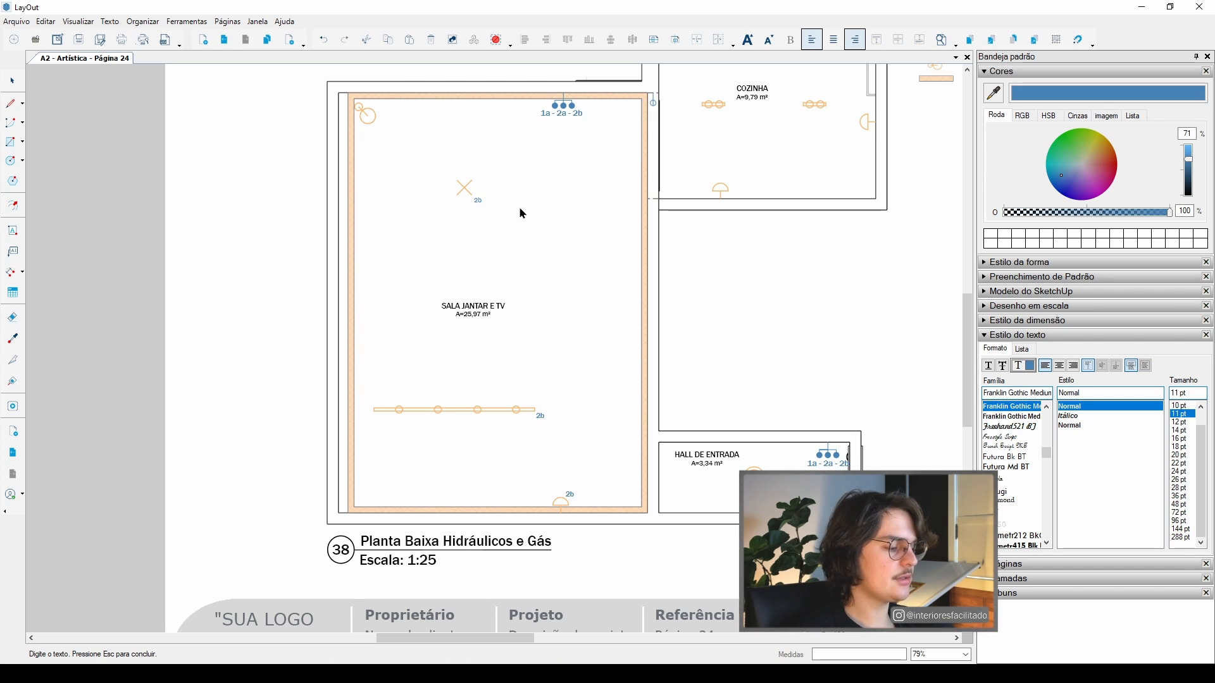
pyautogui.click(532, 257)
# - Copy the "1a - 2a - 2b" label from Sala Jantar e TV to beneath the switch symbol at the Cozinha entrance
pyautogui.moveTo(457, 203); pyautogui.dragTo(445, 260, button='middle')
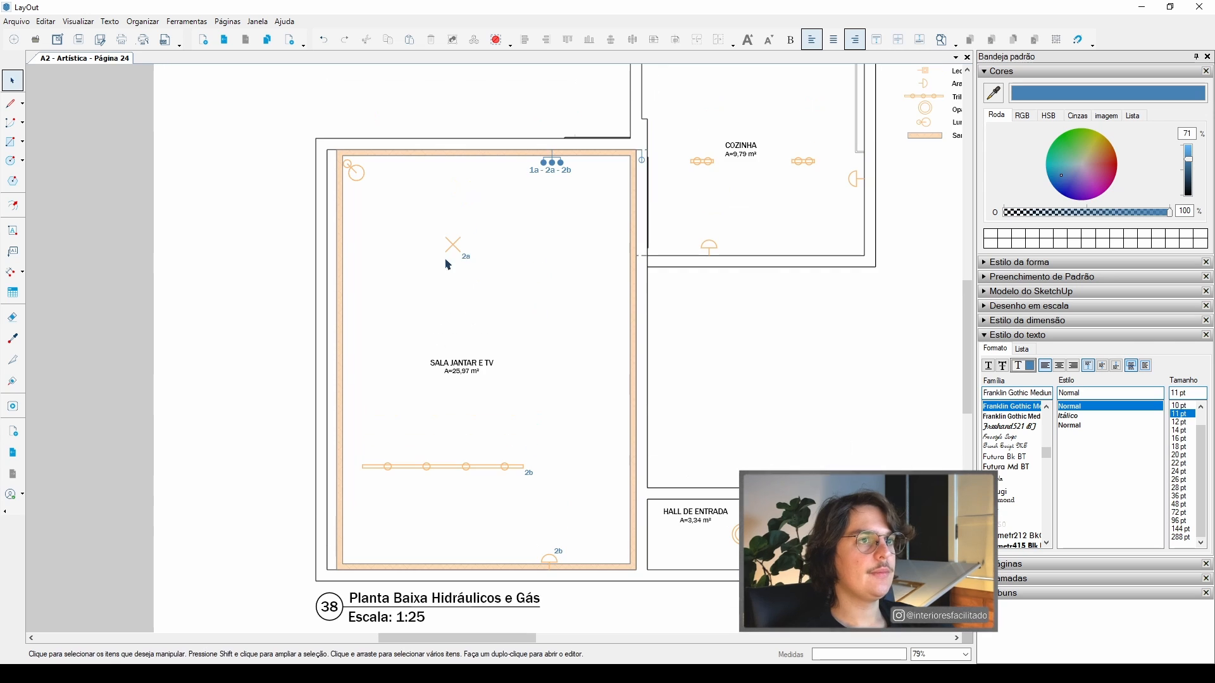
pyautogui.moveTo(421, 203)
pyautogui.mouseDown(button='middle')
pyautogui.moveTo(379, 214)
pyautogui.moveTo(399, 228)
pyautogui.mouseUp(button='middle')
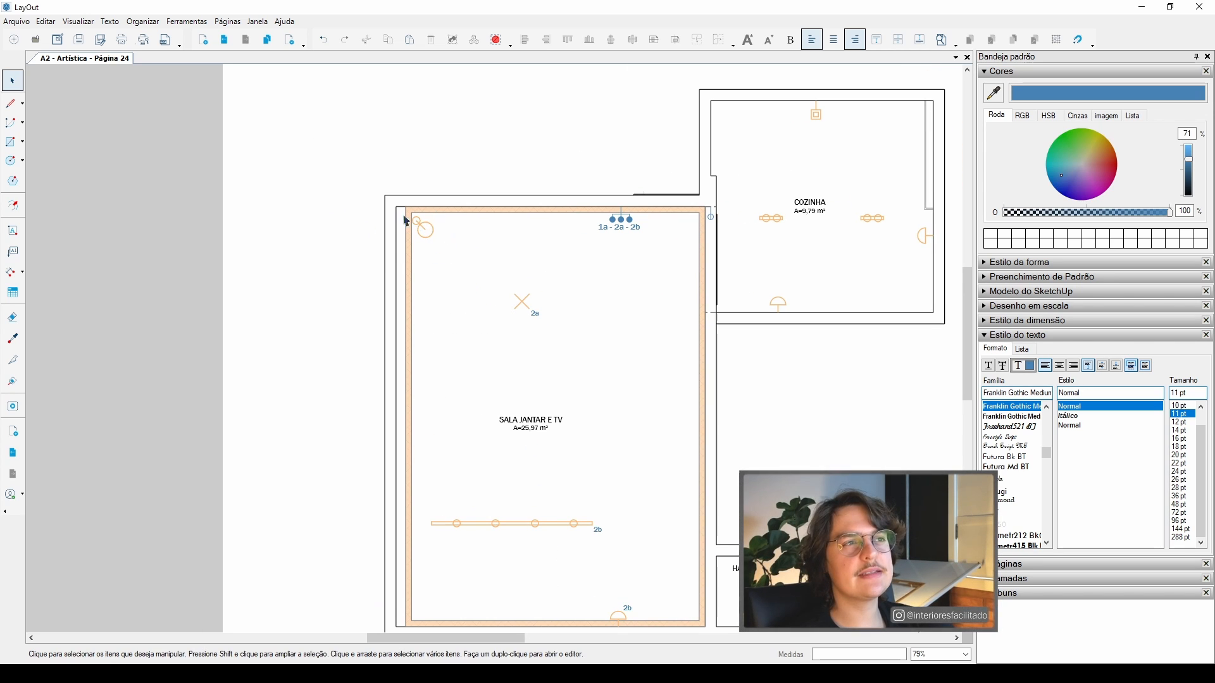
pyautogui.scroll(-2, 435, 252)
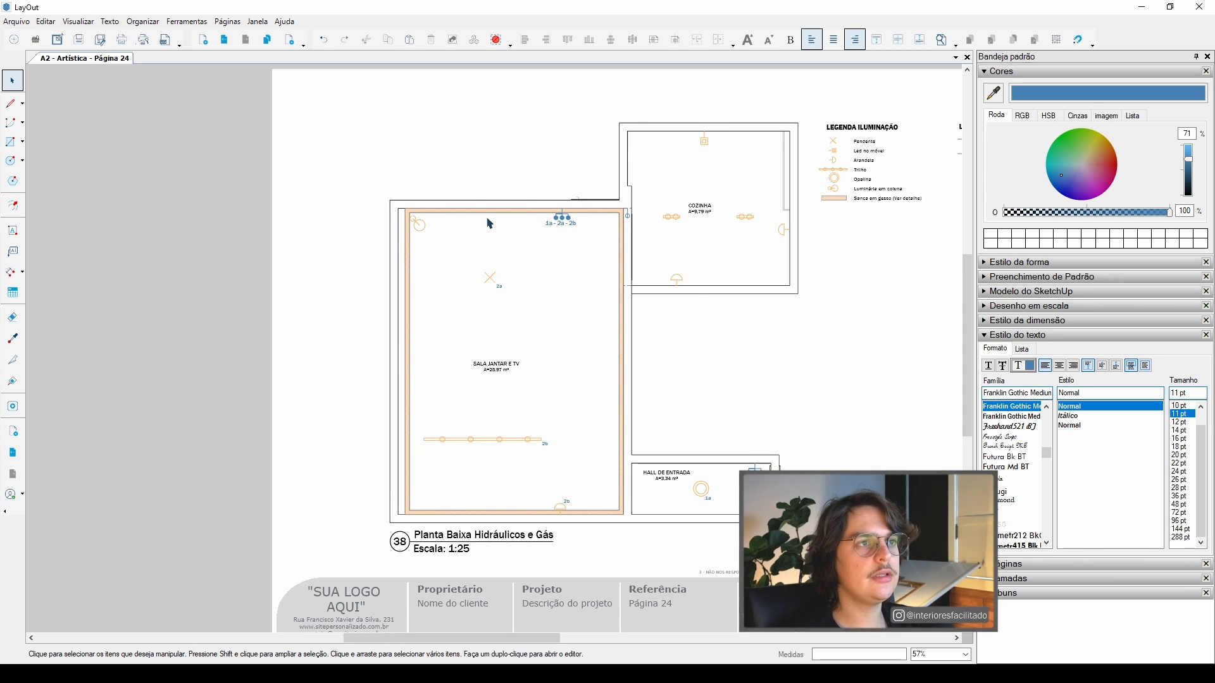
pyautogui.moveTo(536, 315); pyautogui.dragTo(434, 312, button='middle')
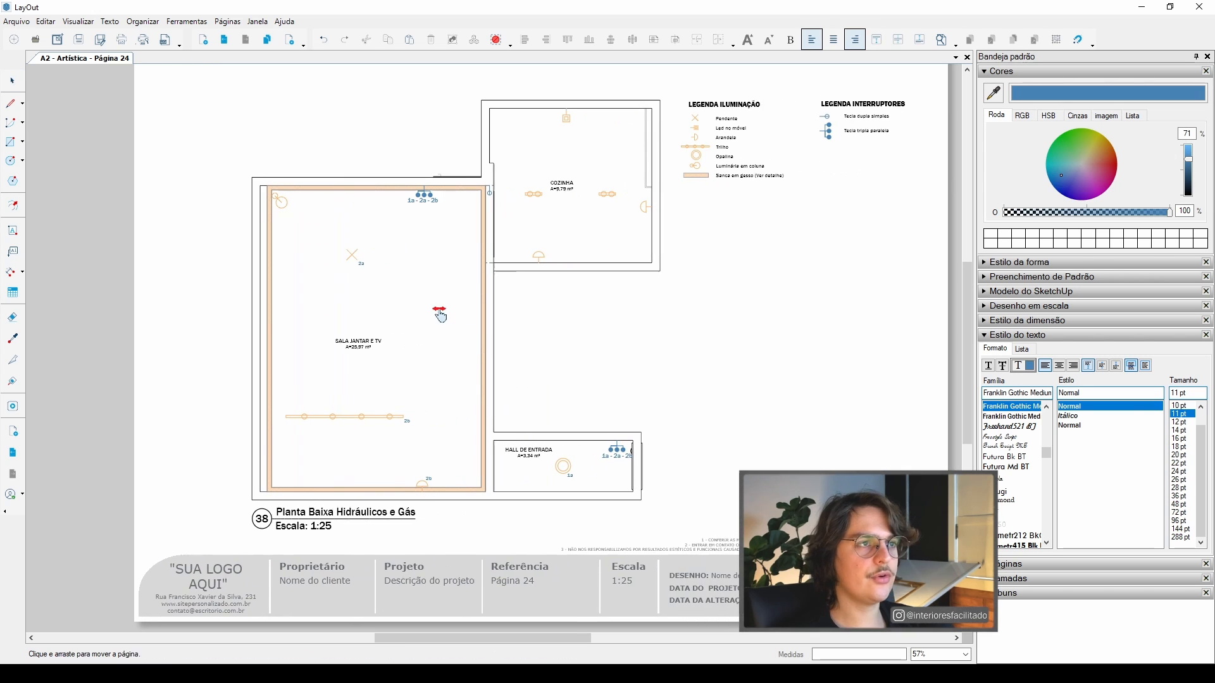
pyautogui.scroll(4, 442, 317)
pyautogui.click(410, 292)
pyautogui.scroll(2, 410, 292)
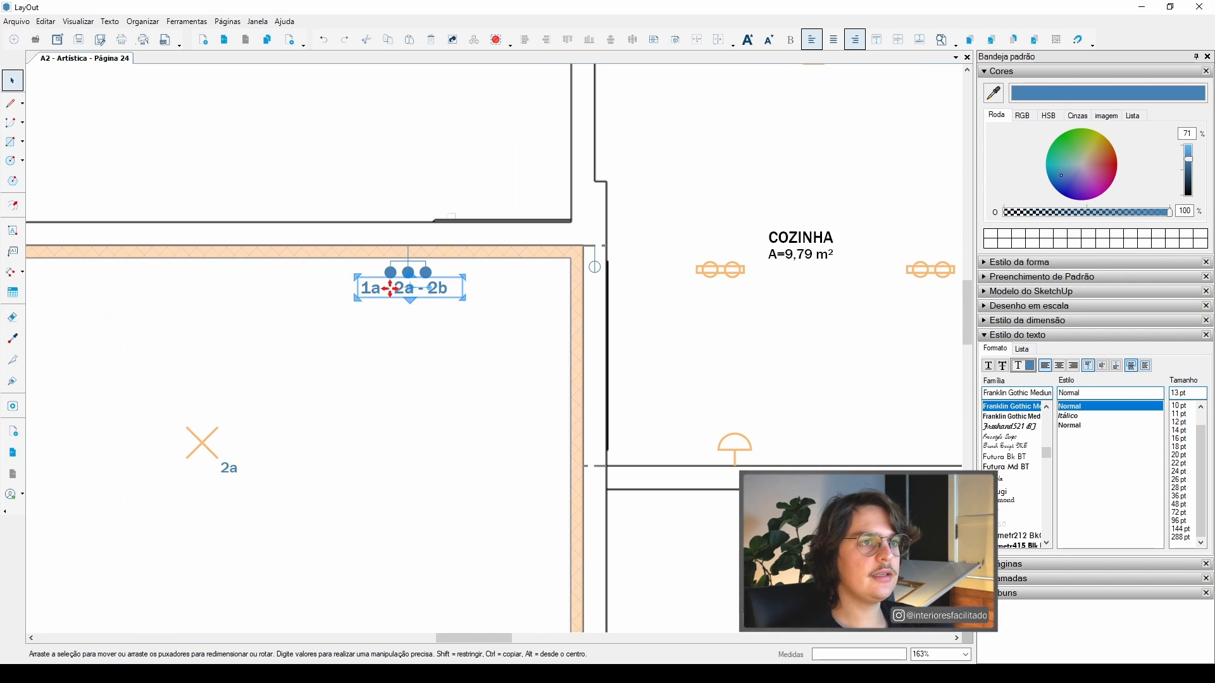
pyautogui.keyDown('ctrl'); pyautogui.moveTo(412, 285); pyautogui.dragTo(598, 284); pyautogui.keyUp('ctrl')
pyautogui.scroll(3, 598, 285)
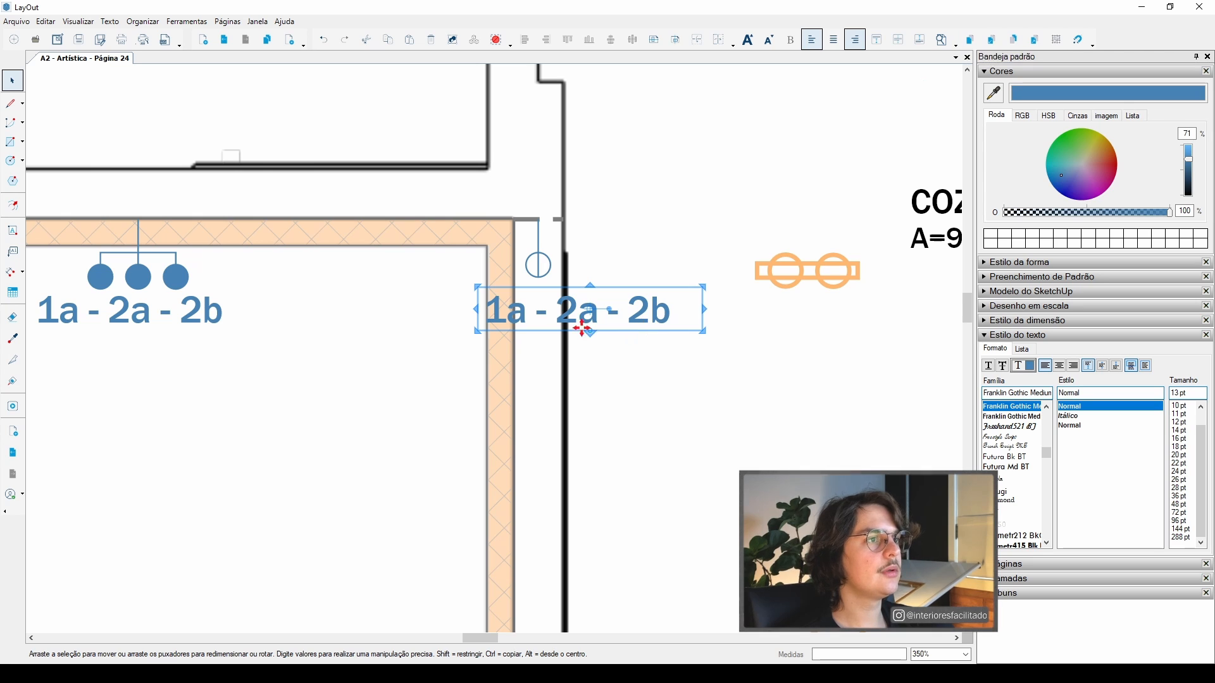
# - Change the label at the Cozinha entrance switch to "3a - 3b" and keep it close beneath the symbol
pyautogui.doubleClick(652, 310)
pyautogui.moveTo(674, 315); pyautogui.dragTo(614, 314)
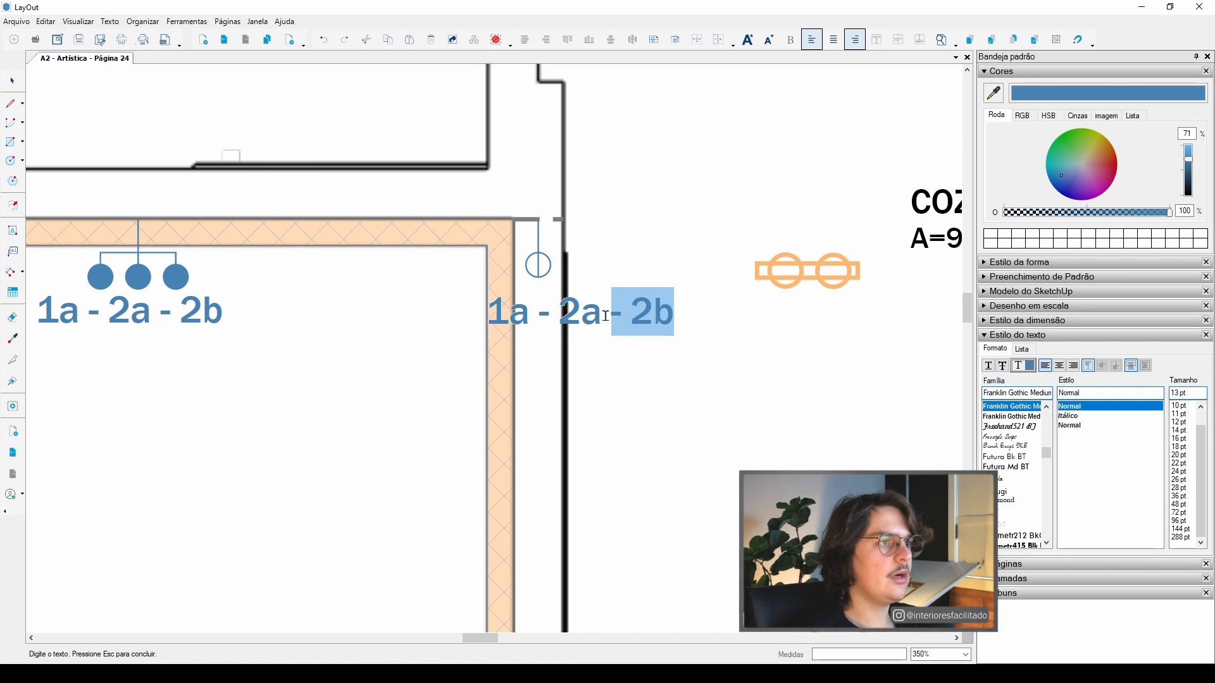
pyautogui.press('BackSpace')
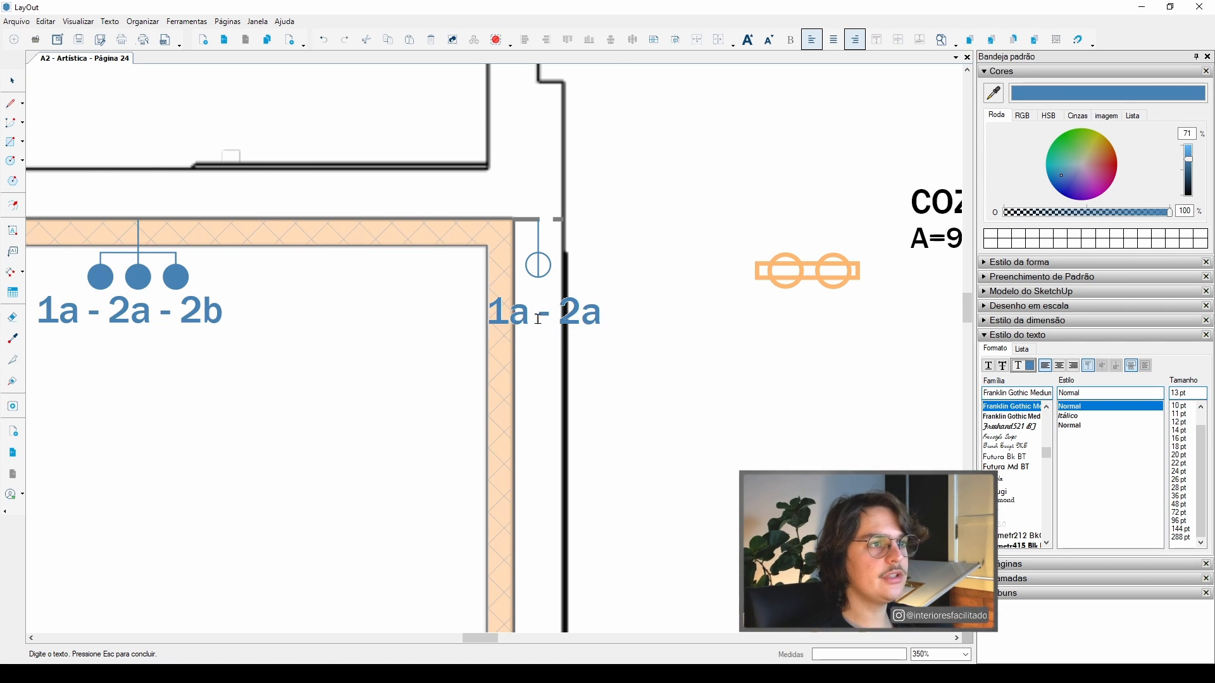
pyautogui.hotkey('ctrl', 'a')
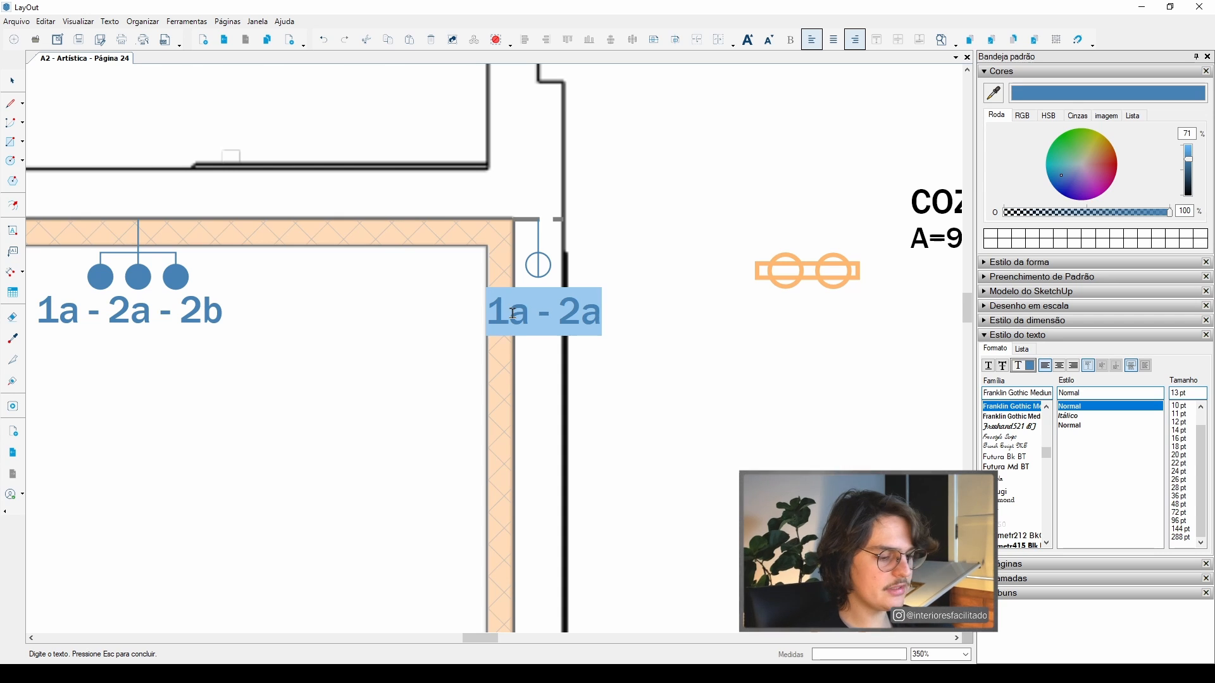
pyautogui.write('3a - 3')
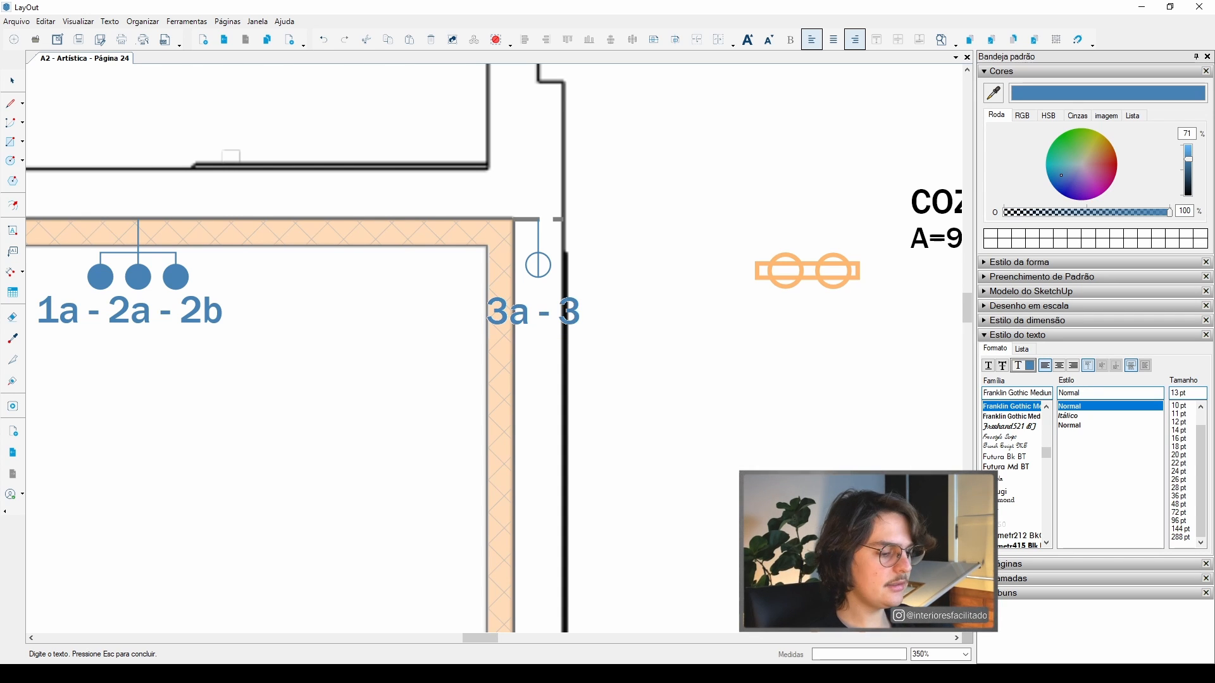
pyautogui.write('b')
pyautogui.press('Escape')
pyautogui.scroll(2, 567, 321)
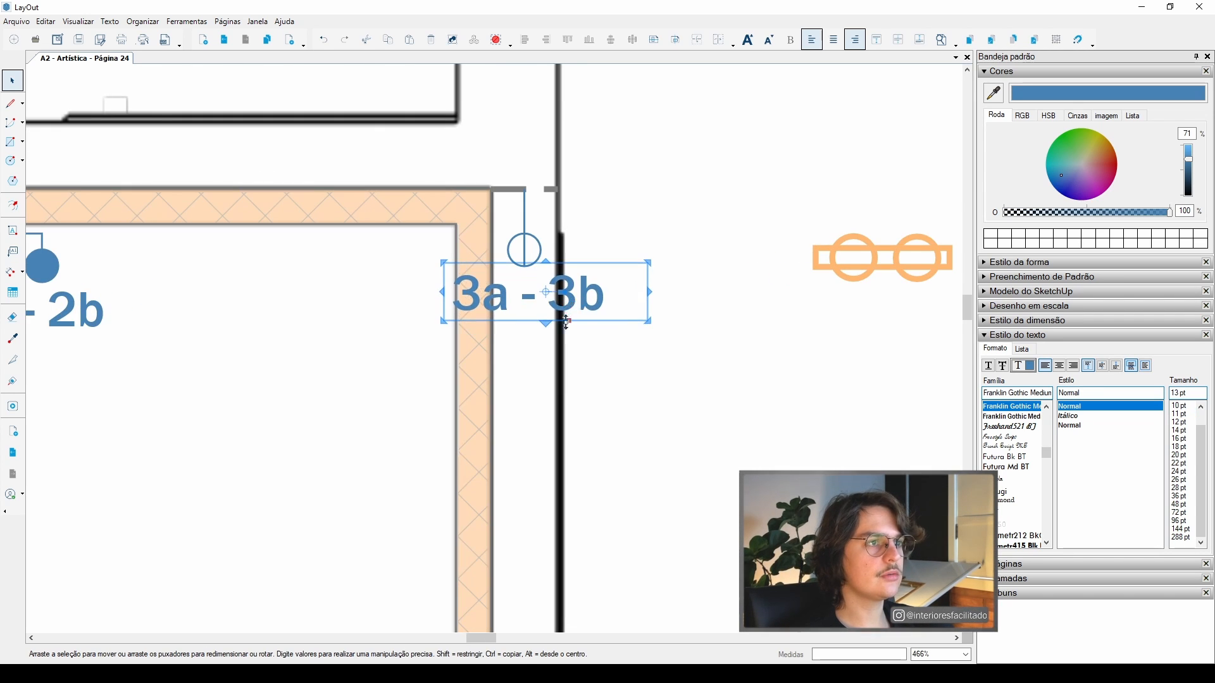
pyautogui.scroll(-8, 408, 374)
pyautogui.scroll(3, 464, 320)
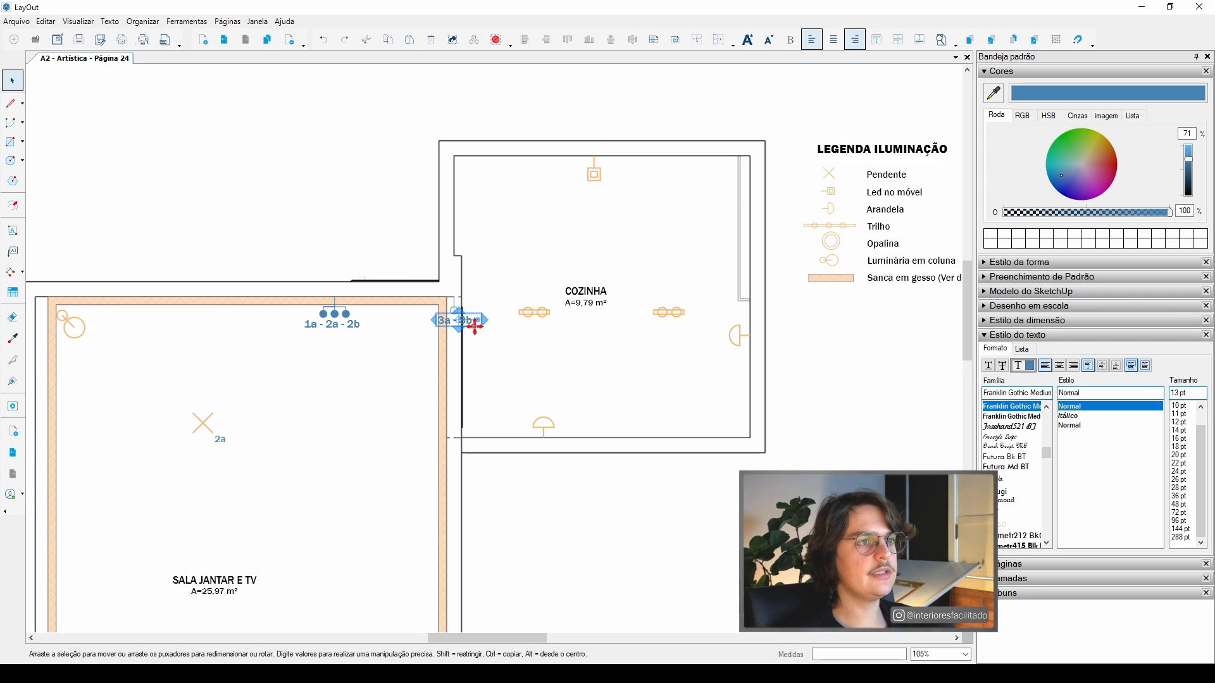
pyautogui.scroll(4, 475, 326)
pyautogui.scroll(-2, 458, 371)
pyautogui.click(778, 506)
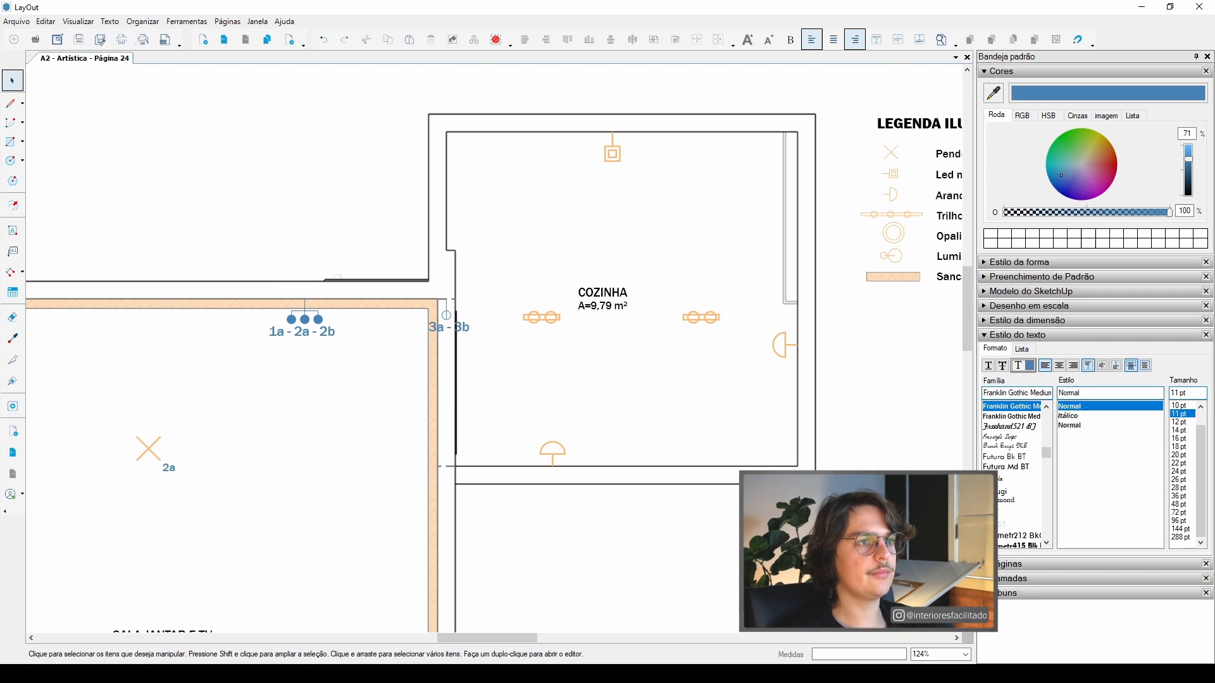
# - Copy the Pendente's "2a" label to the left Trilho light in Cozinha and change it to "3a"
pyautogui.click(463, 336)
pyautogui.moveTo(282, 419); pyautogui.dragTo(163, 339, button='middle')
pyautogui.click(51, 388)
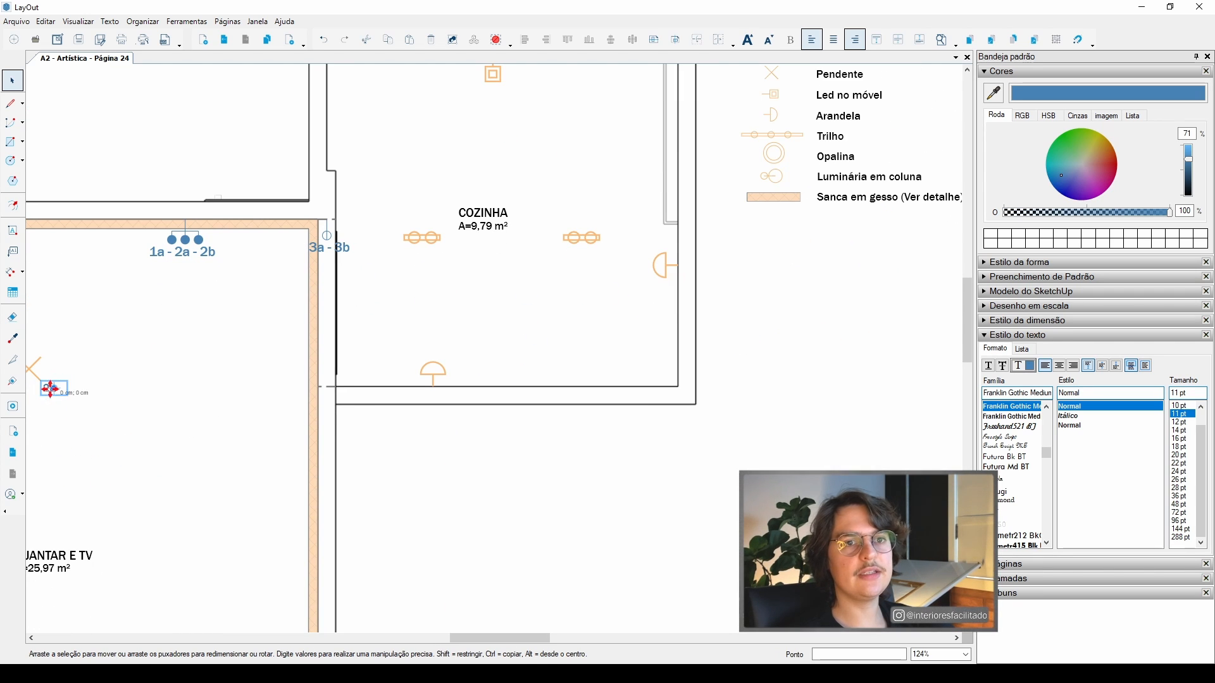
pyautogui.moveTo(51, 388); pyautogui.dragTo(447, 246)
pyautogui.scroll(2, 447, 247)
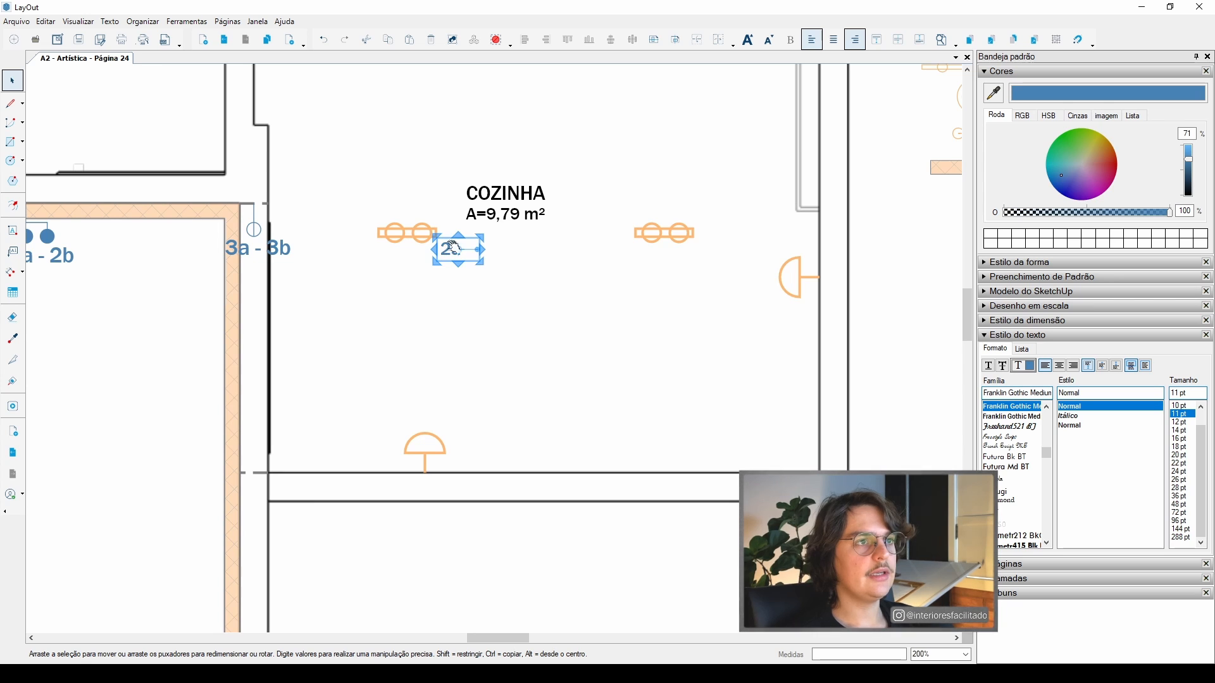
pyautogui.doubleClick(453, 248)
pyautogui.write('3a')
pyautogui.press('Escape')
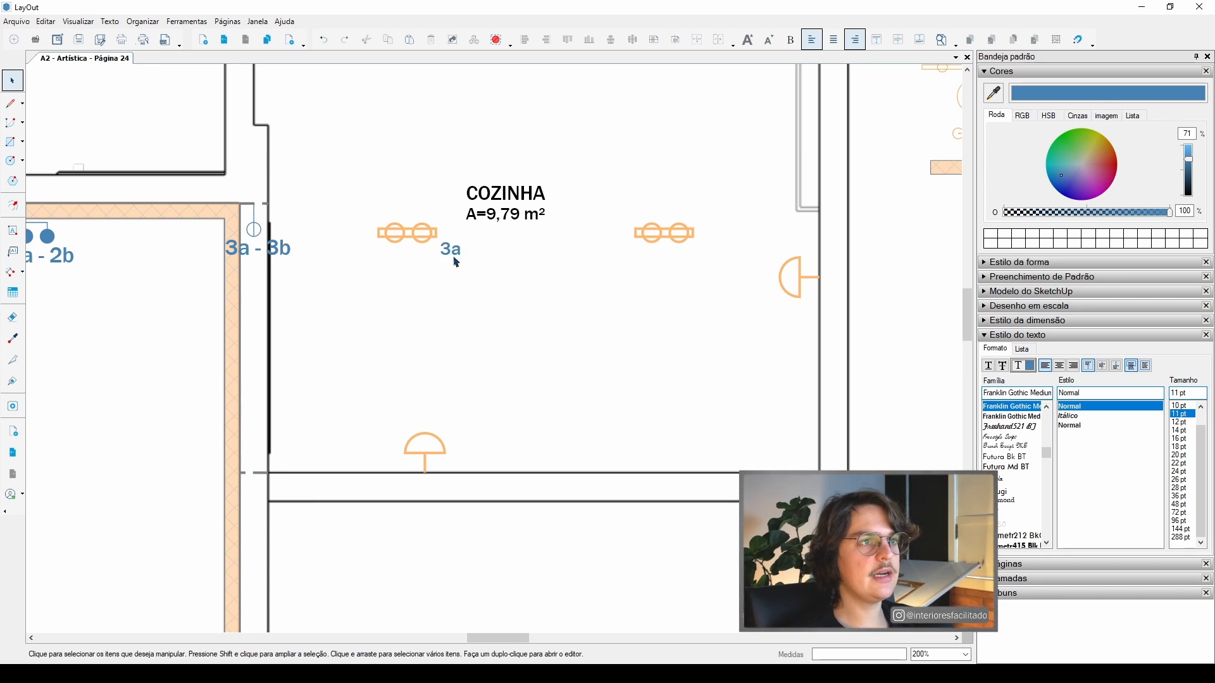
# - Copy the "3a" label to the lower right of the right Trilho light in Cozinha
pyautogui.click(450, 251)
pyautogui.moveTo(450, 251); pyautogui.dragTo(713, 252)
pyautogui.moveTo(633, 329); pyautogui.dragTo(594, 355, button='middle')
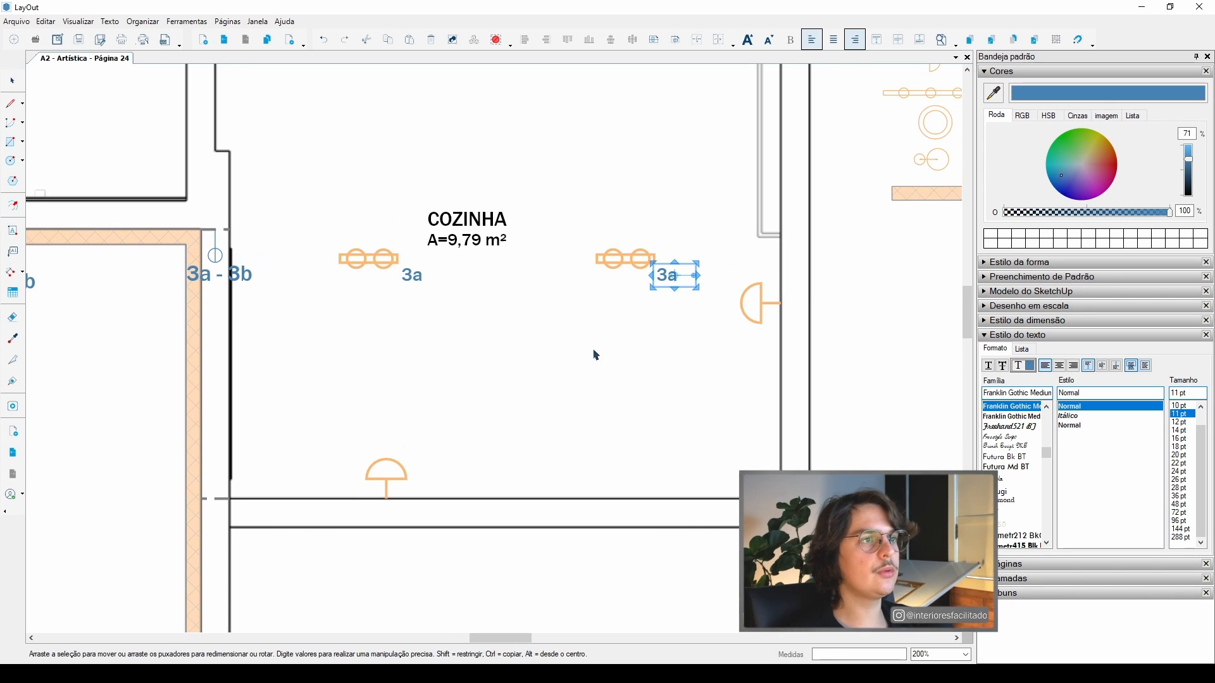
# - Copy the "3a" label from the right Trilho light to the Arandela on Cozinha's lower wall and change it to "3b"
pyautogui.scroll(-3, 471, 293)
pyautogui.keyDown('ctrl'); pyautogui.moveTo(606, 286); pyautogui.dragTo(433, 407); pyautogui.keyUp('ctrl')
pyautogui.scroll(3, 424, 418)
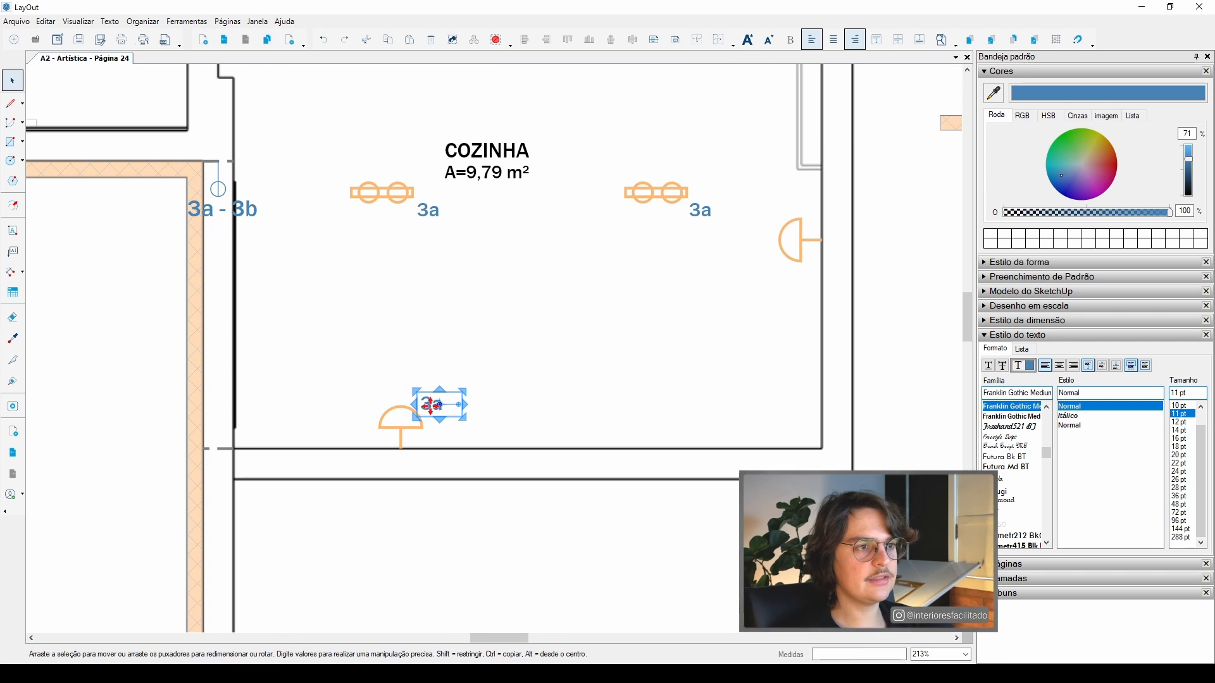
pyautogui.doubleClick(435, 406)
pyautogui.click(440, 408)
pyautogui.write('b')
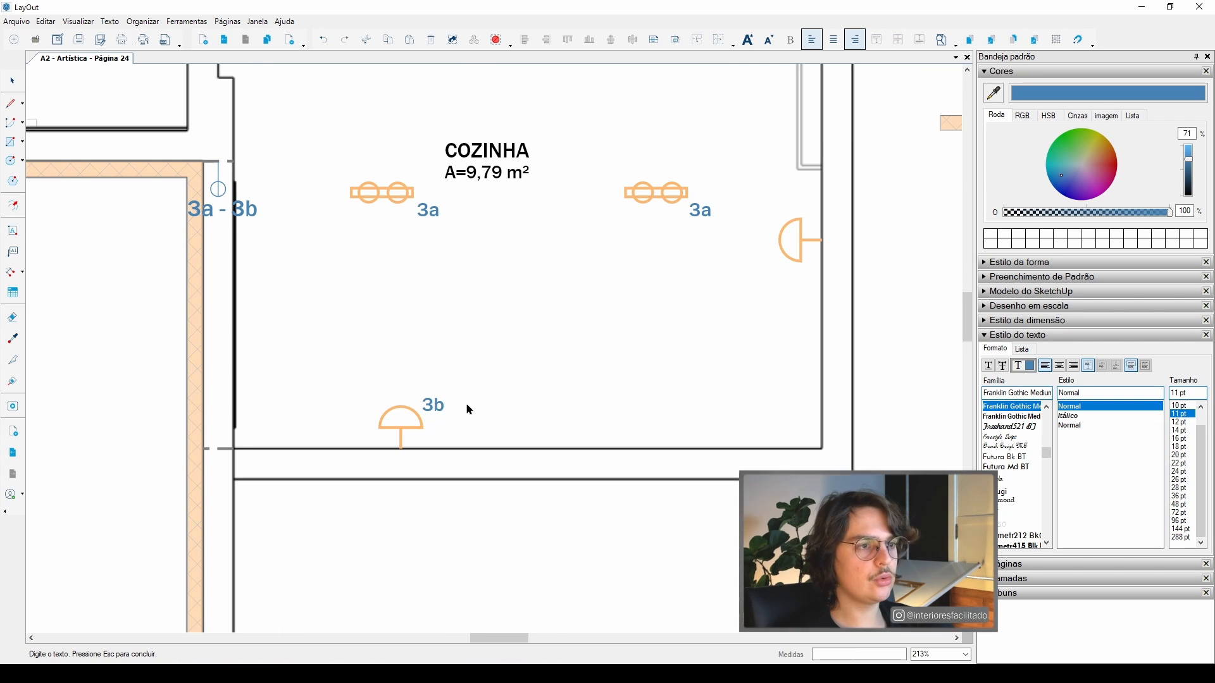
pyautogui.scroll(-2, 450, 412)
pyautogui.press('Escape')
# - Copy the "3b" label to the Arandela on Cozinha's right wall and place it at the symbol's upper left
pyautogui.moveTo(428, 406); pyautogui.dragTo(723, 303)
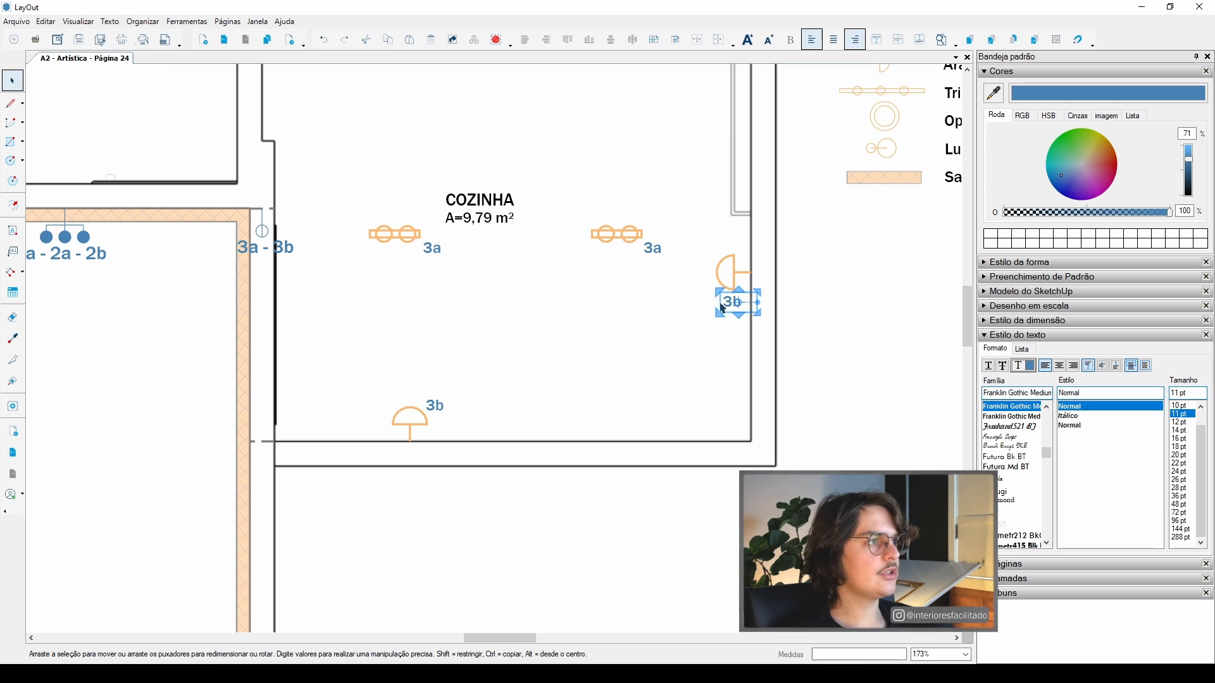
pyautogui.moveTo(729, 304); pyautogui.dragTo(664, 374, button='middle')
pyautogui.moveTo(664, 374); pyautogui.dragTo(648, 315)
# - Copy the "3b" label to the lower right of the Led no móvel symbol on Cozinha's upper wall
pyautogui.moveTo(648, 315); pyautogui.dragTo(650, 426, button='middle')
pyautogui.moveTo(650, 425); pyautogui.dragTo(451, 208)
pyautogui.scroll(-8, 545, 264)
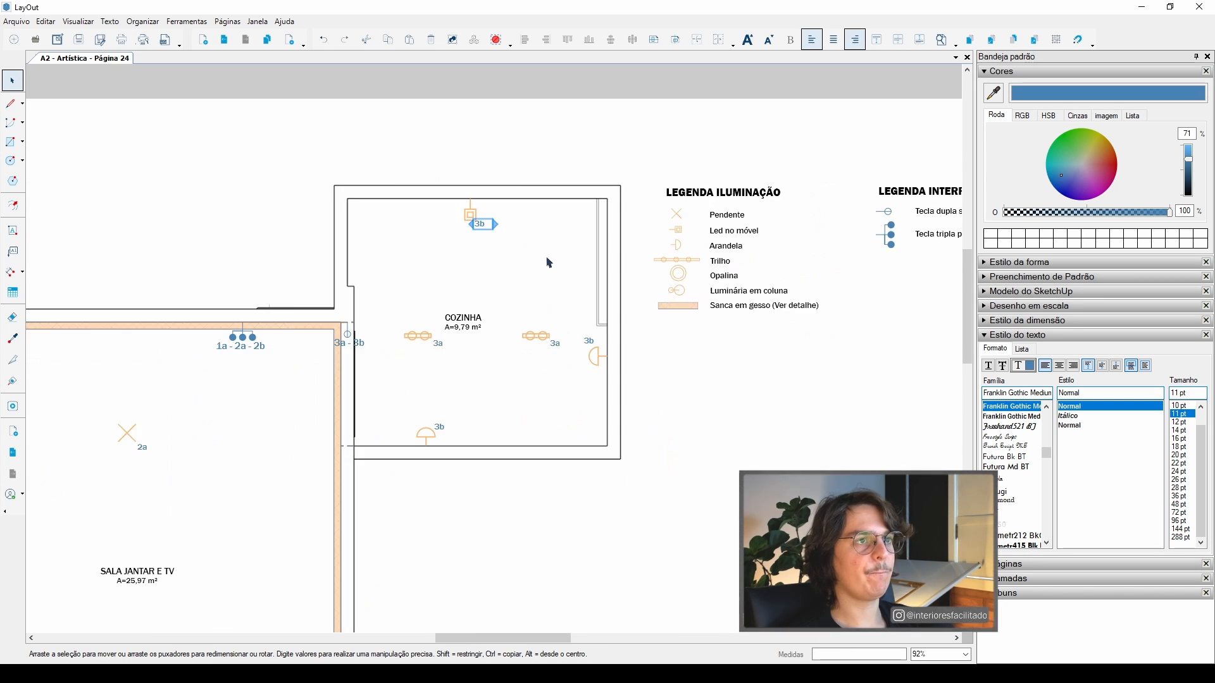
pyautogui.moveTo(520, 415); pyautogui.dragTo(530, 393, button='middle')
pyautogui.moveTo(634, 377); pyautogui.dragTo(669, 434, button='middle')
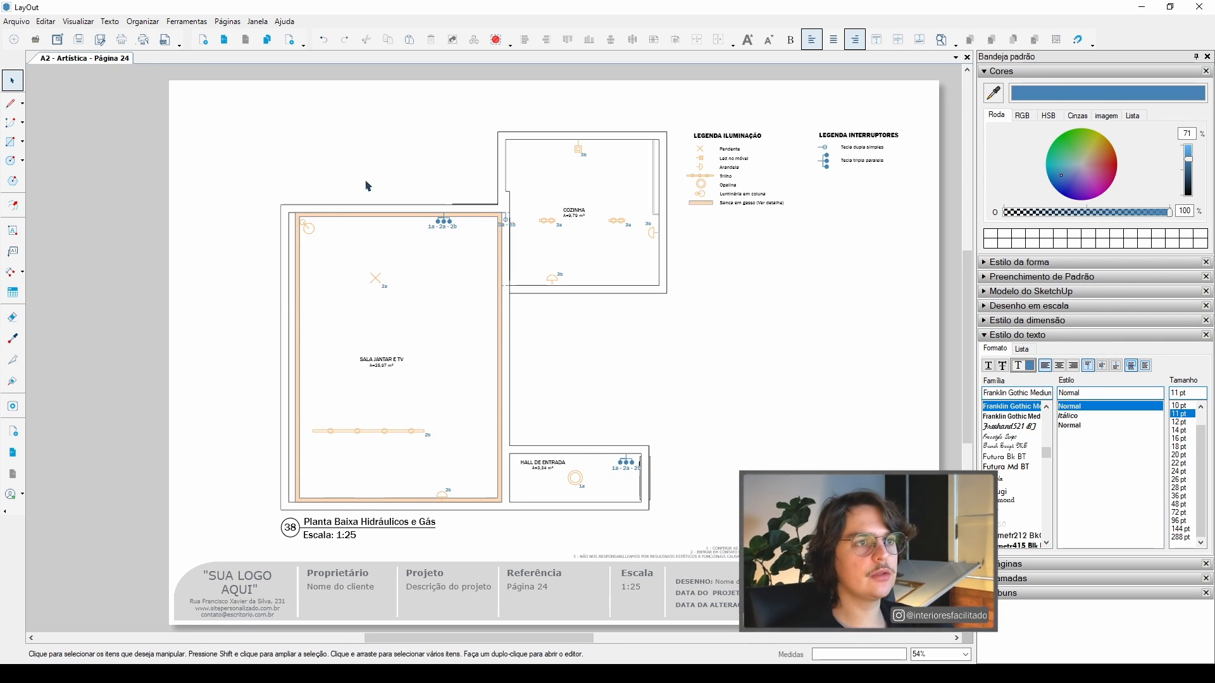
pyautogui.scroll(-1, 389, 204)
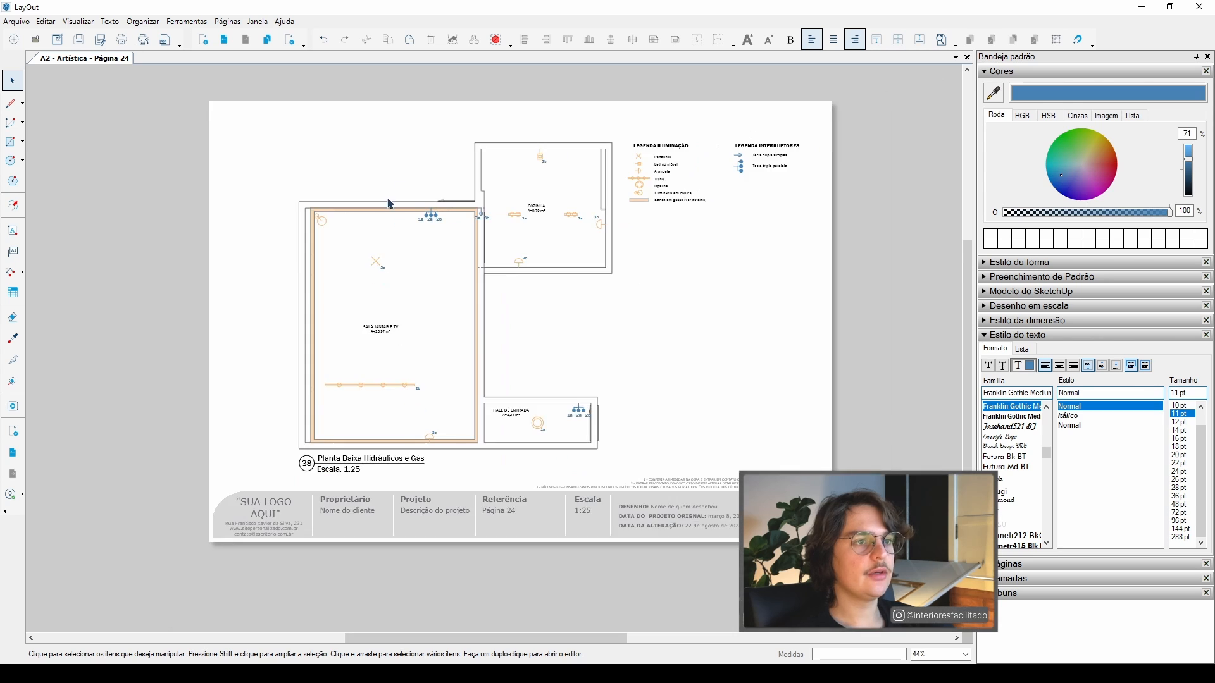
# - Select all the circuit labels and switch symbols on the floor plan and group them together
pyautogui.scroll(-1, 379, 179)
pyautogui.moveTo(372, 154); pyautogui.dragTo(584, 431)
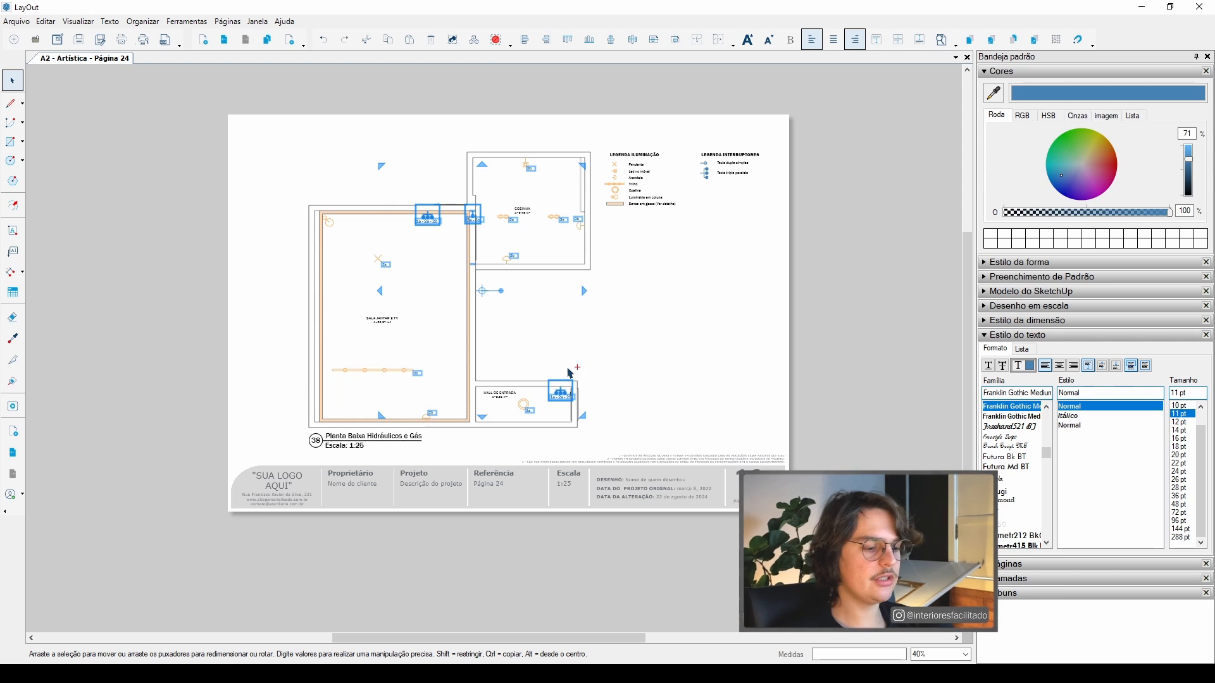
pyautogui.hotkey('ctrl', 'g')
pyautogui.click(692, 308)
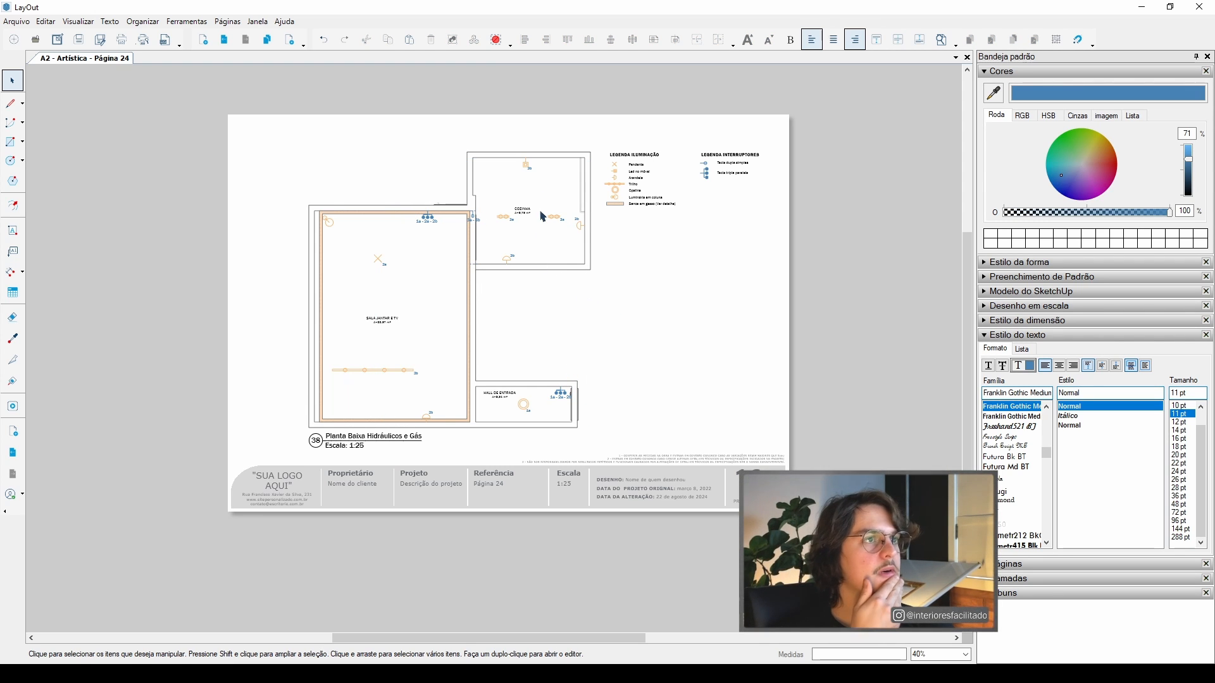
# - Move the "LEGENDA INTERRUPTORES" block close beside the "LEGENDA ILUMINAÇÃO" block, with the headings roughly level
pyautogui.scroll(4, 542, 216)
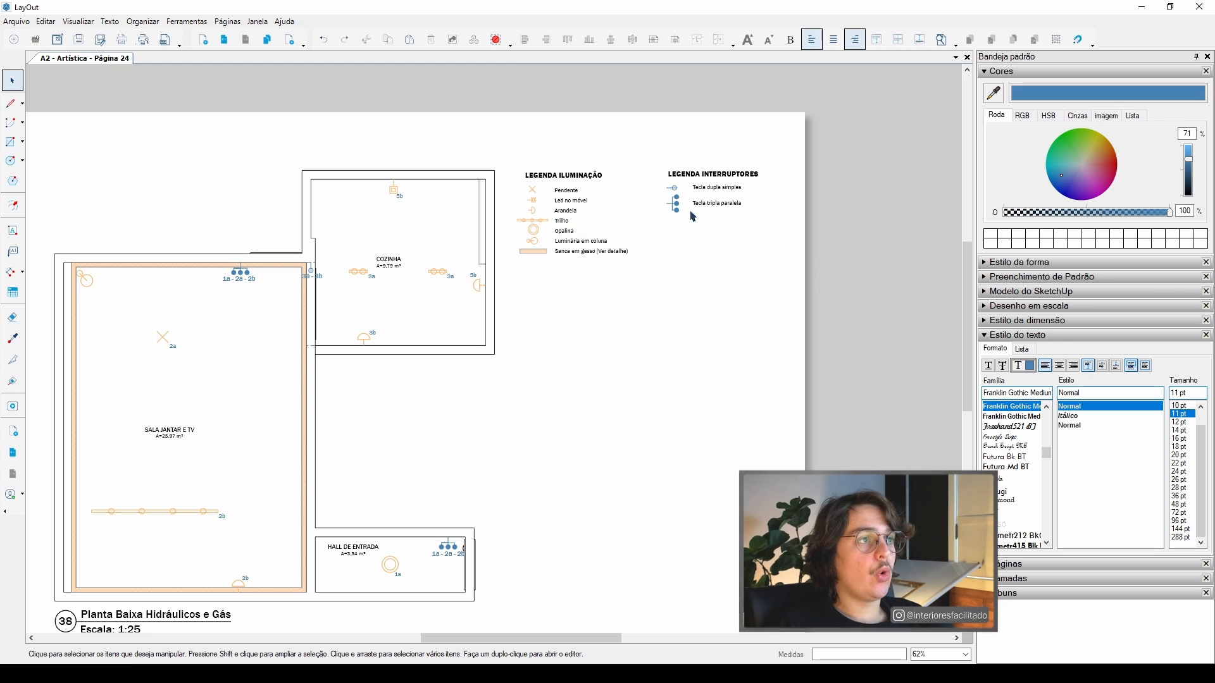
pyautogui.click(693, 217)
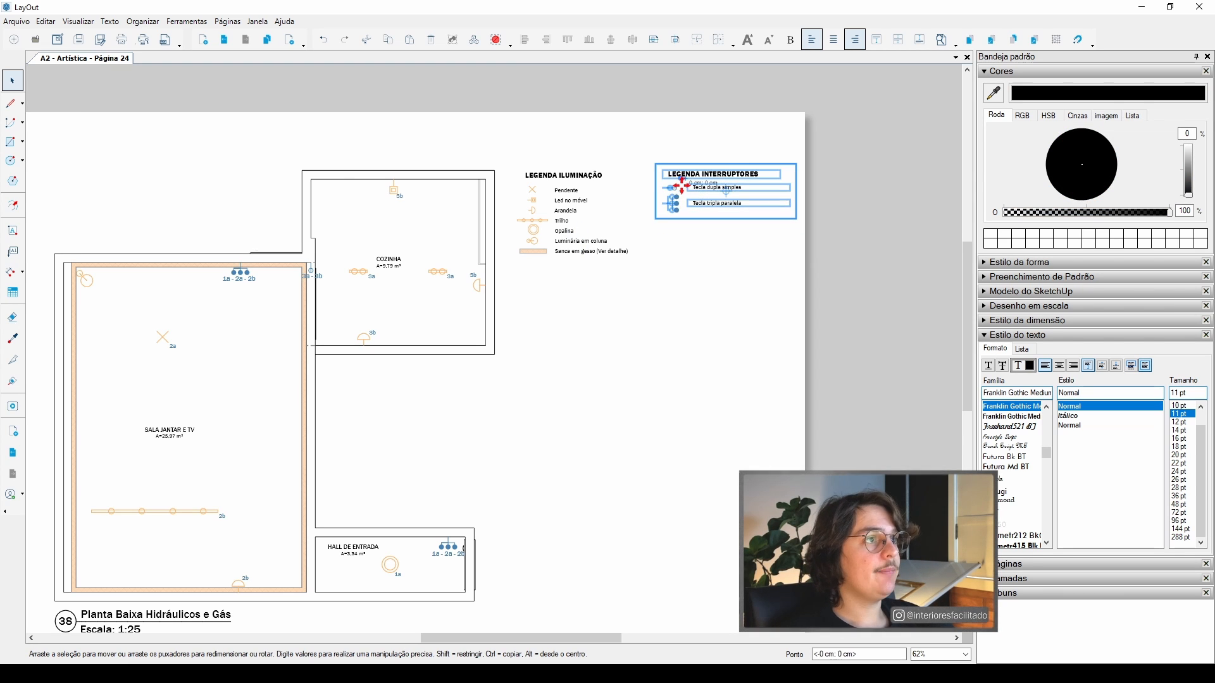
pyautogui.moveTo(681, 184); pyautogui.dragTo(591, 174)
pyautogui.scroll(3, 682, 181)
pyautogui.scroll(-3, 760, 227)
pyautogui.click(649, 350)
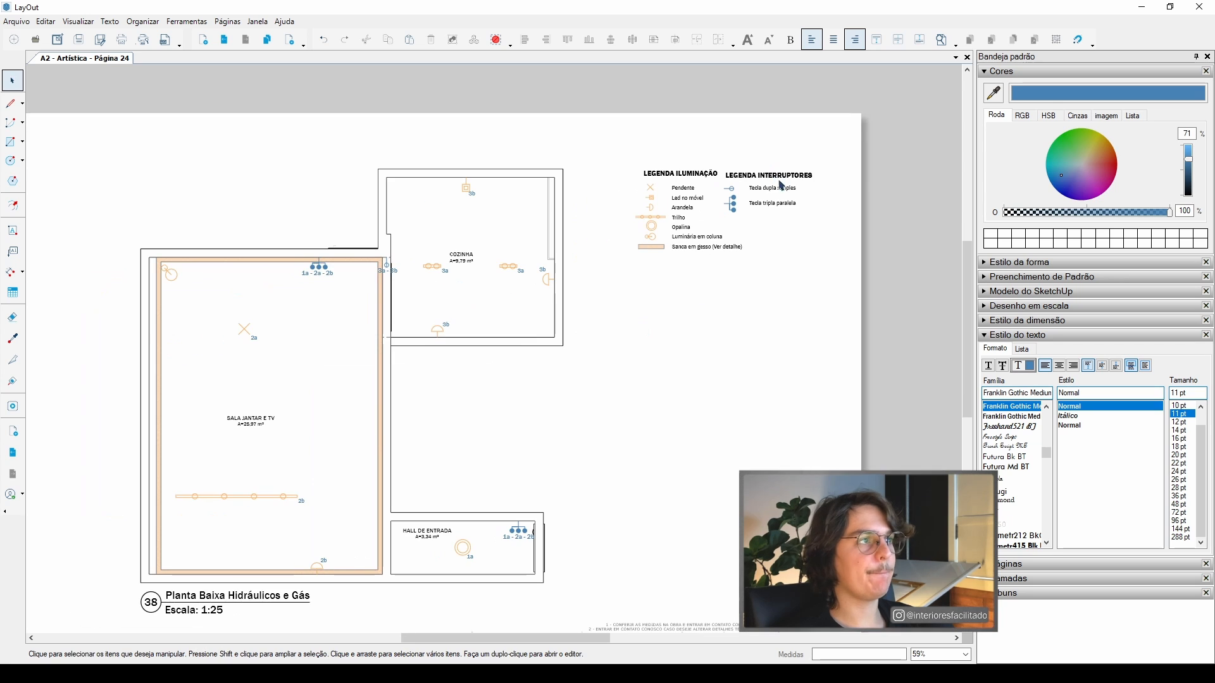
# - Examine the "DETALHE SANCA GESSO" section mark, compare it with the cut marks on the Corte E-E sheet, and return to Página 24
pyautogui.moveTo(511, 377); pyautogui.dragTo(564, 353, button='middle')
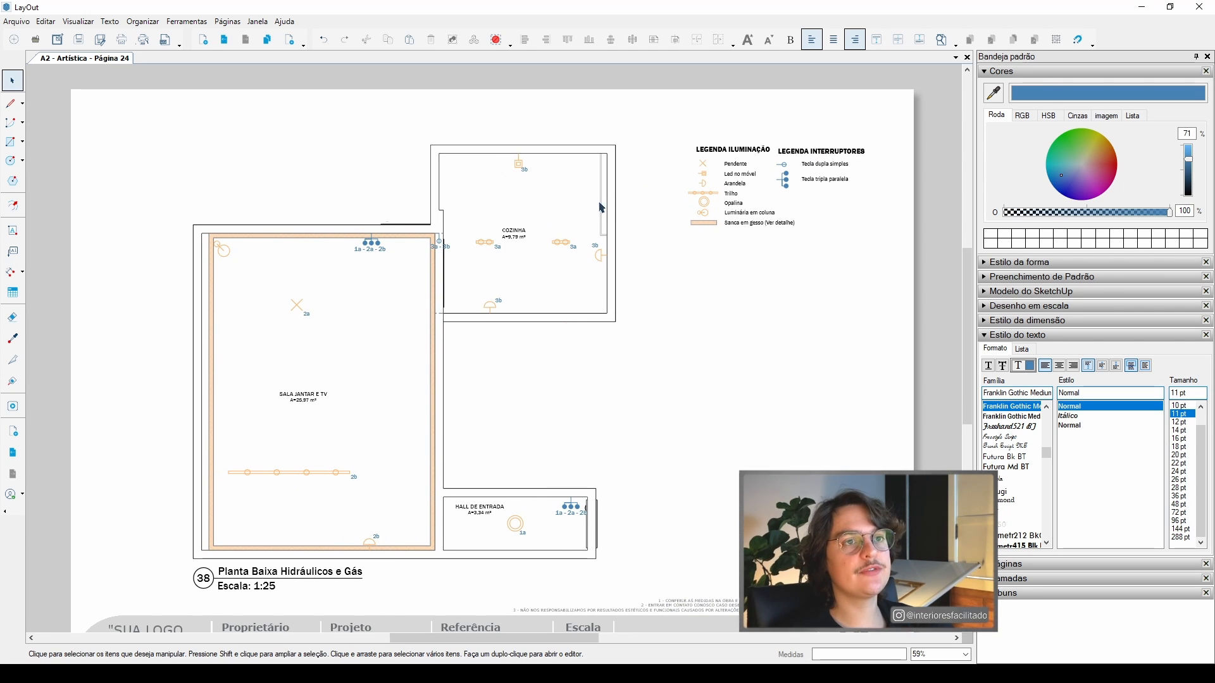
pyautogui.scroll(-2, 538, 161)
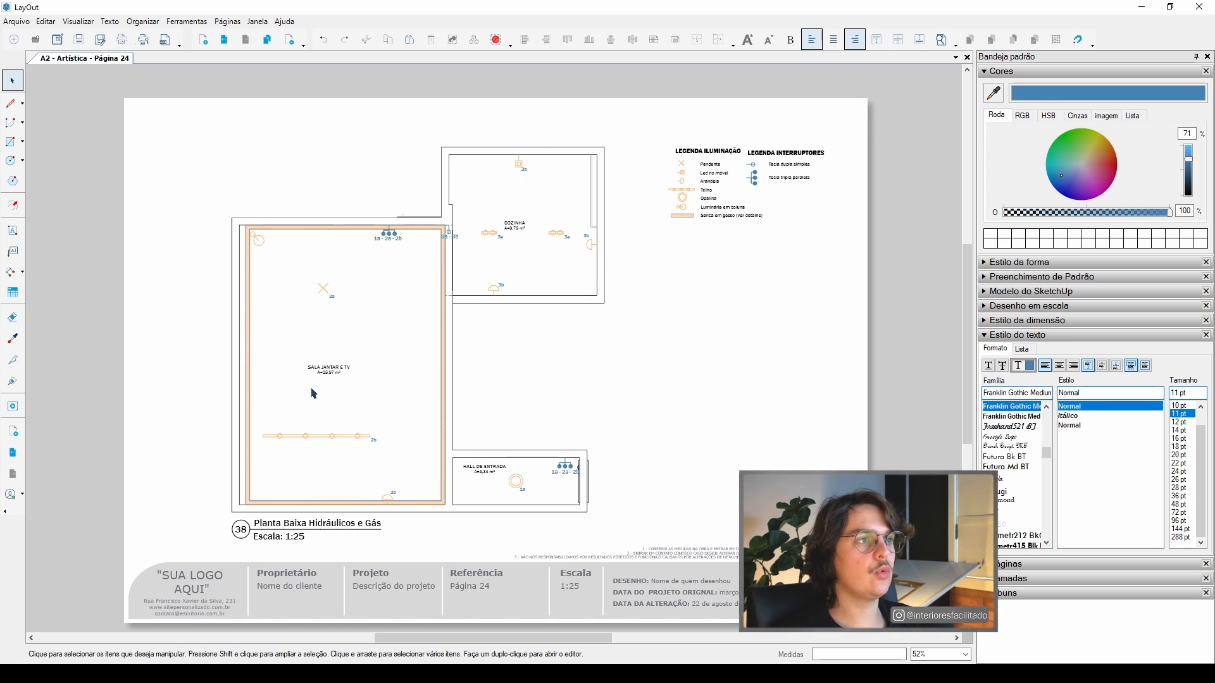
pyautogui.scroll(3, 393, 516)
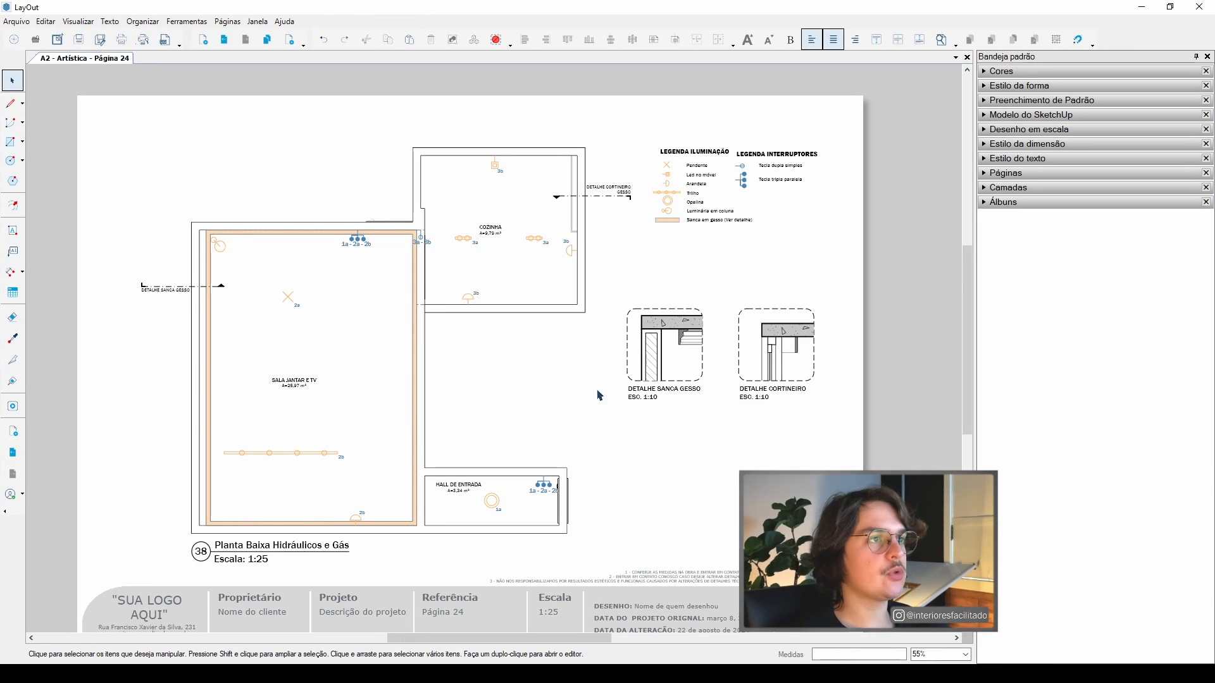
pyautogui.scroll(5, 177, 301)
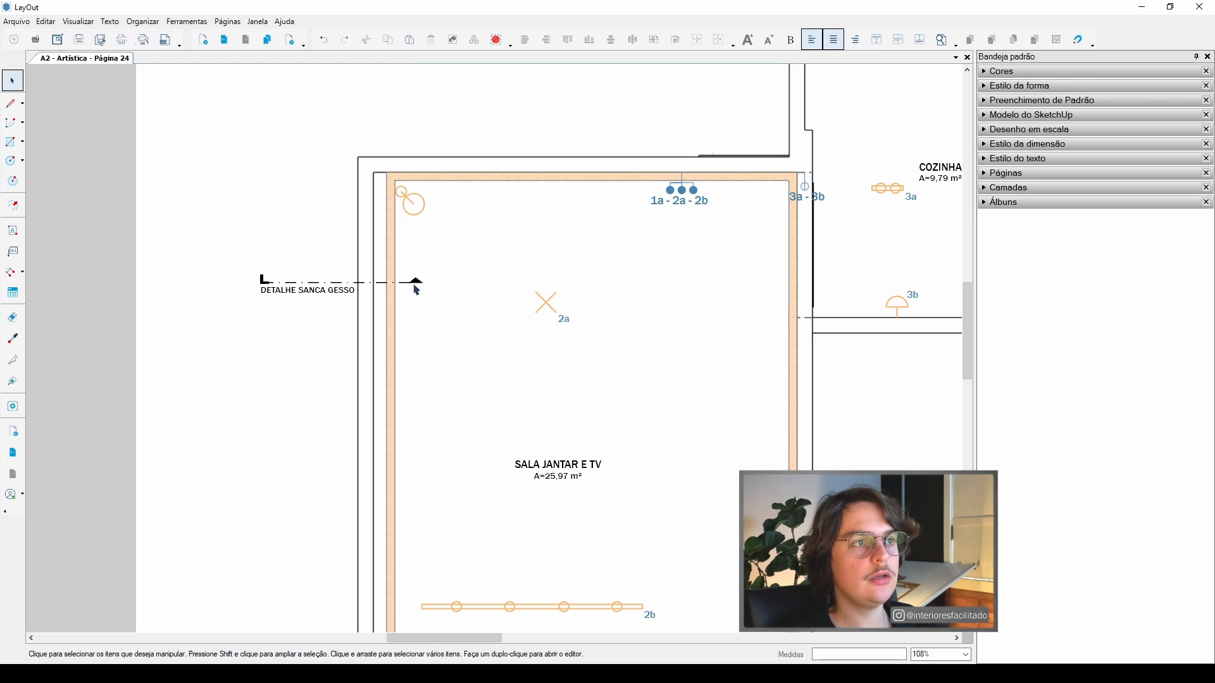
pyautogui.scroll(-3, 296, 297)
pyautogui.click(224, 40)
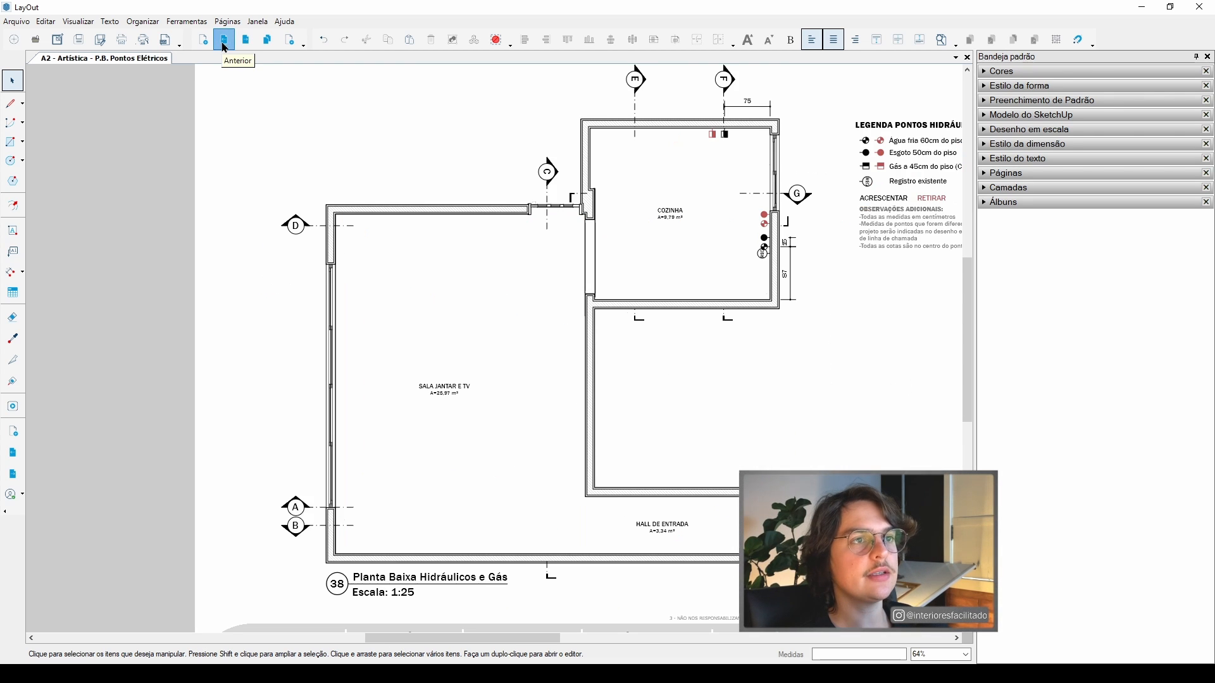
pyautogui.click(224, 39)
pyautogui.click(224, 39)
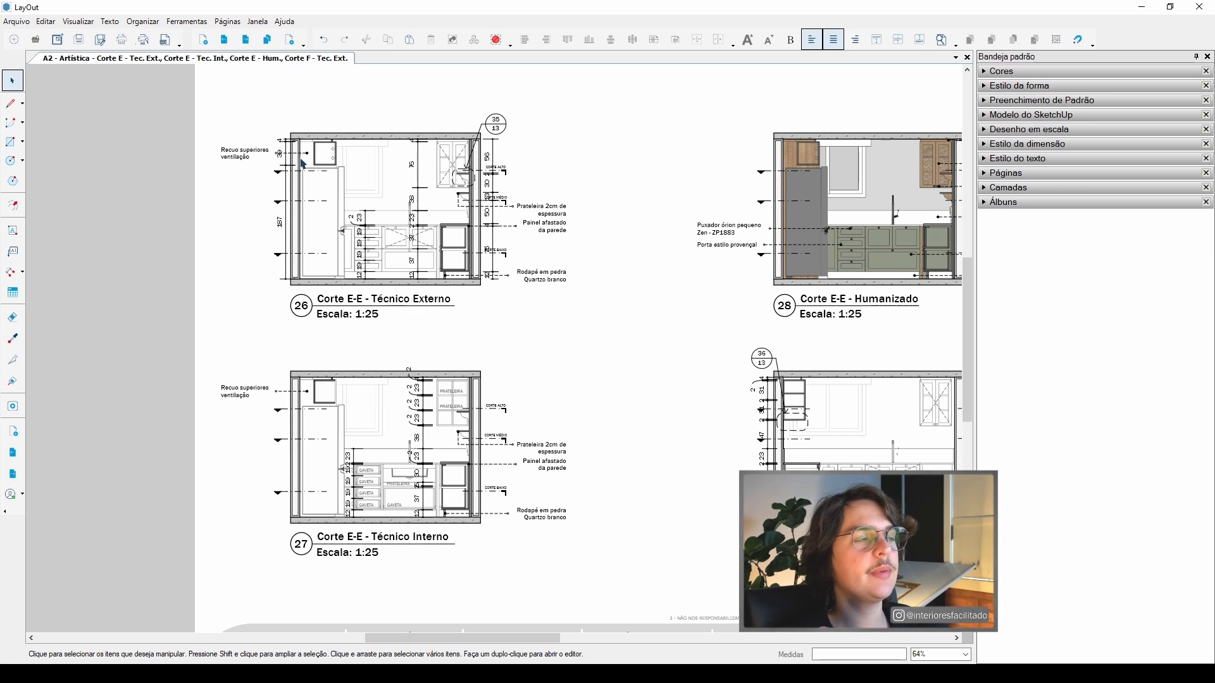
pyautogui.scroll(5, 494, 223)
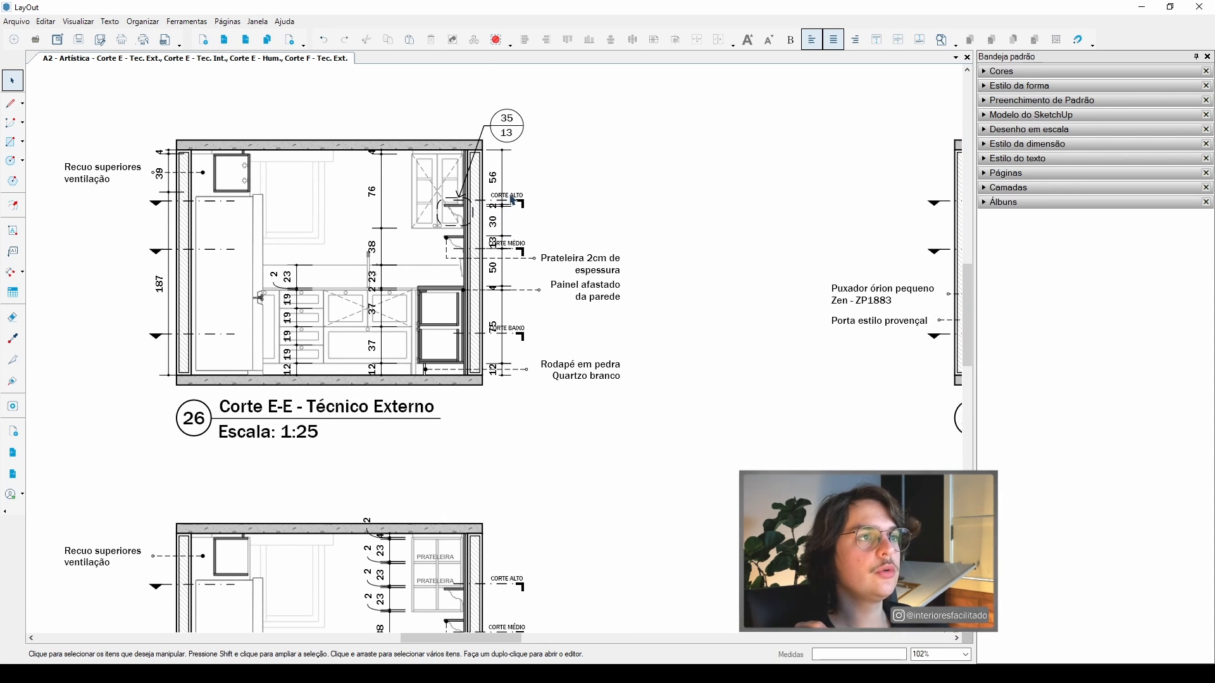
pyautogui.scroll(-5, 534, 260)
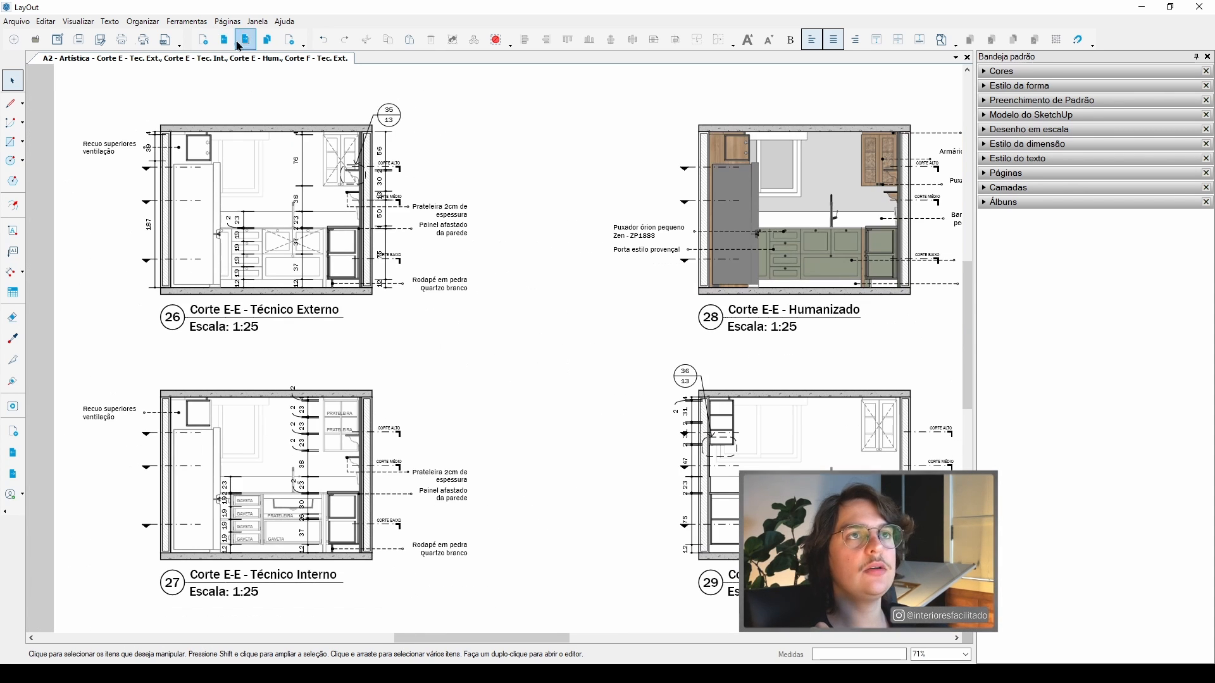
pyautogui.click(246, 39)
pyautogui.click(246, 40)
pyautogui.click(246, 39)
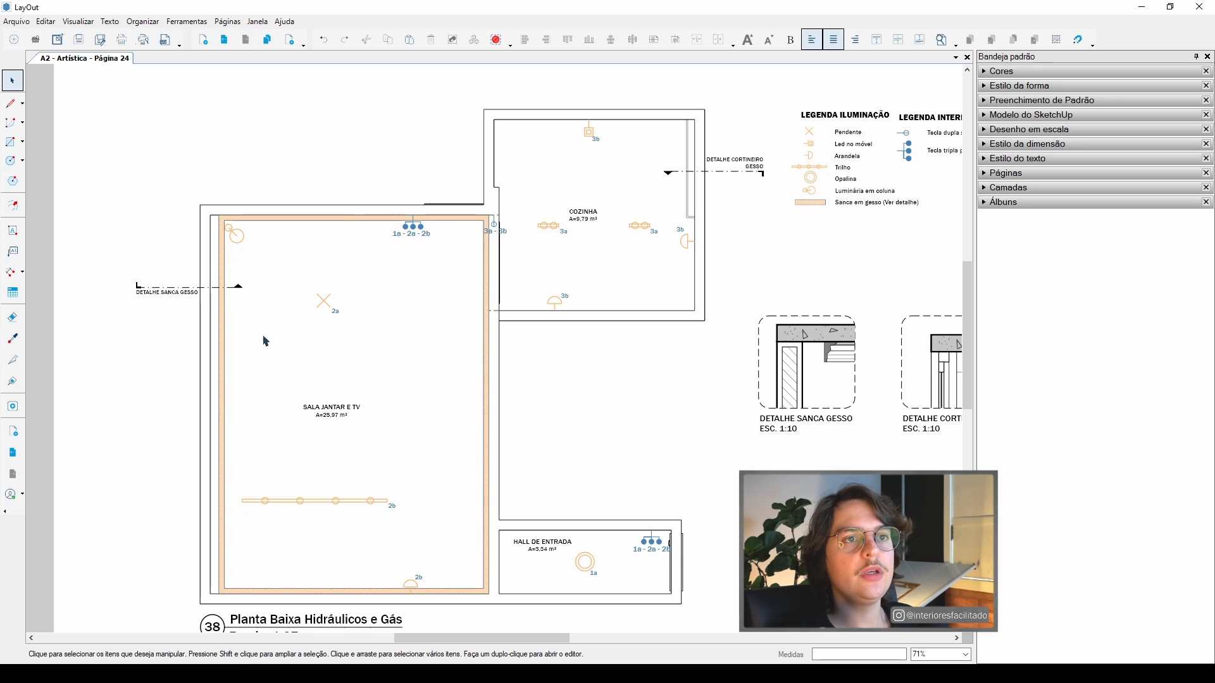
# - Examine the "DETALHE SANCA GESSO" and "DETALHE CORTINEIRO" drawings and the overall layout of the lighting sheet
pyautogui.scroll(-2, 663, 334)
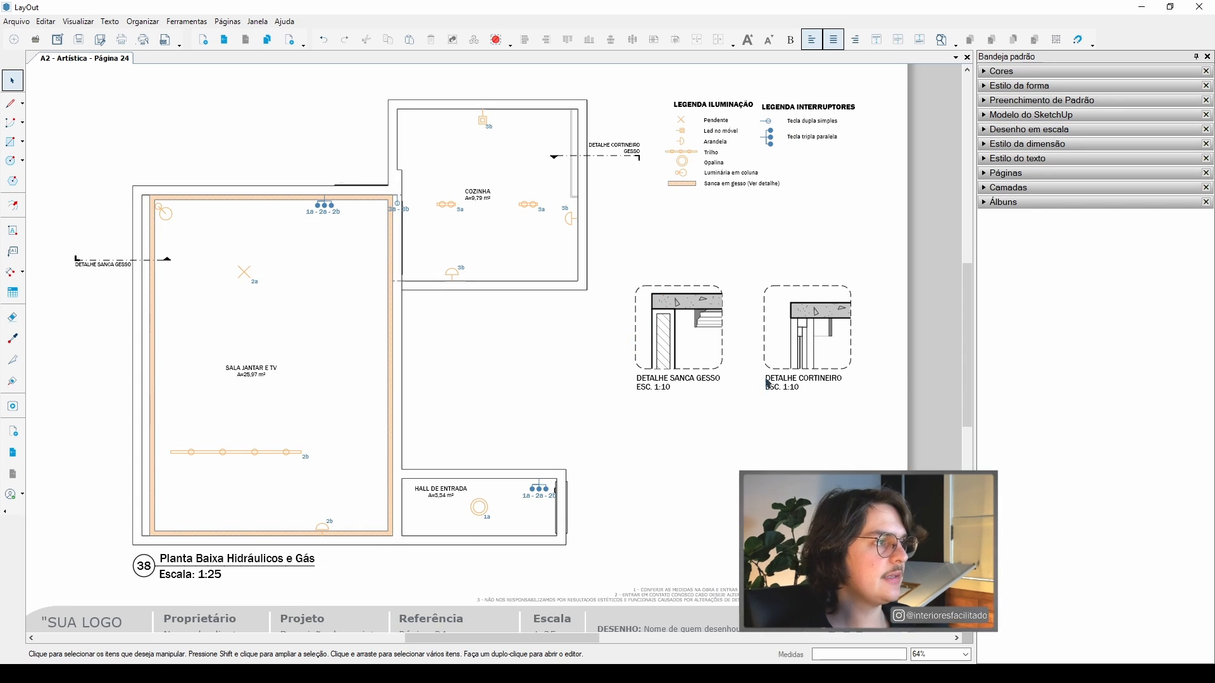
pyautogui.scroll(2, 442, 387)
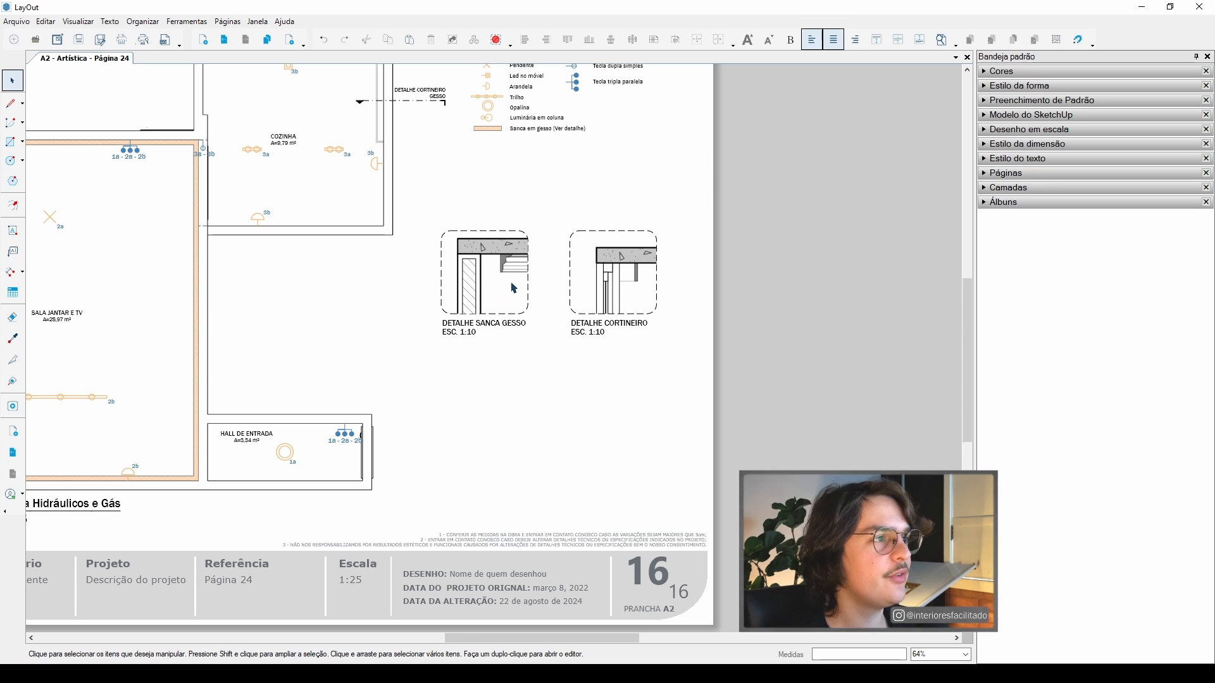
pyautogui.scroll(1, 499, 274)
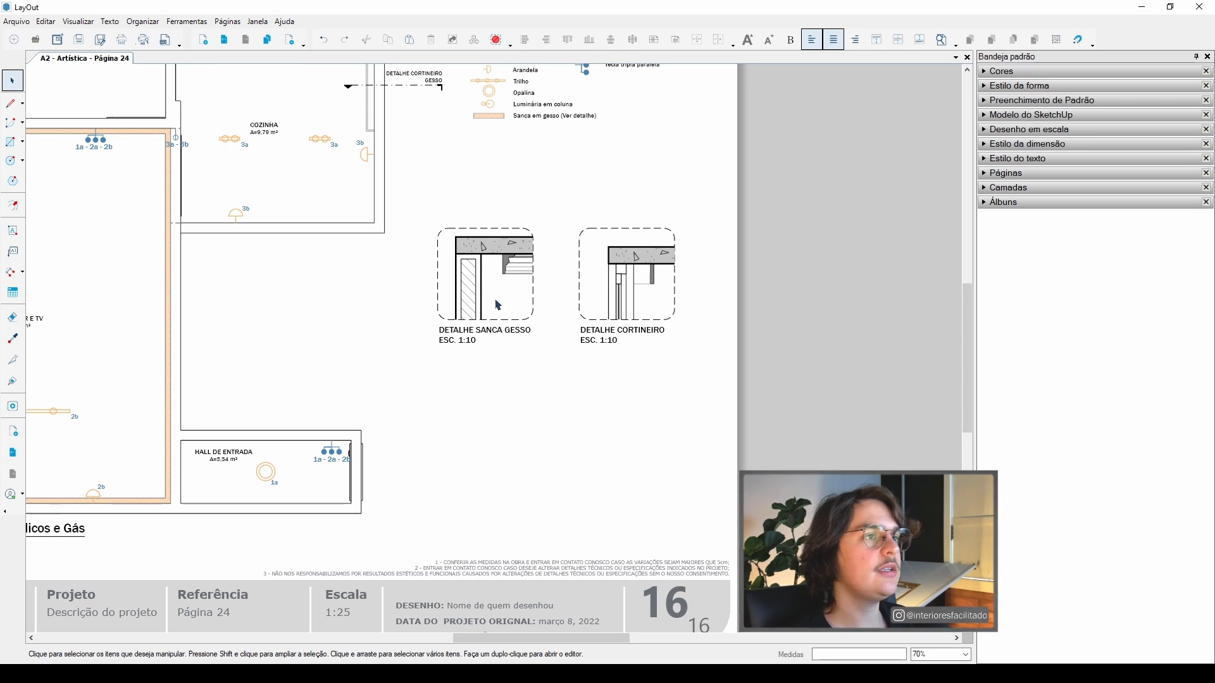
pyautogui.scroll(-3, 479, 276)
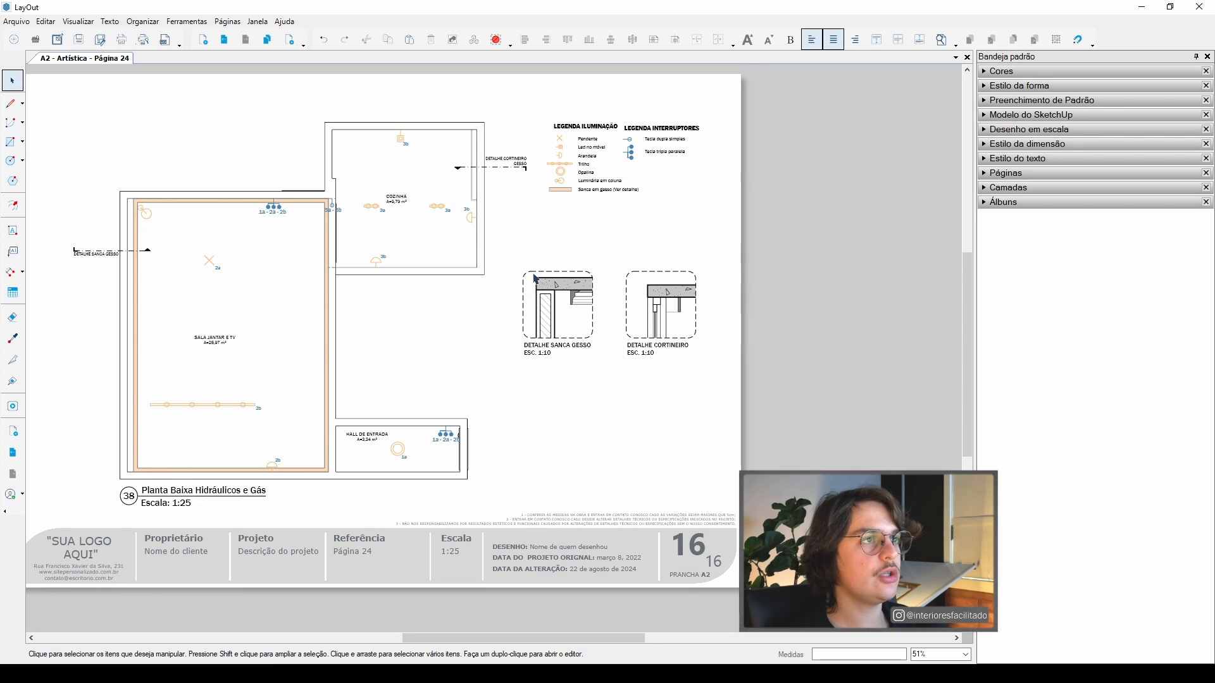
pyautogui.moveTo(560, 271); pyautogui.dragTo(628, 288, button='middle')
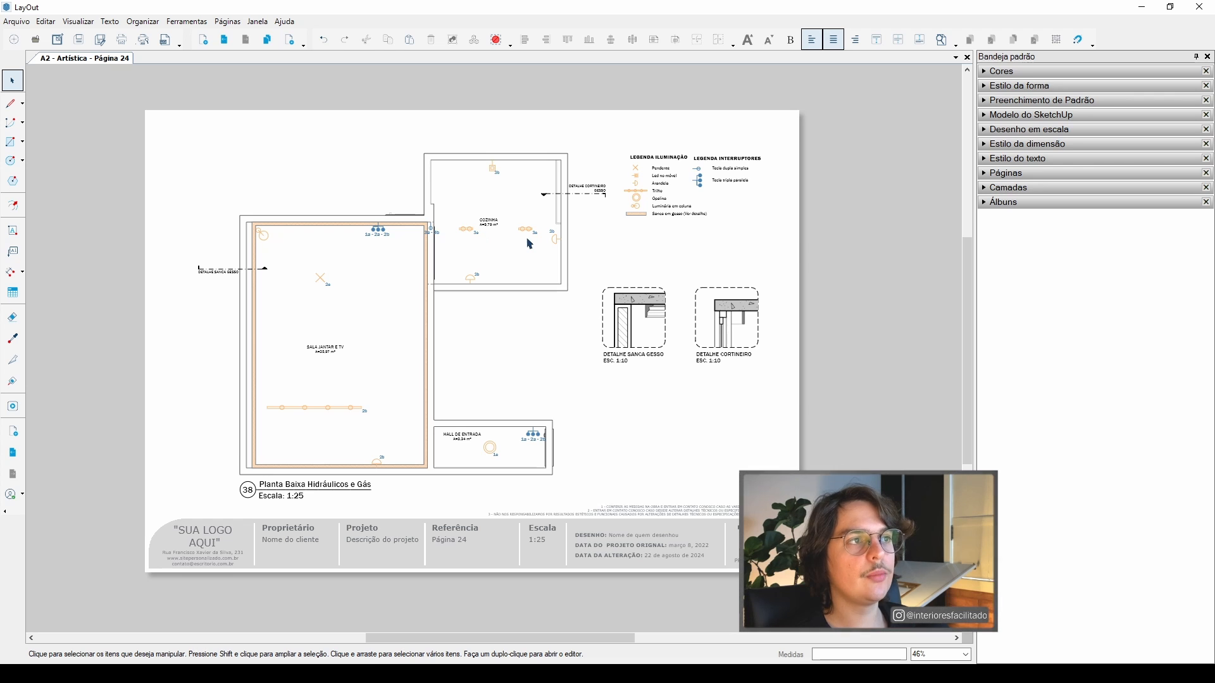
pyautogui.moveTo(363, 451); pyautogui.dragTo(353, 435, button='middle')
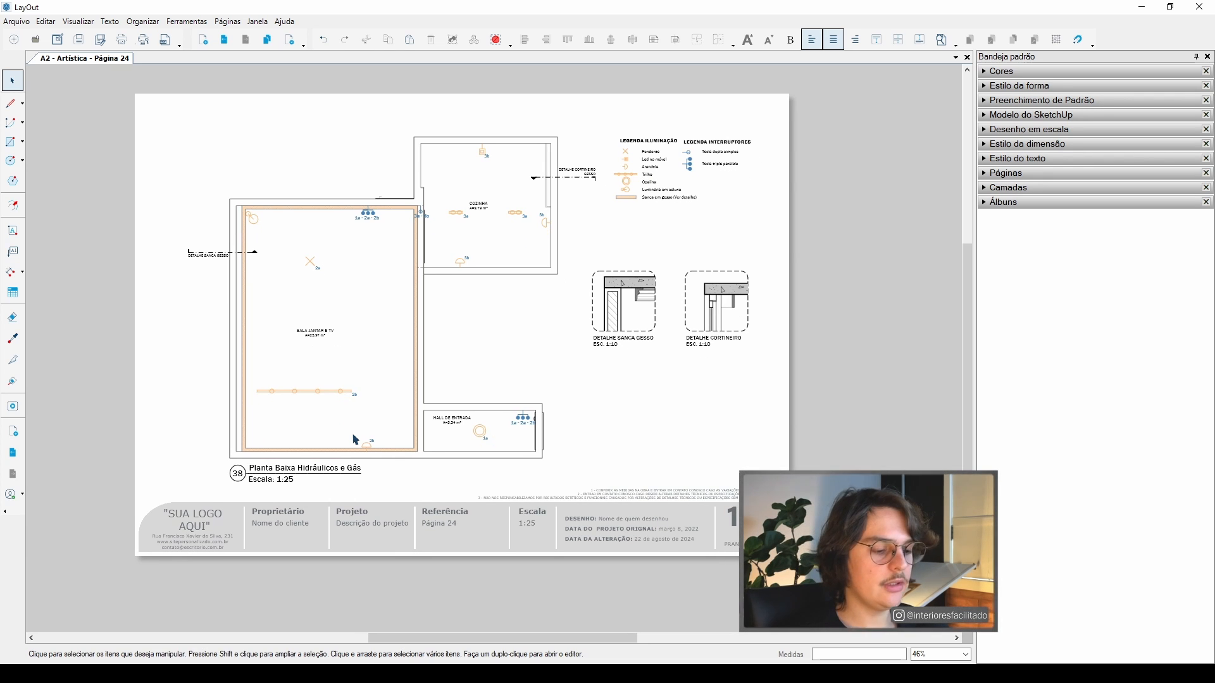
# - Dimension the horizontal distance from the lower Arandela in Sala Jantar e TV to the room's right wall, below the plan
pyautogui.scroll(5, 407, 450)
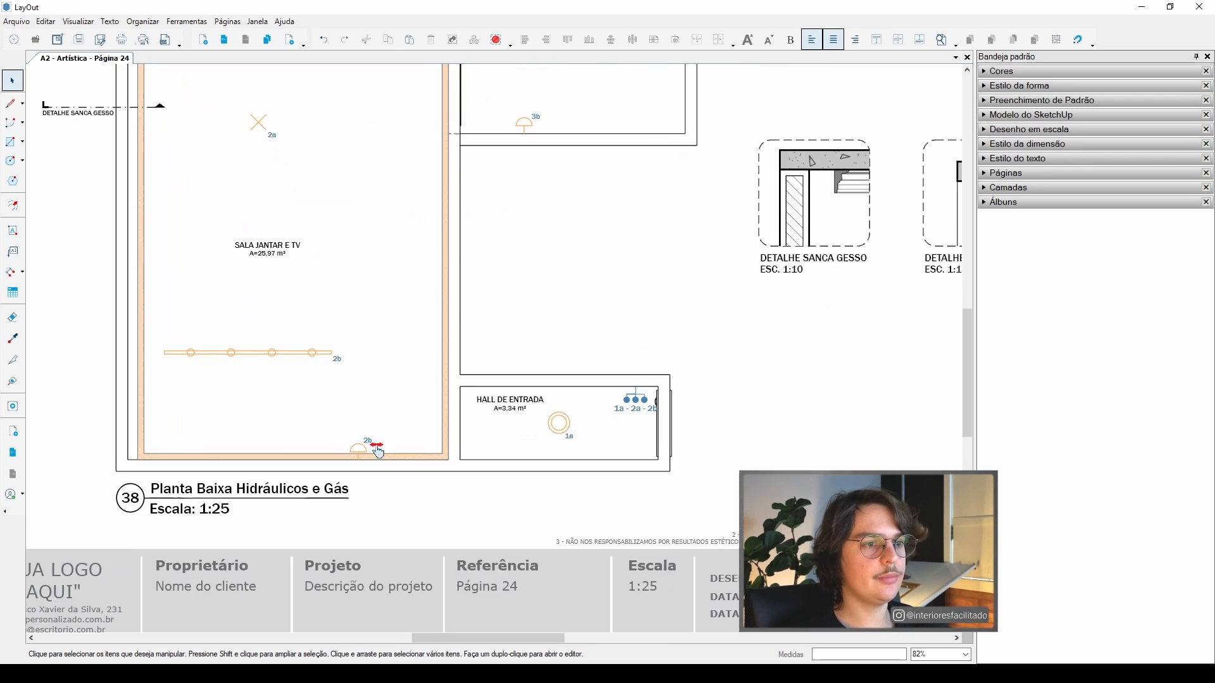
pyautogui.press('d')
pyautogui.click(365, 452)
pyautogui.click(470, 435)
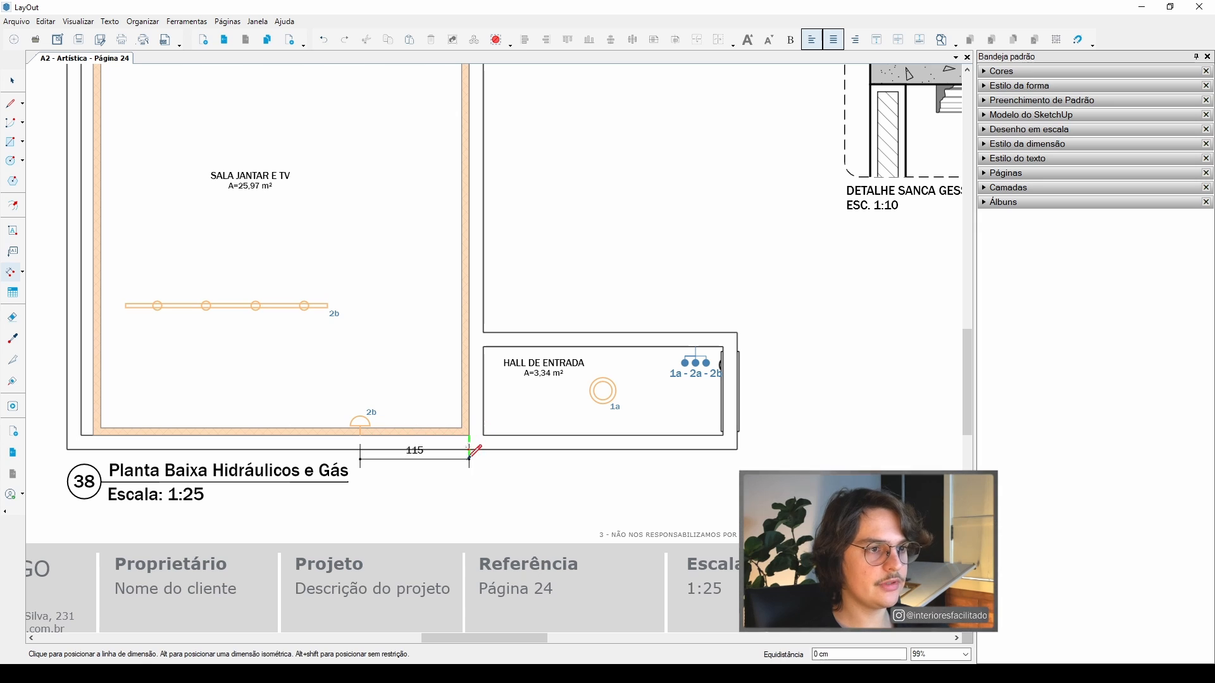
pyautogui.click(471, 456)
# - Dimension the Hall de Entrada Opalina's horizontal distances to the right and left walls, aligning both dimensions above the hall
pyautogui.click(603, 377)
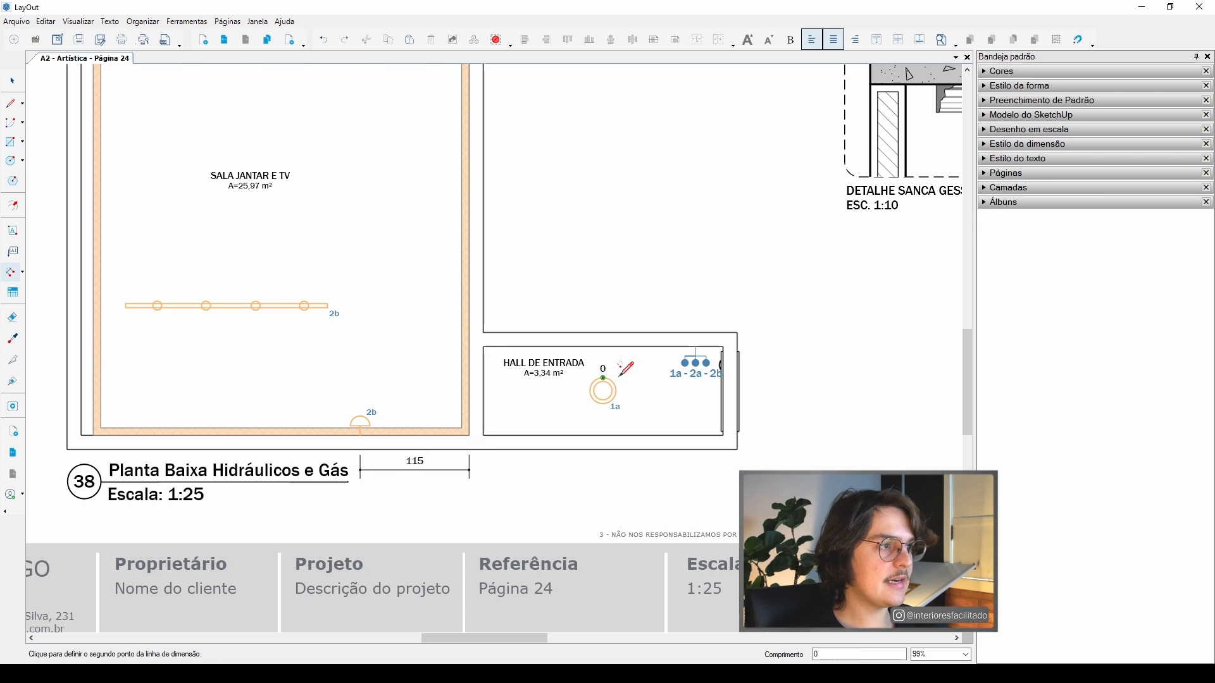
pyautogui.scroll(3, 722, 361)
pyautogui.click(722, 360)
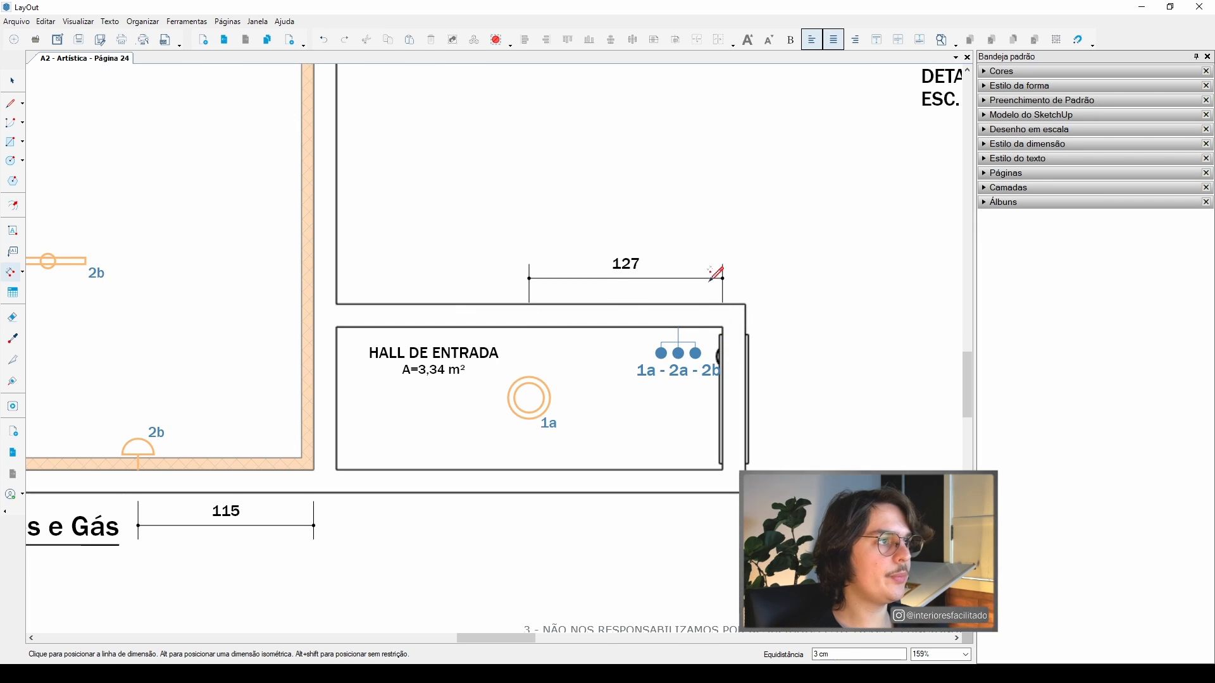
pyautogui.click(711, 271)
pyautogui.click(337, 304)
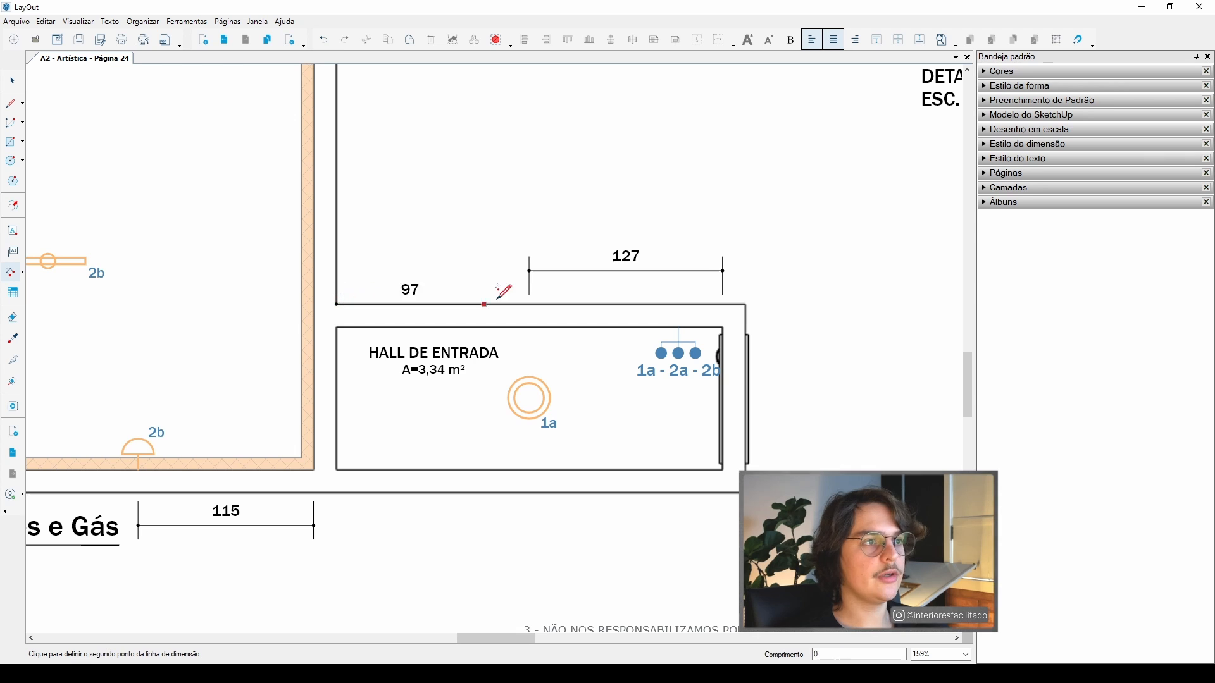
pyautogui.click(530, 365)
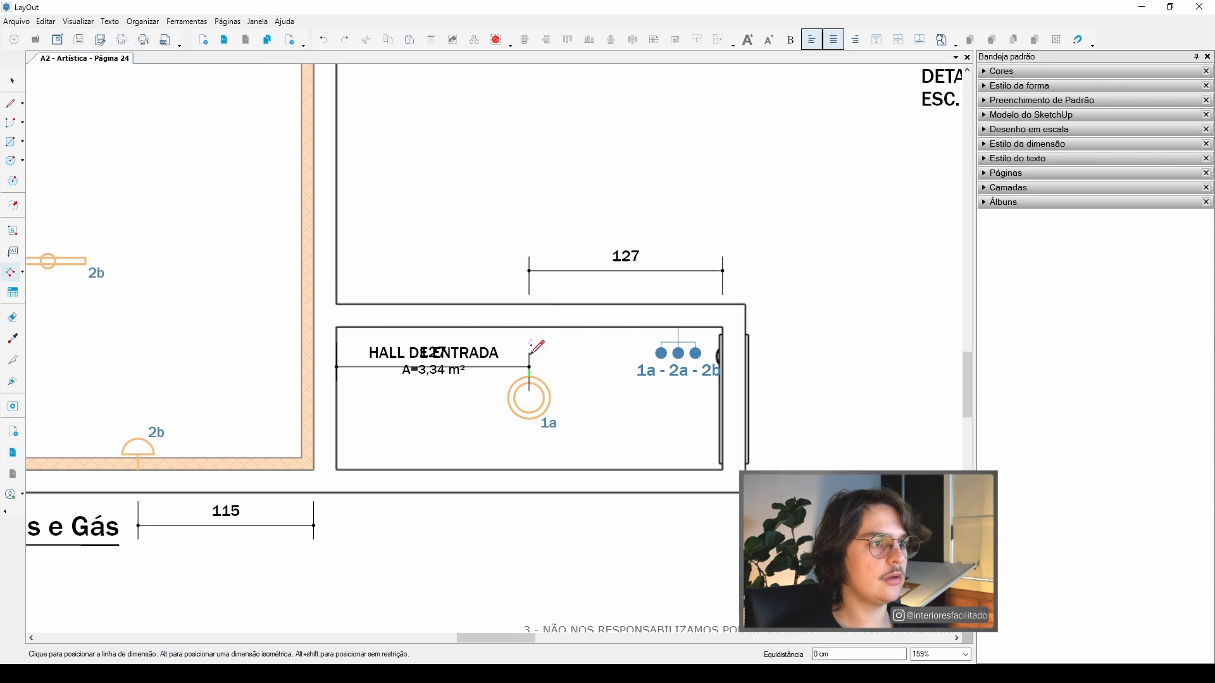
pyautogui.click(539, 270)
# - Dimension the vertical distance from Hall de Entrada's upper wall to the Opalina's centre, placing it right of the fixture
pyautogui.scroll(-3, 539, 272)
pyautogui.scroll(-2, 497, 317)
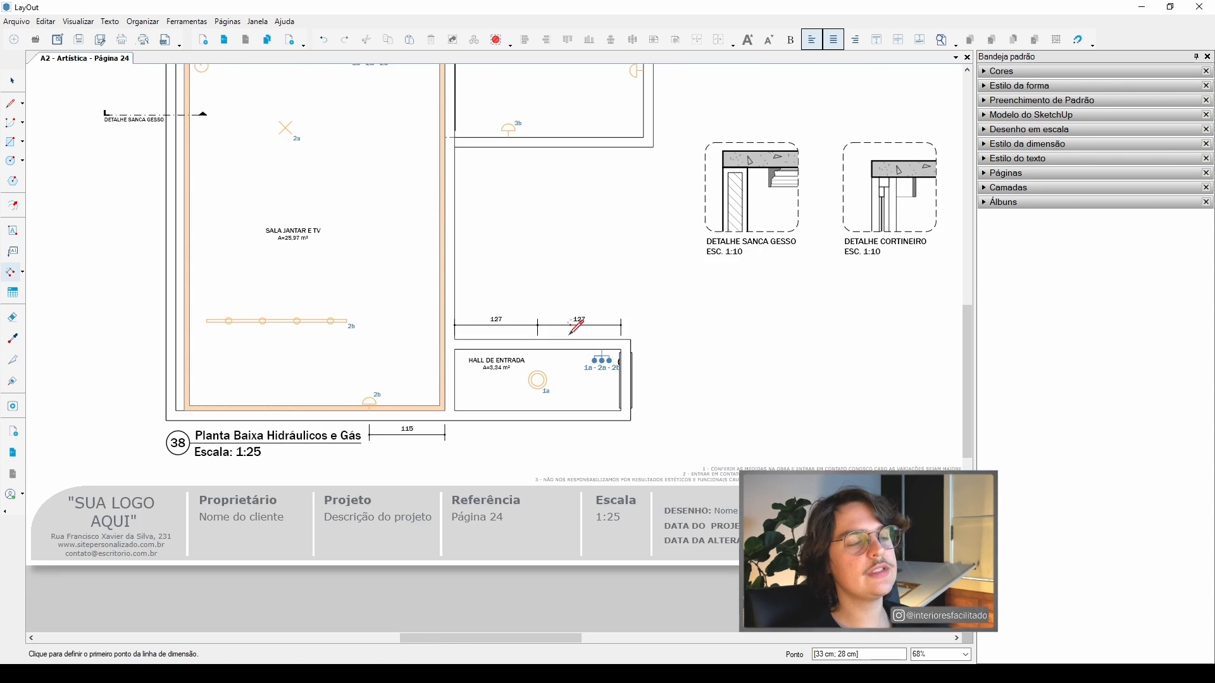
pyautogui.scroll(4, 572, 325)
pyautogui.click(453, 280)
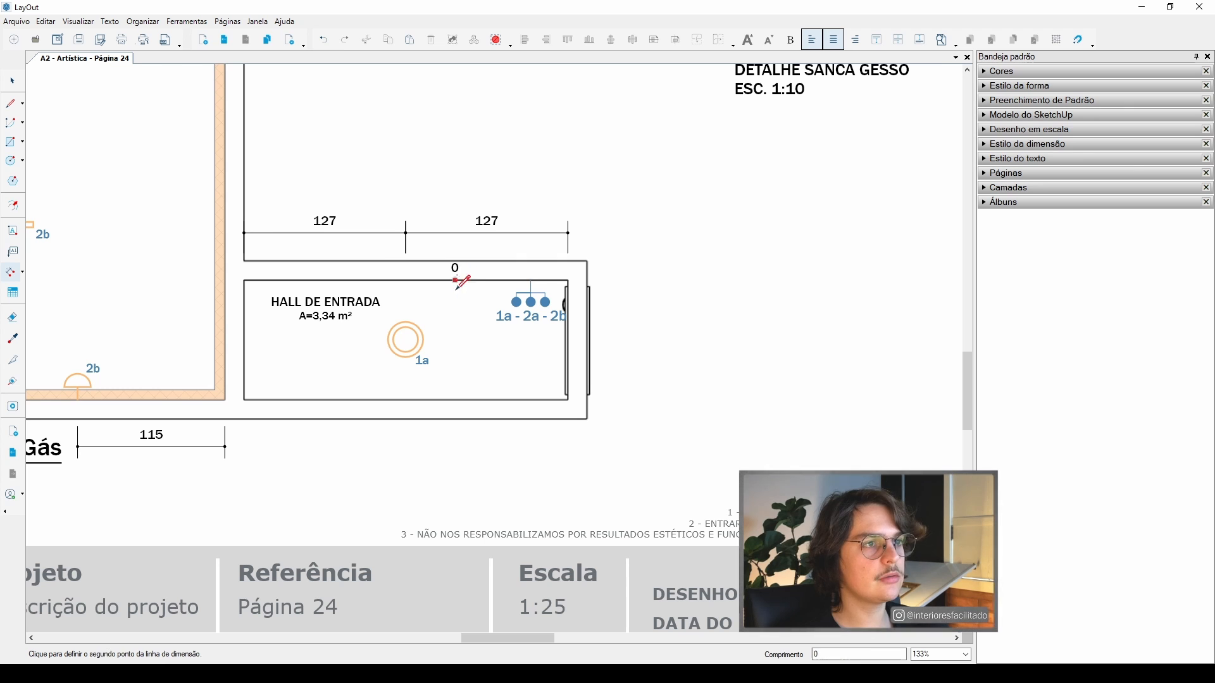
pyautogui.click(406, 340)
pyautogui.click(476, 338)
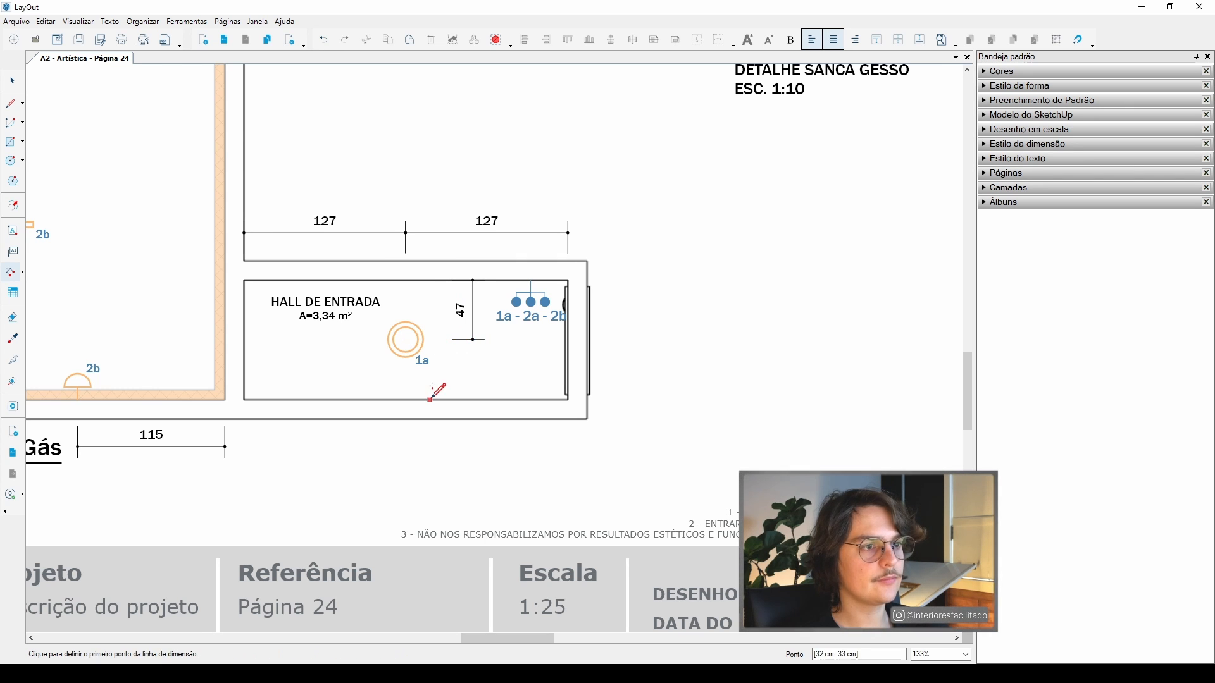
# - Dimension the Hall de Entrada Opalina's distance to the lower wall, and the lower Cozinha Arandela's horizontal distance to the kitchen's left wall, below the room
pyautogui.scroll(-5, 437, 389)
pyautogui.scroll(3, 519, 329)
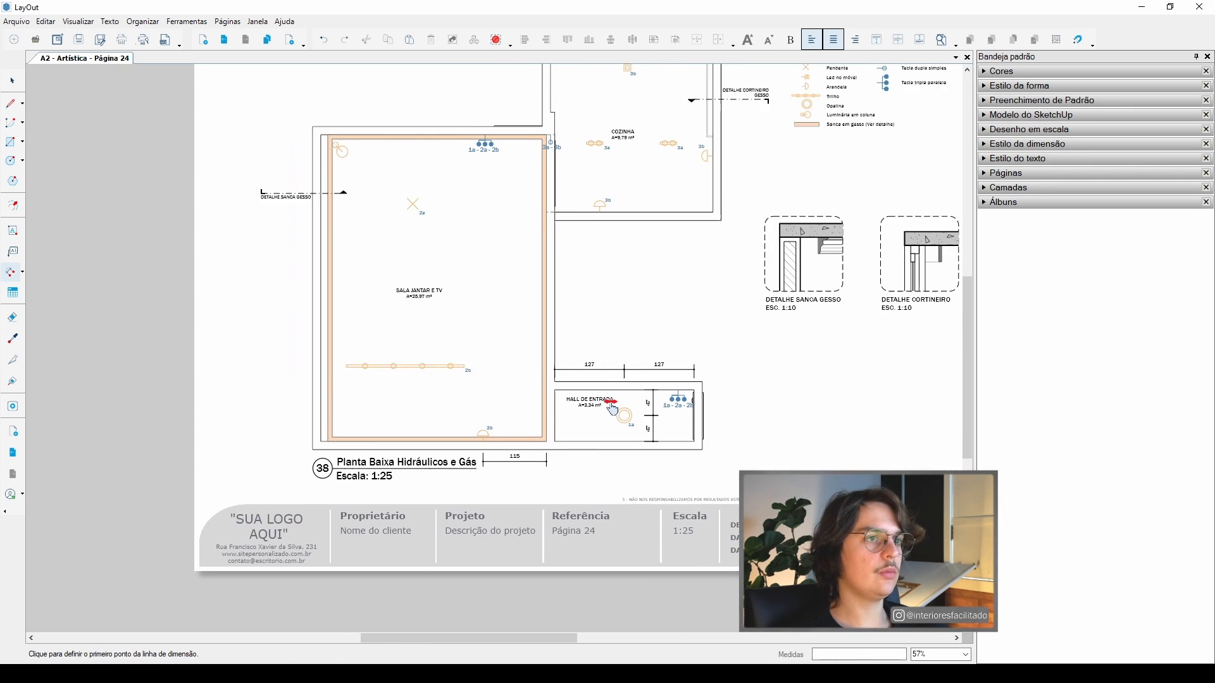
pyautogui.scroll(4, 497, 218)
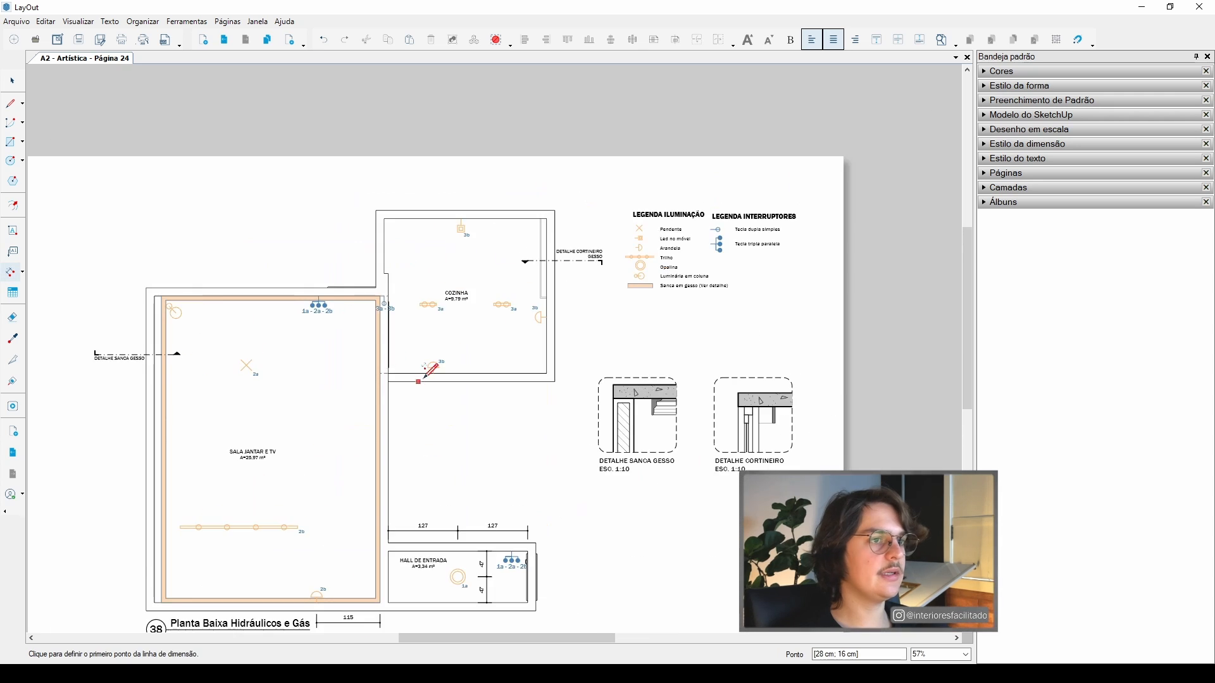
pyautogui.click(441, 369)
pyautogui.click(352, 369)
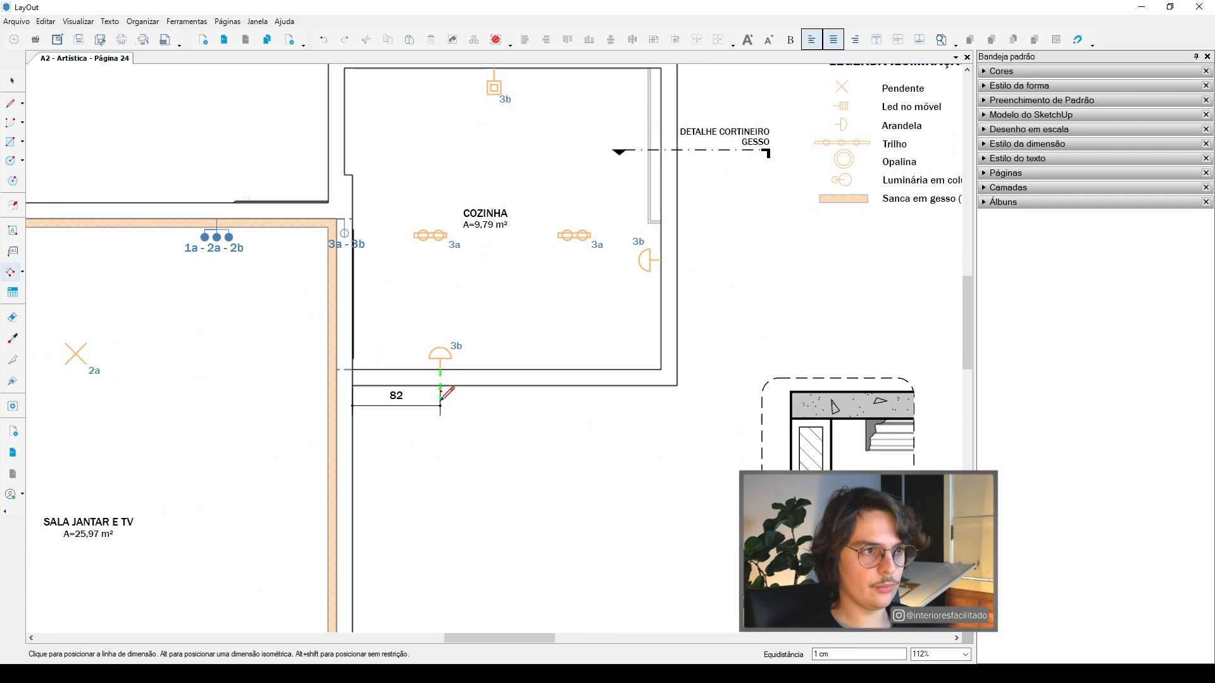
pyautogui.click(438, 406)
# - Dimension the vertical distance from the right-hand Cozinha Arandela to the kitchen's lower wall, placing it outside the right wall
pyautogui.moveTo(626, 279); pyautogui.dragTo(602, 319, button='middle')
pyautogui.click(636, 300)
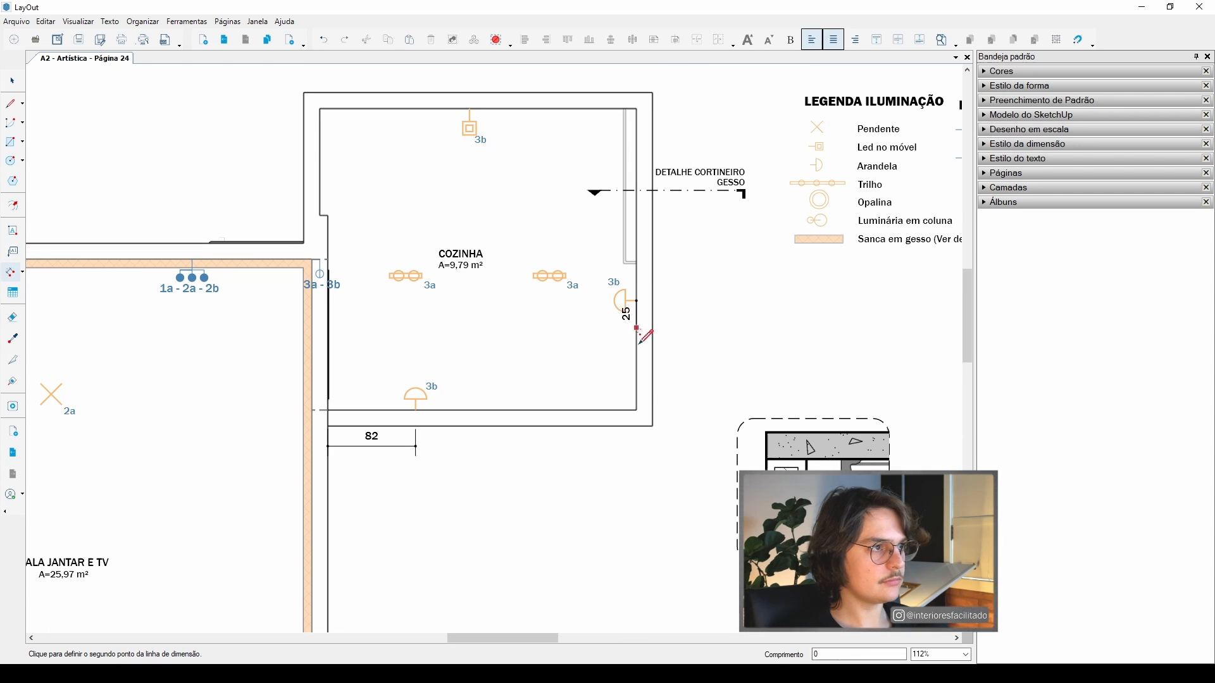
pyautogui.click(636, 410)
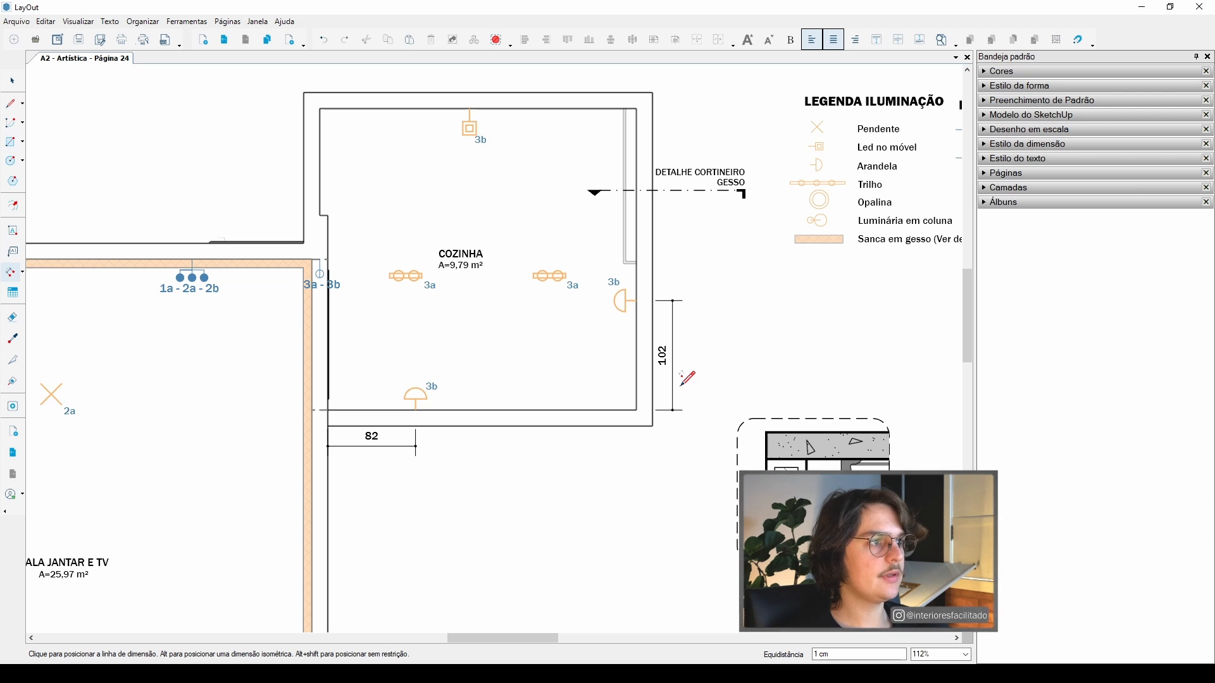
pyautogui.click(686, 379)
pyautogui.scroll(-3, 520, 257)
pyautogui.press('space')
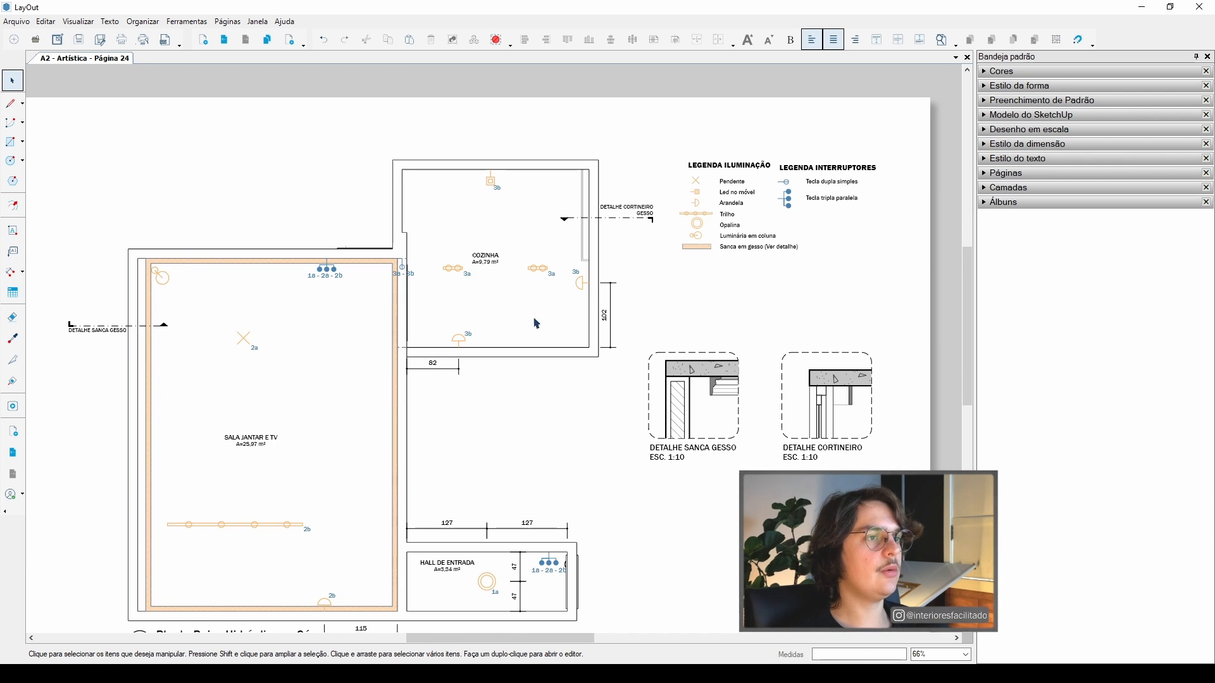
# - Group all floor plan dimensions around Cozinha, Hall de Entrada and Sala Jantar e TV into one group
pyautogui.scroll(-1, 537, 324)
pyautogui.click(622, 289)
pyautogui.moveTo(474, 341); pyautogui.dragTo(508, 292, button='middle')
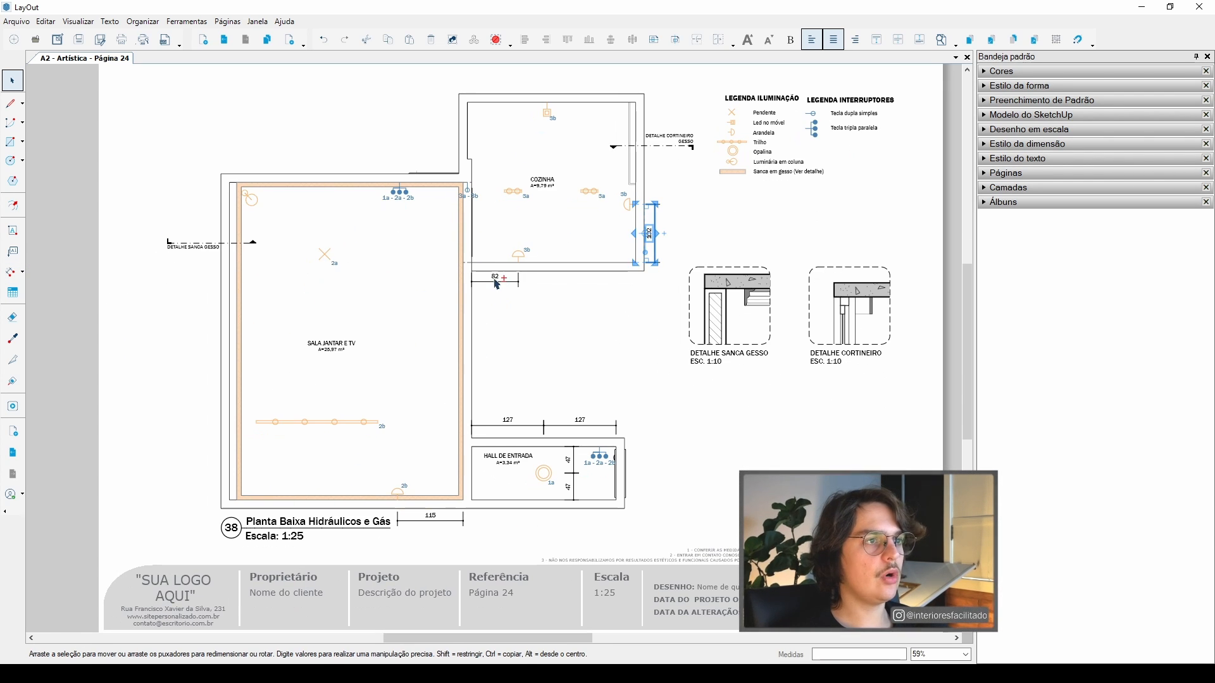
pyautogui.keyDown('shift'); pyautogui.click(498, 281); pyautogui.keyUp('shift')
pyautogui.keyDown('shift'); pyautogui.click(506, 421); pyautogui.keyUp('shift')
pyautogui.keyDown('shift'); pyautogui.click(591, 428); pyautogui.keyUp('shift')
pyautogui.keyDown('shift'); pyautogui.click(453, 516); pyautogui.keyUp('shift')
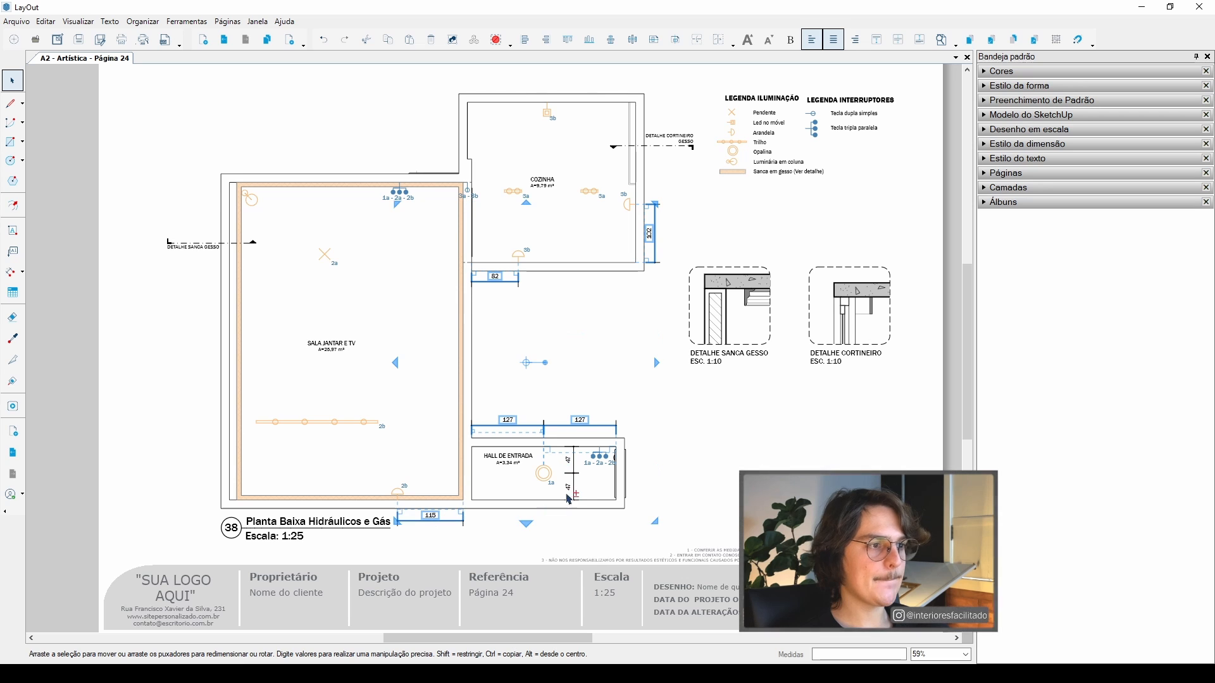
pyautogui.keyDown('shift'); pyautogui.click(570, 488); pyautogui.keyUp('shift')
pyautogui.keyDown('shift'); pyautogui.click(568, 460); pyautogui.keyUp('shift')
pyautogui.scroll(-2, 448, 446)
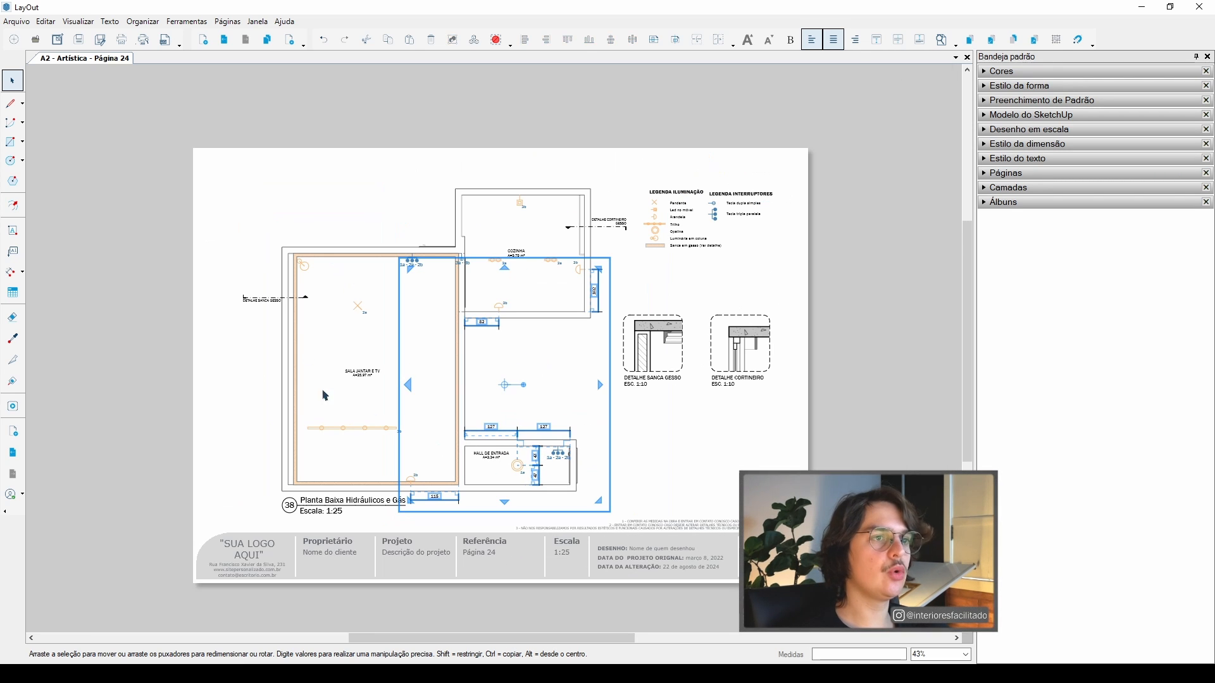
pyautogui.click(516, 497)
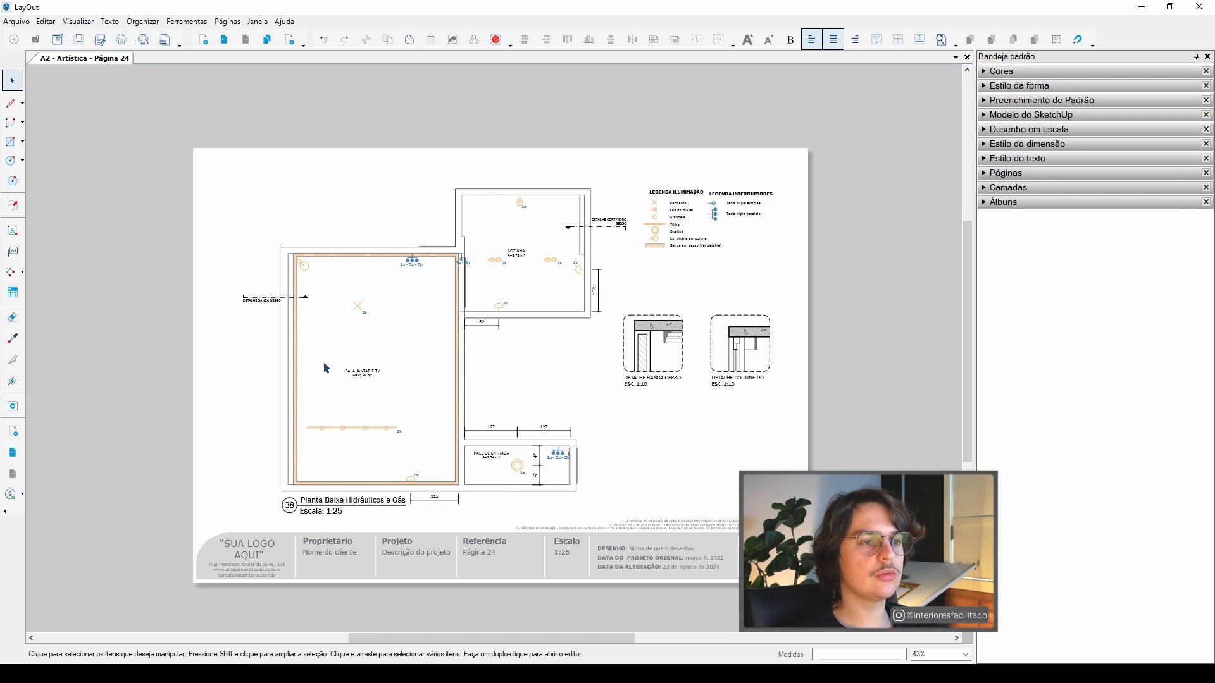
# - Open the "DETALHE SANCA GESSO" group for editing and set the dimension scale to 1:10
pyautogui.scroll(3, 457, 439)
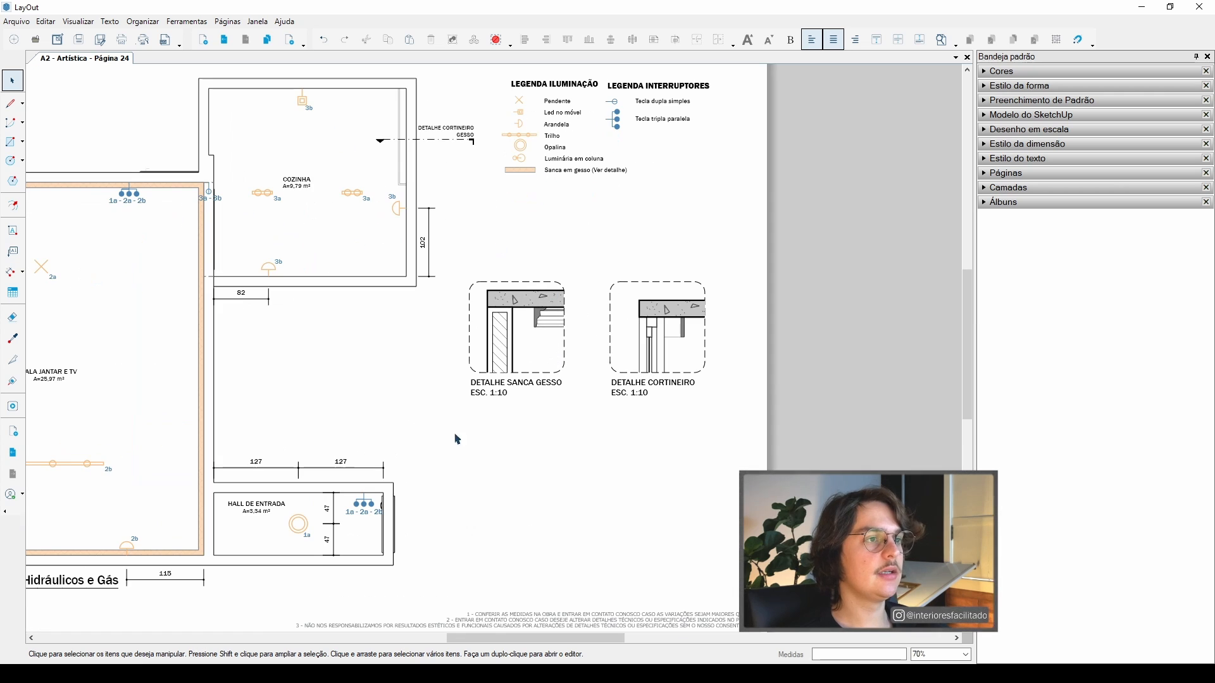
pyautogui.moveTo(391, 300); pyautogui.dragTo(424, 289, button='middle')
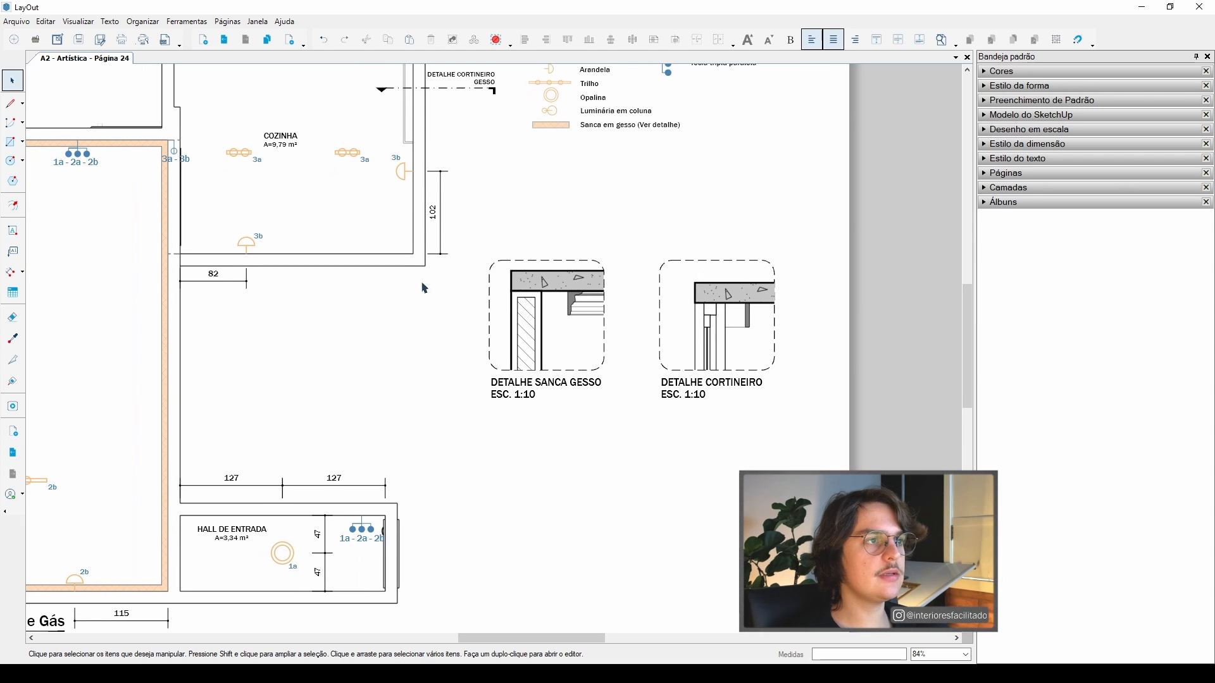
pyautogui.scroll(4, 539, 301)
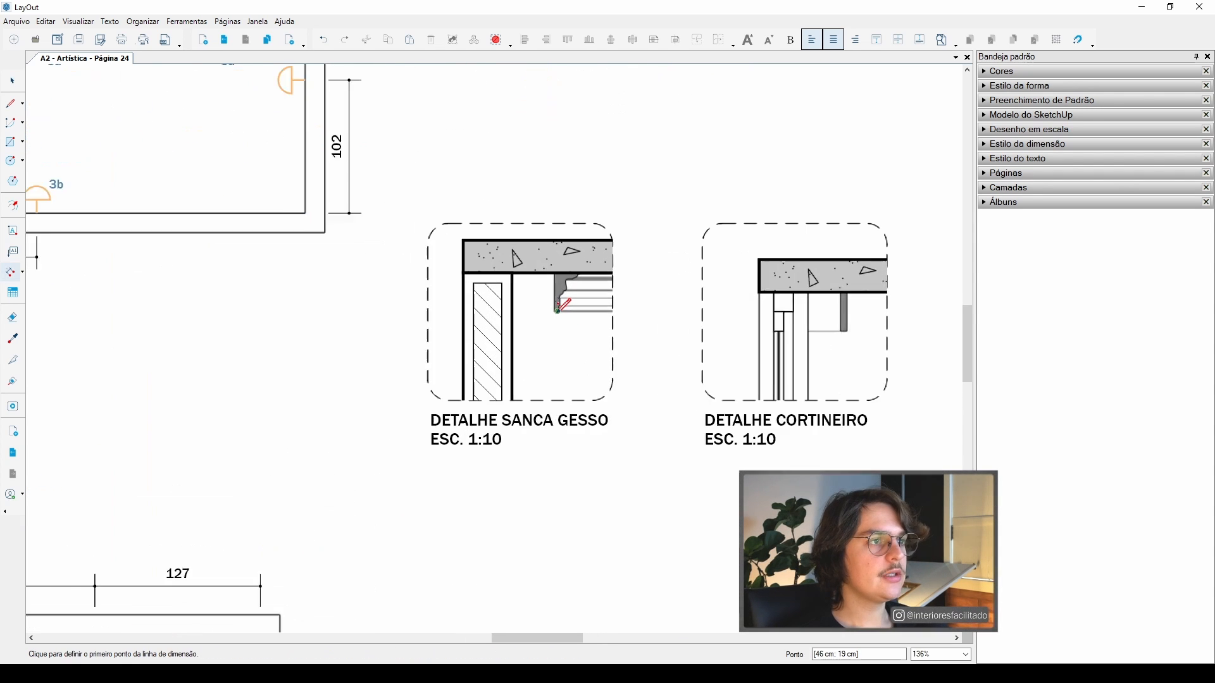
pyautogui.doubleClick(553, 281)
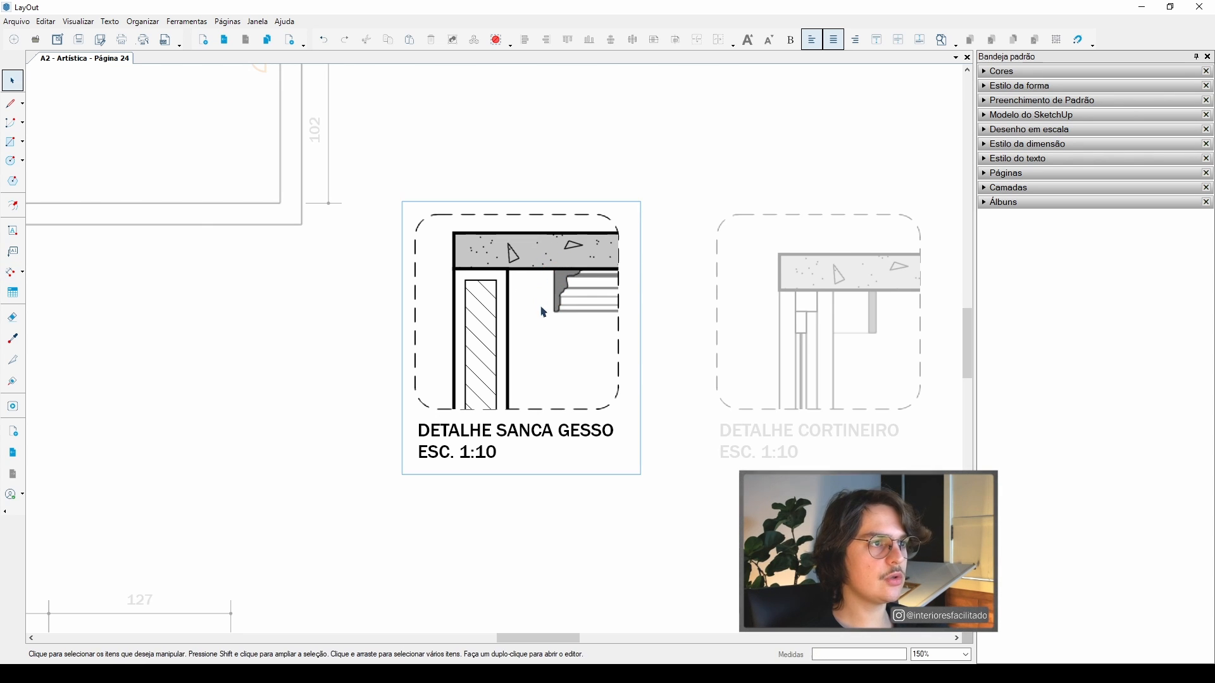
pyautogui.scroll(-2, 543, 312)
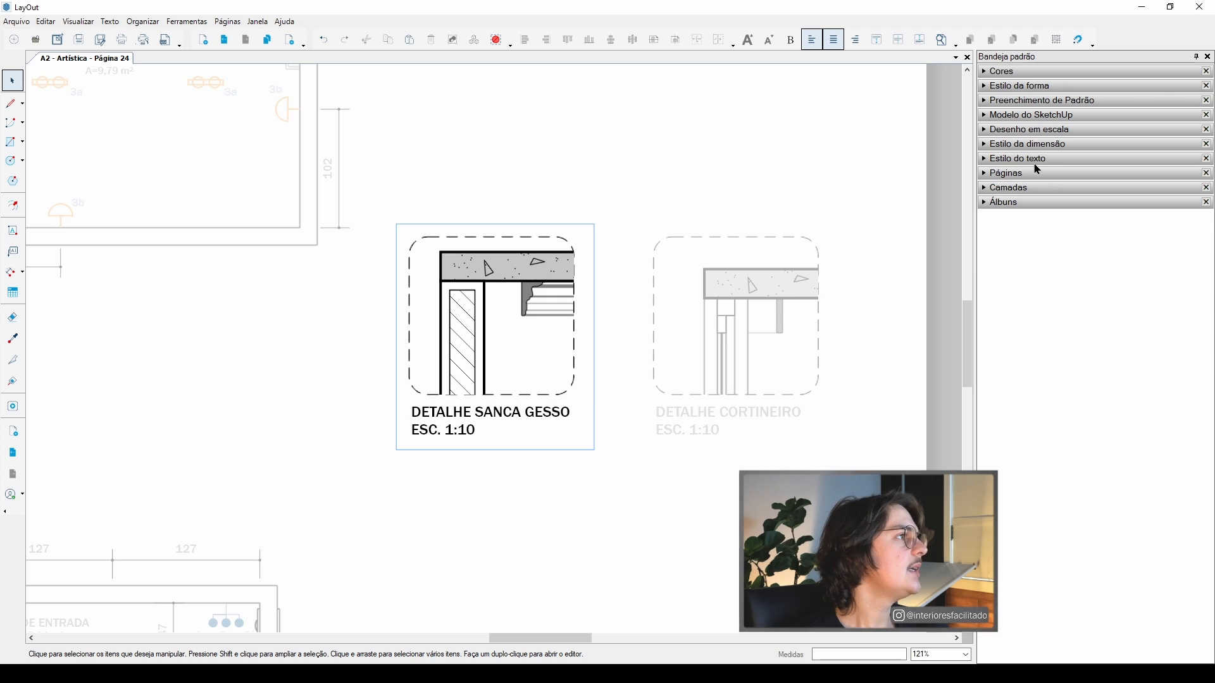
pyautogui.click(1041, 145)
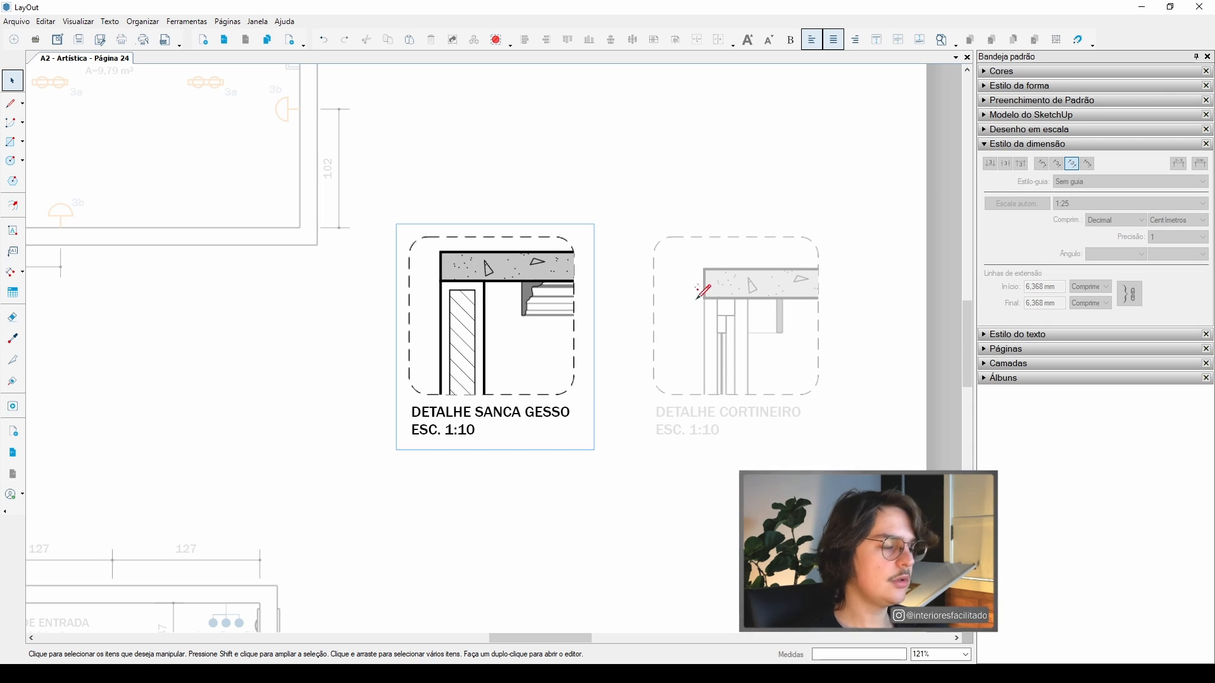
pyautogui.press('d')
pyautogui.click(1076, 203)
pyautogui.click(1069, 229)
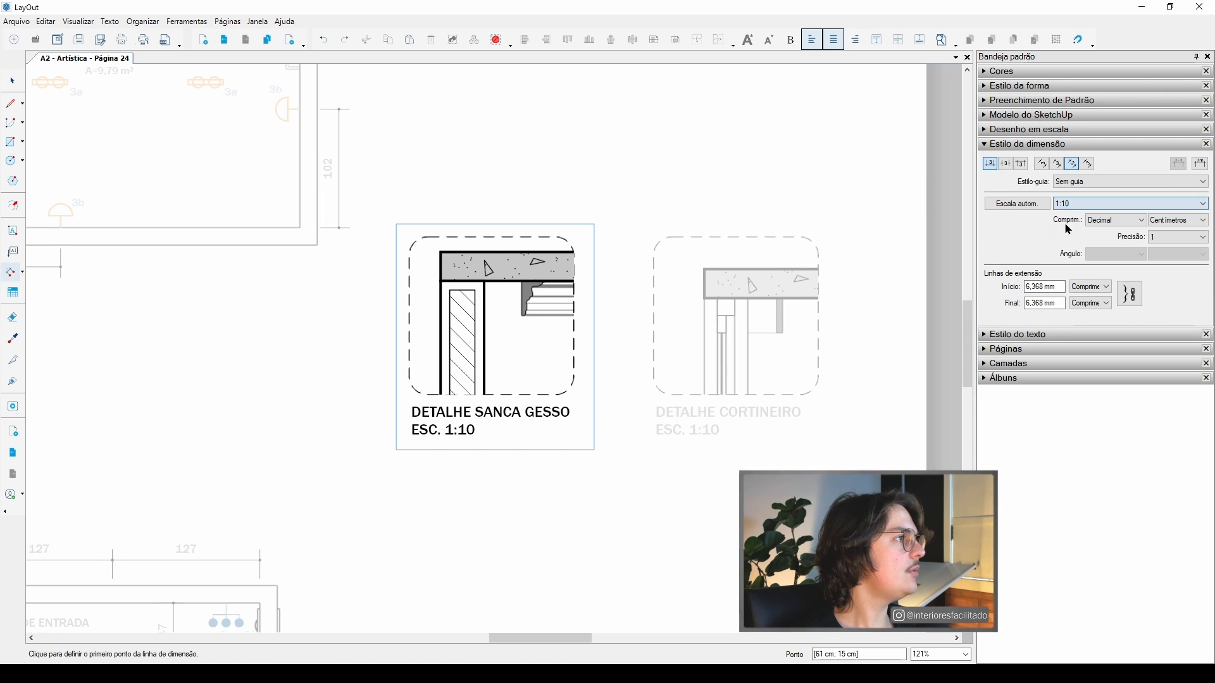
# - Dimension the horizontal gap between the wall and the gesso sanca, placing the dimension above the detail frame
pyautogui.scroll(1, 524, 314)
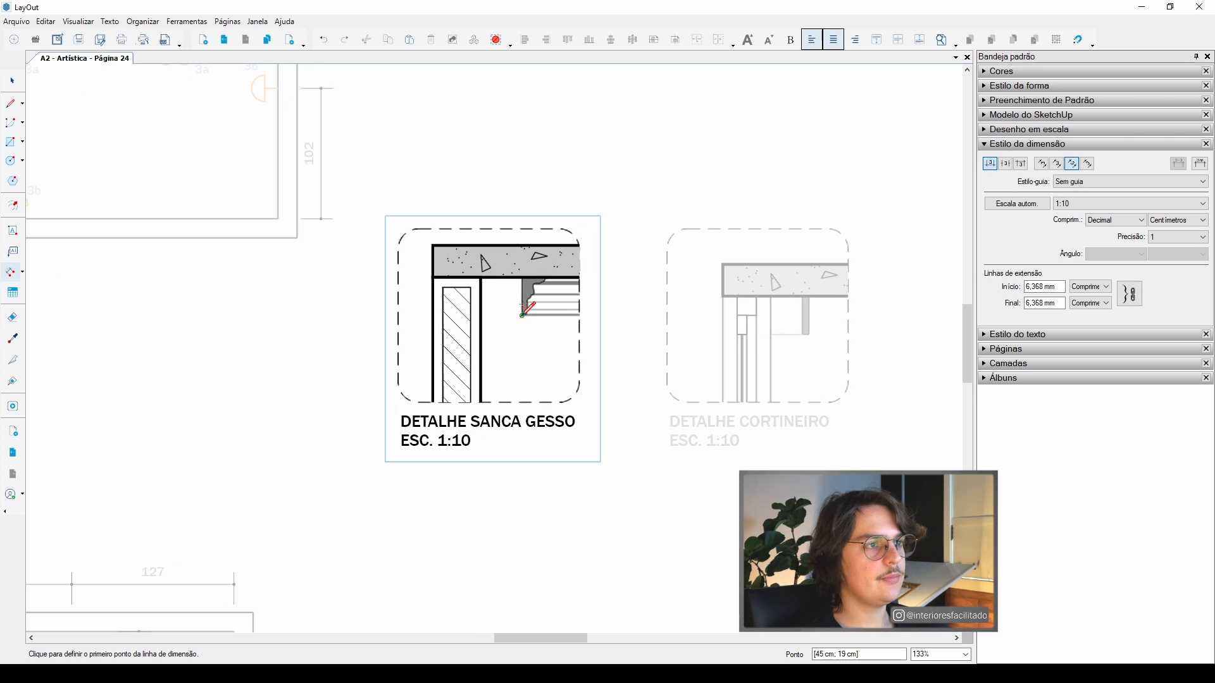
pyautogui.click(481, 277)
pyautogui.click(522, 278)
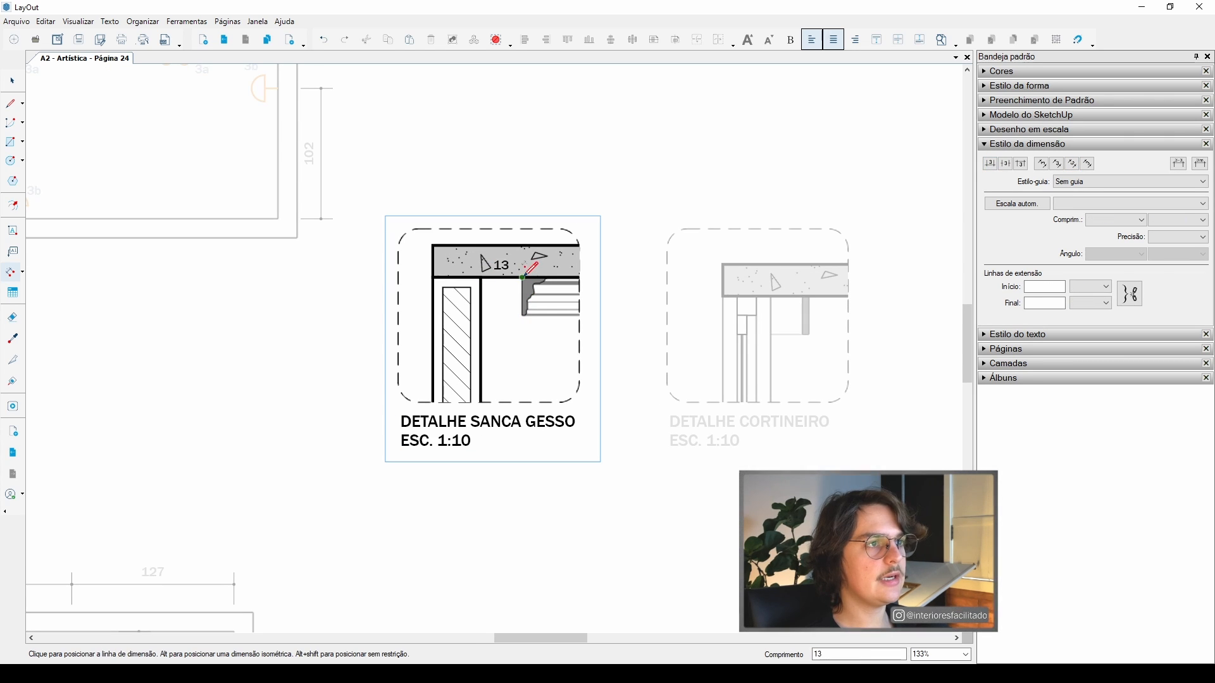
pyautogui.click(524, 196)
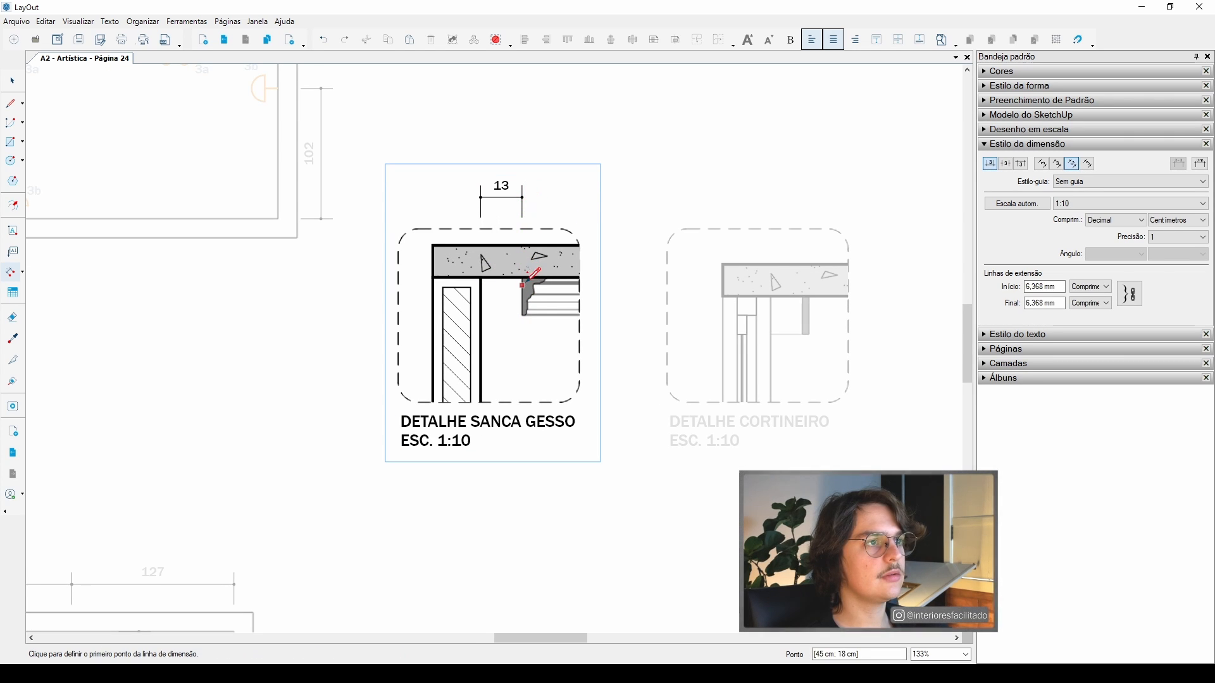
# - Dimension the gesso sanca's height below the slab, placing the dimension outside the detail frame's right edge
pyautogui.click(580, 277)
pyautogui.click(580, 314)
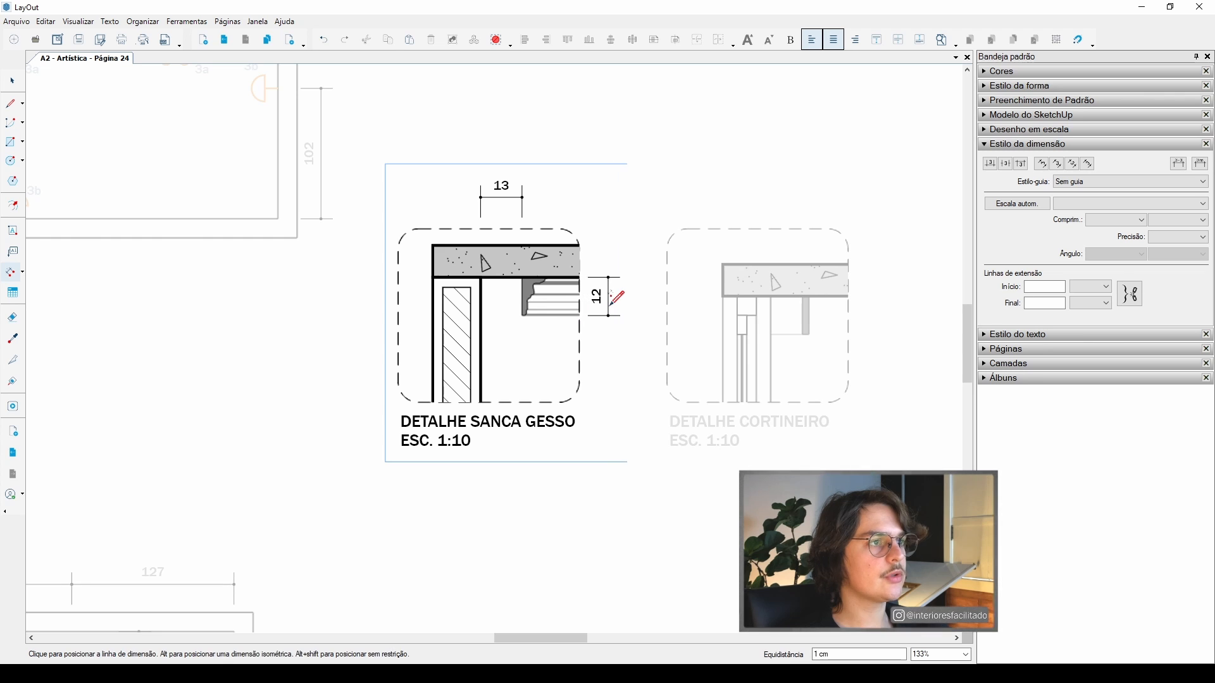
pyautogui.click(617, 298)
pyautogui.scroll(-5, 531, 302)
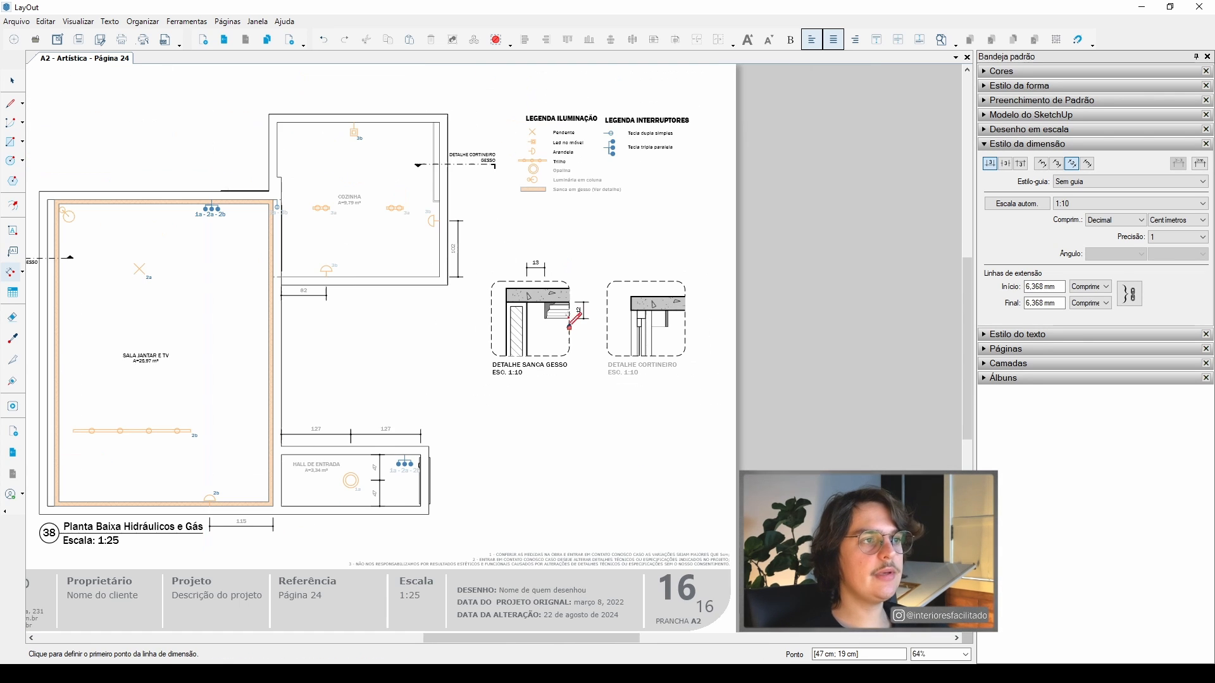
pyautogui.press('space')
# - Dimension the gesso sanca's top width above the detail frame, aligned with the wall gap dimension
pyautogui.moveTo(531, 301); pyautogui.dragTo(586, 297, button='middle')
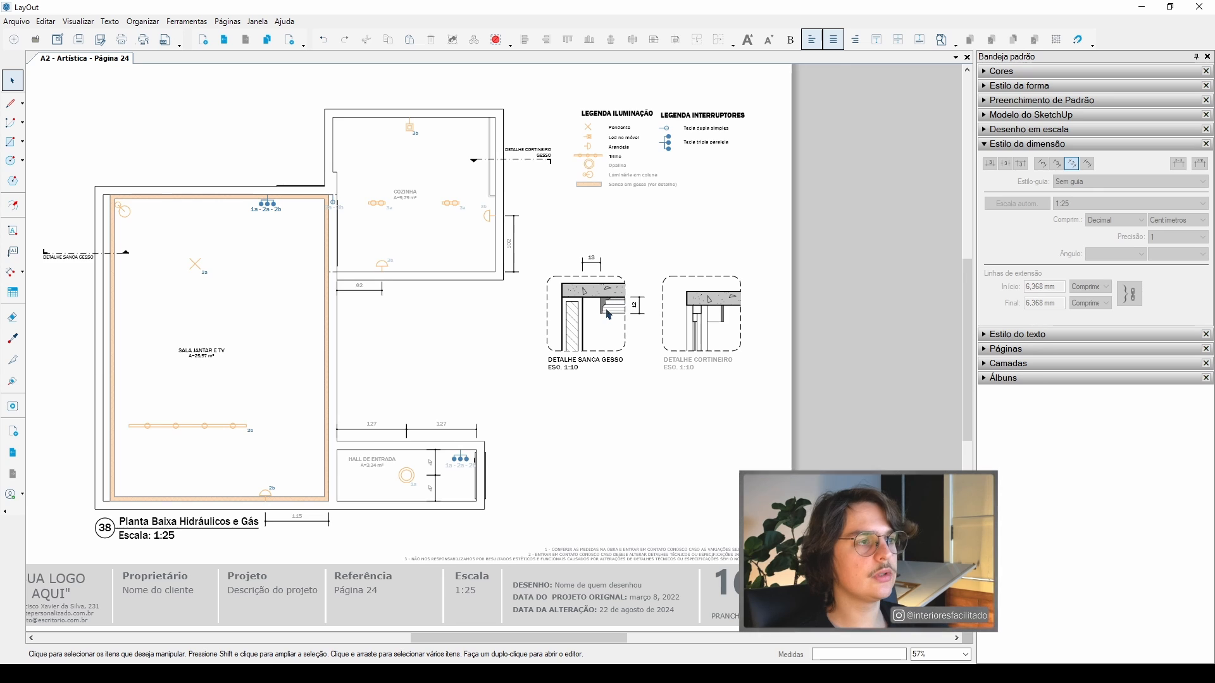
pyautogui.scroll(2, 609, 315)
pyautogui.scroll(5, 630, 281)
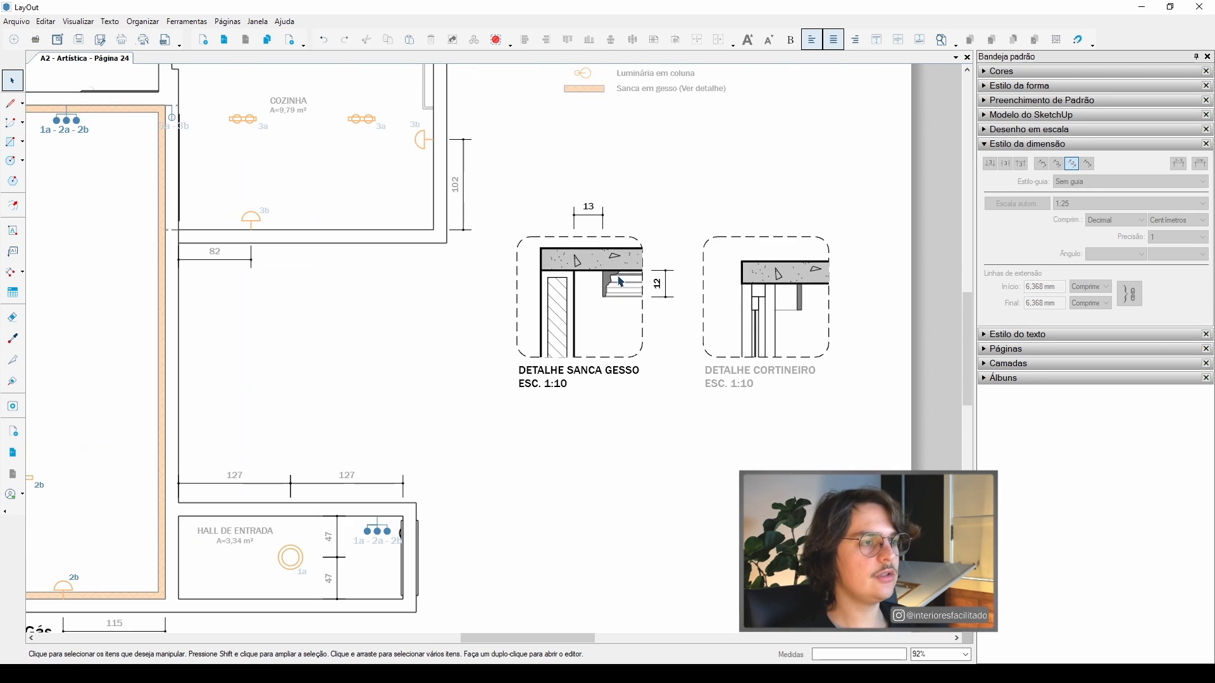
pyautogui.press('l')
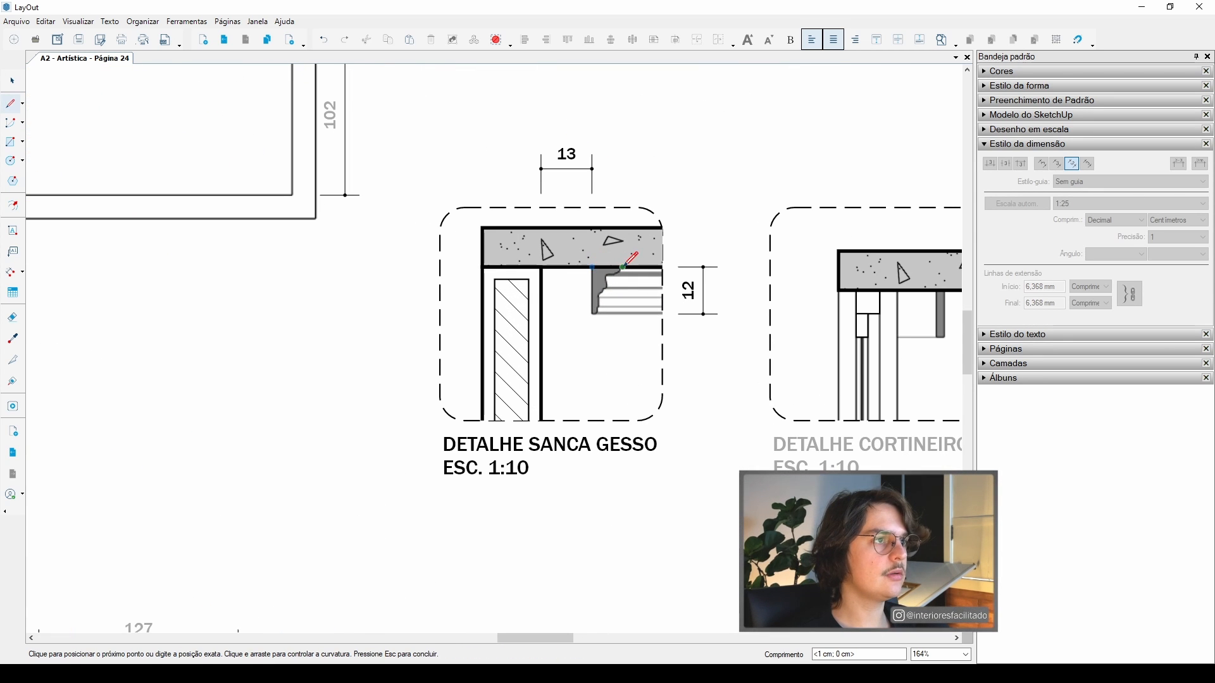
pyautogui.press('space')
pyautogui.press('d')
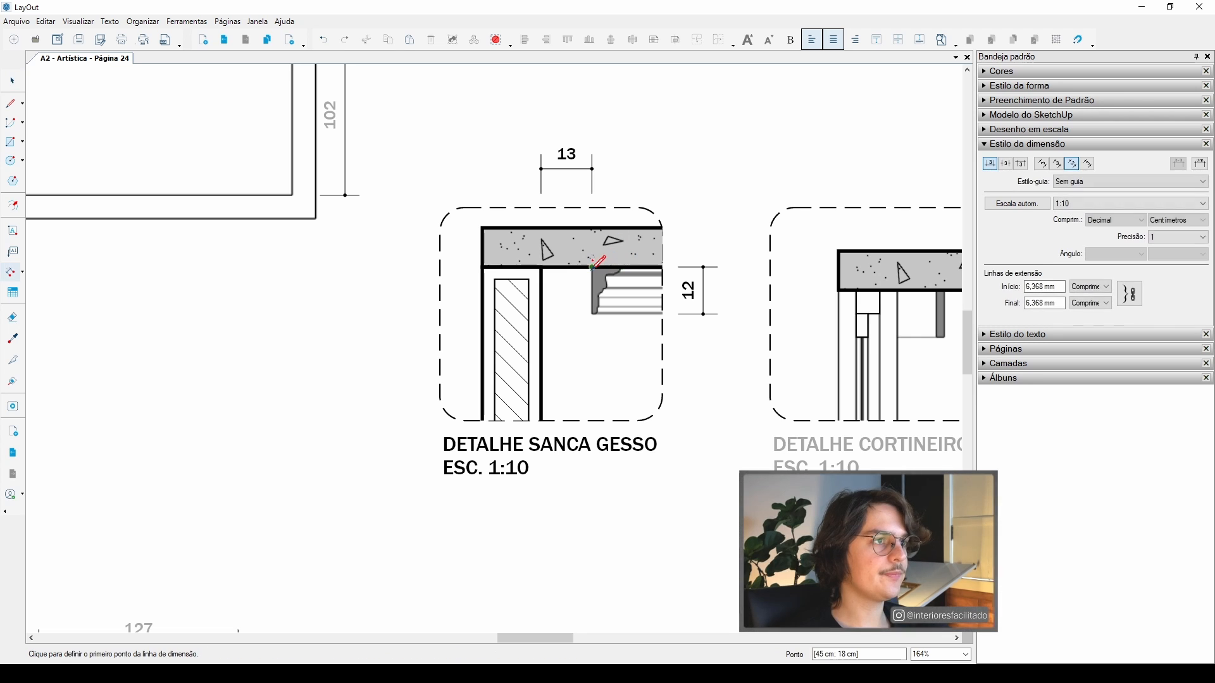
pyautogui.click(623, 267)
pyautogui.scroll(2, 623, 260)
pyautogui.click(592, 269)
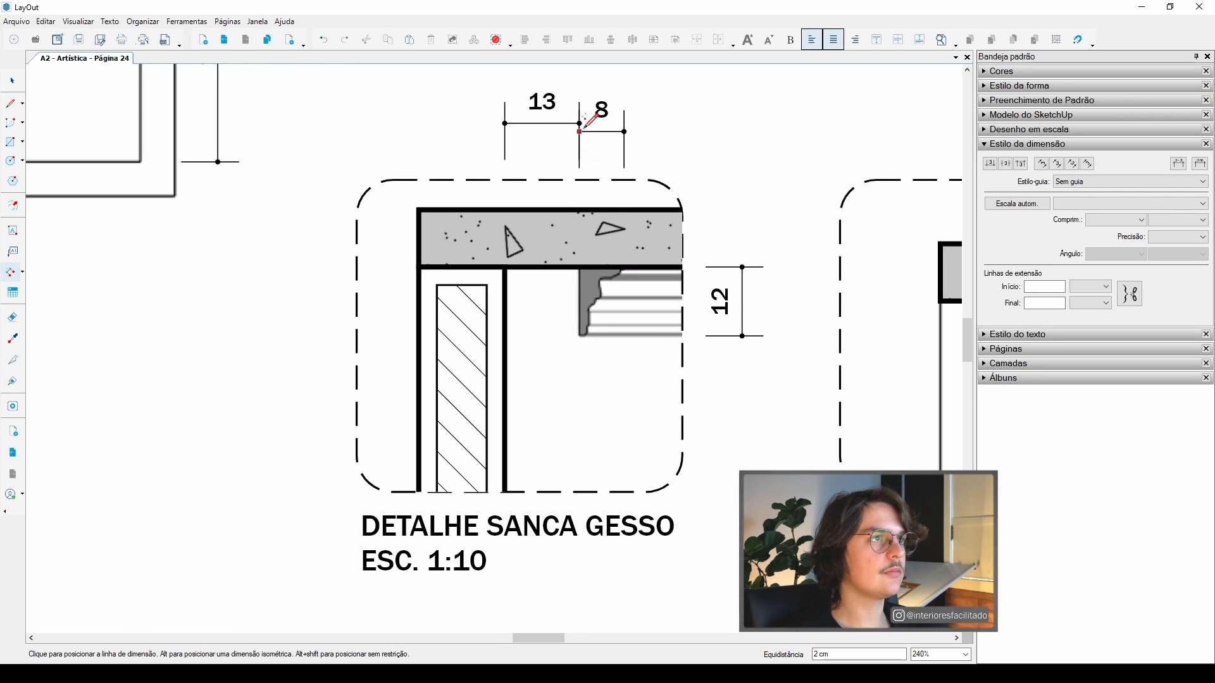
pyautogui.click(607, 169)
pyautogui.press('space')
# - Leave the sanca detail, open the floor plan's dimension group for editing and sample the style of its 1:25 dimensions
pyautogui.scroll(-3, 594, 257)
pyautogui.scroll(-2, 593, 257)
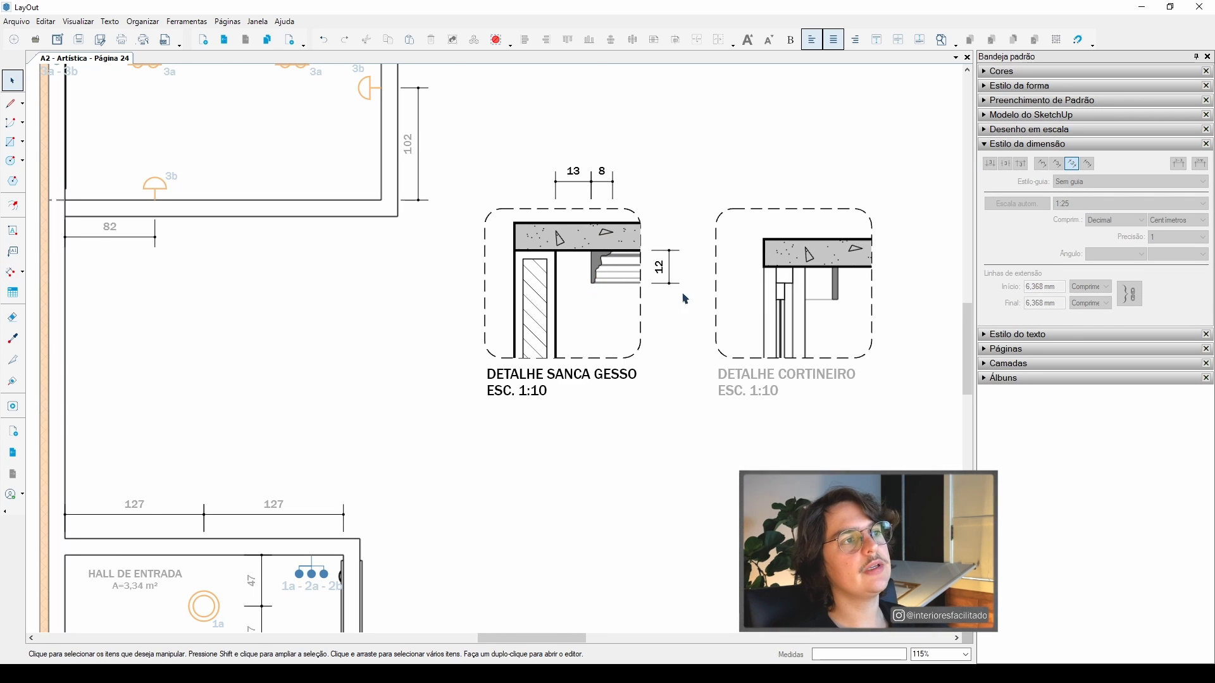
pyautogui.scroll(-2, 458, 172)
pyautogui.scroll(-3, 209, 231)
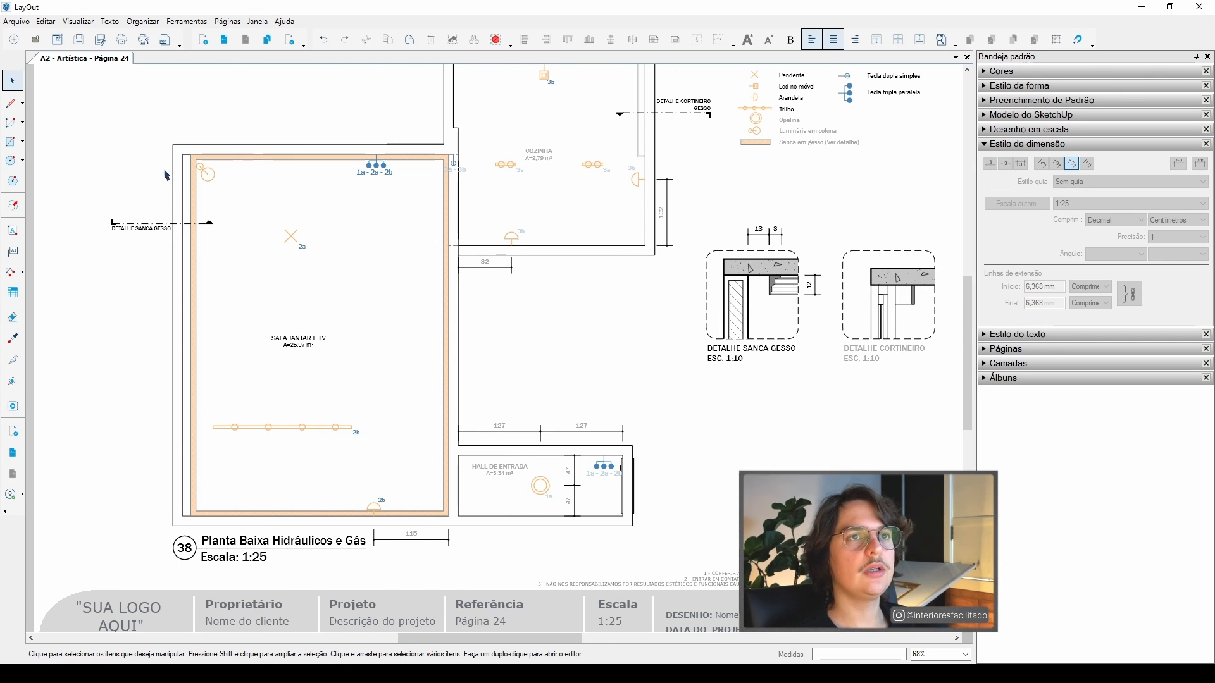
pyautogui.moveTo(166, 175); pyautogui.dragTo(254, 197, button='middle')
pyautogui.scroll(-1, 361, 491)
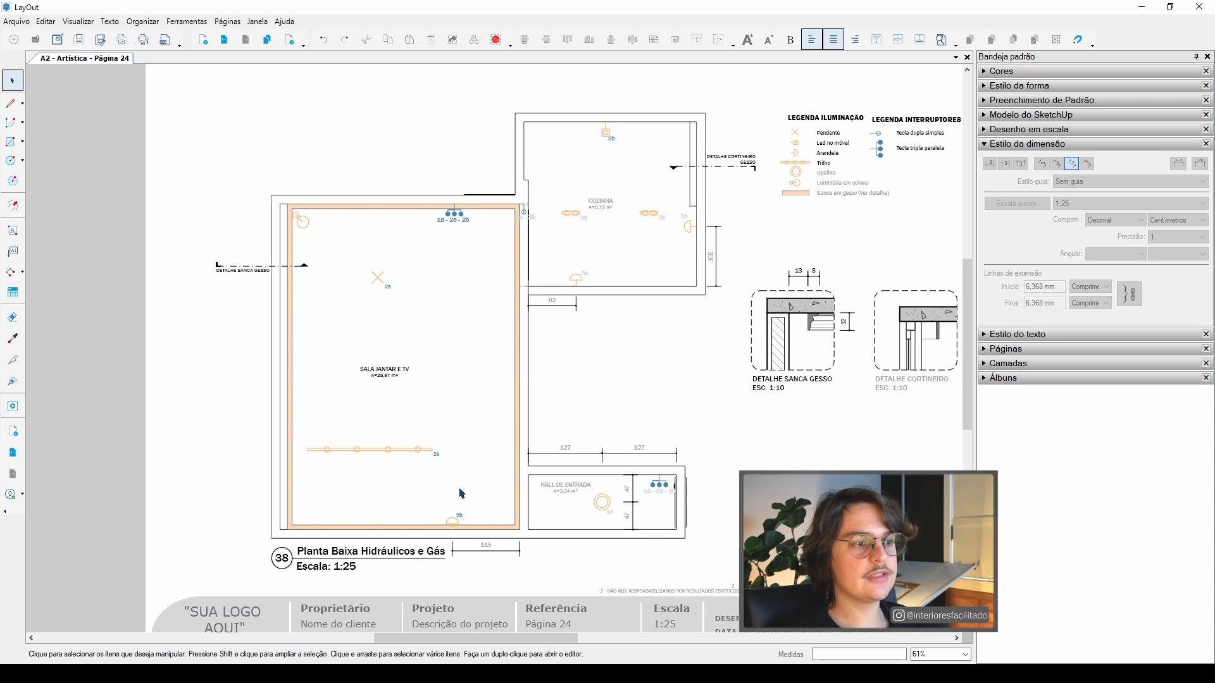
pyautogui.click(481, 554)
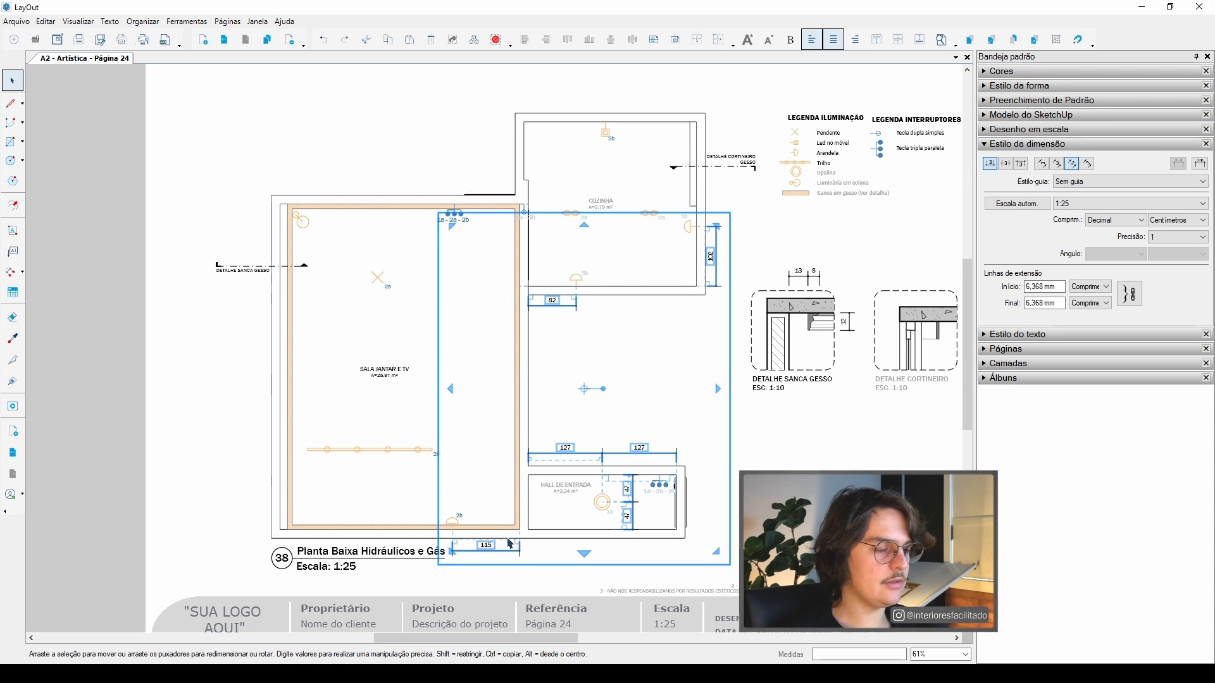
pyautogui.click(495, 541)
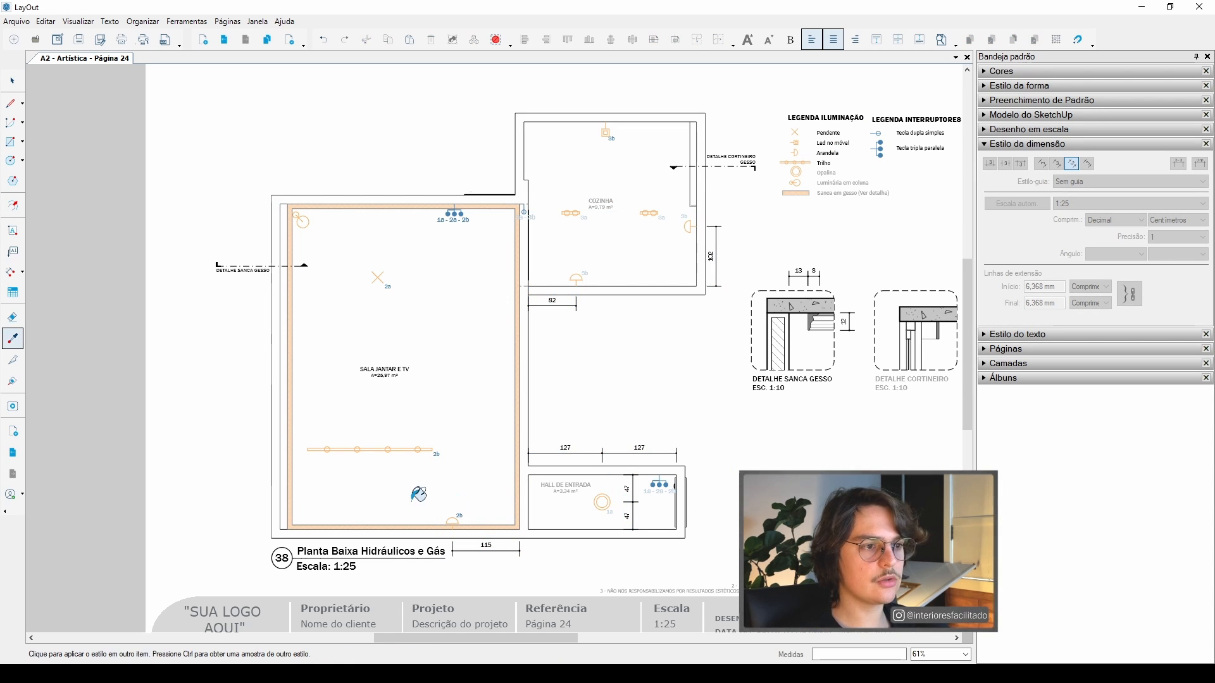
# - Dimension the wall-to-sanca gap and the sanca width at the living room's upper-left corner, placing both above the wall
pyautogui.scroll(4, 285, 228)
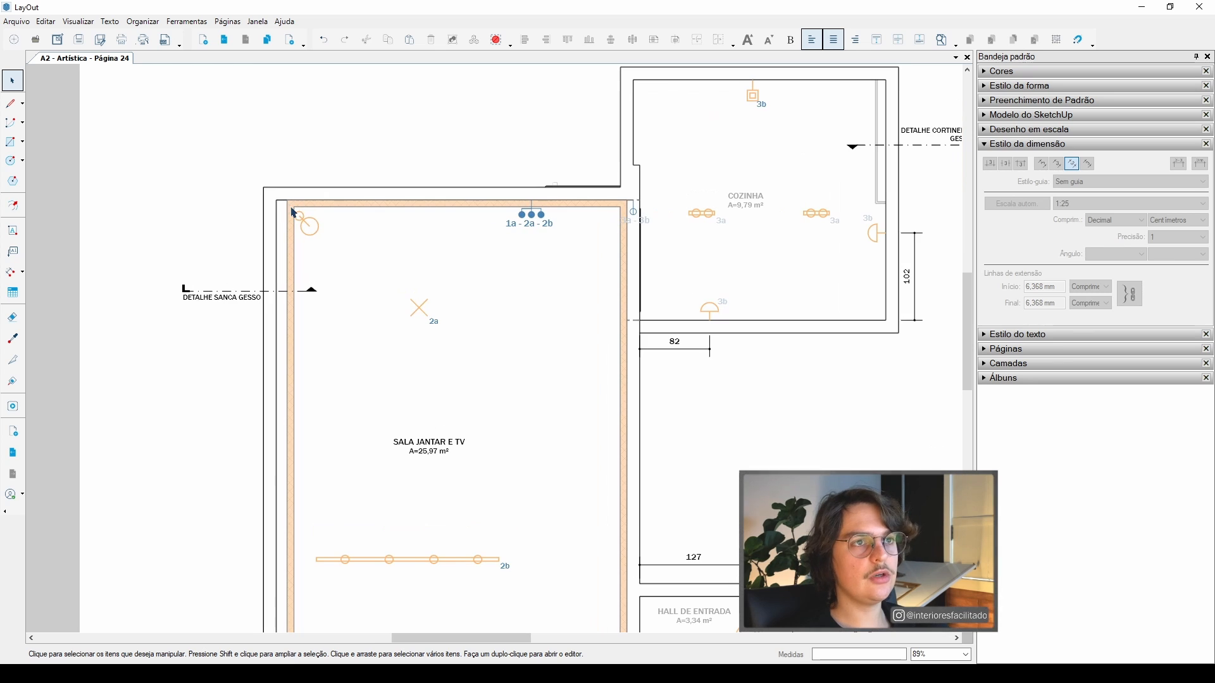
pyautogui.scroll(-2, 296, 212)
pyautogui.scroll(8, 297, 226)
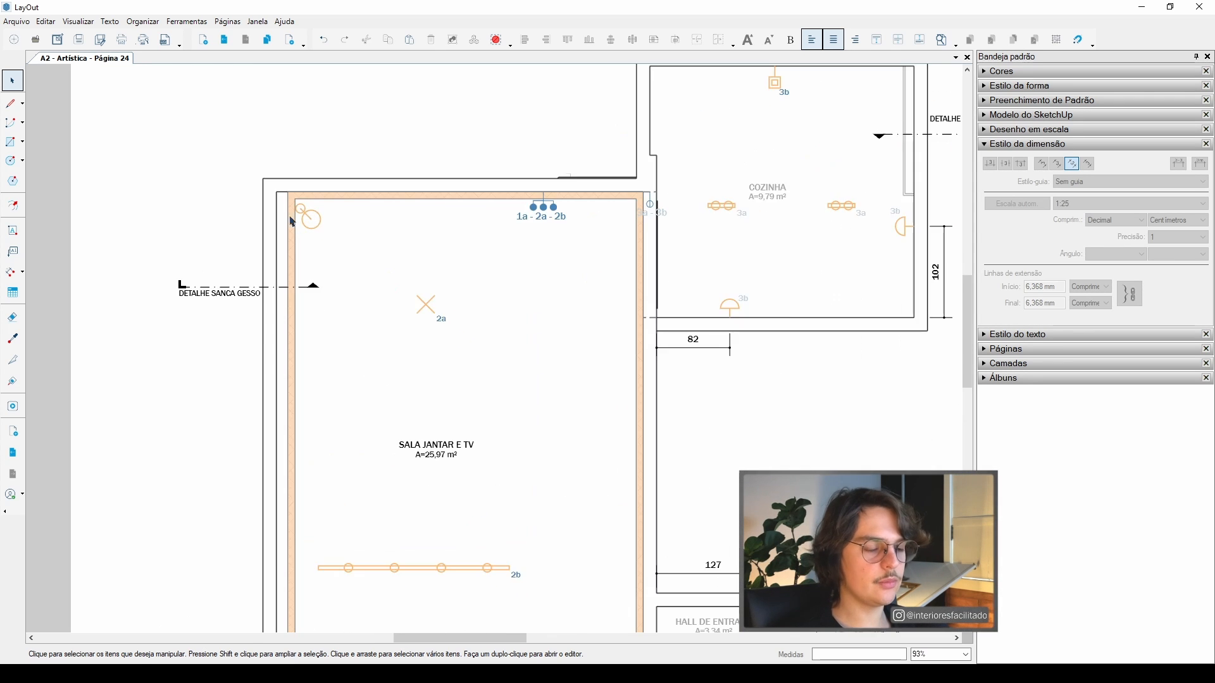
pyautogui.press('d')
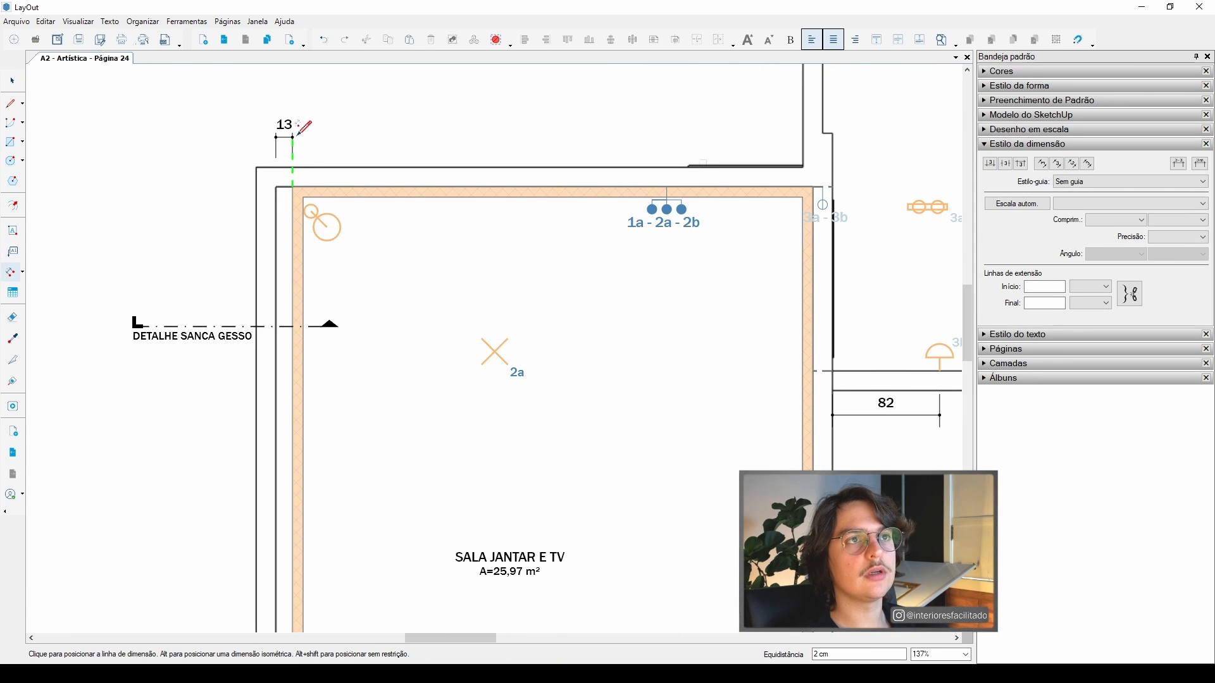
pyautogui.click(298, 127)
pyautogui.moveTo(298, 180); pyautogui.dragTo(445, 222, button='middle')
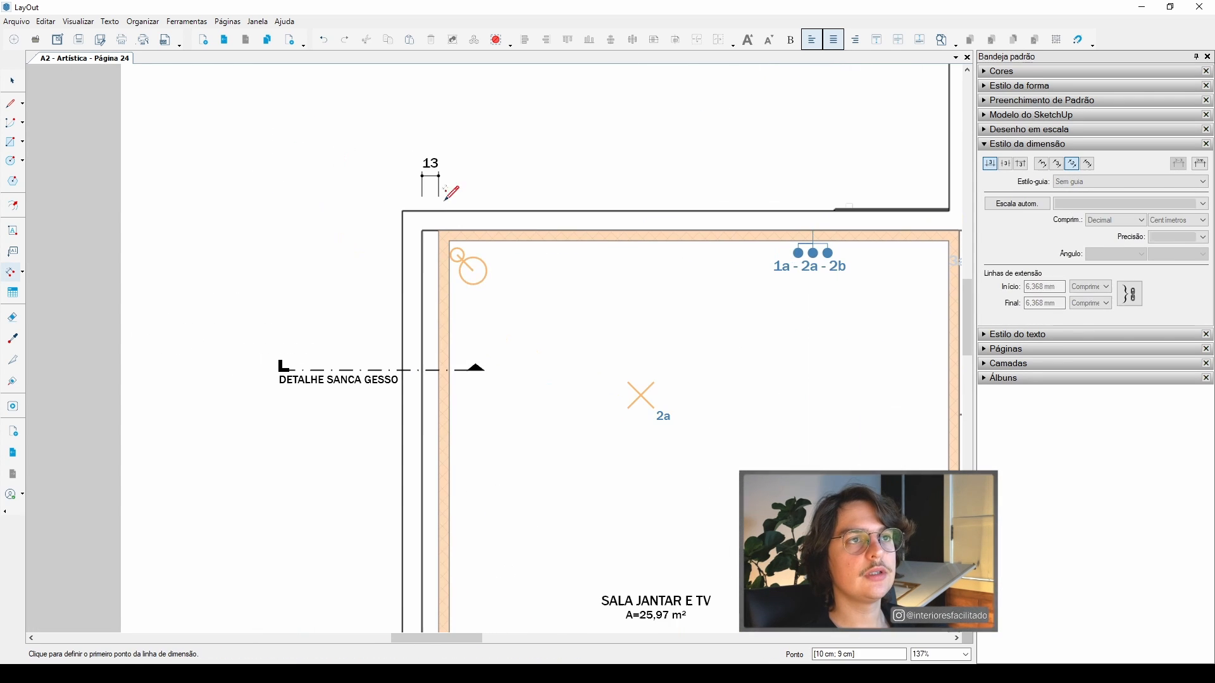
pyautogui.doubleClick(449, 240)
pyautogui.scroll(-2, 451, 240)
# - Continue the dimension chain above the living room across the clear span between sancas and the opposite sanca's width
pyautogui.moveTo(579, 237); pyautogui.dragTo(413, 242, button='middle')
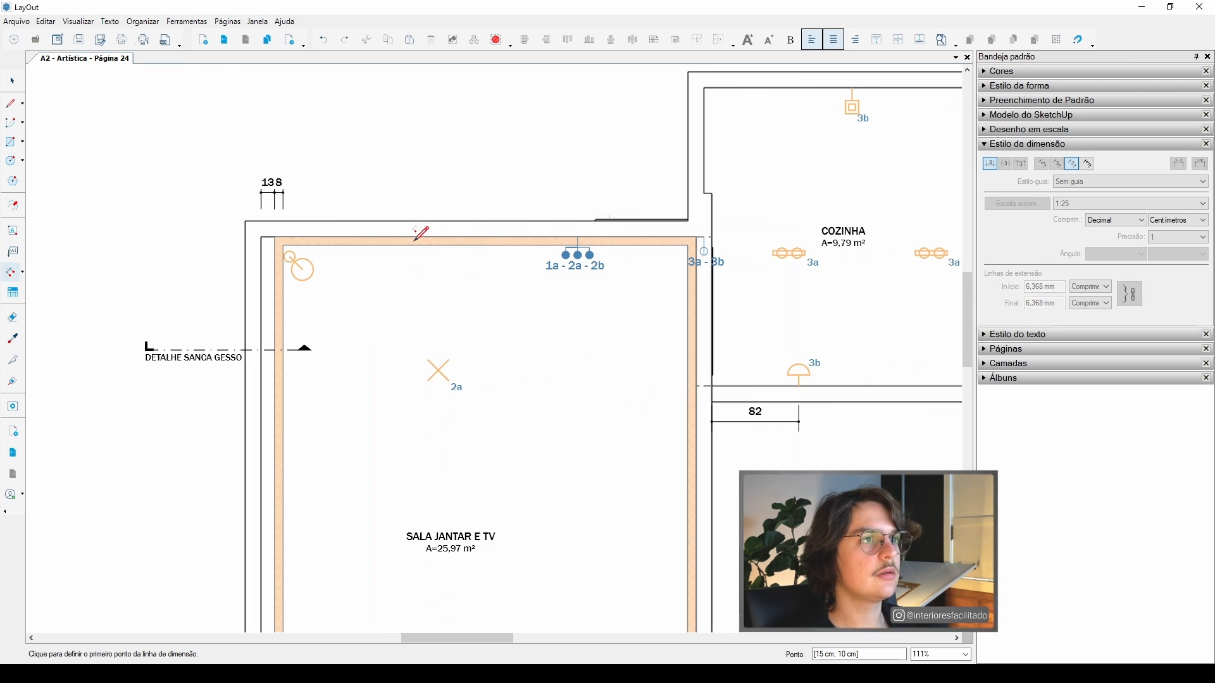
pyautogui.click(687, 245)
pyautogui.click(688, 245)
pyautogui.doubleClick(696, 237)
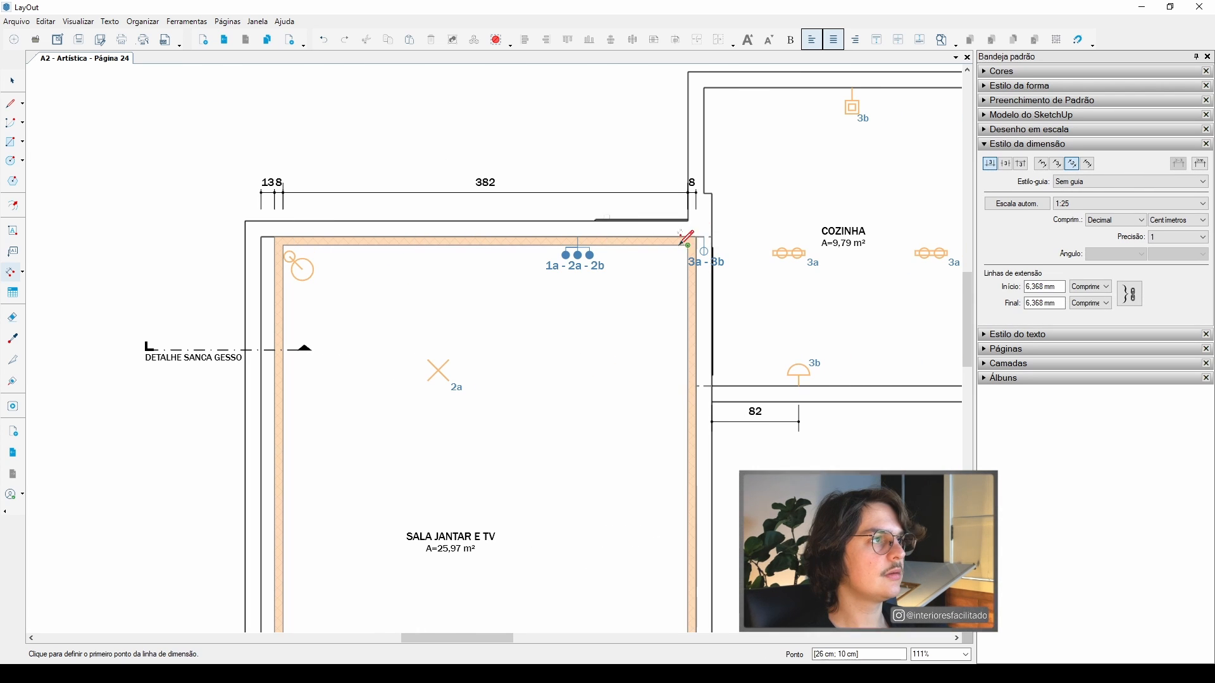
# - Dimension the upper sanca's width, the clear length and the lower sanca's width in one vertical chain outside the living room's left wall
pyautogui.scroll(-3, 541, 211)
pyautogui.moveTo(493, 256); pyautogui.dragTo(549, 226, button='middle')
pyautogui.scroll(1, 425, 196)
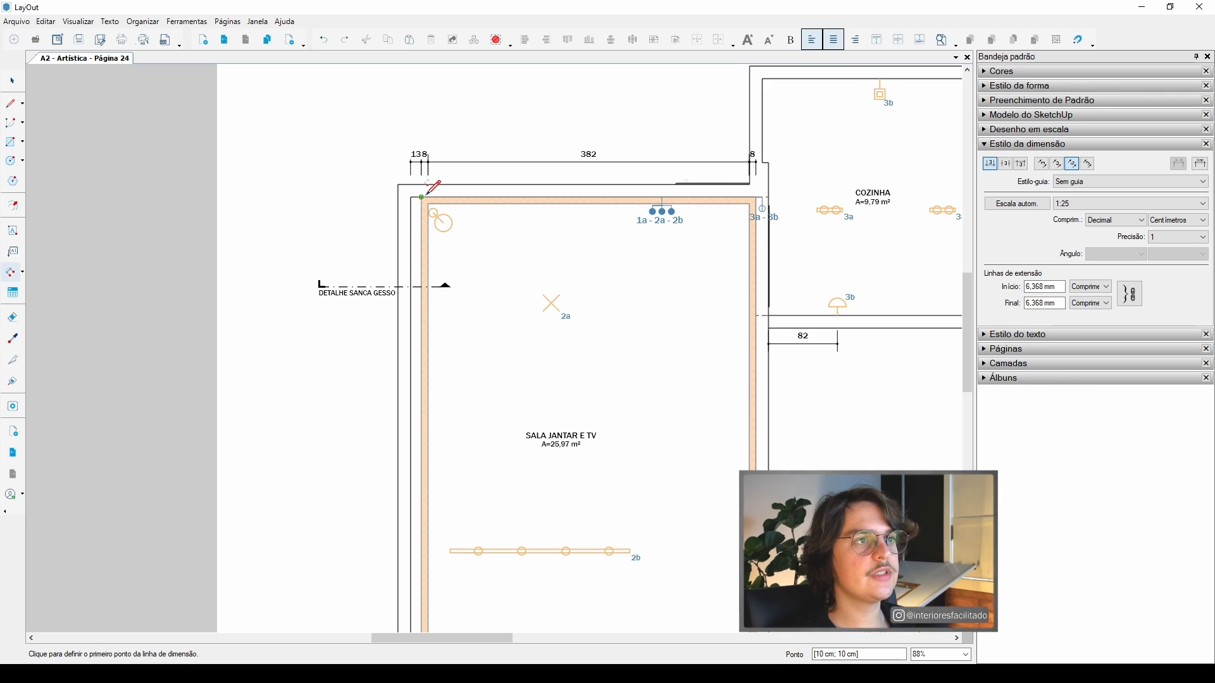
pyautogui.click(421, 197)
pyautogui.click(428, 204)
pyautogui.click(383, 192)
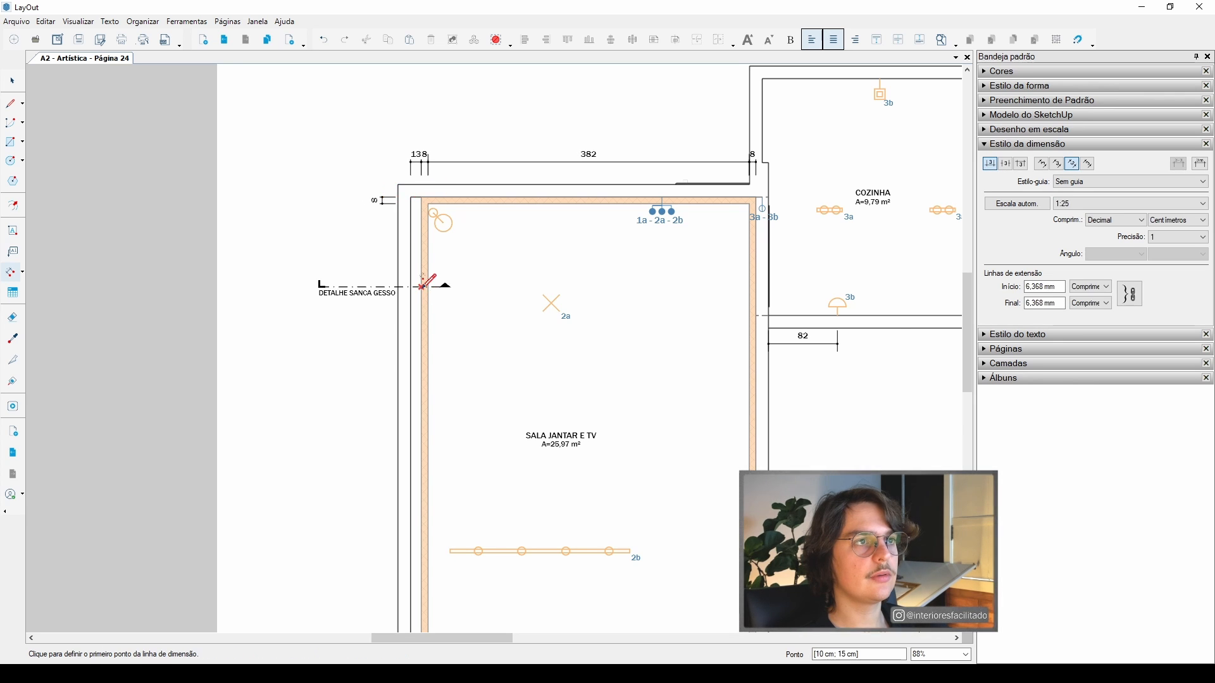
pyautogui.moveTo(438, 569); pyautogui.dragTo(454, 412, button='middle')
pyautogui.doubleClick(445, 502)
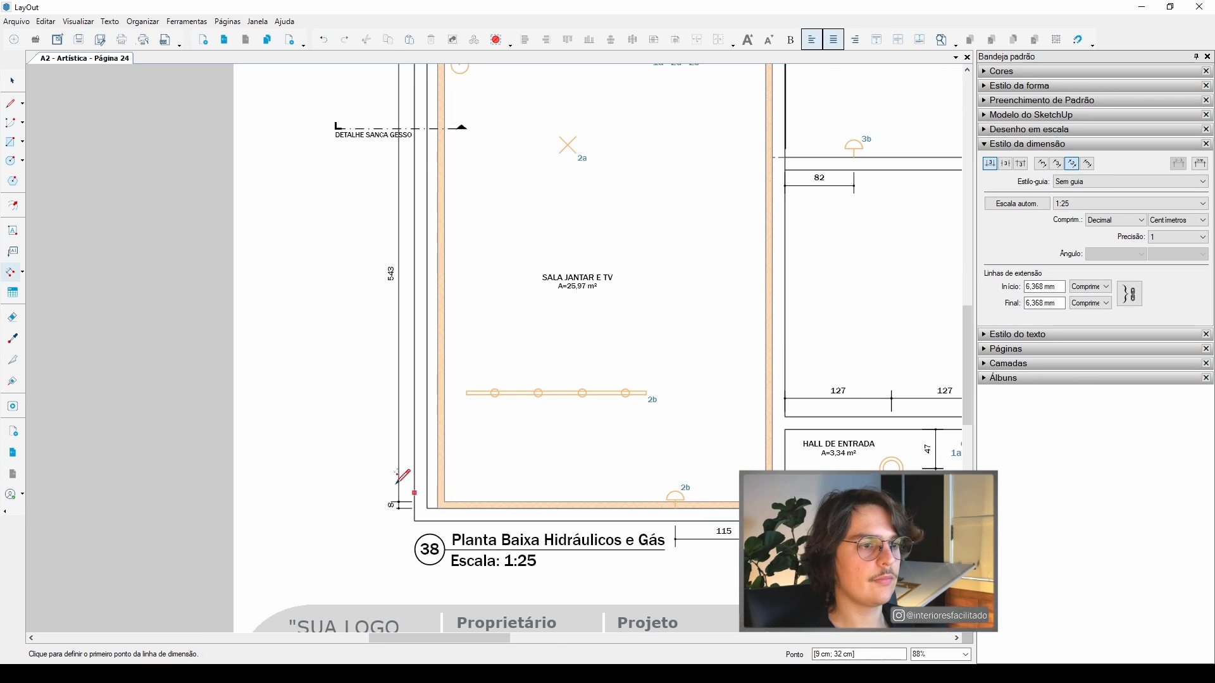
pyautogui.scroll(-2, 437, 494)
pyautogui.press('space')
pyautogui.scroll(1, 459, 313)
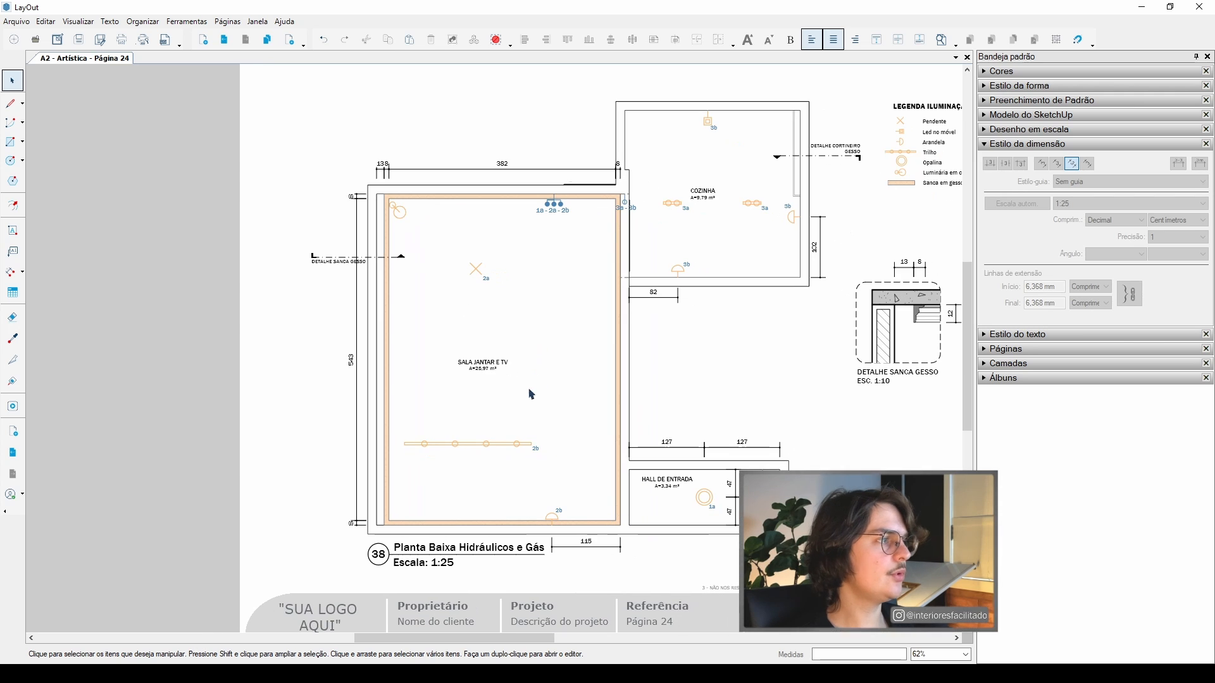
# - Dimension the kitchen cortineiro's gesso thickness and its gap to the wall, placing both dimensions above the upper wall
pyautogui.moveTo(916, 289); pyautogui.dragTo(826, 272, button='middle')
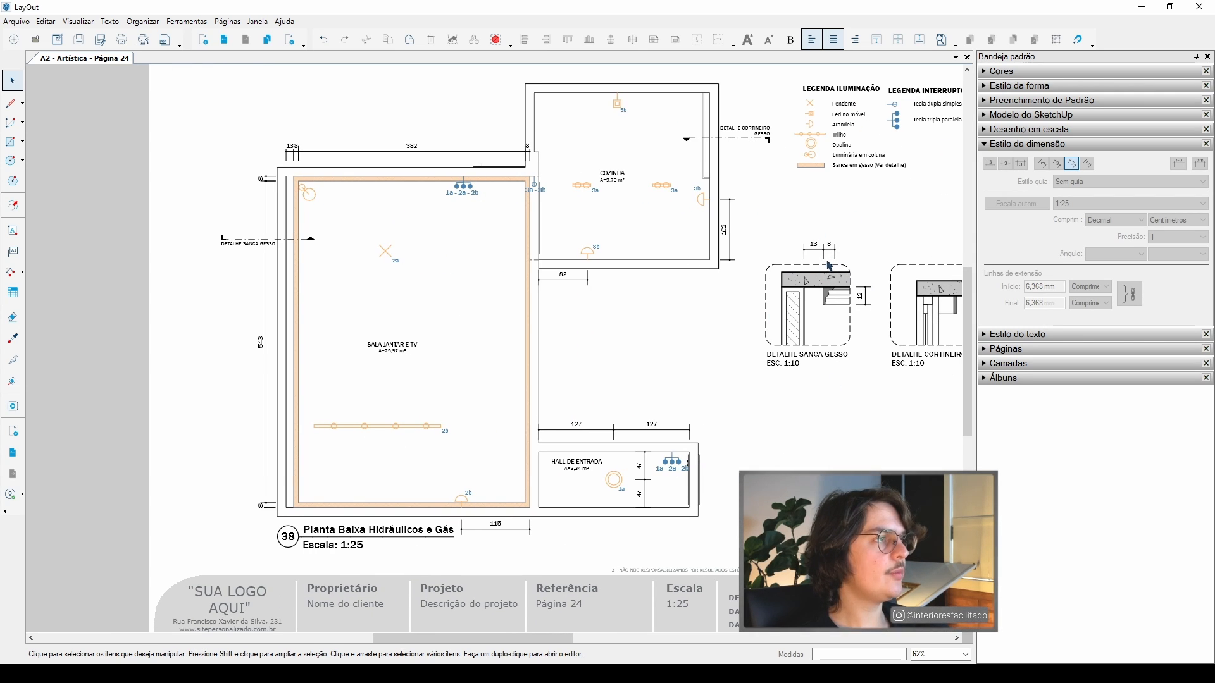
pyautogui.scroll(1, 276, 165)
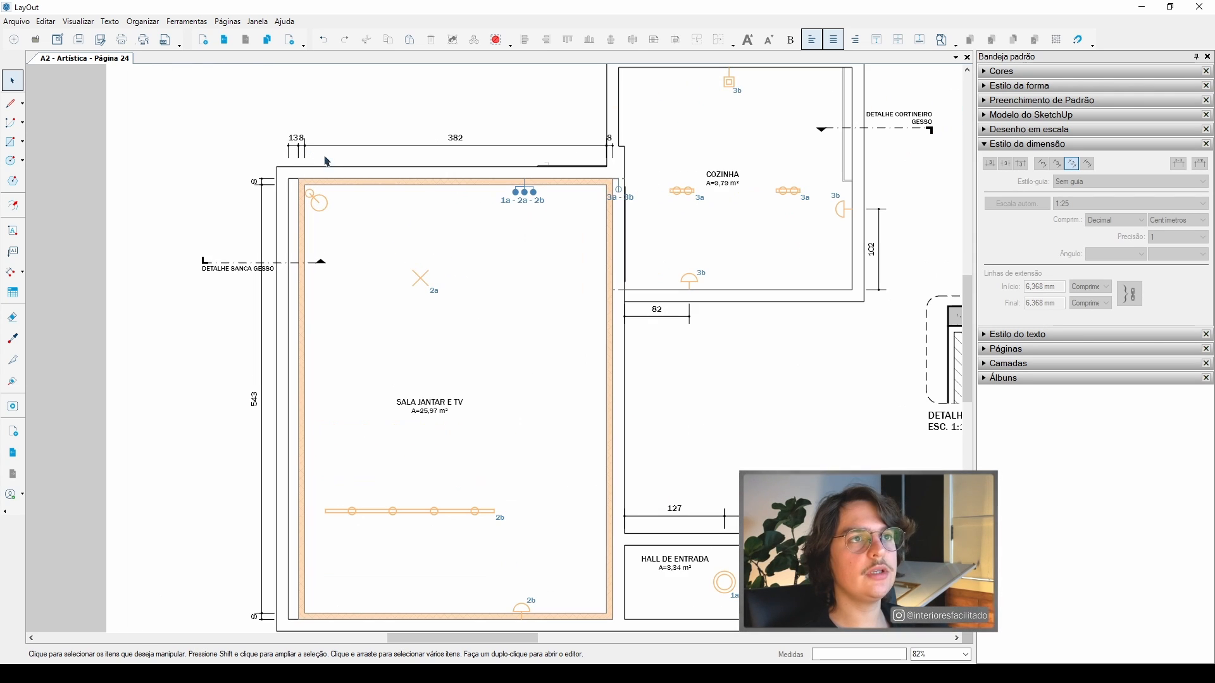
pyautogui.scroll(-2, 291, 298)
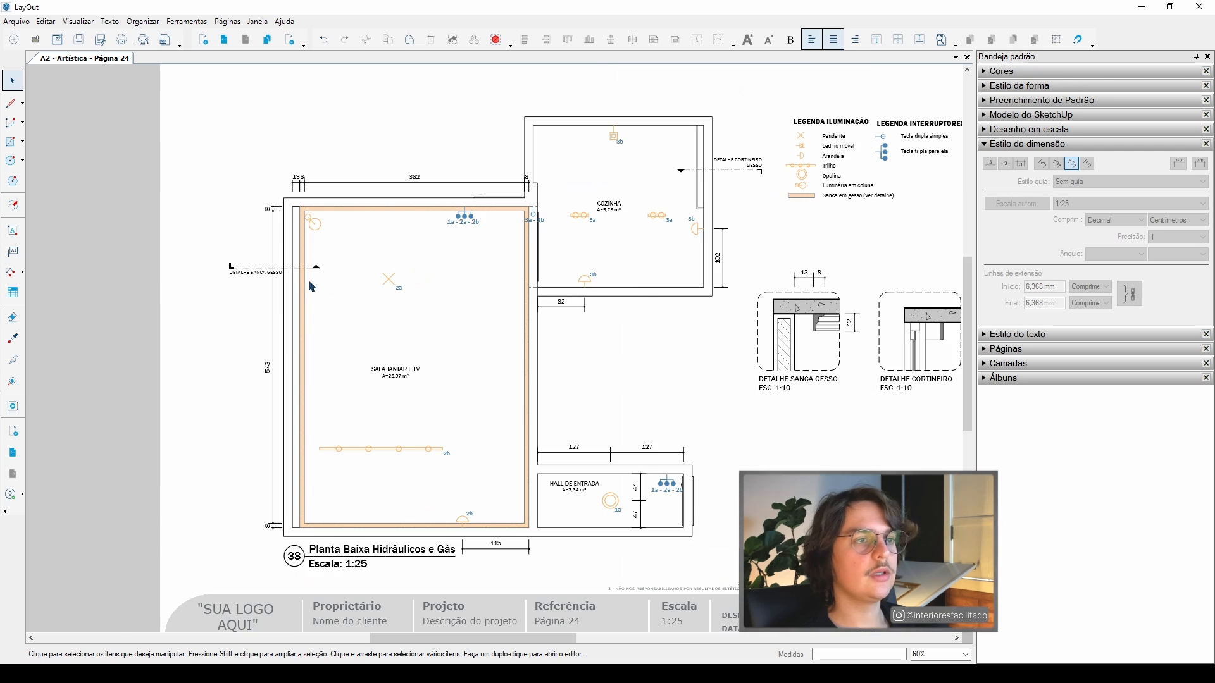
pyautogui.scroll(3, 555, 220)
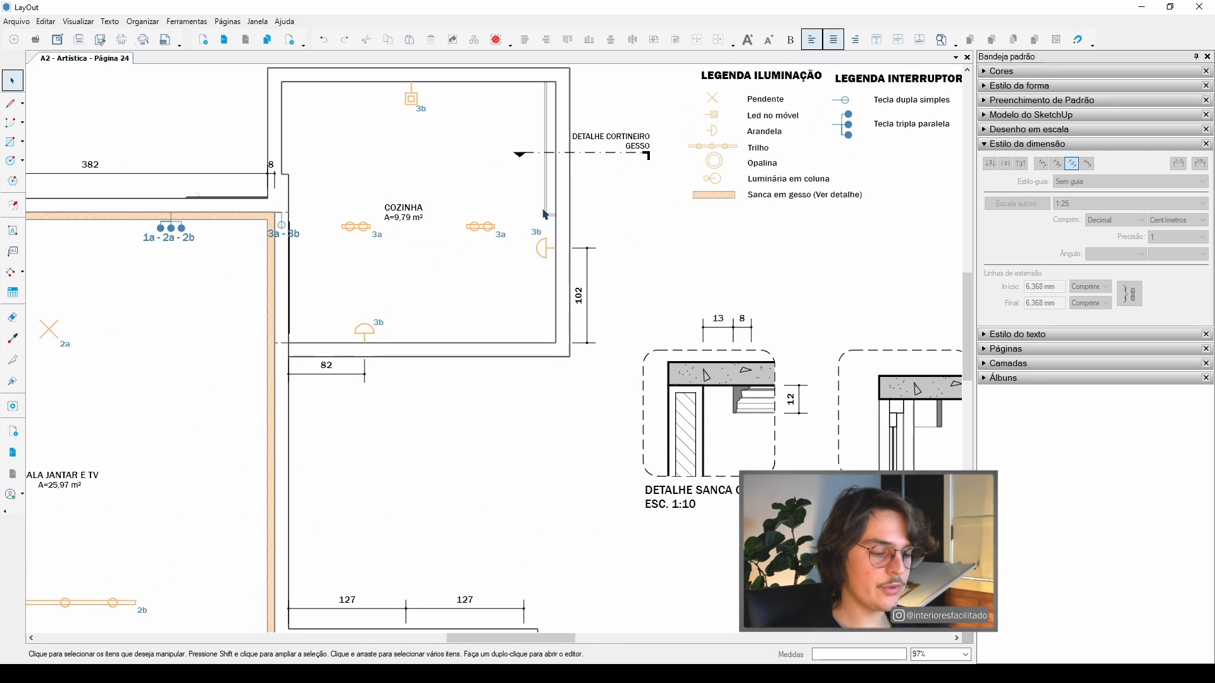
pyautogui.scroll(1, 554, 218)
pyautogui.press('d')
pyautogui.scroll(1, 544, 212)
pyautogui.scroll(-1, 535, 184)
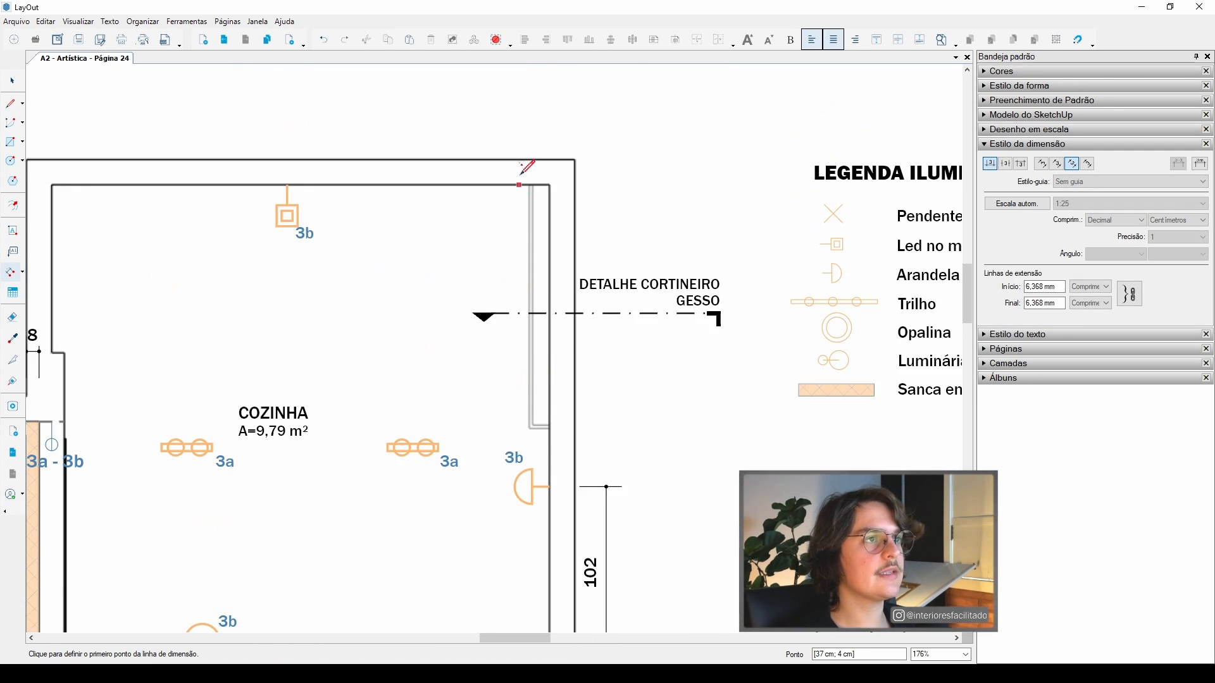
pyautogui.scroll(3, 539, 181)
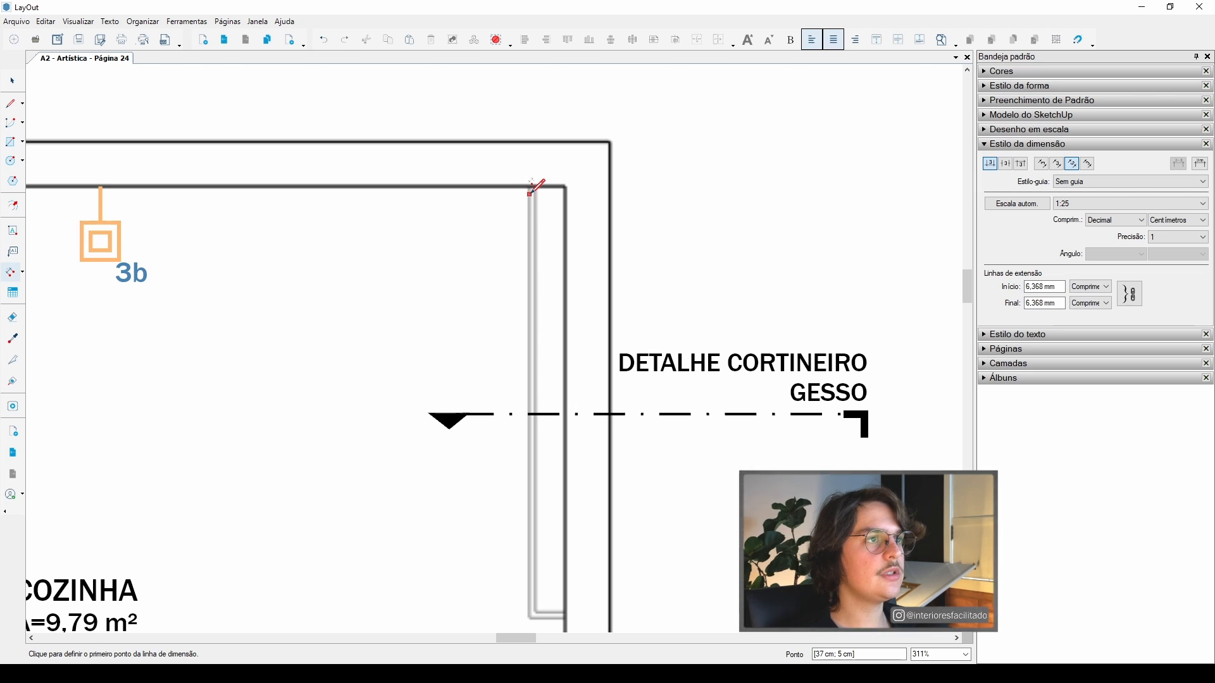
pyautogui.click(529, 188)
pyautogui.click(535, 188)
pyautogui.scroll(2, 551, 130)
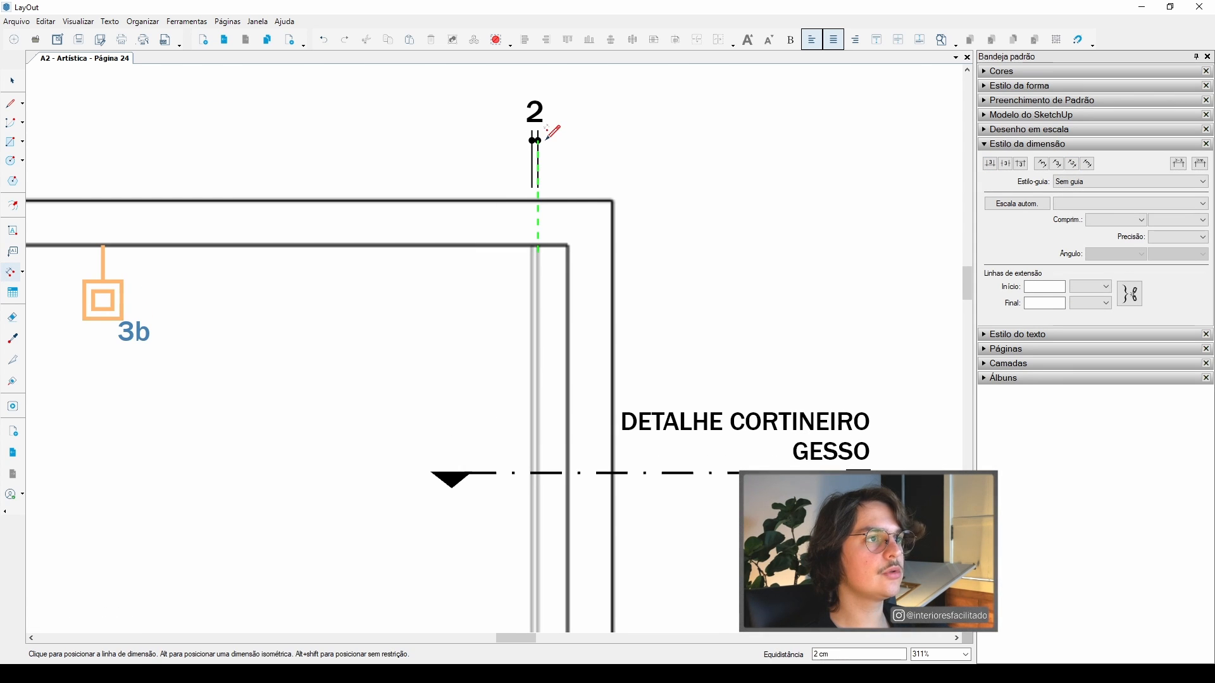
pyautogui.click(545, 140)
pyautogui.doubleClick(568, 245)
pyautogui.scroll(-1, 567, 247)
pyautogui.moveTo(554, 193); pyautogui.dragTo(454, 259, button='middle')
pyautogui.scroll(4, 456, 257)
pyautogui.press('space')
# - Set the guide style of the cortineiro's thickness dimension above the kitchen to Curva
pyautogui.scroll(-4, 496, 289)
pyautogui.moveTo(496, 358); pyautogui.dragTo(582, 329, button='middle')
pyautogui.scroll(-1, 543, 195)
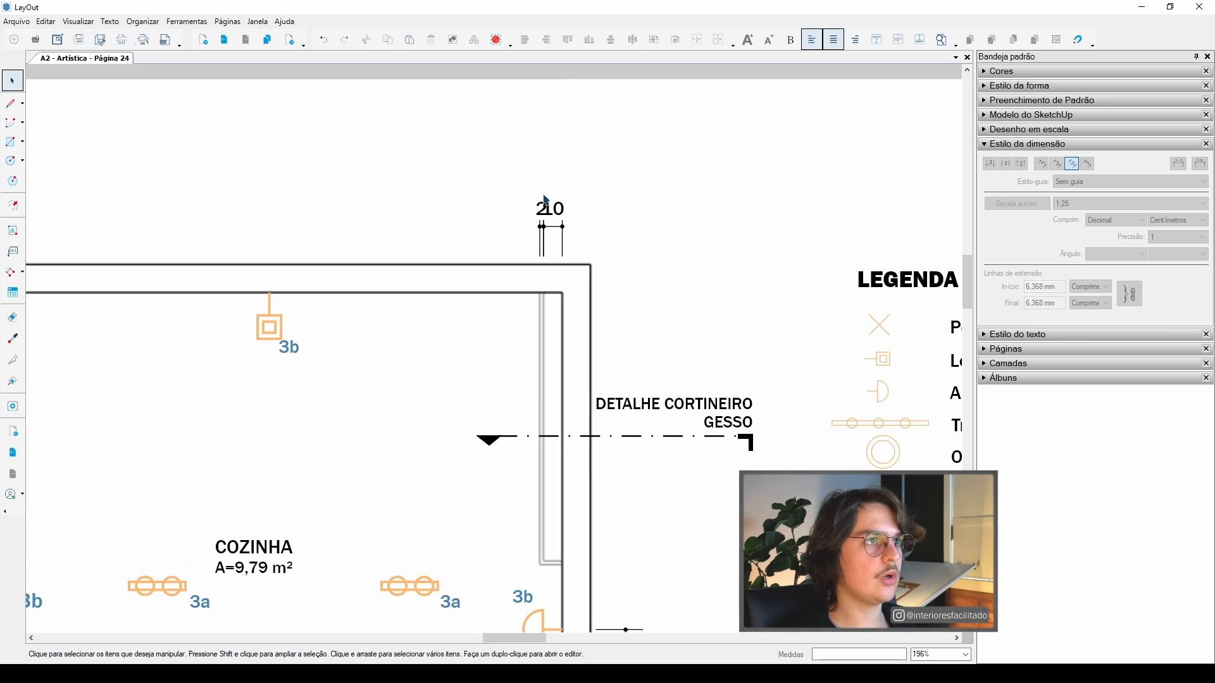
pyautogui.click(545, 201)
pyautogui.scroll(2, 547, 206)
pyautogui.scroll(2, 548, 209)
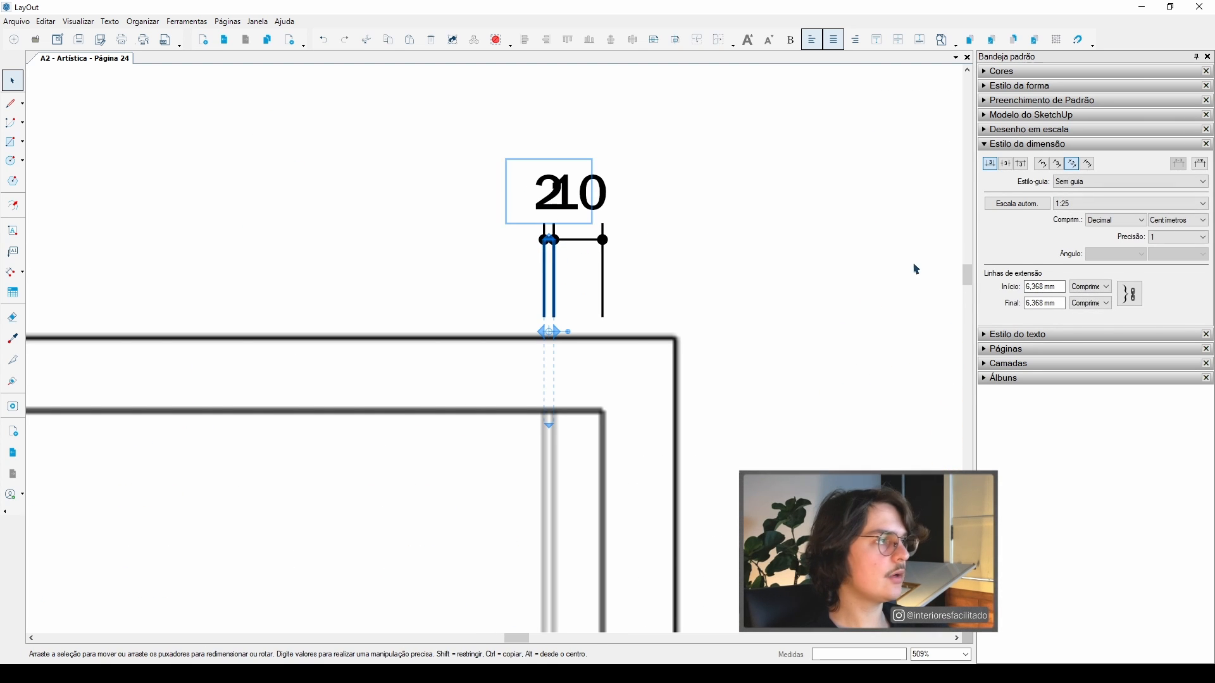
pyautogui.click(1118, 183)
pyautogui.click(1075, 190)
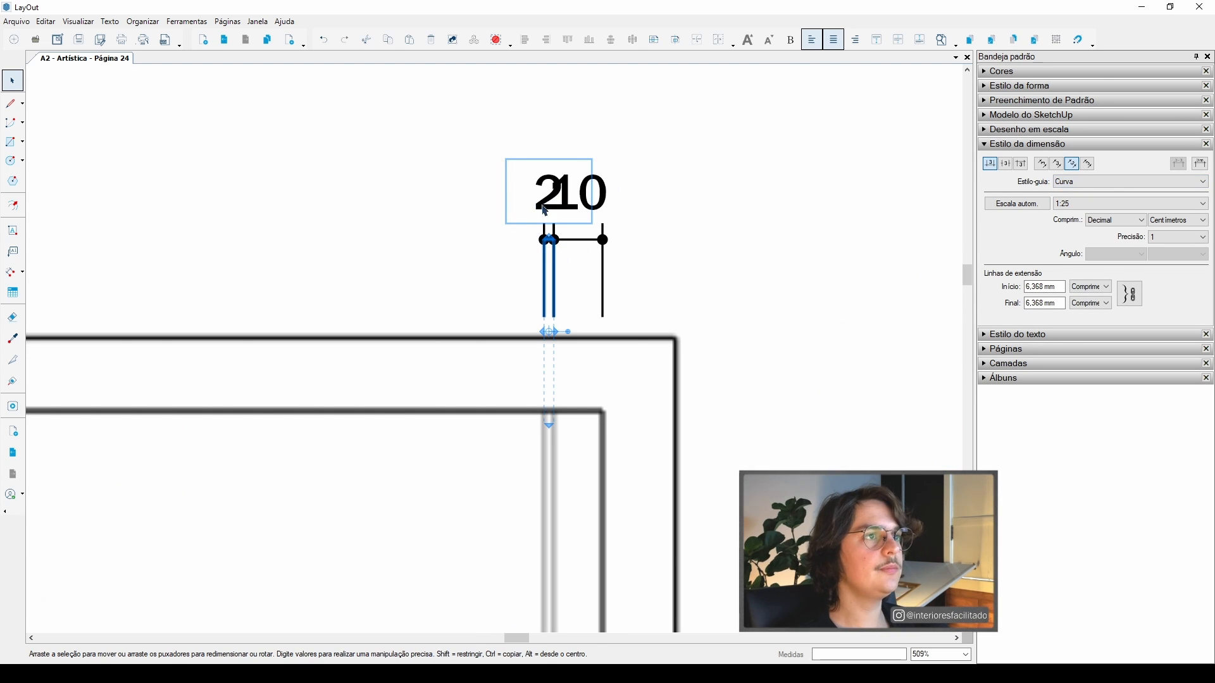
# - Move the cortineiro thickness dimension's text up and to the left, clear of the neighbouring gap dimension
pyautogui.doubleClick(536, 185)
pyautogui.moveTo(536, 185); pyautogui.dragTo(491, 138)
pyautogui.press('Escape')
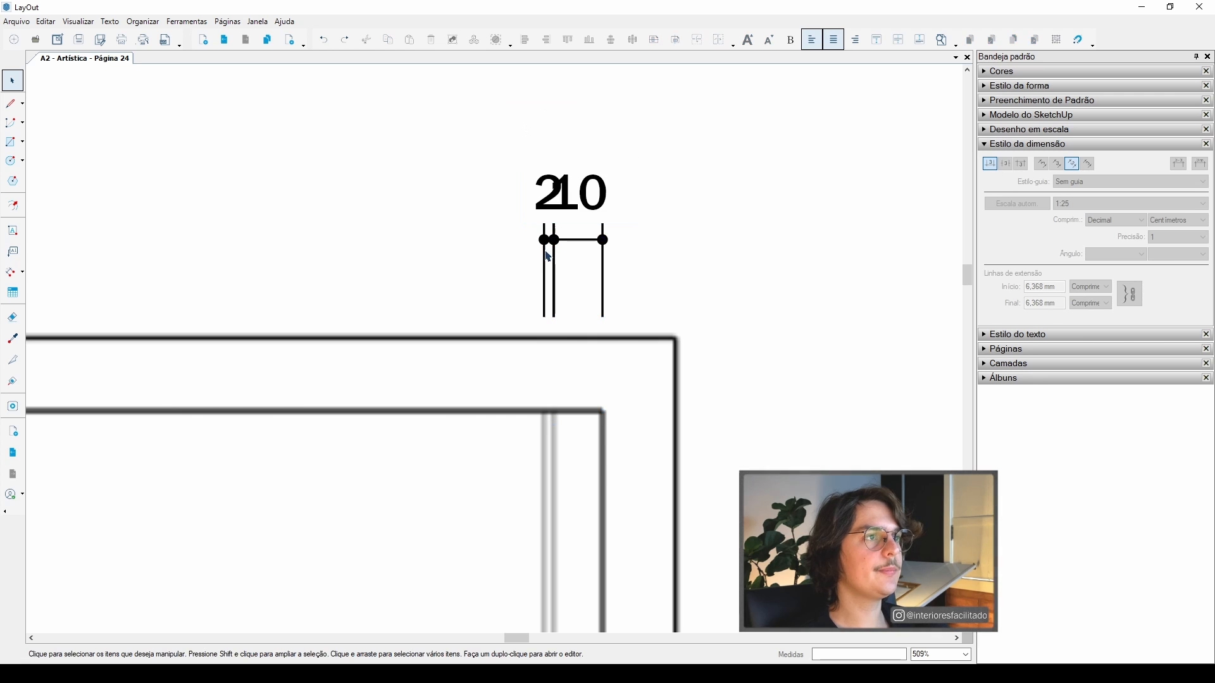
pyautogui.click(548, 242)
pyautogui.moveTo(544, 210); pyautogui.dragTo(472, 155)
pyautogui.scroll(-4, 633, 247)
pyautogui.click(637, 244)
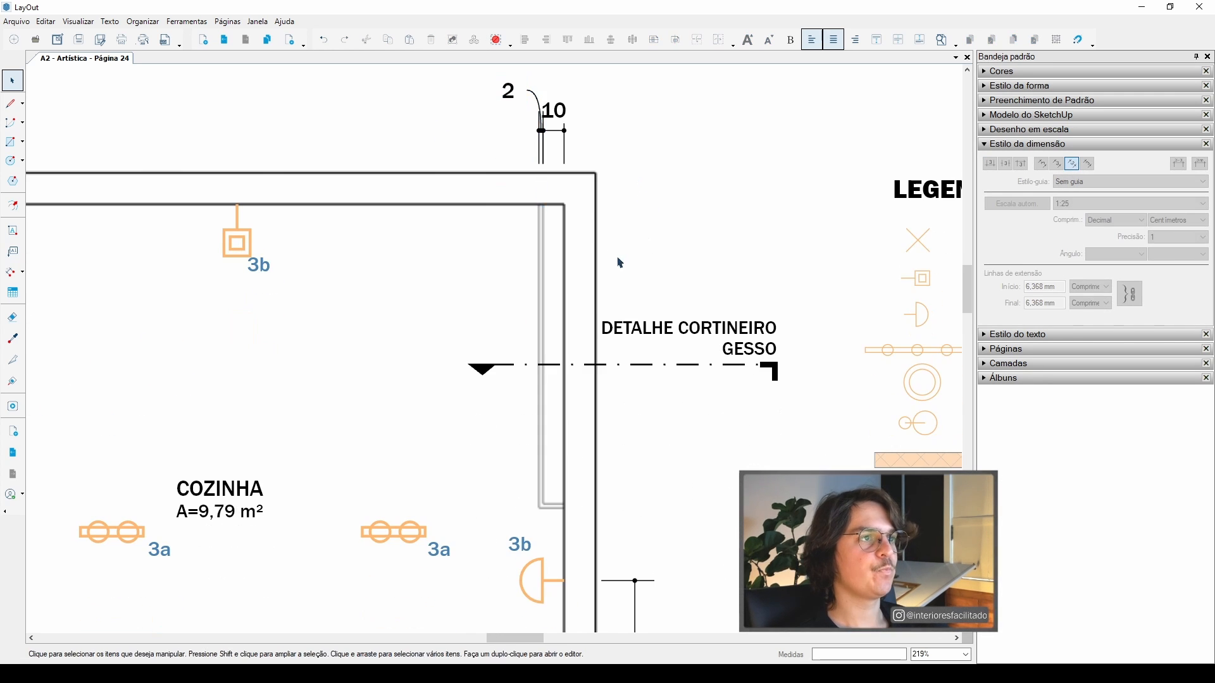
# - Dimension the cortineiro's inner length and its end thickness vertically, outside the kitchen's right wall
pyautogui.moveTo(618, 262); pyautogui.dragTo(605, 213, button='middle')
pyautogui.press('d')
pyautogui.click(567, 160)
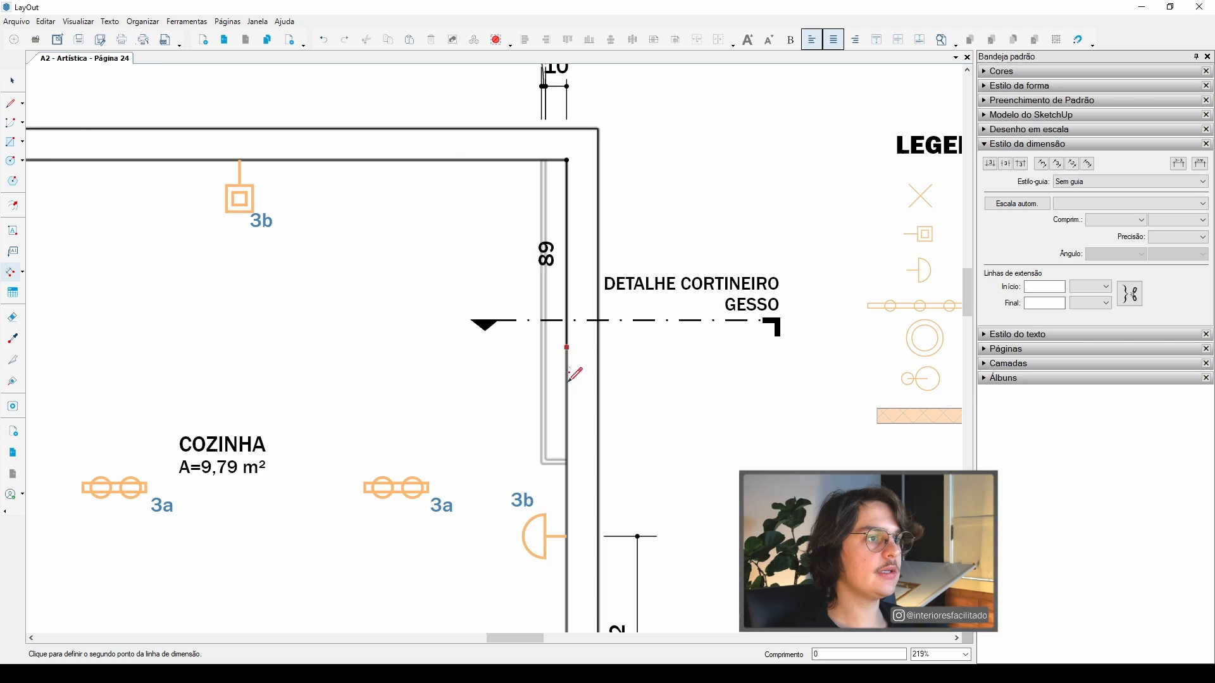
pyautogui.click(567, 459)
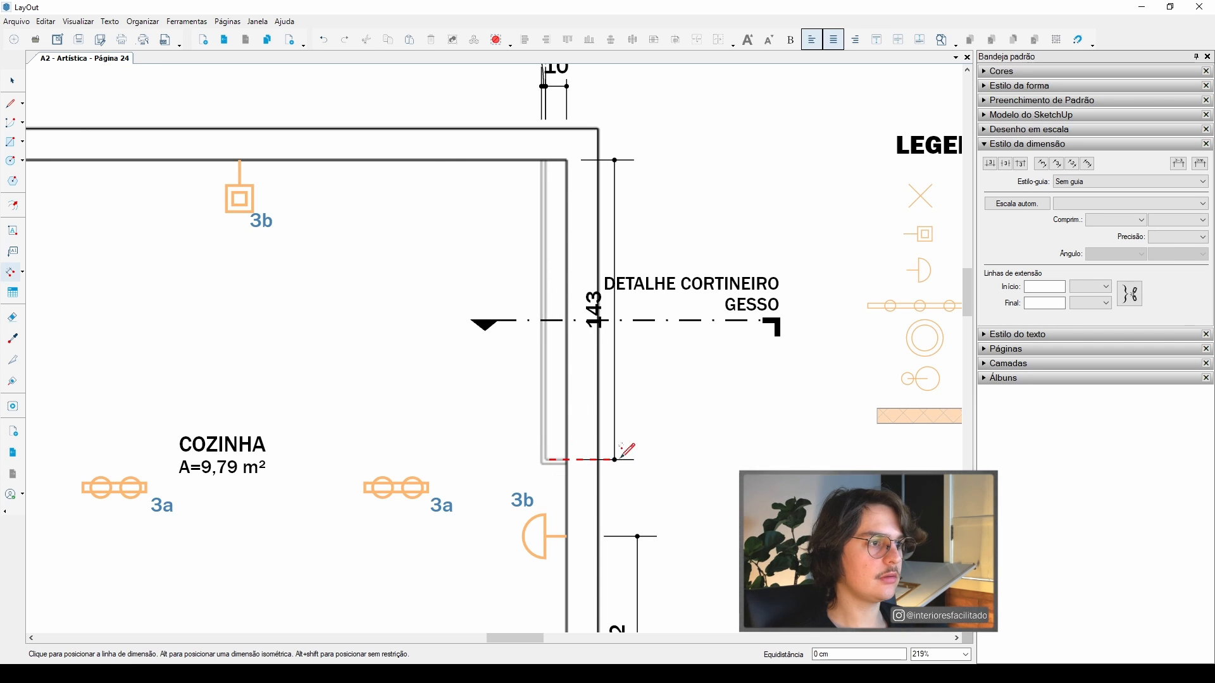
pyautogui.click(633, 455)
pyautogui.scroll(3, 538, 462)
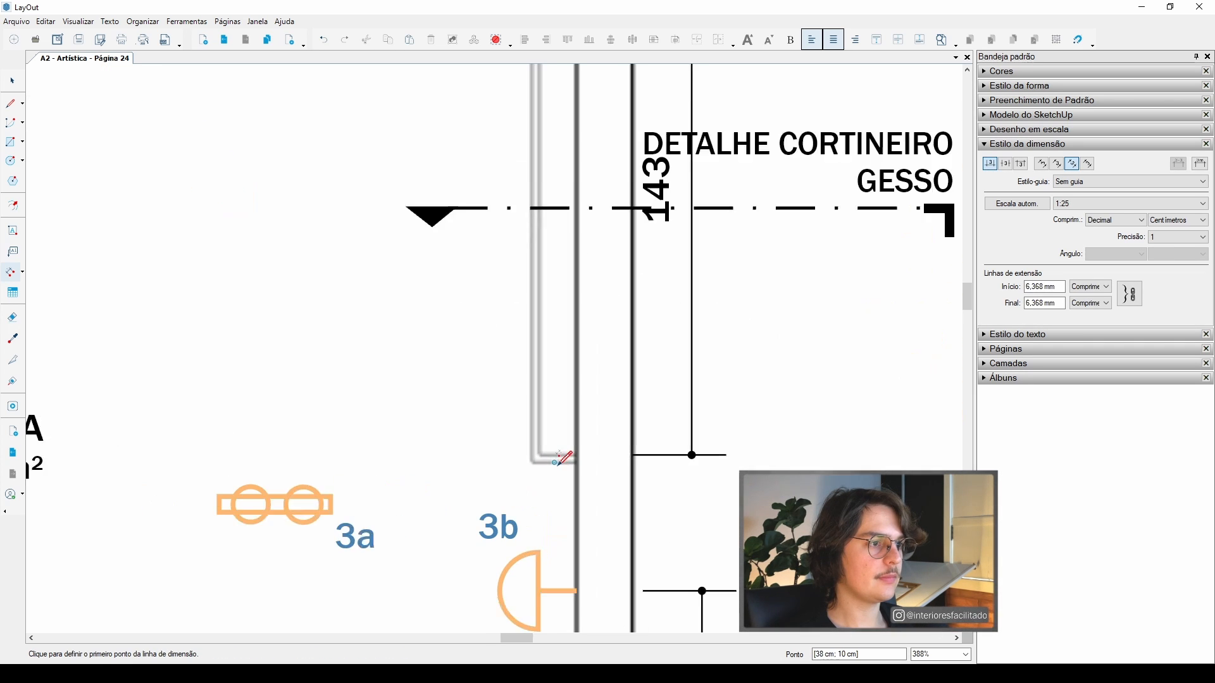
pyautogui.scroll(-5, 531, 457)
pyautogui.press('space')
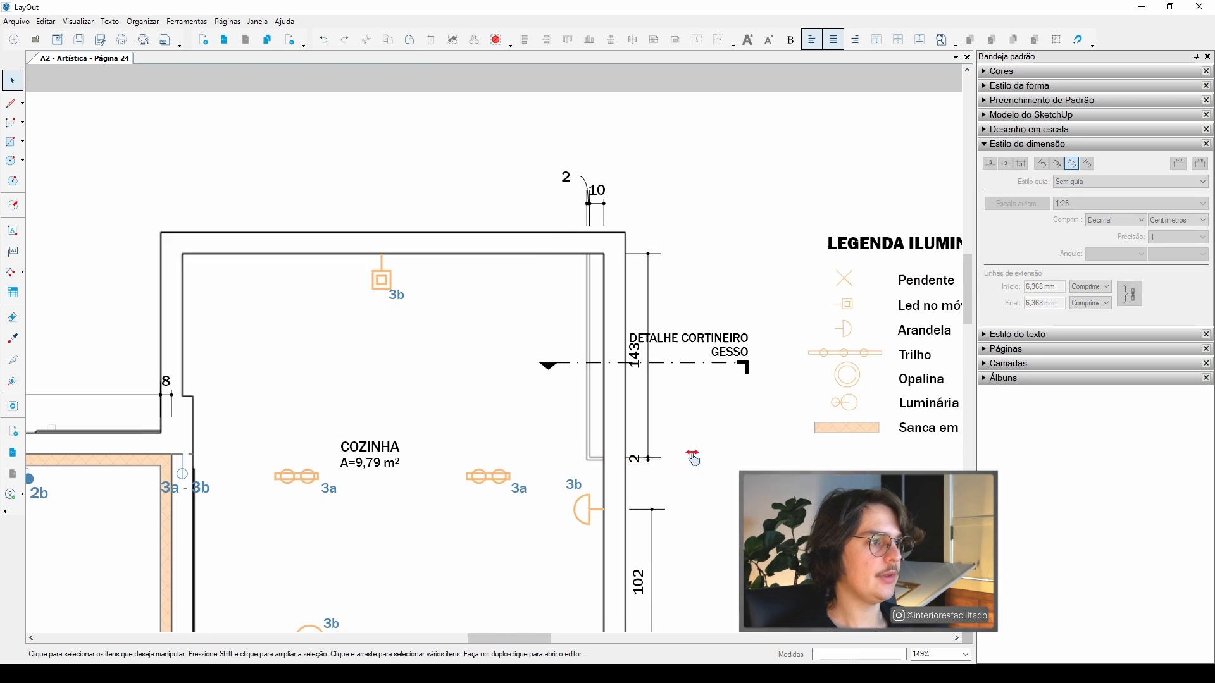
# - Align the cortineiro's length and end thickness dimension lines with the wall lamp's vertical dimension below them
pyautogui.scroll(1, 583, 344)
pyautogui.click(583, 344)
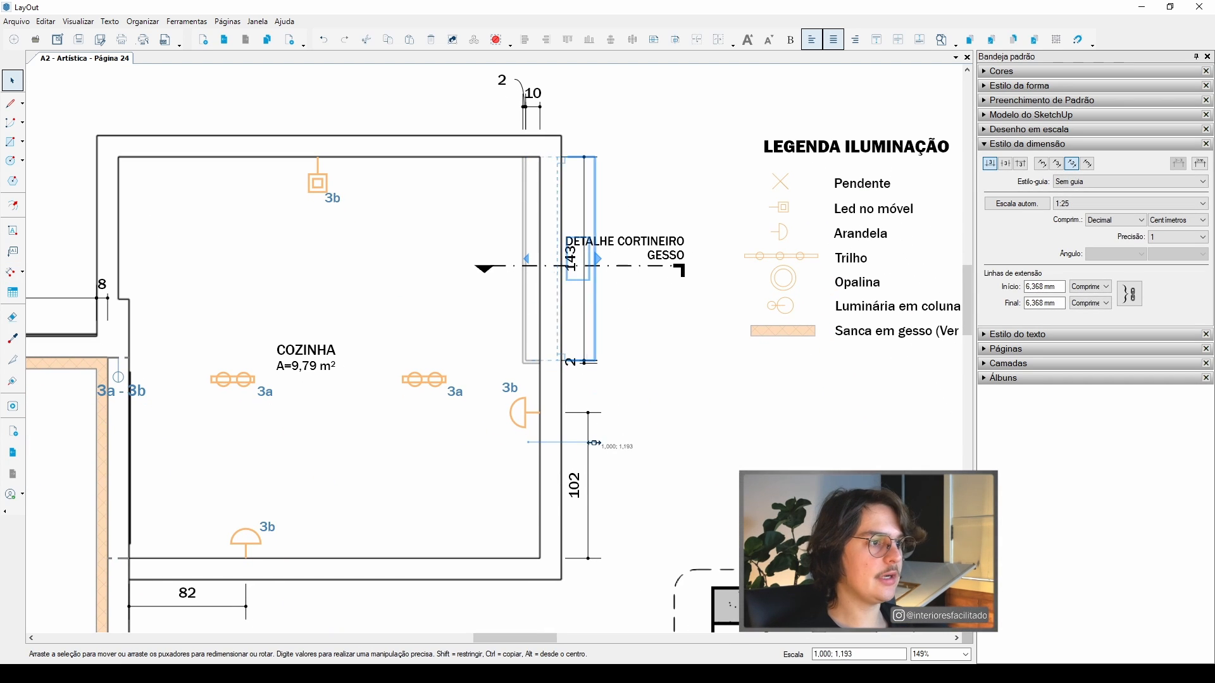
pyautogui.scroll(5, 576, 374)
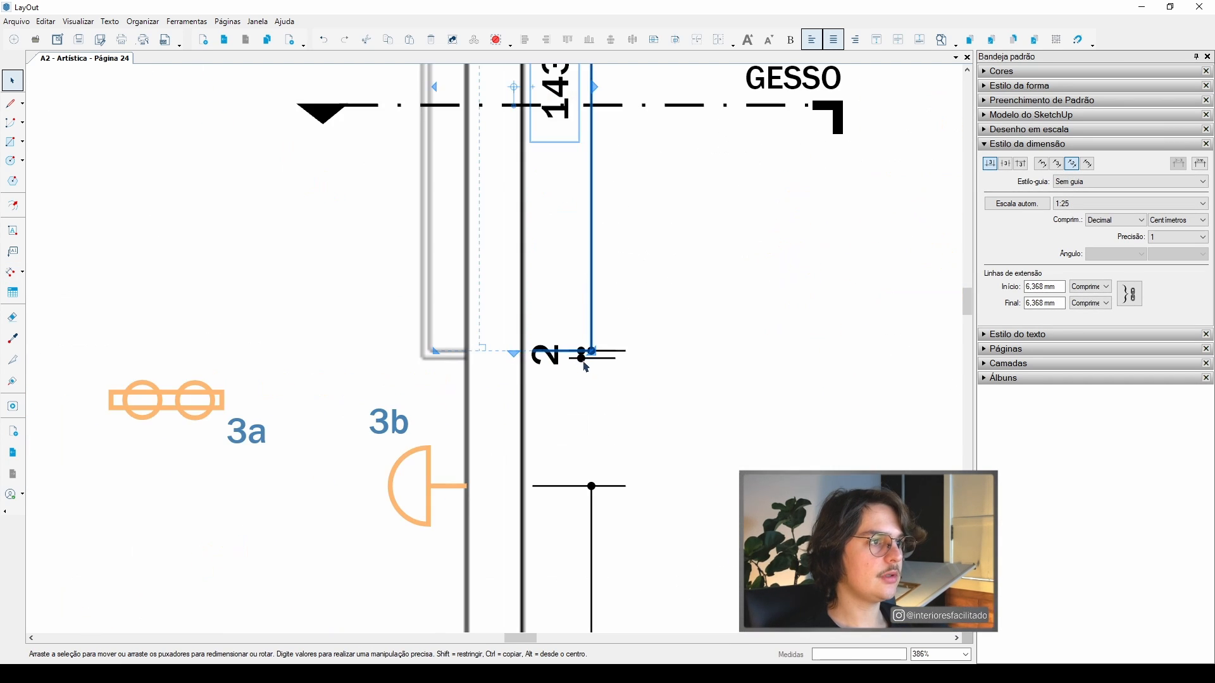
pyautogui.moveTo(580, 392); pyautogui.dragTo(635, 443)
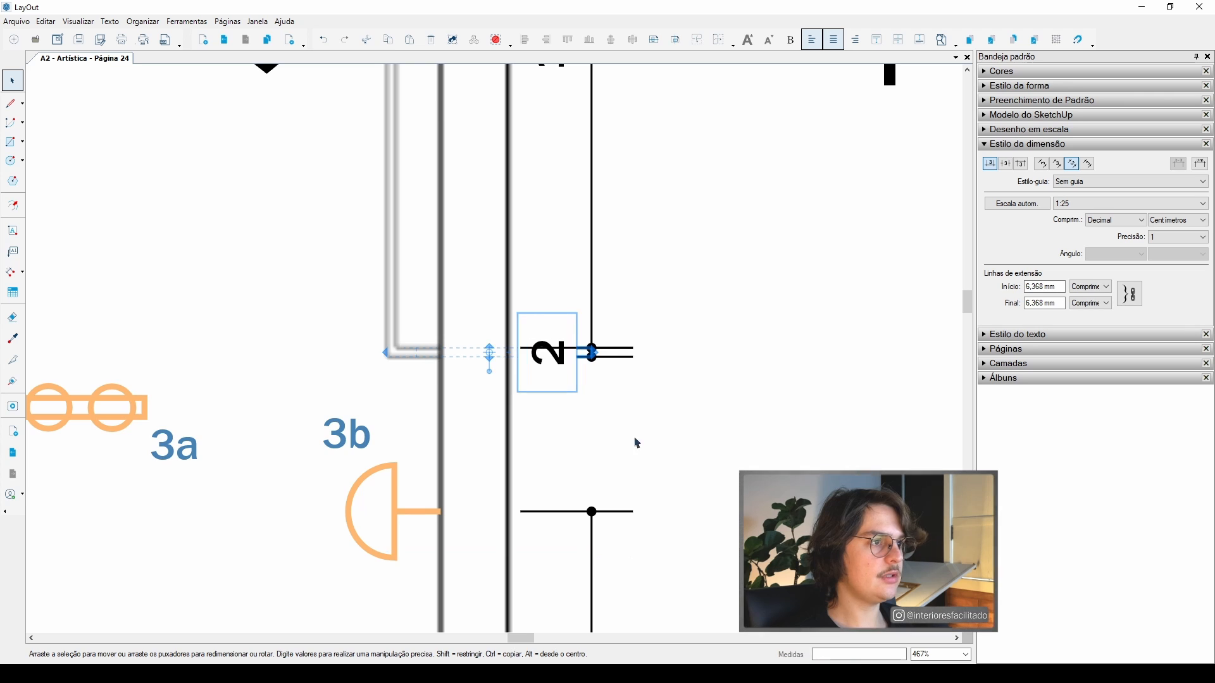
pyautogui.scroll(-4, 660, 417)
pyautogui.click(706, 387)
# - Move the DETALHE CORTINEIRO GESSO section marker up so it clears the cortineiro's length dimension text
pyautogui.click(687, 291)
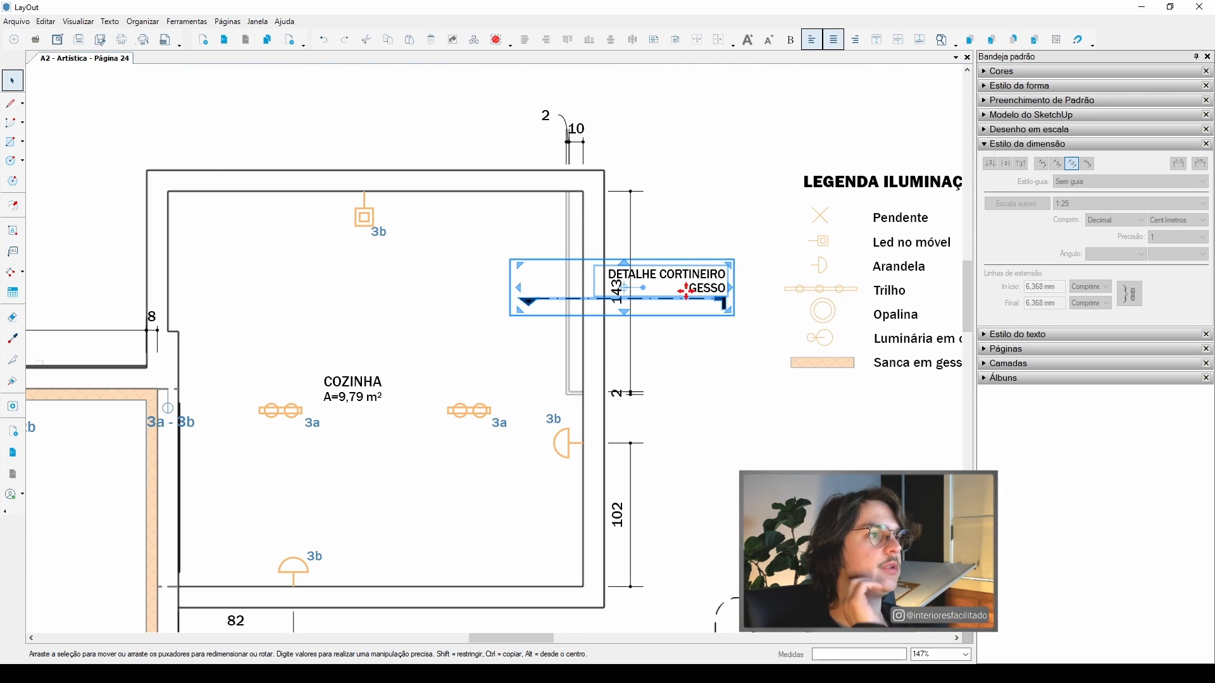
pyautogui.moveTo(663, 302); pyautogui.dragTo(663, 270)
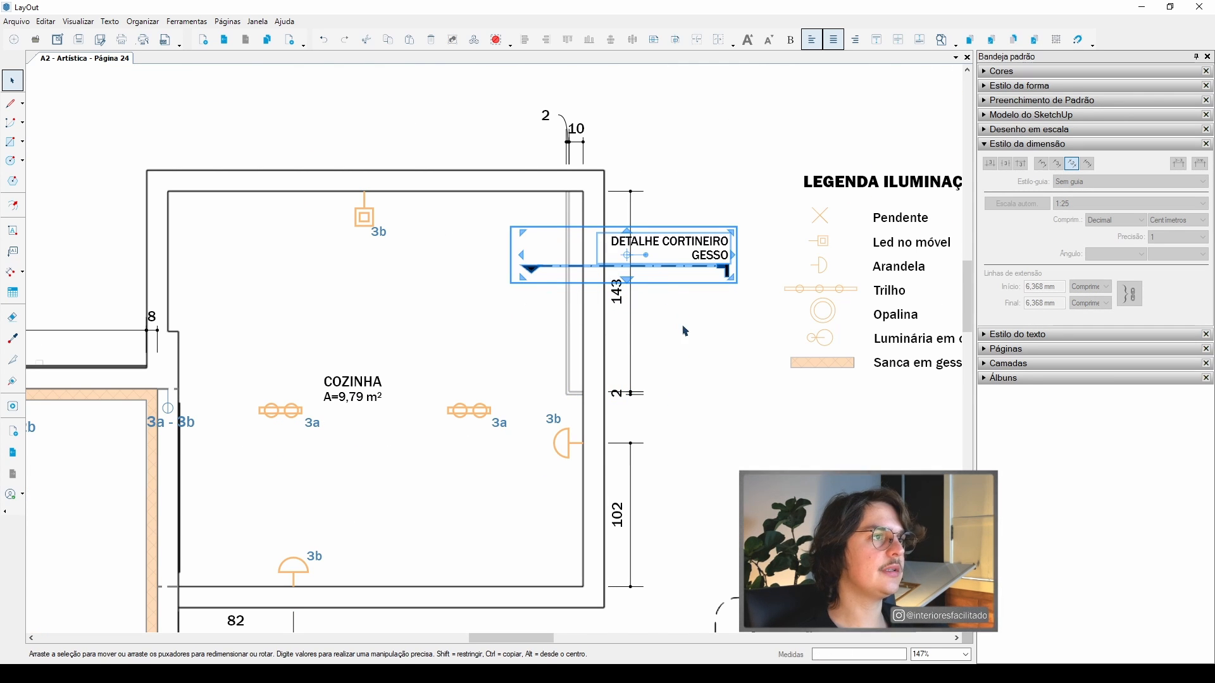
pyautogui.click(682, 326)
# - Cut all the gesso sanca and cortineiro dimensions around the floor plan and paste them into the plan's existing dimension group
pyautogui.scroll(-3, 682, 326)
pyautogui.scroll(-2, 715, 377)
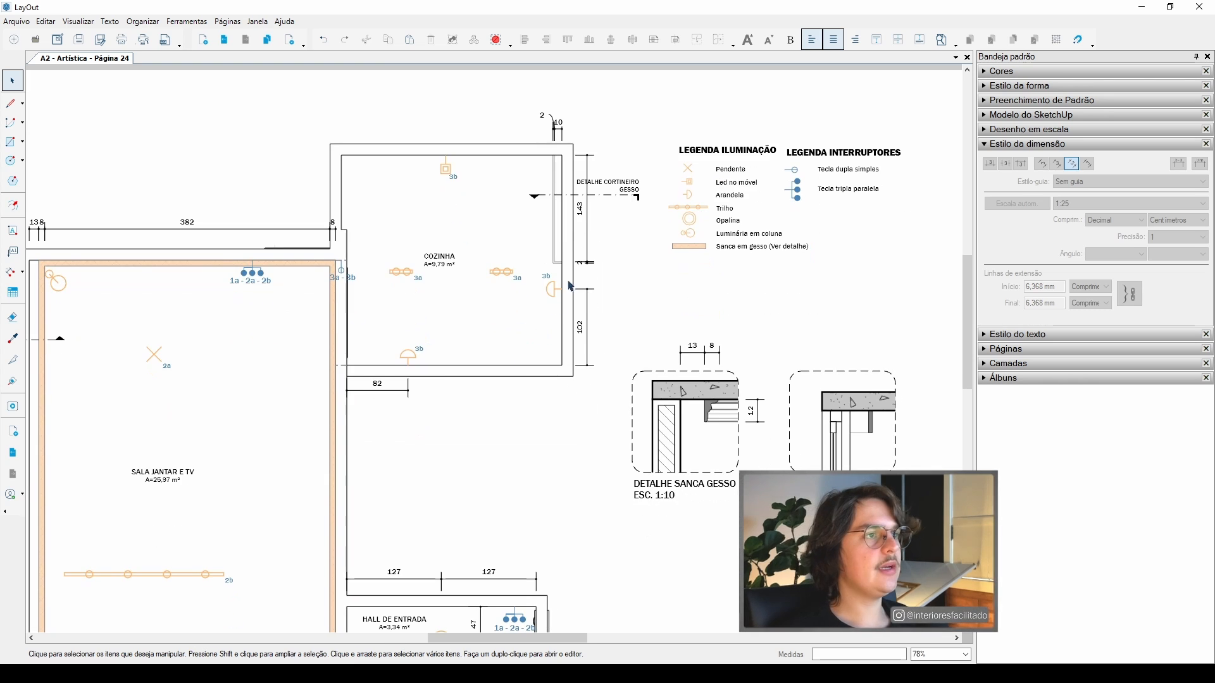
pyautogui.click(586, 329)
pyautogui.scroll(-3, 586, 329)
pyautogui.moveTo(522, 169); pyautogui.dragTo(623, 327)
pyautogui.keyDown('shift'); pyautogui.click(328, 274); pyautogui.keyUp('shift')
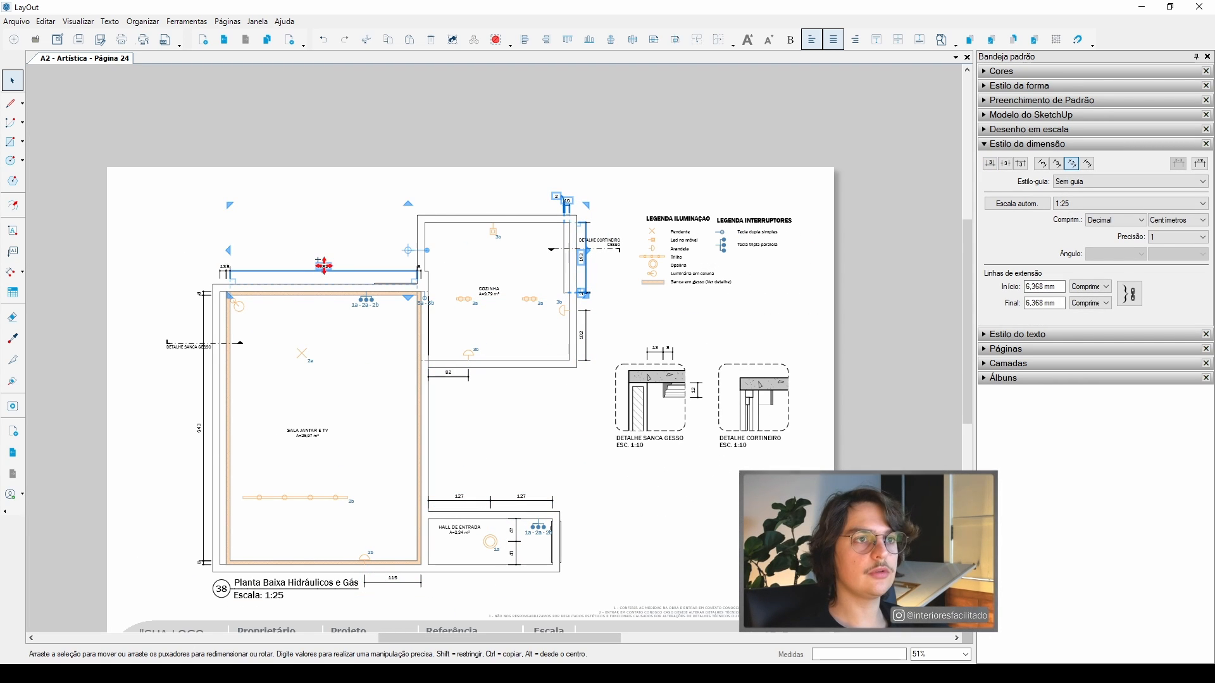
pyautogui.keyDown('shift'); pyautogui.moveTo(313, 264); pyautogui.dragTo(430, 292); pyautogui.keyUp('shift')
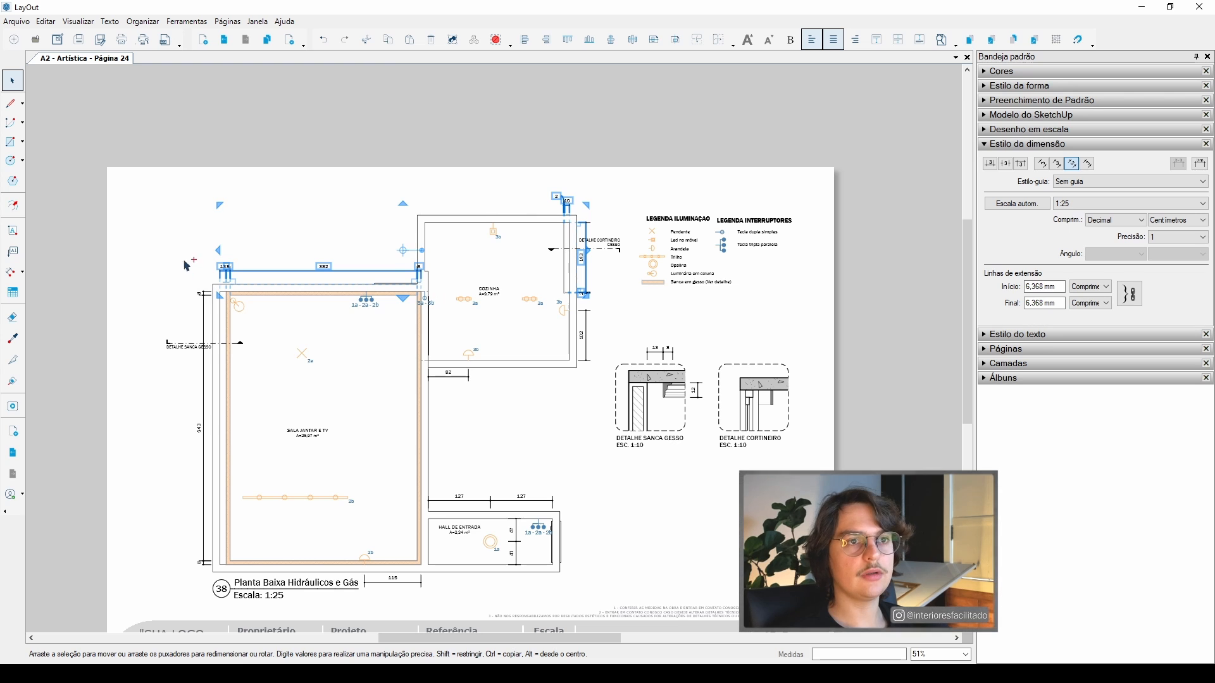
pyautogui.keyDown('shift'); pyautogui.moveTo(187, 266); pyautogui.dragTo(257, 591); pyautogui.keyUp('shift')
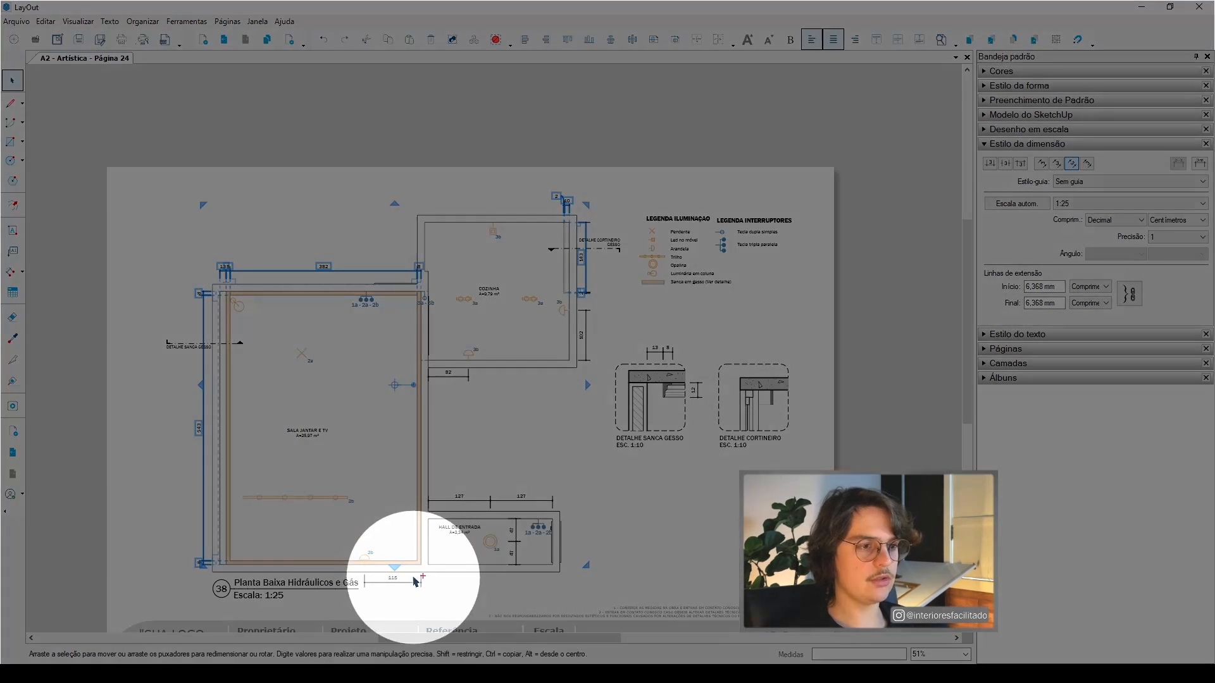
pyautogui.hotkey('ctrl', 'x')
pyautogui.doubleClick(461, 500)
pyautogui.hotkey('ctrl', 'v')
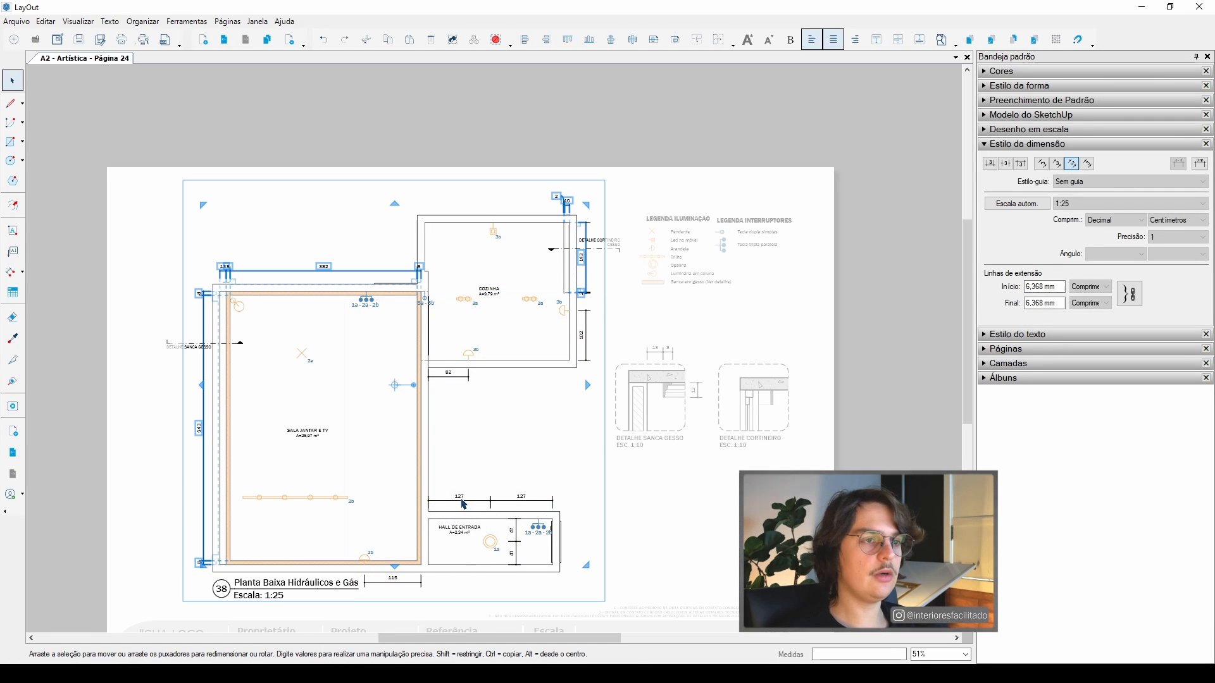
pyautogui.click(545, 433)
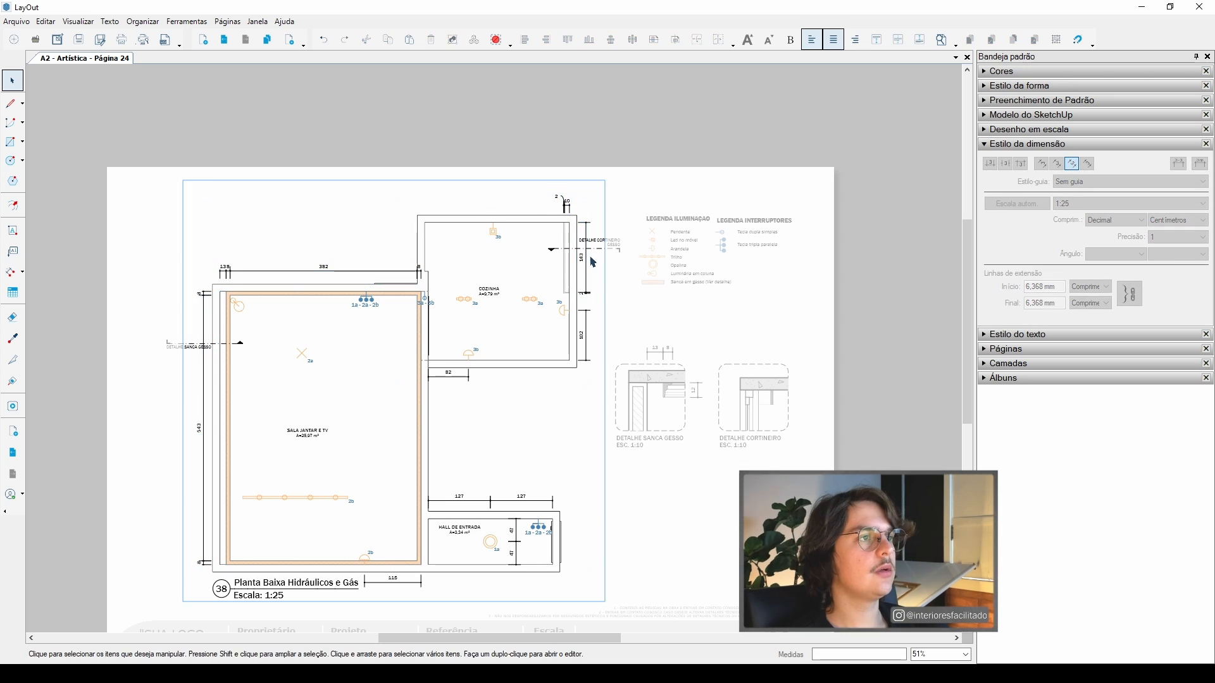
pyautogui.click(587, 258)
pyautogui.press('Escape')
pyautogui.press('Escape')
# - Select the plan's dimension group to check that it includes the sanca and cortineiro dimensions
pyautogui.click(585, 257)
pyautogui.moveTo(413, 595); pyautogui.dragTo(453, 518, button='middle')
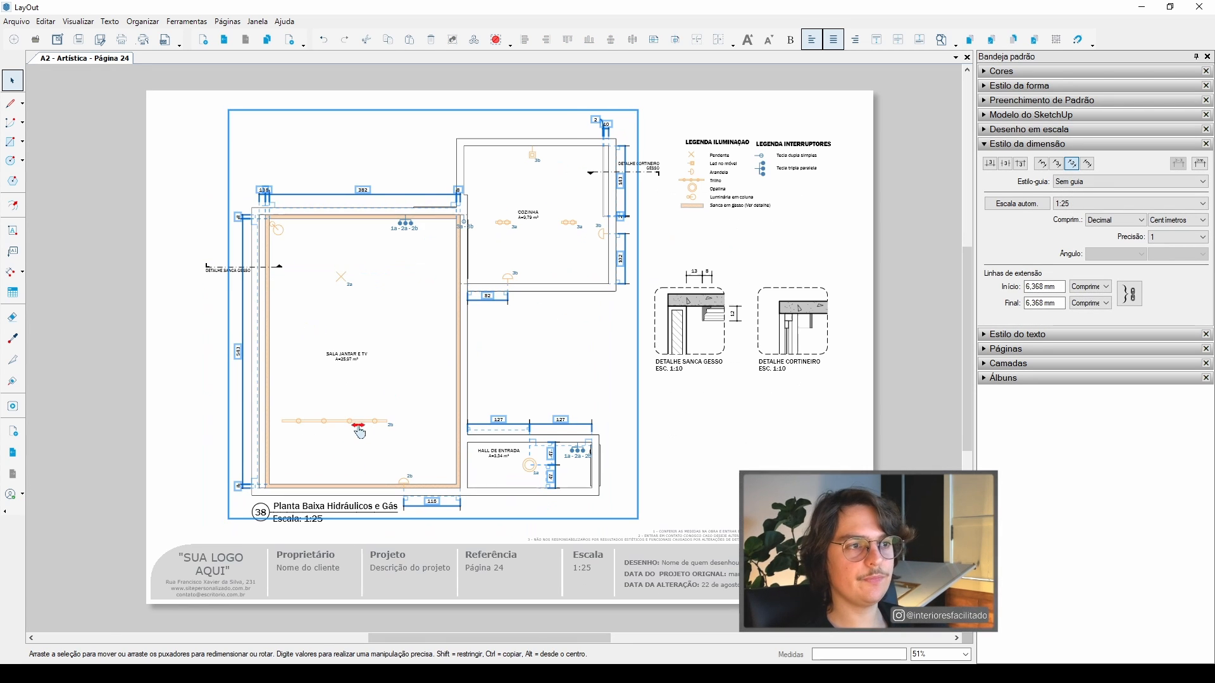
pyautogui.click(723, 423)
pyautogui.moveTo(724, 423); pyautogui.dragTo(603, 420, button='middle')
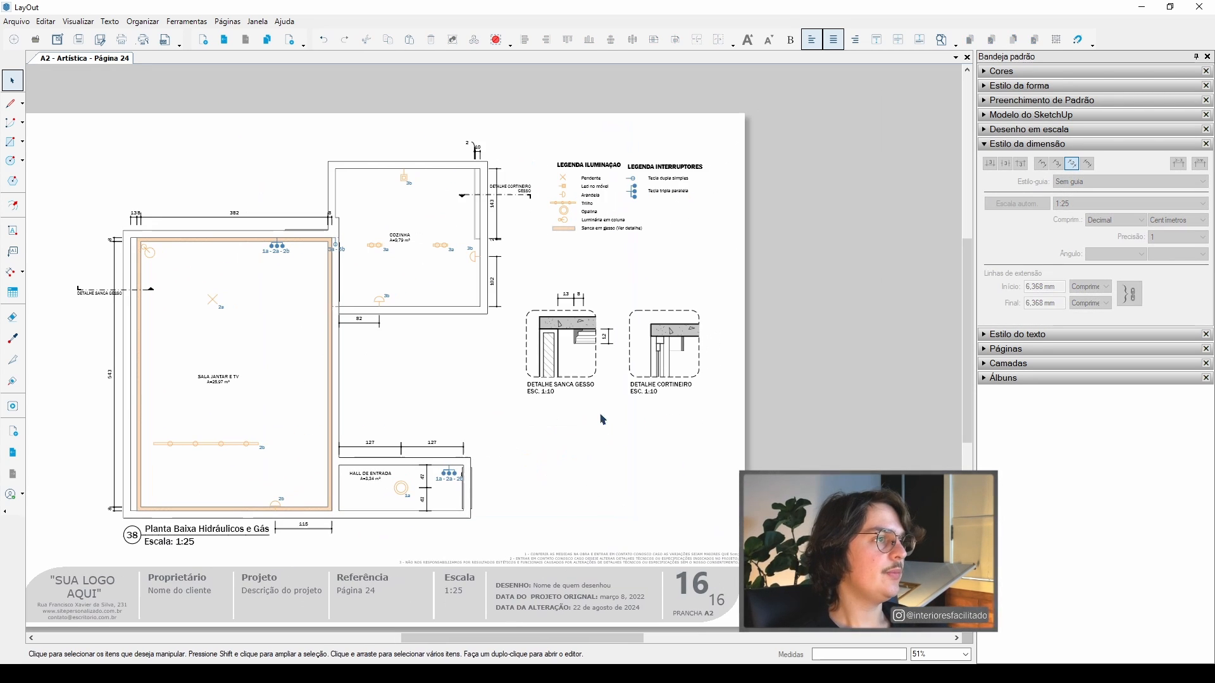
pyautogui.scroll(5, 683, 346)
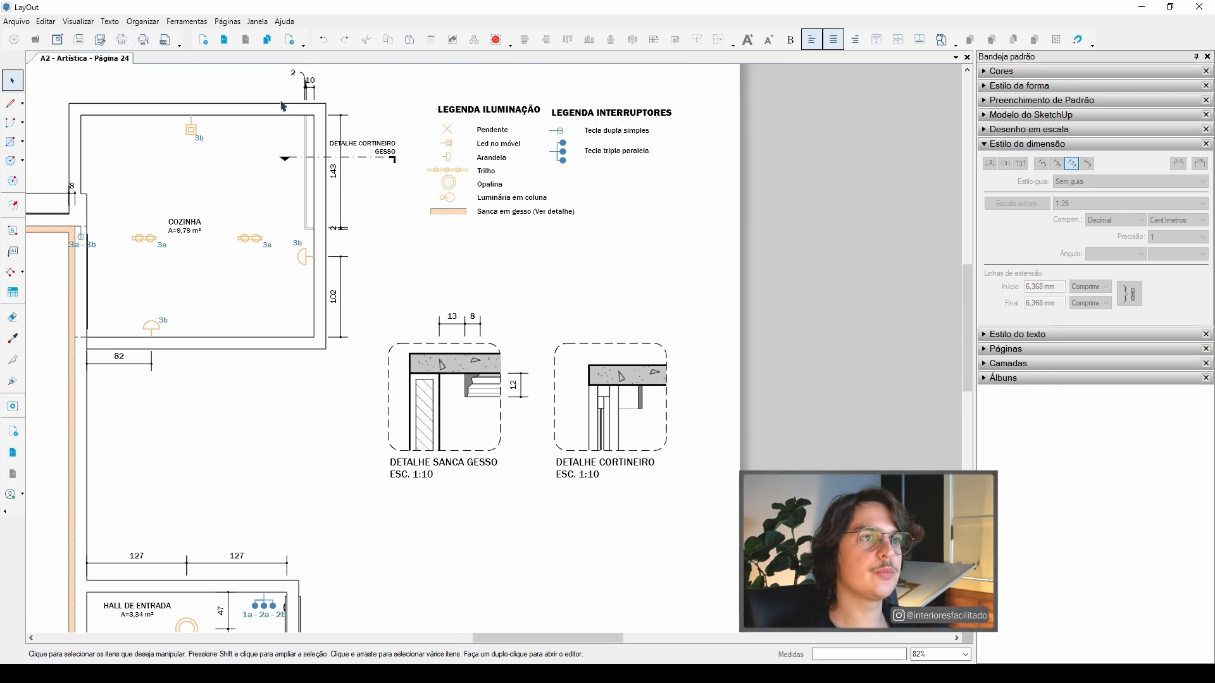
pyautogui.moveTo(382, 277); pyautogui.dragTo(319, 271, button='middle')
pyautogui.click(545, 396)
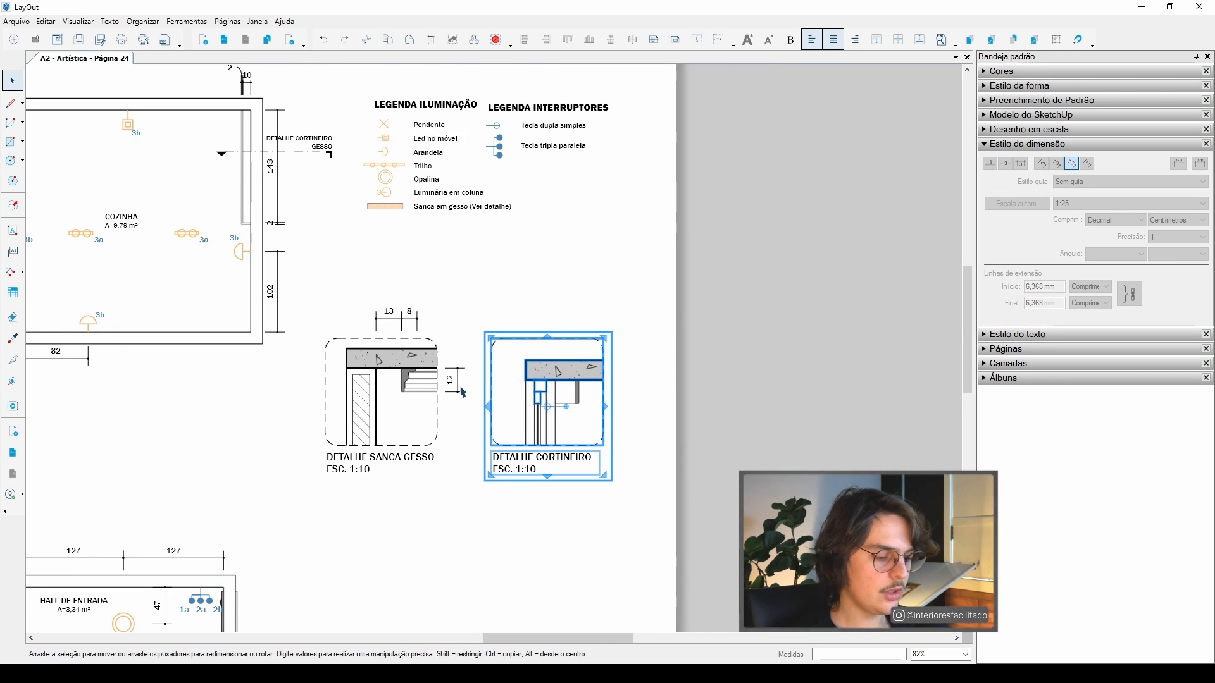
pyautogui.press('s')
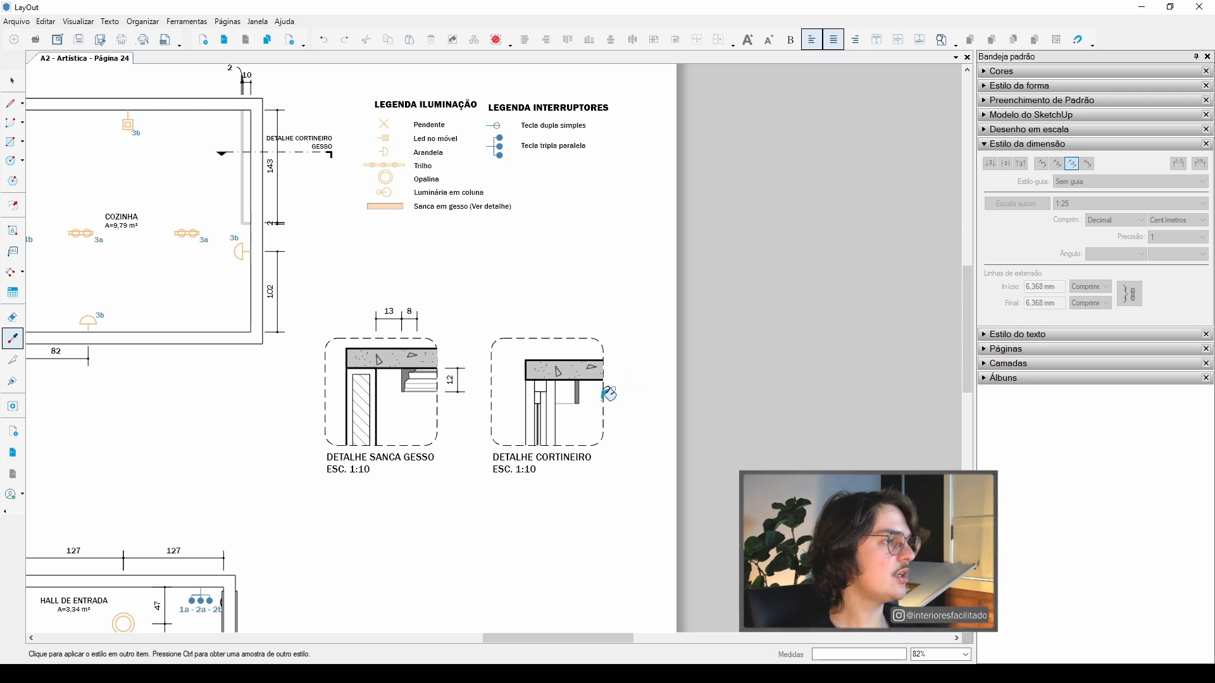
pyautogui.press('space')
# - In the DETALHE CORTINEIRO group, dimension the horizontal gap from wall to cortineiro and the cortineiro's thickness above the detail frame
pyautogui.scroll(3, 557, 400)
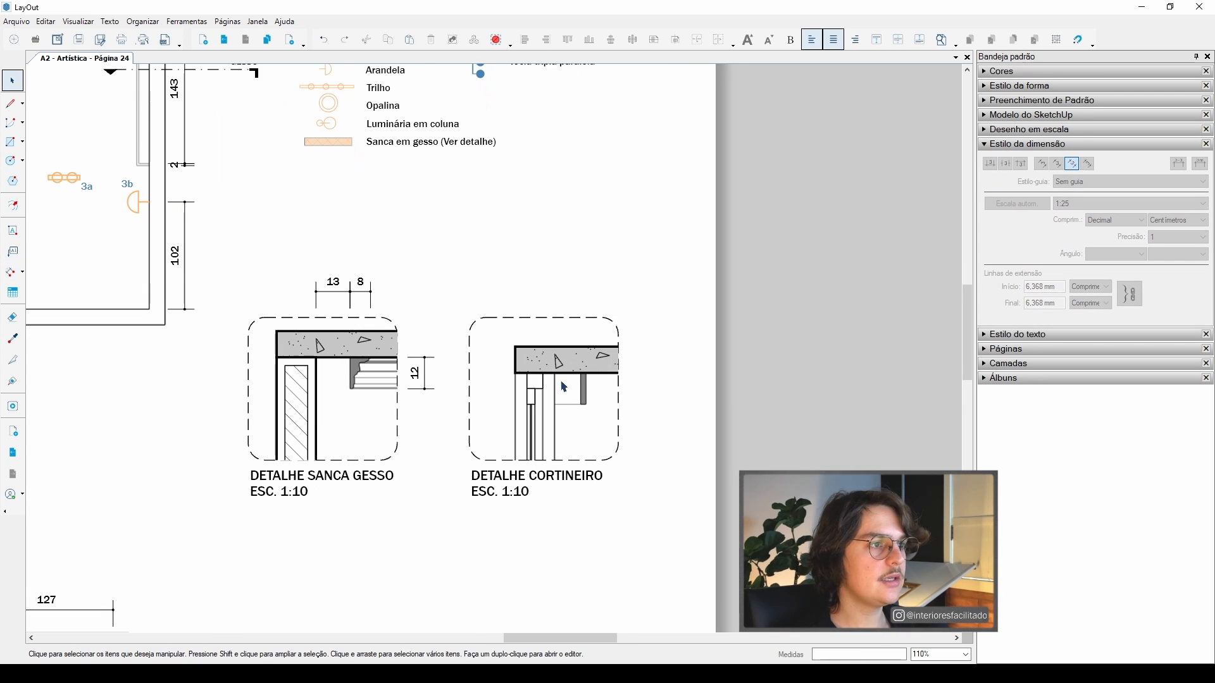
pyautogui.doubleClick(564, 387)
pyautogui.press('d')
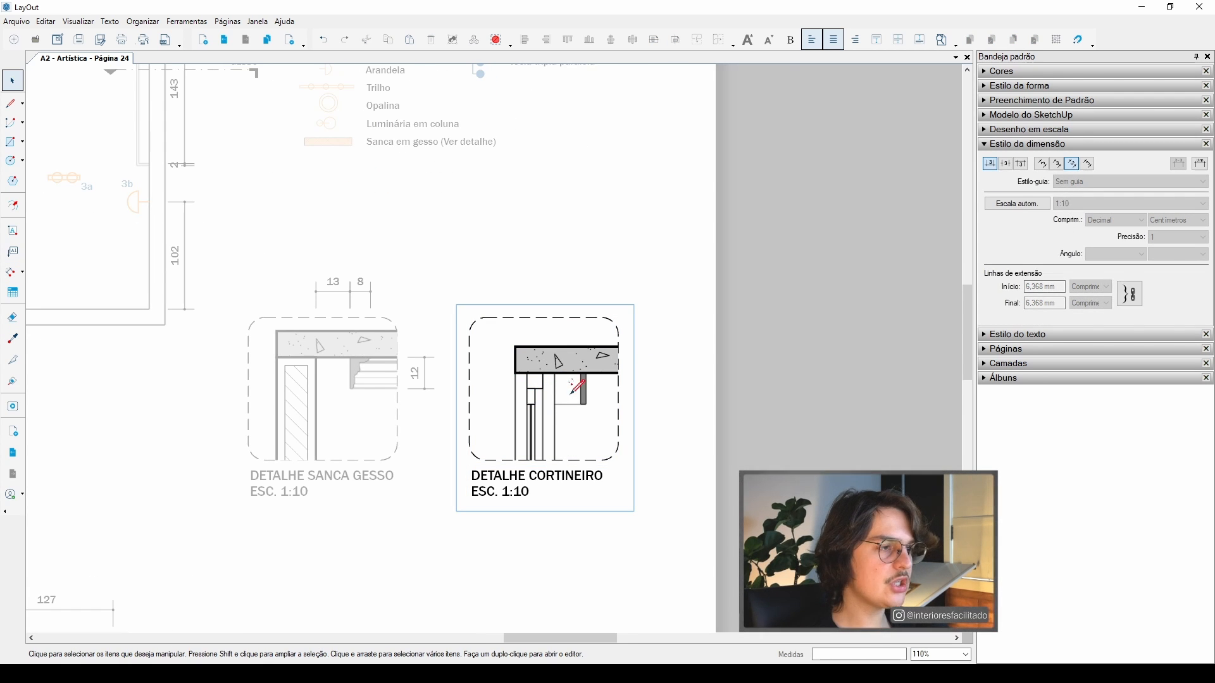
pyautogui.scroll(2, 557, 354)
pyautogui.click(512, 299)
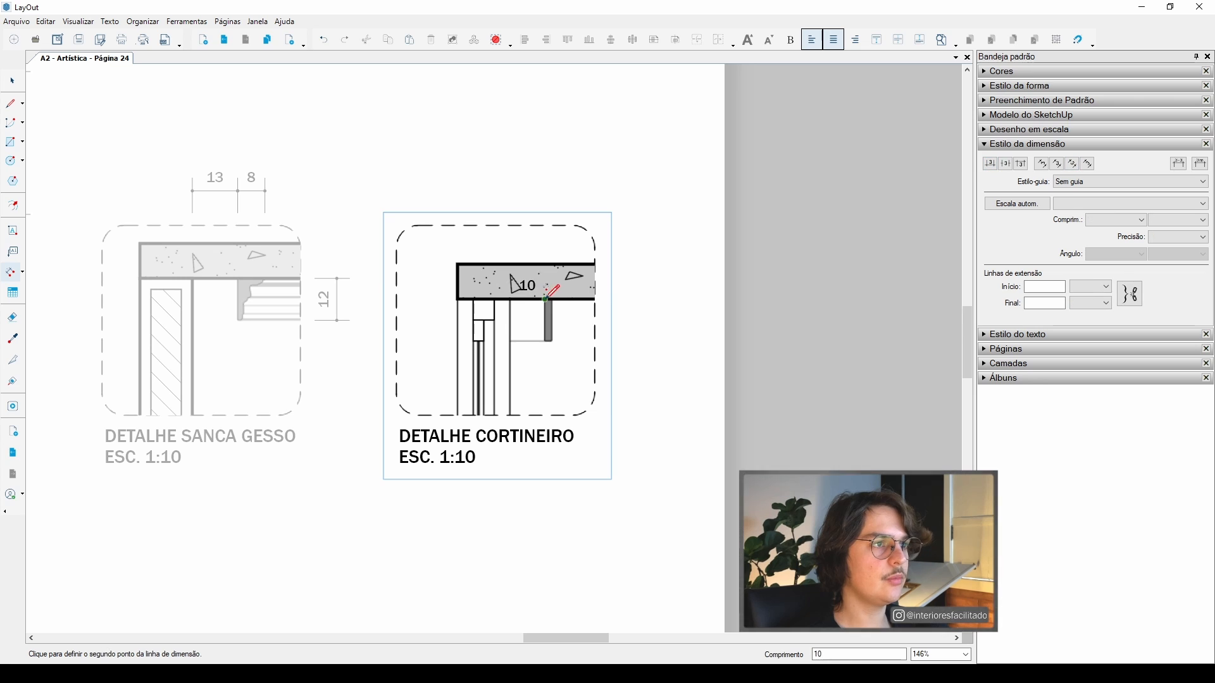
pyautogui.click(545, 298)
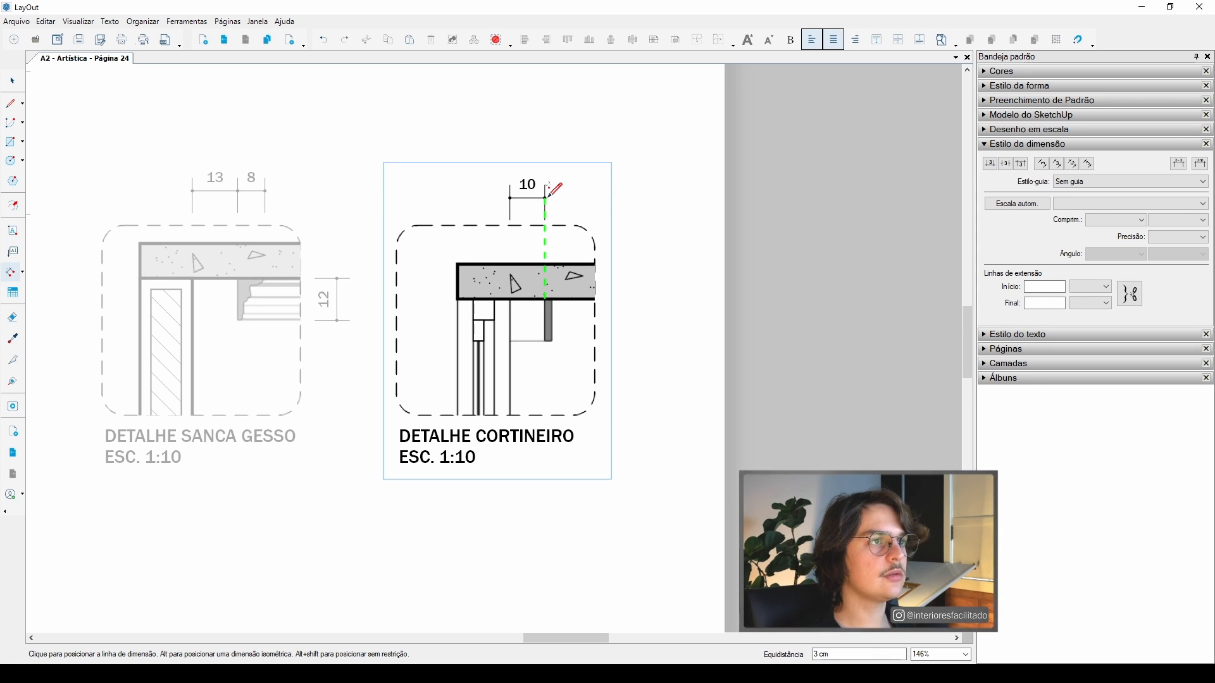
pyautogui.click(546, 190)
pyautogui.doubleClick(552, 298)
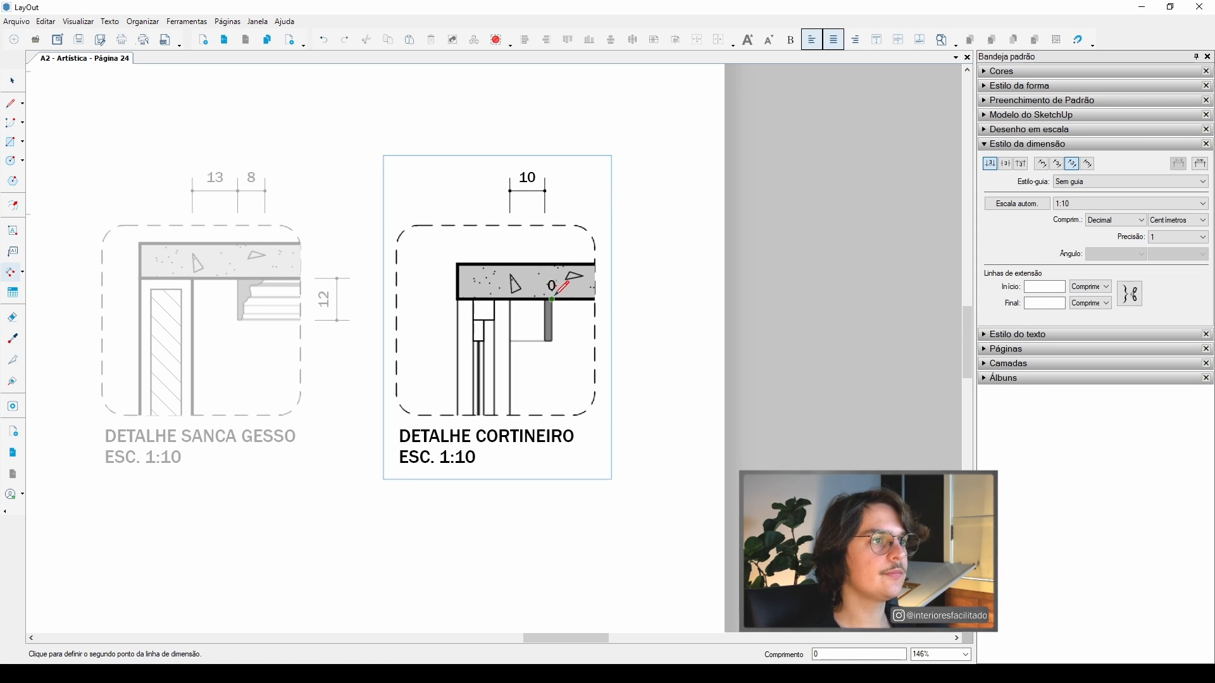
# - Dimension the cortineiro's height vertically, outside the detail frame on its right side
pyautogui.click(552, 299)
pyautogui.click(549, 342)
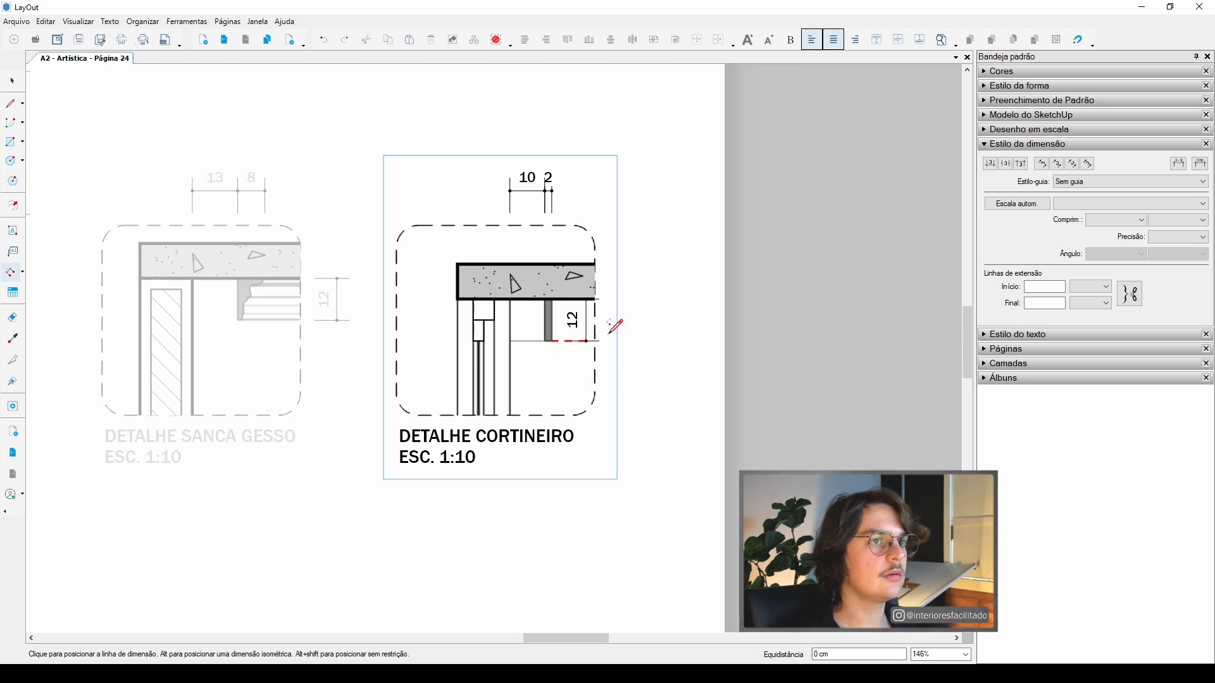
pyautogui.click(636, 325)
pyautogui.press('space')
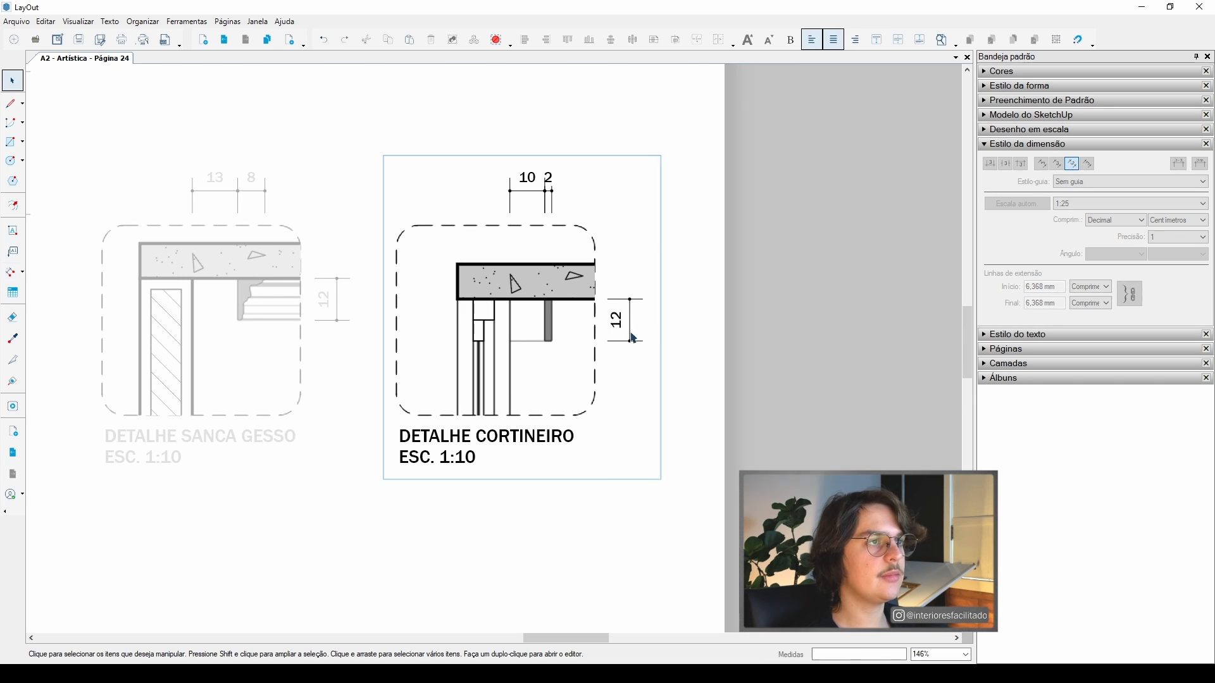
# - Review the whole sheet to check the dimensioned plan and both gesso details
pyautogui.scroll(-5, 586, 355)
pyautogui.scroll(-2, 479, 280)
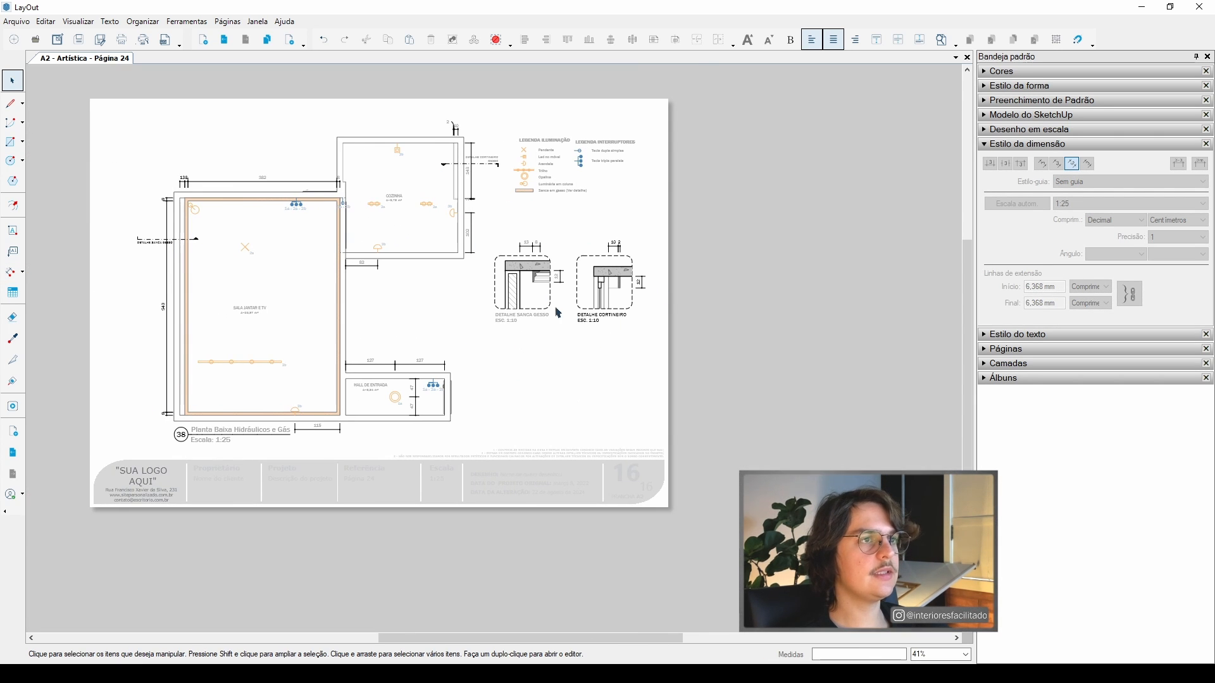
pyautogui.scroll(1, 462, 247)
pyautogui.click(451, 230)
pyautogui.moveTo(558, 380); pyautogui.dragTo(611, 385, button='middle')
pyautogui.moveTo(473, 240); pyautogui.dragTo(523, 272, button='middle')
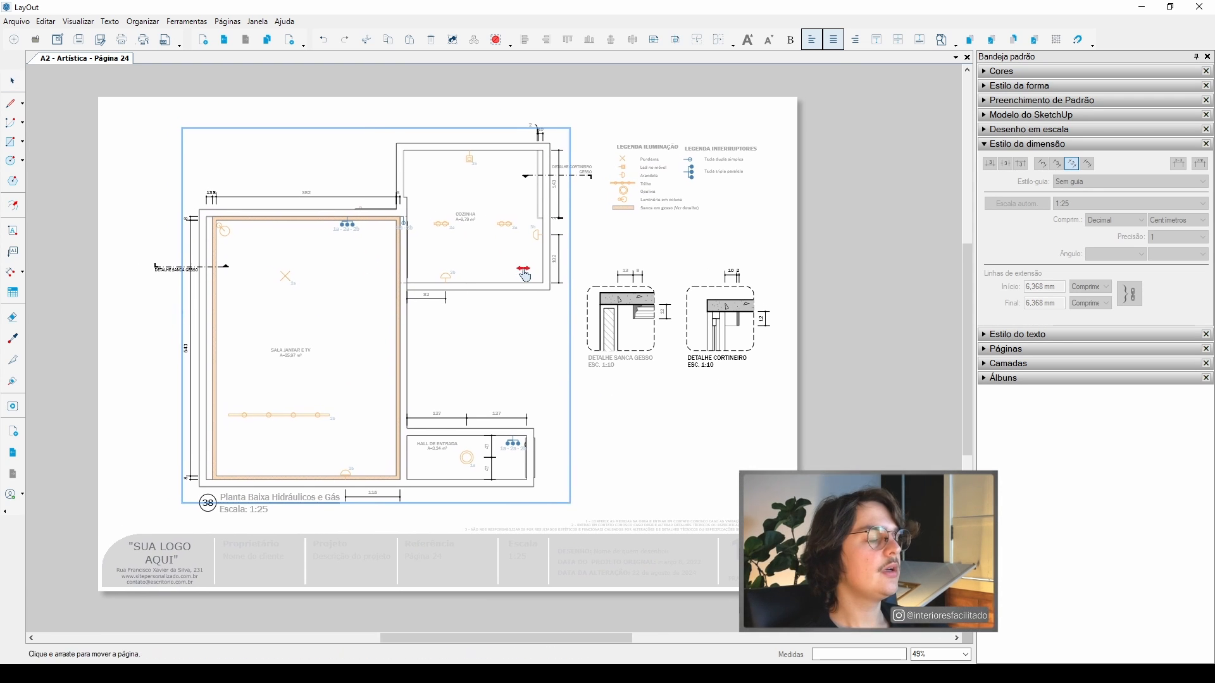
pyautogui.click(801, 330)
pyautogui.moveTo(532, 328); pyautogui.dragTo(552, 338, button='middle')
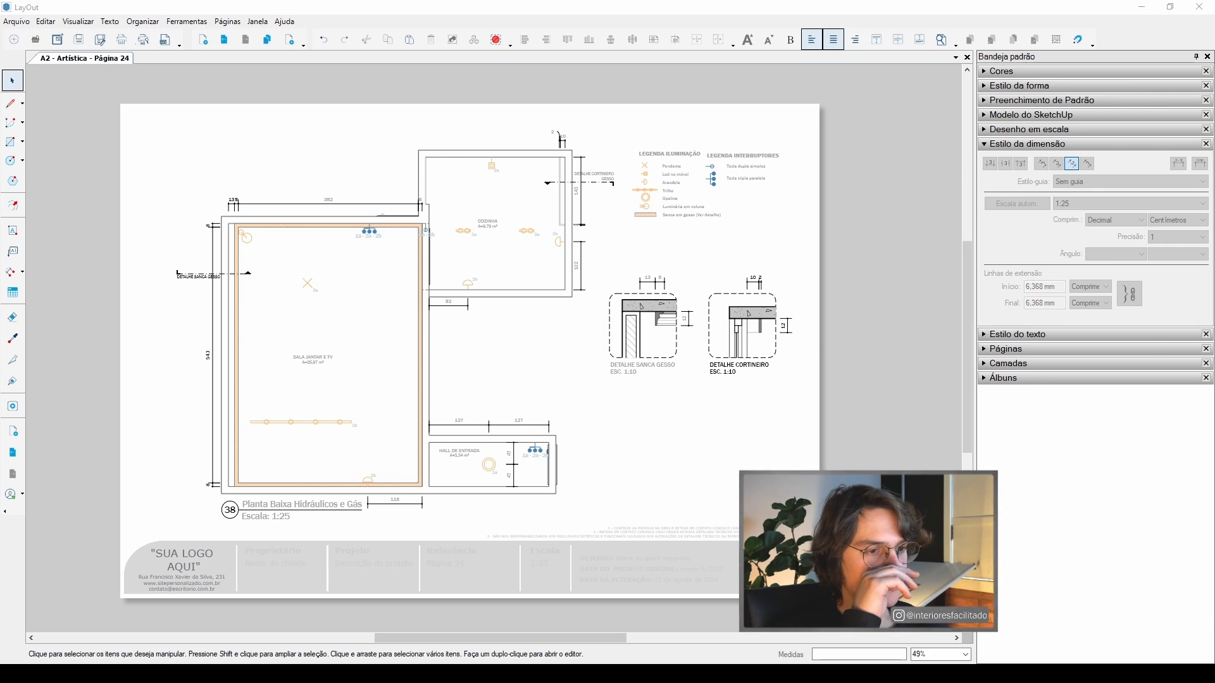
# - Switch to the browser to consult the Planta Baixa Iluminação page of the kitchen project PDF, and return to LayOut
pyautogui.hotkey('alt', 'Tab')
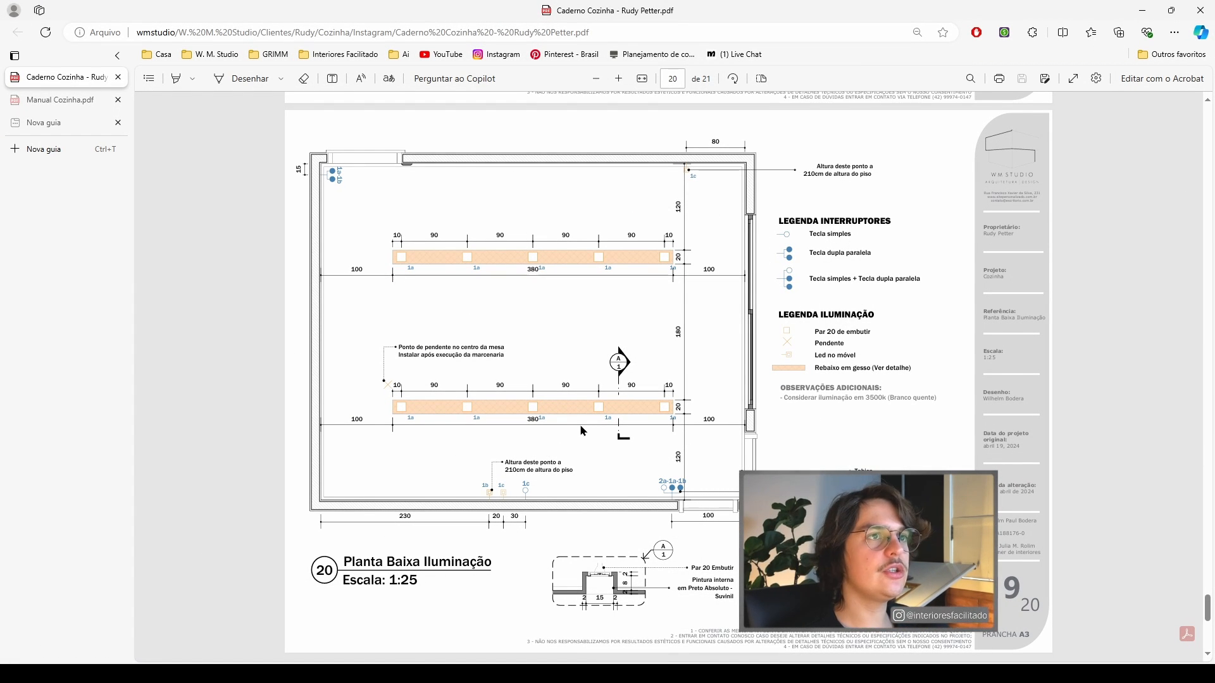
pyautogui.hotkey('alt', 'Tab')
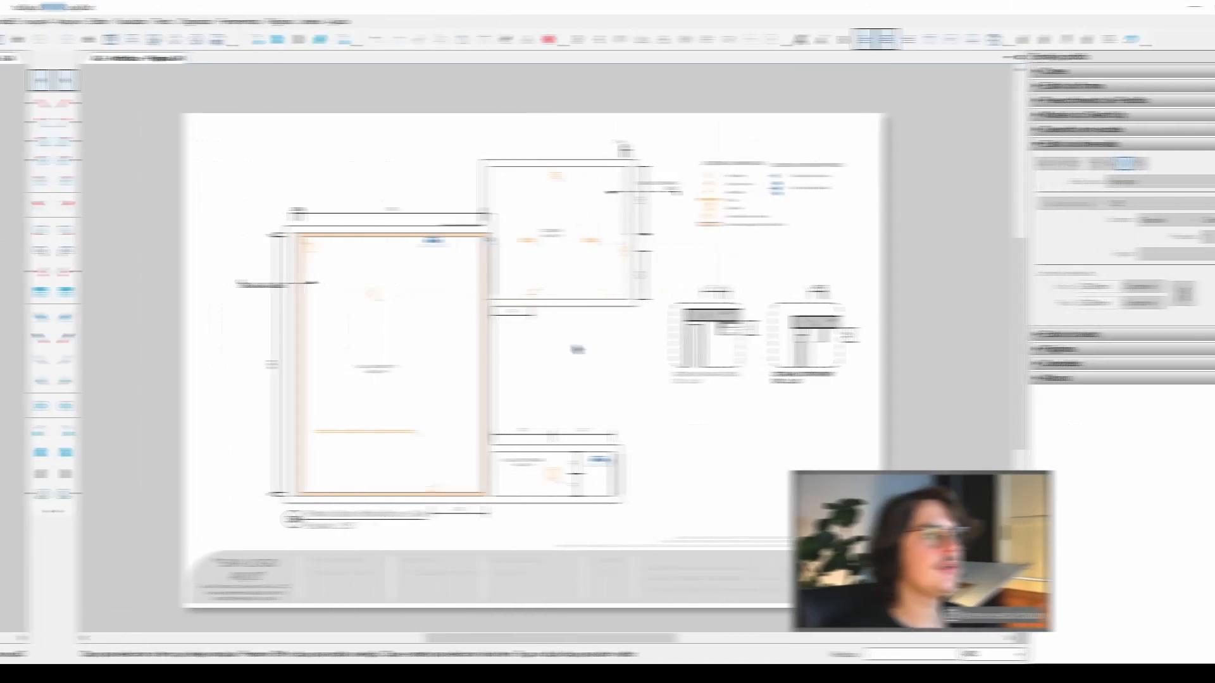
# - Examine the leader notes, product legends, additional observations and section markers across the annotated lighting plan
pyautogui.scroll(2, 686, 169)
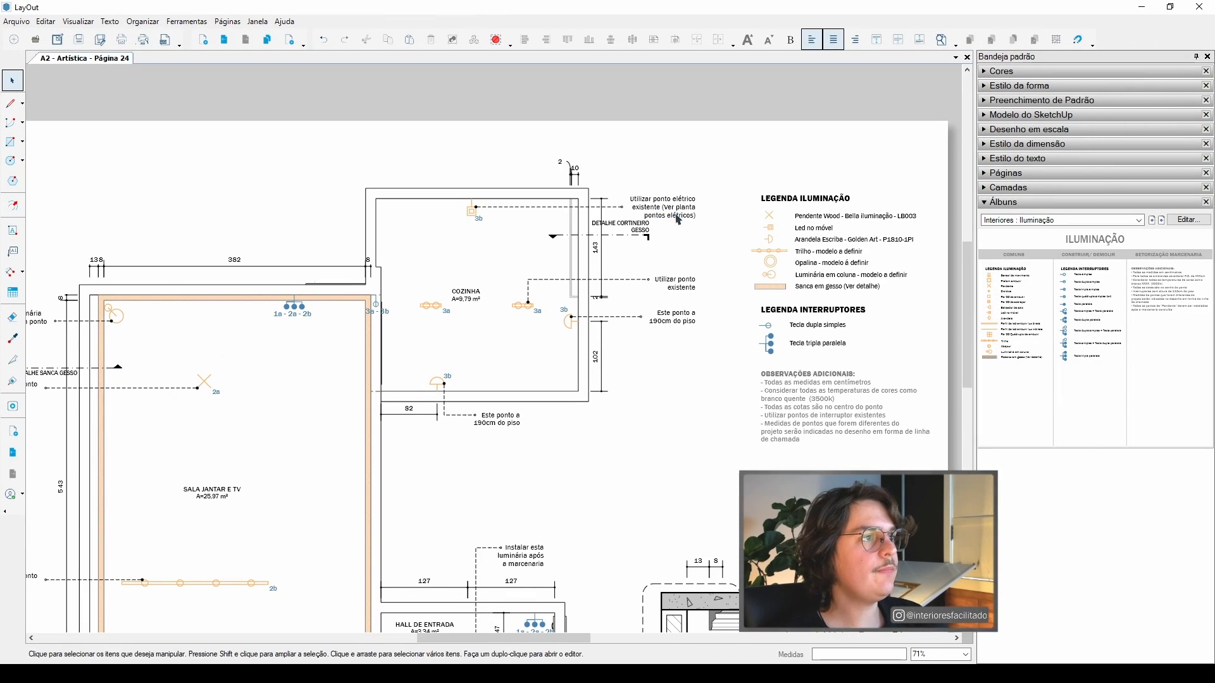
pyautogui.scroll(-2, 678, 220)
pyautogui.moveTo(658, 278); pyautogui.dragTo(656, 253, button='middle')
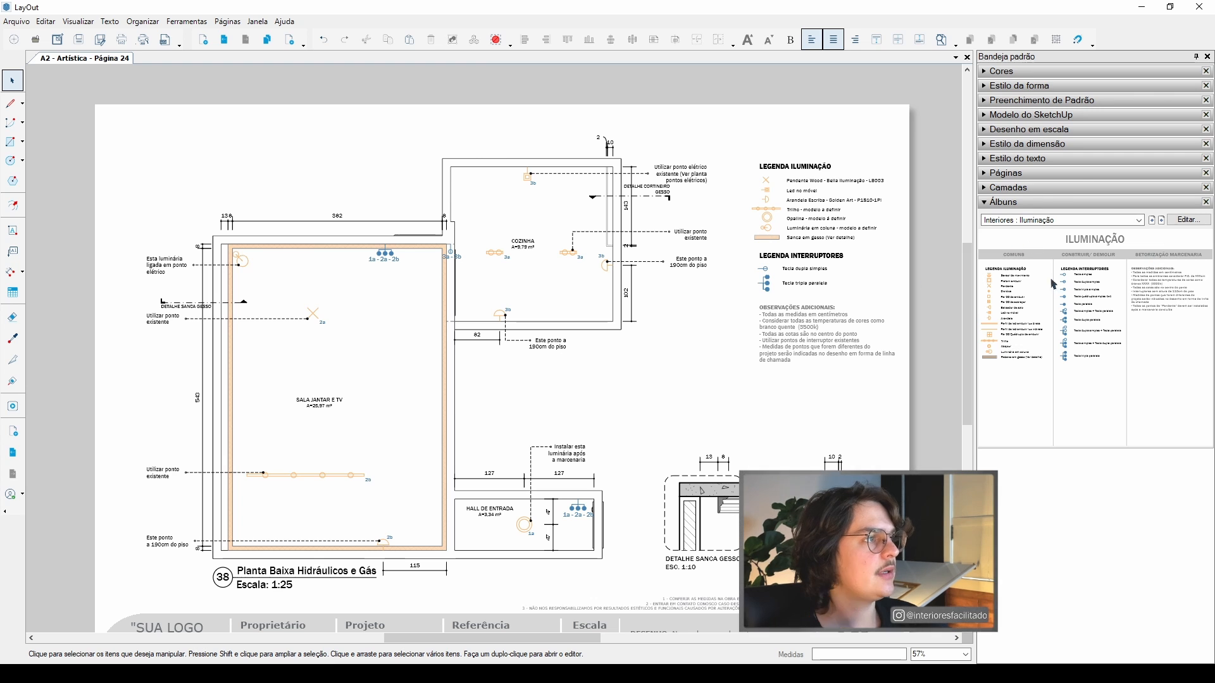
pyautogui.moveTo(294, 363); pyautogui.dragTo(355, 351, button='middle')
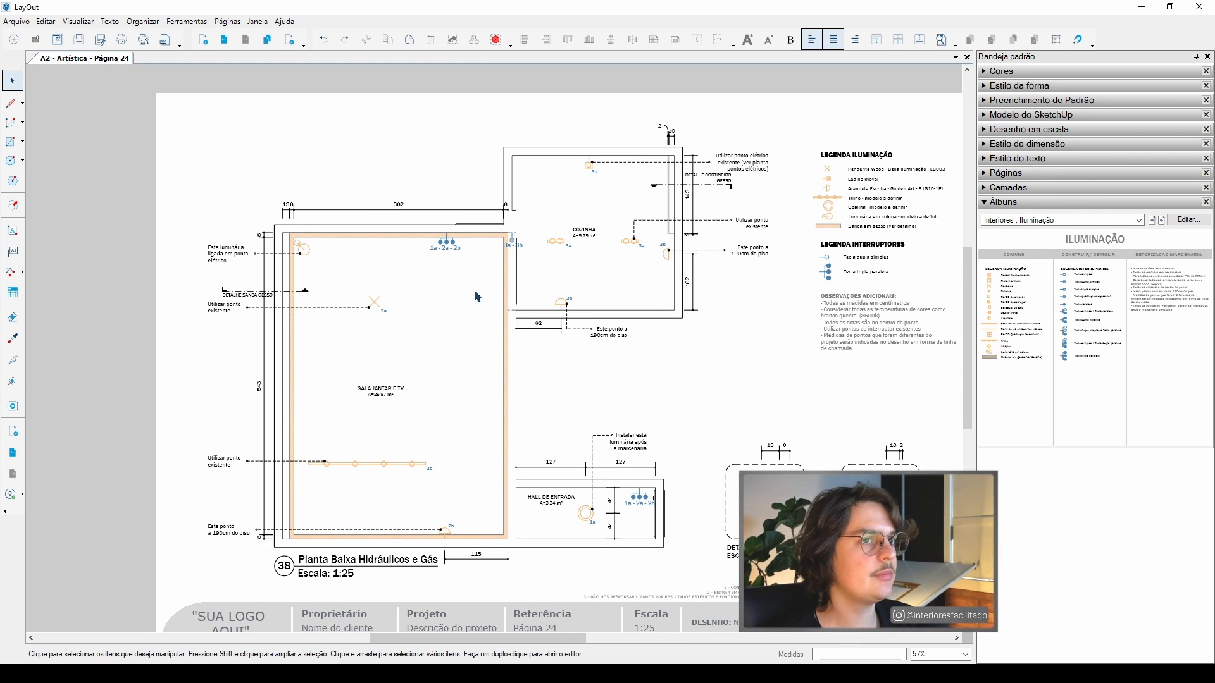
pyautogui.scroll(3, 283, 322)
pyautogui.scroll(-2, 333, 281)
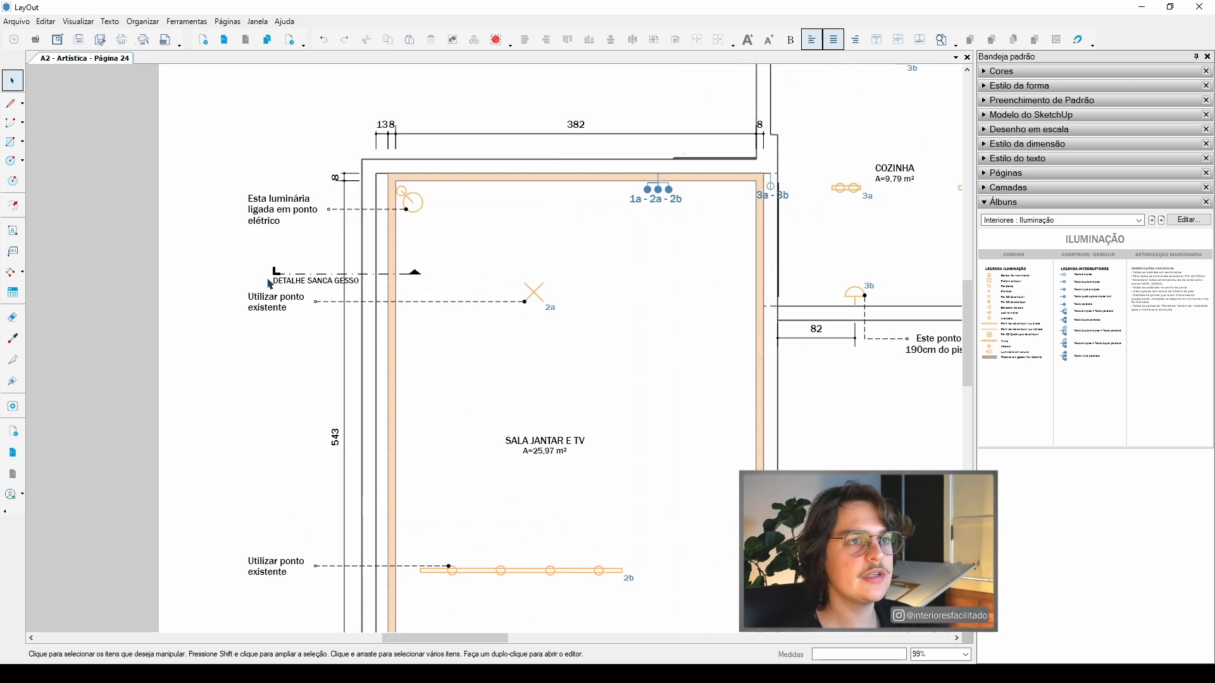
pyautogui.scroll(-3, 333, 281)
pyautogui.scroll(2, 713, 431)
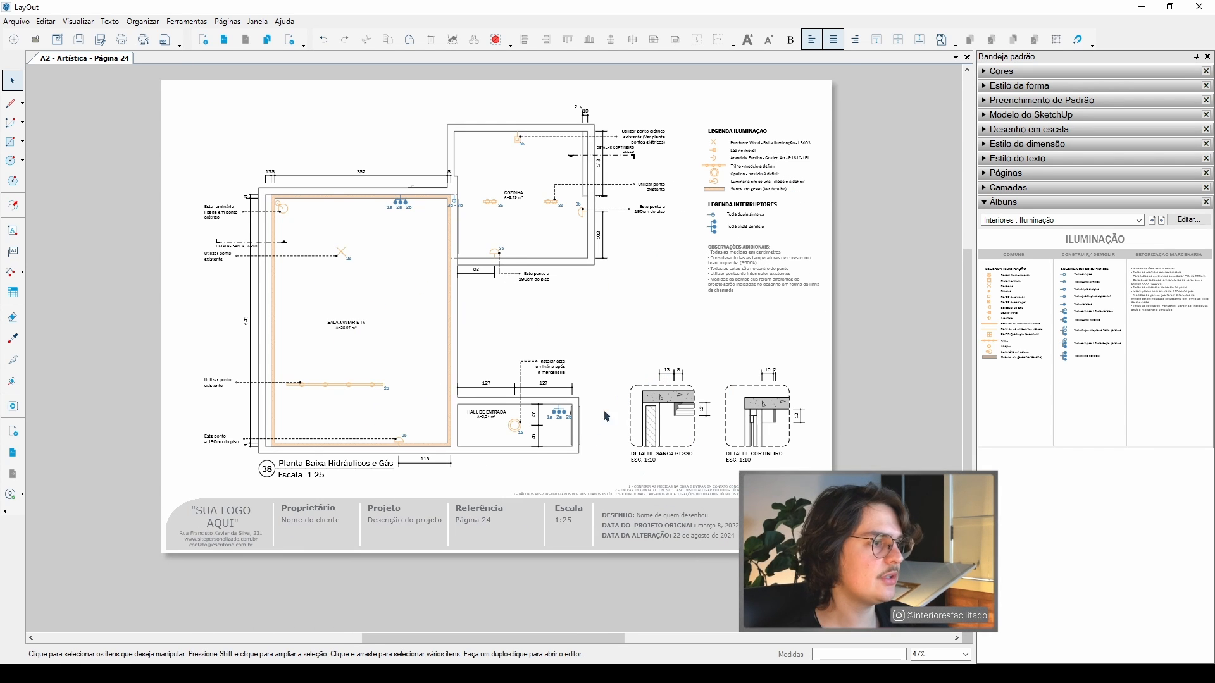
pyautogui.scroll(3, 543, 196)
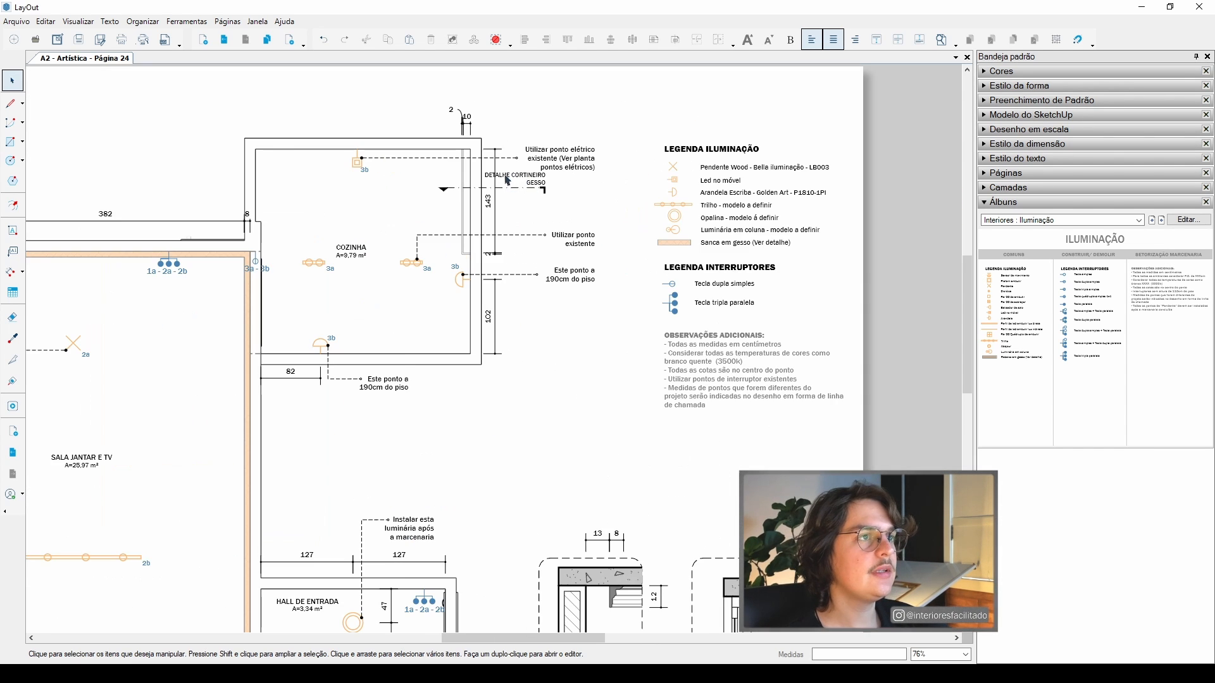
pyautogui.scroll(-3, 786, 462)
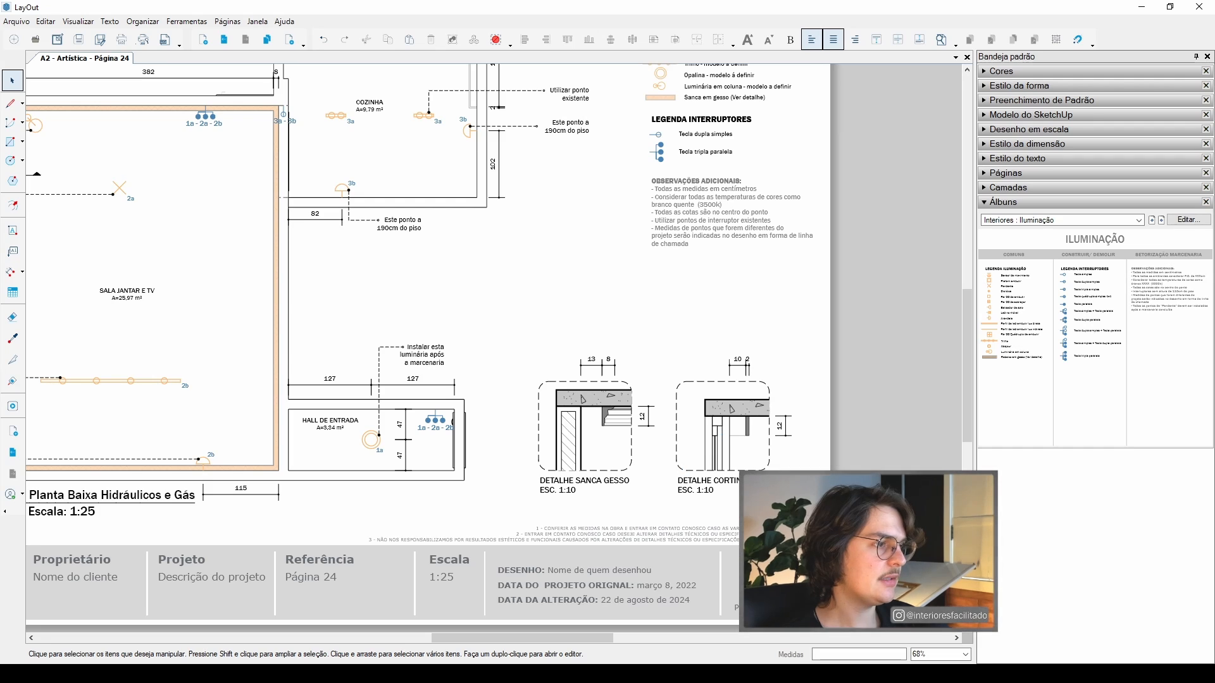
# - Change the cortineiro detail's title to DETALHE CORTINEIRO GESSO
pyautogui.doubleClick(702, 487)
pyautogui.doubleClick(702, 487)
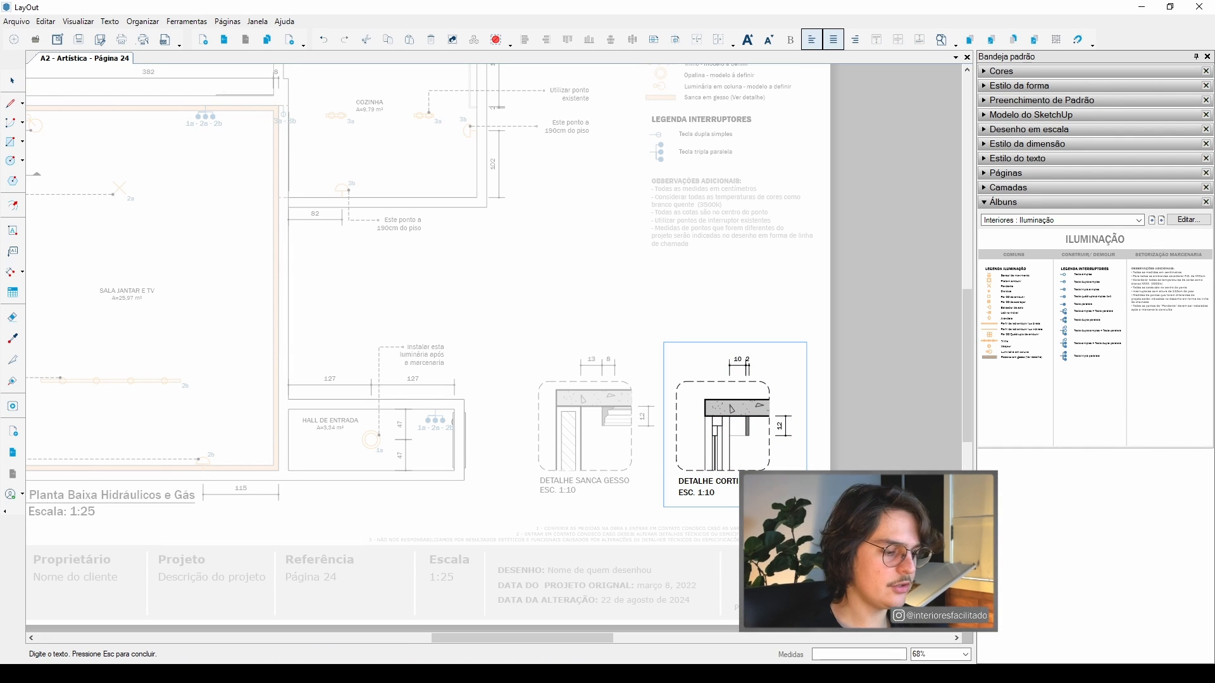
pyautogui.press('Escape')
pyautogui.scroll(-3, 633, 411)
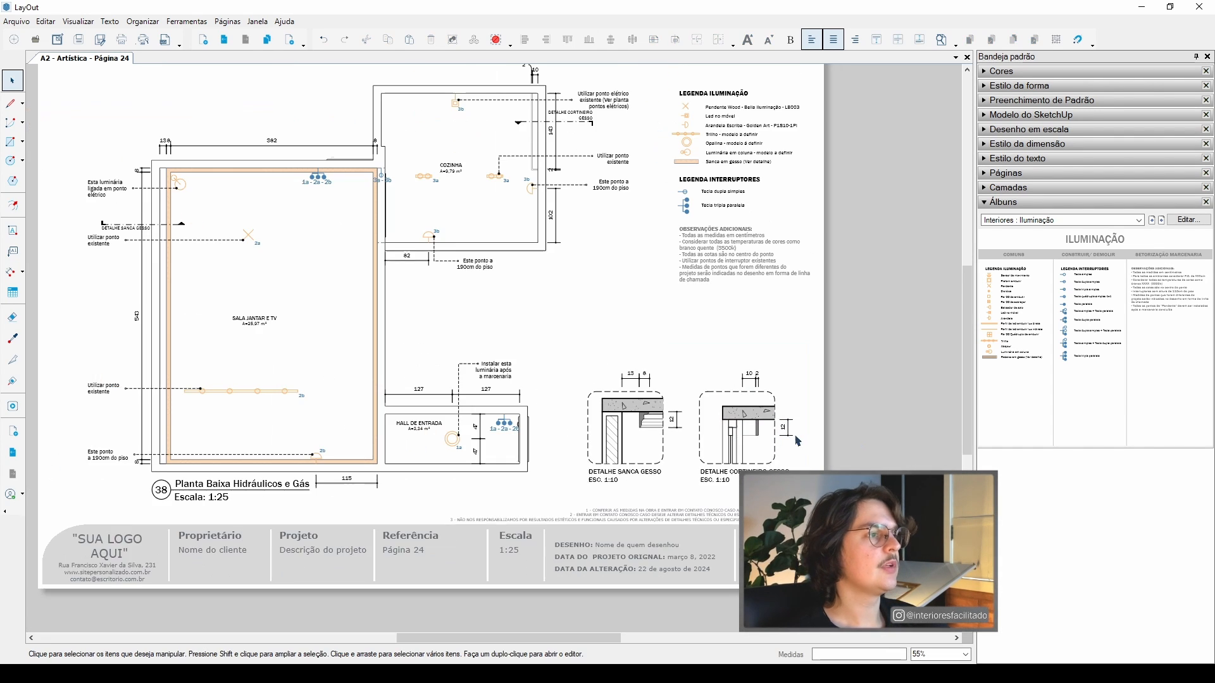
# - Check the lighting and switch legends closely, and look over the complete sheet
pyautogui.scroll(3, 595, 407)
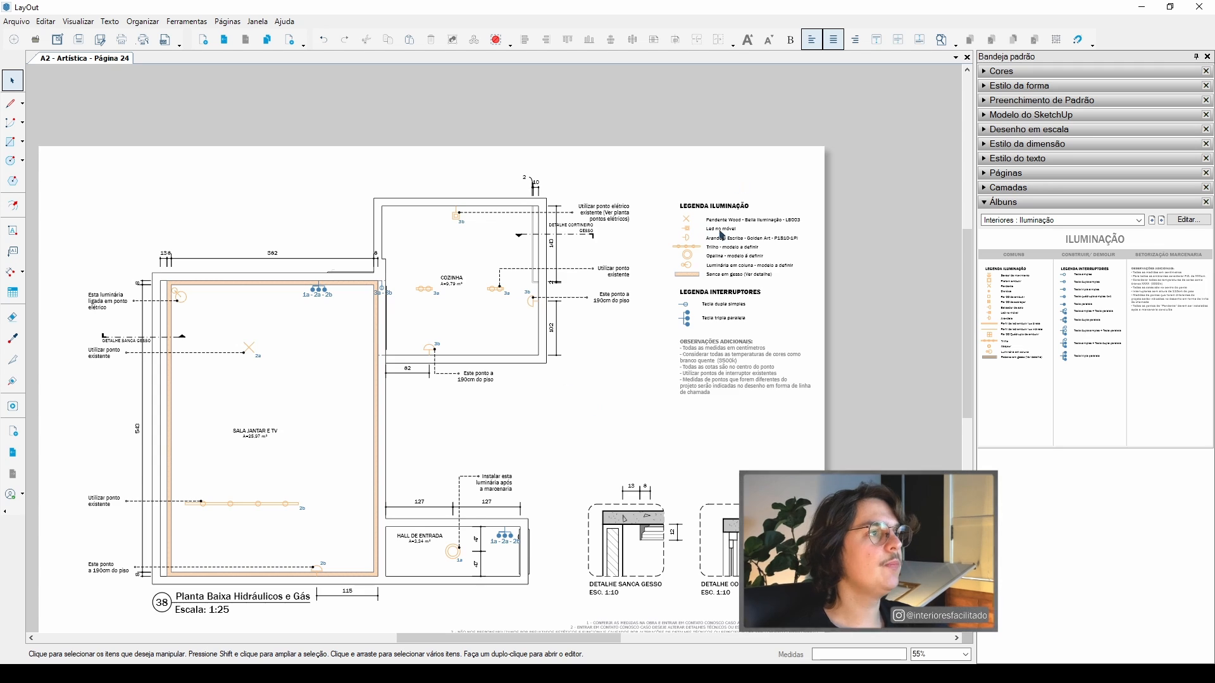
pyautogui.scroll(3, 722, 235)
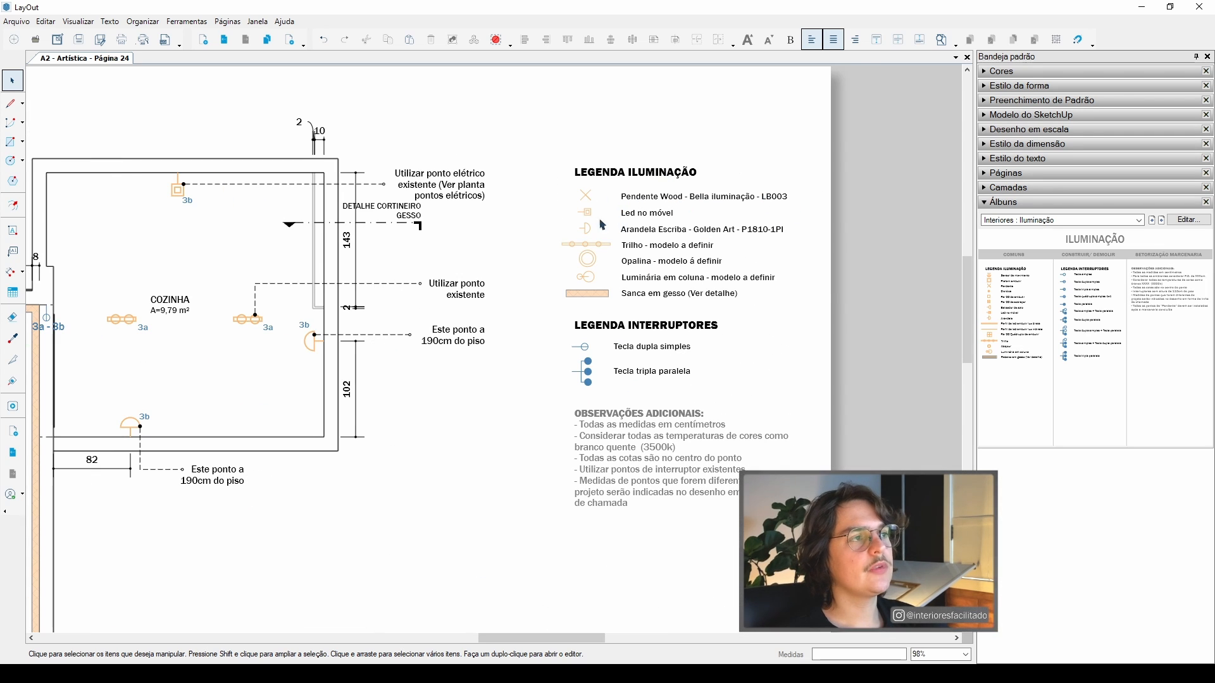
pyautogui.scroll(-3, 696, 209)
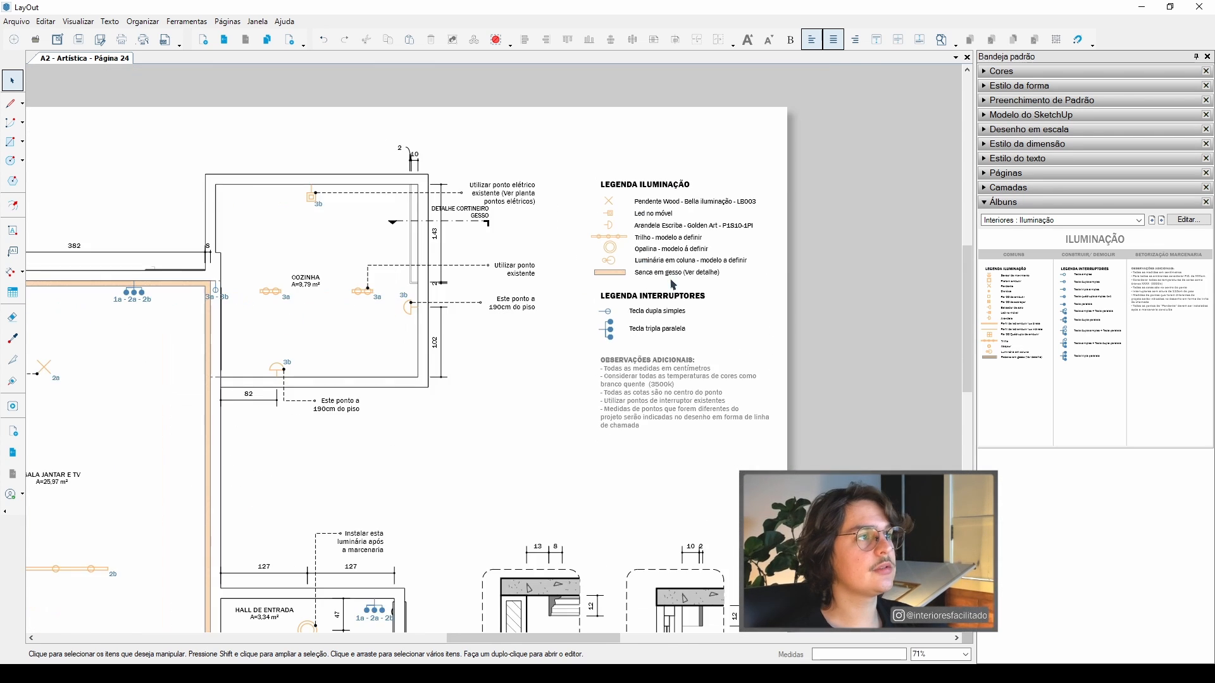
pyautogui.scroll(-1, 637, 309)
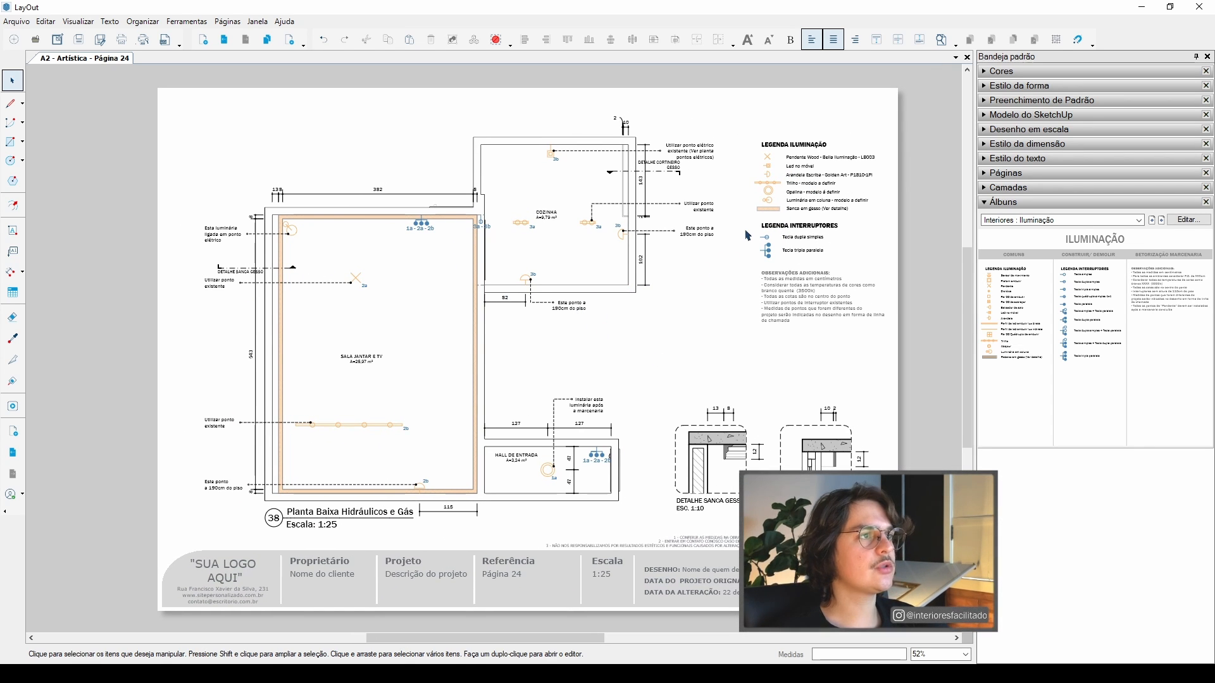
pyautogui.moveTo(707, 308); pyautogui.dragTo(702, 304, button='middle')
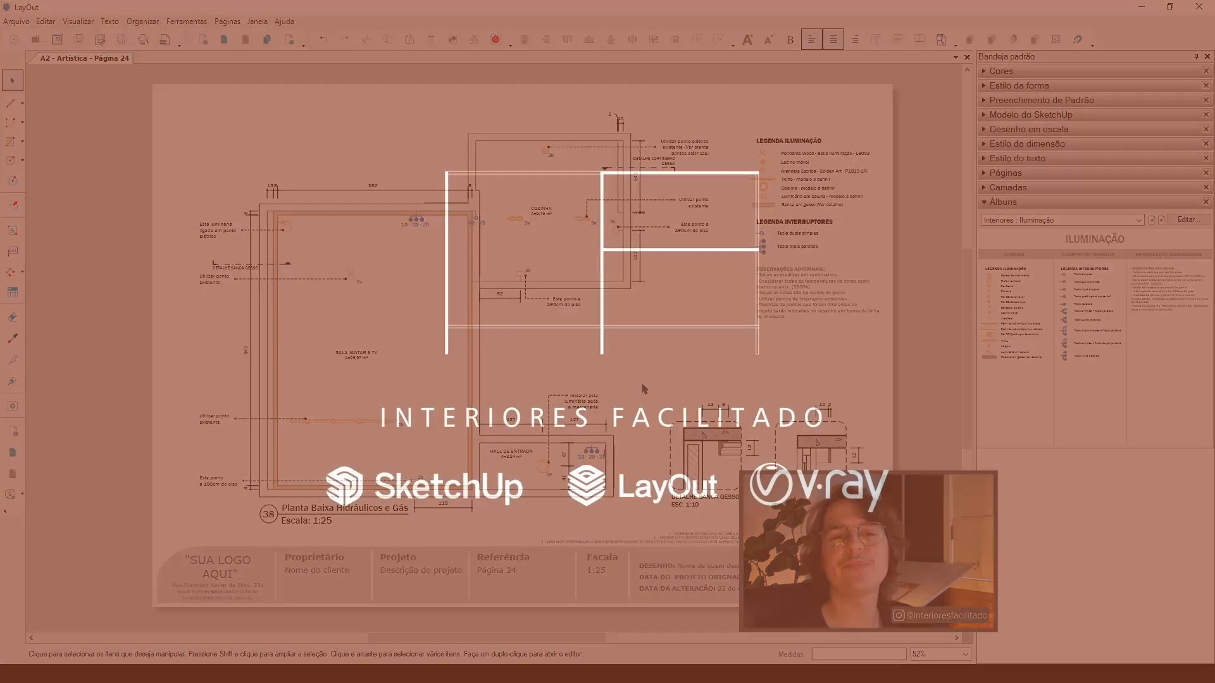